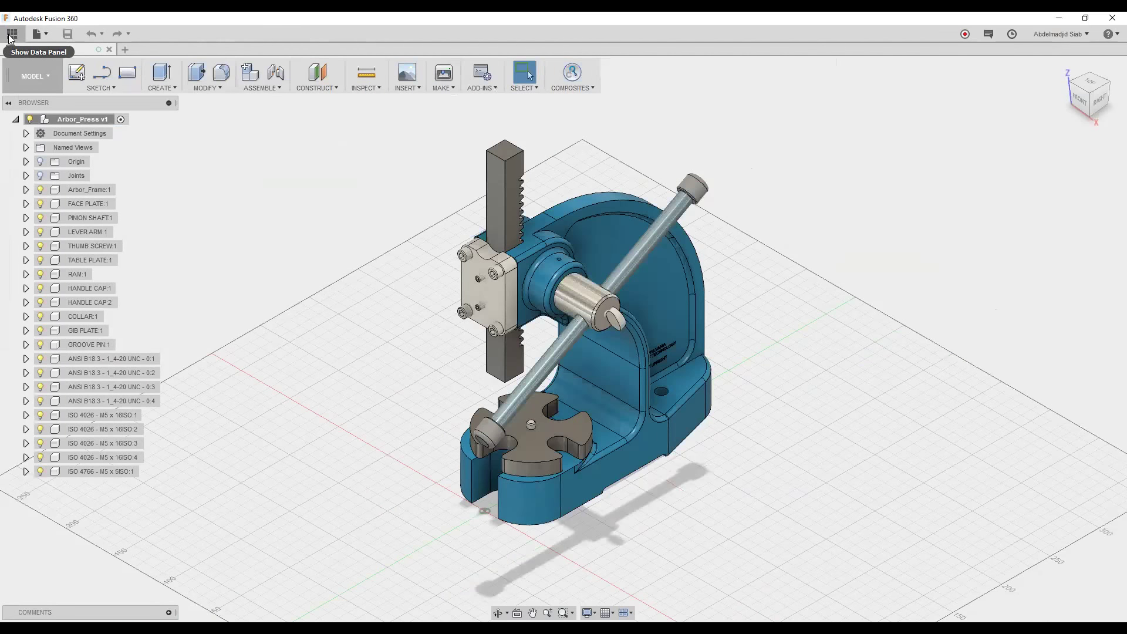
- Show the Data Panel to list the Webinar project's files beside the arbor press
click(8, 39)
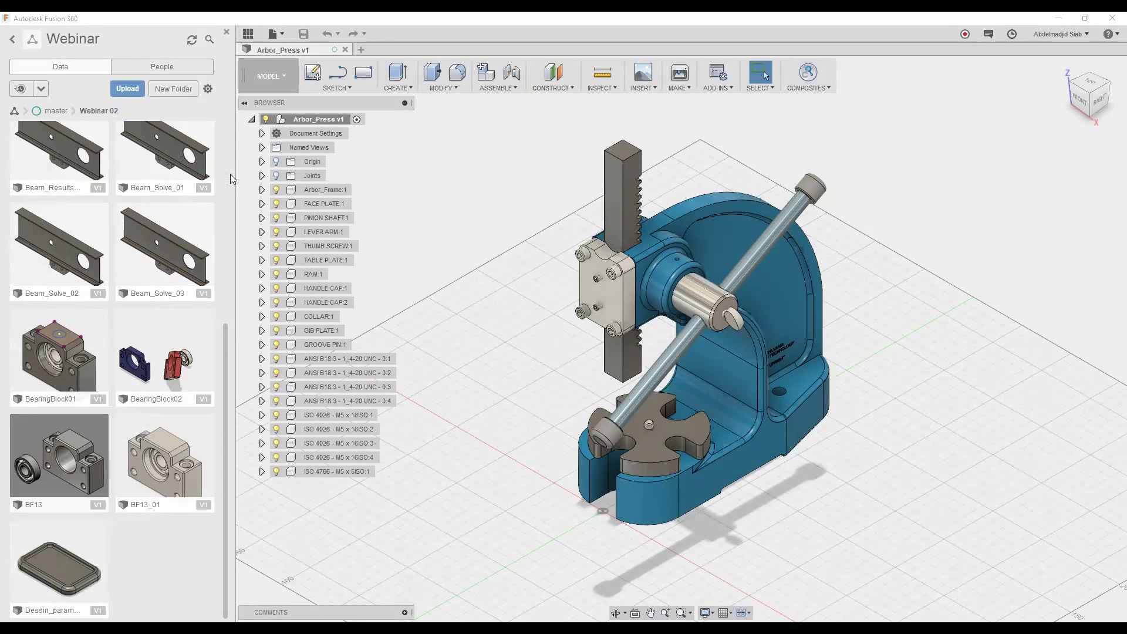
- Upload Bowl_Curved_Lip, Bowl_Mfg and Bowl3 into the Webinar project, then close Job Status
click(119, 90)
click(386, 301)
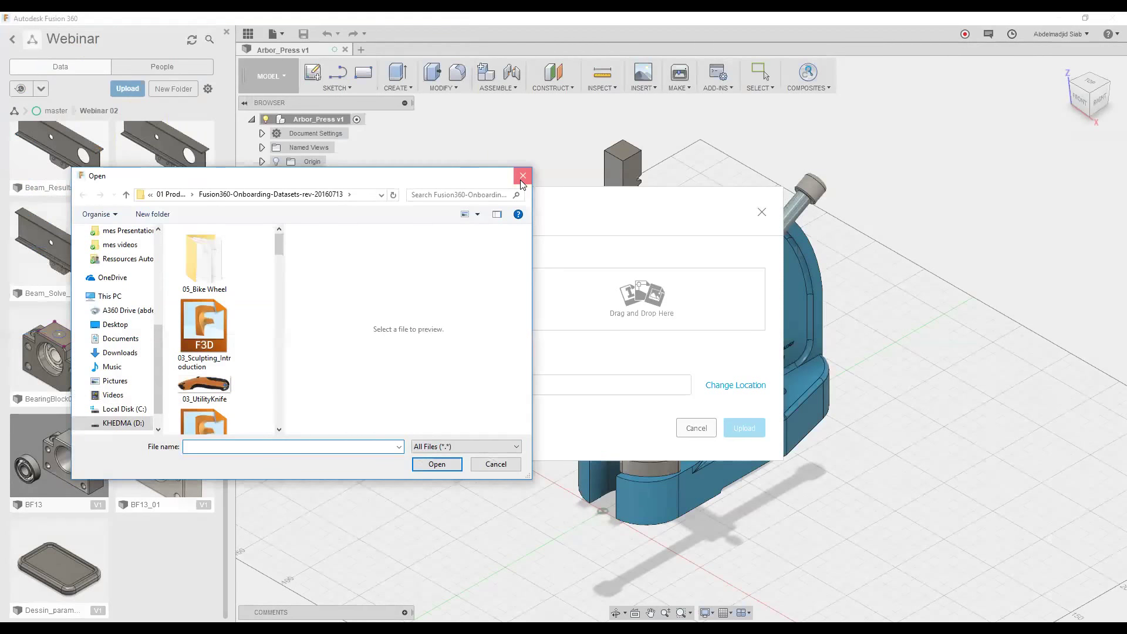
click(520, 181)
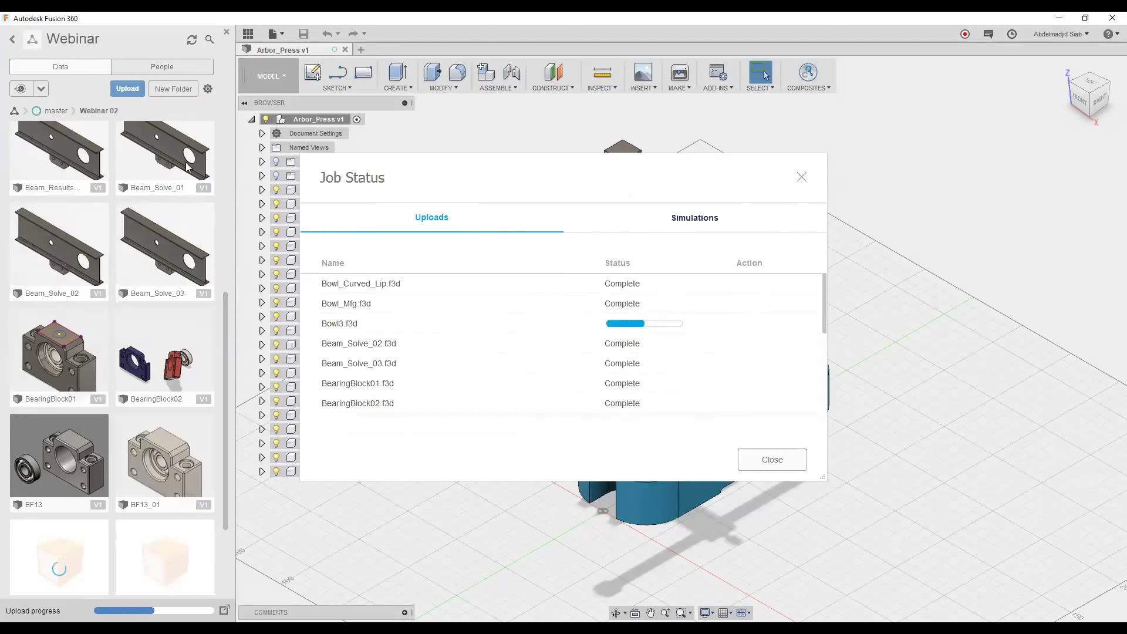
click(771, 459)
- Fit the whole arbor press in view with F6 and open the user account dropdown
scroll(126, 449, down, 2)
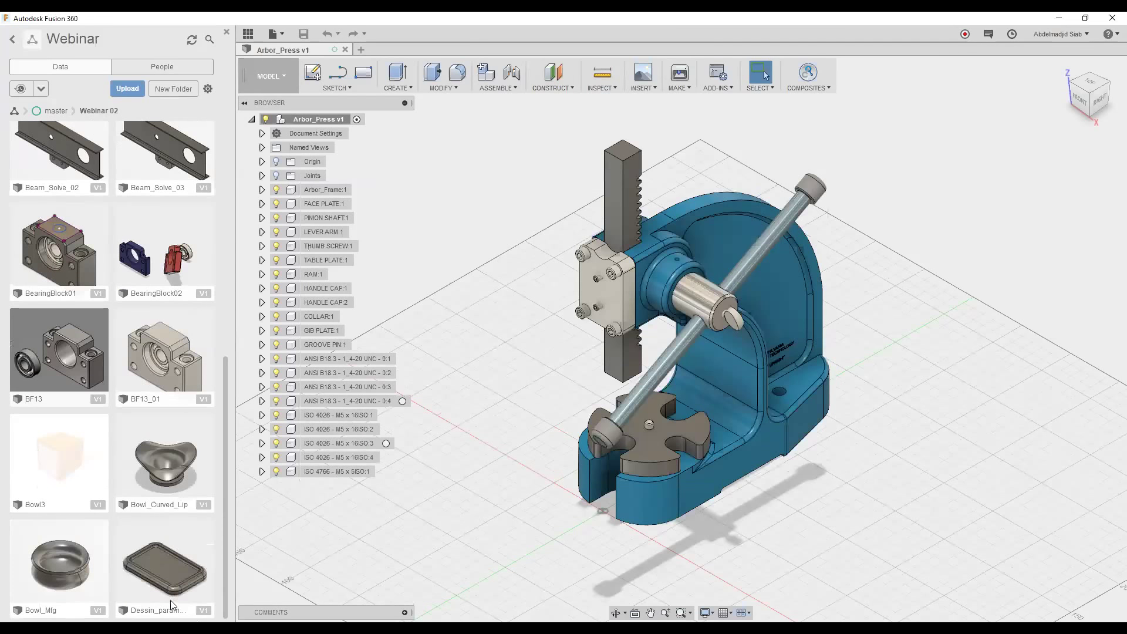
scroll(161, 527, up, 3)
scroll(161, 527, up, 3)
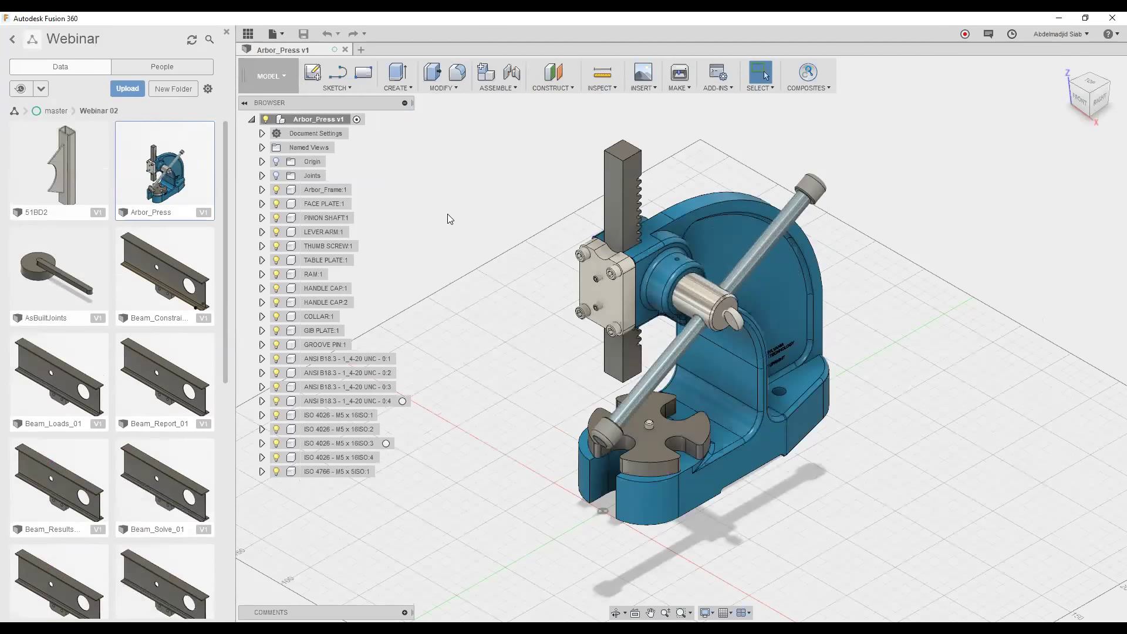
shift+middle_drag(429, 227, 371, 242)
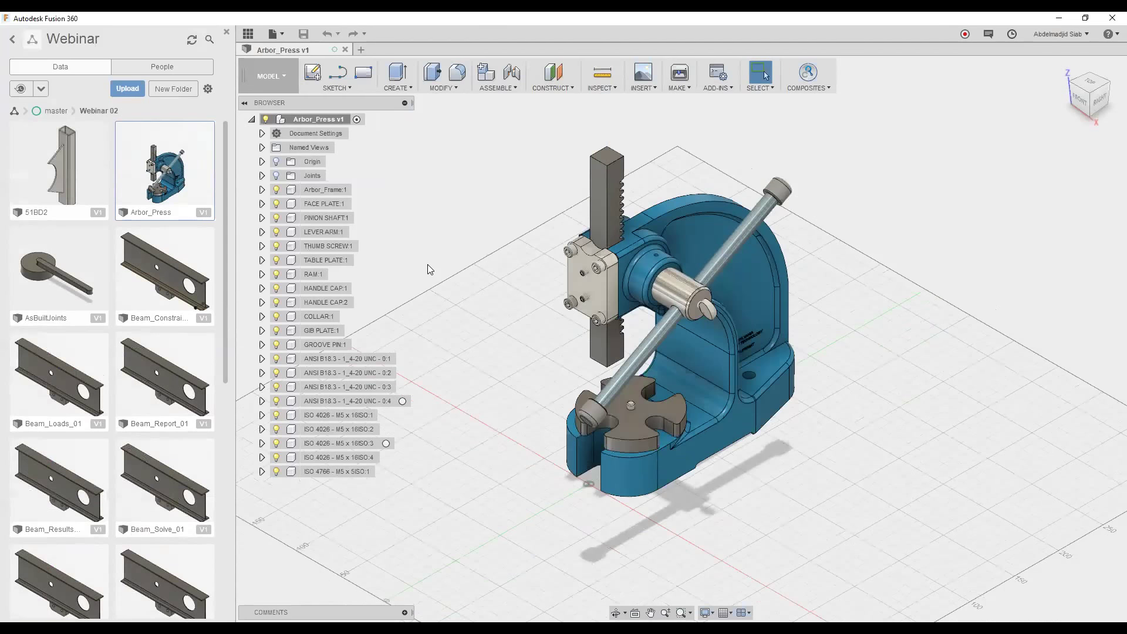
key(F6)
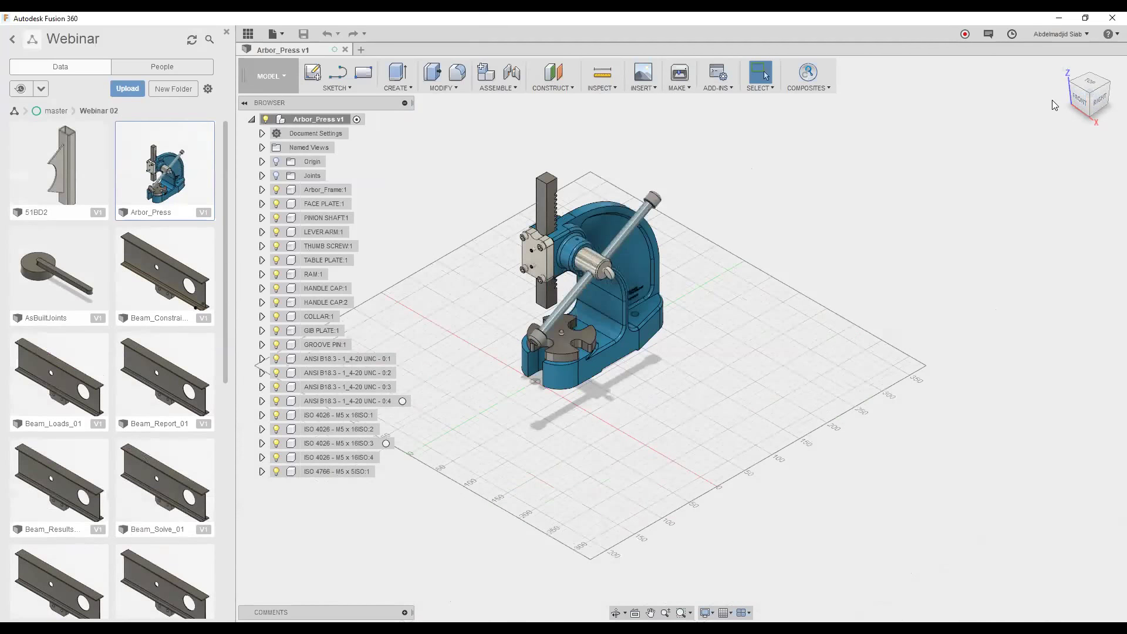
click(1078, 37)
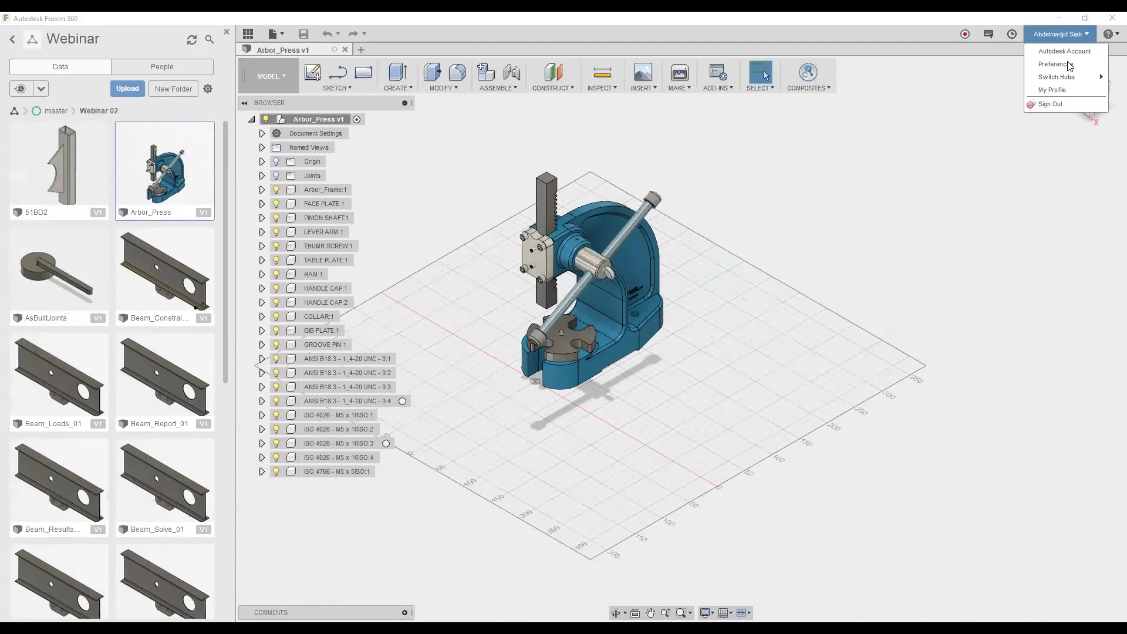
- Keep the General Pan, Zoom, Orbit shortcuts on Fusion style after briefly trying Solidworks
click(1067, 62)
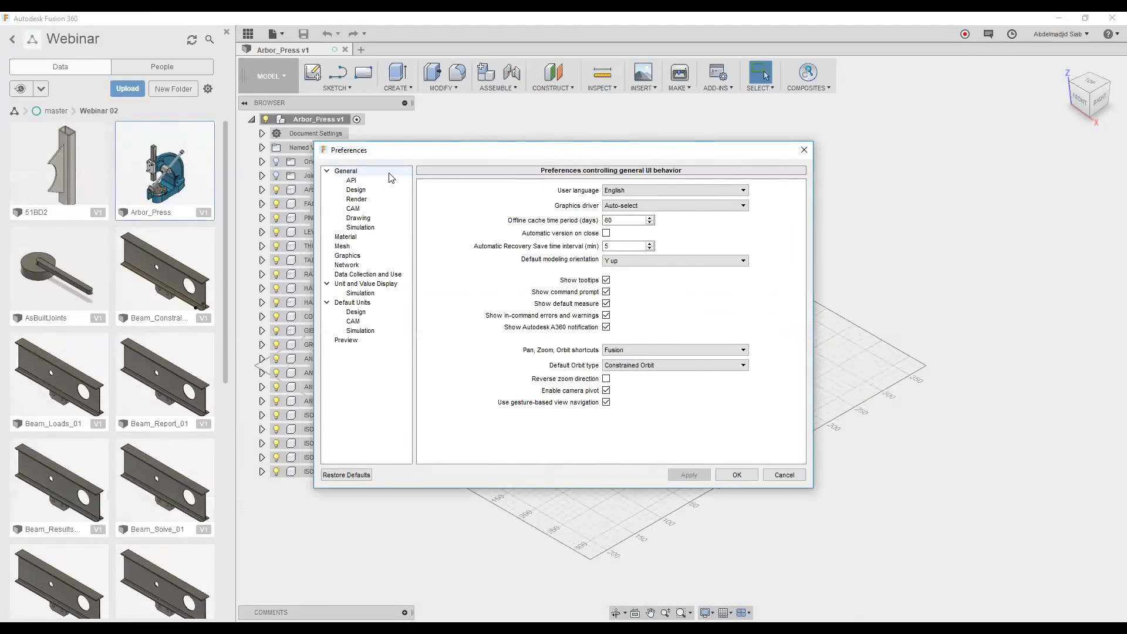
click(370, 175)
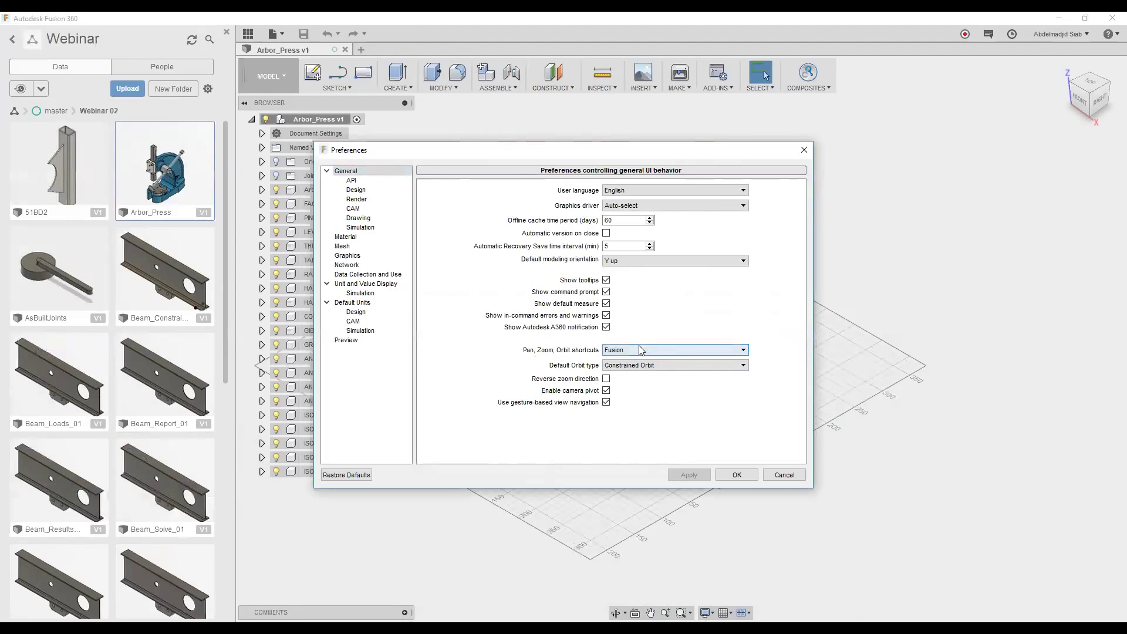
click(646, 352)
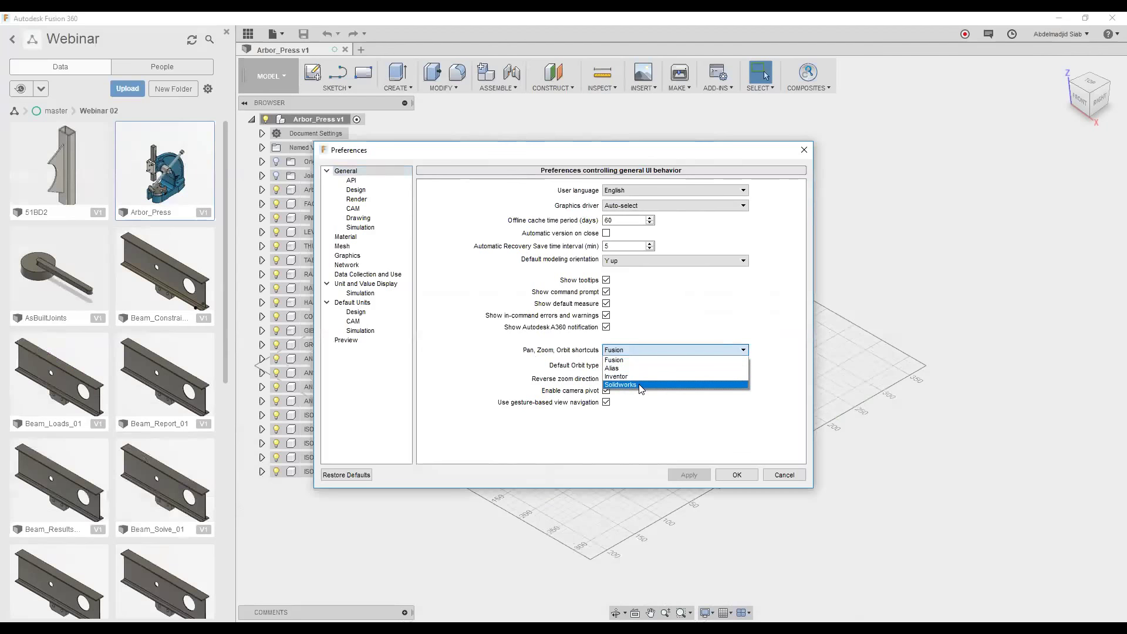
click(640, 387)
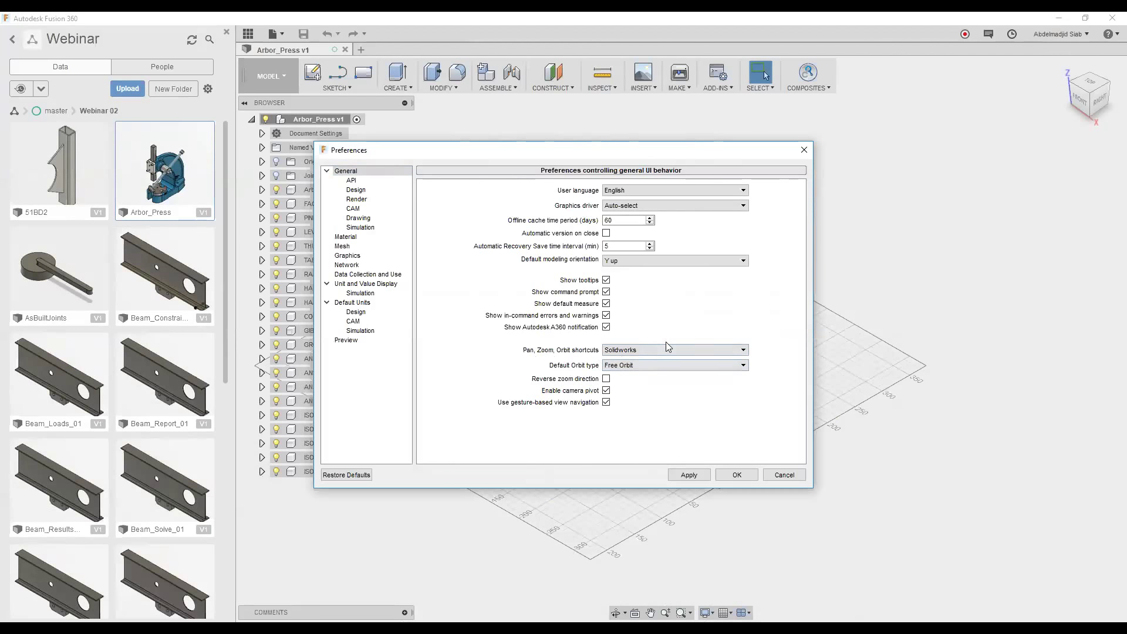
click(645, 350)
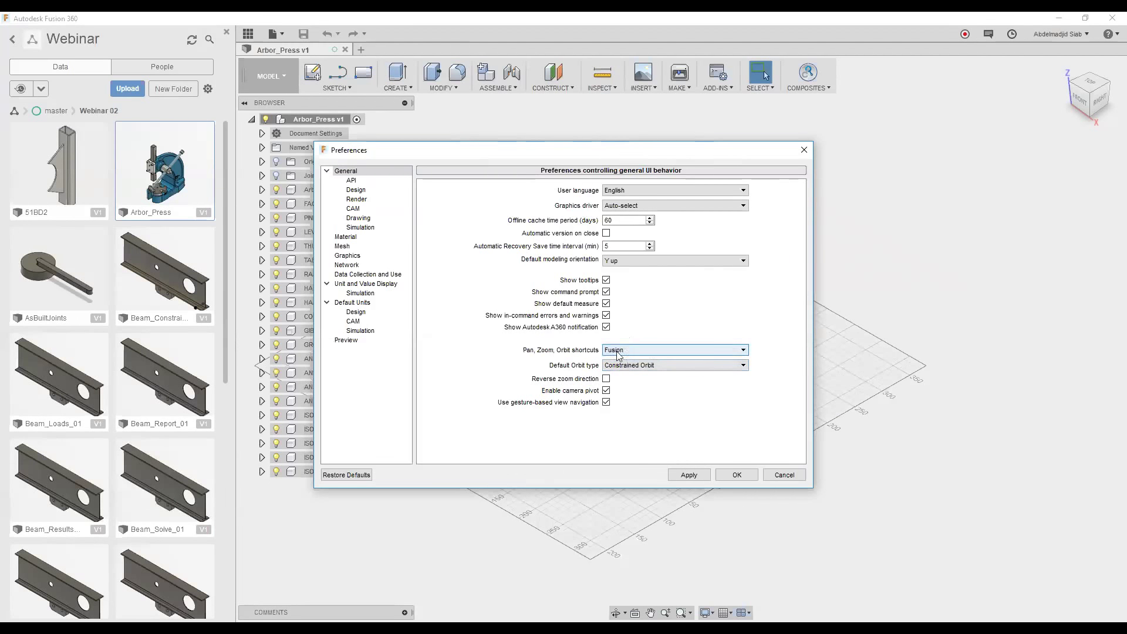
click(697, 477)
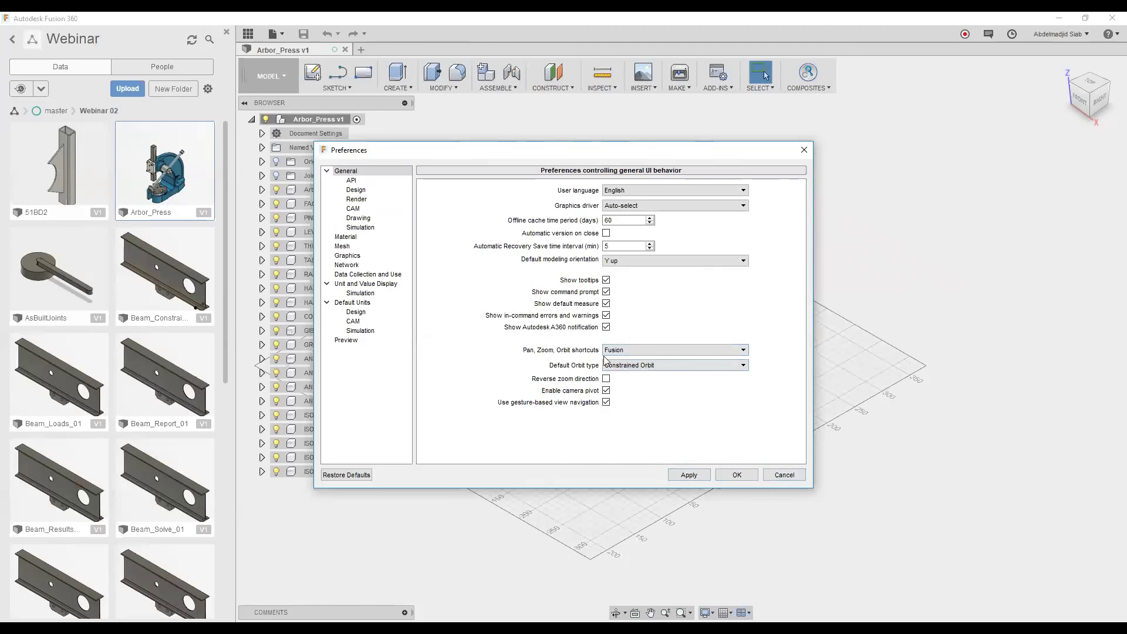
- Check the Design, CAM and Simulation default units in mm, then apply and close Preferences
click(363, 312)
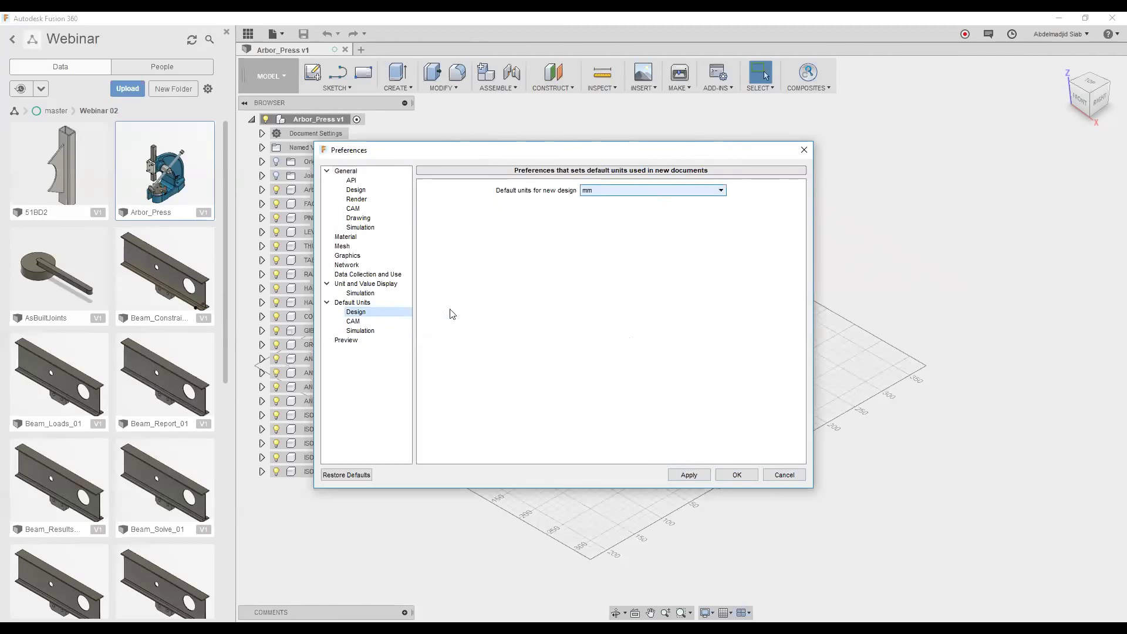
click(354, 322)
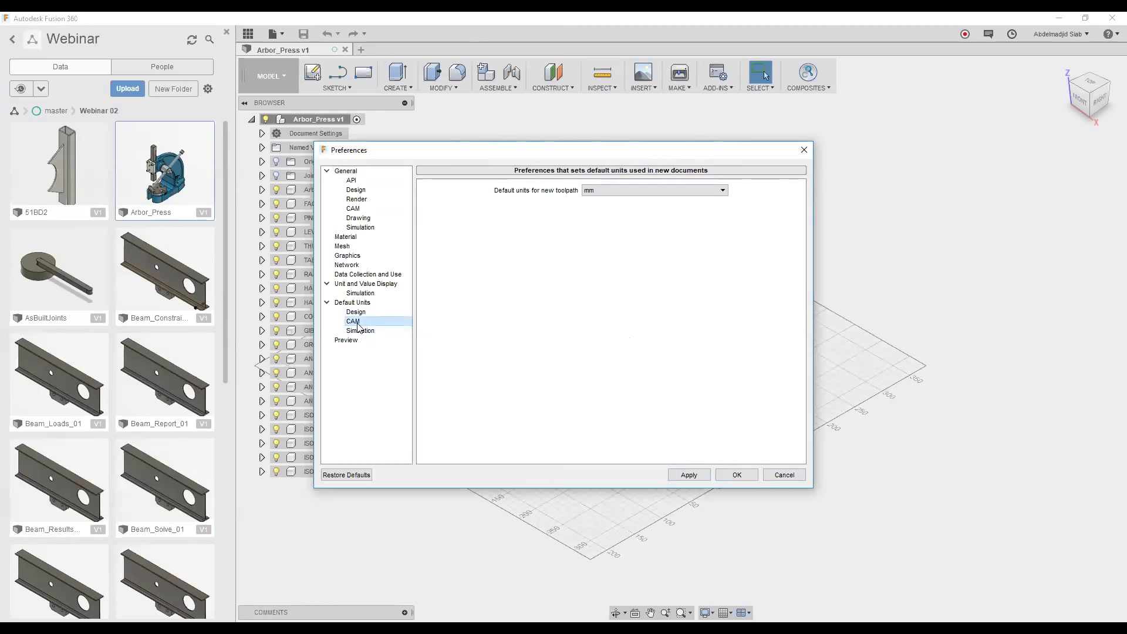
click(361, 331)
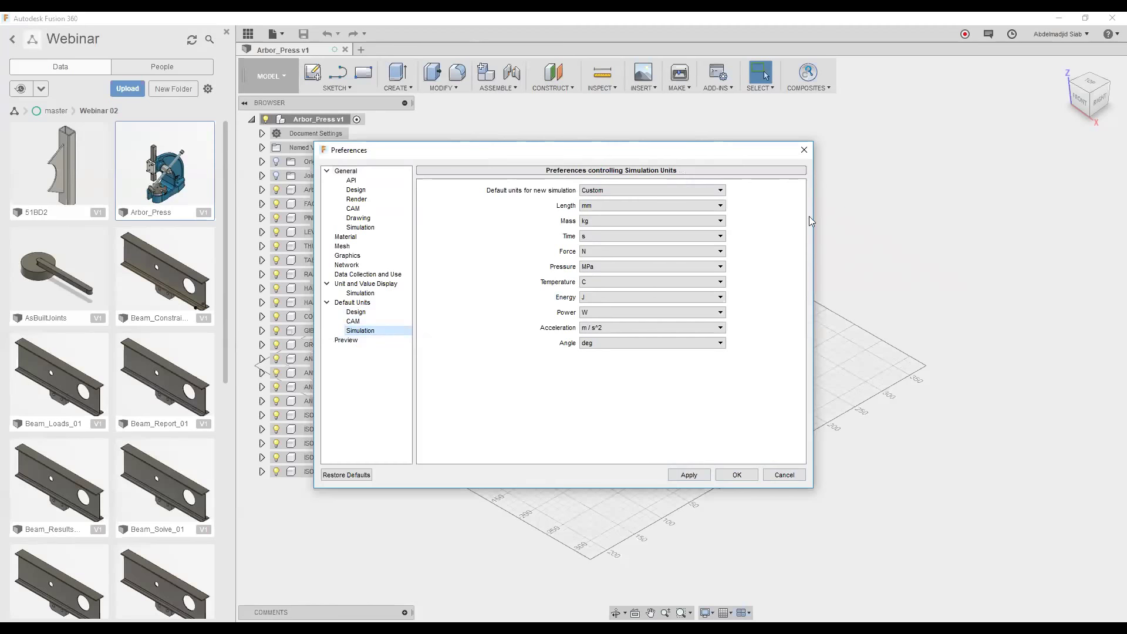
click(356, 312)
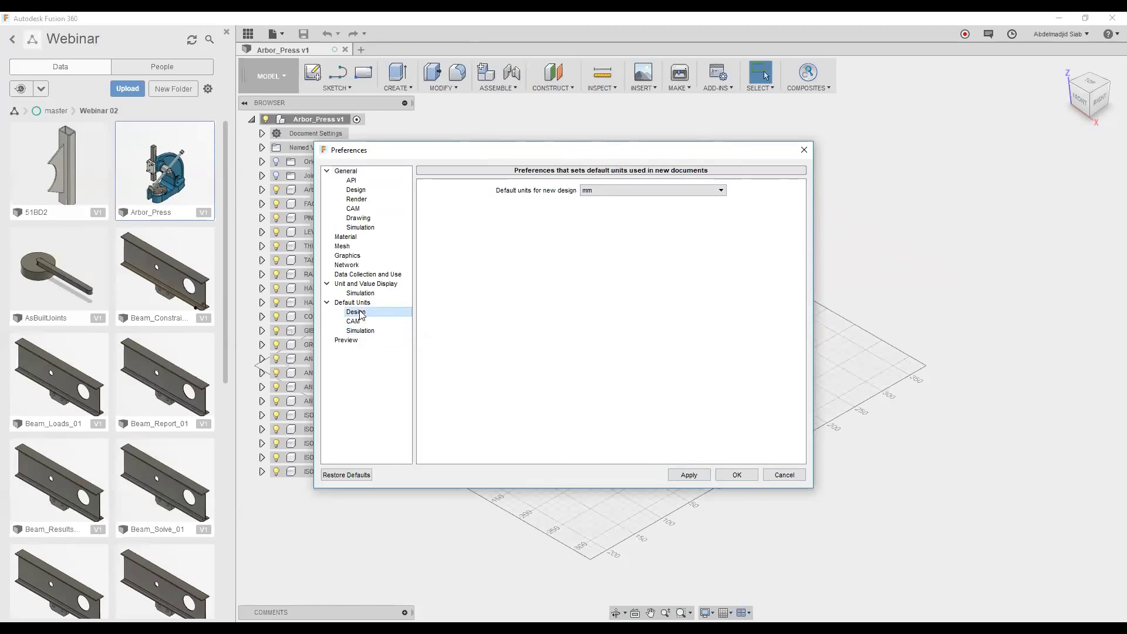
click(707, 473)
click(733, 474)
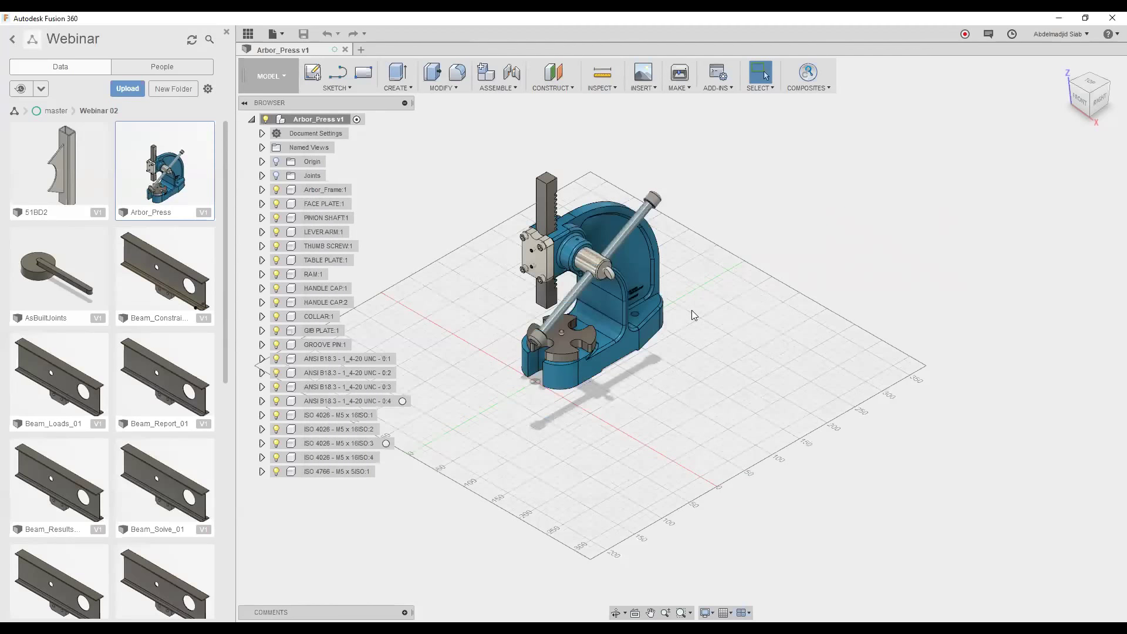
- Zoom in and out on the arbor press with the mouse wheel
scroll(692, 310, down, 2)
scroll(628, 288, down, 2)
scroll(631, 294, up, 3)
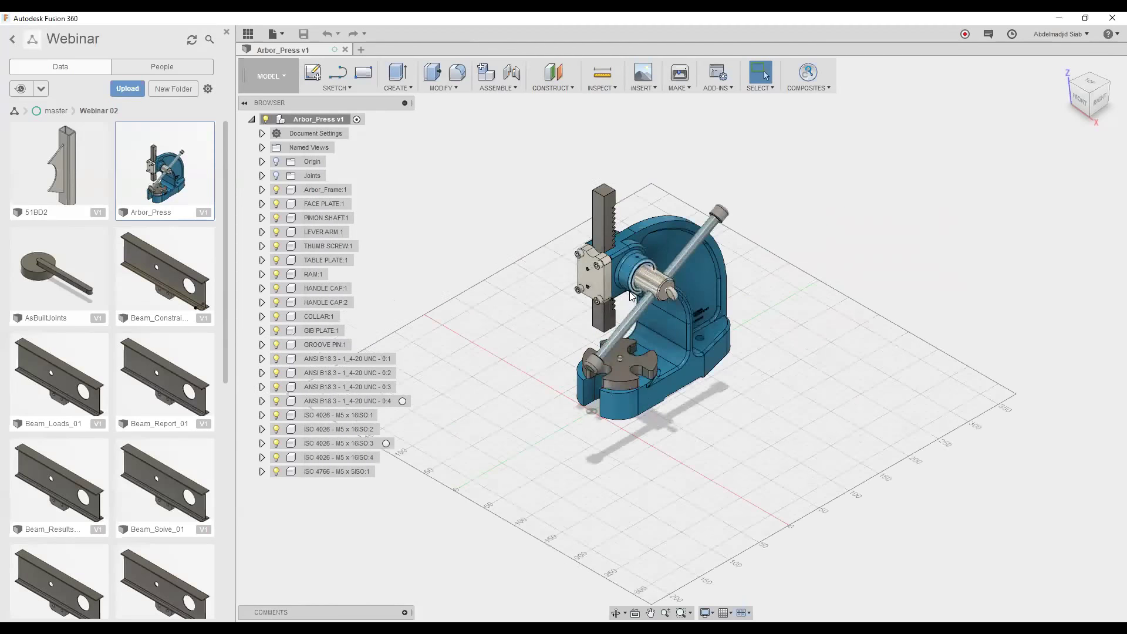
scroll(631, 295, up, 5)
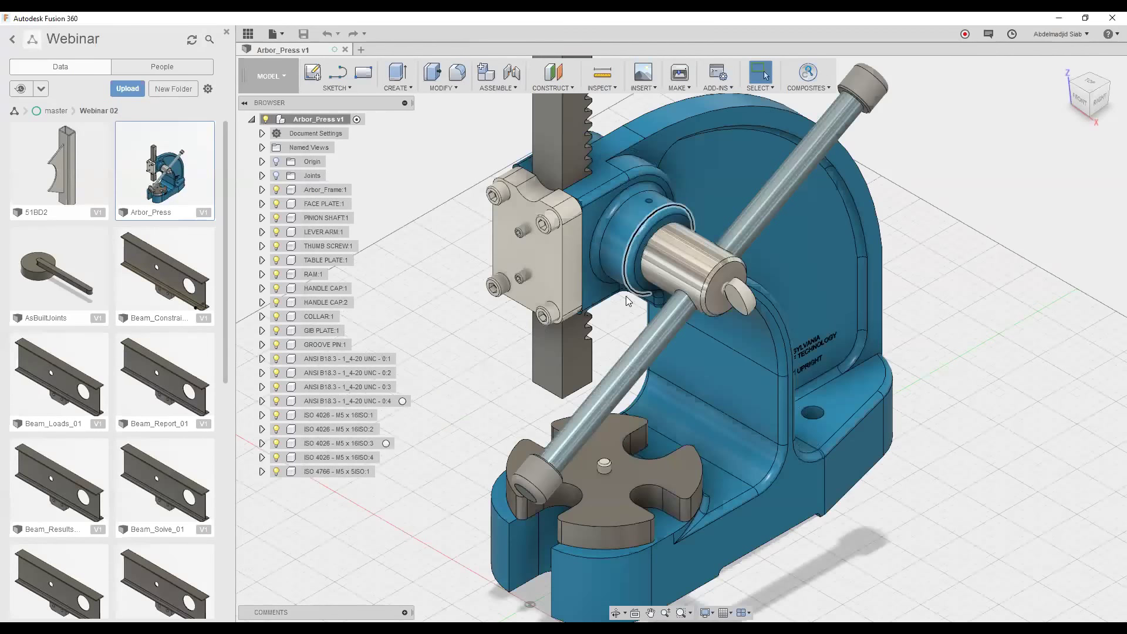
scroll(626, 296, down, 2)
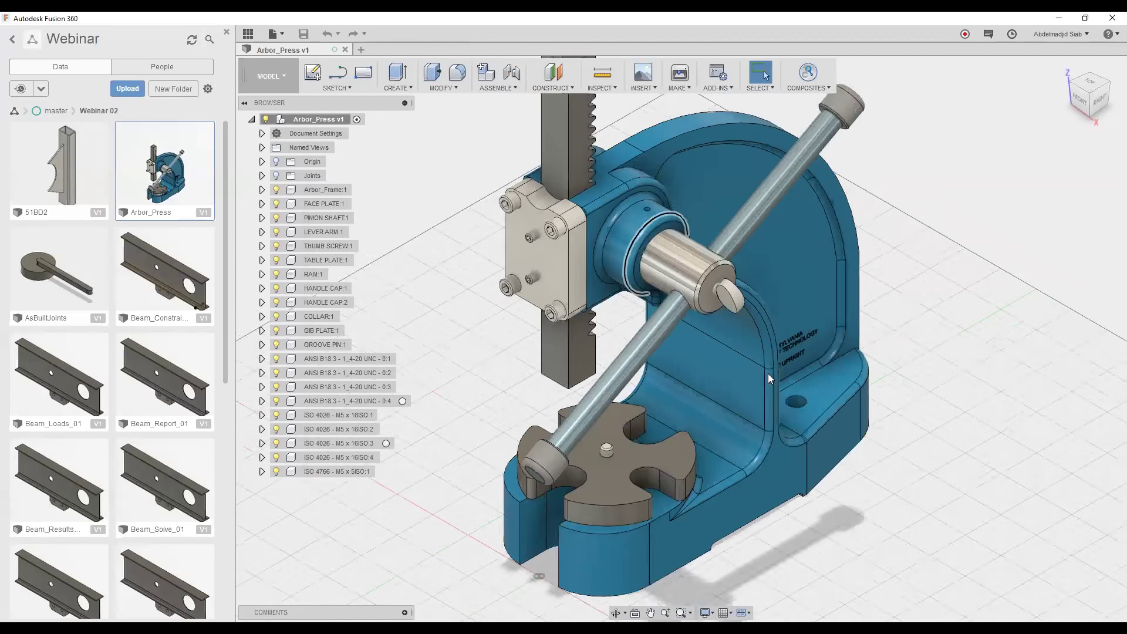
scroll(769, 374, down, 2)
scroll(789, 383, down, 1)
scroll(789, 383, down, 2)
scroll(985, 106, down, 1)
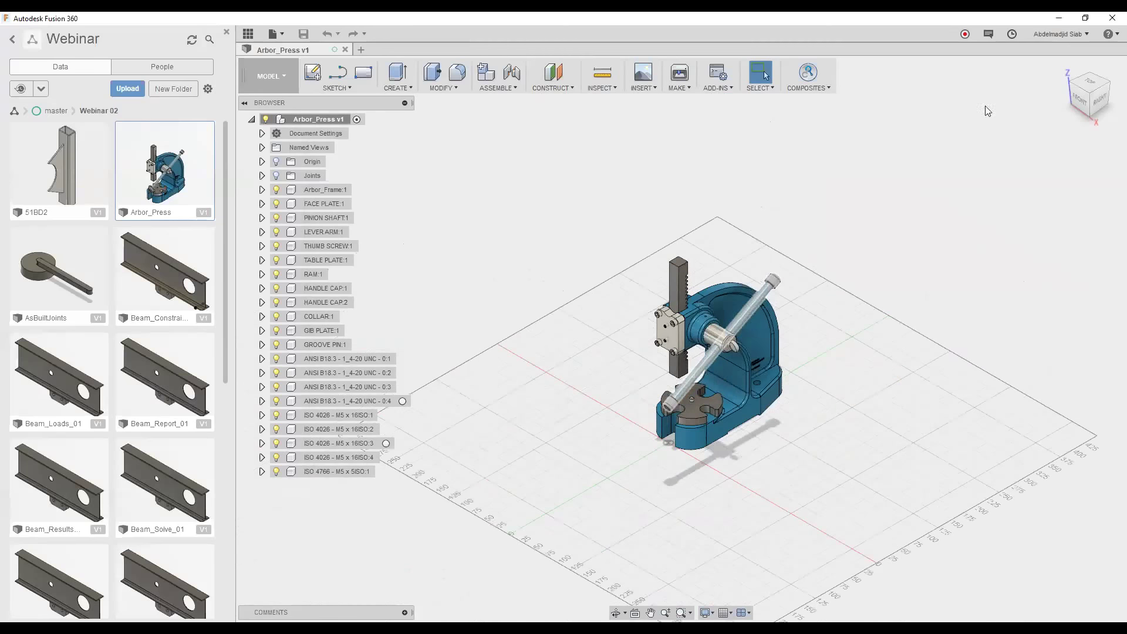
scroll(955, 160, down, 1)
scroll(811, 340, up, 1)
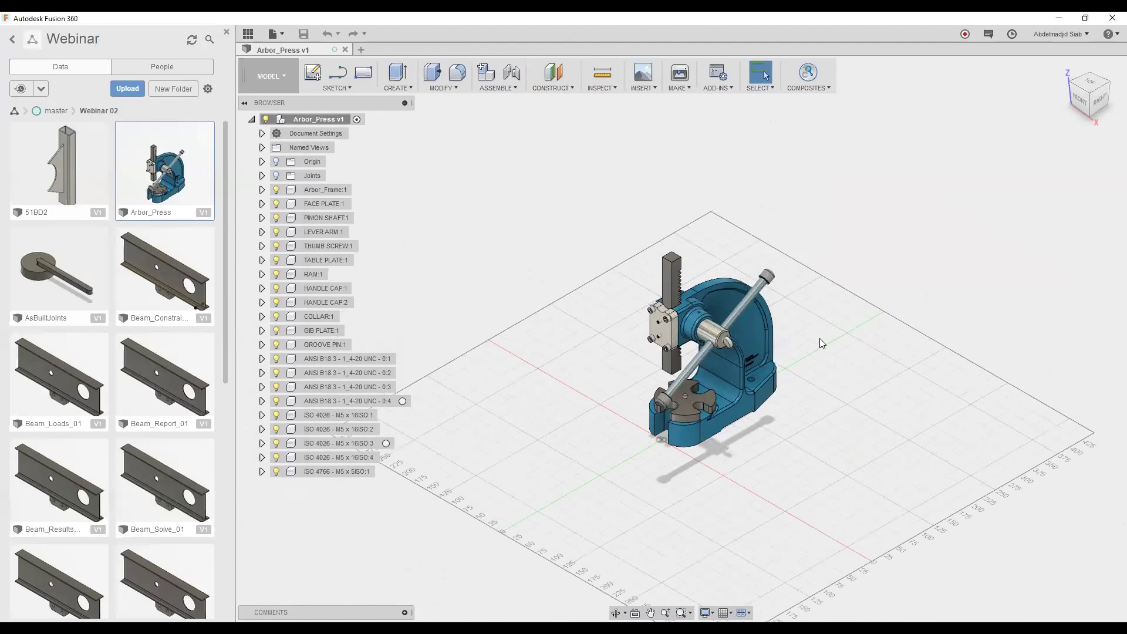
scroll(822, 337, up, 1)
scroll(824, 332, up, 2)
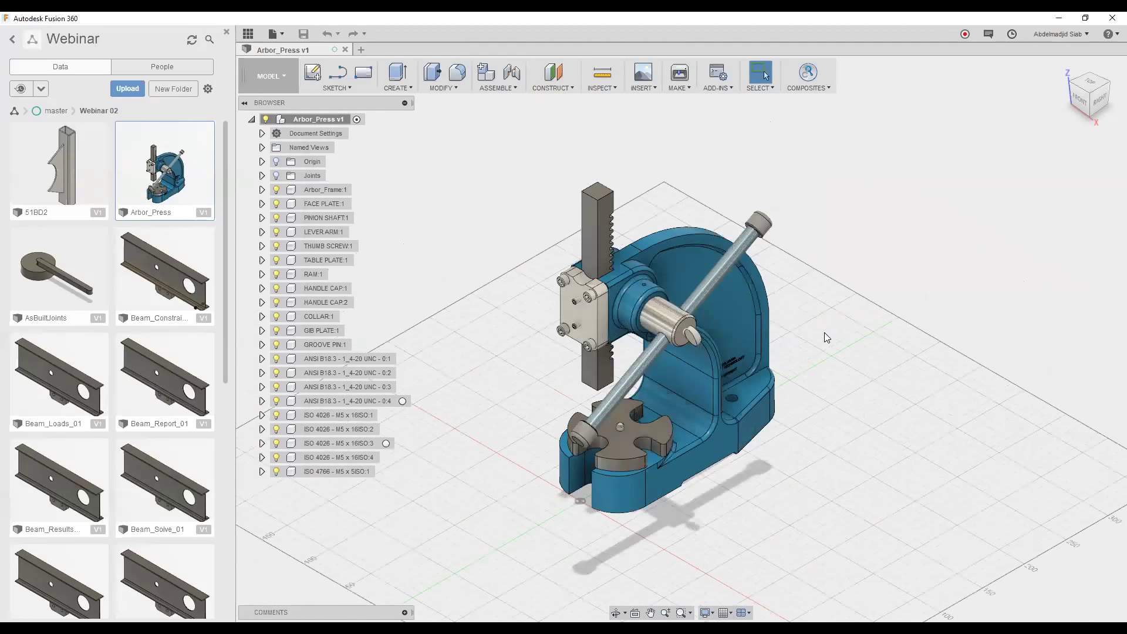
- Pan and orbit around the back and right side of the press, then return to Select
mouse_move(825, 334)
middle_down()
mouse_move(738, 354)
mouse_move(605, 360)
mouse_move(663, 321)
mouse_move(629, 303)
mouse_move(750, 334)
mouse_move(605, 361)
mouse_move(793, 317)
mouse_move(805, 280)
mouse_move(989, 298)
mouse_move(777, 352)
mouse_move(666, 358)
mouse_move(899, 315)
mouse_move(906, 242)
mouse_move(899, 314)
mouse_move(789, 353)
mouse_move(636, 361)
middle_up()
mouse_move(521, 513)
shift+middle_down()
mouse_move(608, 367)
mouse_move(539, 342)
mouse_move(408, 351)
mouse_move(315, 327)
mouse_move(347, 343)
shift+middle_up()
mouse_move(418, 348)
shift+middle_down()
mouse_move(547, 362)
mouse_move(398, 397)
mouse_move(326, 379)
mouse_move(298, 356)
mouse_move(863, 287)
mouse_move(773, 307)
shift+middle_up()
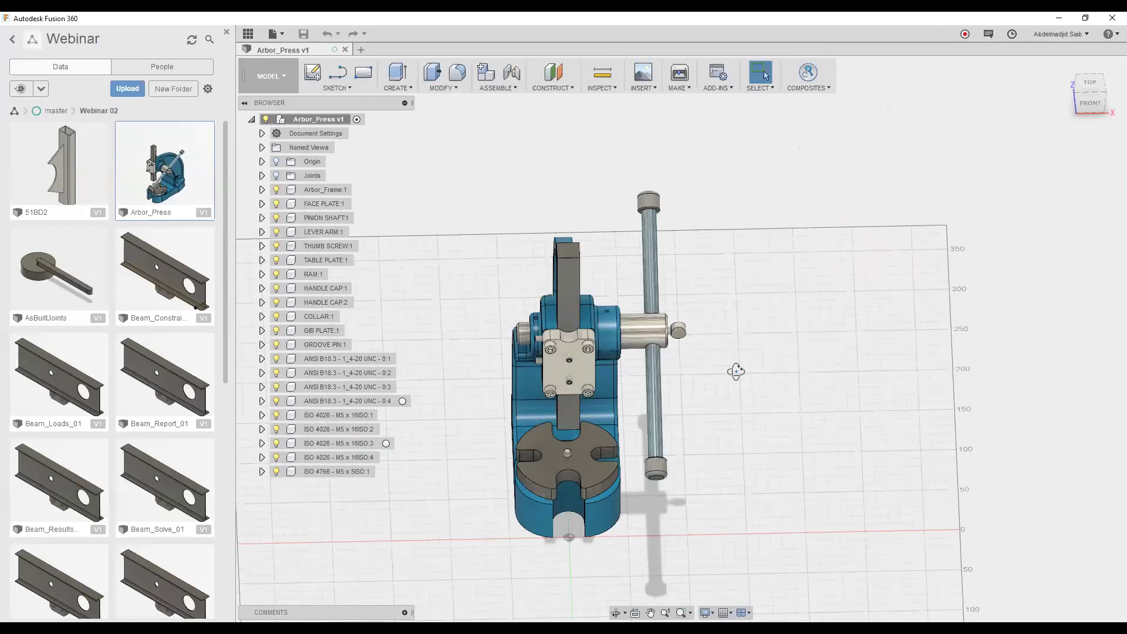
mouse_move(736, 371)
middle_down()
mouse_move(559, 367)
mouse_move(707, 354)
middle_up()
mouse_move(851, 337)
middle_down()
mouse_move(820, 352)
mouse_move(531, 370)
mouse_move(922, 321)
mouse_move(544, 330)
mouse_move(957, 347)
mouse_move(810, 355)
mouse_move(1116, 353)
middle_up()
middle_drag(1020, 271, 764, 287)
key(Escape)
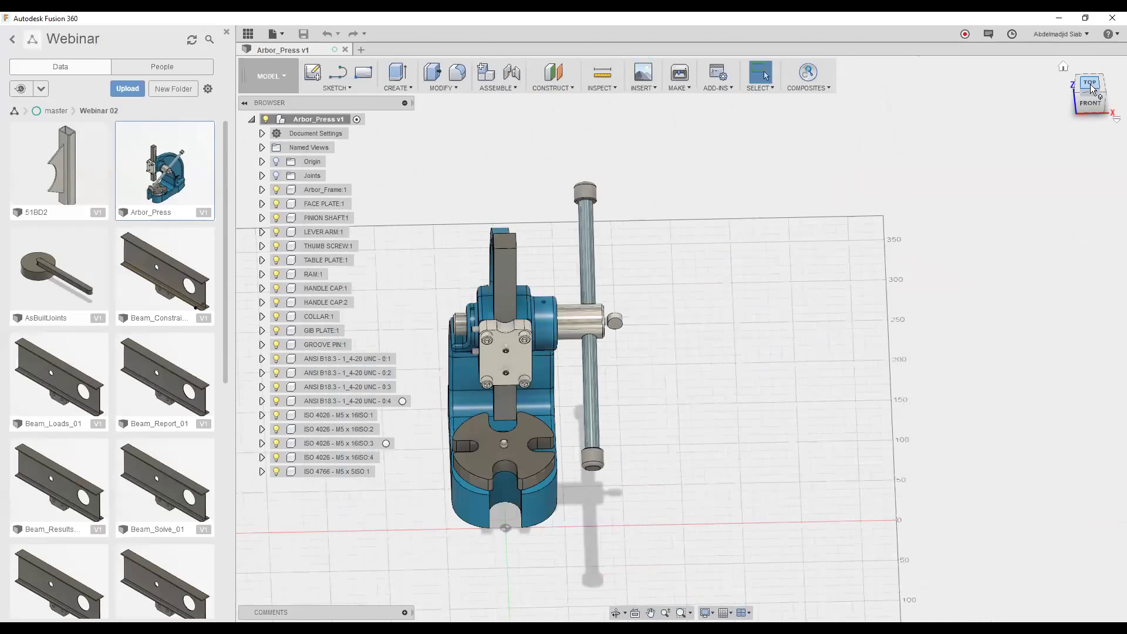
- Look straight down on the press with Look At, then orbit back to a front-iso view
click(1115, 119)
click(1063, 67)
click(634, 614)
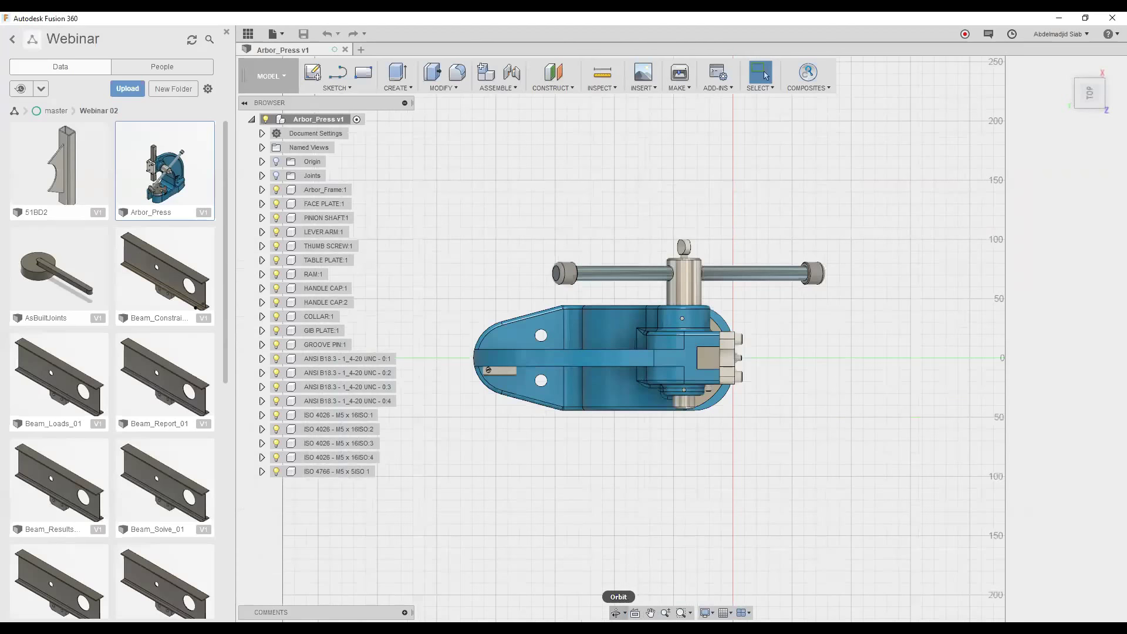
click(616, 613)
drag(590, 303, 566, 295)
mouse_move(724, 188)
mouse_down()
mouse_move(691, 348)
mouse_move(624, 299)
mouse_move(646, 286)
mouse_move(605, 581)
mouse_up()
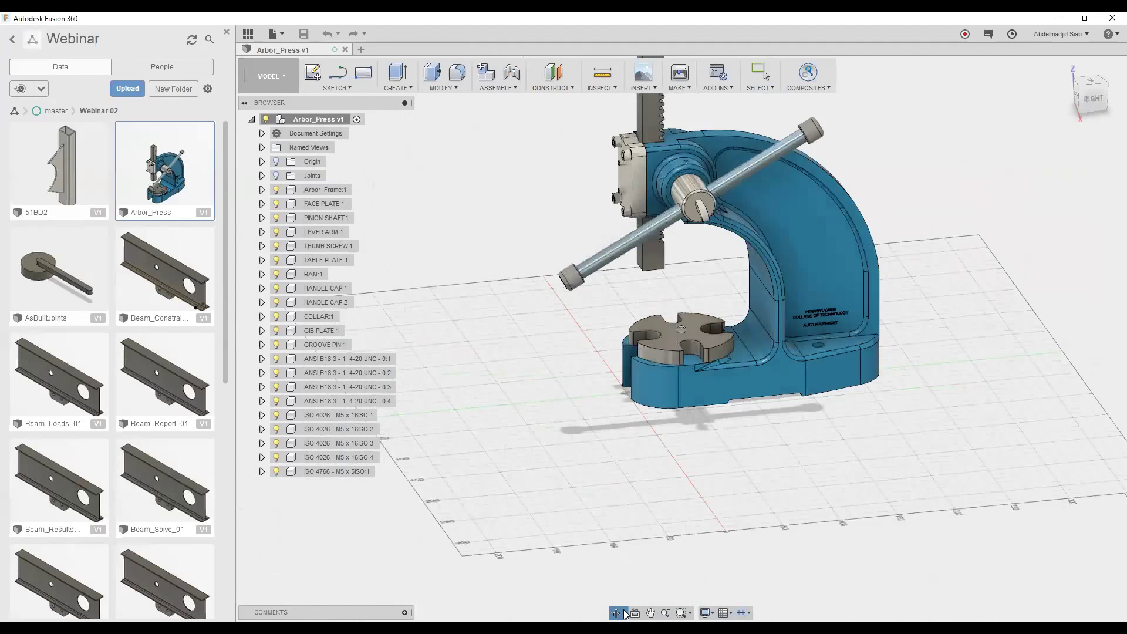
- Use constrained orbit to turn the press to a tilted front-right view
click(626, 611)
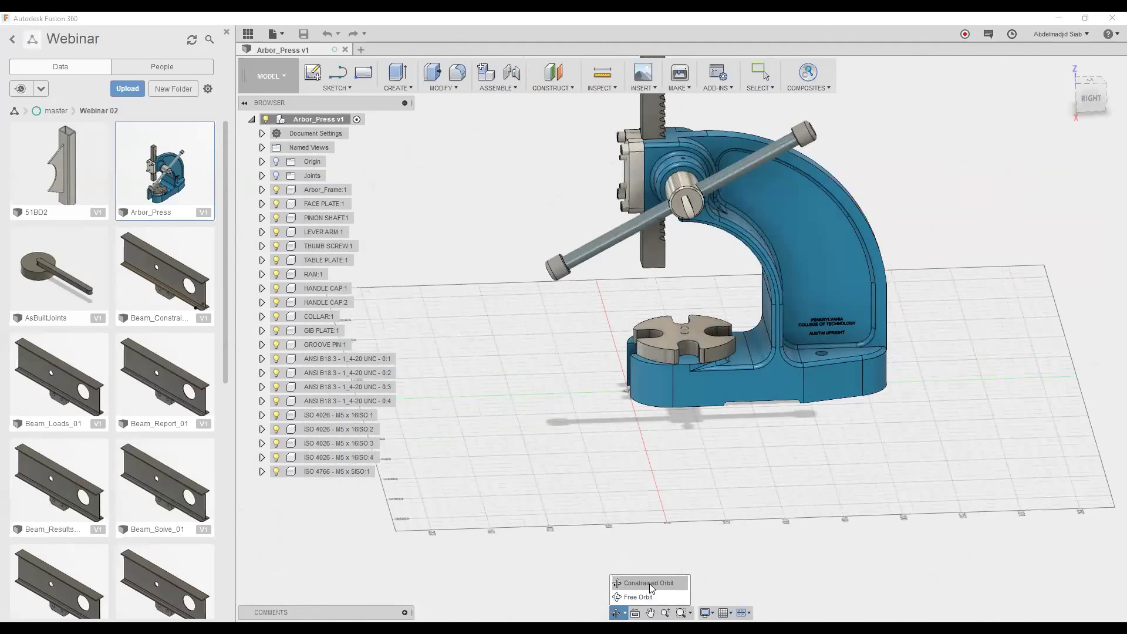
click(649, 584)
mouse_move(725, 270)
mouse_down()
mouse_move(574, 597)
mouse_move(616, 611)
mouse_up()
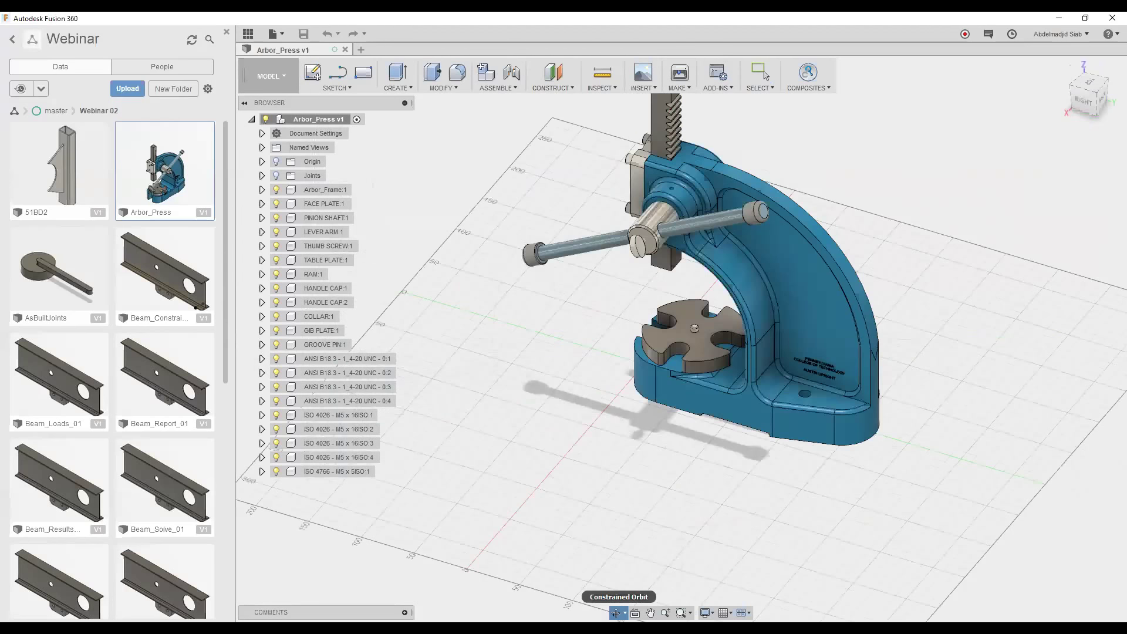
mouse_move(863, 270)
mouse_down()
mouse_move(800, 300)
mouse_move(738, 360)
mouse_move(776, 347)
mouse_move(775, 396)
mouse_move(769, 388)
mouse_move(675, 529)
mouse_move(669, 574)
mouse_up()
key(Escape)
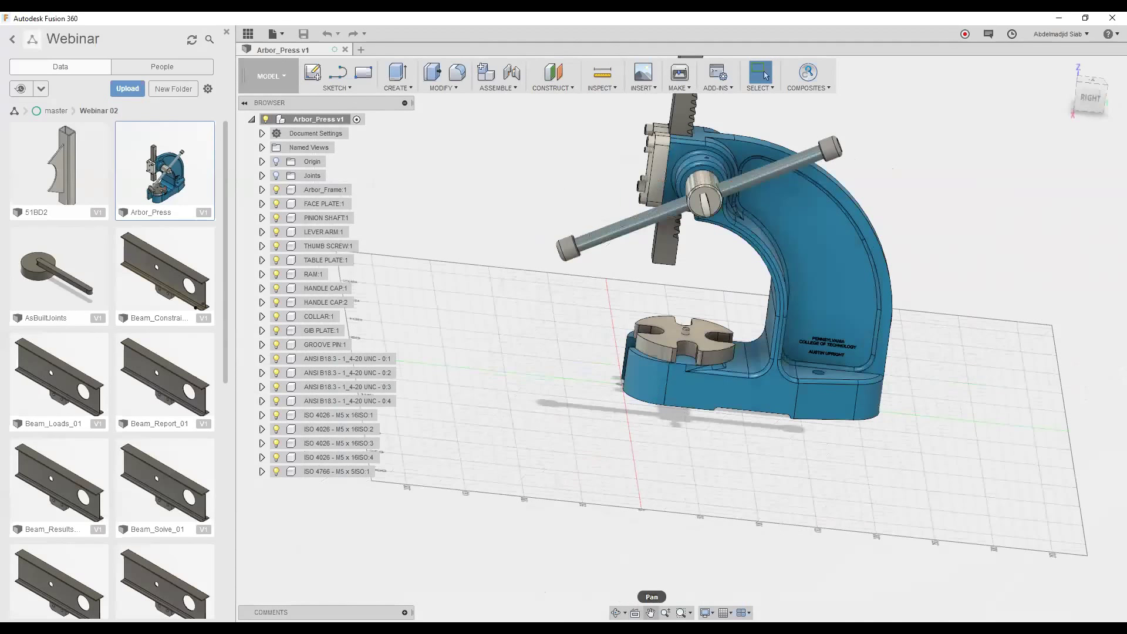
- Pan the press lower and to the right, then zoom it slightly smaller
click(651, 612)
drag(673, 461, 808, 438)
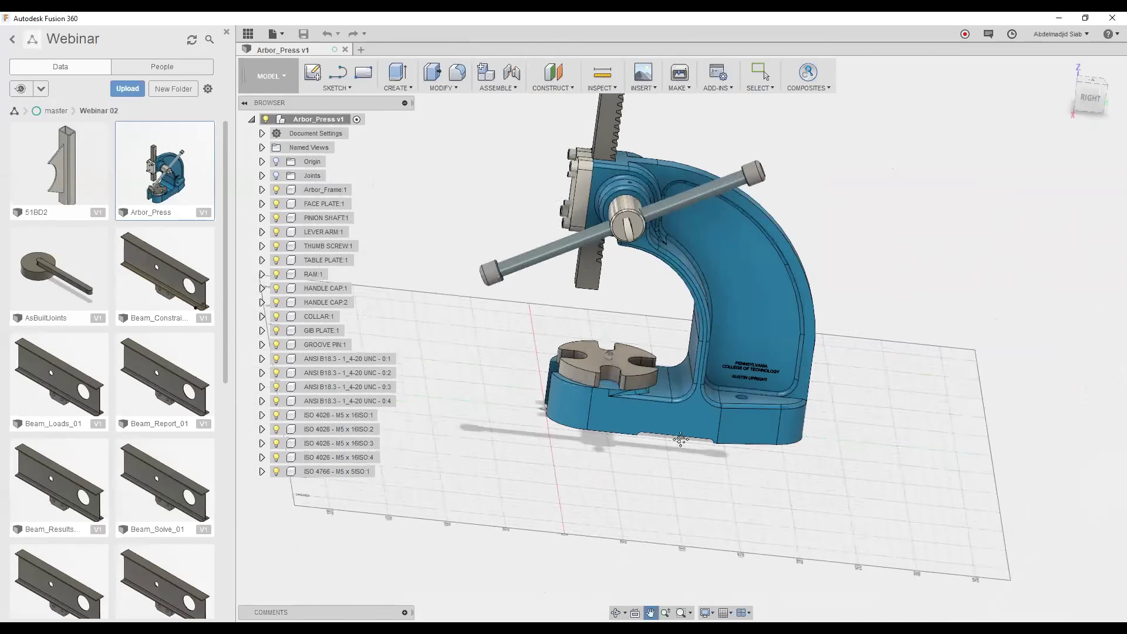
drag(578, 456, 581, 474)
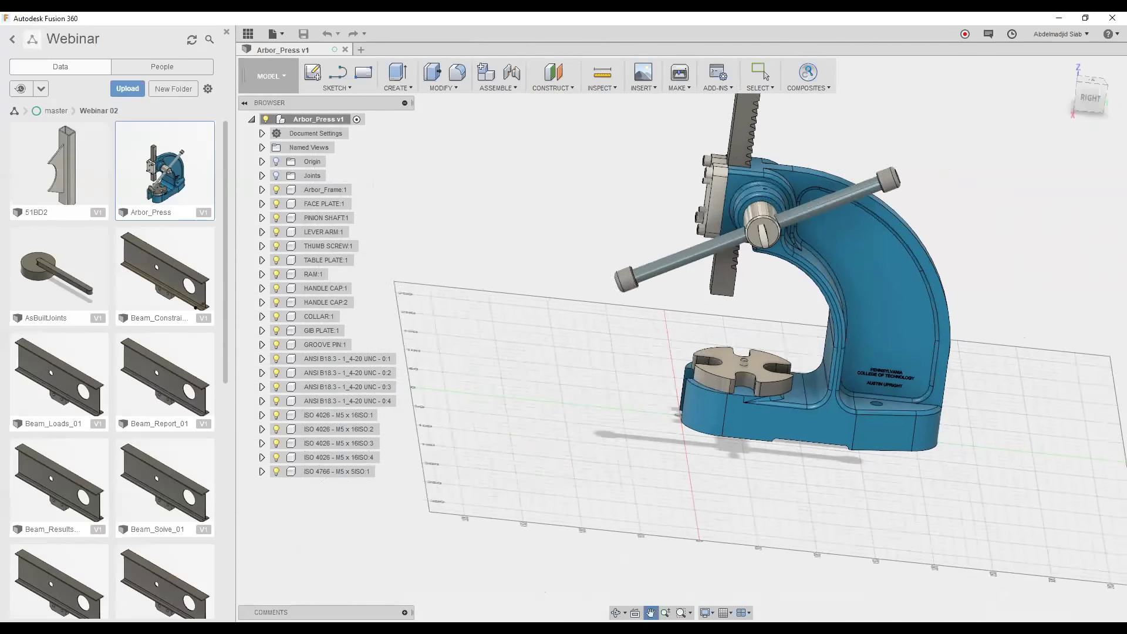
key(Escape)
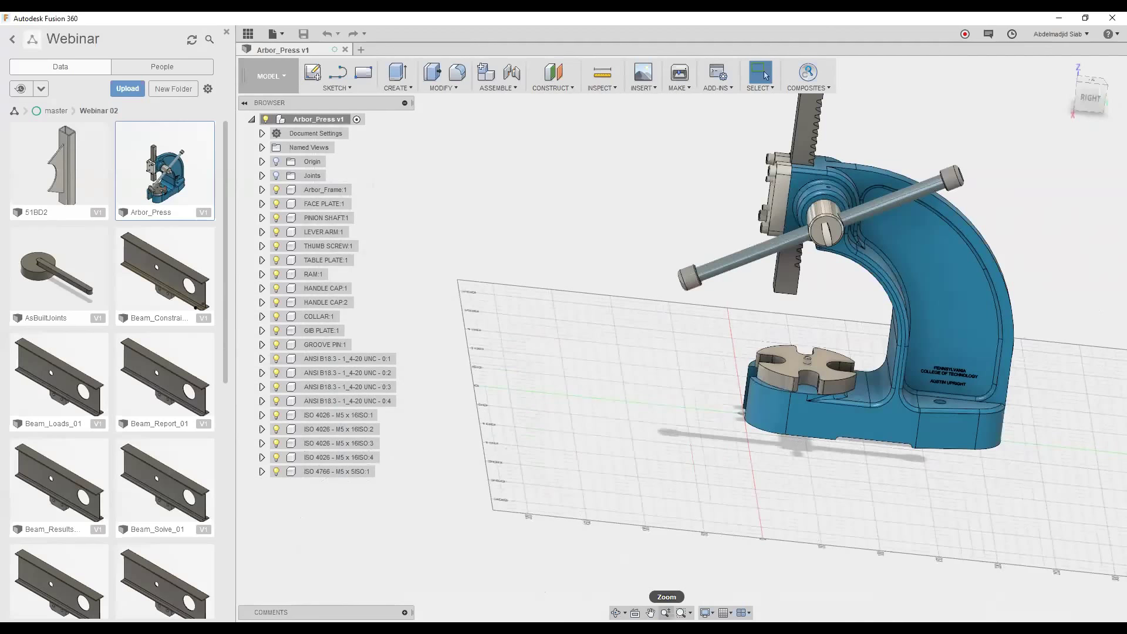
click(665, 612)
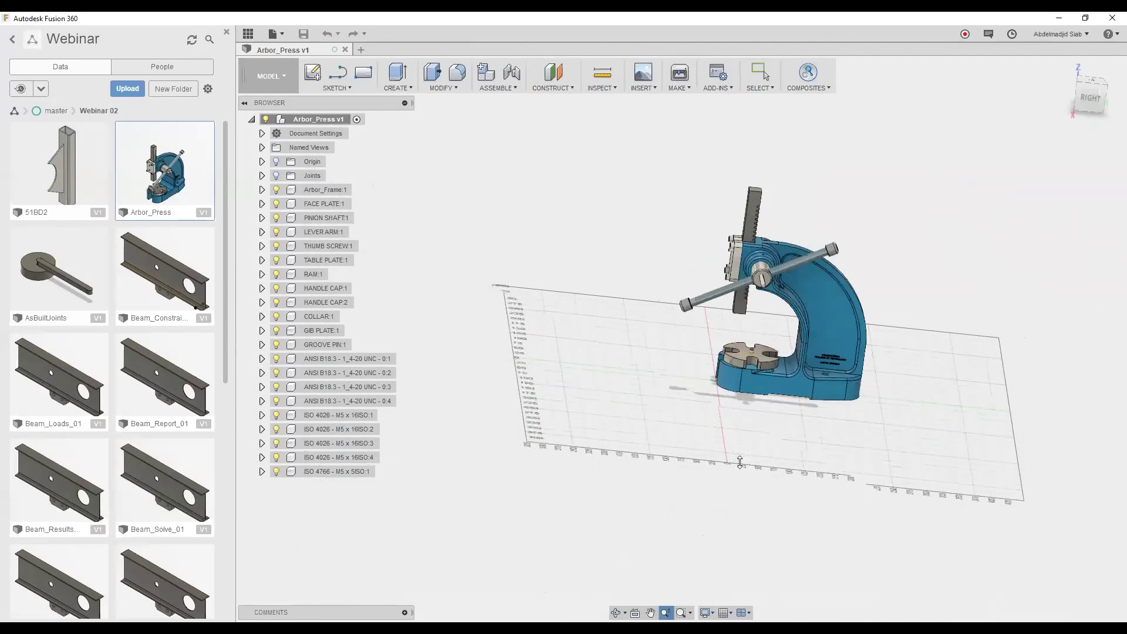
scroll(665, 613, down, 3)
scroll(666, 613, up, 3)
- Zoom Window into the area below the press and scroll the zoom in and out
key(Escape)
click(684, 614)
drag(657, 562, 709, 505)
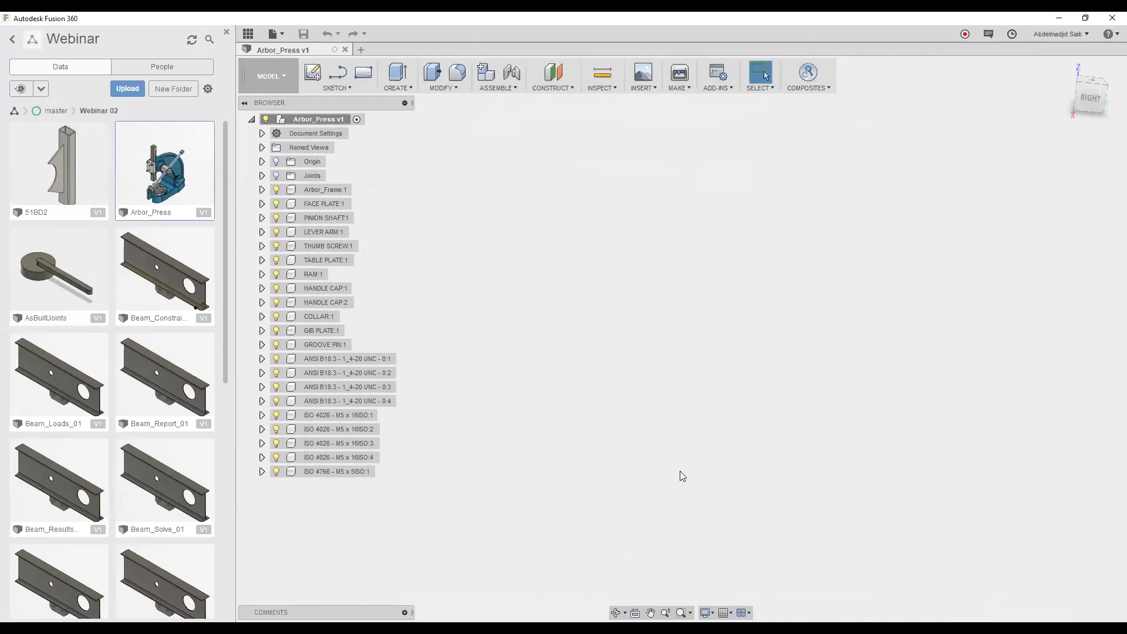
scroll(674, 477, down, 2)
scroll(674, 477, down, 2)
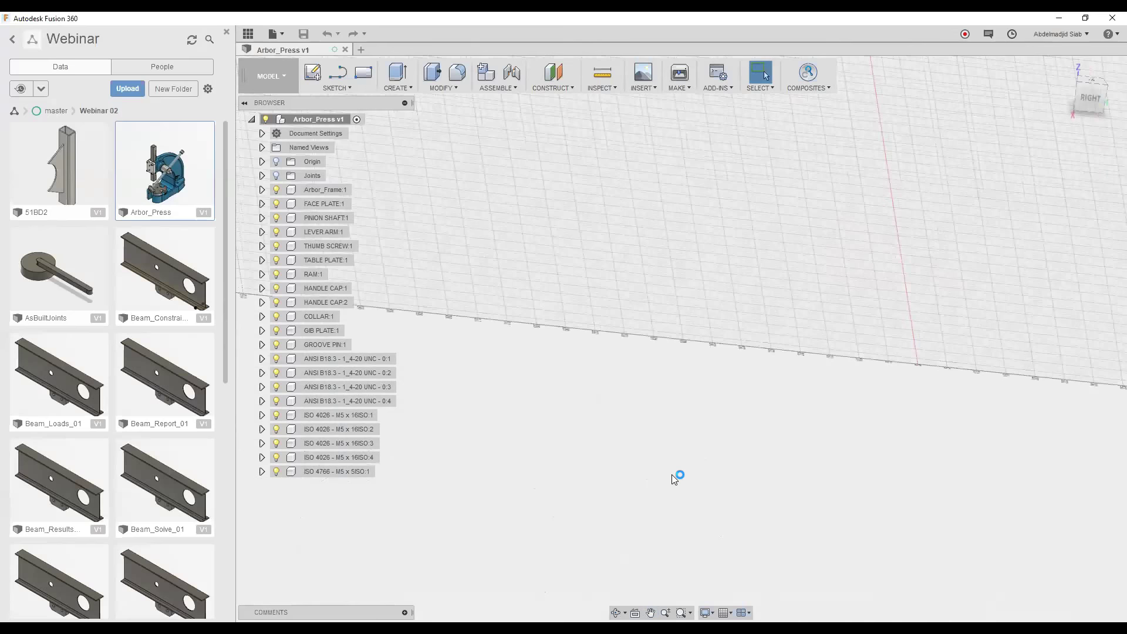
scroll(673, 477, down, 2)
scroll(675, 475, down, 2)
scroll(676, 475, down, 3)
scroll(678, 478, up, 1)
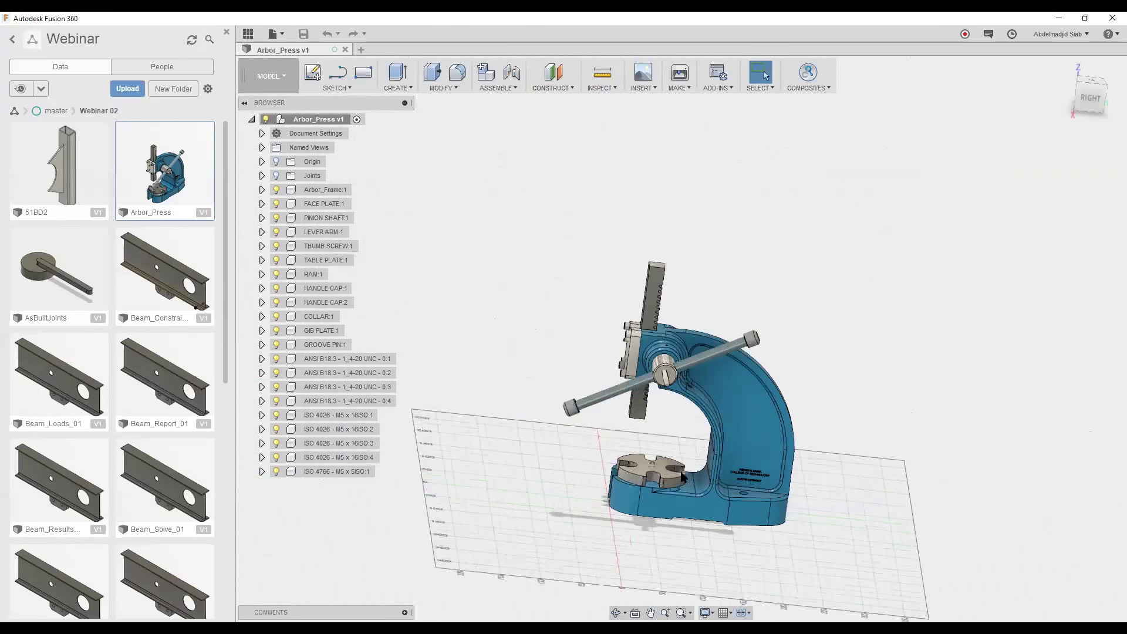
scroll(679, 480, up, 2)
scroll(674, 479, up, 1)
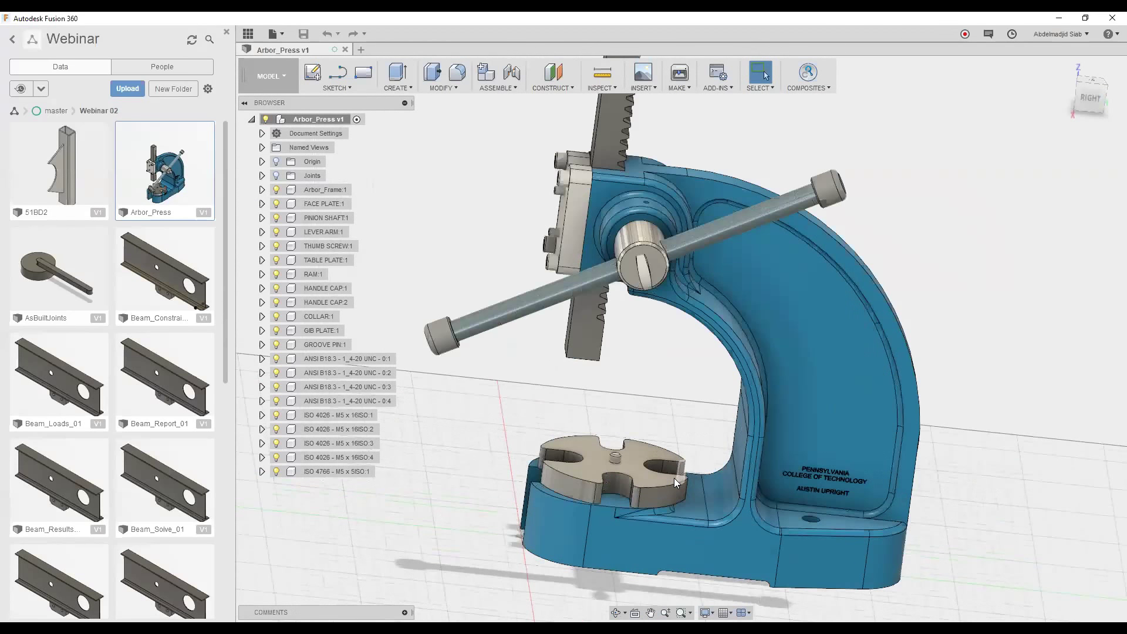
scroll(704, 442, up, 3)
scroll(978, 307, up, 2)
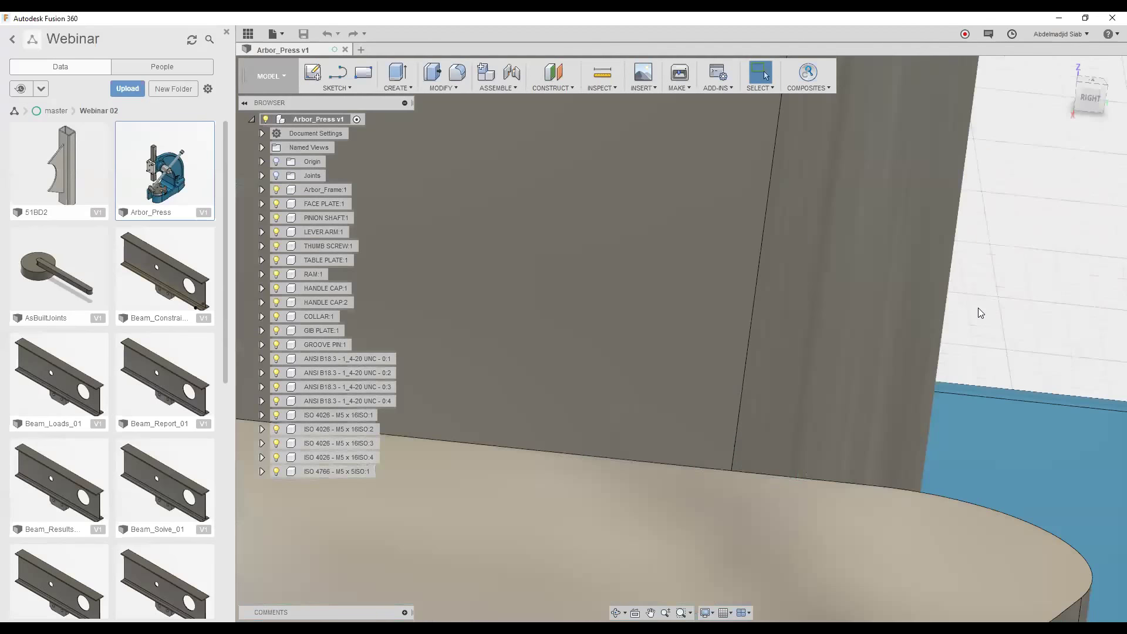
- Return the press to the ViewCube Home view and bring up Display Settings
scroll(977, 307, down, 3)
scroll(977, 307, down, 3)
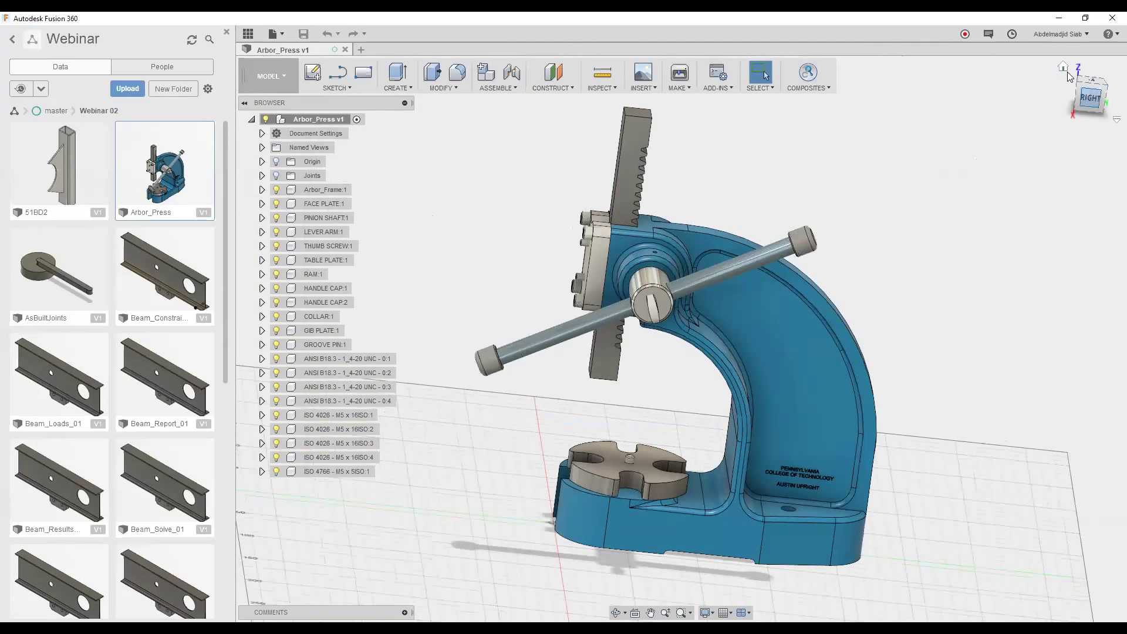
click(1064, 67)
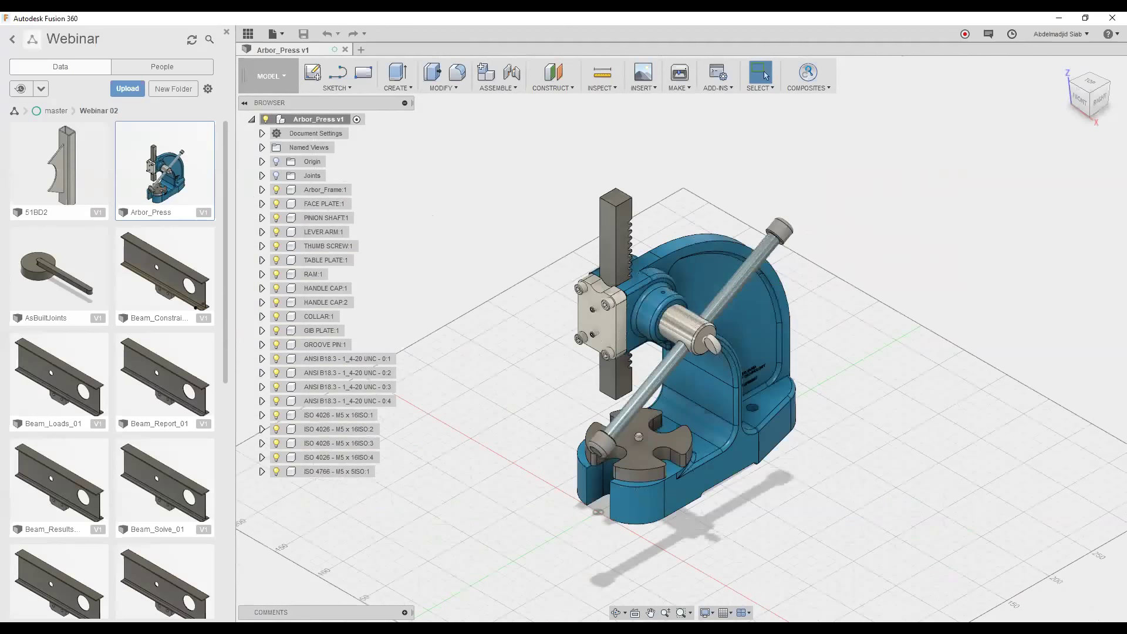
click(712, 613)
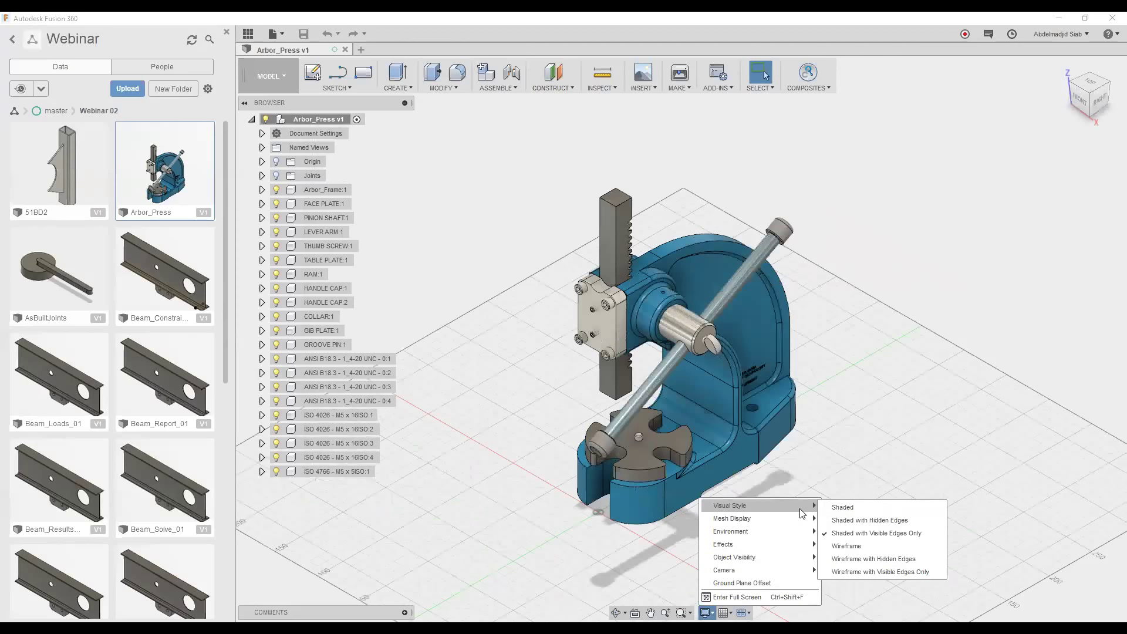
- Switch the press to the plain Shaded visual style and zoom to inspect it
mouse_move(762, 505)
click(825, 507)
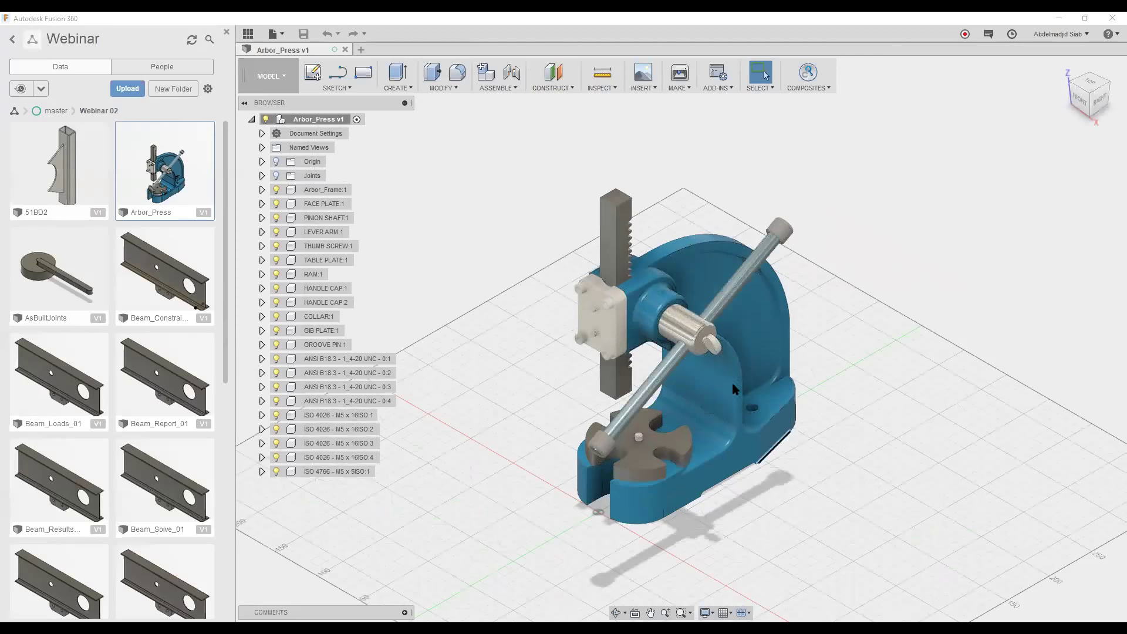
scroll(698, 346, down, 3)
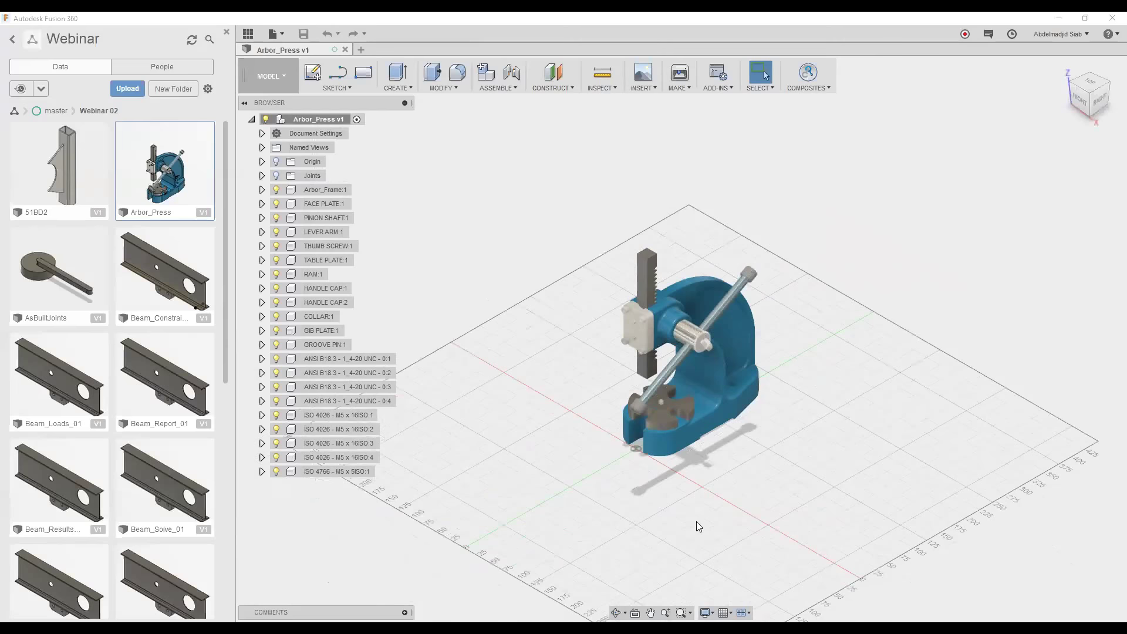
scroll(696, 521, up, 3)
scroll(754, 524, up, 3)
scroll(649, 499, up, 2)
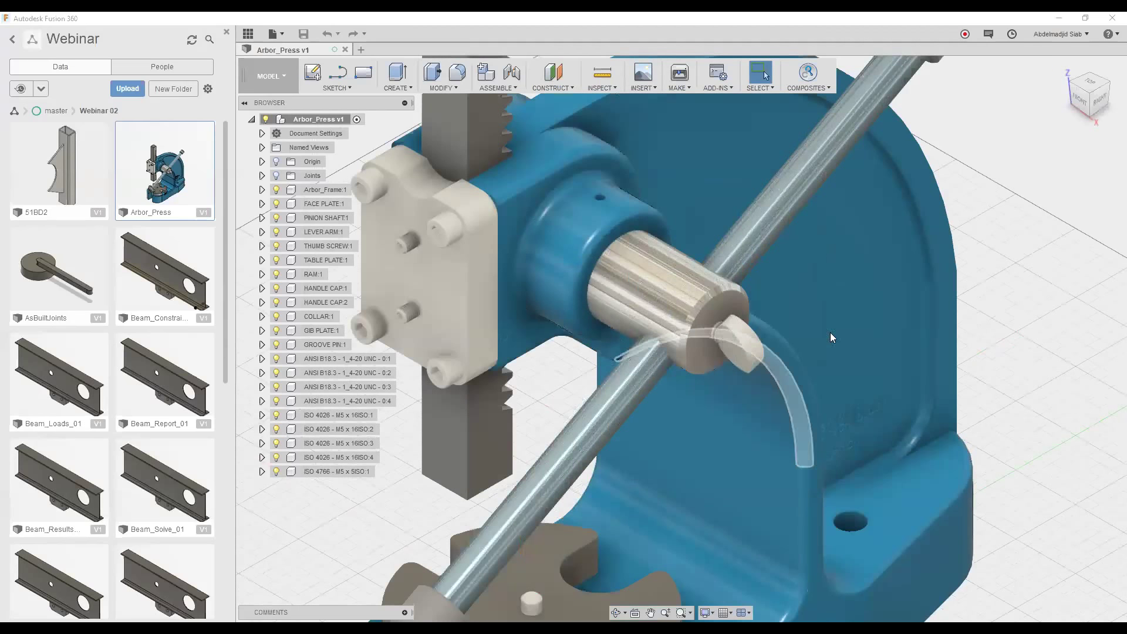
scroll(793, 282, down, 2)
scroll(516, 286, down, 1)
scroll(511, 288, down, 1)
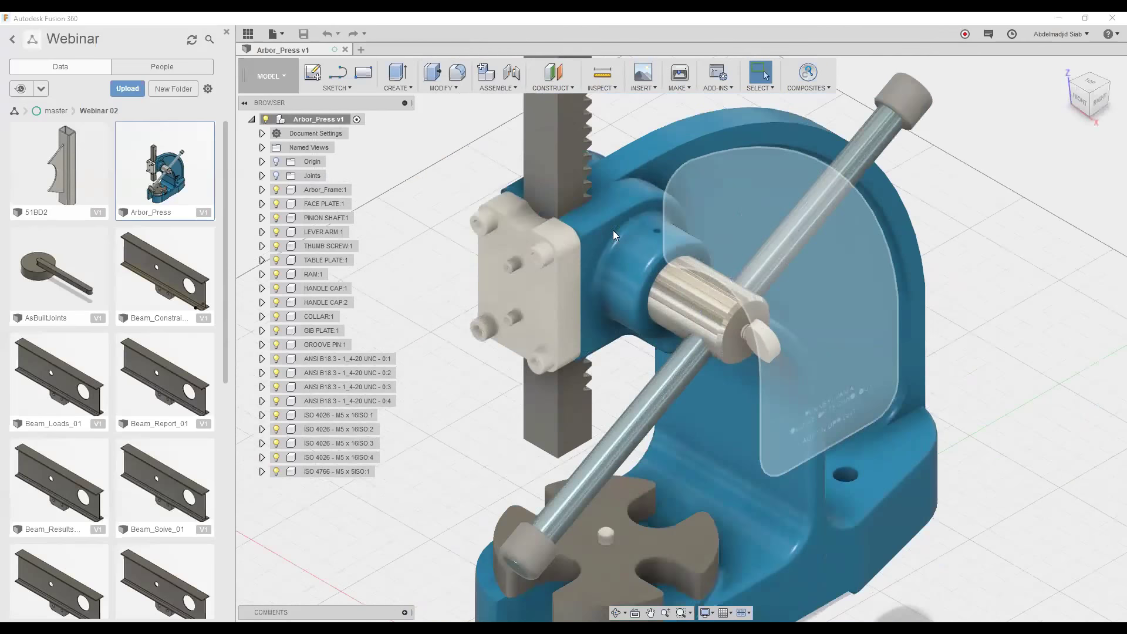
scroll(614, 231, down, 1)
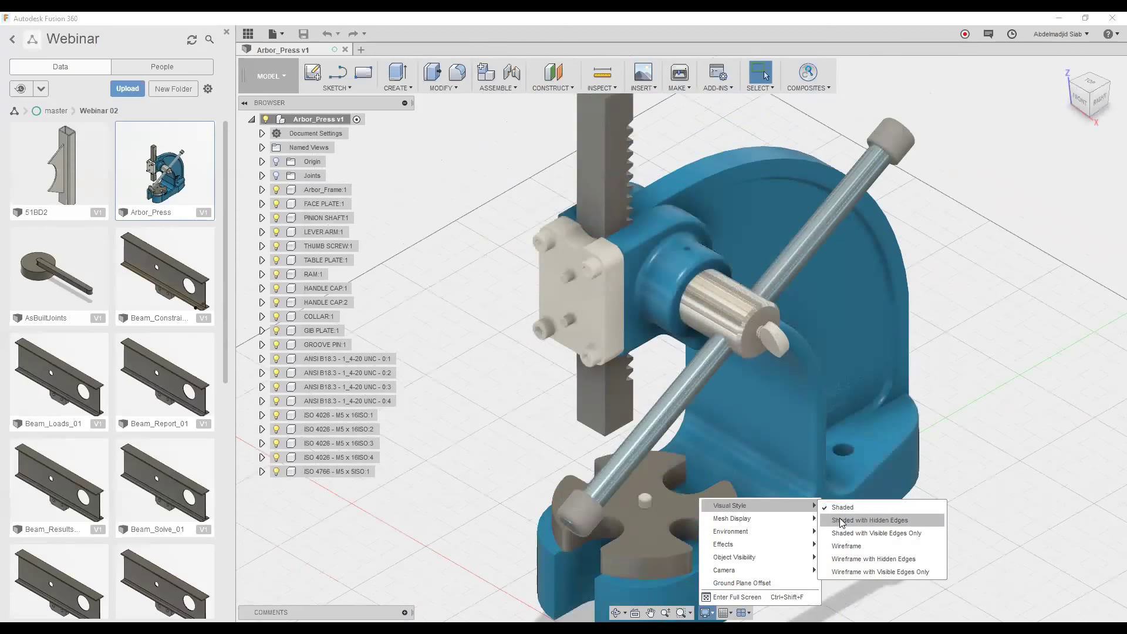
- Switch to Shaded with Hidden Edges and orbit to view the press from above
click(870, 521)
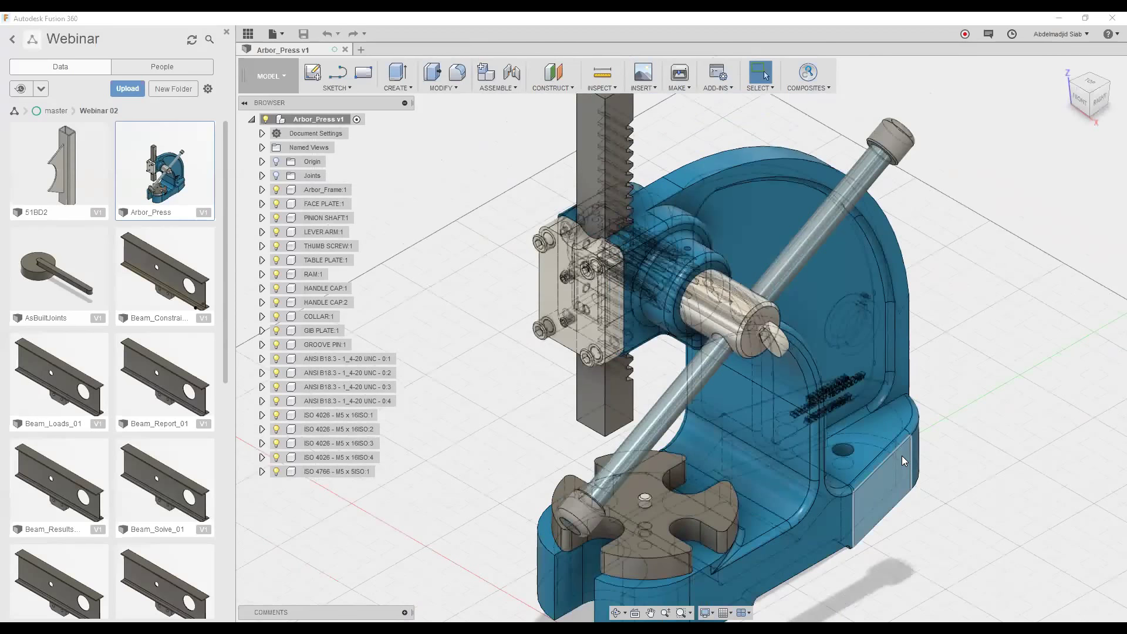
shift+middle_drag(877, 435, 998, 423)
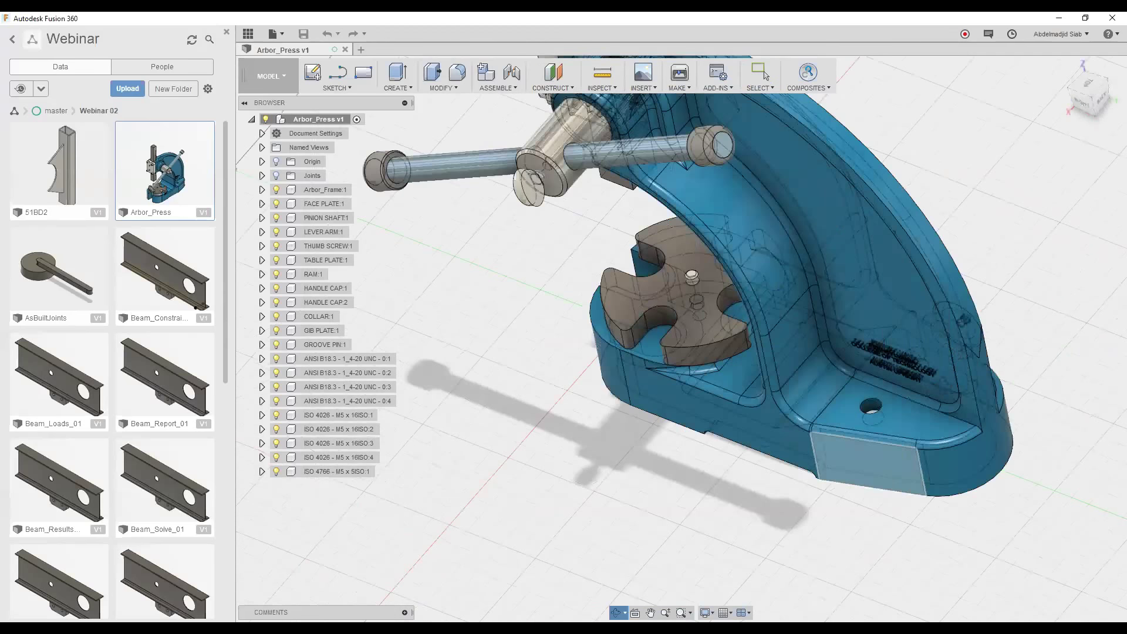
mouse_move(880, 391)
shift+middle_down()
mouse_move(892, 420)
mouse_move(797, 395)
shift+middle_up()
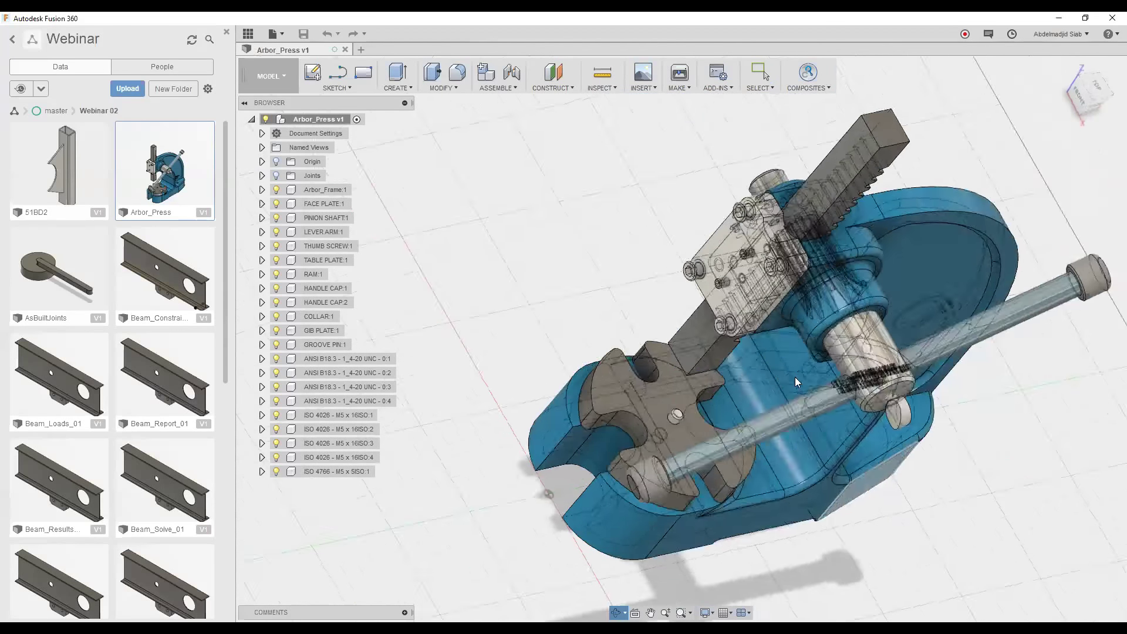
mouse_move(802, 384)
shift+middle_down()
mouse_move(786, 336)
mouse_move(779, 507)
shift+middle_up()
- Return to Shaded with Visible Edges Only and orbit to a slightly rotated isometric view
click(705, 612)
mouse_move(730, 505)
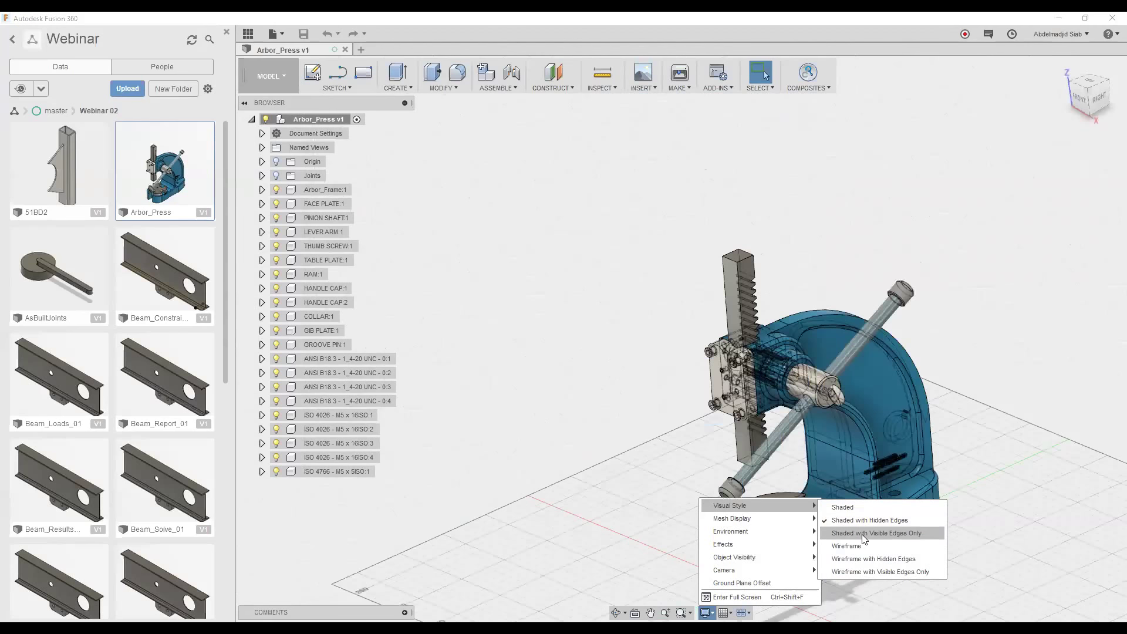
click(864, 533)
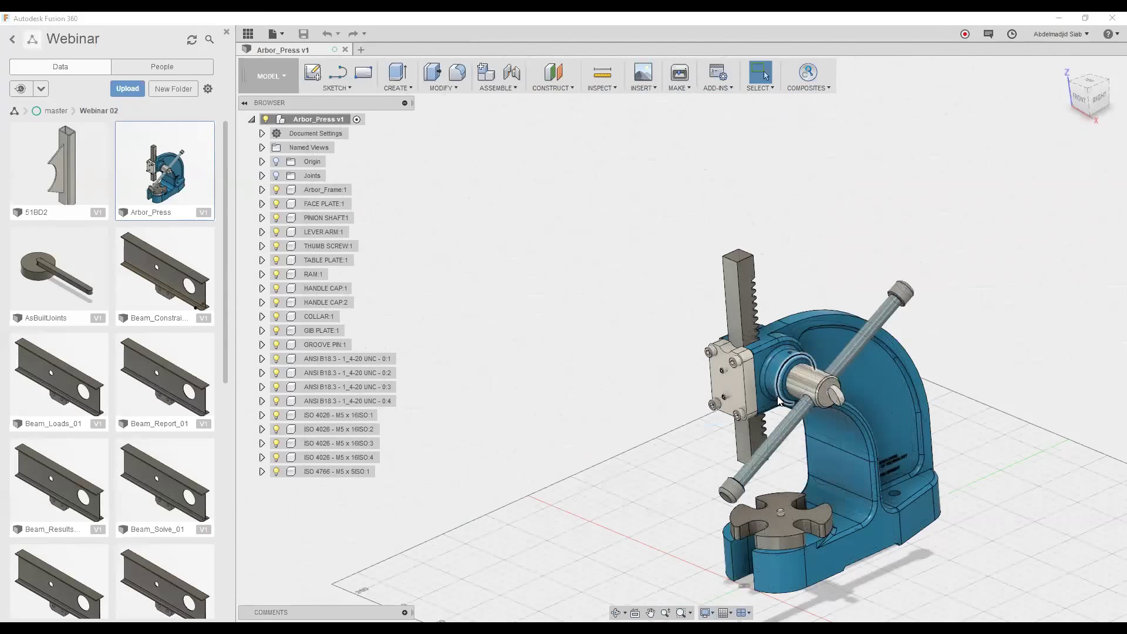
scroll(937, 445, down, 2)
scroll(823, 447, down, 2)
scroll(823, 447, up, 3)
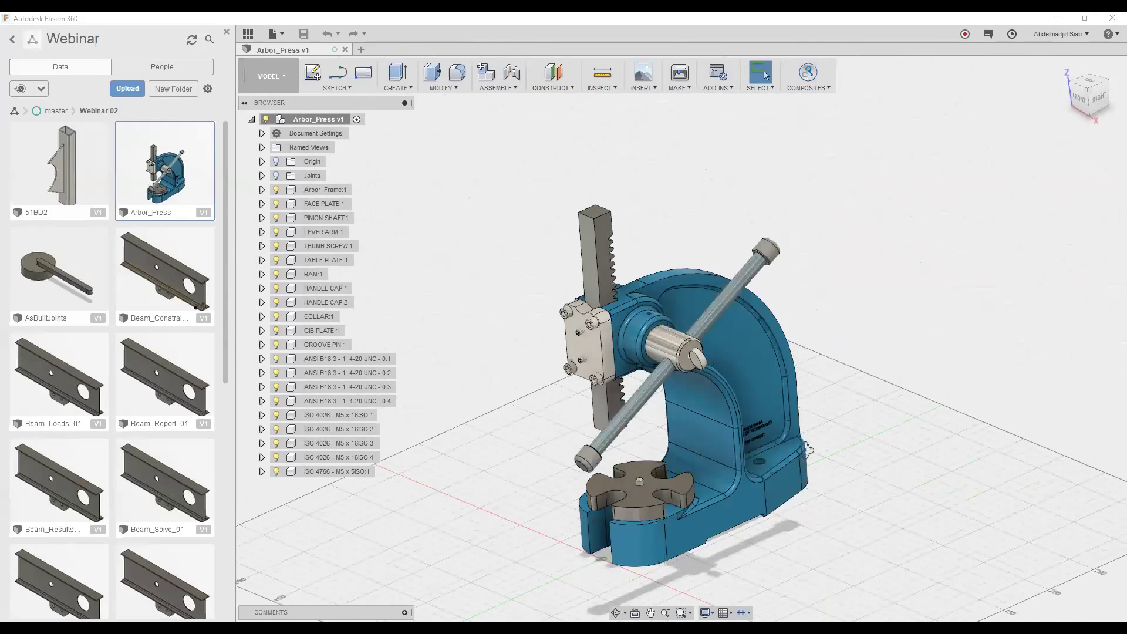
shift+middle_drag(823, 452, 690, 612)
key(Escape)
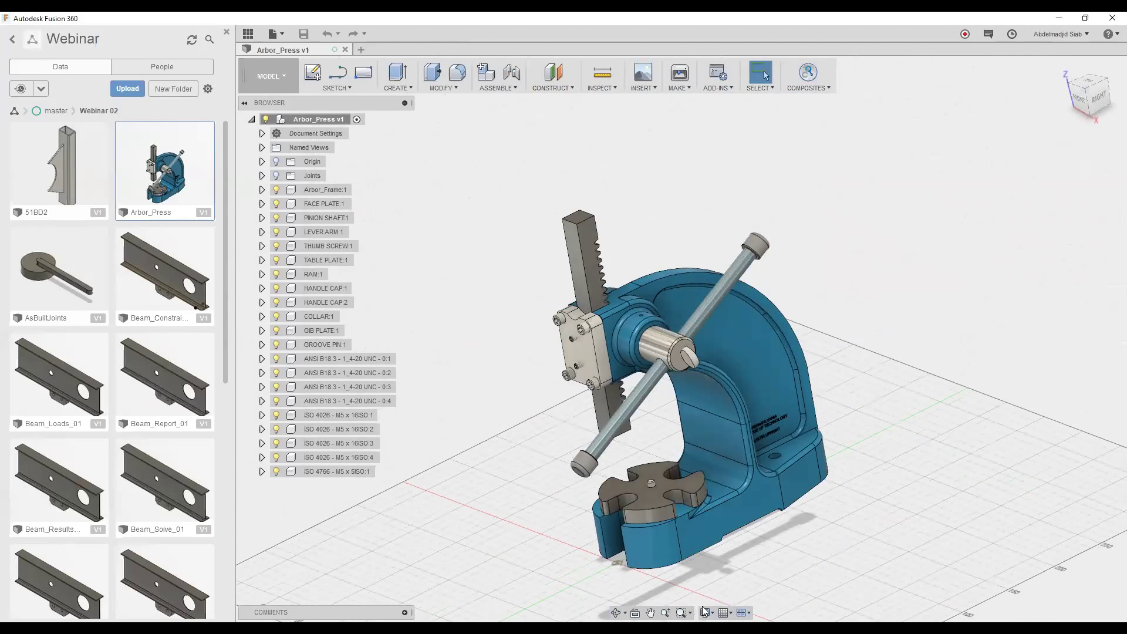
click(705, 612)
mouse_move(730, 506)
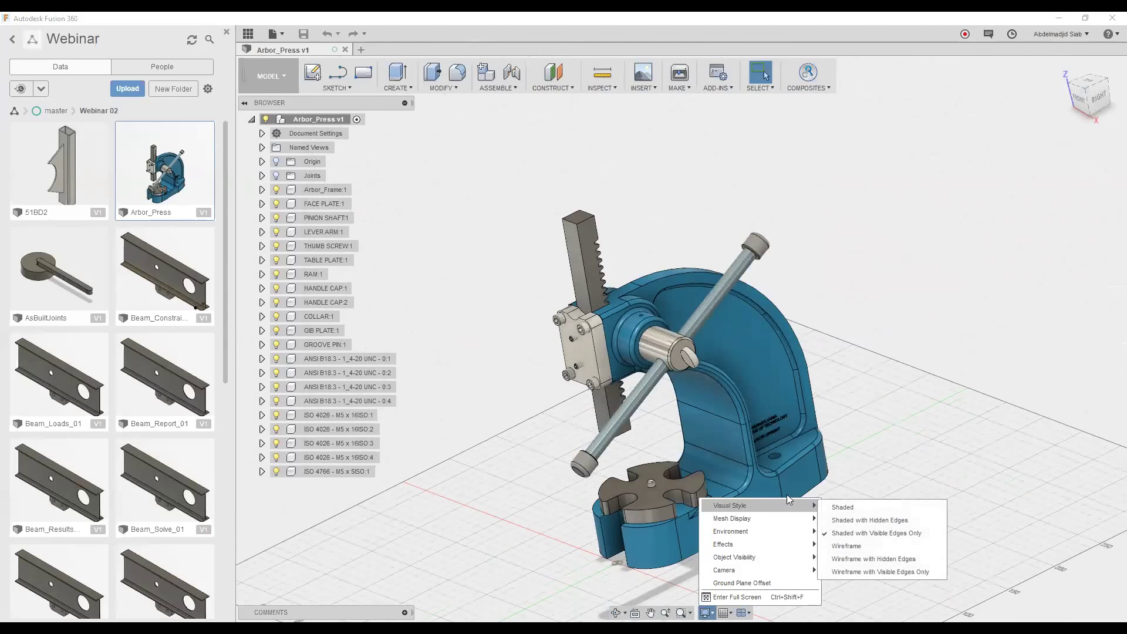
- Show the press as Wireframe and orbit it to a top-oblique view
click(847, 548)
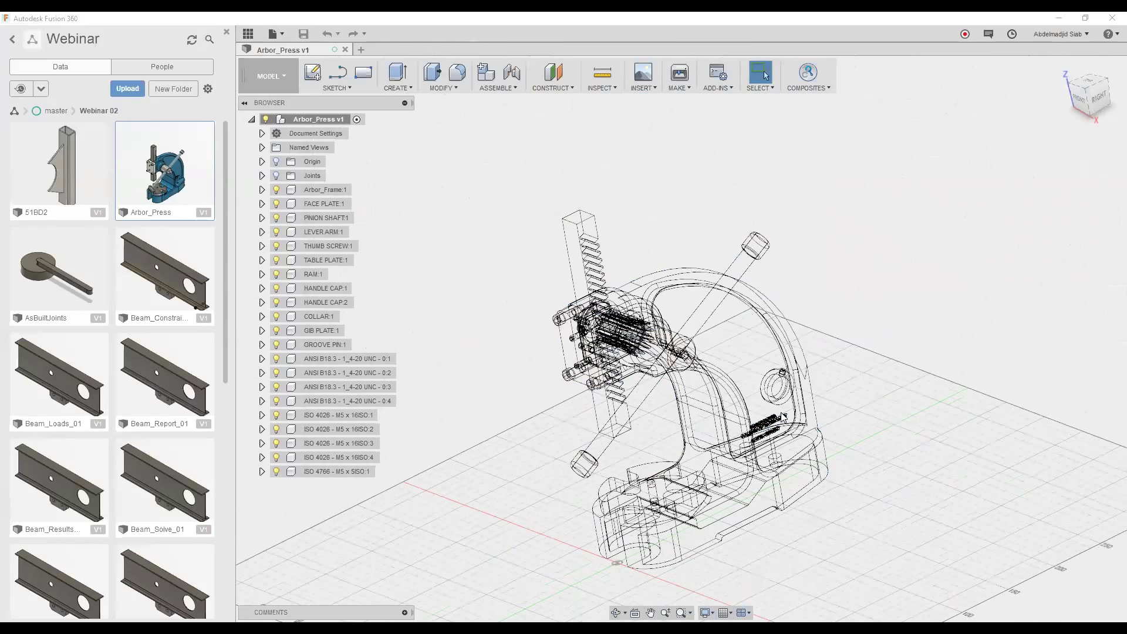
mouse_move(784, 413)
shift+middle_down()
mouse_move(767, 445)
mouse_move(680, 372)
shift+middle_up()
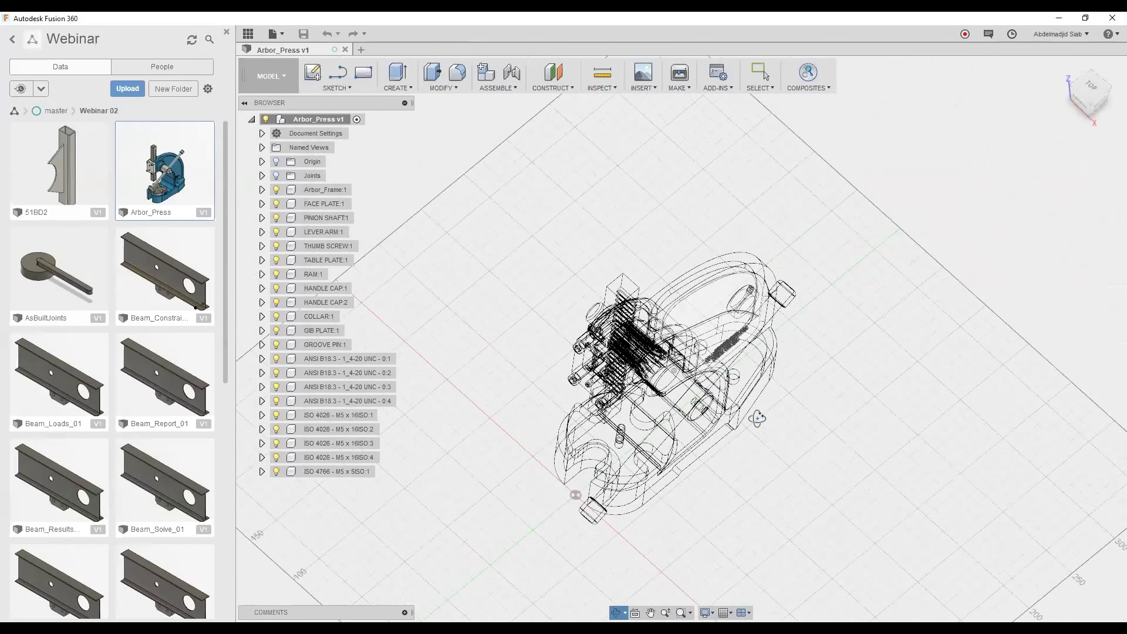
mouse_move(646, 323)
shift+middle_down()
mouse_move(660, 317)
mouse_move(573, 359)
shift+middle_up()
scroll(610, 379, up, 2)
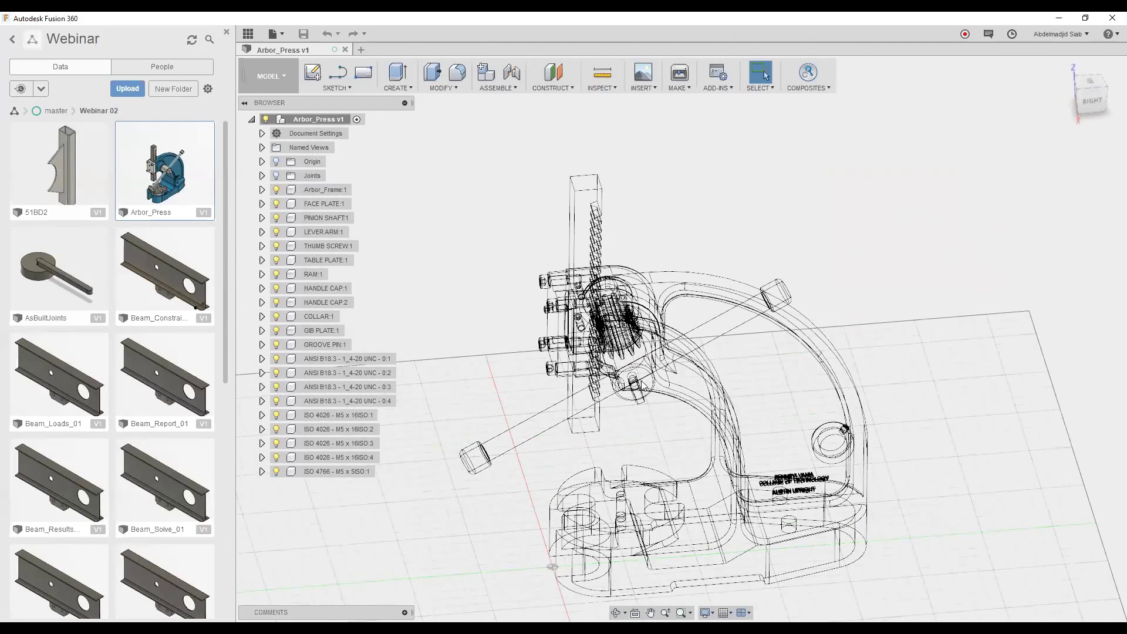
scroll(635, 382, up, 10)
click(686, 613)
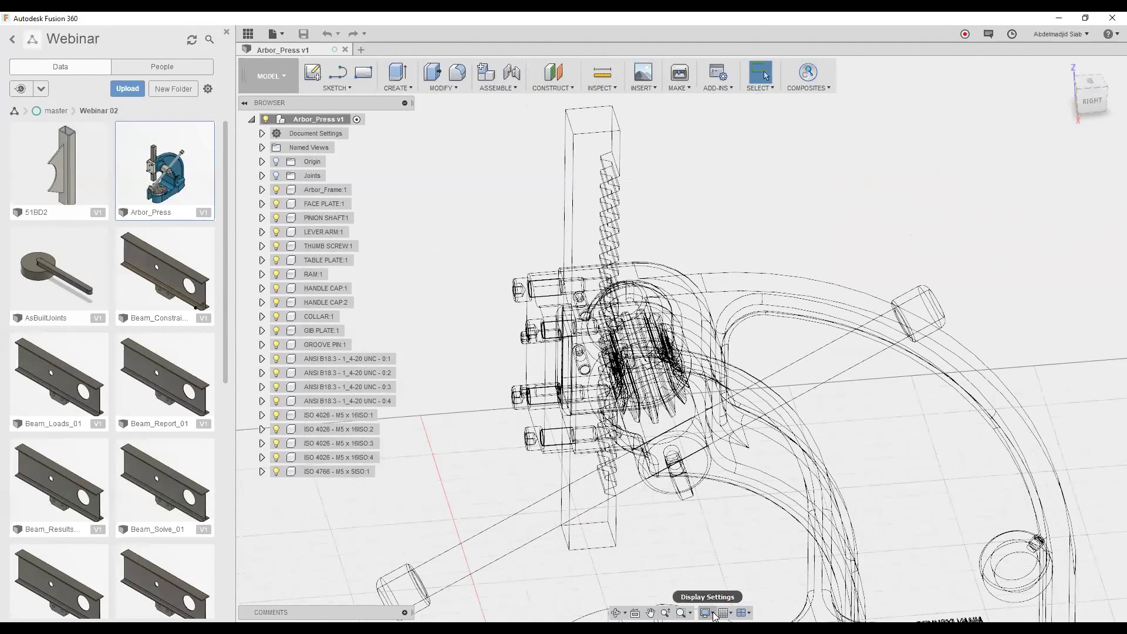
- Preview Wireframe with Hidden Edges, then Wireframe with Visible Edges Only, fitting the whole press
click(714, 614)
mouse_move(730, 506)
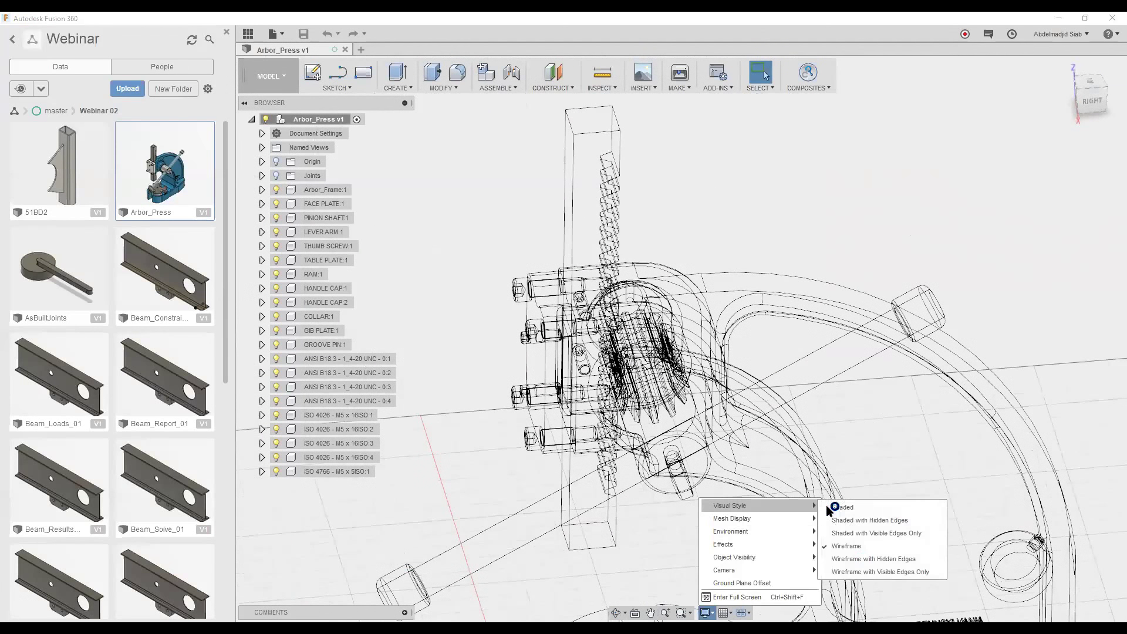
click(857, 560)
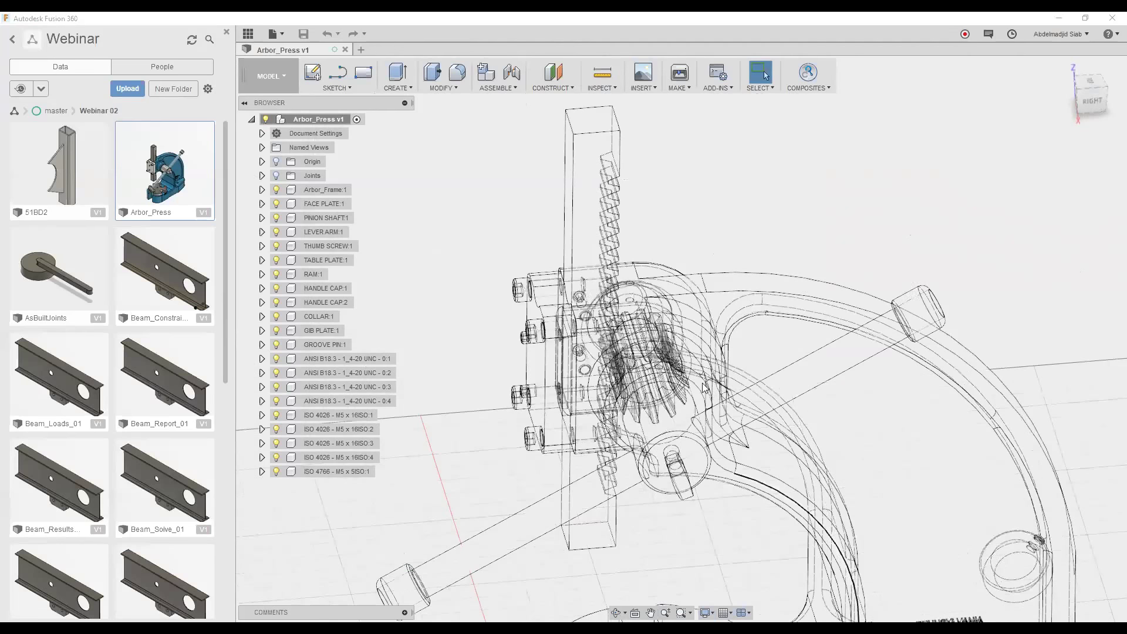
scroll(790, 362, down, 1)
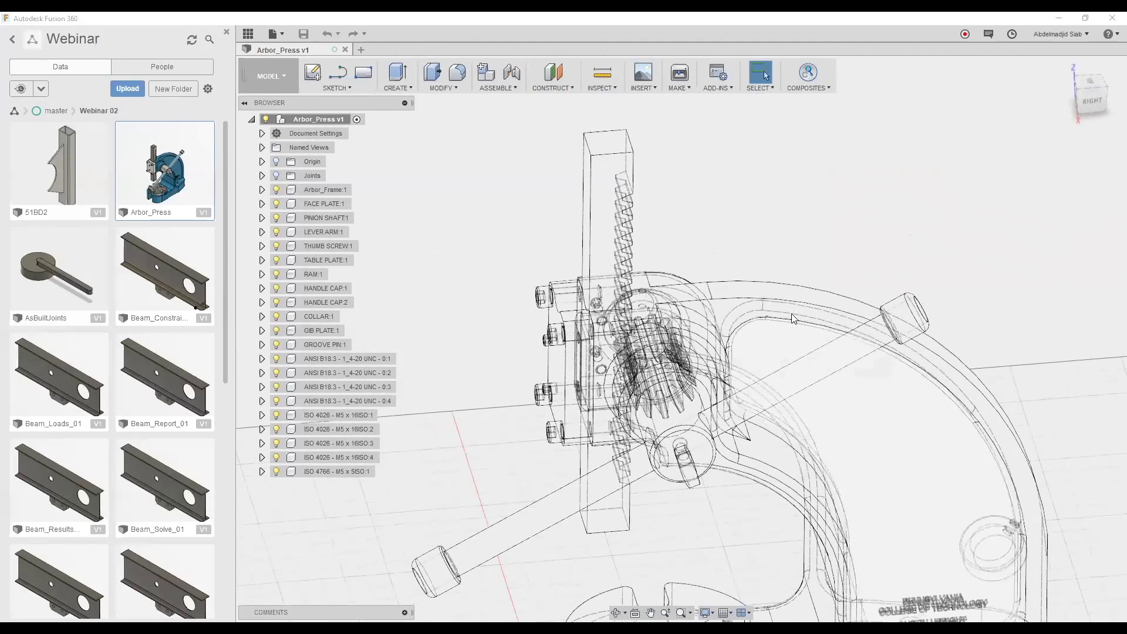
scroll(758, 349, down, 1)
scroll(630, 285, up, 5)
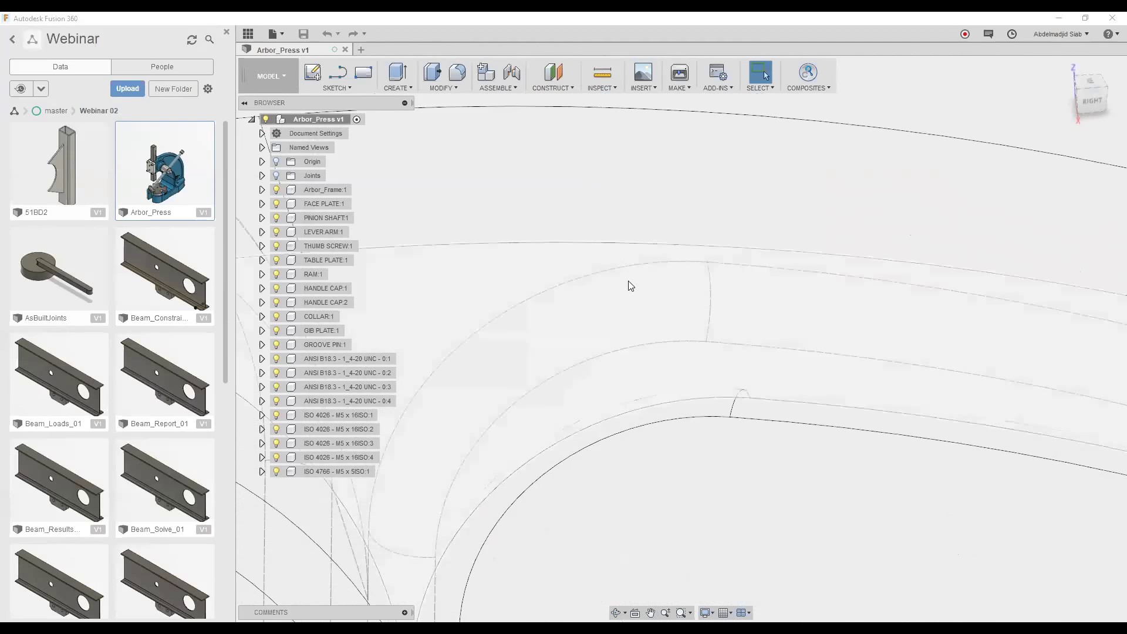
scroll(735, 300, down, 1)
scroll(736, 302, down, 2)
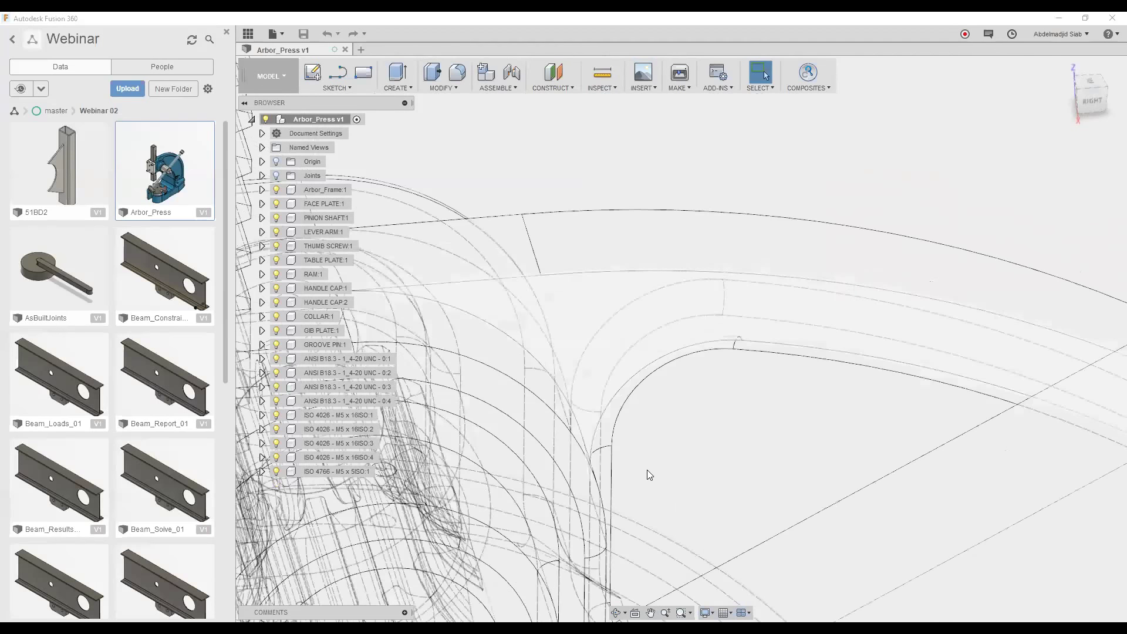
scroll(657, 578, down, 1)
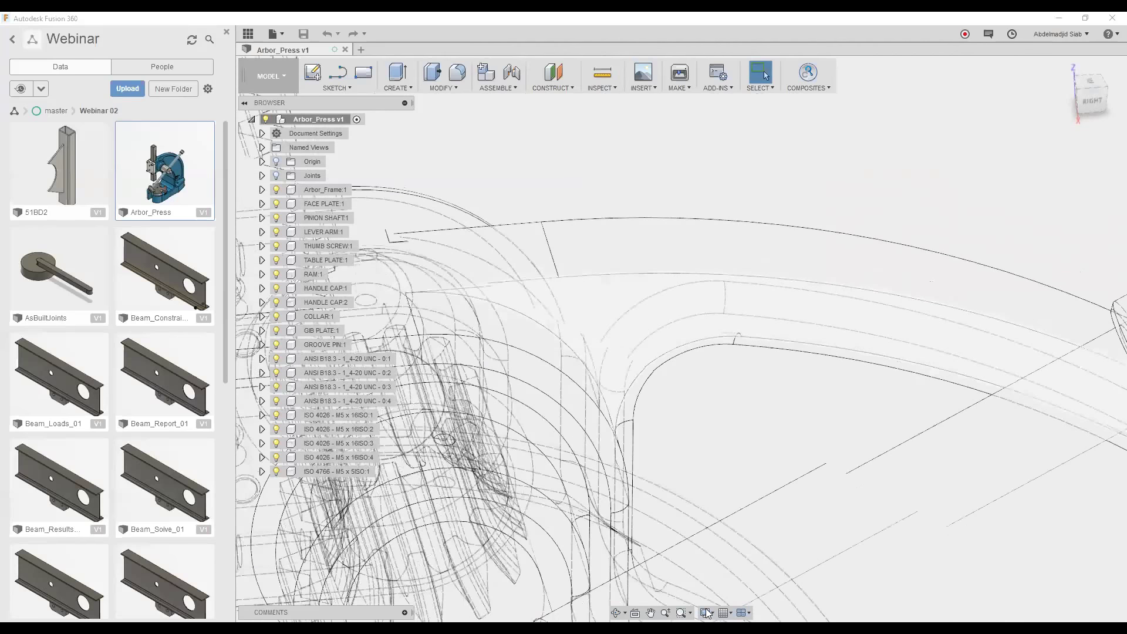
scroll(806, 502, down, 2)
scroll(892, 577, down, 1)
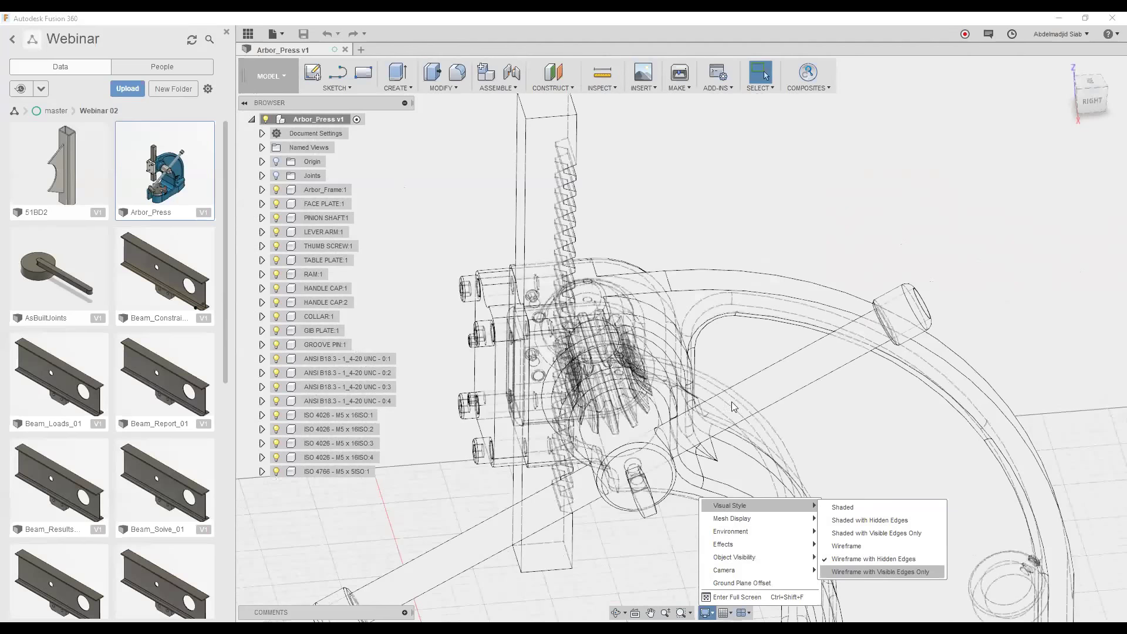
click(885, 572)
mouse_move(728, 451)
shift+middle_down()
mouse_move(860, 430)
mouse_move(609, 452)
mouse_move(712, 612)
shift+middle_up()
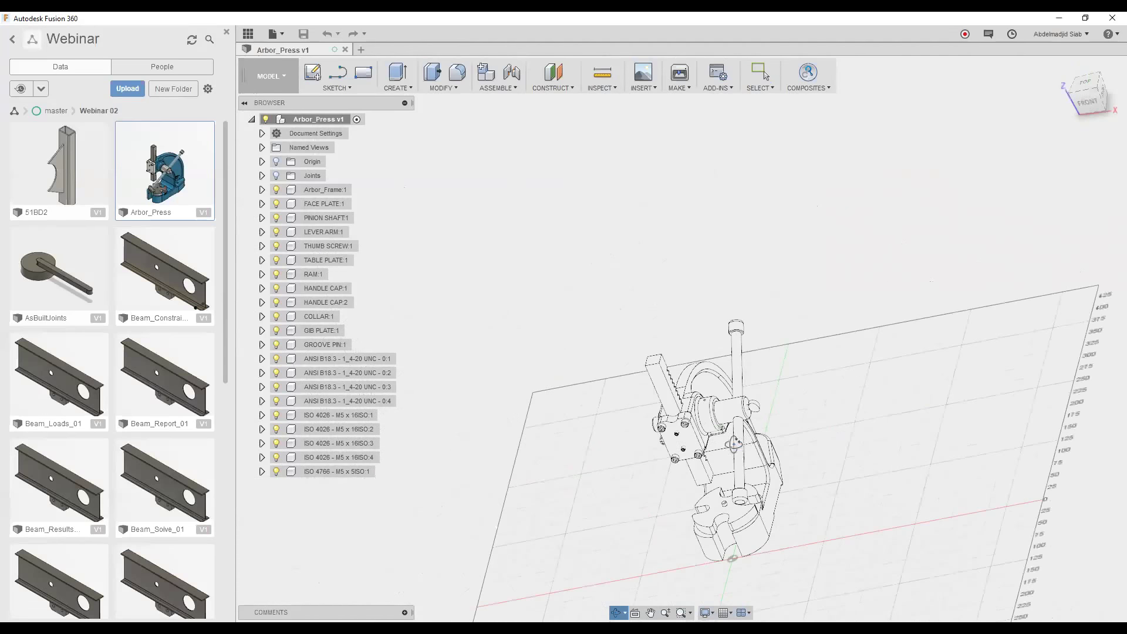
- Return to Shaded with Visible Edges Only and orbit the press from the right toward the front
click(709, 613)
mouse_move(731, 505)
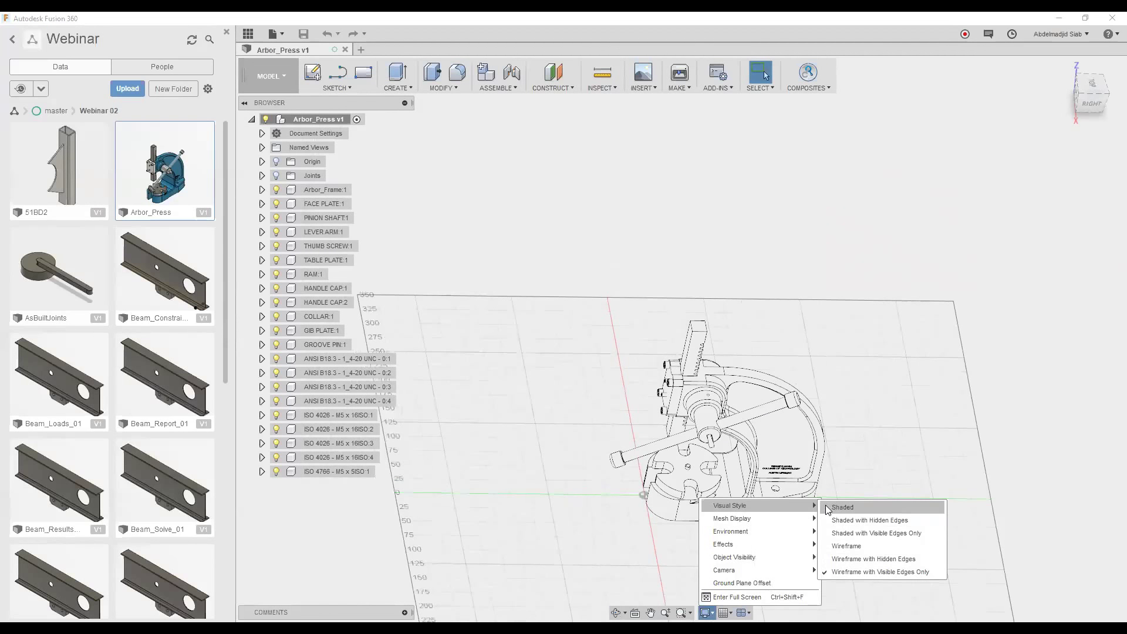
click(884, 535)
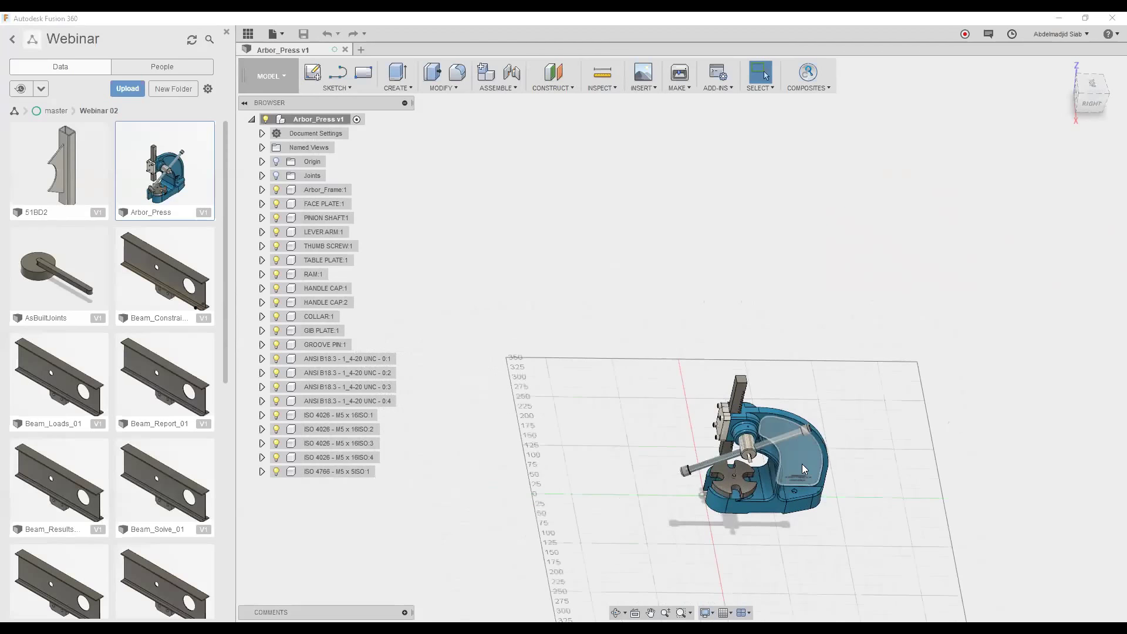
scroll(802, 464, up, 5)
shift+middle_drag(802, 464, 738, 617)
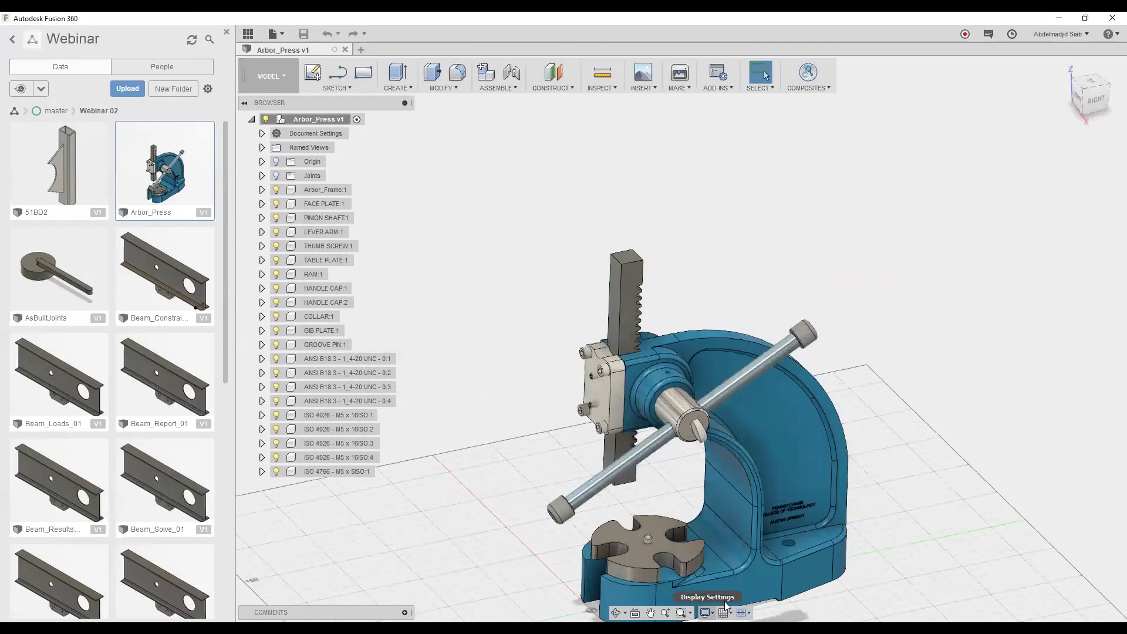
- Preview the Dark Sky, Grey Room and Photo Booth background environments
click(710, 612)
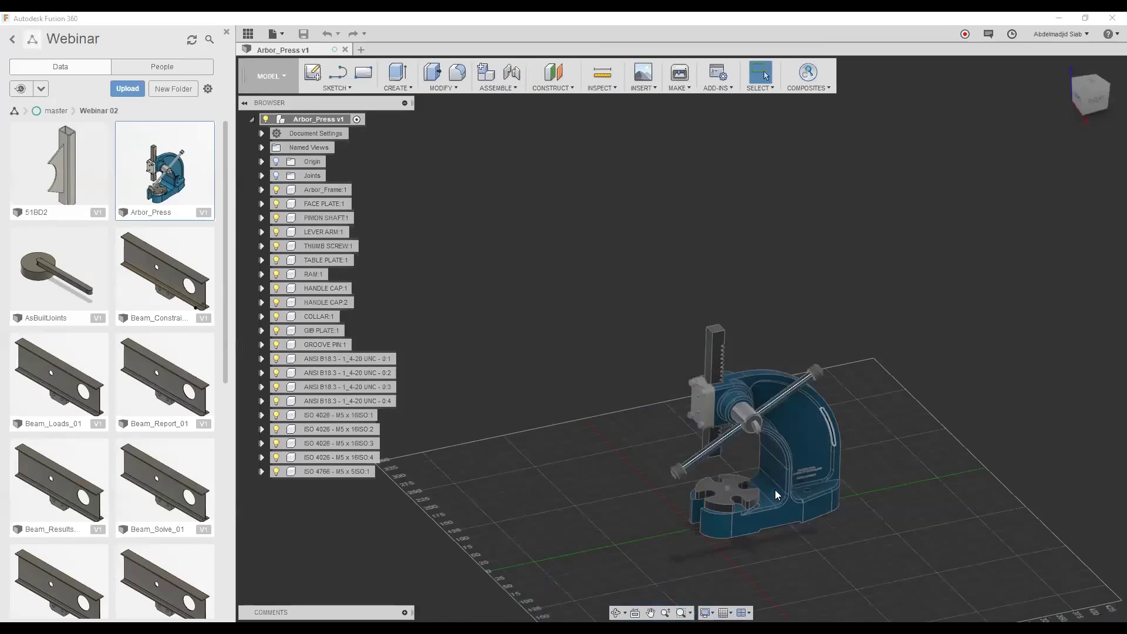
click(712, 613)
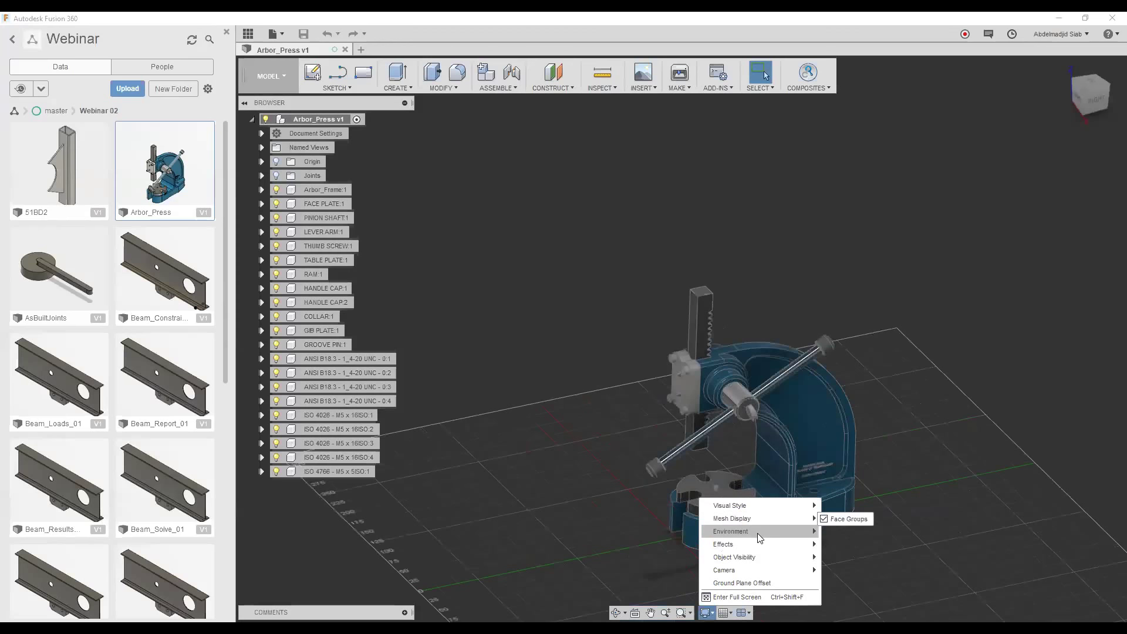
mouse_move(731, 530)
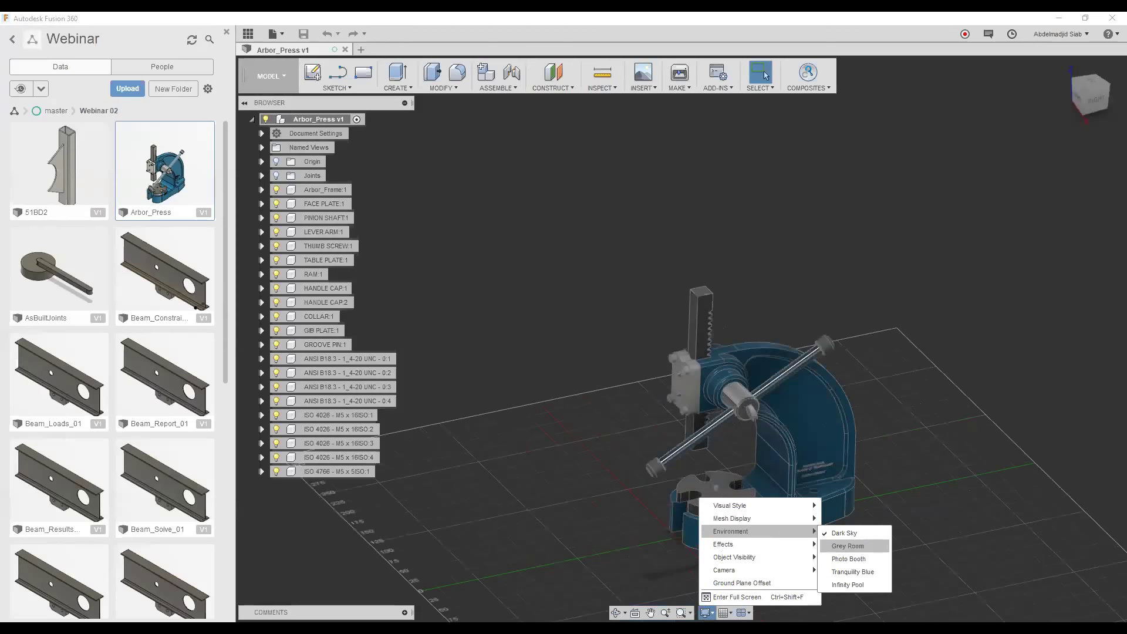
click(848, 546)
click(707, 613)
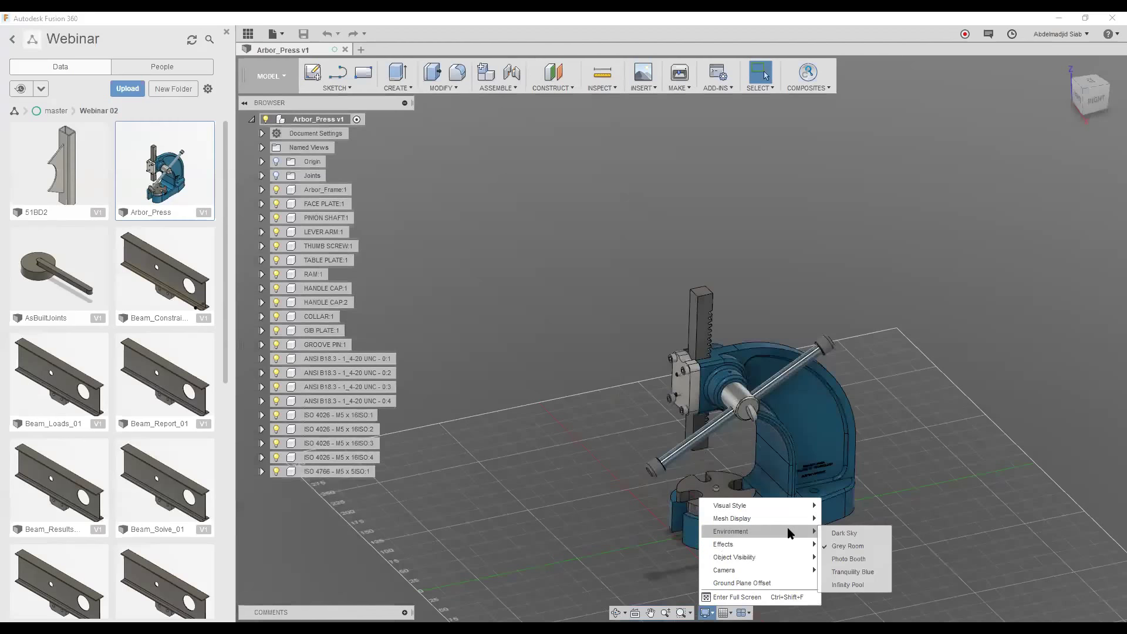
click(839, 560)
- Try Tranquility Blue, then settle on the Infinity Pool environment and orbit the press
click(708, 613)
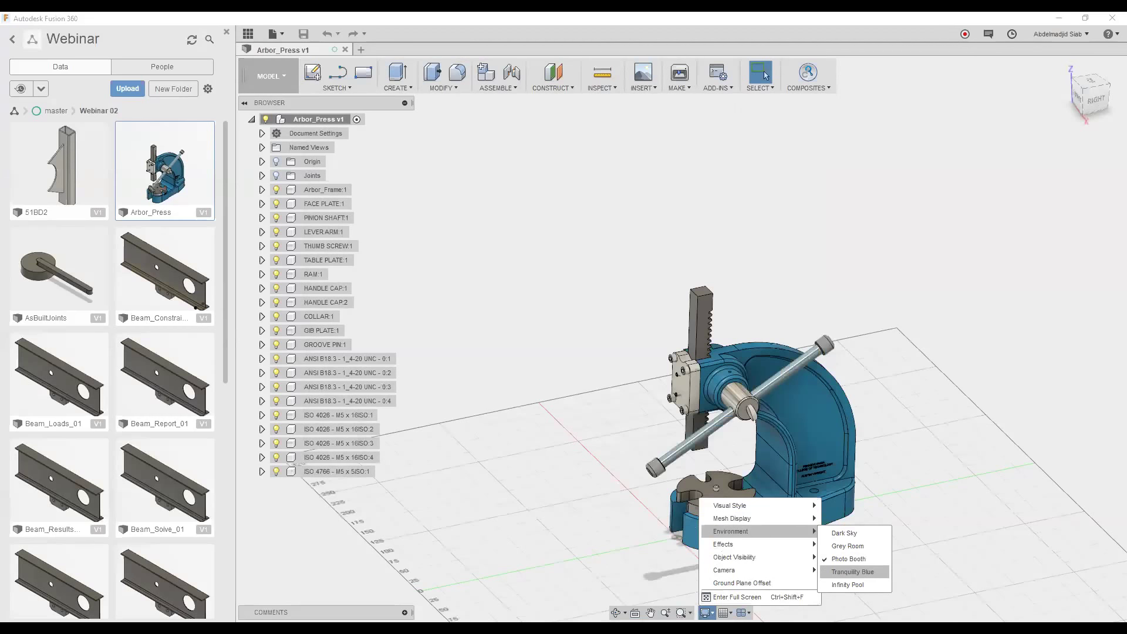
click(856, 570)
click(707, 613)
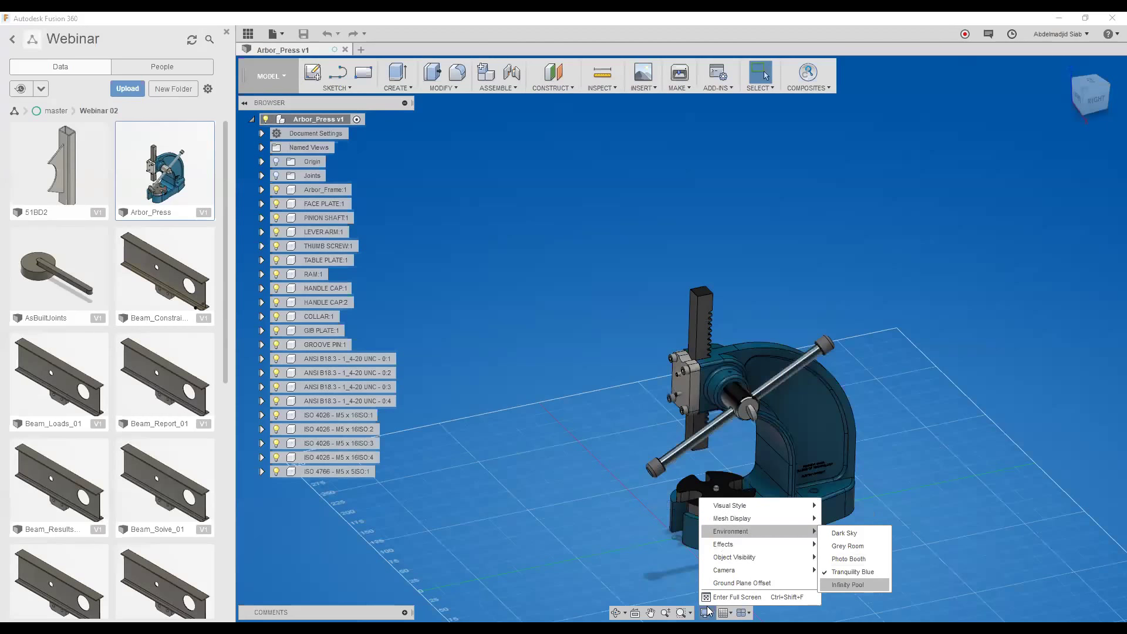
click(846, 584)
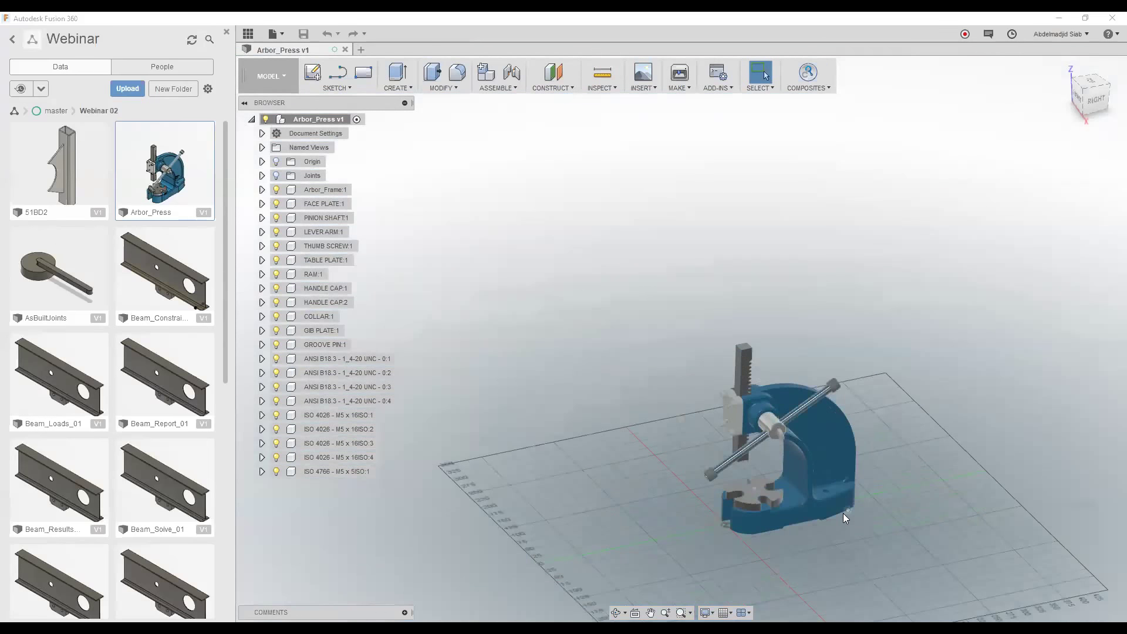
shift+middle_drag(844, 513, 834, 525)
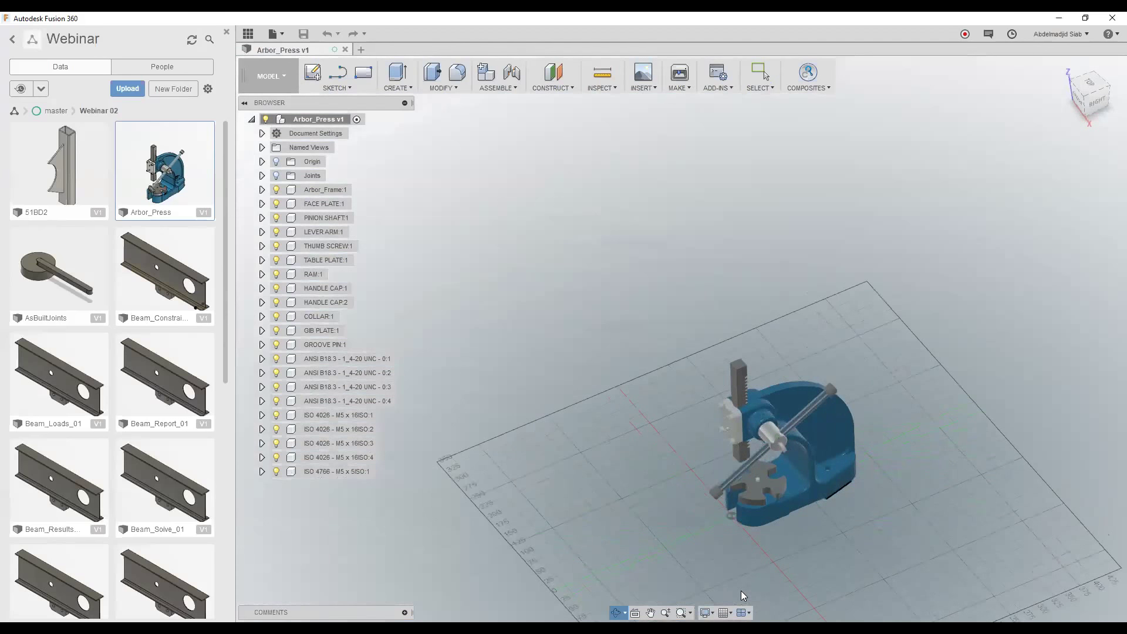
- Bring up the Display Settings effects and orbit the press to another angle
click(707, 612)
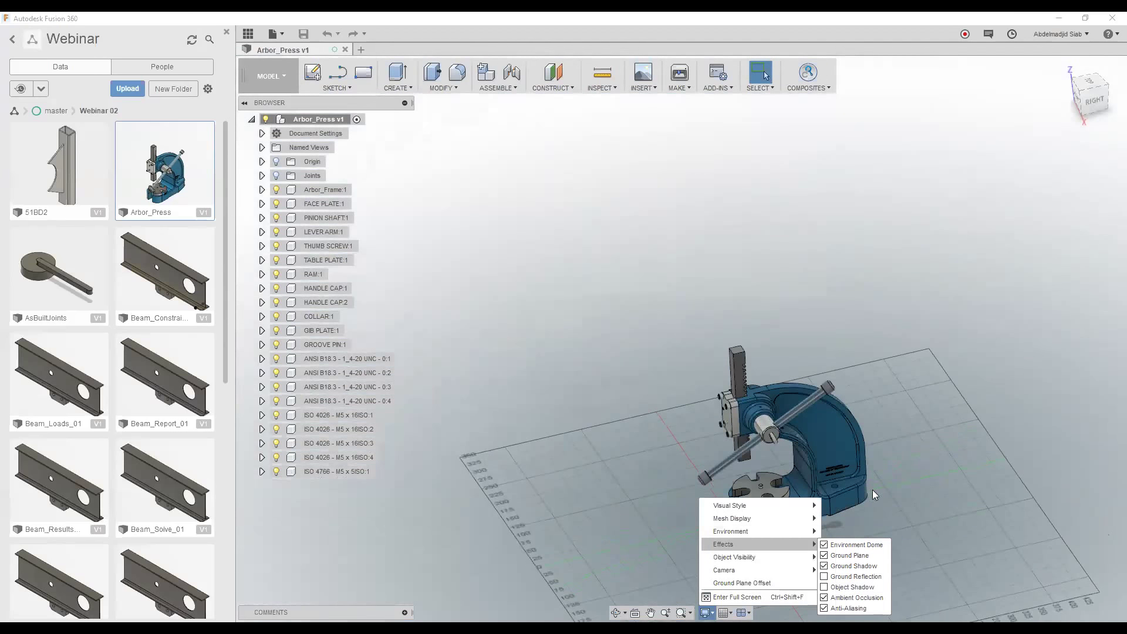
scroll(820, 471, up, 3)
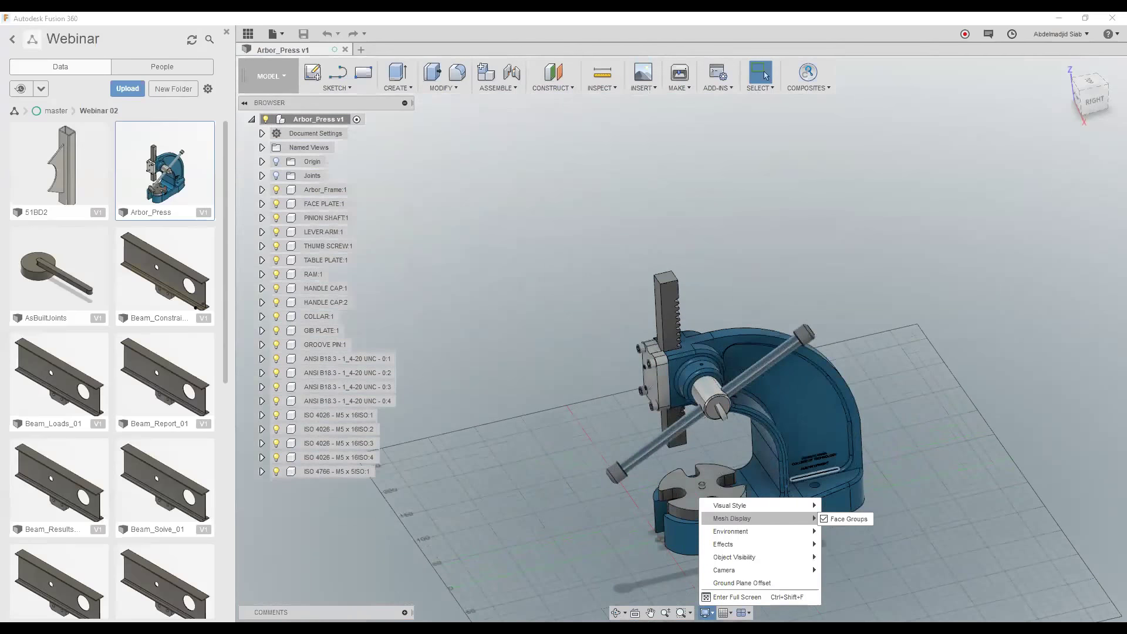
shift+middle_drag(821, 471, 782, 488)
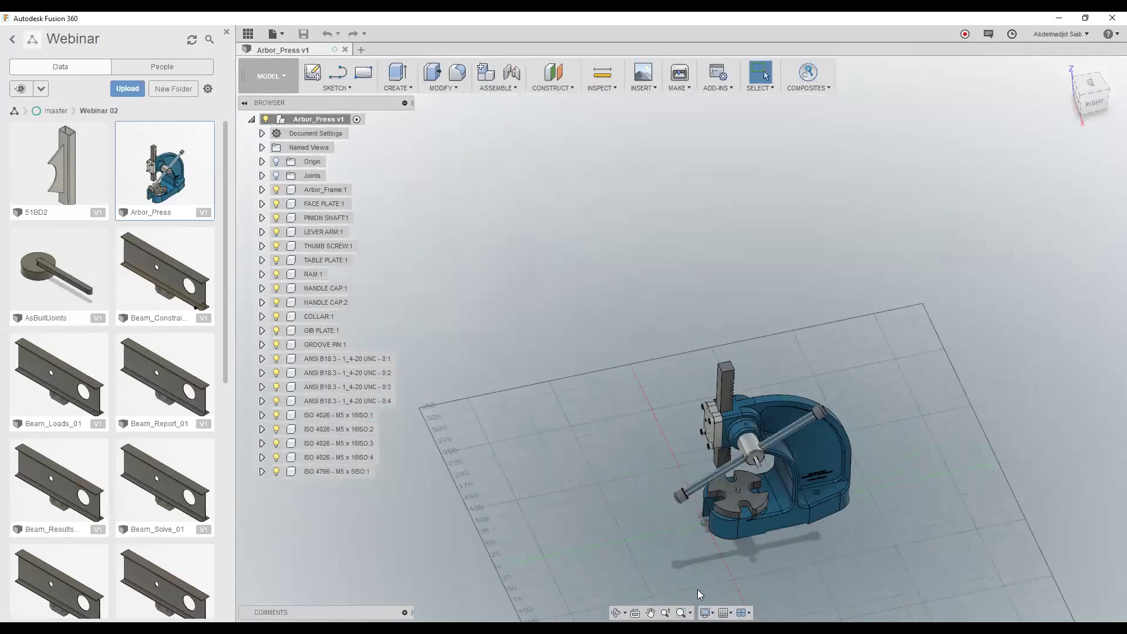
scroll(708, 612, up, 3)
scroll(708, 613, up, 2)
scroll(708, 612, up, 2)
- Toggle the ground plane and environment dome off and back on, leaving both enabled
click(707, 612)
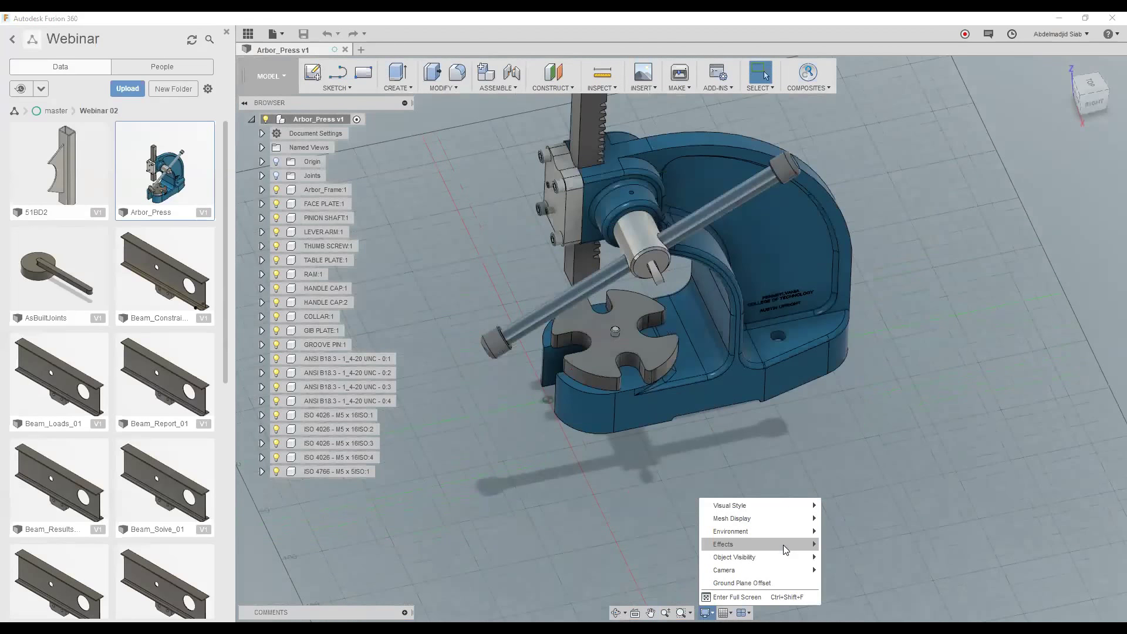
mouse_move(724, 544)
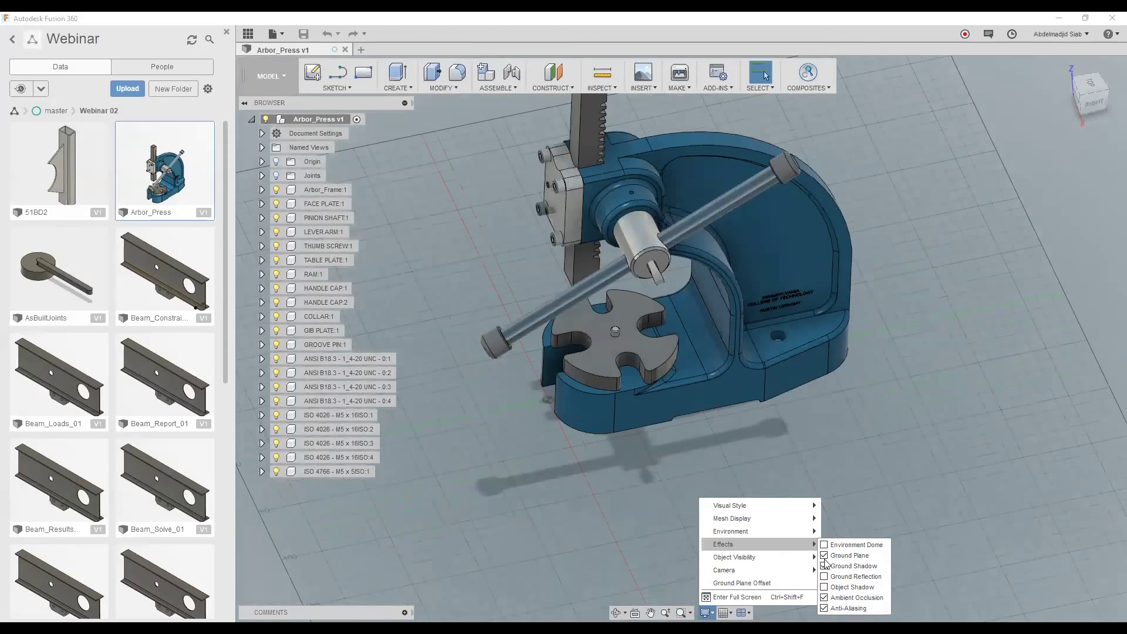
click(825, 555)
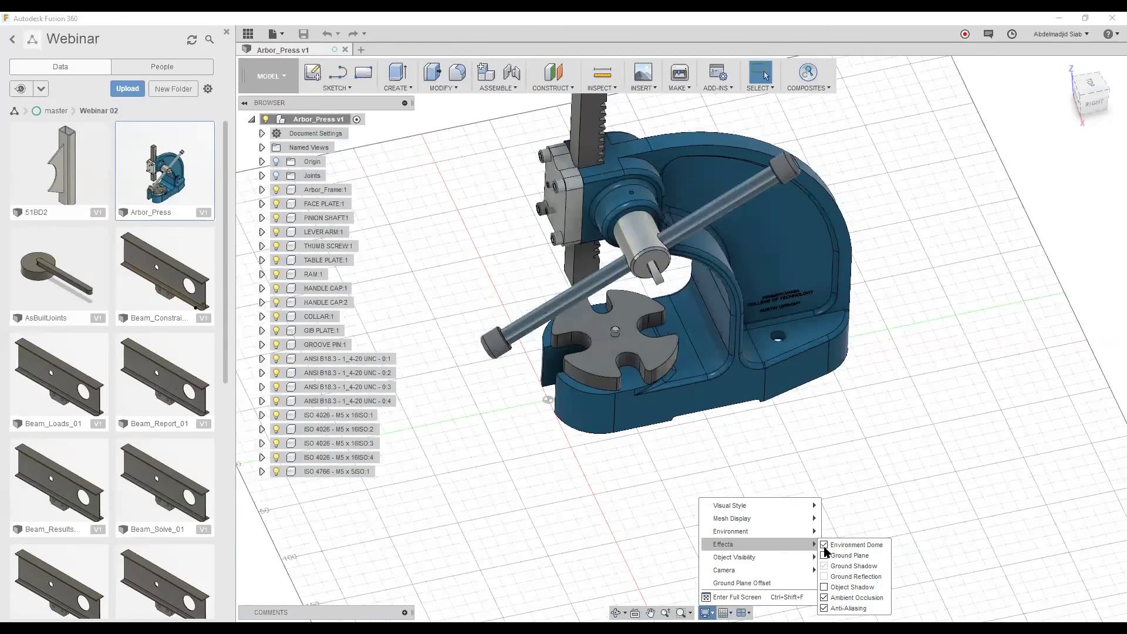
shift+middle_drag(854, 473, 881, 403)
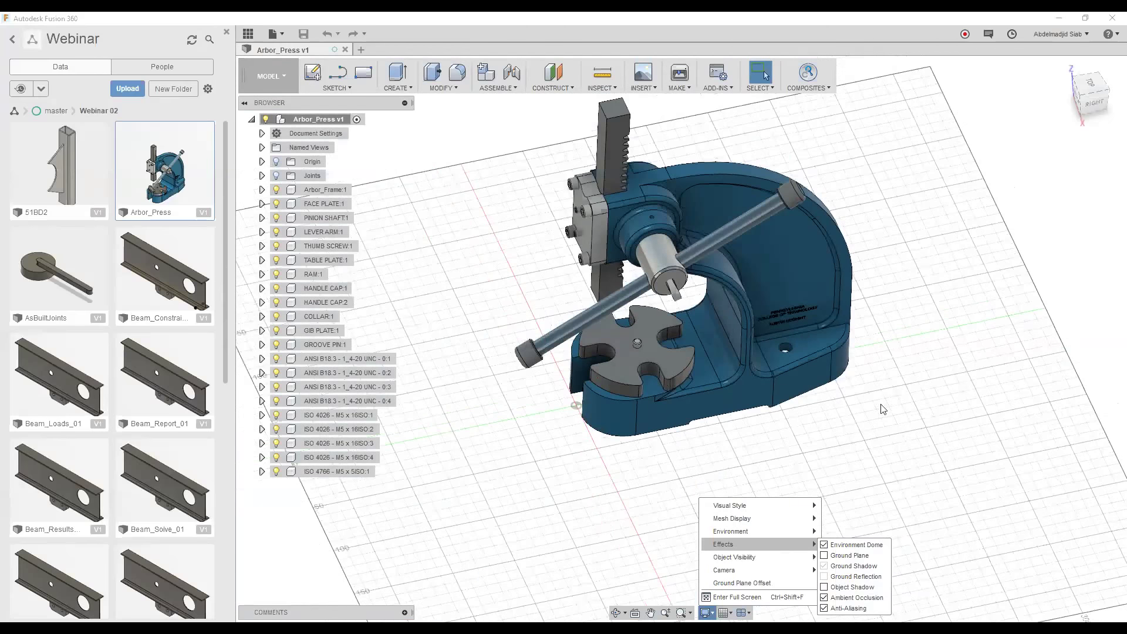
scroll(747, 277, down, 10)
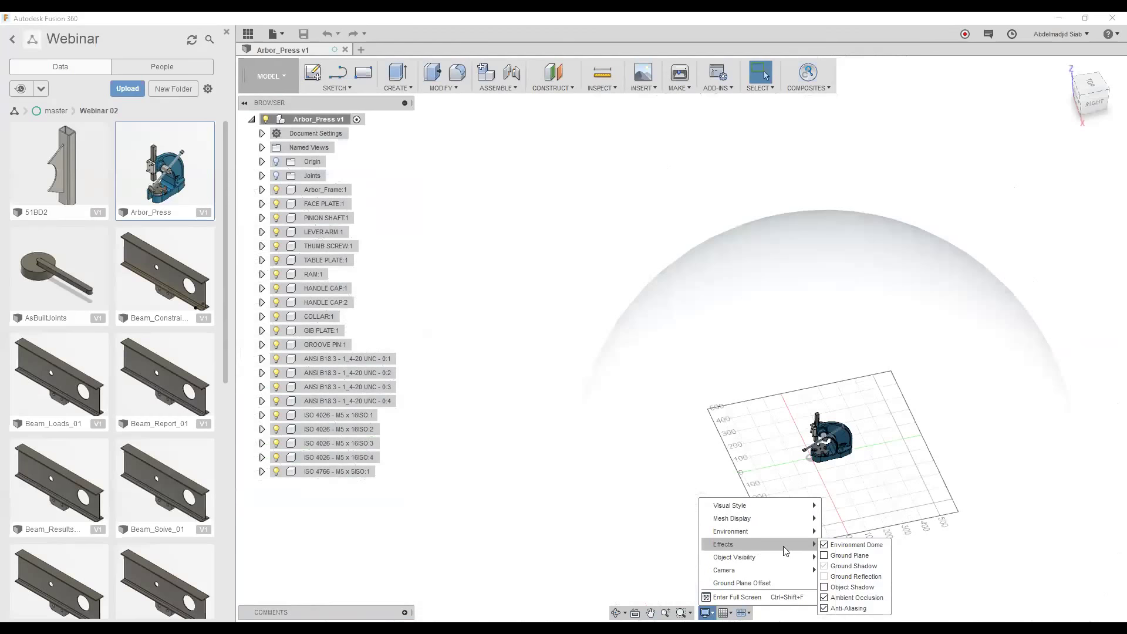
click(824, 546)
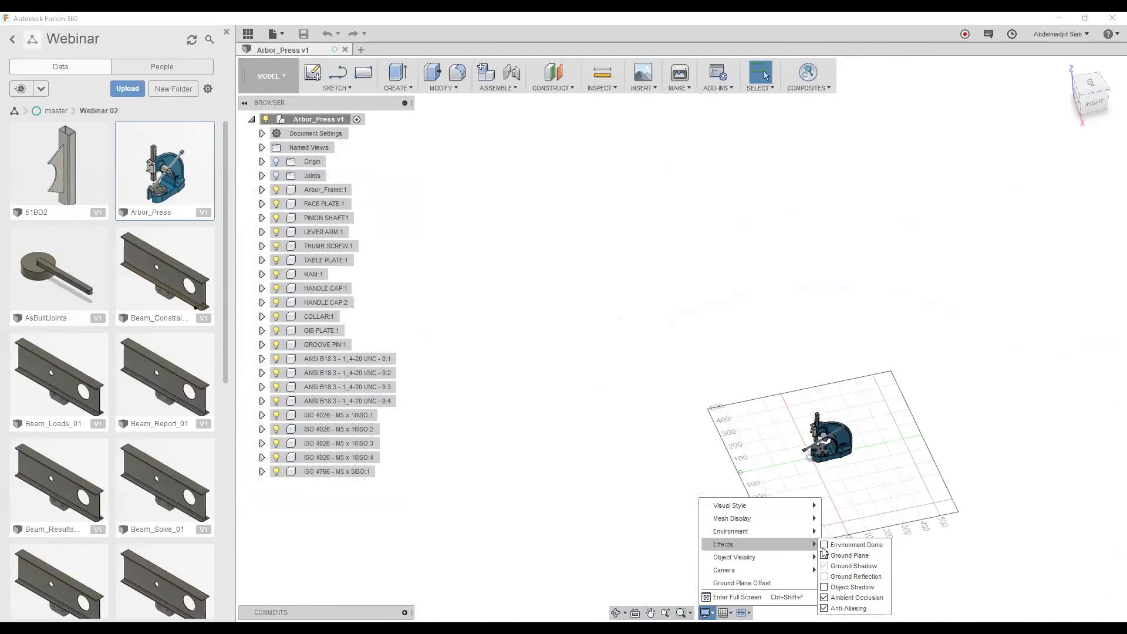
click(824, 545)
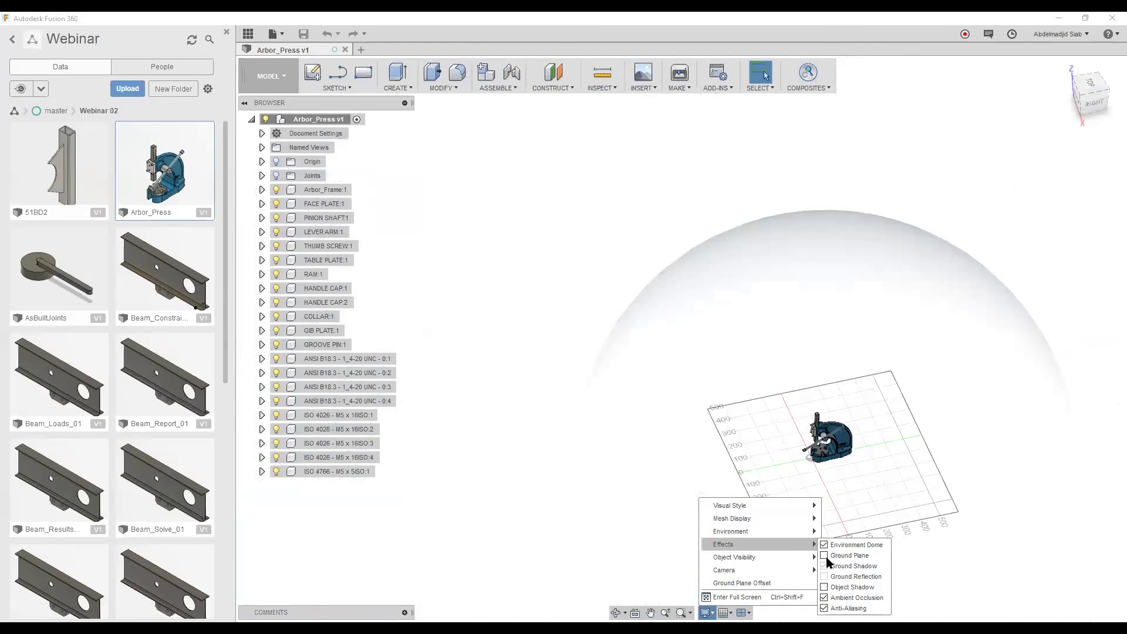
click(825, 556)
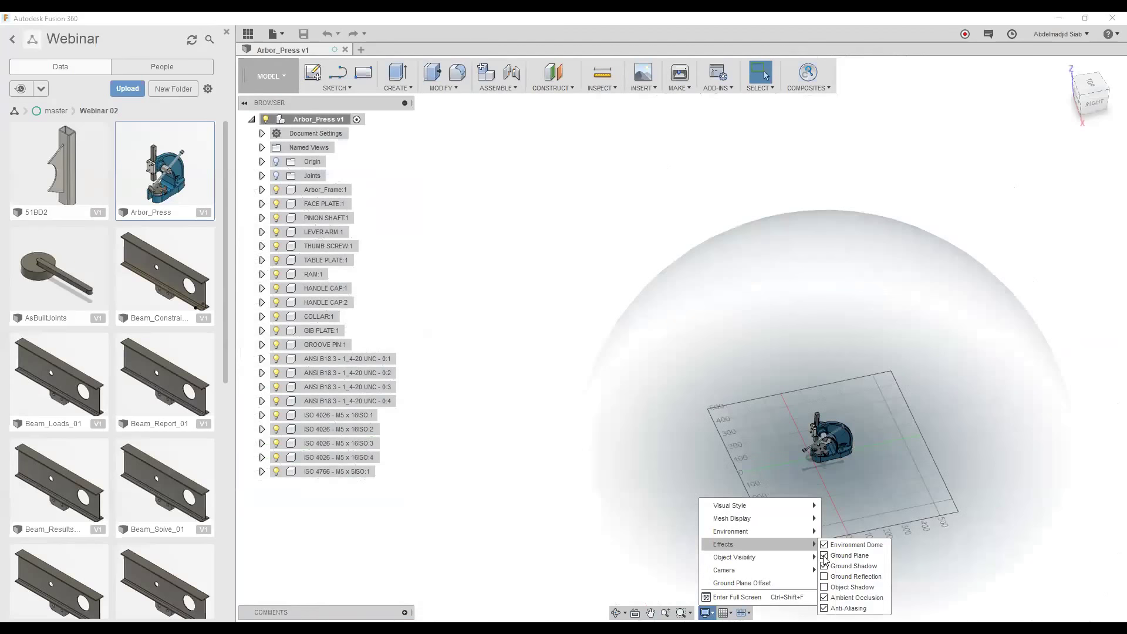
- Turn on the ground reflection beneath the arbor press
scroll(857, 452, up, 2)
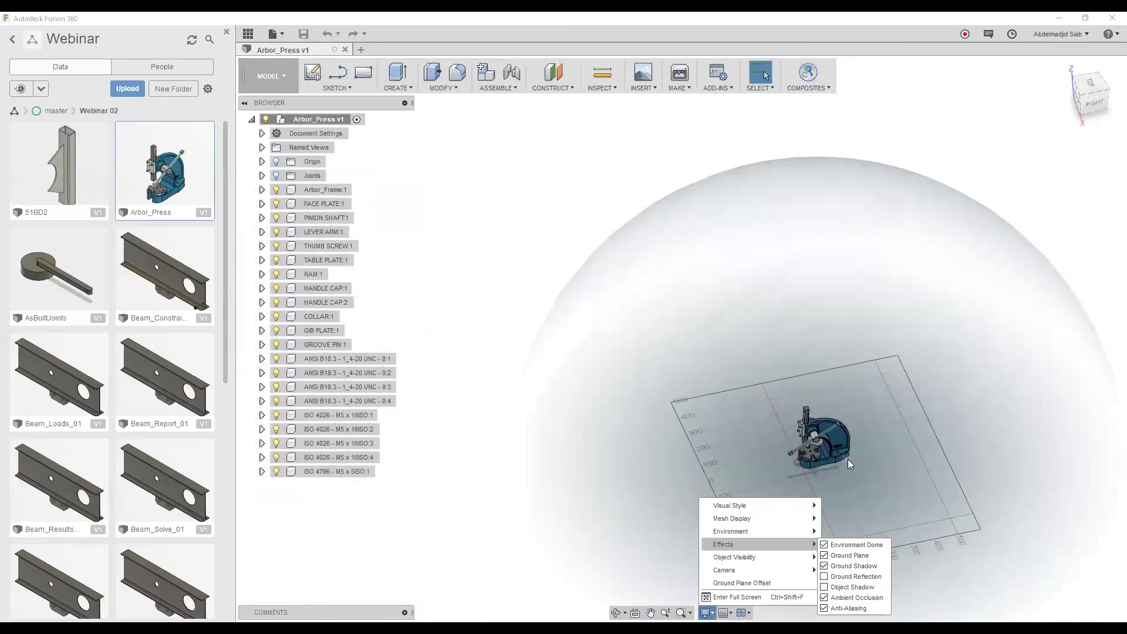
scroll(848, 459, up, 5)
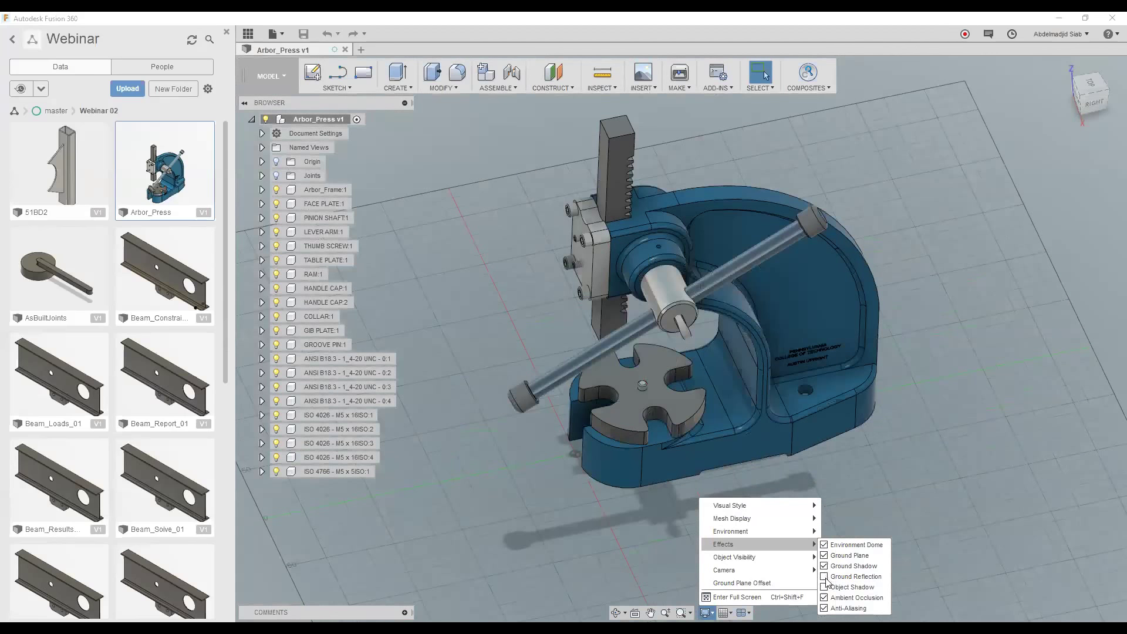
click(825, 578)
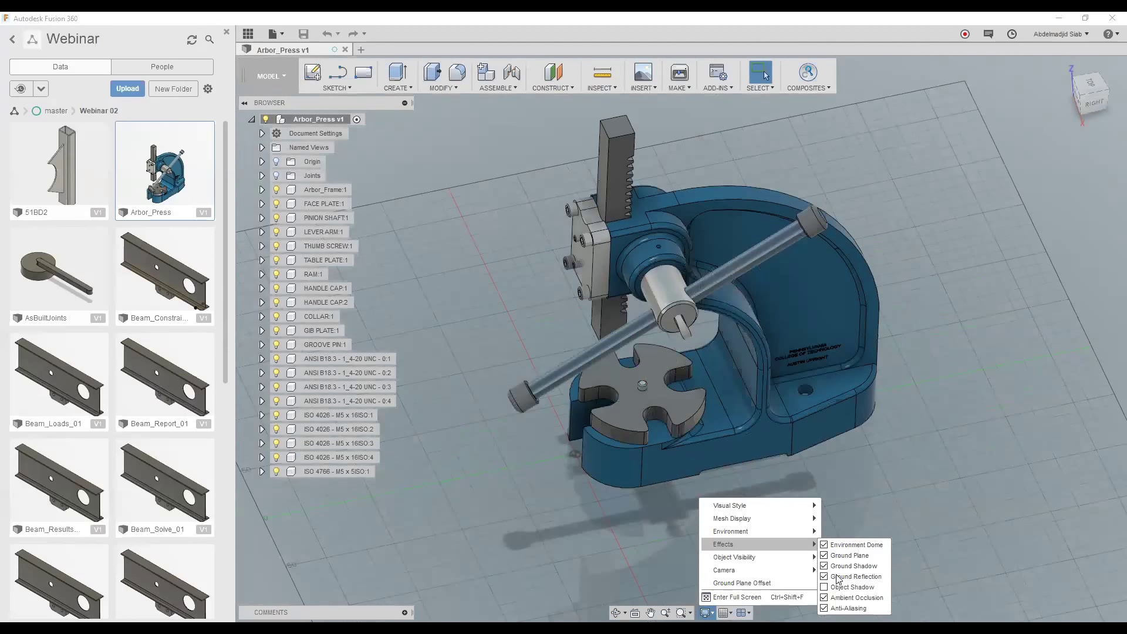
scroll(623, 466, down, 2)
scroll(611, 435, down, 2)
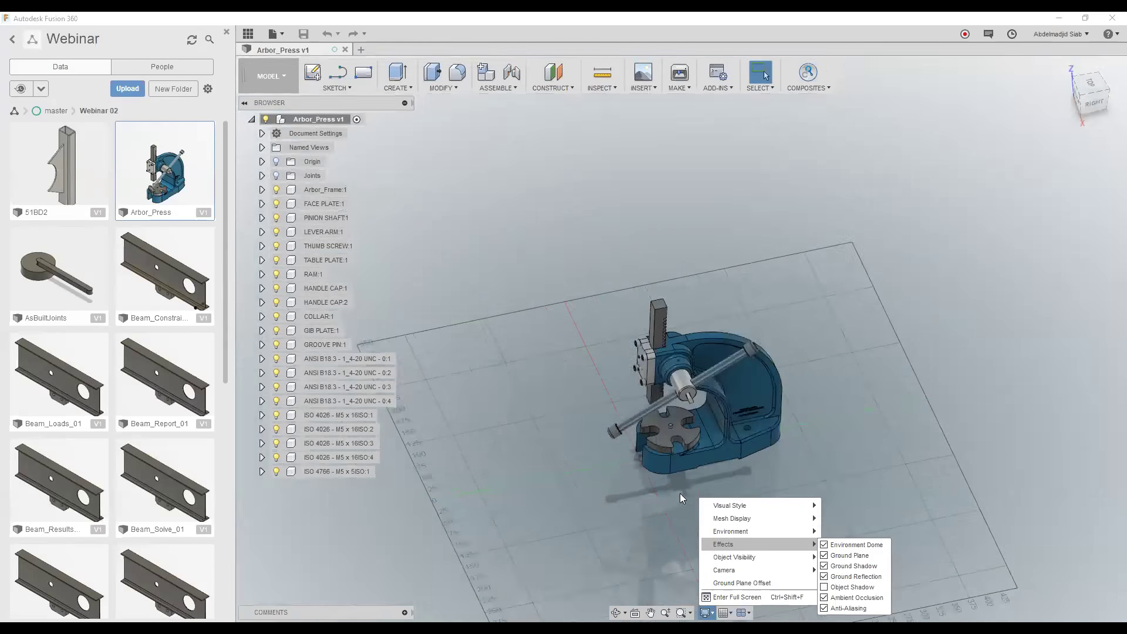
scroll(600, 408, down, 1)
scroll(593, 411, up, 3)
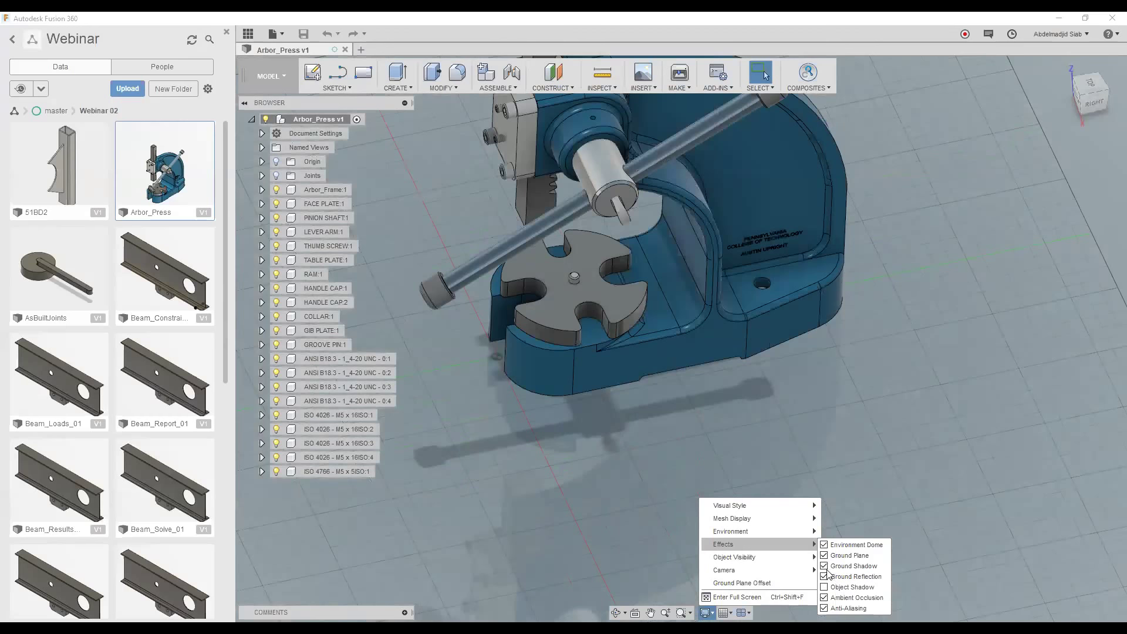
- Re-enable the ground plane with its shadow and turn on object self-shadowing
click(825, 558)
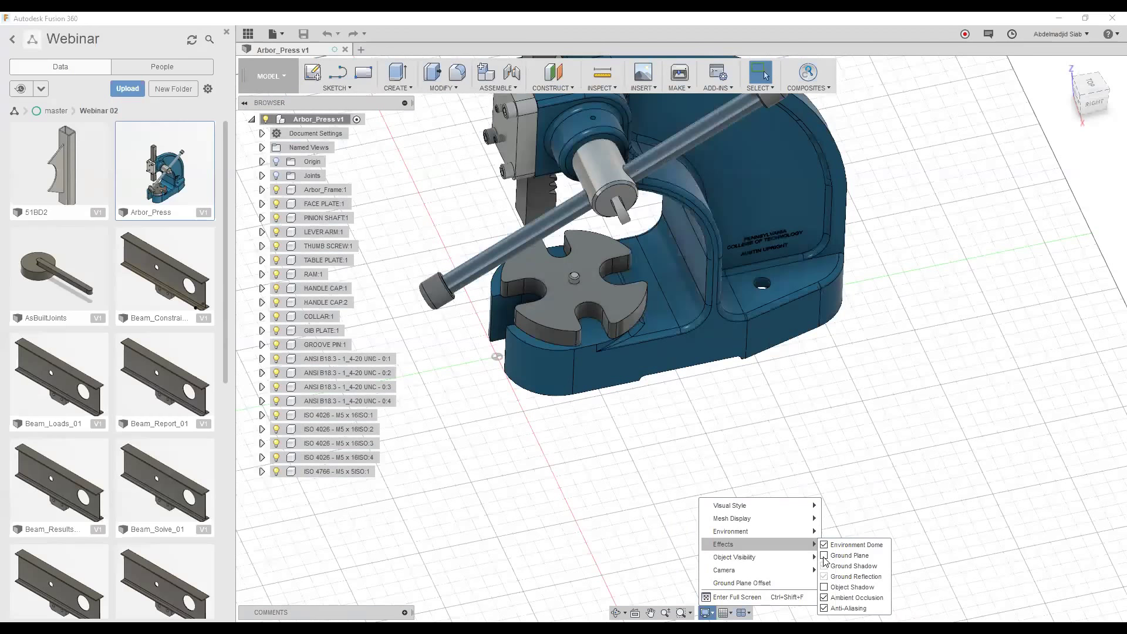
click(825, 556)
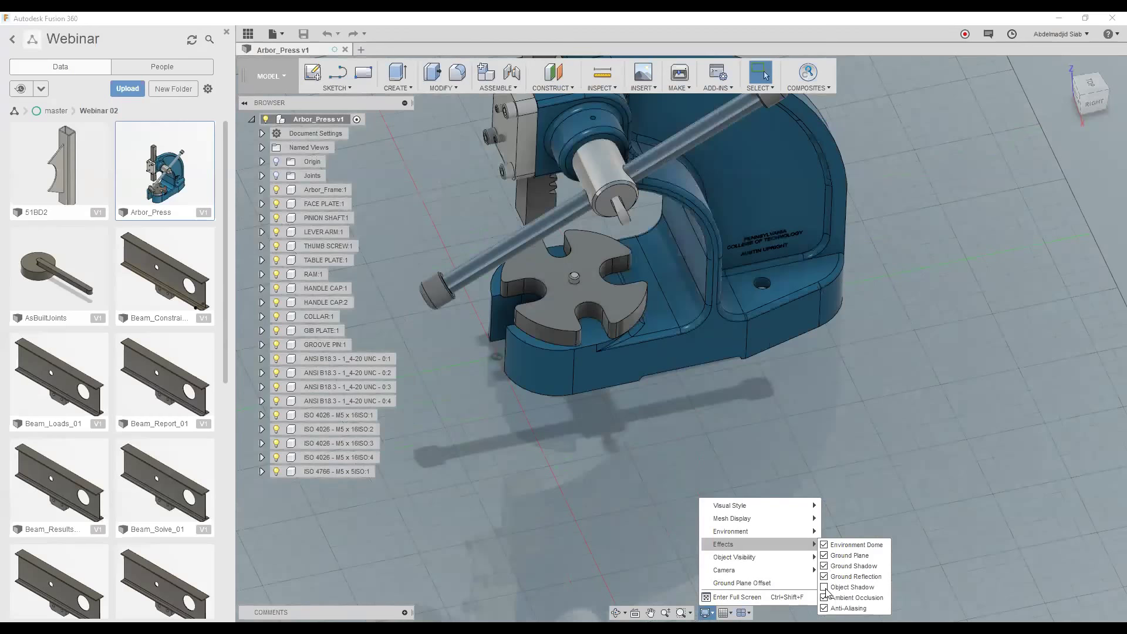
click(826, 589)
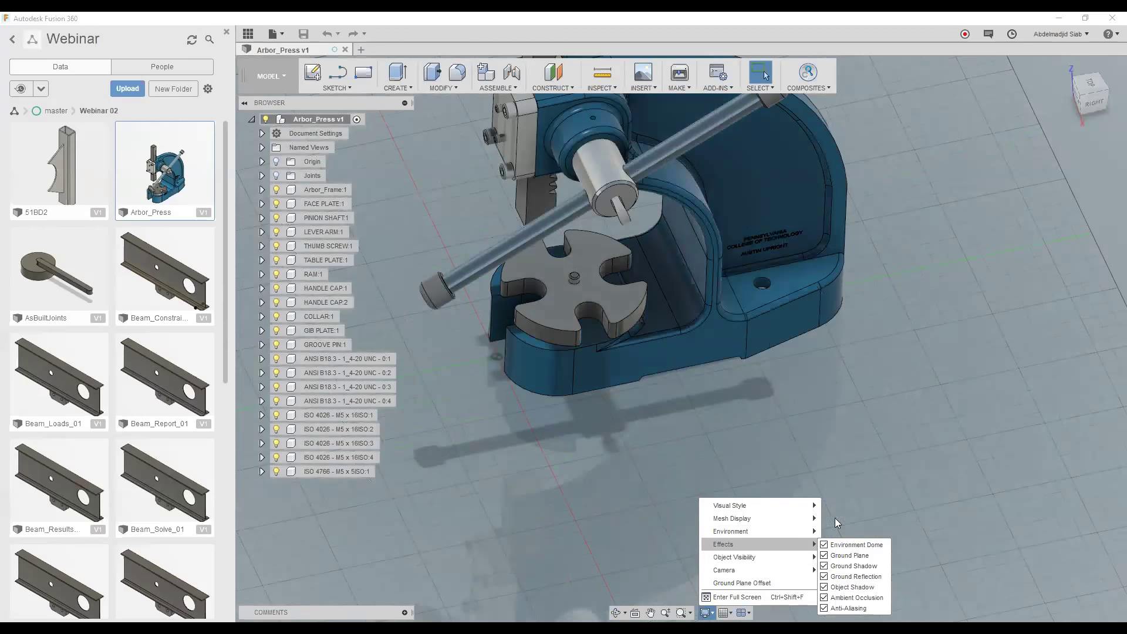
click(857, 517)
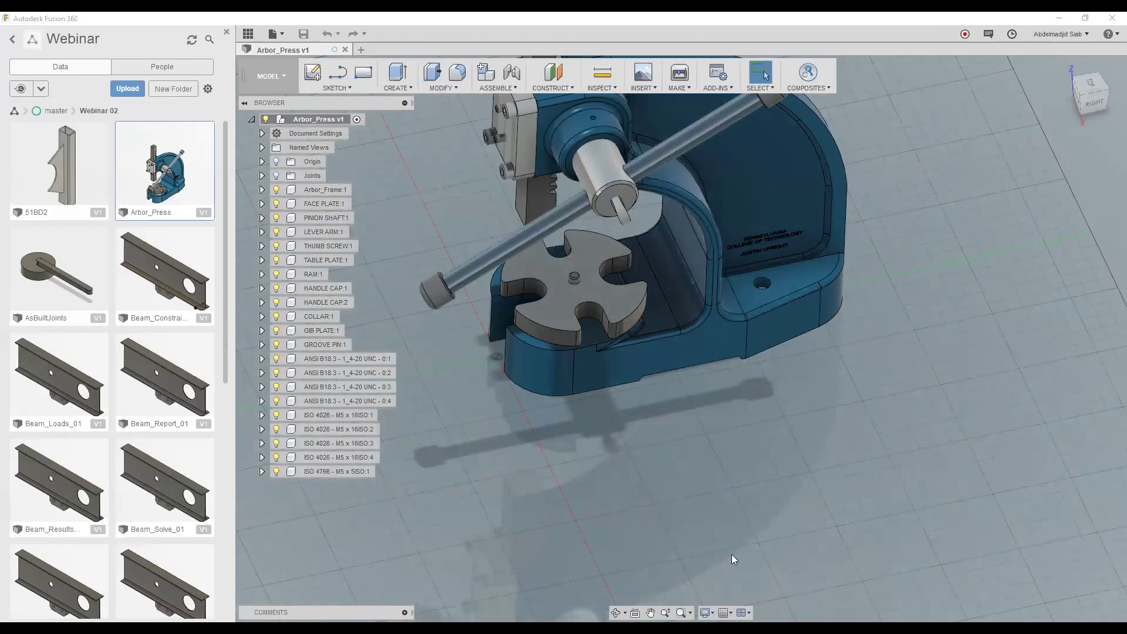
click(727, 614)
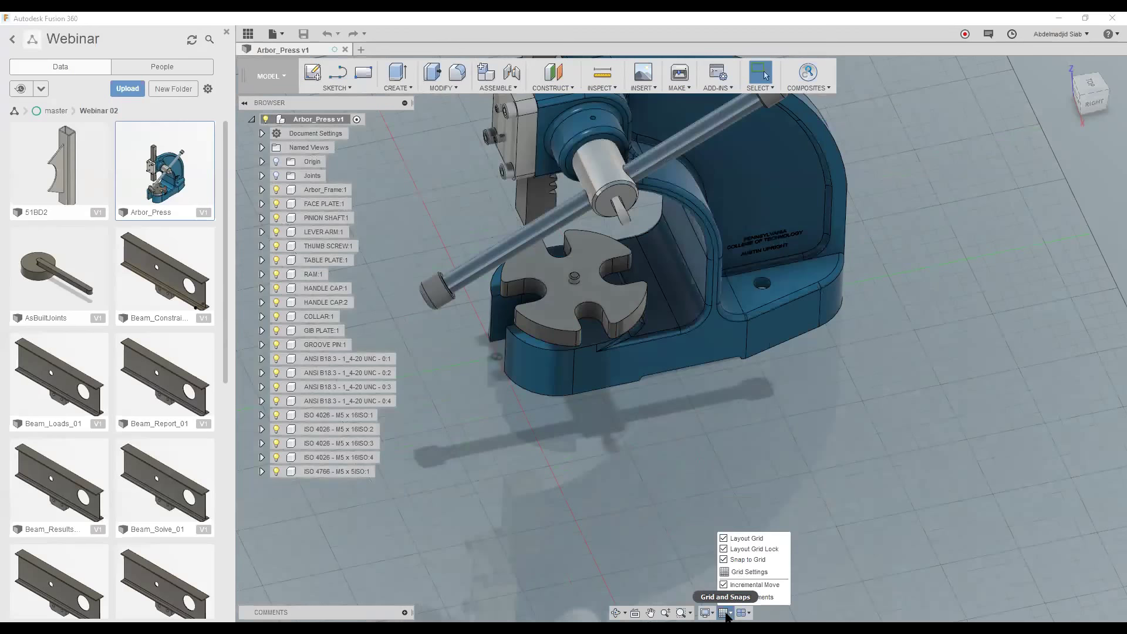
click(726, 540)
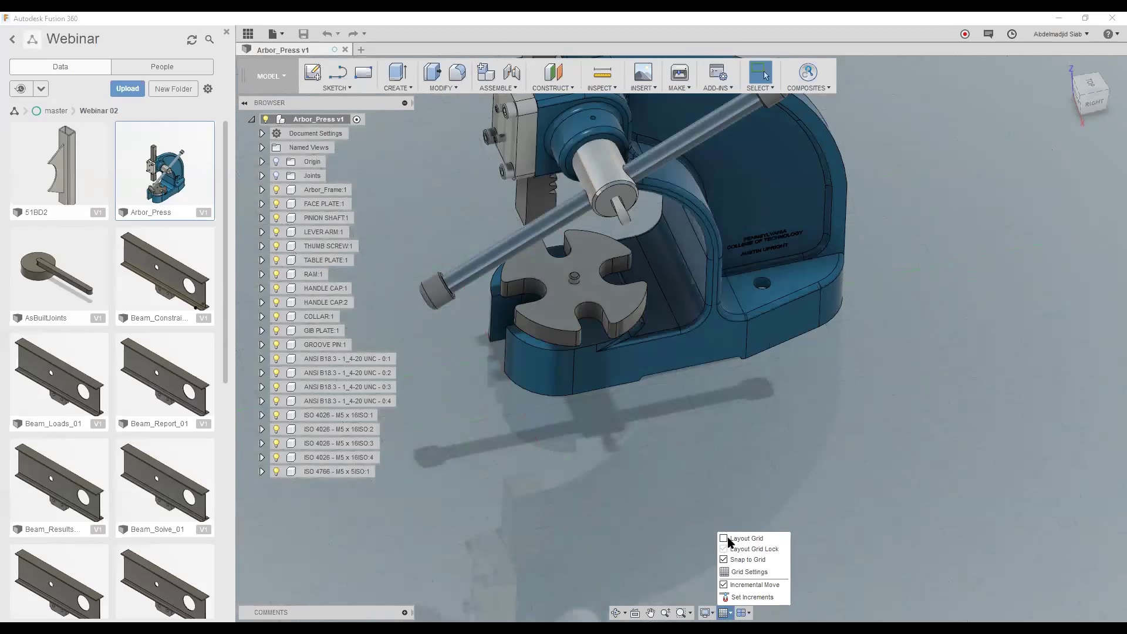
click(729, 539)
click(851, 550)
- Orbit and pan in close, then select a face plate edge to check its length
shift+middle_drag(854, 549, 816, 508)
scroll(810, 501, down, 5)
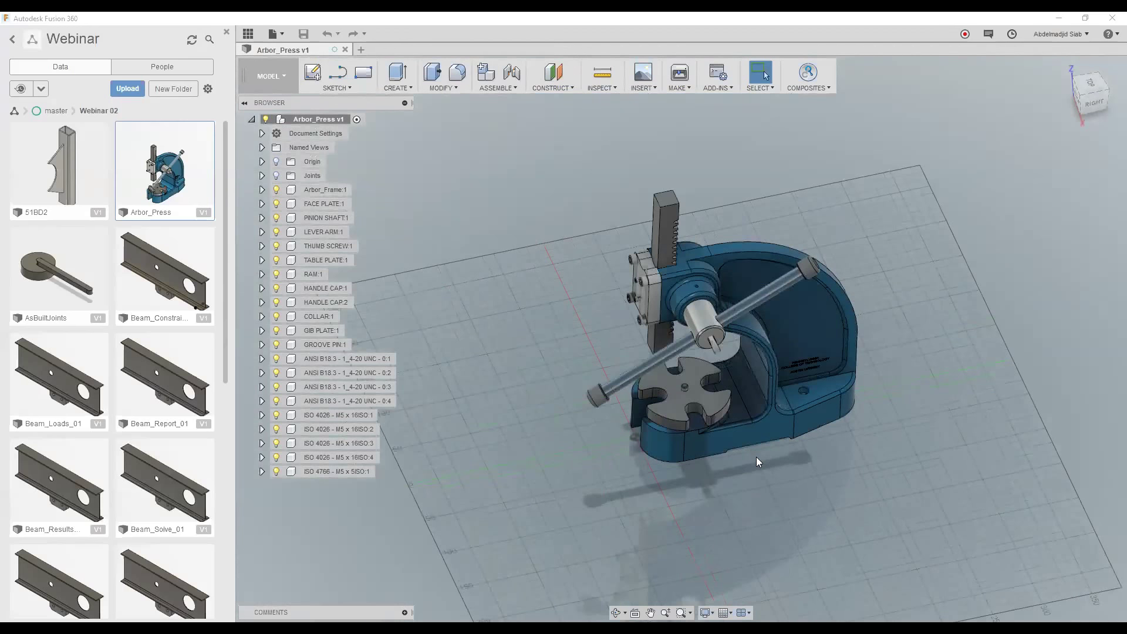
middle_drag(741, 449, 694, 456)
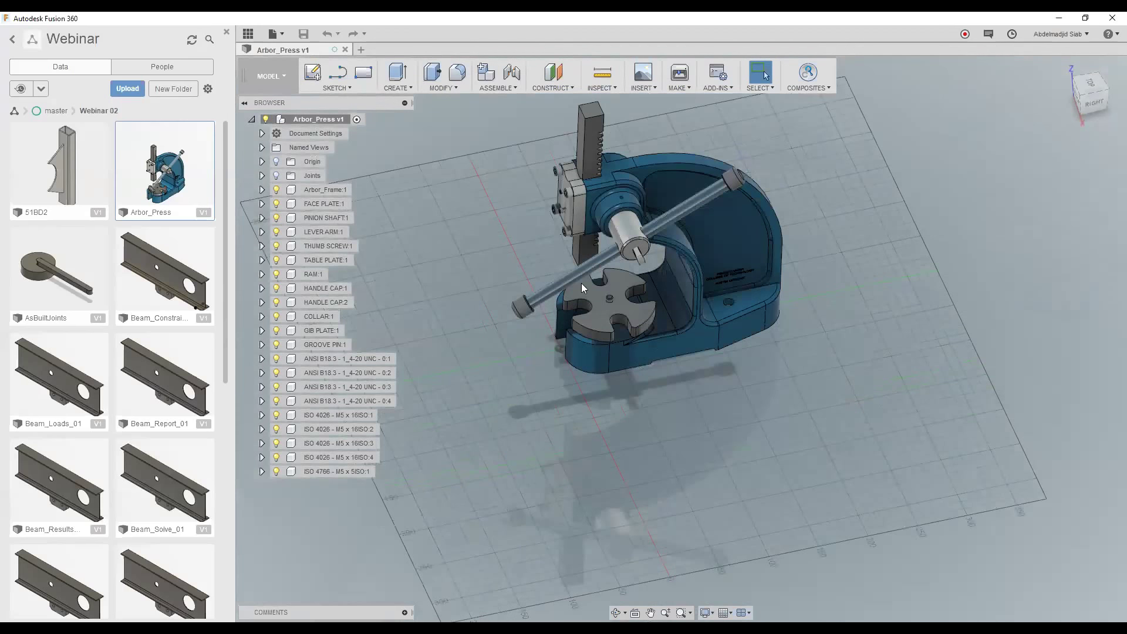
middle_drag(666, 356, 644, 468)
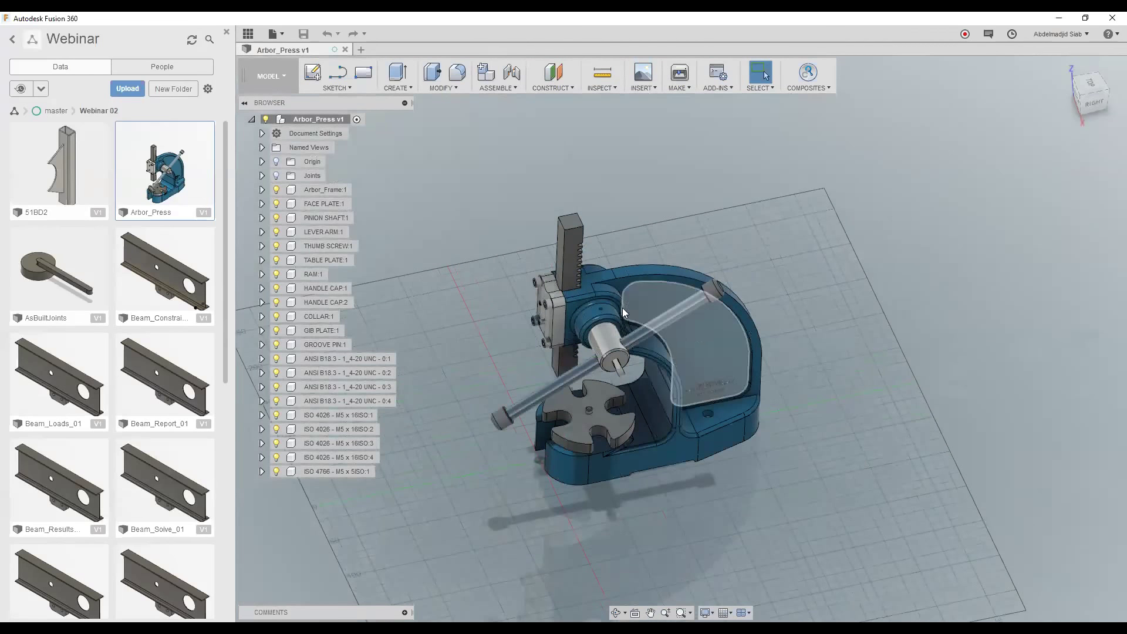
click(558, 301)
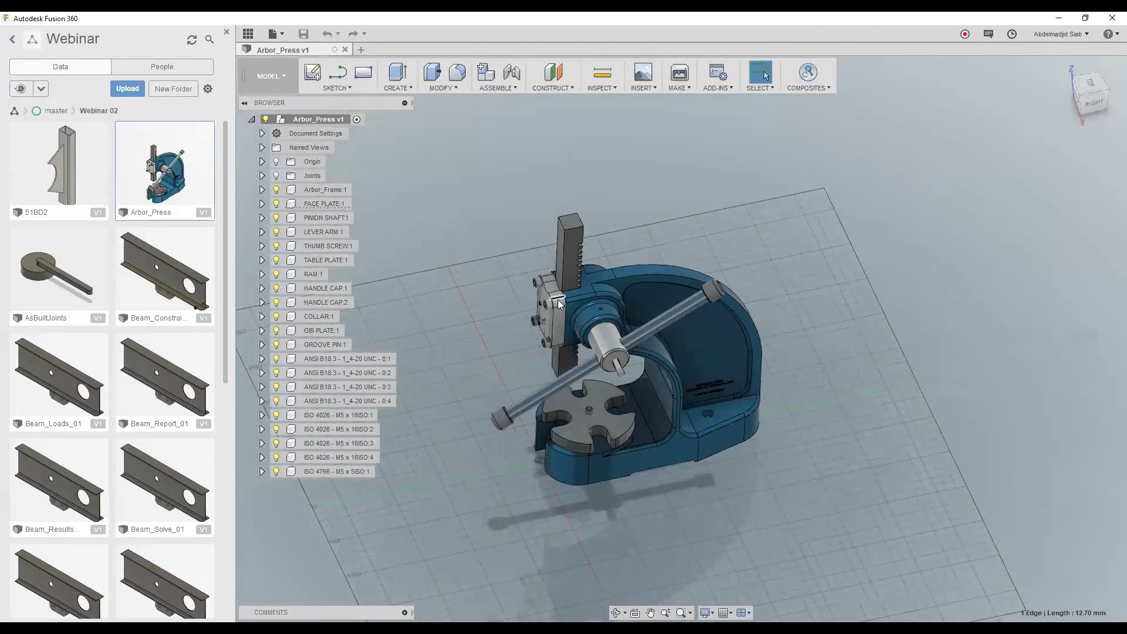
- Zoom around and fit the whole arbor press back in view
scroll(559, 305, down, 2)
scroll(560, 306, up, 3)
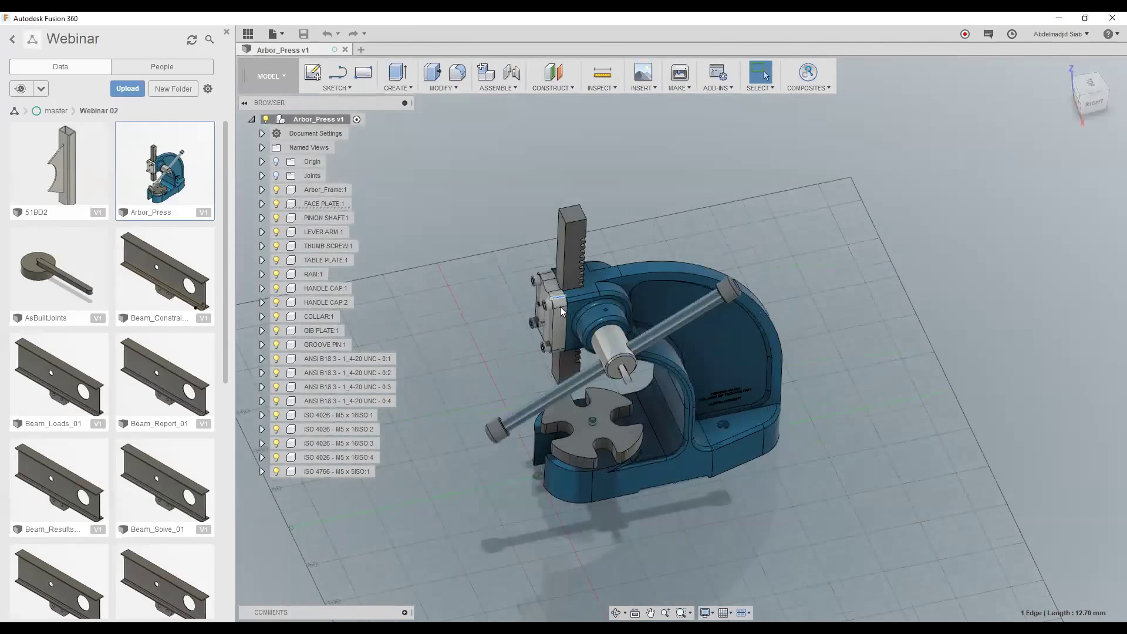
scroll(560, 307, up, 2)
scroll(563, 306, up, 4)
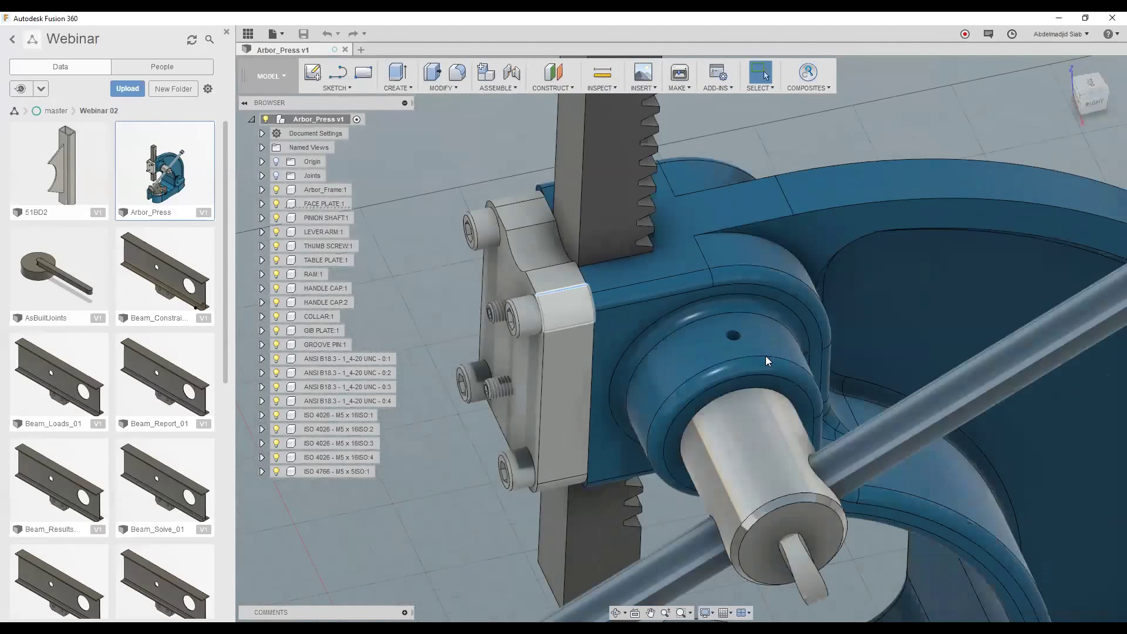
key(F6)
scroll(648, 333, up, 3)
scroll(646, 345, down, 3)
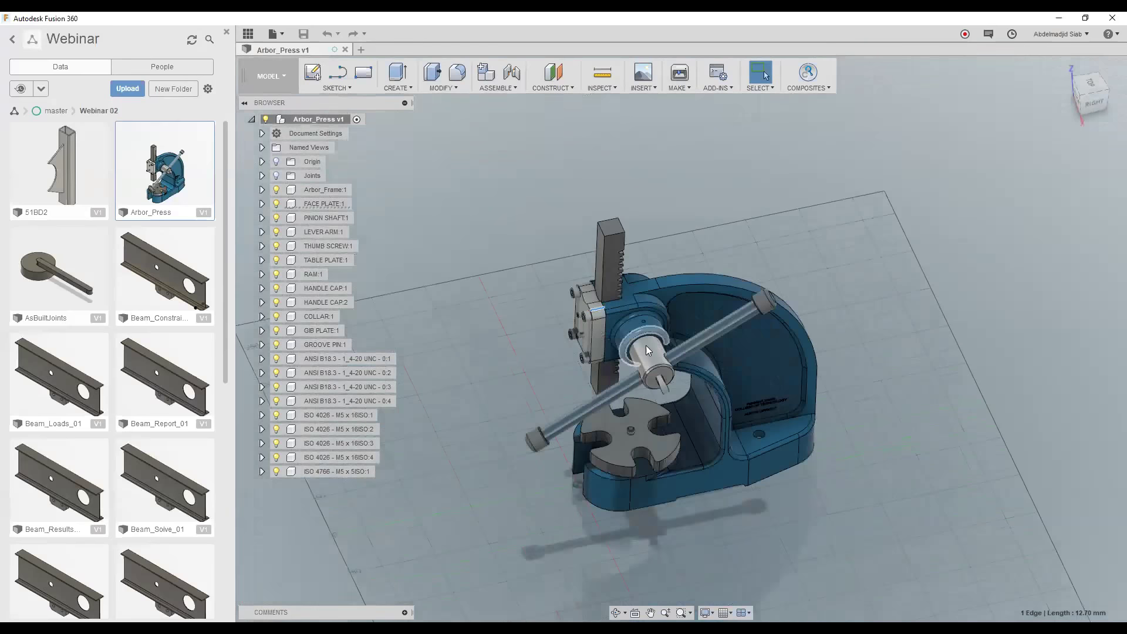
scroll(652, 355, down, 2)
scroll(651, 355, down, 1)
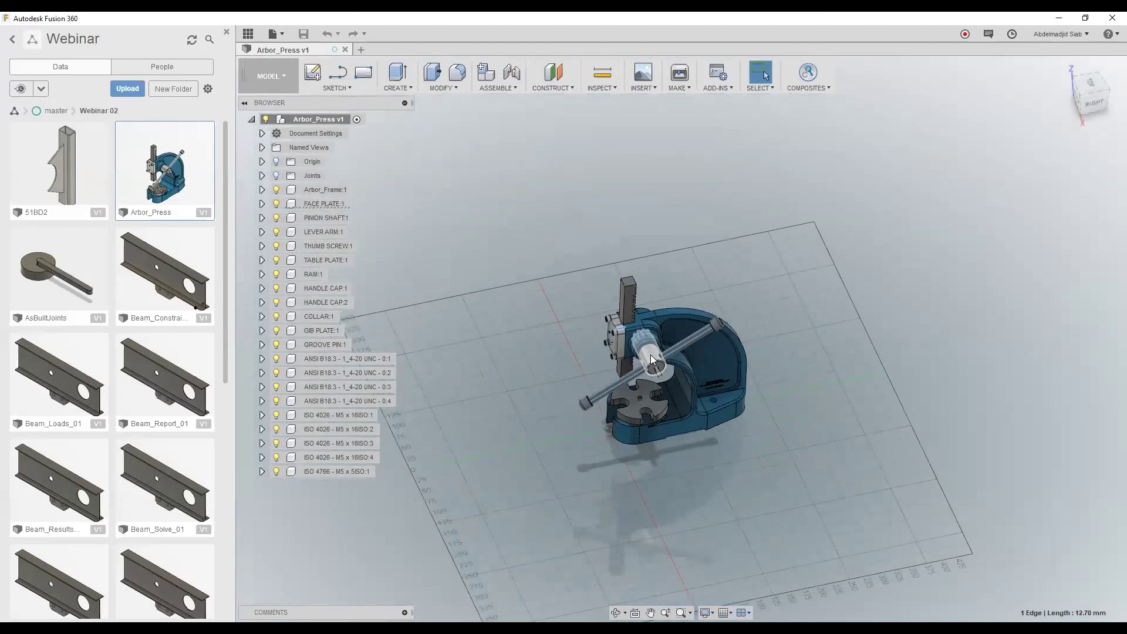
scroll(651, 355, up, 2)
scroll(646, 364, up, 2)
scroll(644, 371, up, 2)
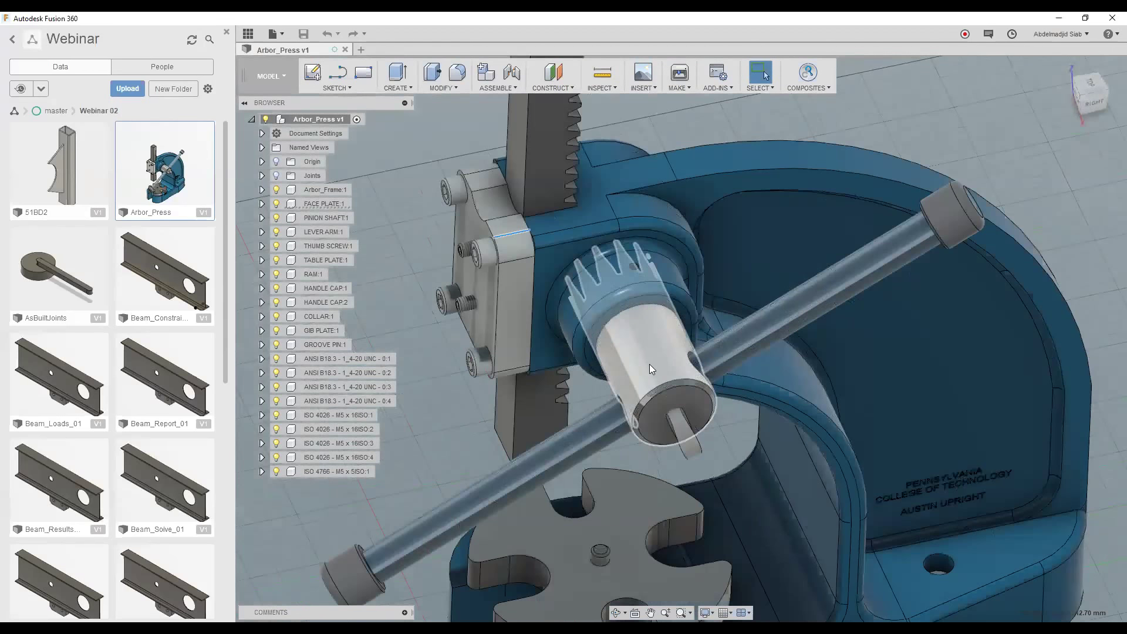
scroll(650, 364, up, 2)
scroll(649, 364, down, 1)
scroll(649, 364, down, 5)
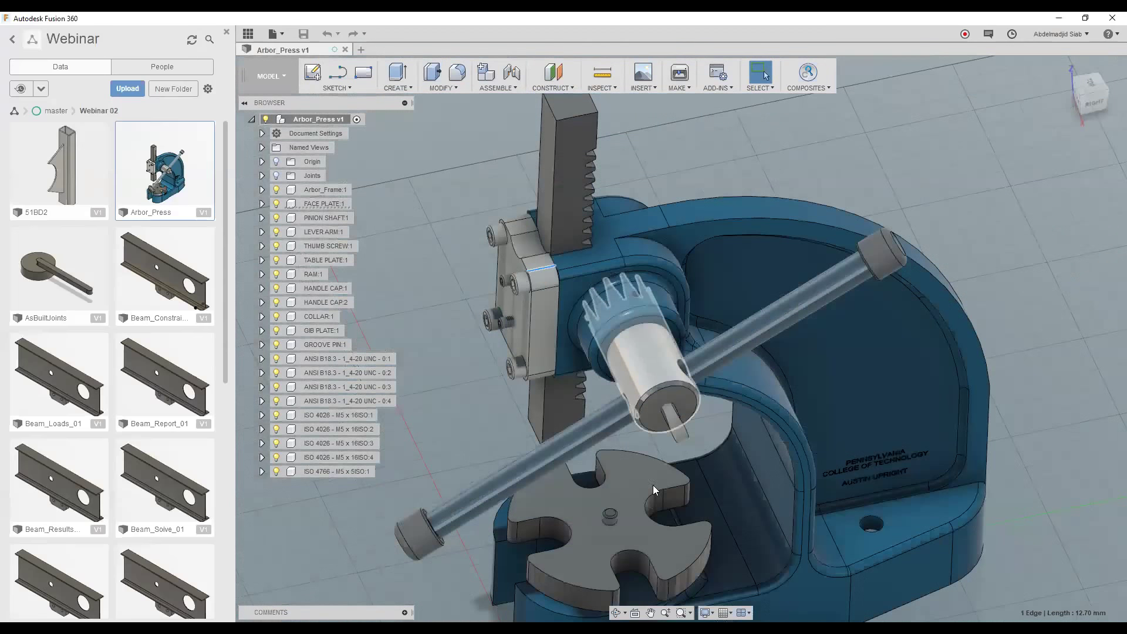
scroll(830, 539, down, 3)
- Orbit side-on, return to the isometric home view and clear the edge selection
mouse_move(831, 539)
shift+middle_down()
mouse_move(849, 511)
mouse_move(857, 533)
shift+middle_up()
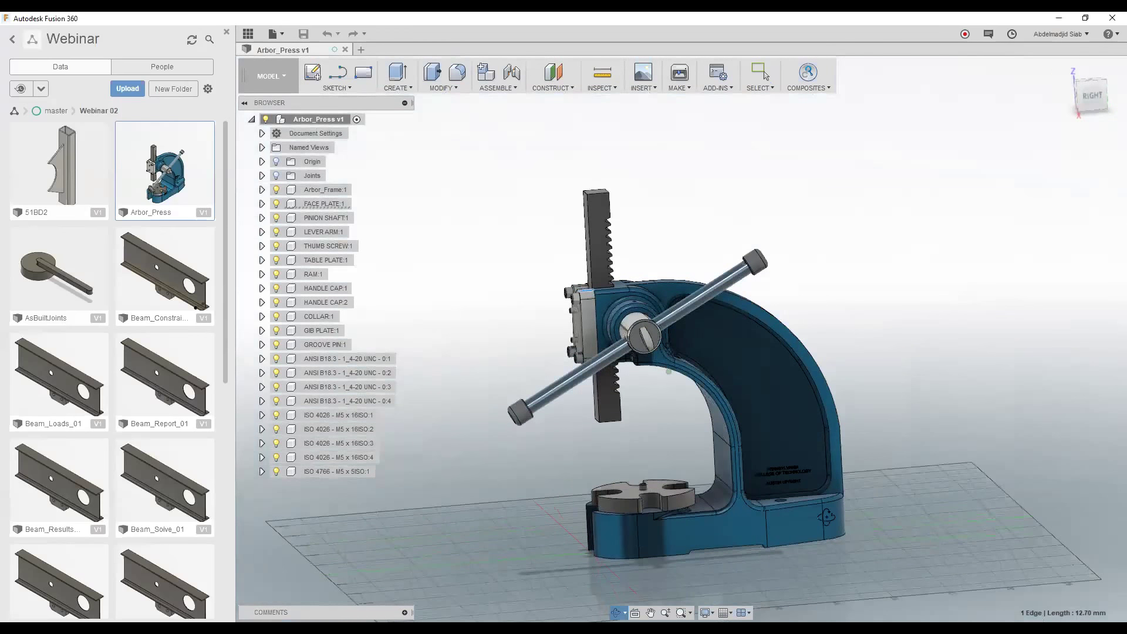
key(F6)
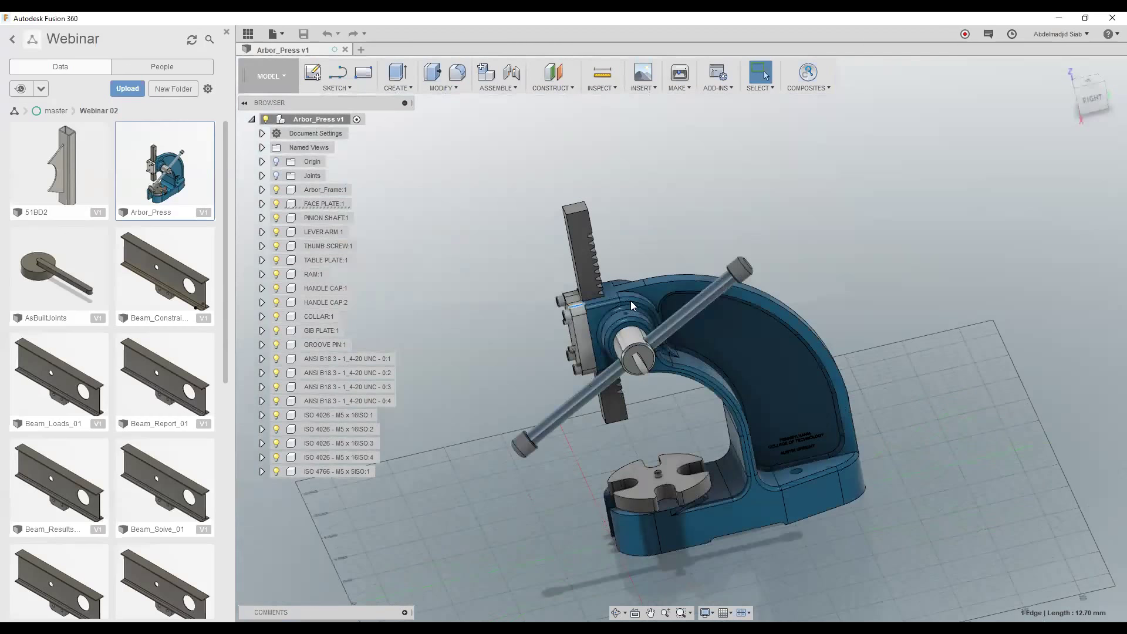
click(440, 343)
- Open BearingBlock01 from the Data panel and close the Arbor_Press document tab
scroll(88, 321, down, 5)
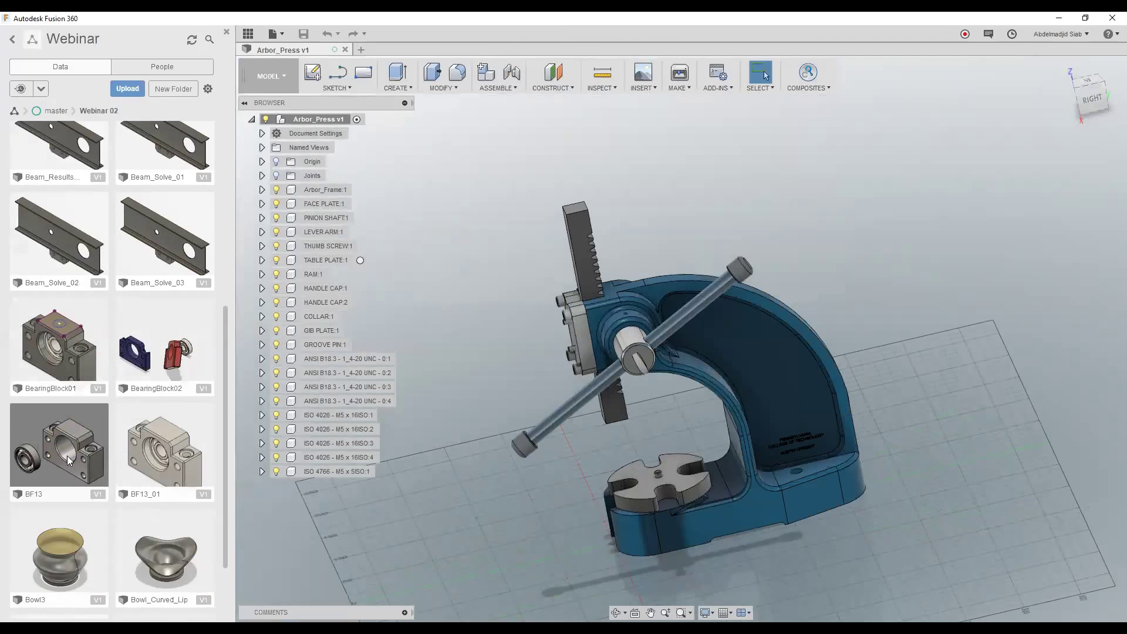
double_click(63, 347)
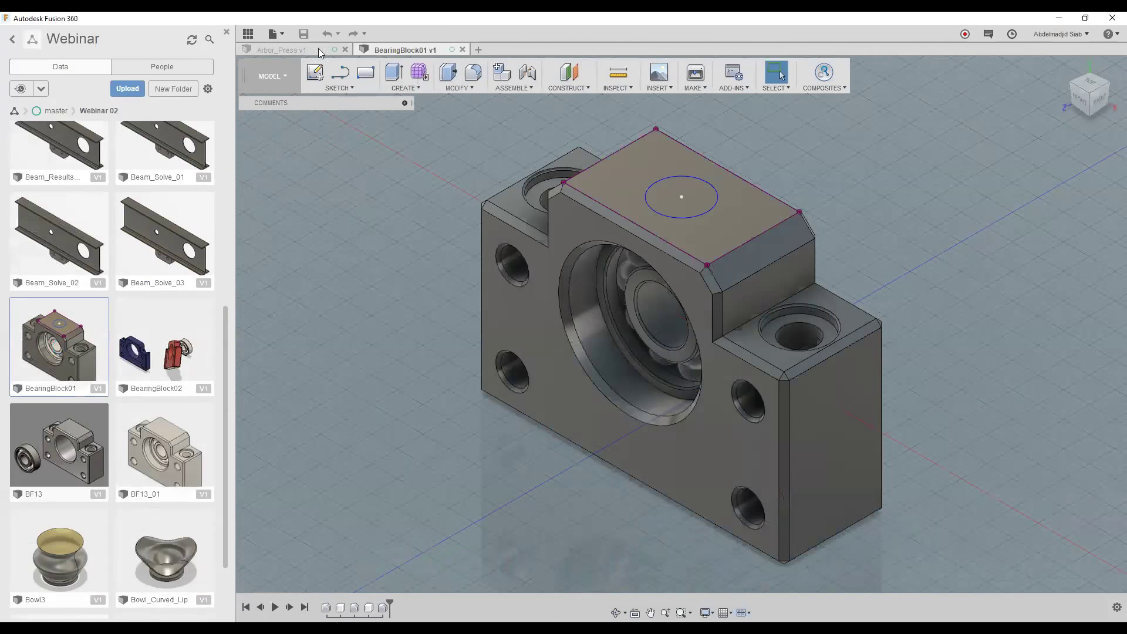
click(346, 50)
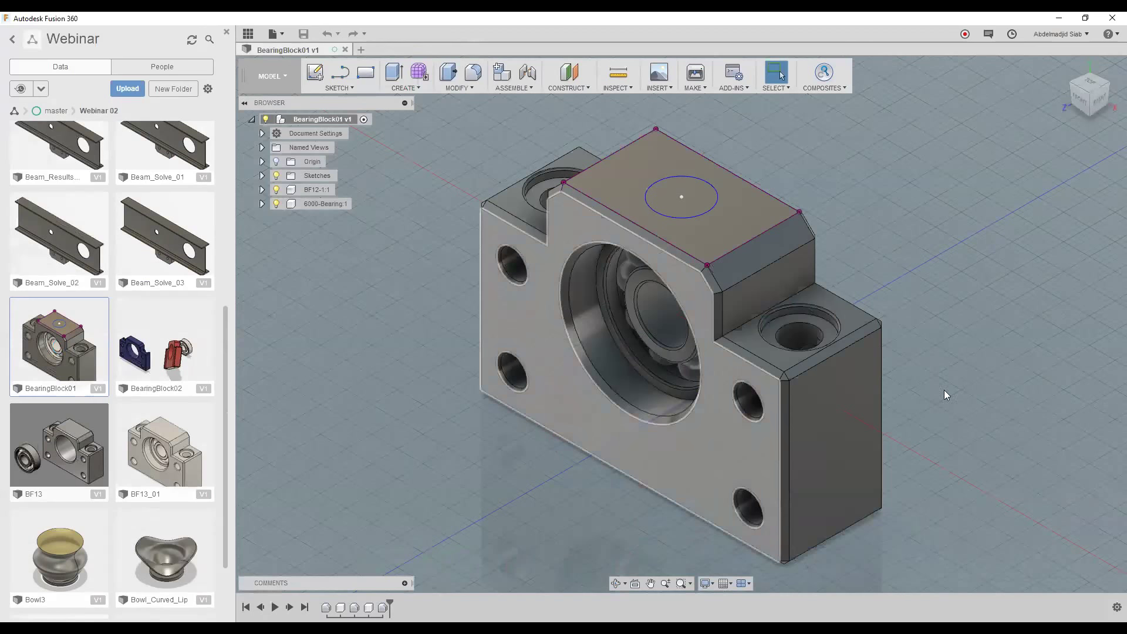
scroll(928, 291, down, 2)
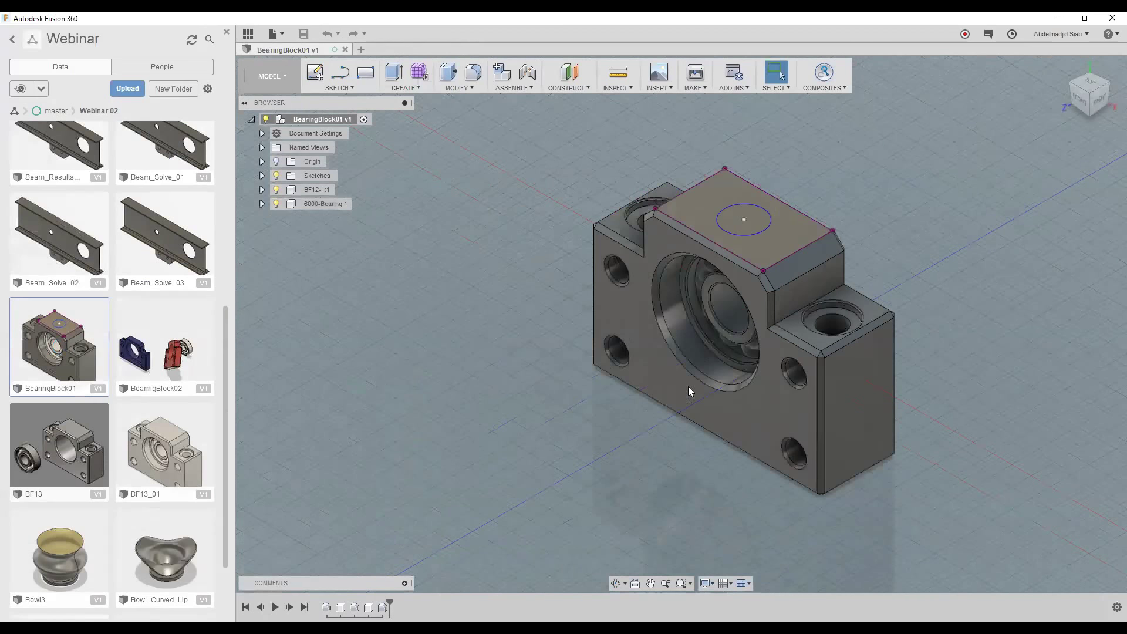
scroll(969, 308, down, 3)
scroll(610, 422, up, 1)
scroll(905, 480, up, 2)
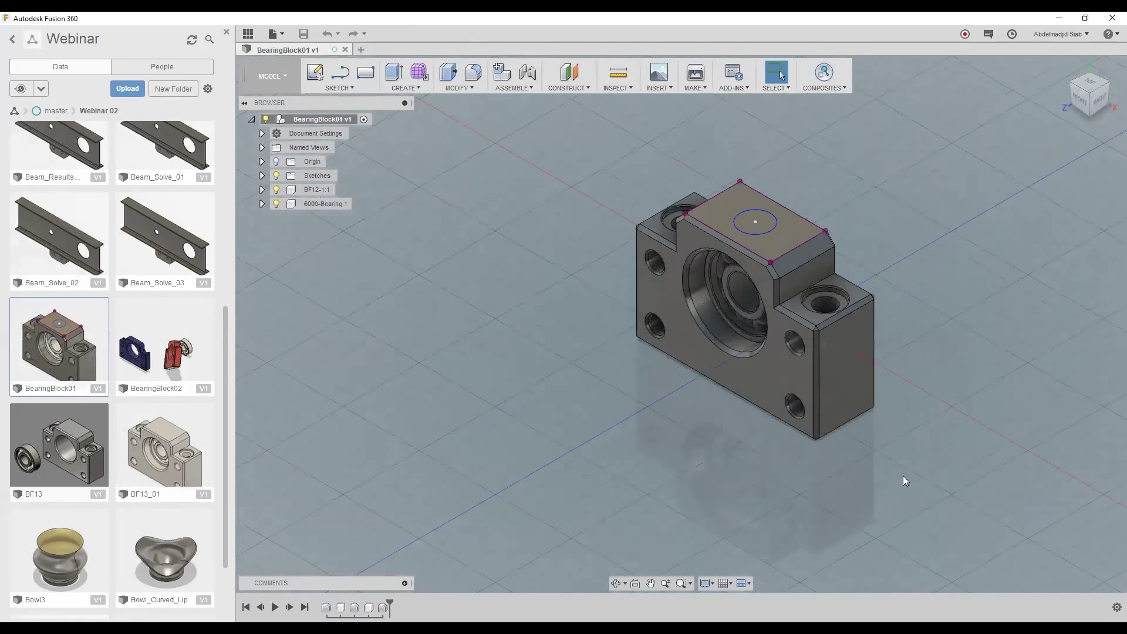
scroll(707, 566, up, 1)
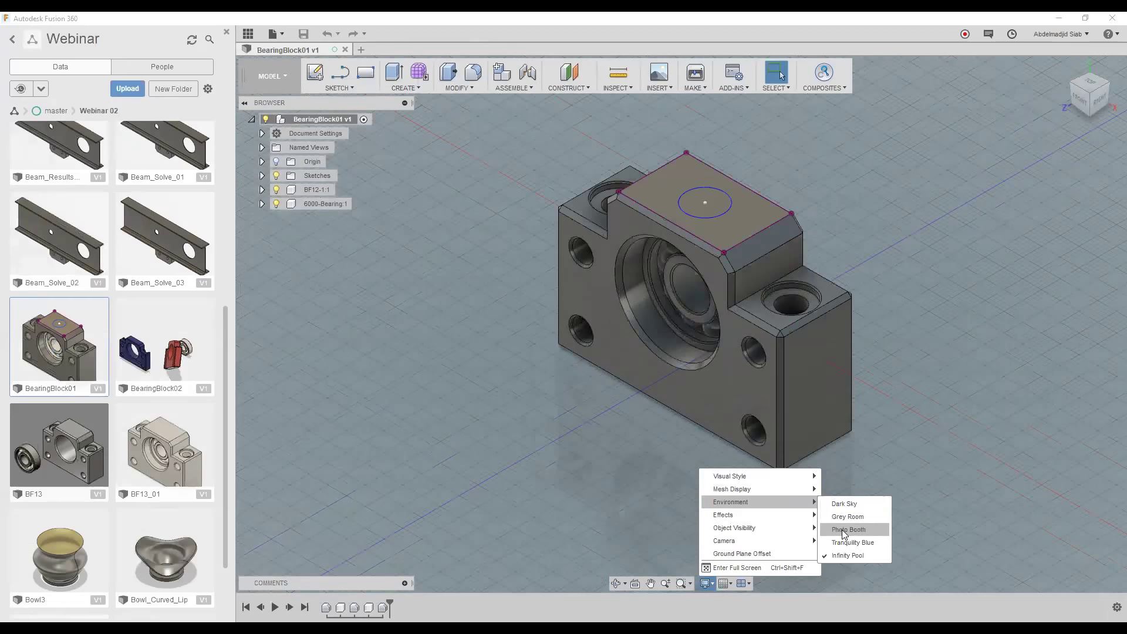
mouse_move(724, 515)
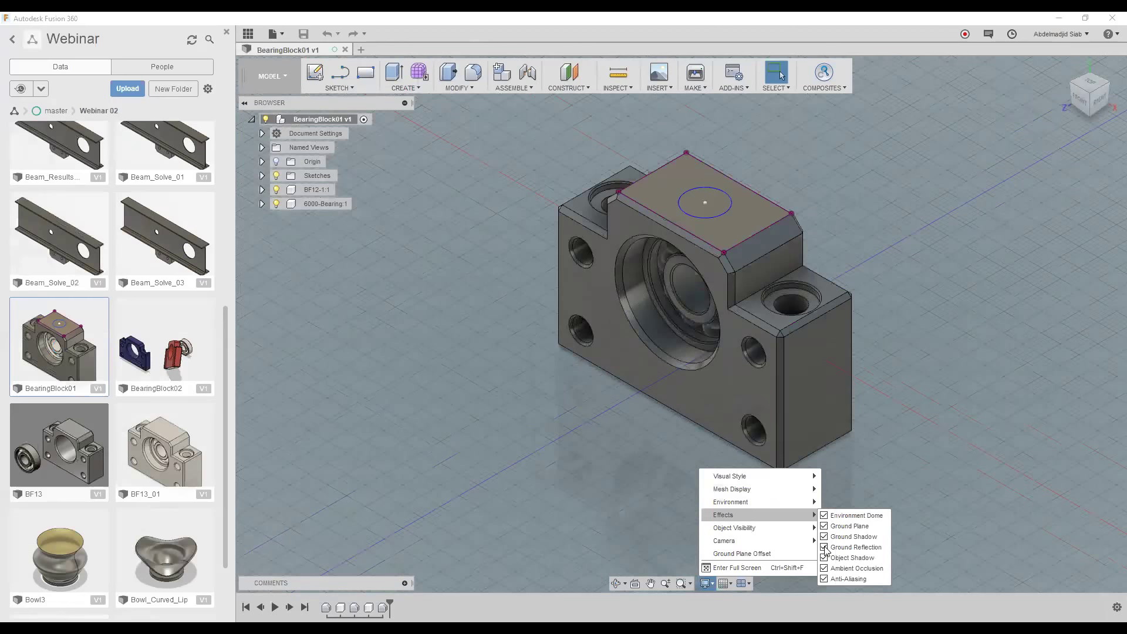
- Uncheck Ground Shadow in the Display Settings effects and close the menu
click(824, 537)
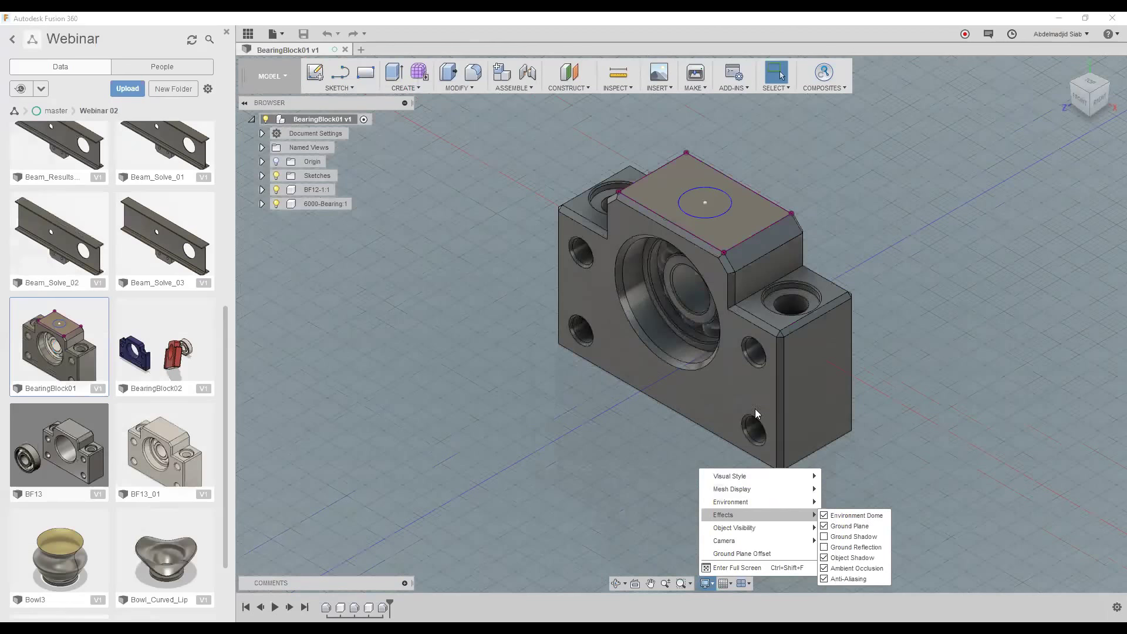
click(869, 468)
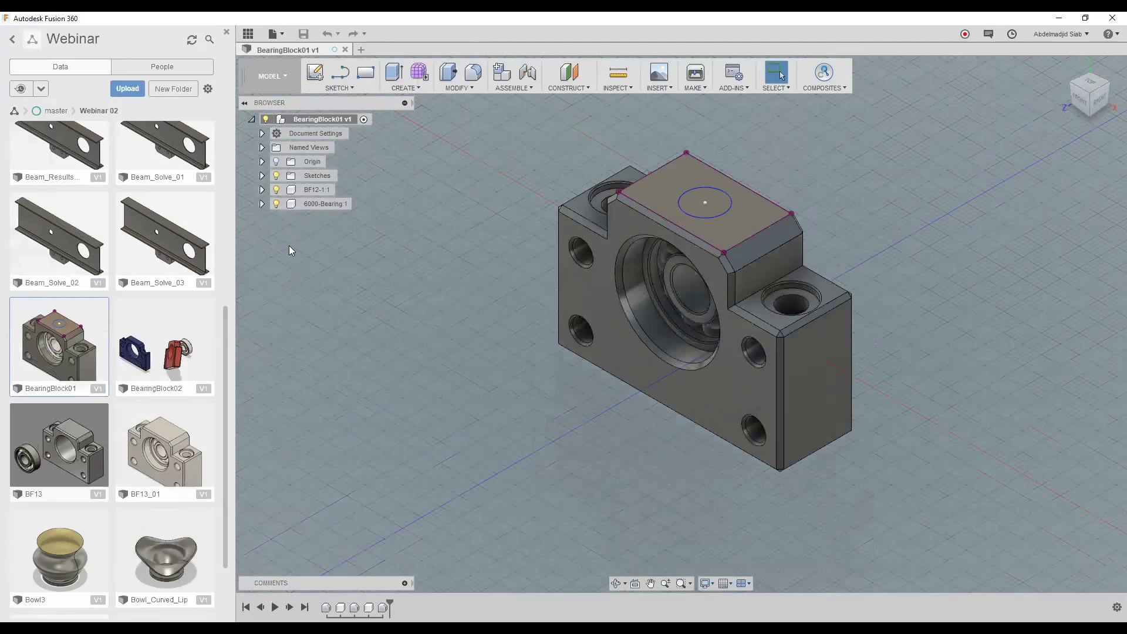
- Jump to the HOME named view, toggle origin visibility, then collapse Named Views and Origin
click(262, 148)
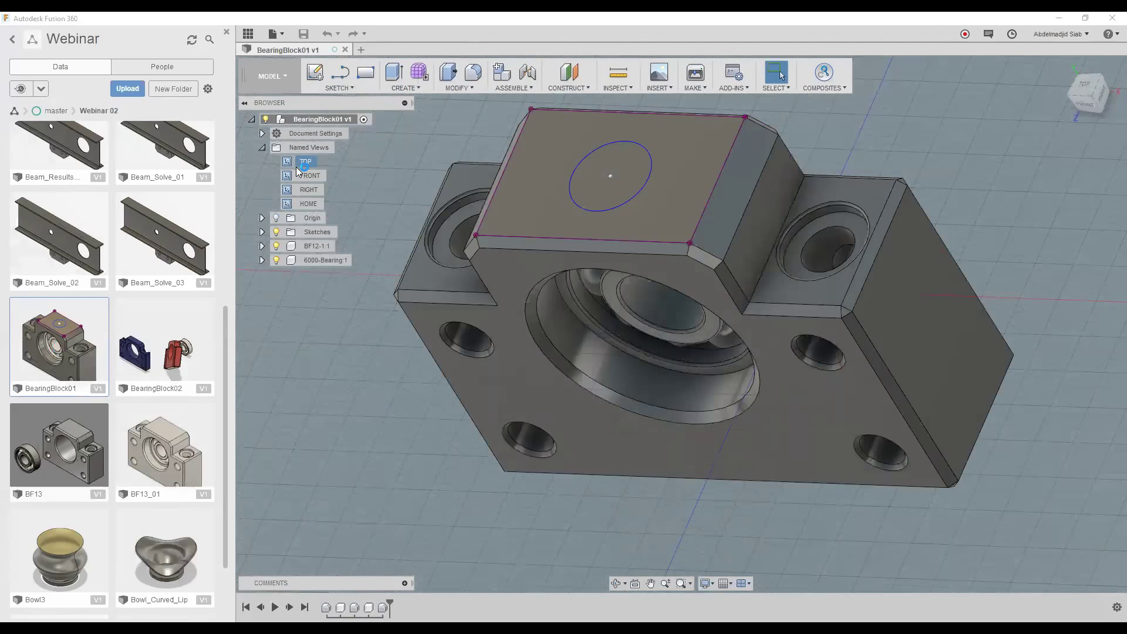
click(262, 217)
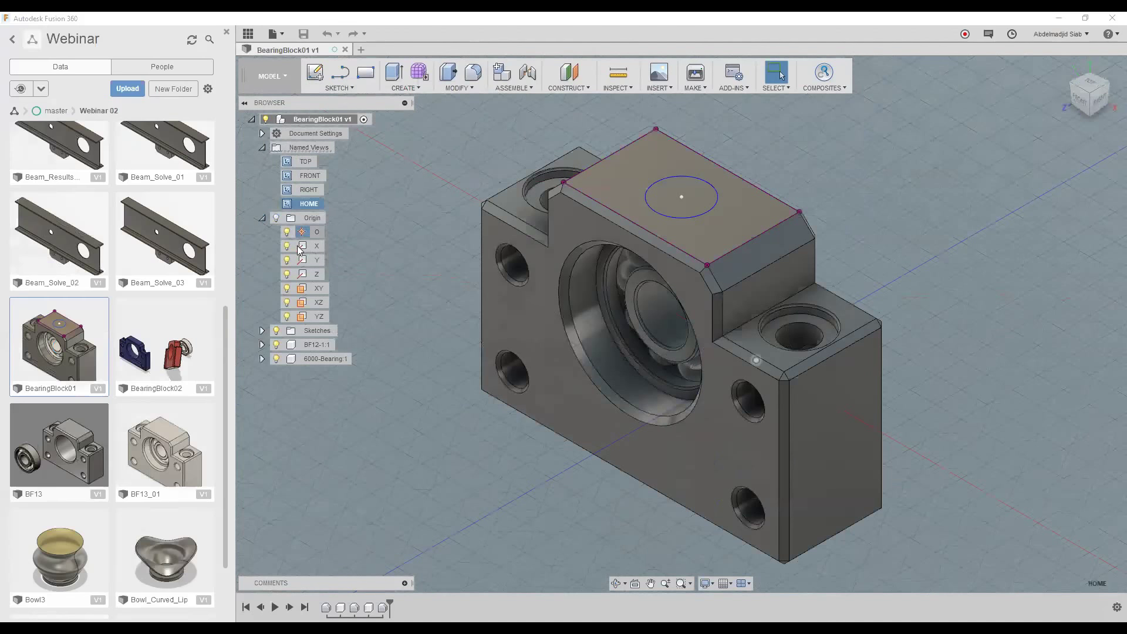
click(277, 219)
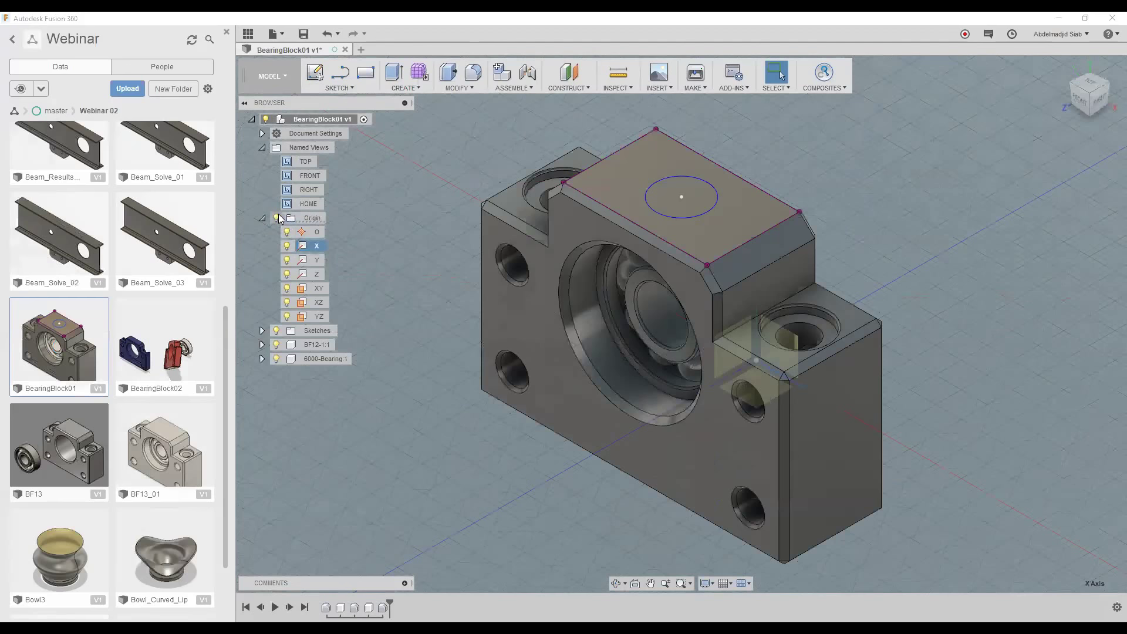
click(277, 218)
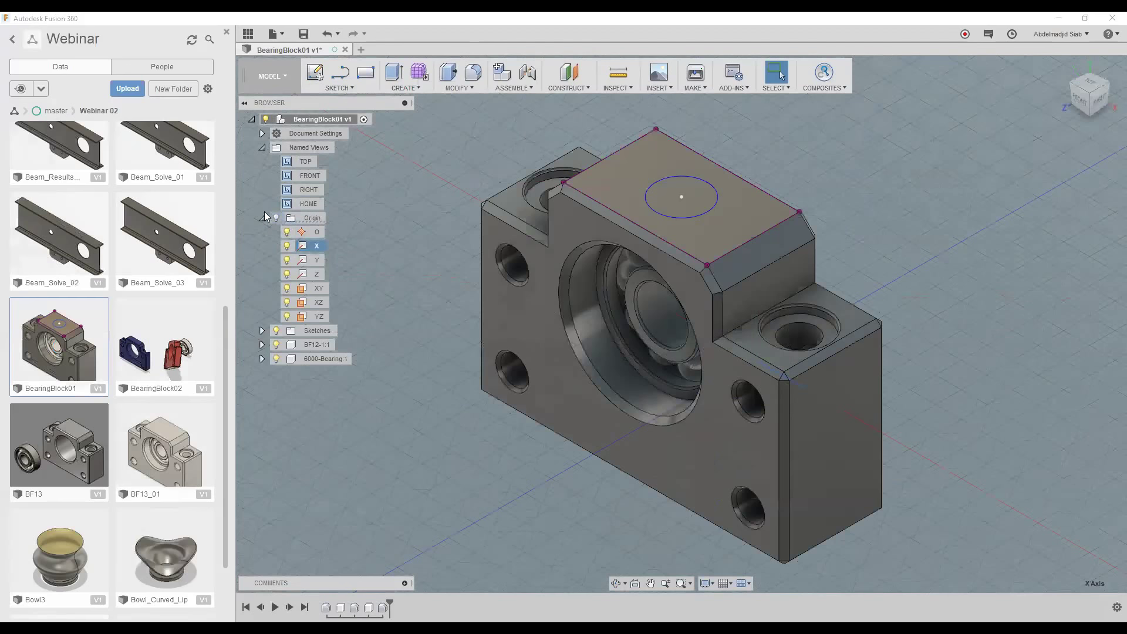
click(261, 150)
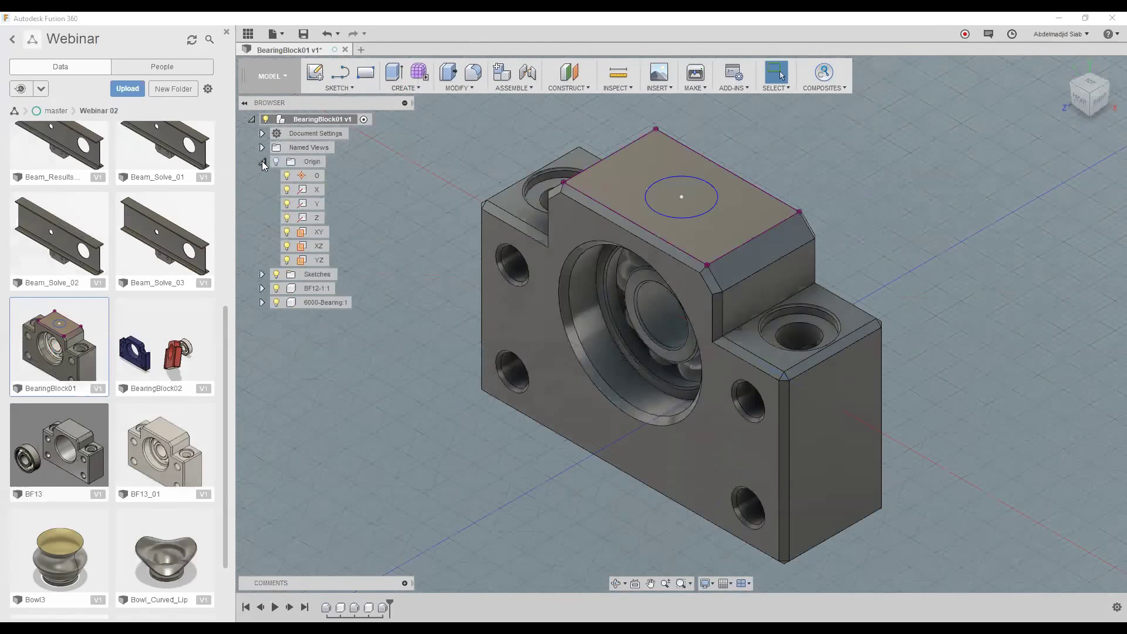
click(262, 163)
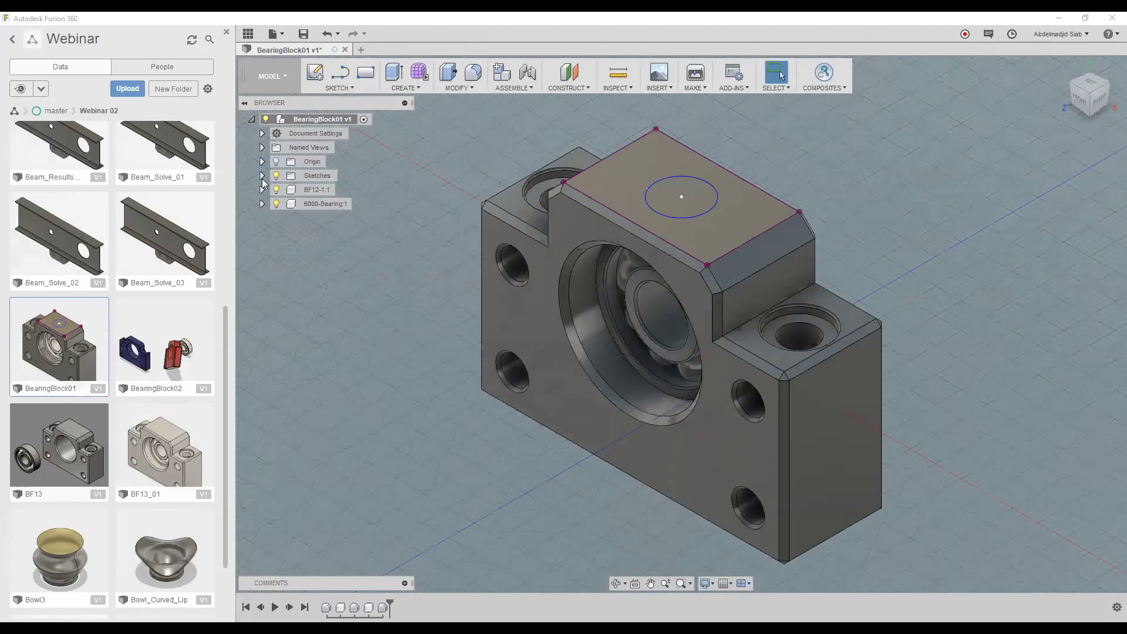
- Expand Sketches, BF12-1:1 and 6000-Bearing:1 along with their Bodies folders
click(262, 176)
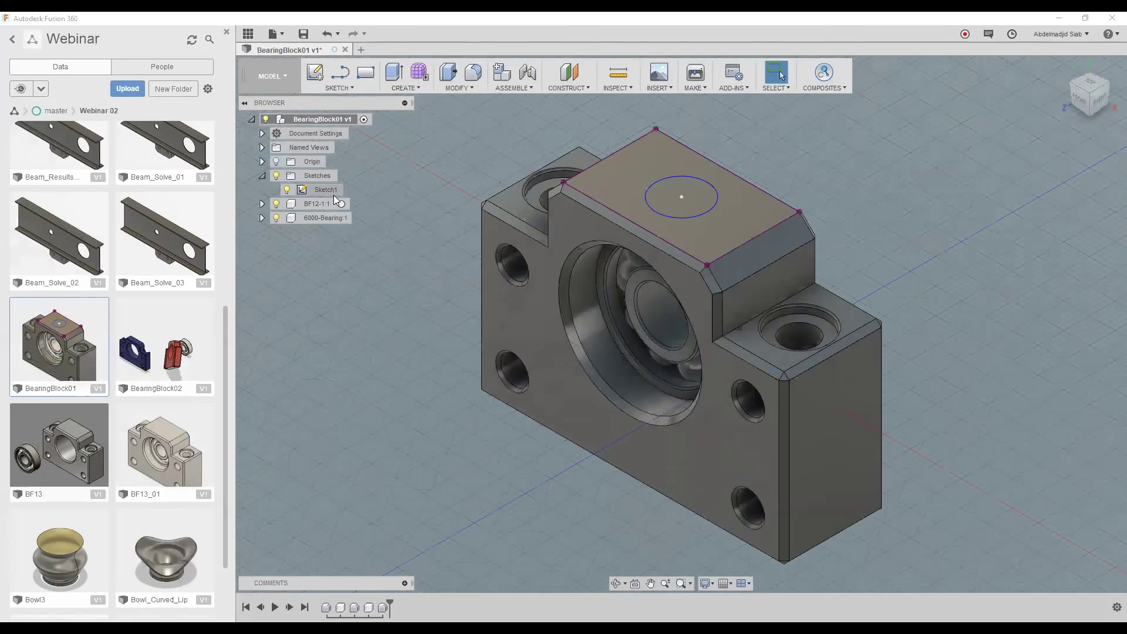
click(262, 204)
click(263, 246)
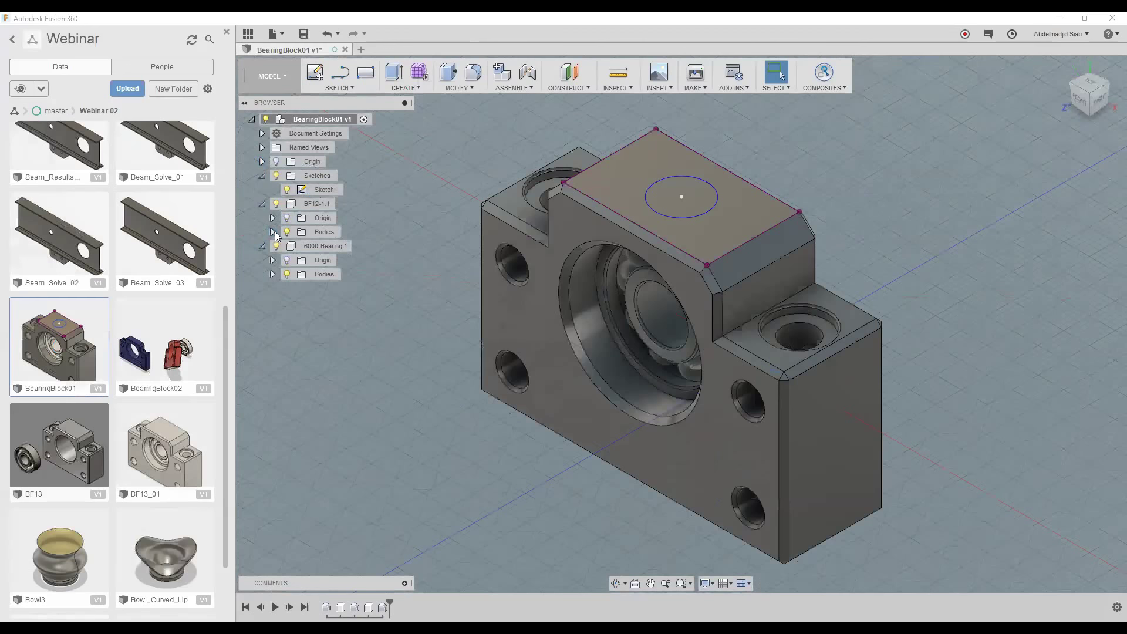
click(273, 233)
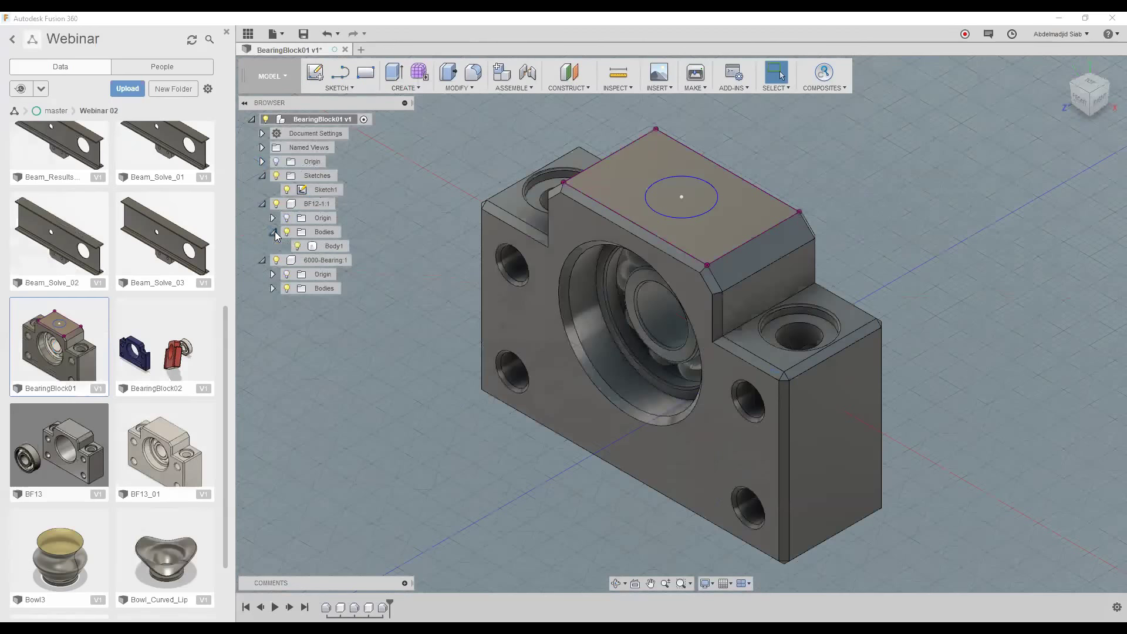
click(273, 289)
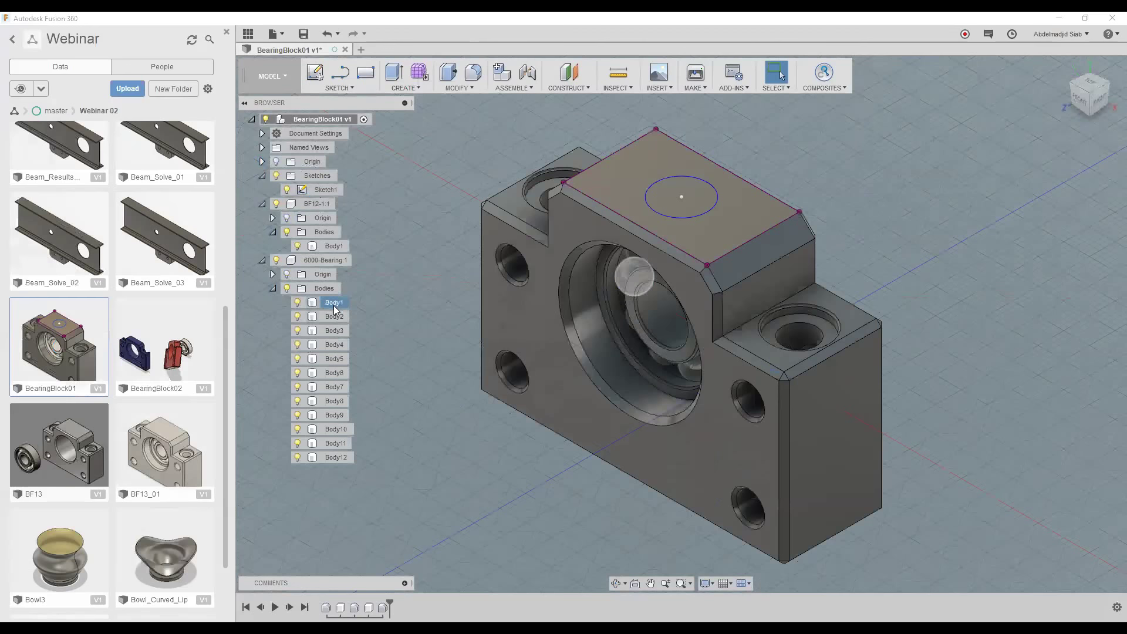
- Highlight the bearing's Body4, Body6 and Body1, then clear the selection
click(333, 345)
click(334, 372)
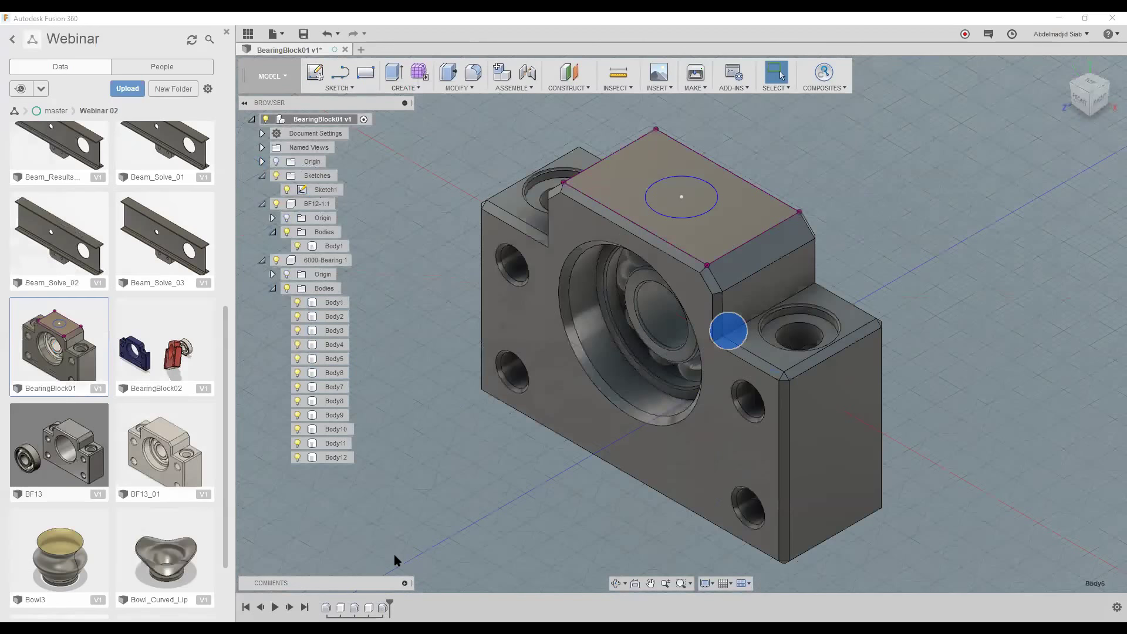
click(333, 303)
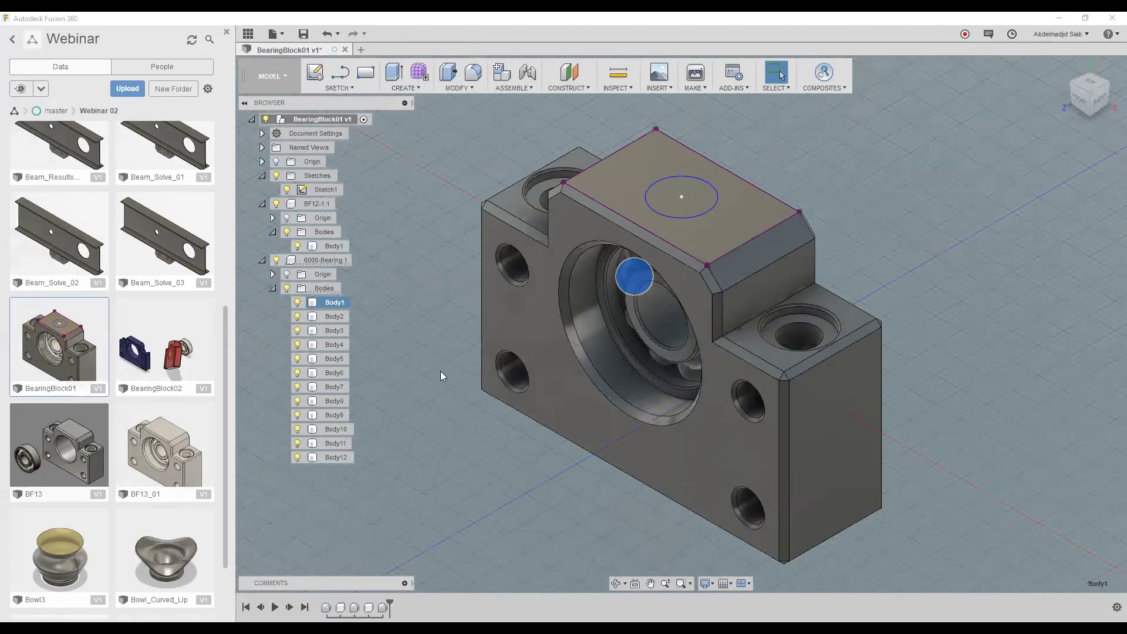
click(472, 491)
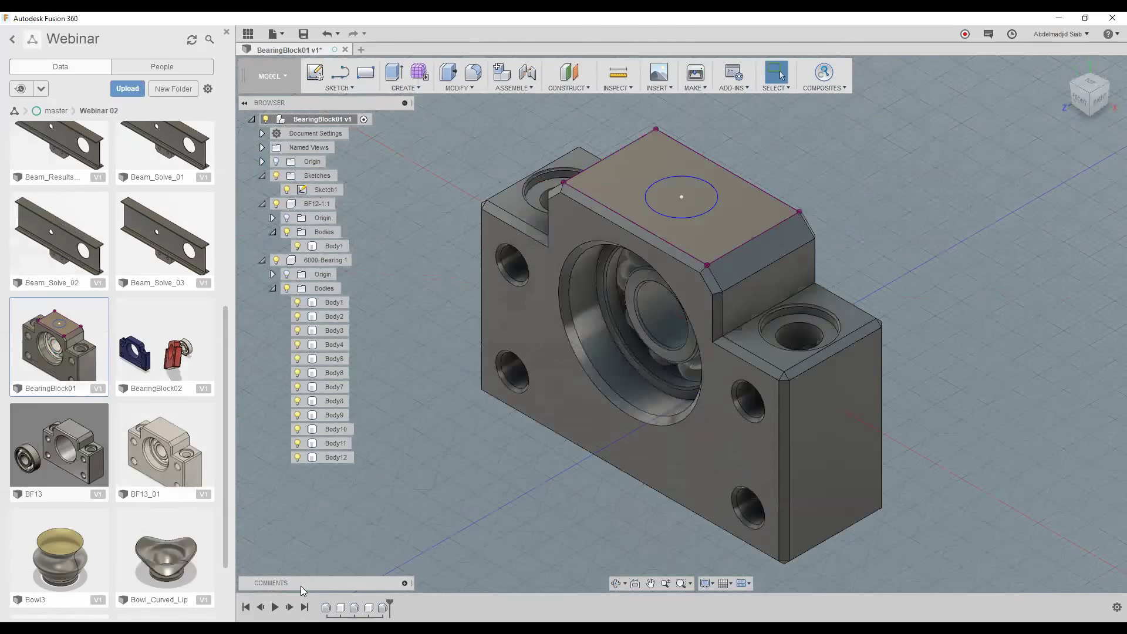
- Collapse the Browser component node and cancel closing BearingBlock01 by dismissing the save prompt
click(274, 608)
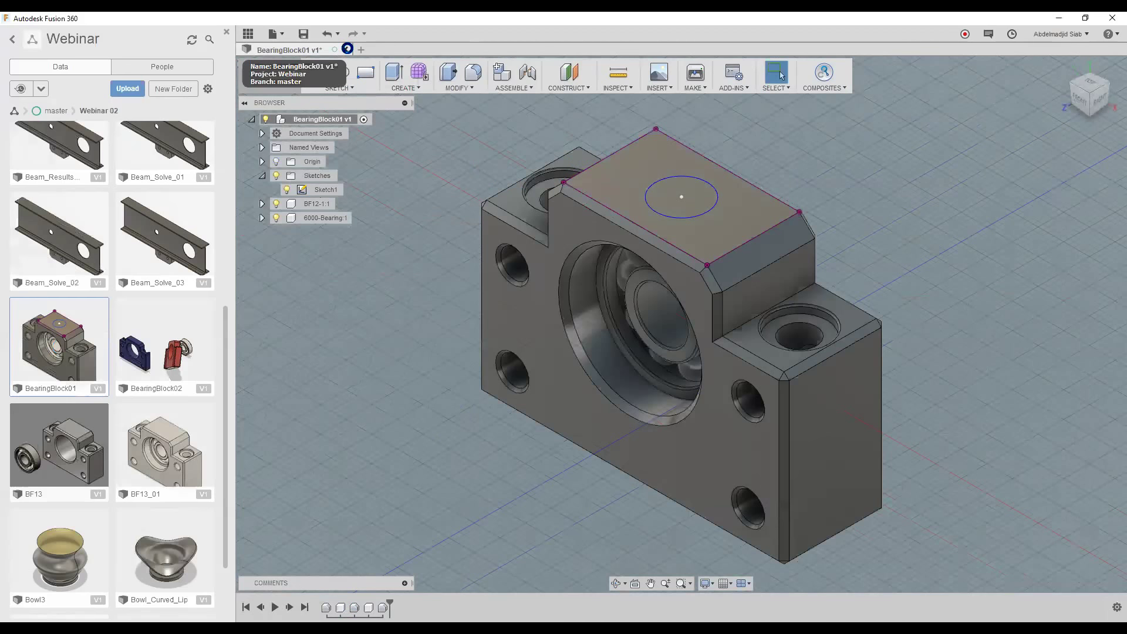
click(347, 49)
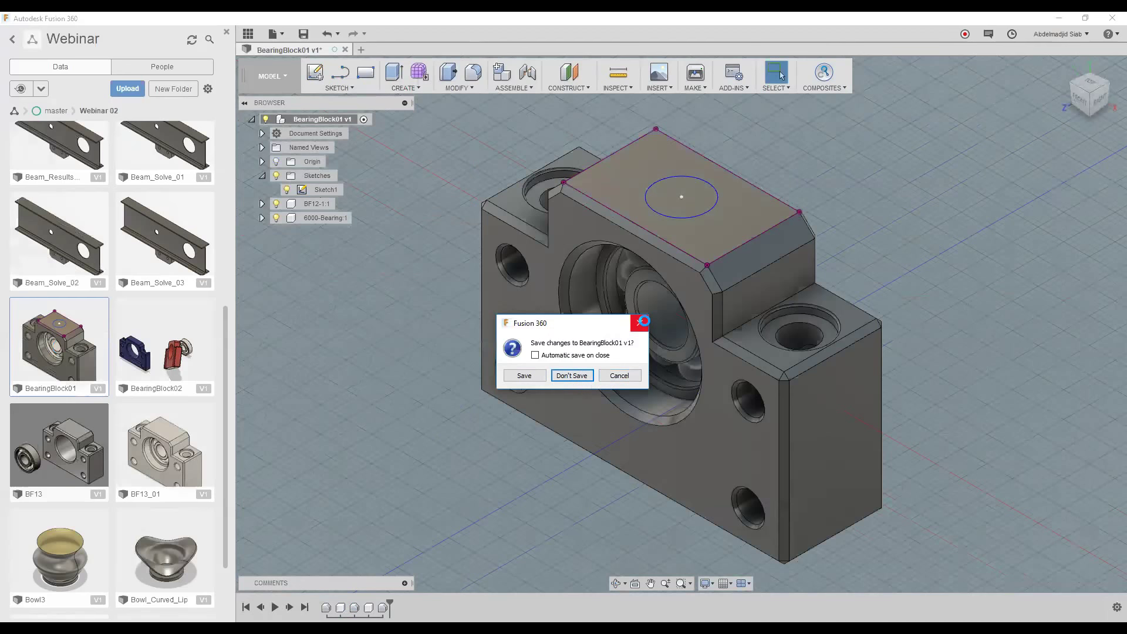
click(642, 322)
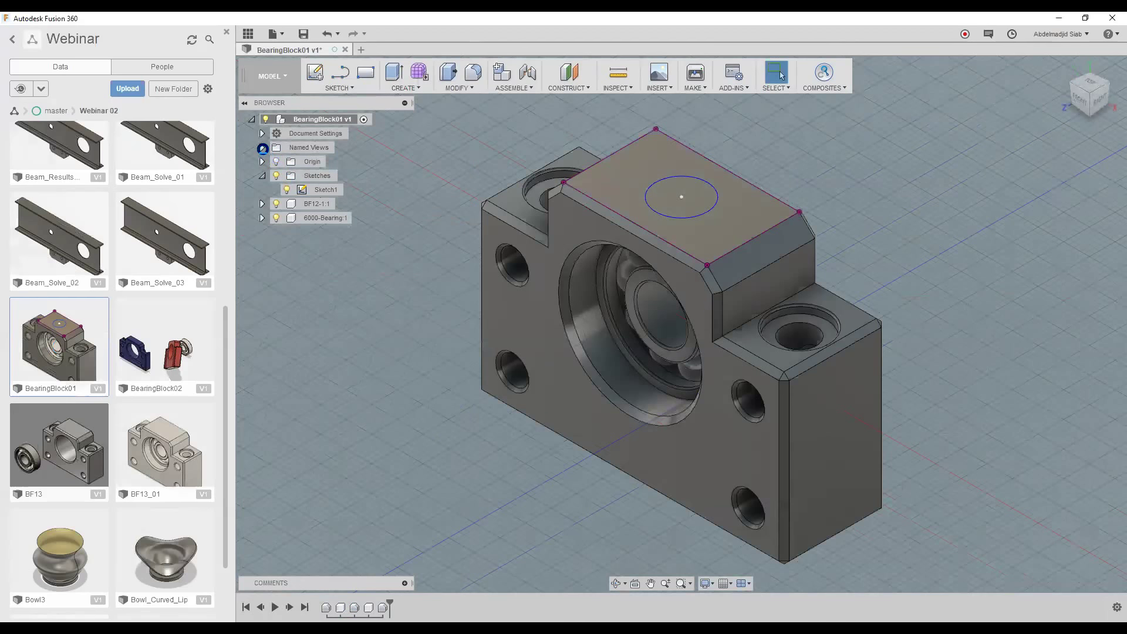
- Orbit to a near-top view of the block and save it as named view 'Haut'
click(276, 148)
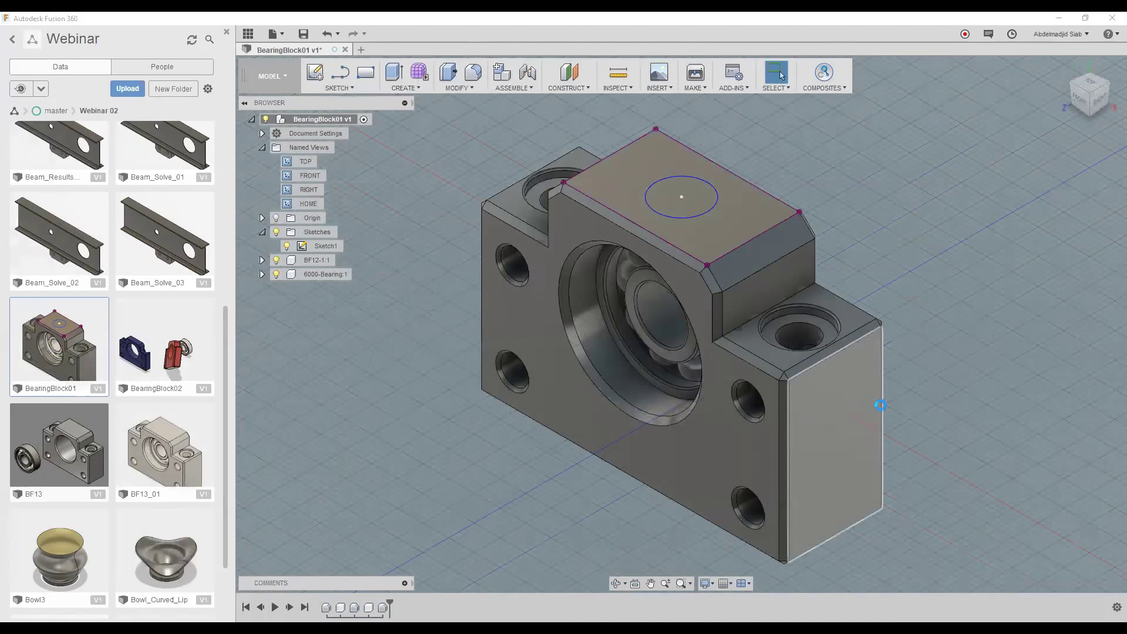
mouse_move(811, 399)
shift+middle_down()
mouse_move(818, 454)
mouse_move(767, 383)
mouse_move(676, 305)
shift+middle_up()
right_click(311, 147)
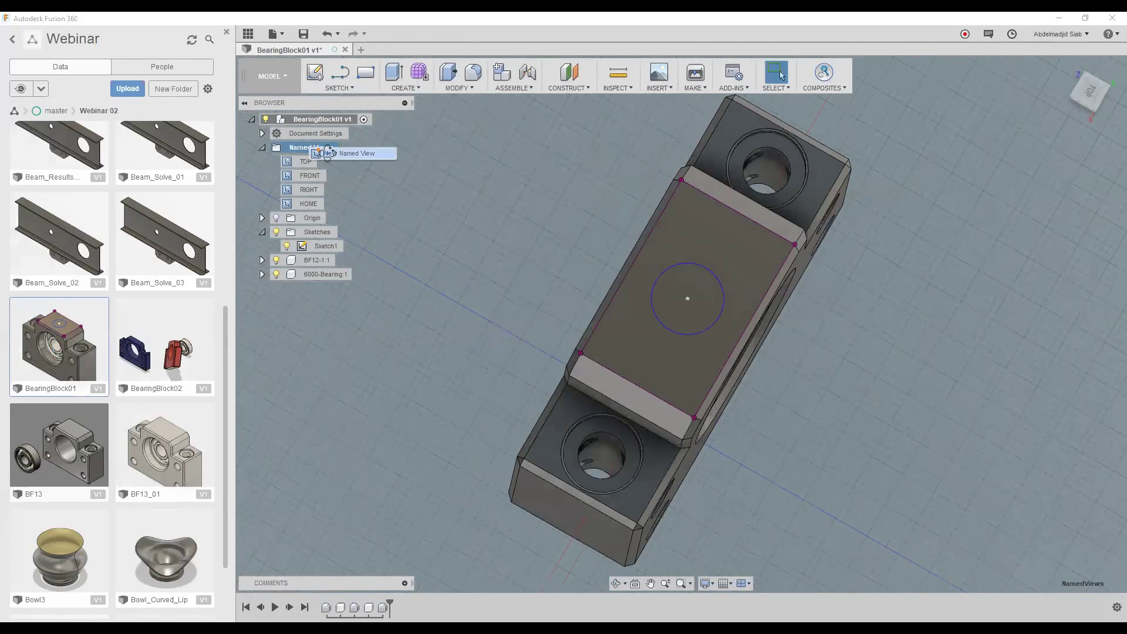
click(327, 154)
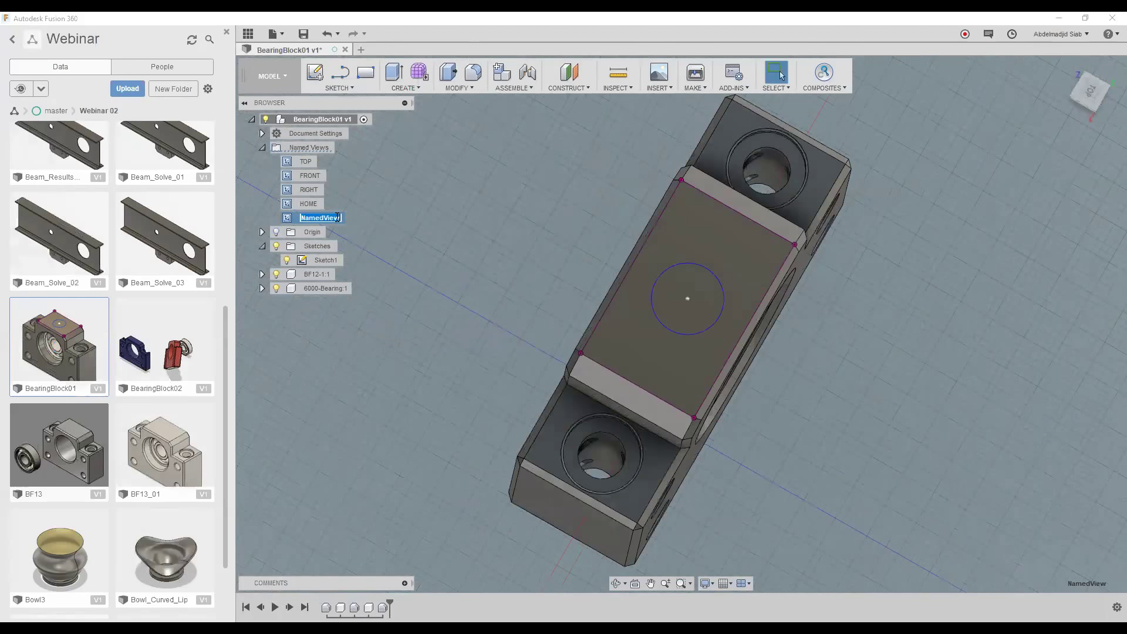
text(H)
text(aut)
key(Return)
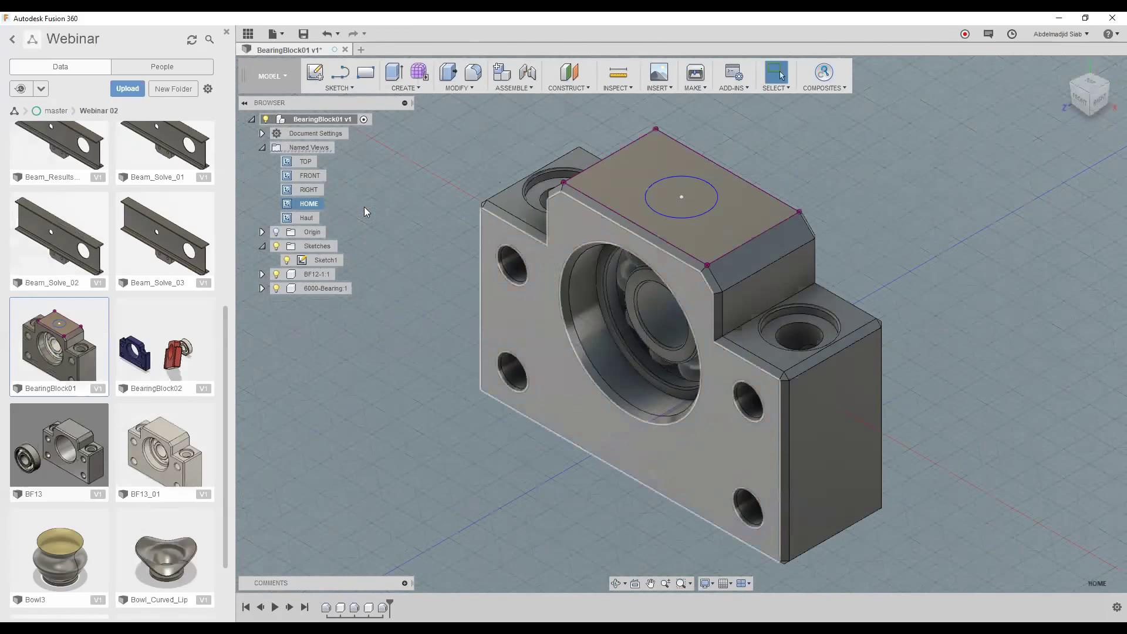
- Recall the RIGHT, TOP and Haut named views in turn
click(305, 191)
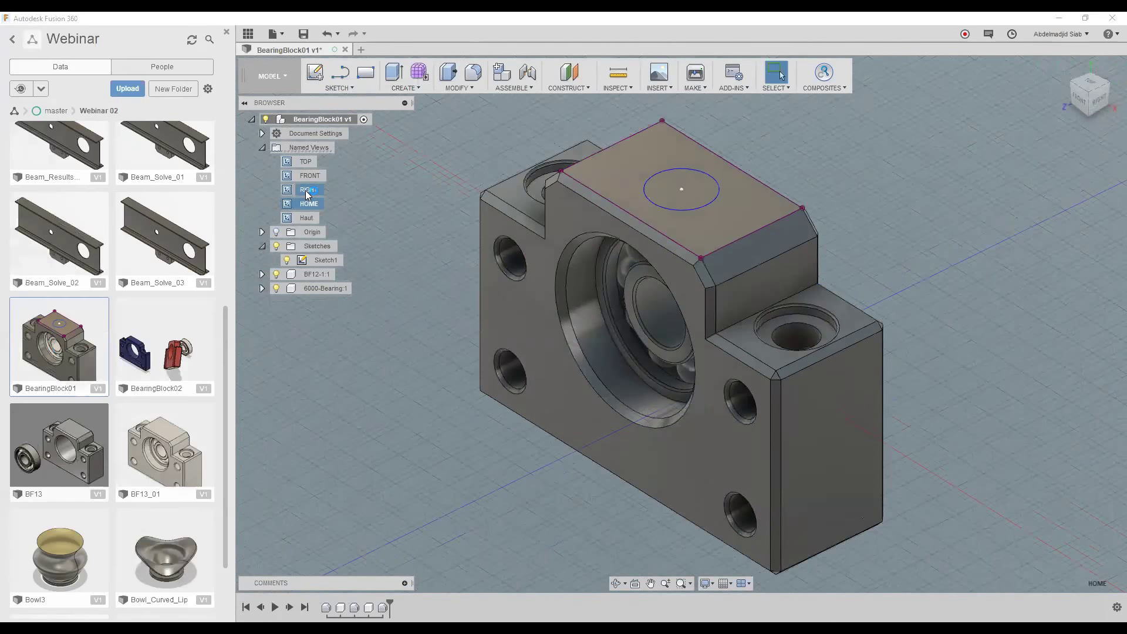
click(305, 161)
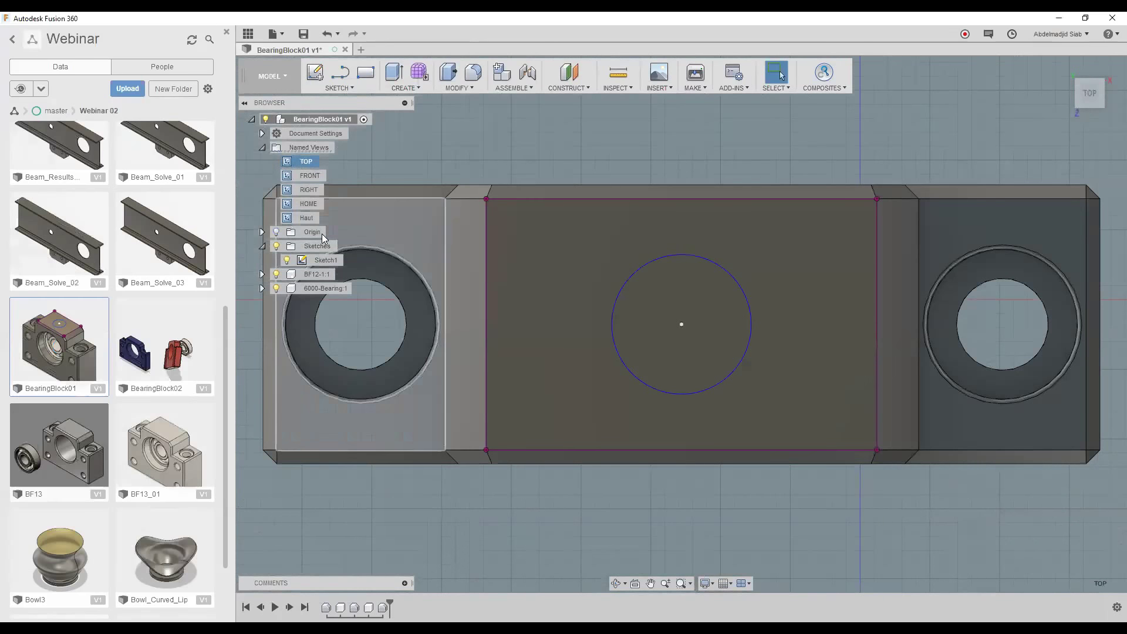
double_click(295, 218)
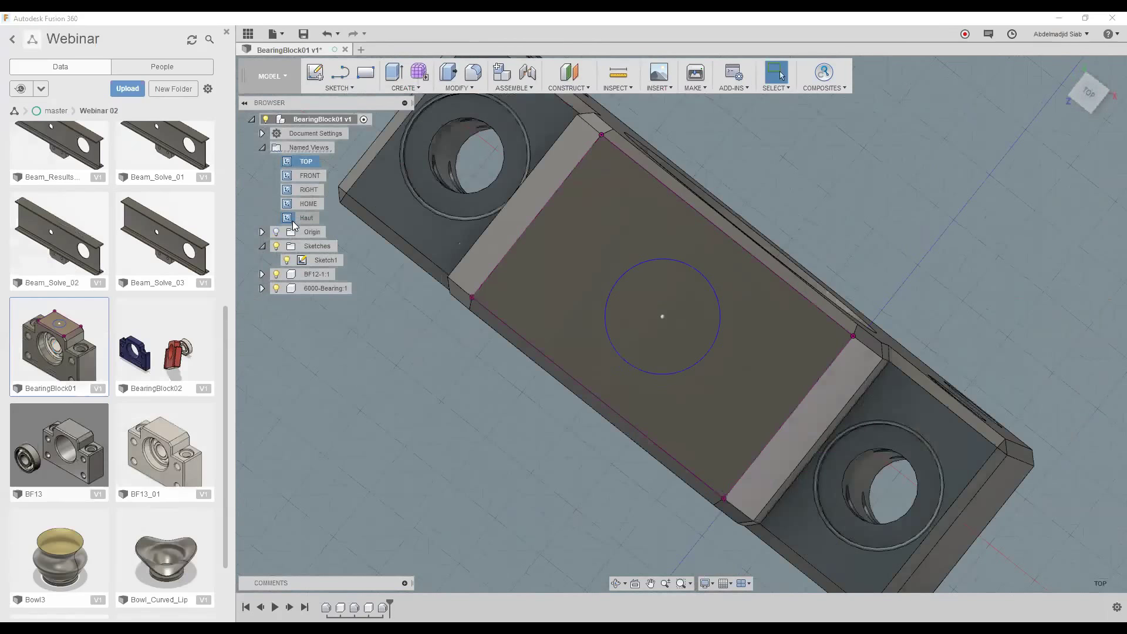
double_click(301, 223)
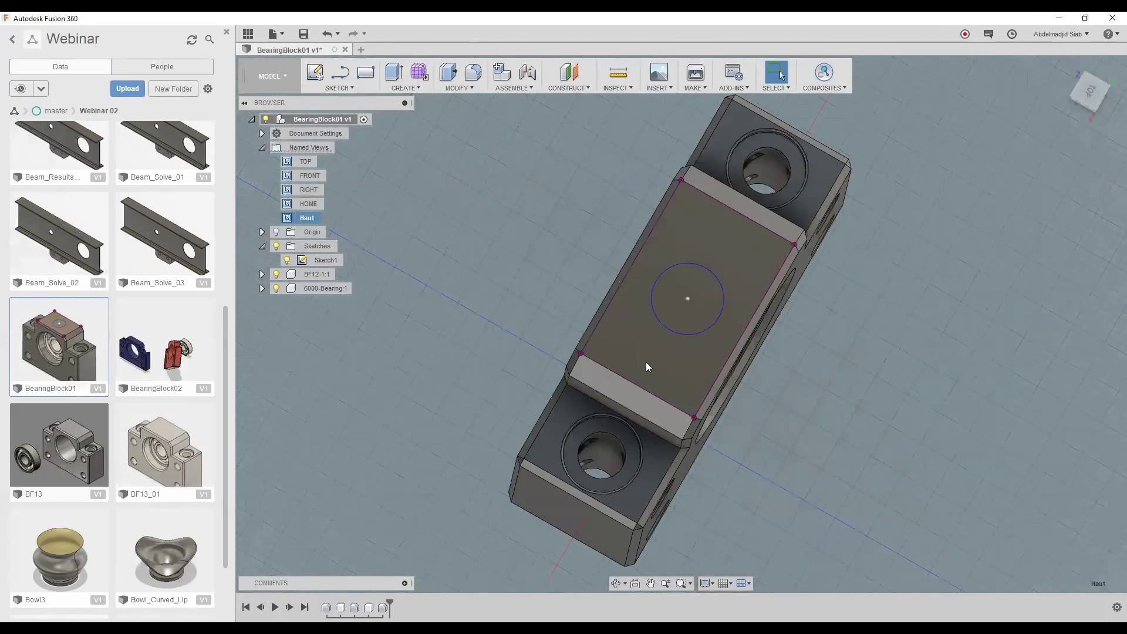
- Orbit to face the bearing bore and update the Haut named view to this camera
shift+middle_drag(646, 362, 590, 308)
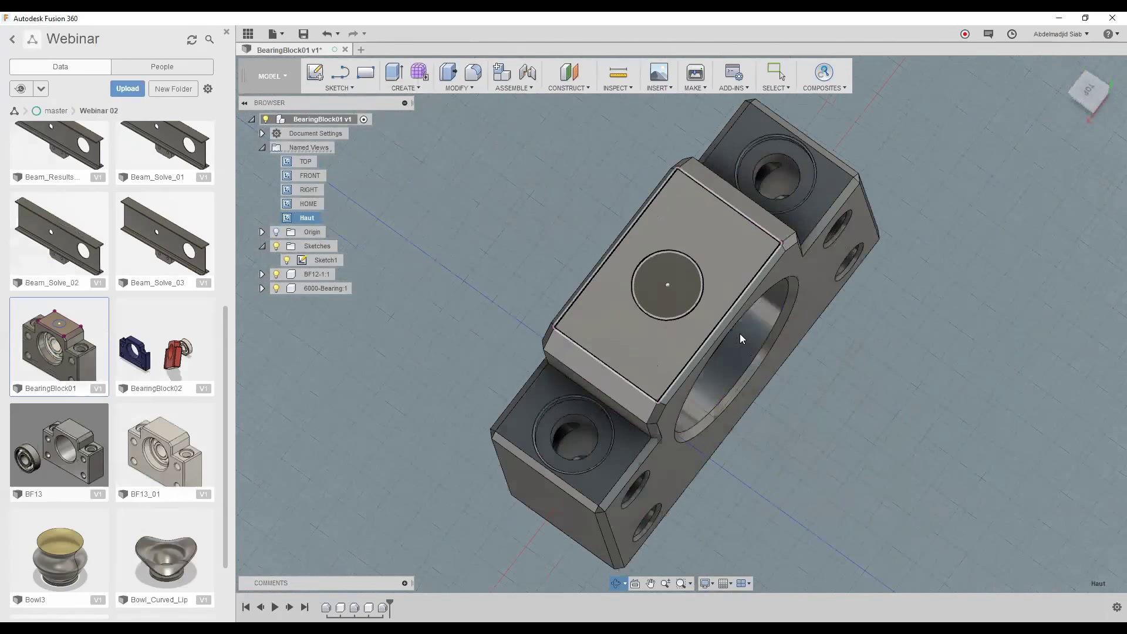
shift+middle_drag(740, 335, 501, 424)
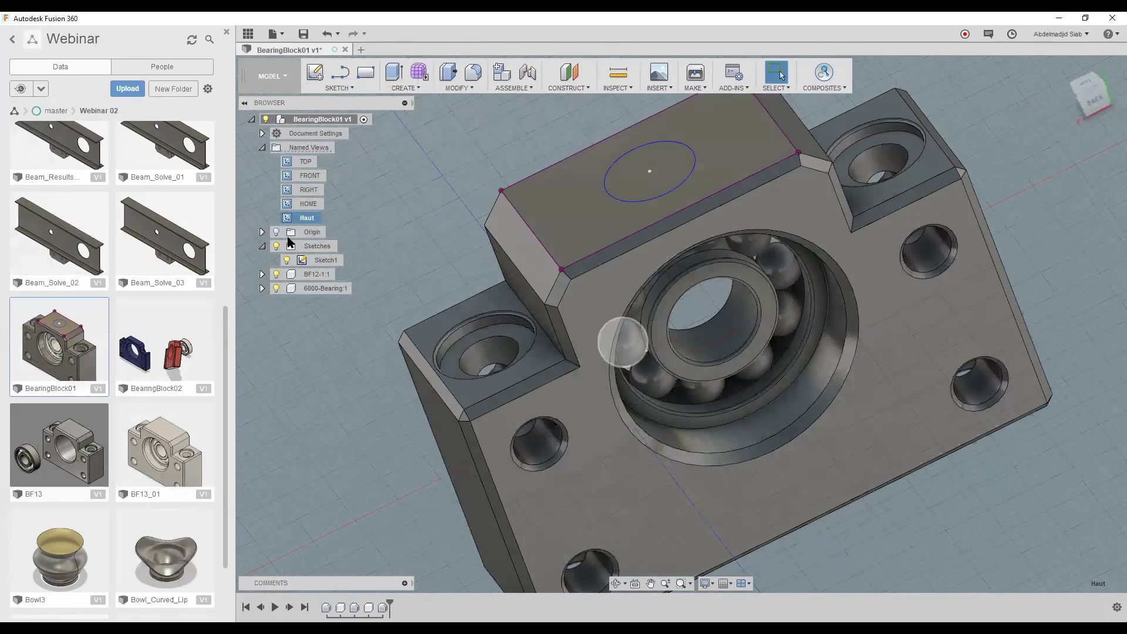
click(308, 219)
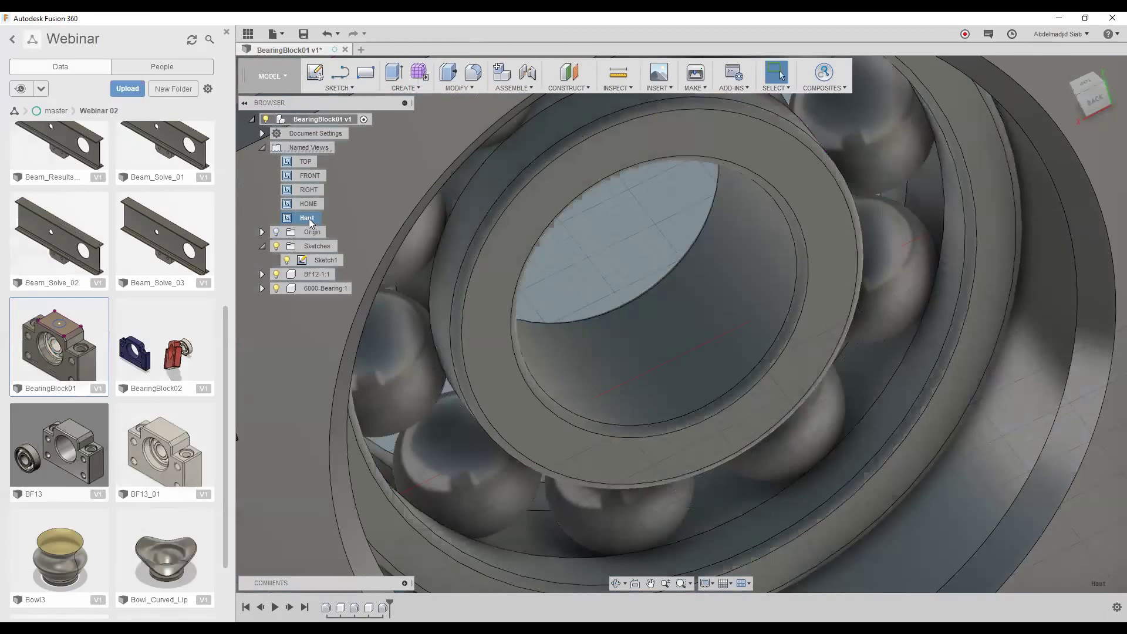
right_click(312, 223)
click(331, 237)
mouse_move(1092, 96)
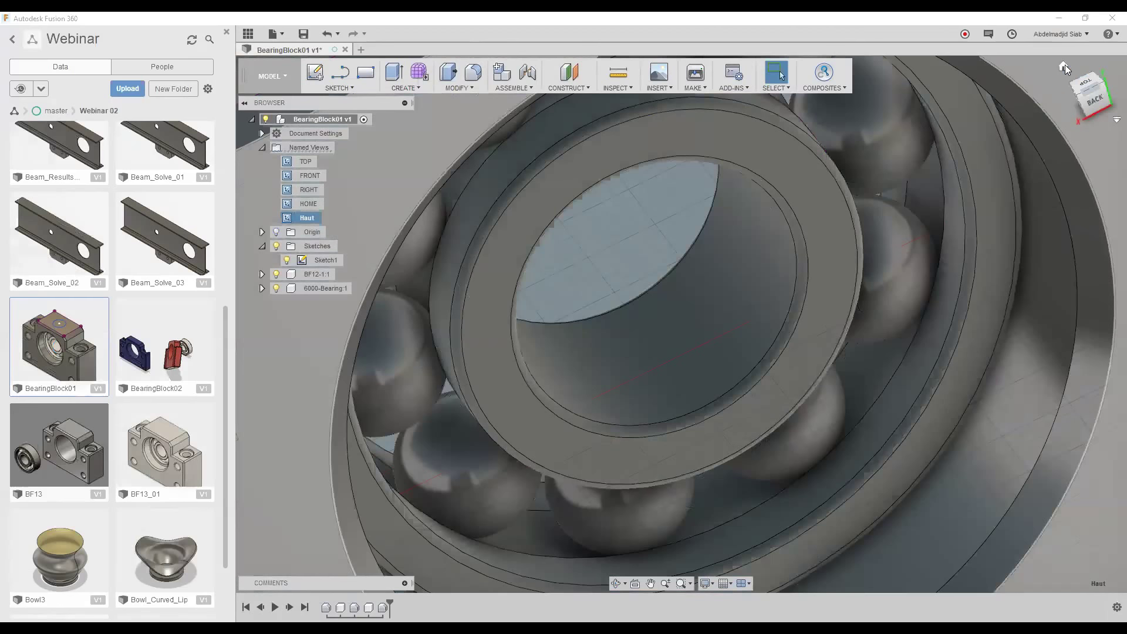
double_click(306, 220)
click(297, 222)
double_click(289, 220)
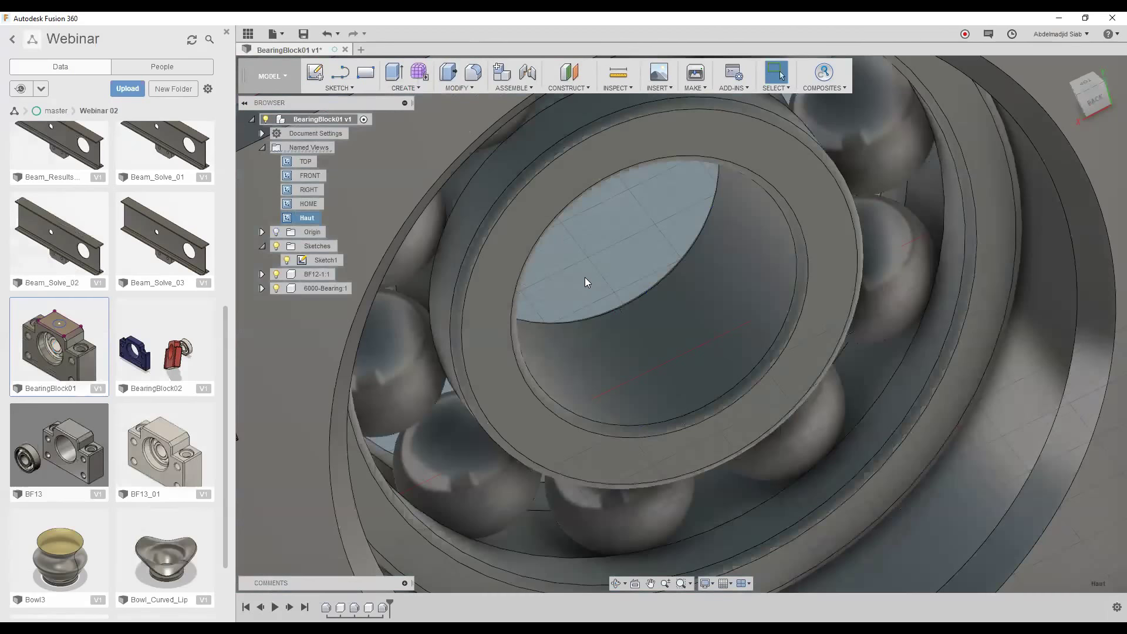
- Zoom out and close BearingBlock01 with Don't Save, discarding changes
scroll(585, 283, down, 1)
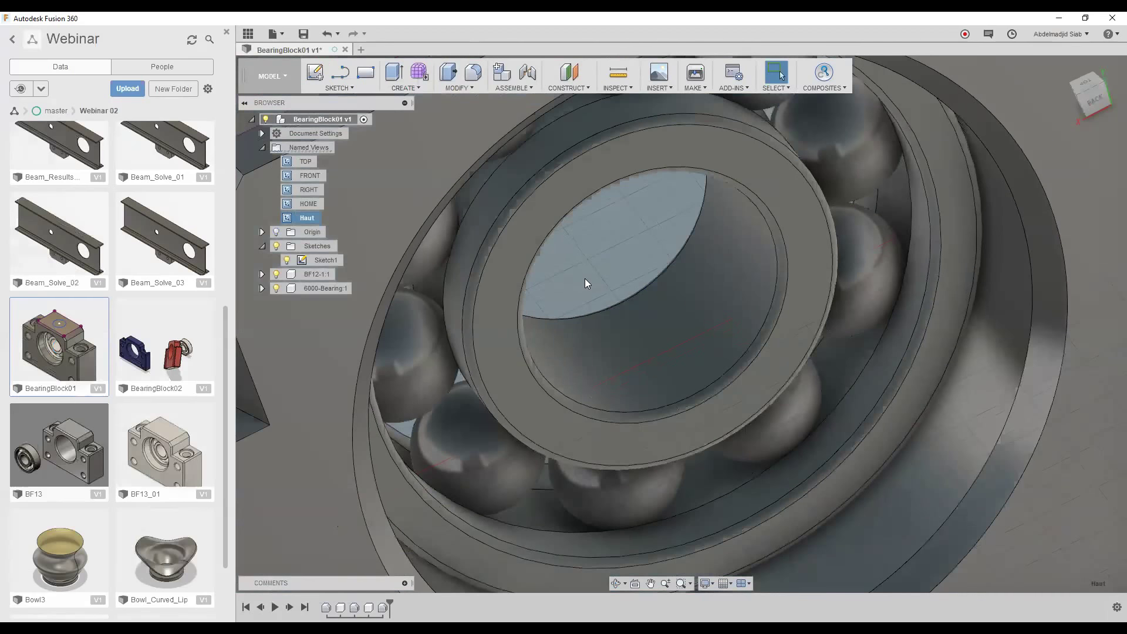
scroll(585, 283, down, 1)
scroll(585, 278, down, 5)
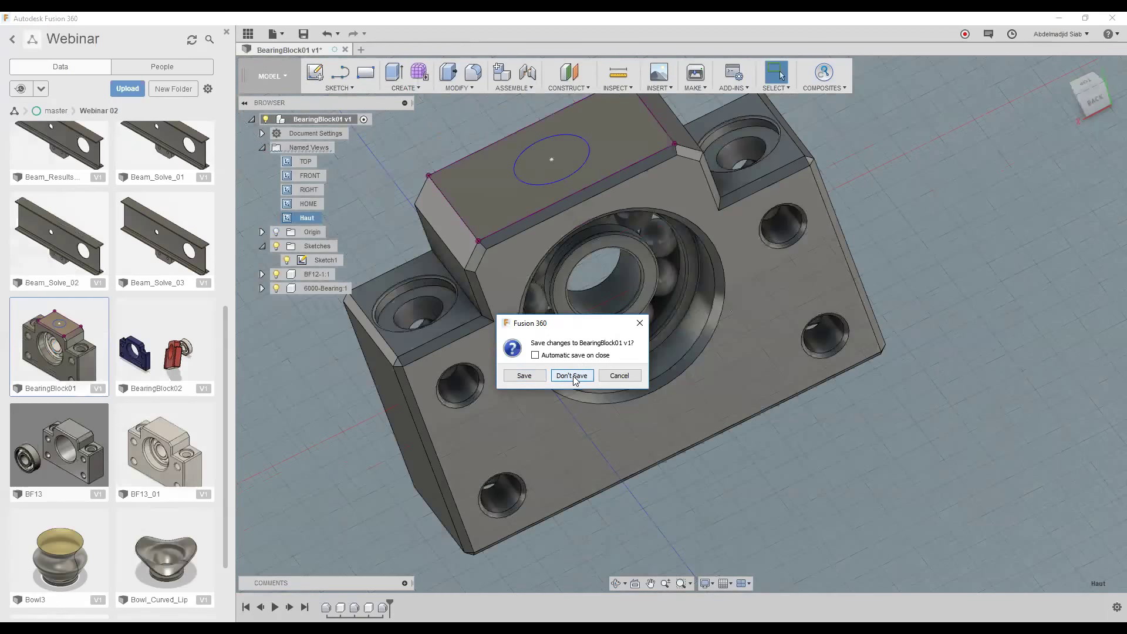
key(Return)
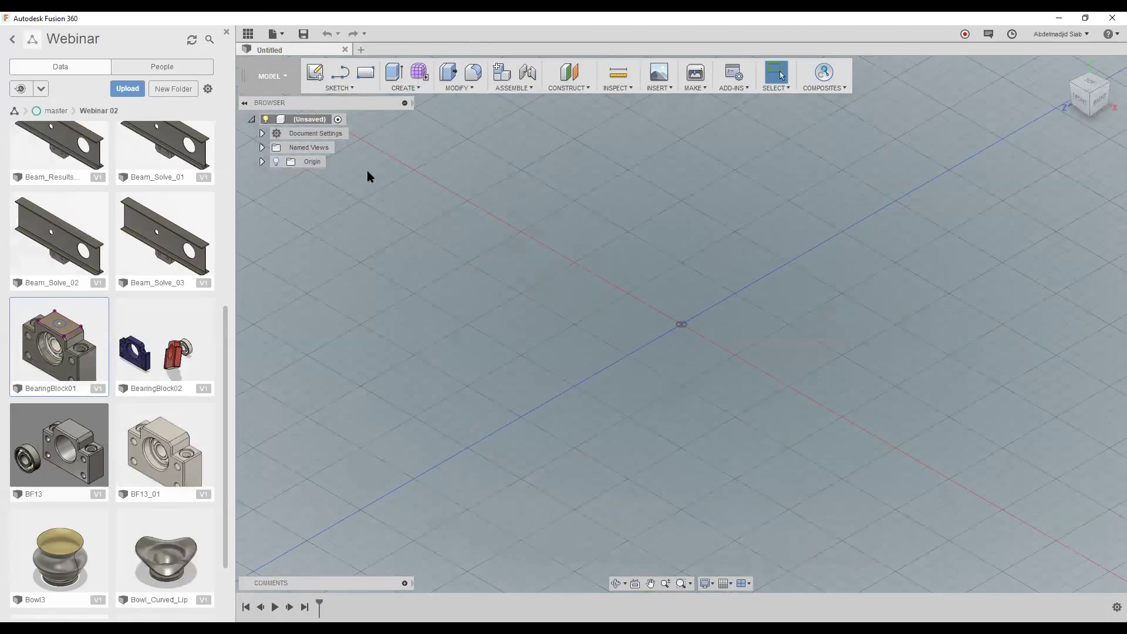
click(344, 88)
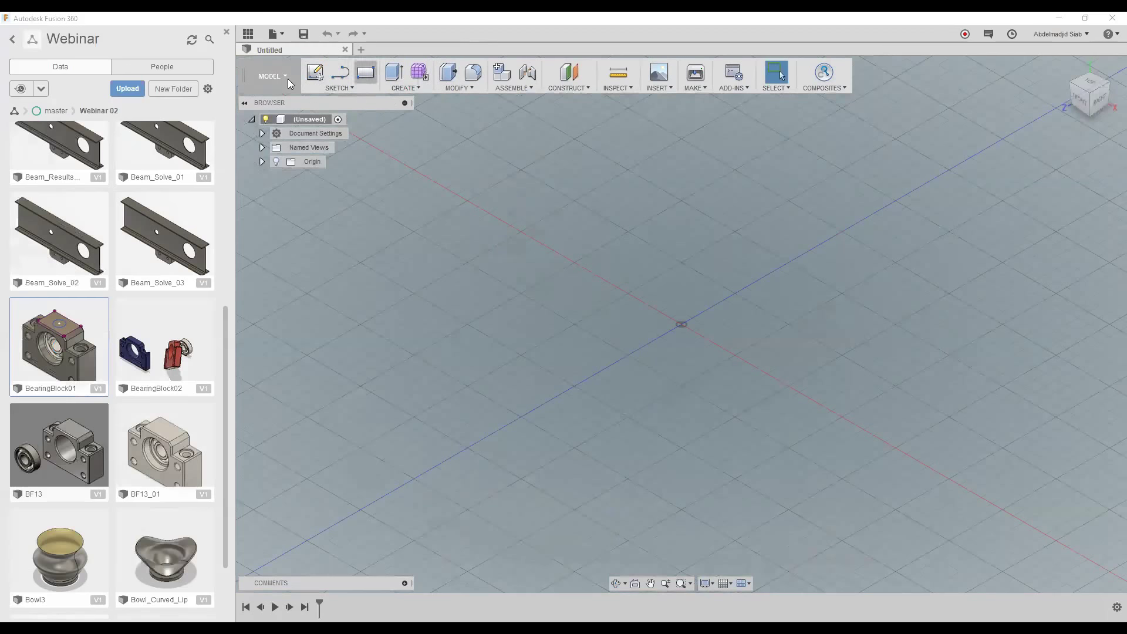
drag(242, 76, 408, 237)
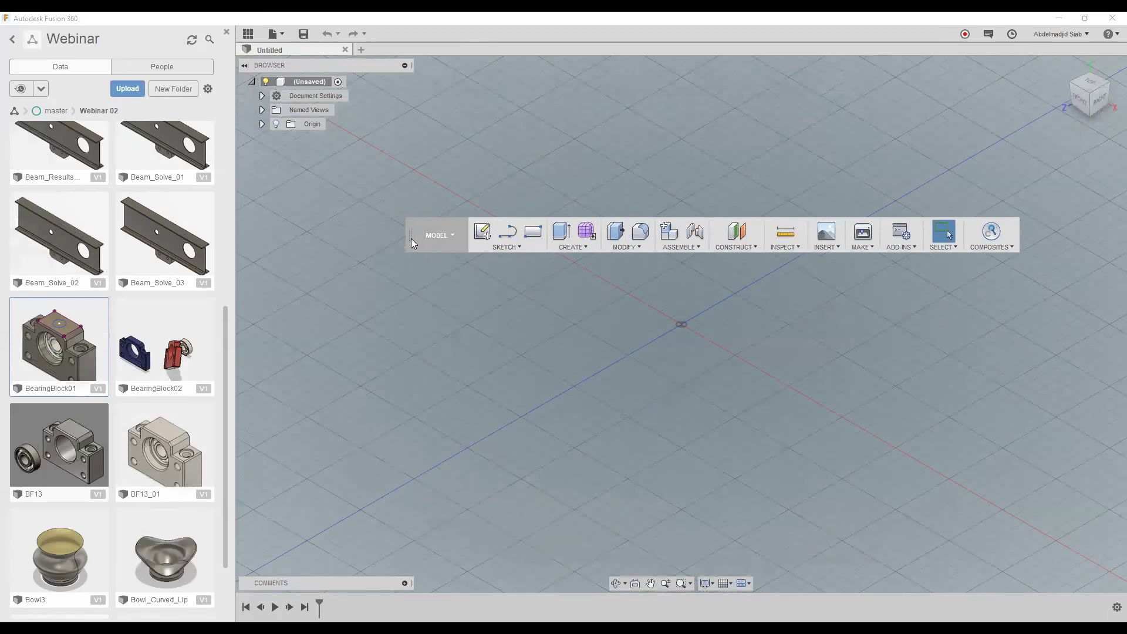
mouse_move(410, 227)
mouse_down()
mouse_move(460, 175)
mouse_move(379, 167)
mouse_move(370, 130)
mouse_move(444, 288)
mouse_move(424, 207)
mouse_move(332, 63)
mouse_up()
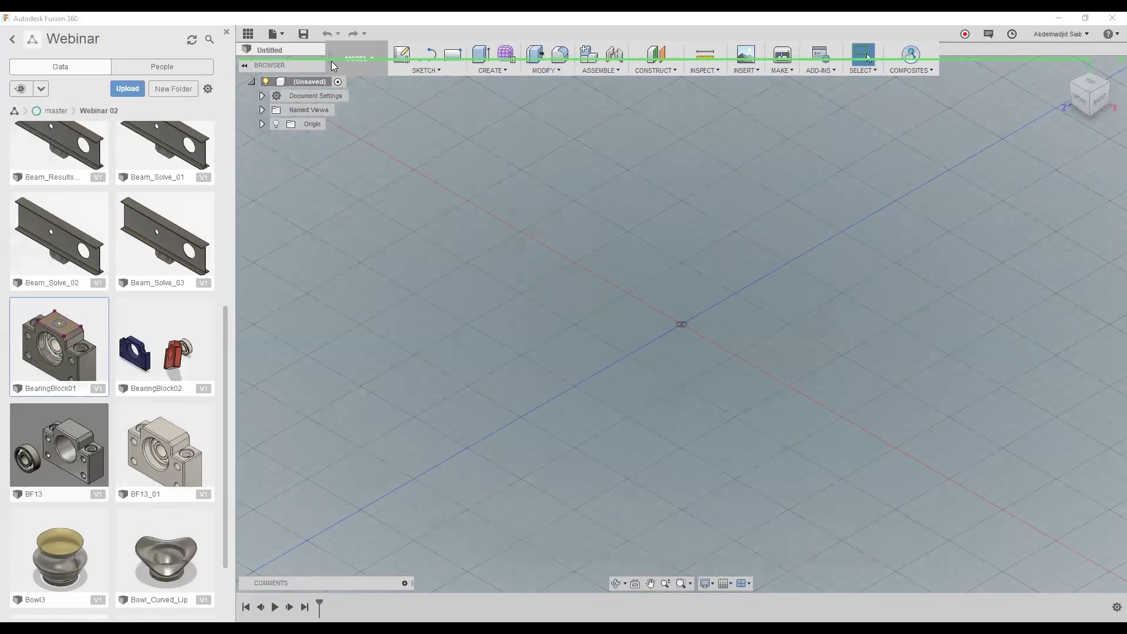
drag(331, 61, 332, 62)
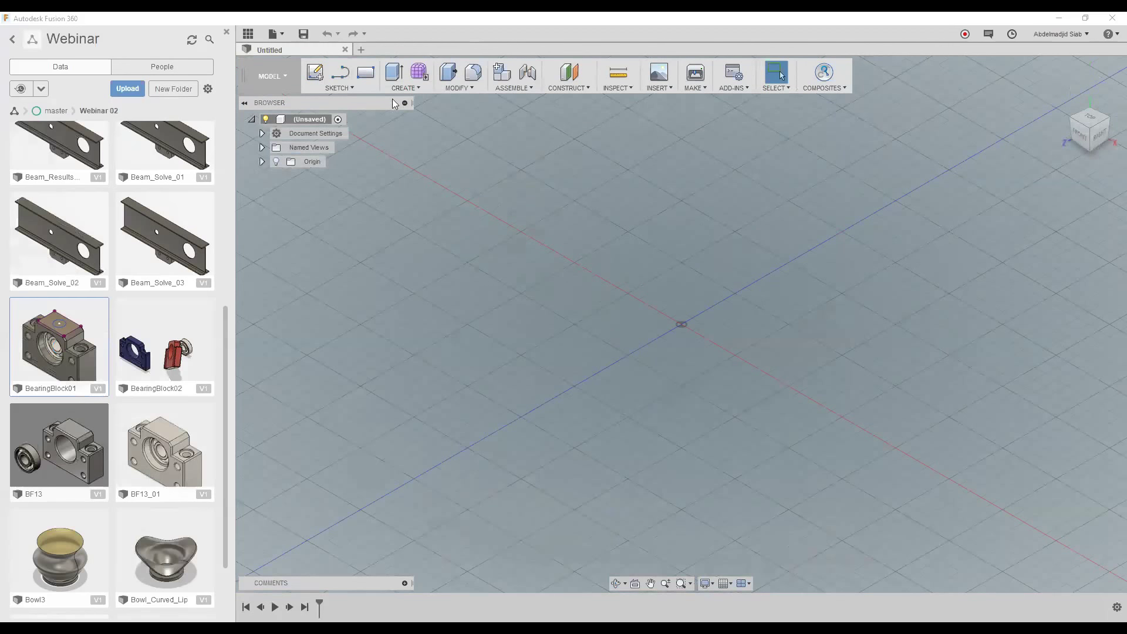
- Pin the Center Diameter Circle tool to the sketch shortcuts, then start the Line command
click(361, 88)
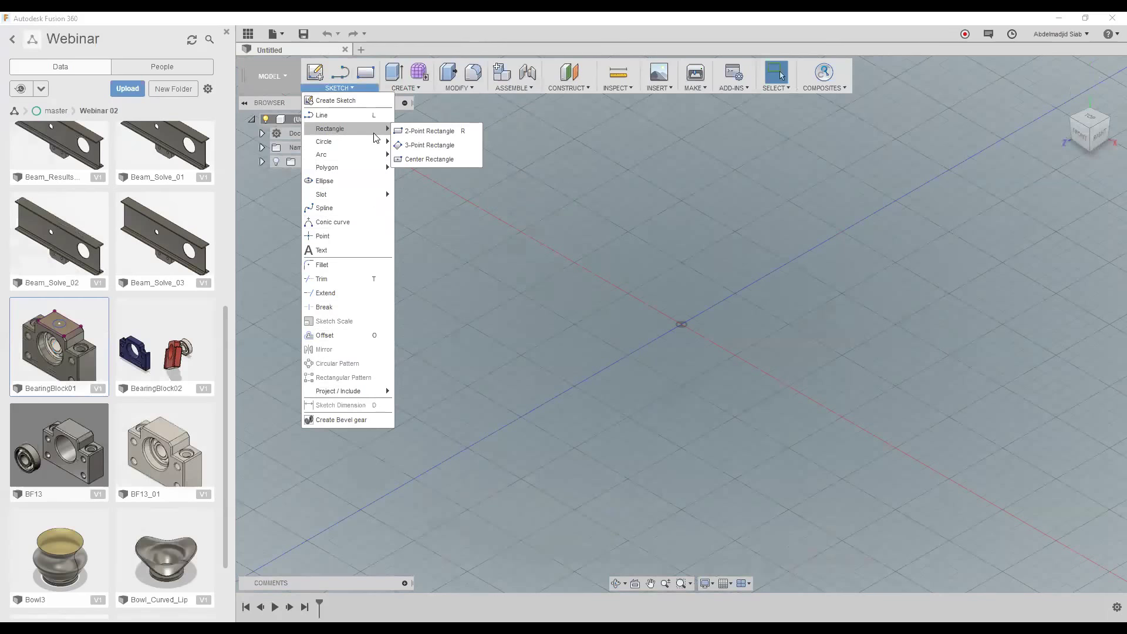
mouse_move(345, 141)
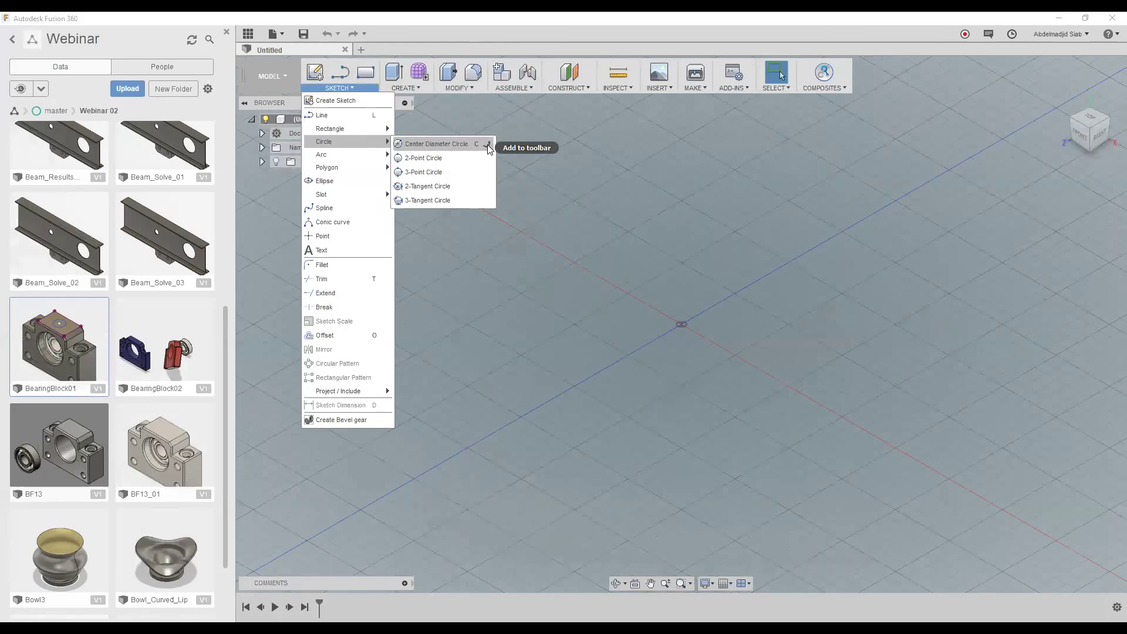
click(487, 145)
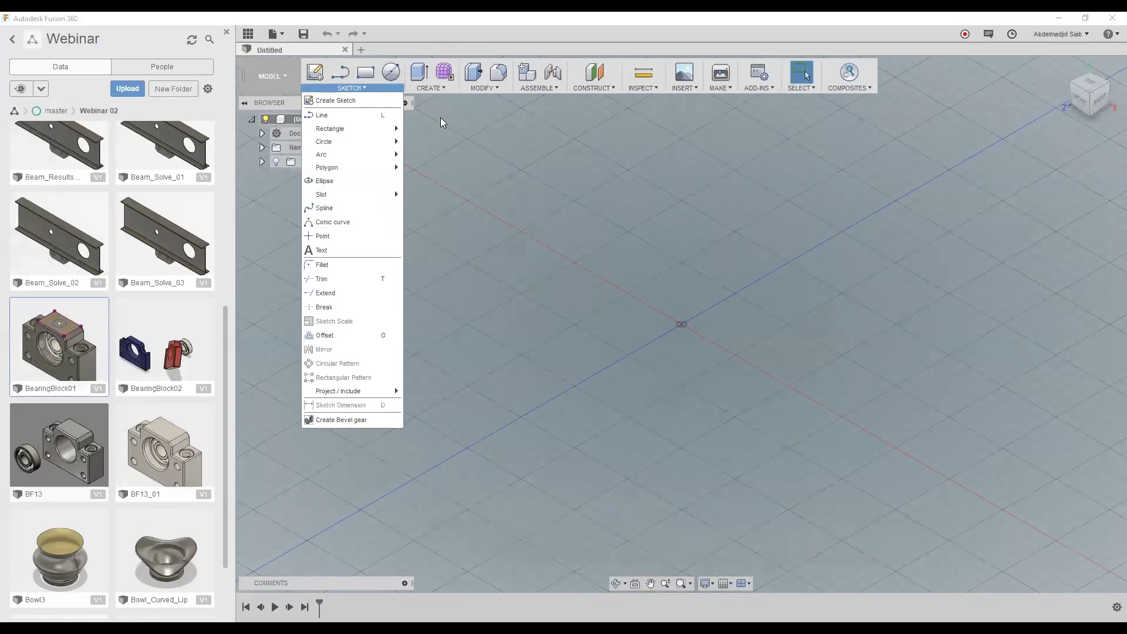
click(429, 88)
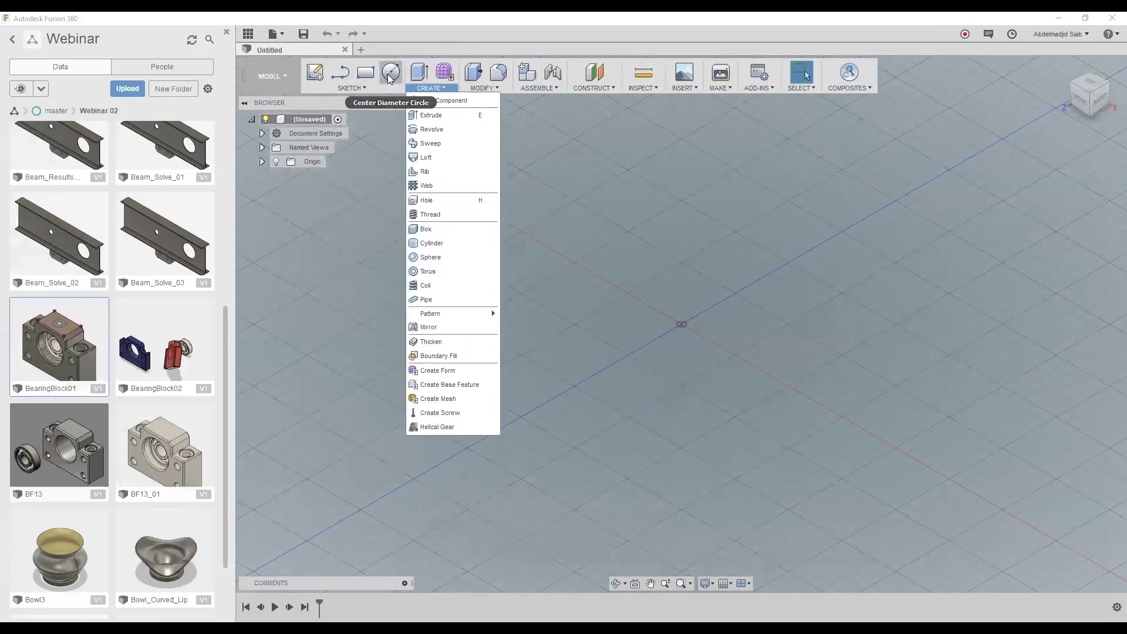
click(311, 87)
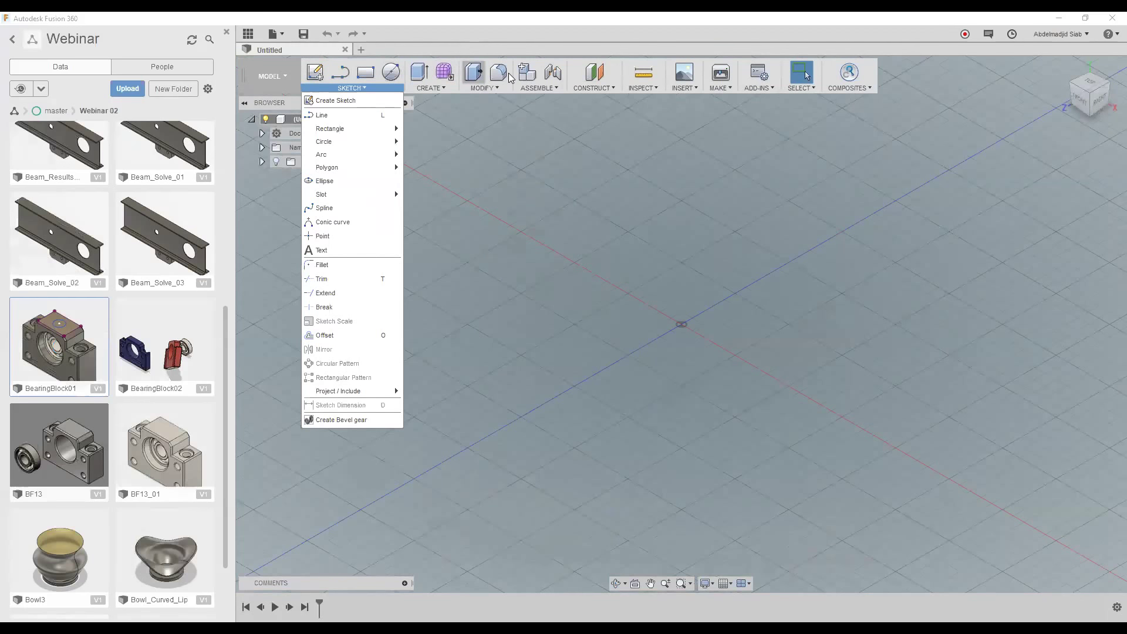
click(344, 75)
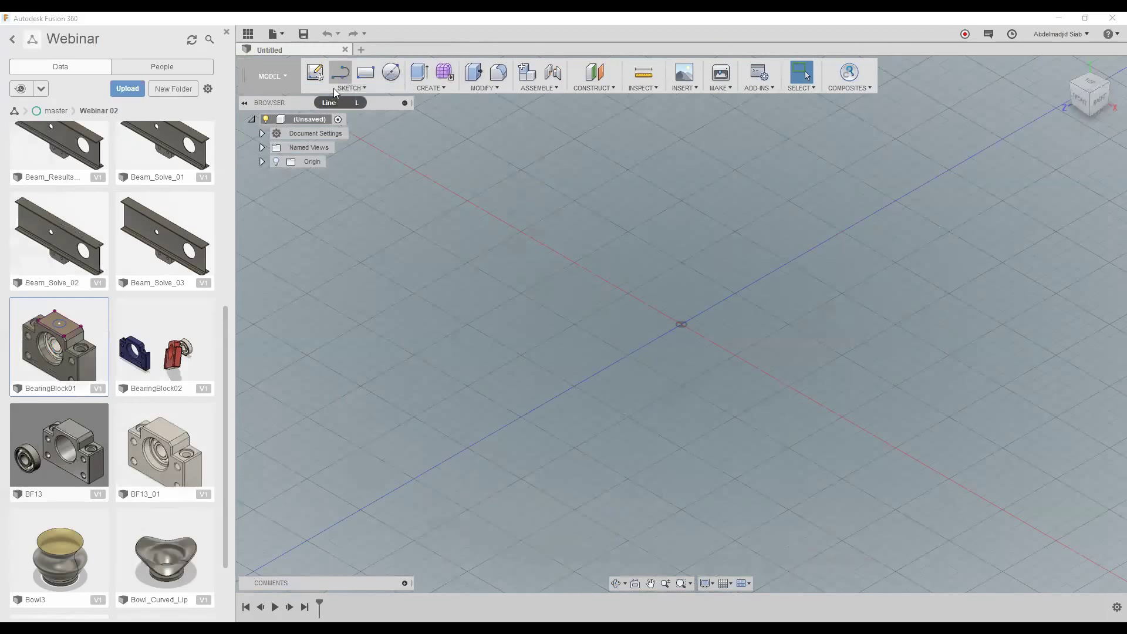
- Start a 2-Point Rectangle sketch on the XZ plane, anchoring its first corner at the origin
click(365, 74)
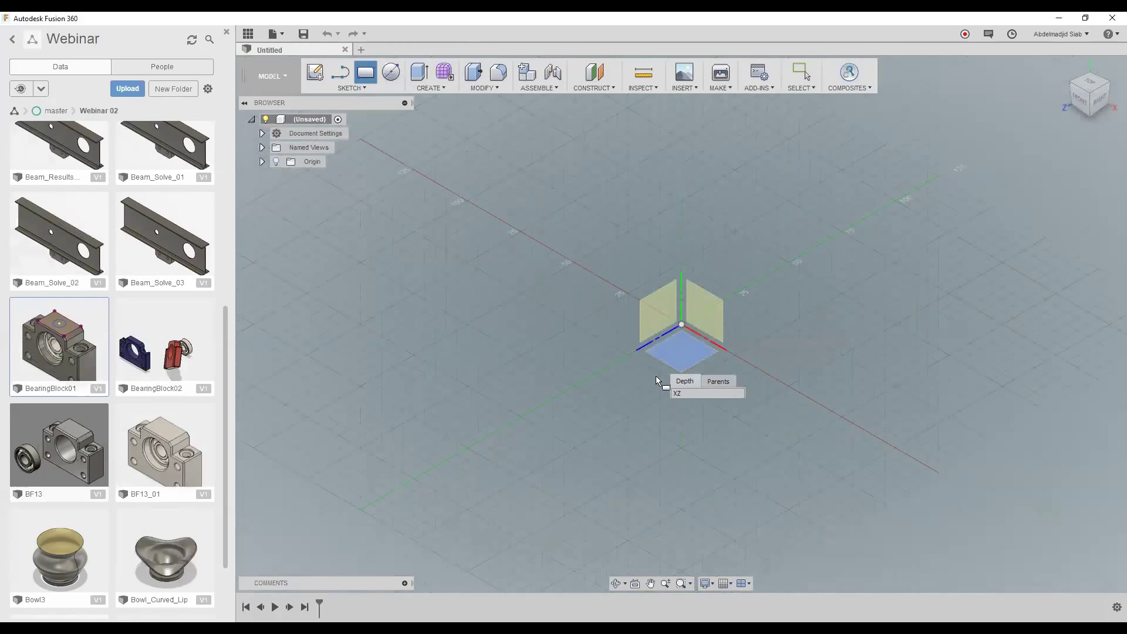
click(682, 345)
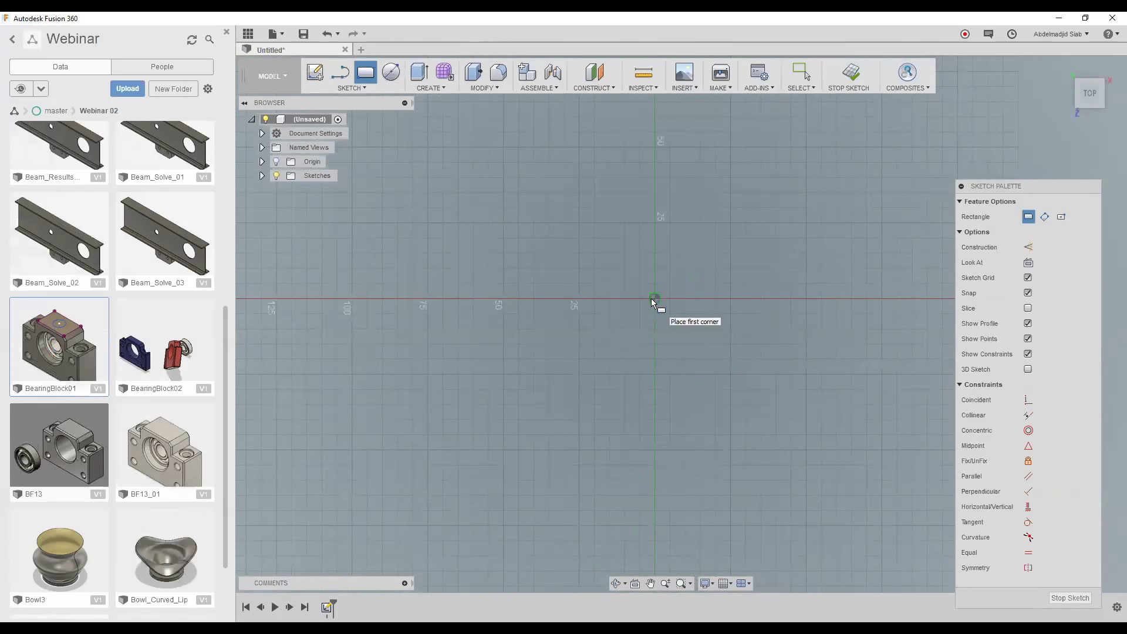
click(664, 298)
scroll(752, 357, up, 1)
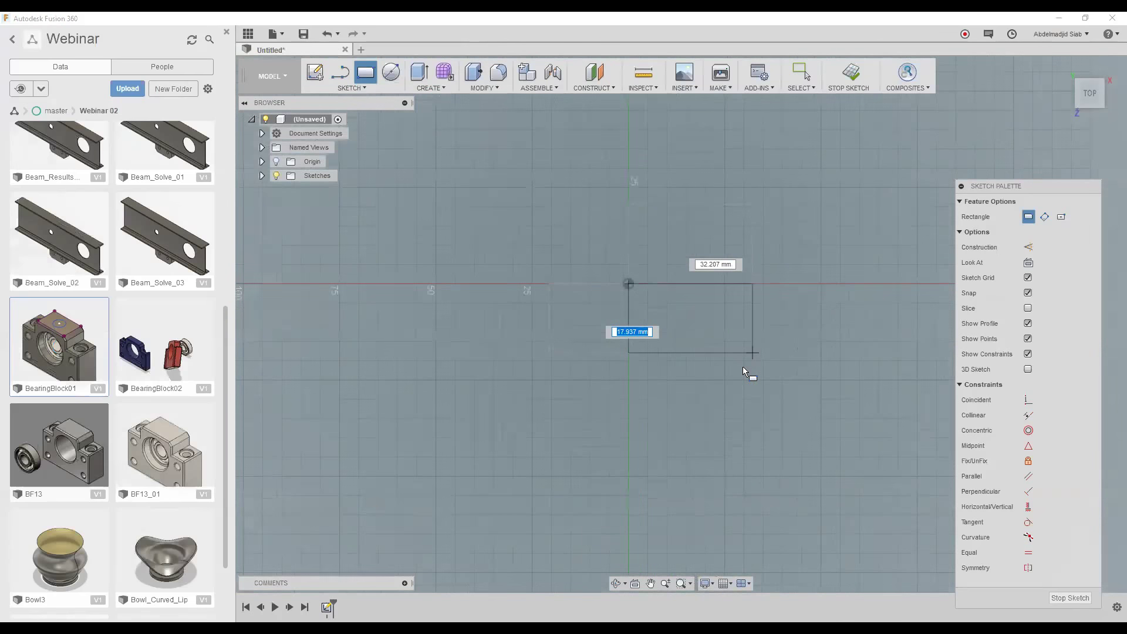
scroll(742, 366, up, 2)
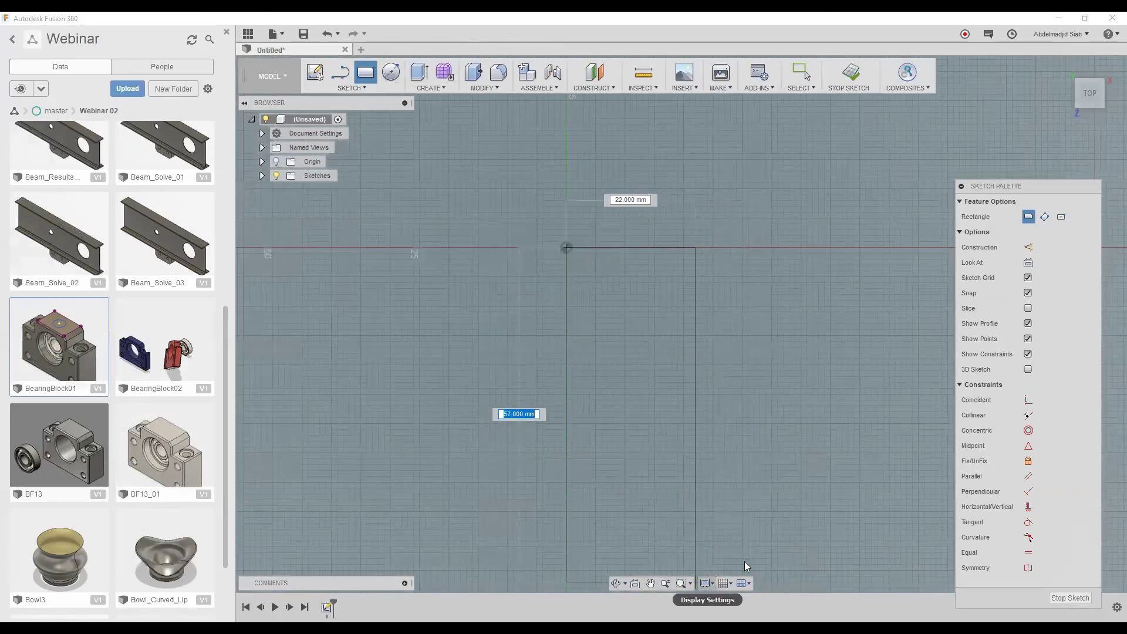
- Accept the adaptive Grid Settings and restart the 2-Point Rectangle command from the canvas menu
click(707, 583)
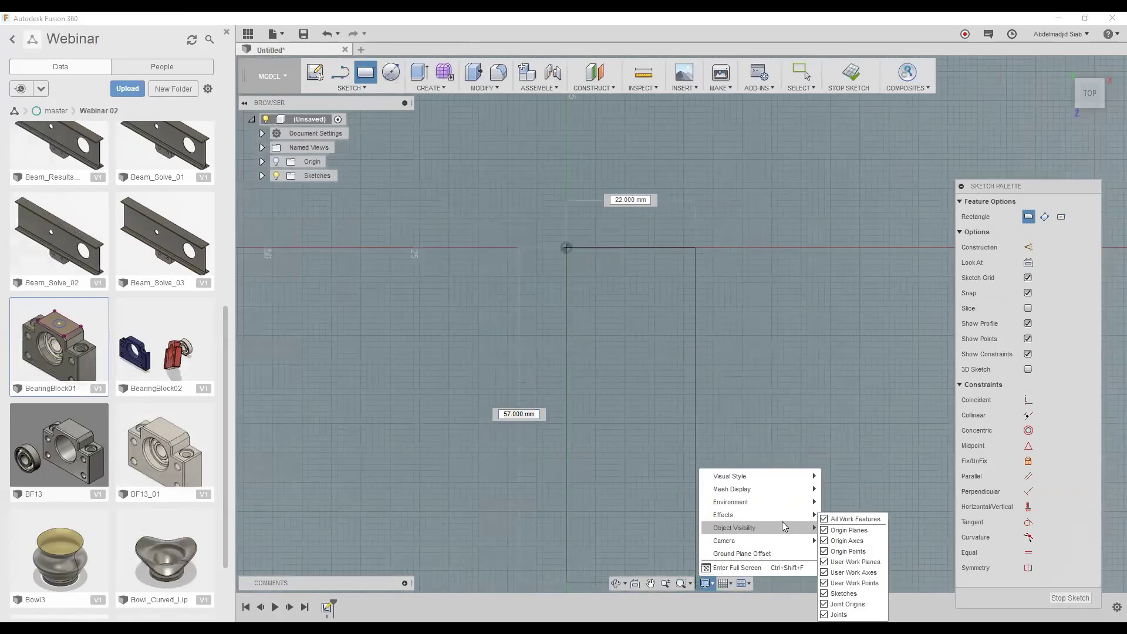
click(731, 584)
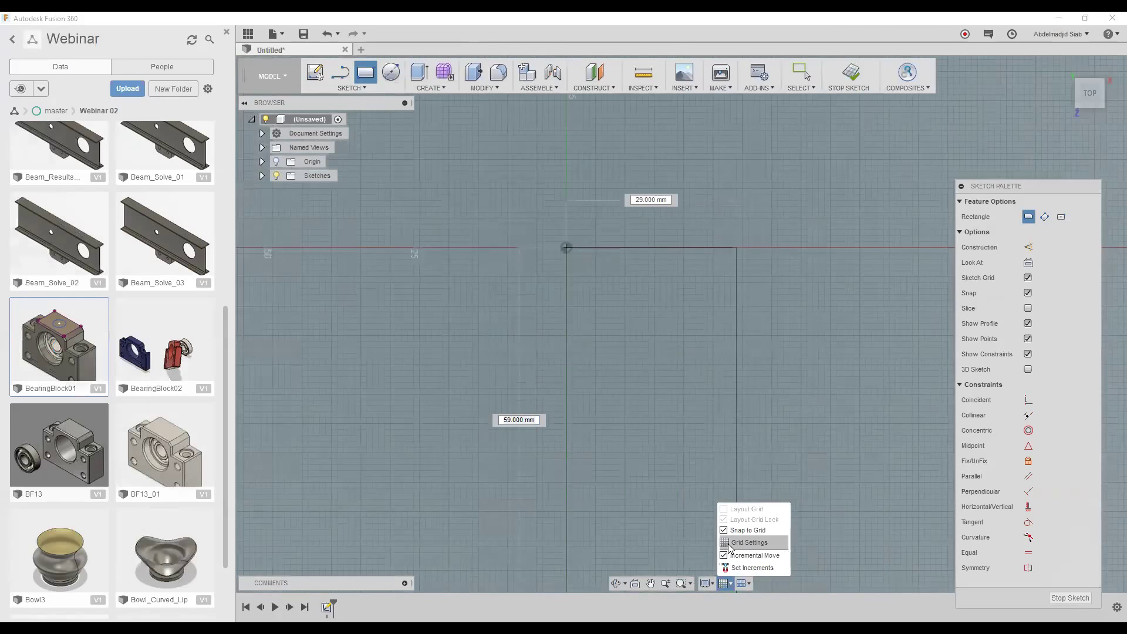
click(729, 544)
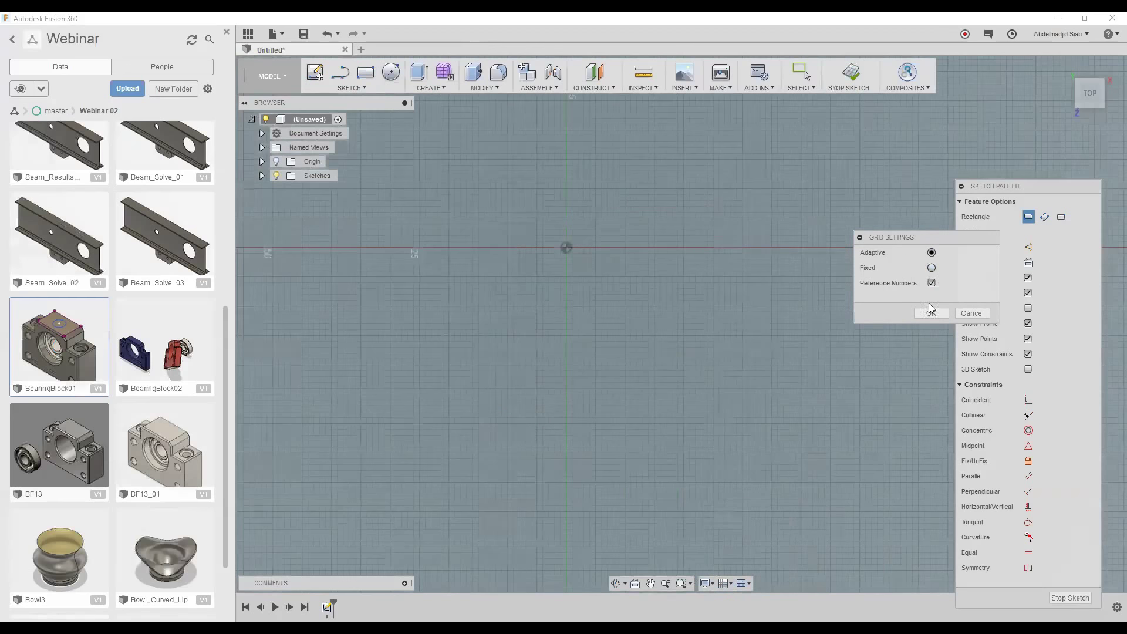
click(973, 313)
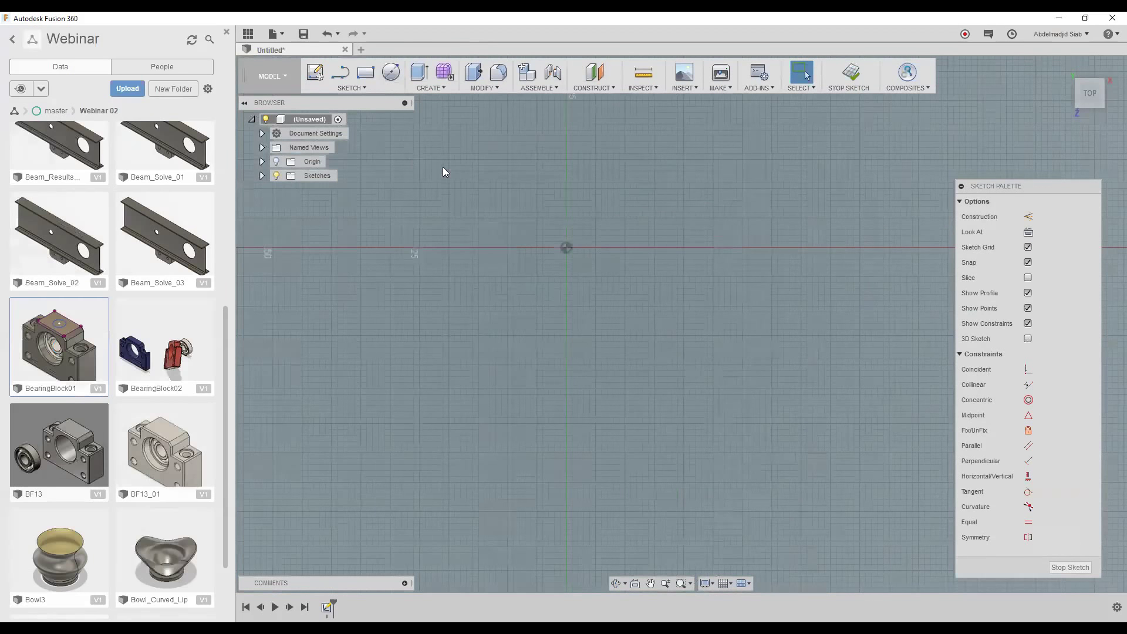
right_click(475, 285)
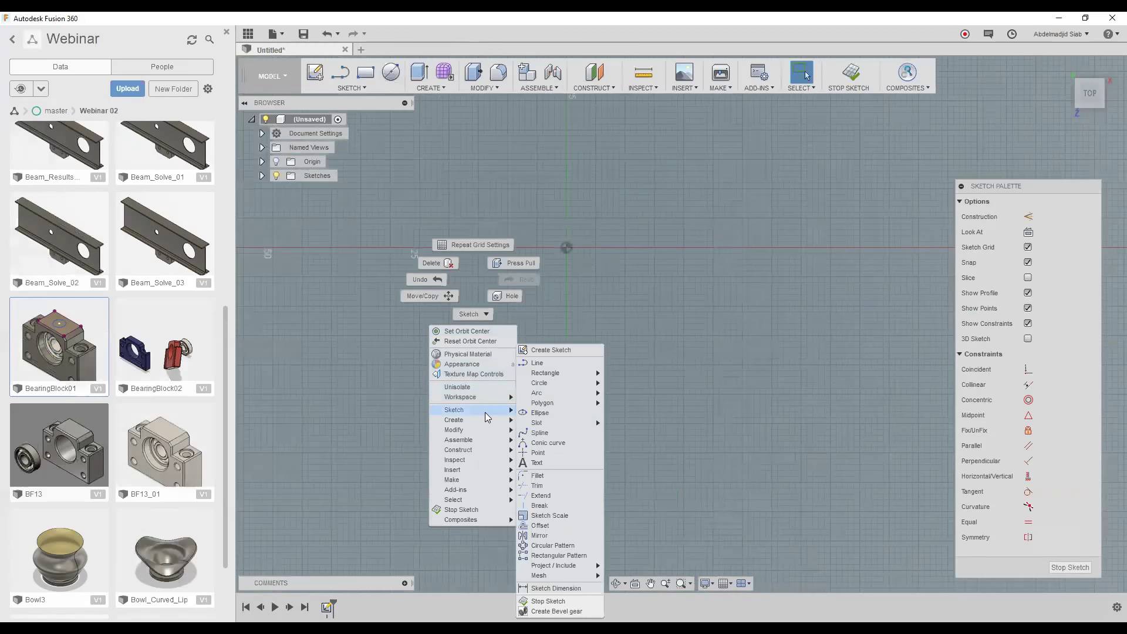
mouse_move(453, 410)
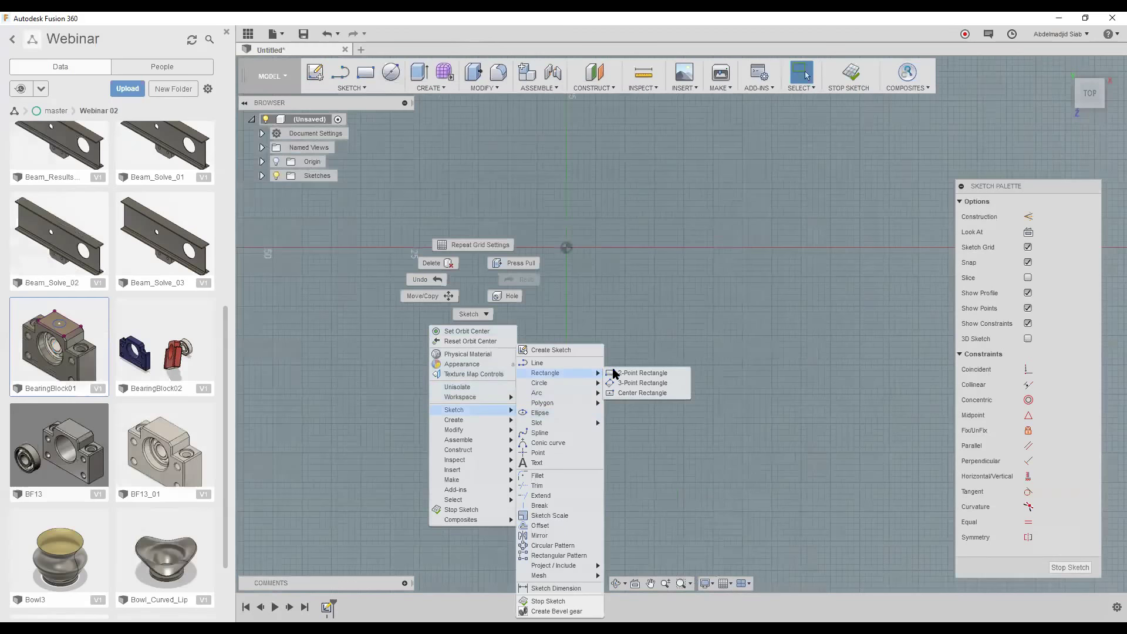
click(617, 369)
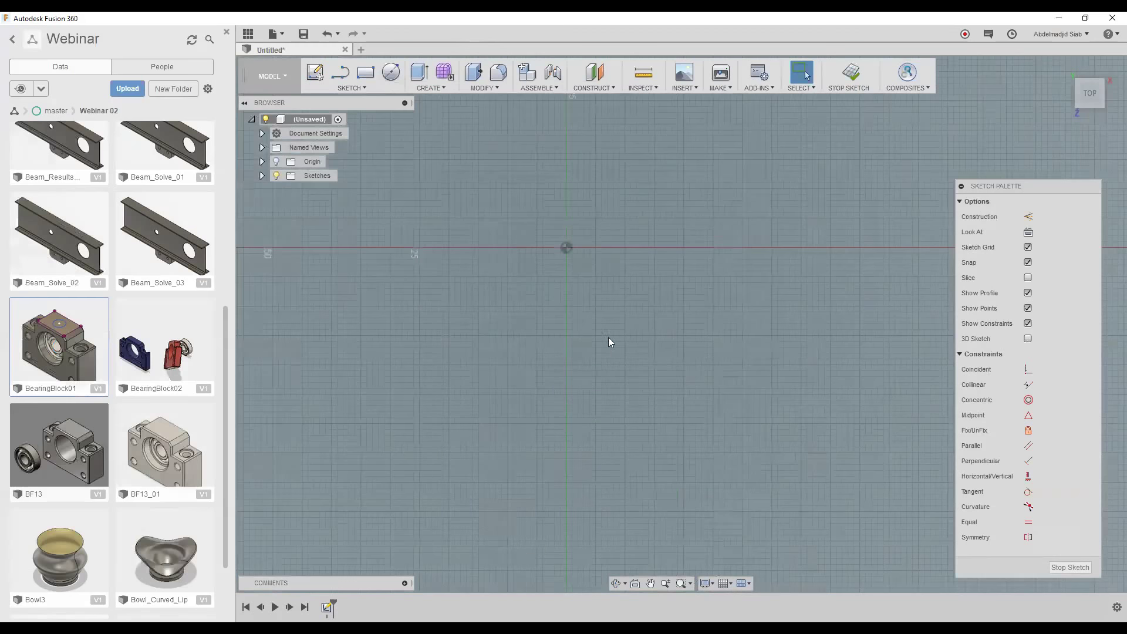
- Draw a rectangle 120 mm wide and 80 mm tall from the sketch origin
click(566, 248)
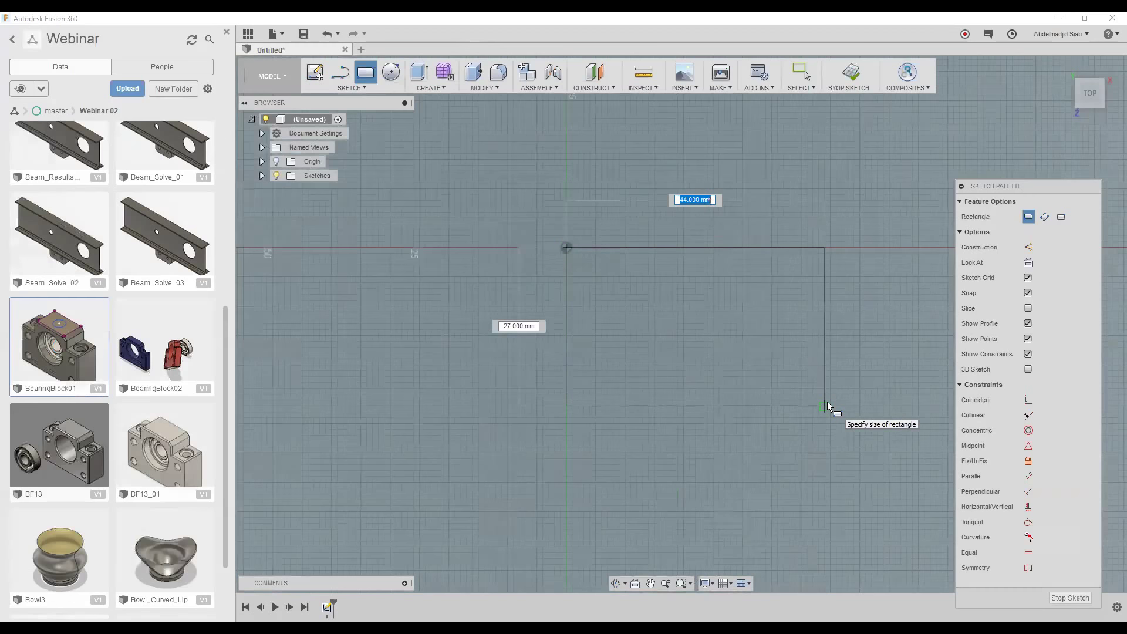
text(12)
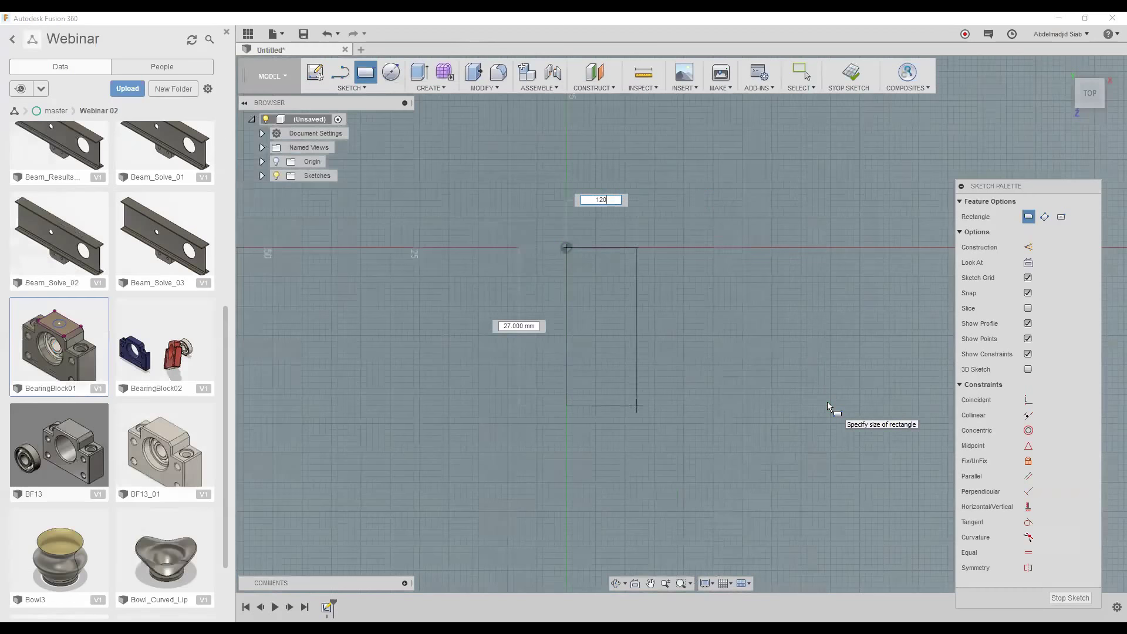
text(0)
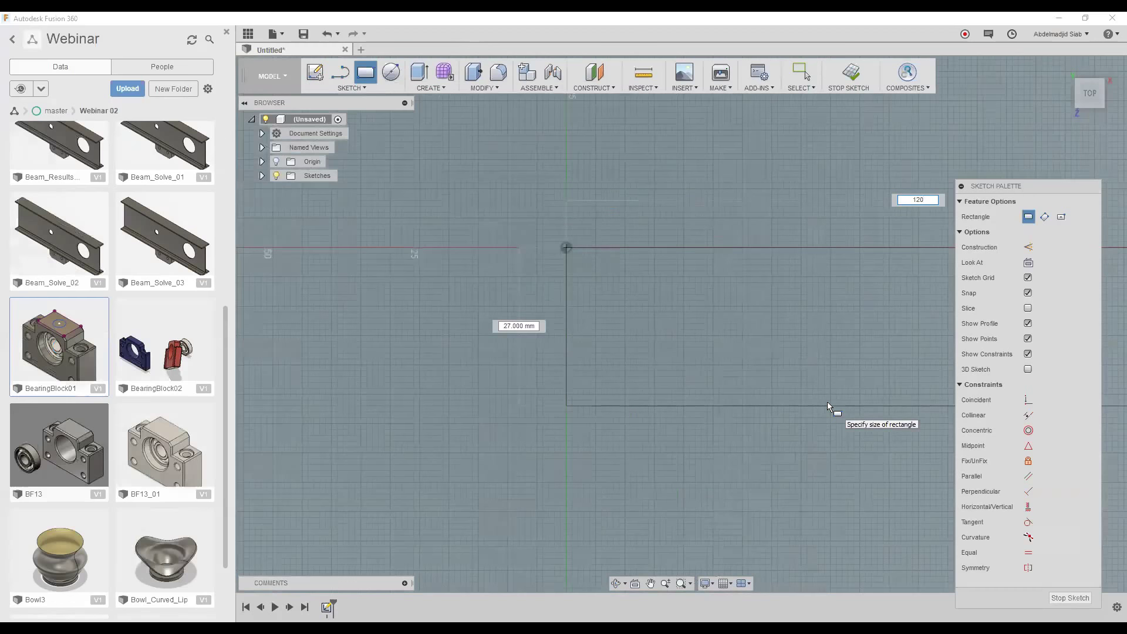
key(Tab)
text(80)
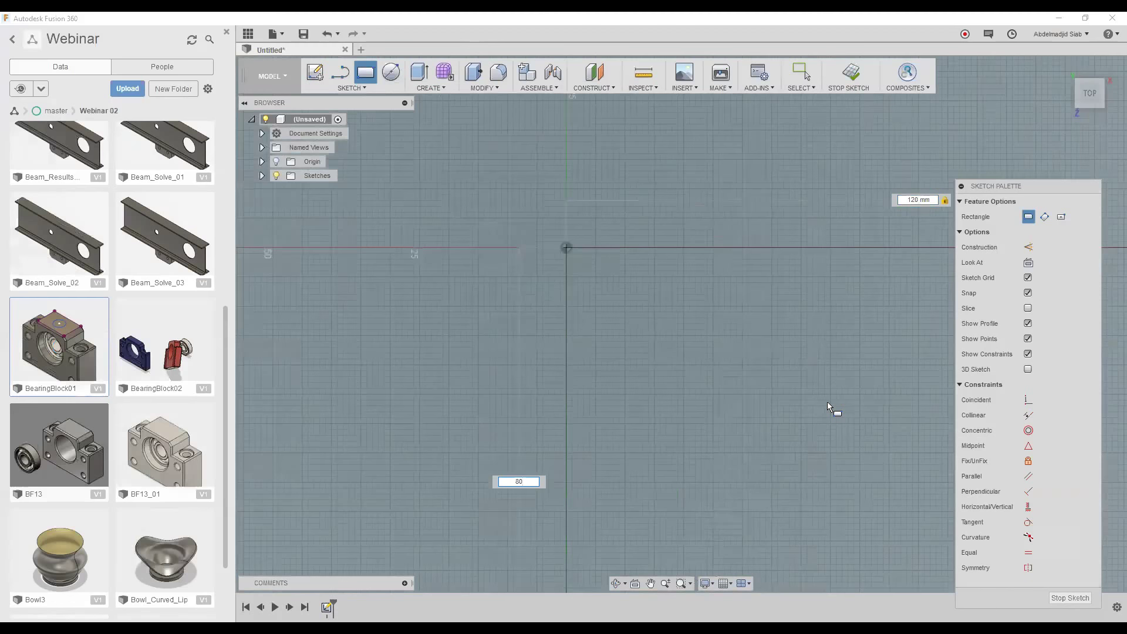
key(Tab)
scroll(629, 349, down, 5)
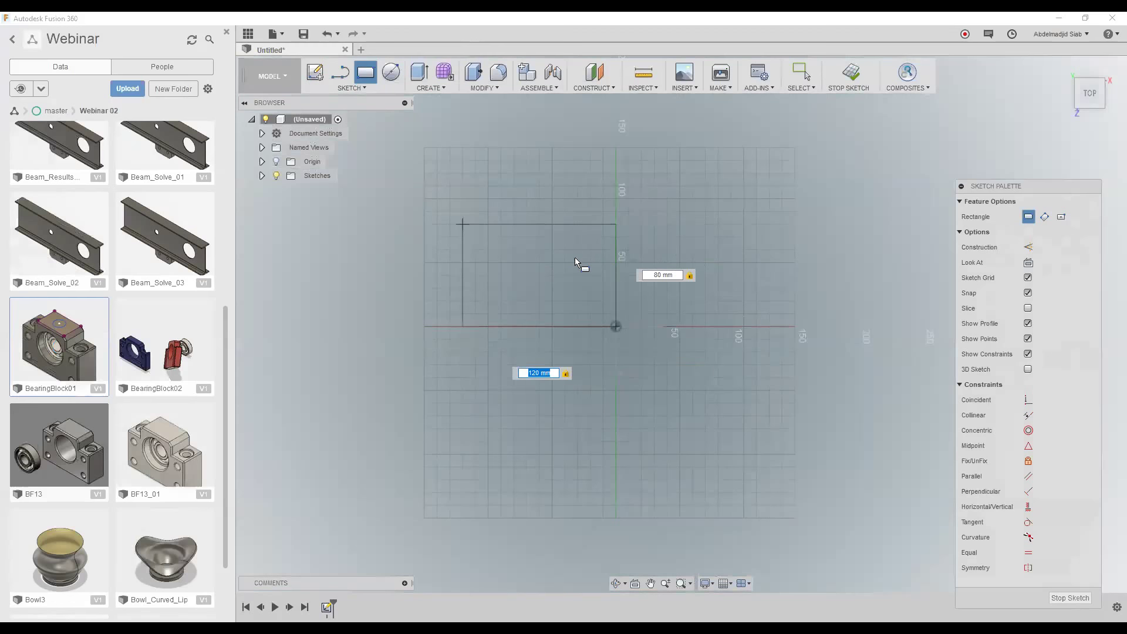
click(770, 224)
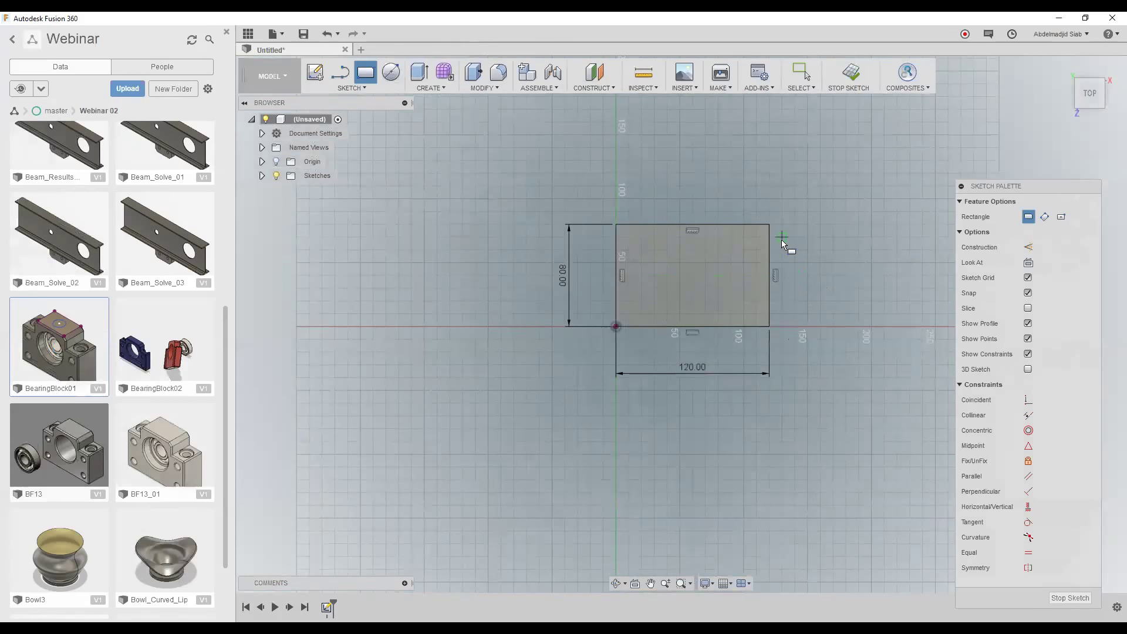
scroll(781, 240, up, 2)
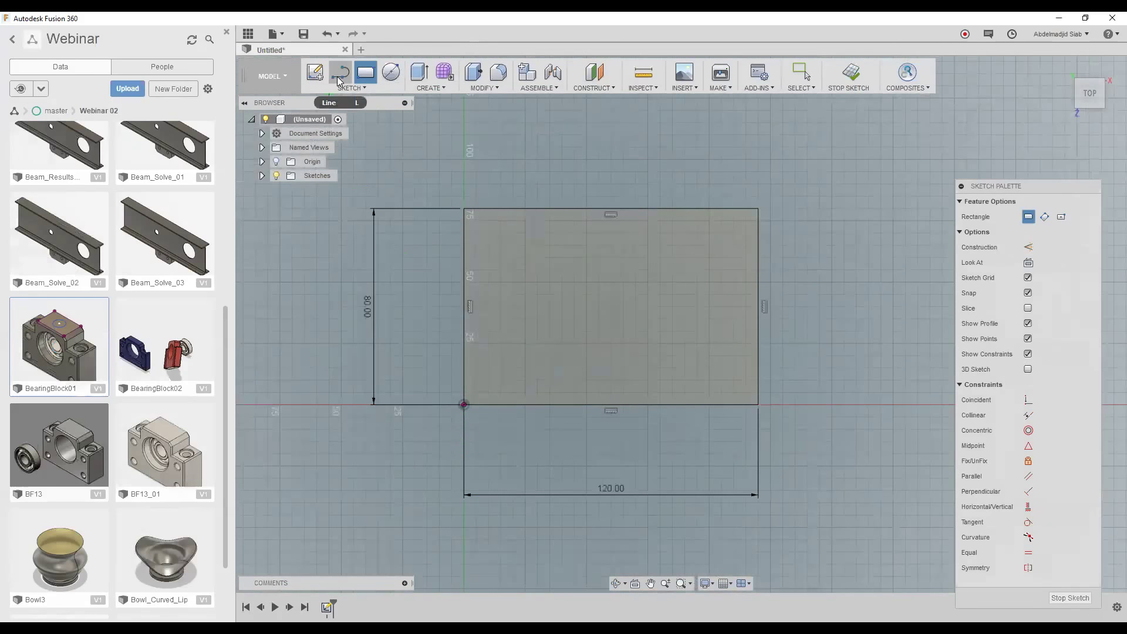
- Draw a single diagonal line inside the rectangle
click(340, 80)
click(524, 282)
click(611, 356)
key(Escape)
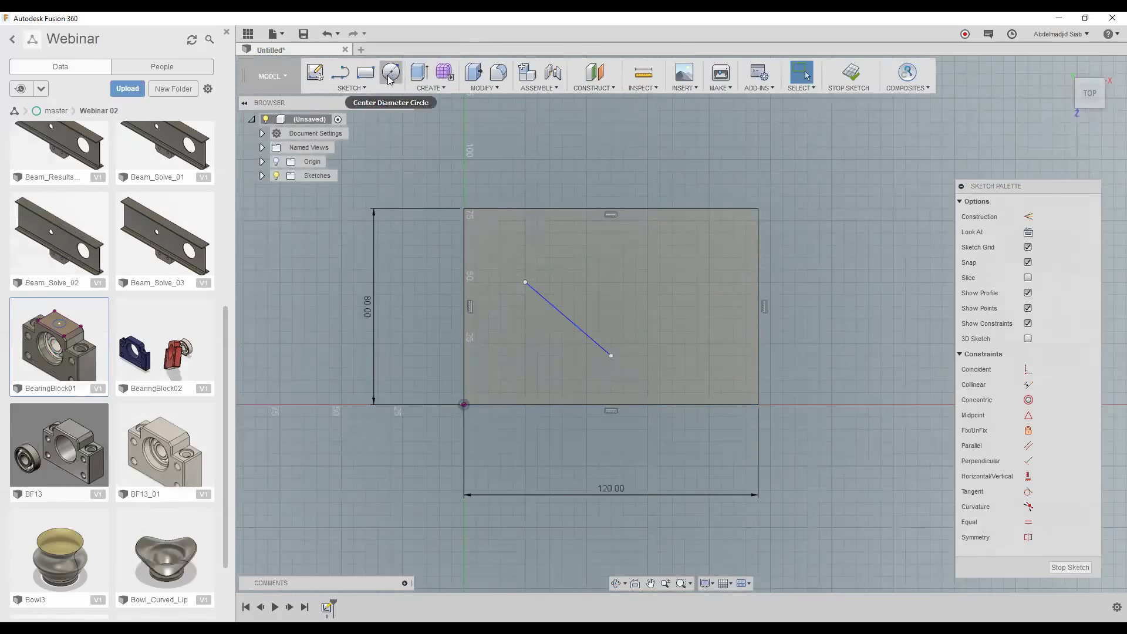
- Add a circle to the upper right of the diagonal line
click(672, 282)
click(679, 320)
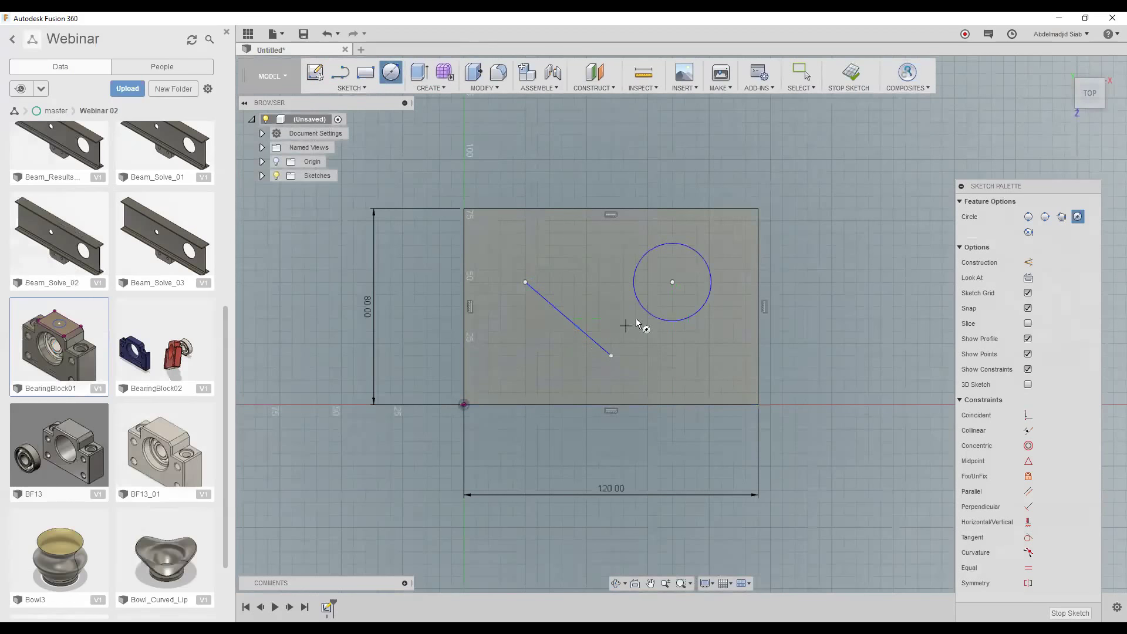
key(Escape)
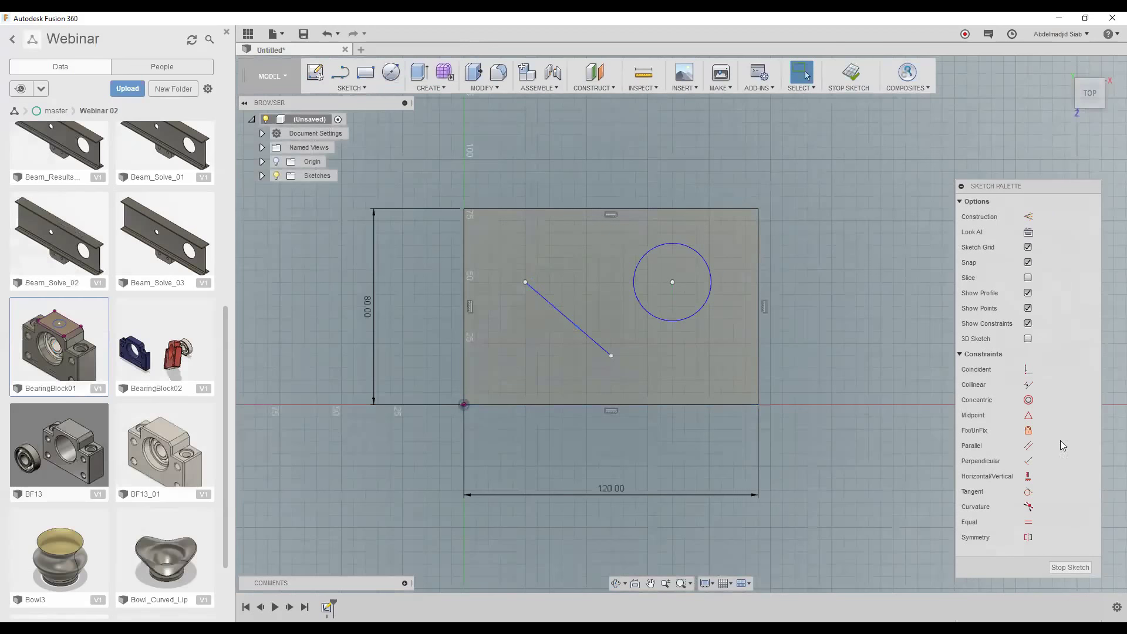
- Make the diagonal line tangent to the circle
click(1028, 491)
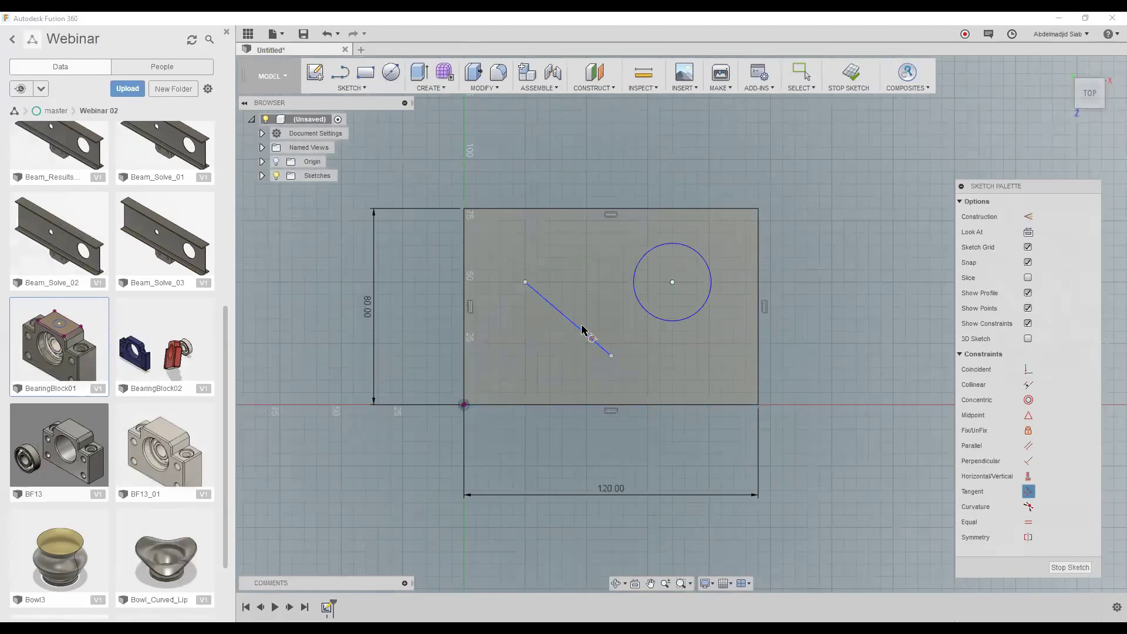
click(578, 330)
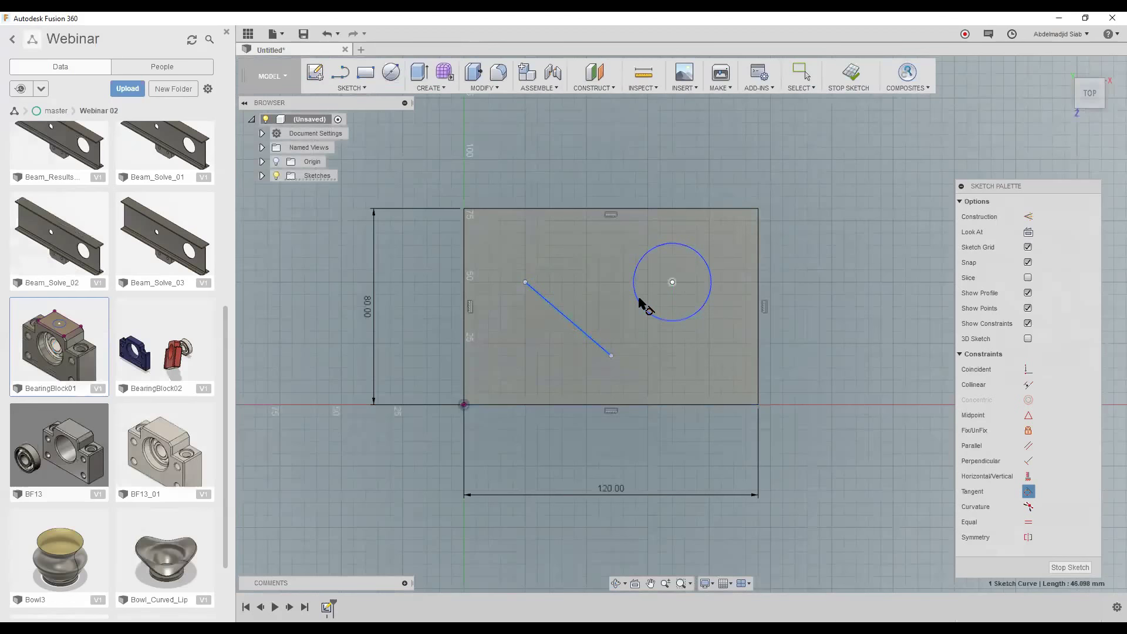
click(638, 302)
key(Escape)
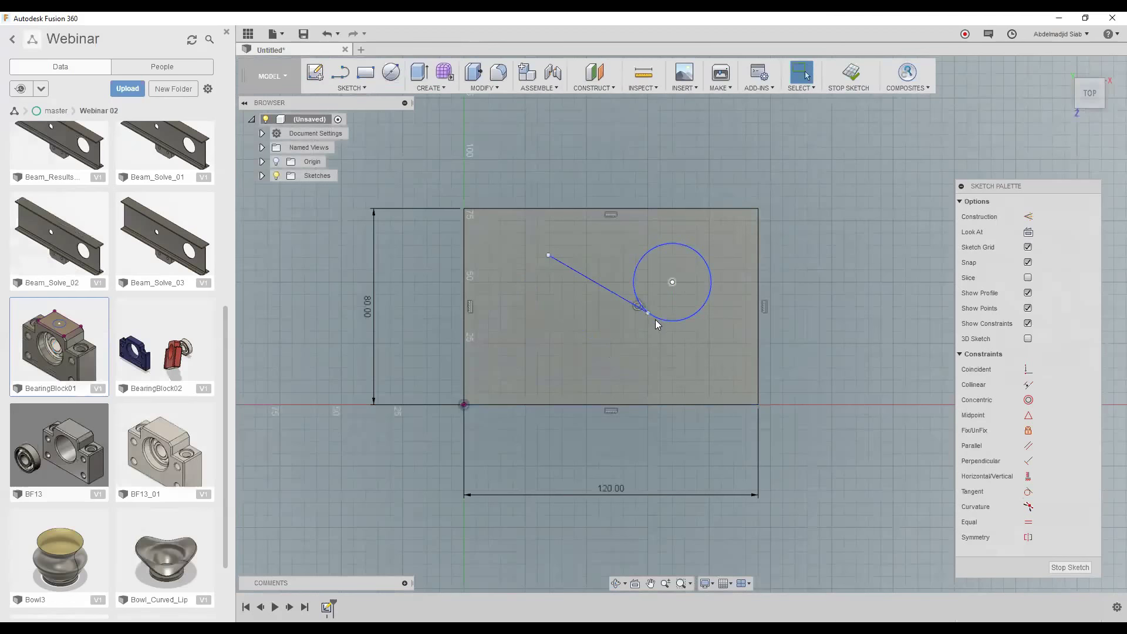
- Drag the line's free endpoint down and to the left
scroll(671, 302, up, 1)
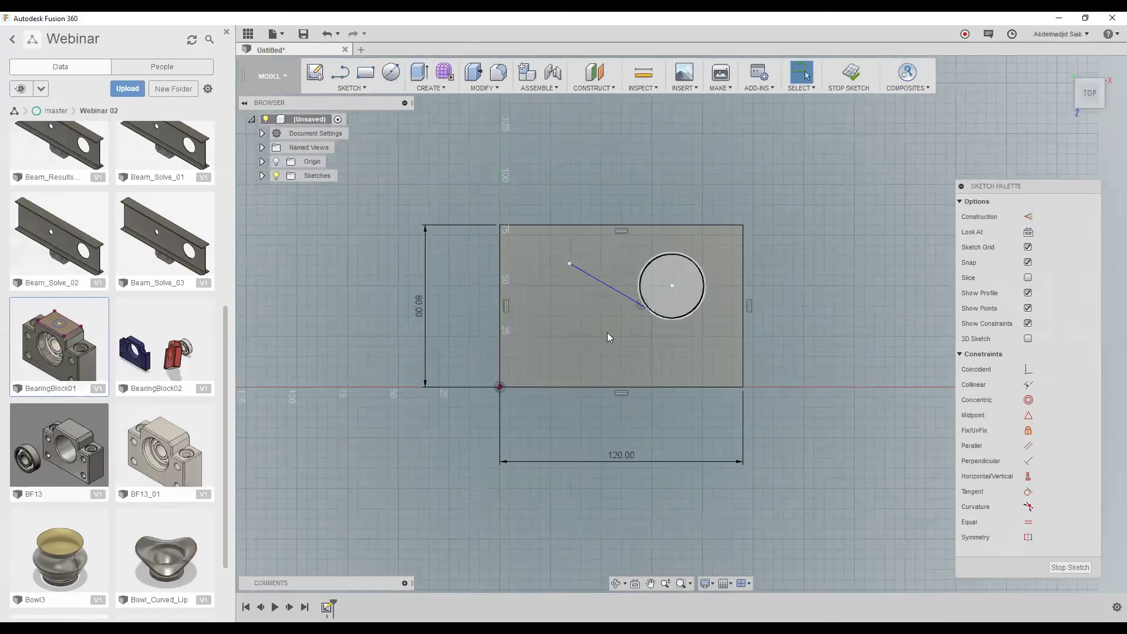
scroll(657, 377, up, 4)
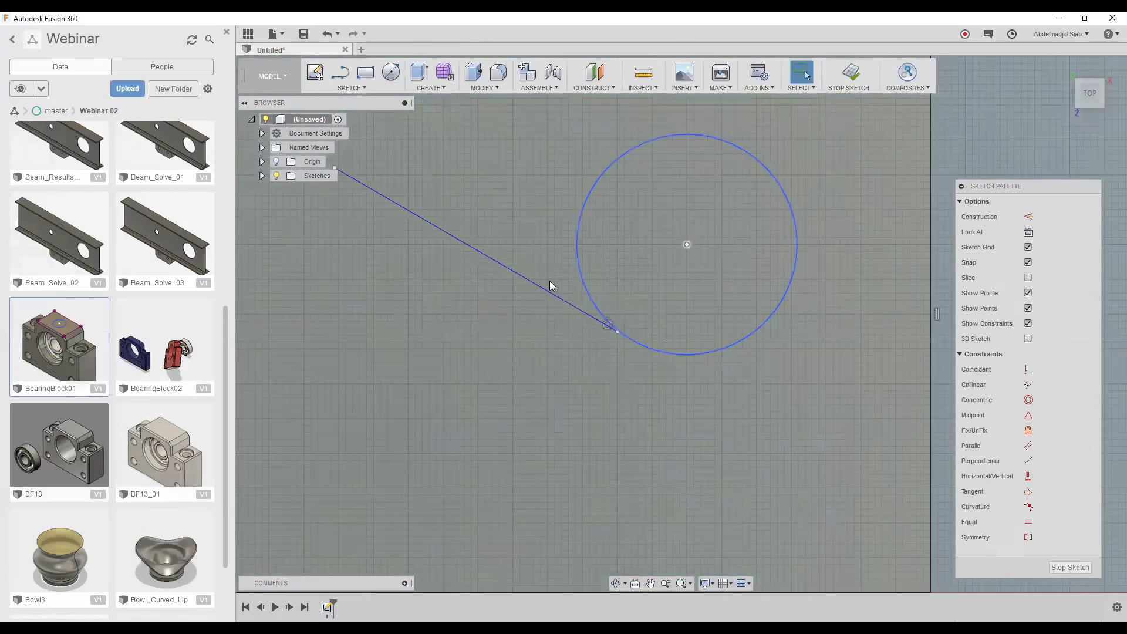
scroll(549, 286, down, 3)
click(529, 275)
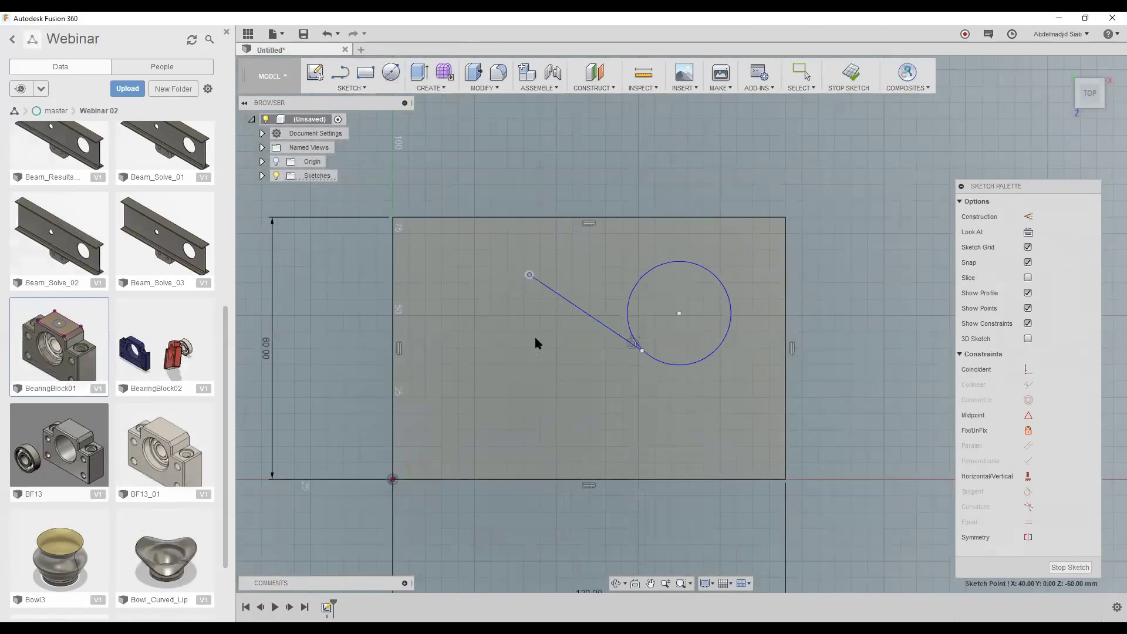
drag(529, 275, 484, 322)
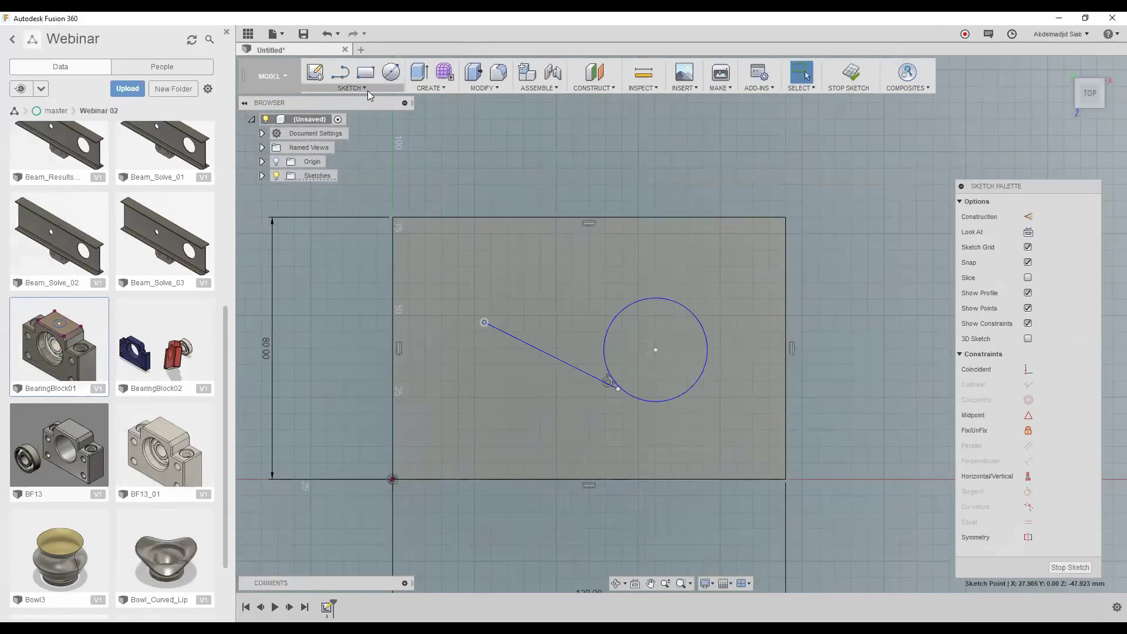
- Pin Sketch Dimension to the sketch shortcuts and start the dimension command
click(367, 90)
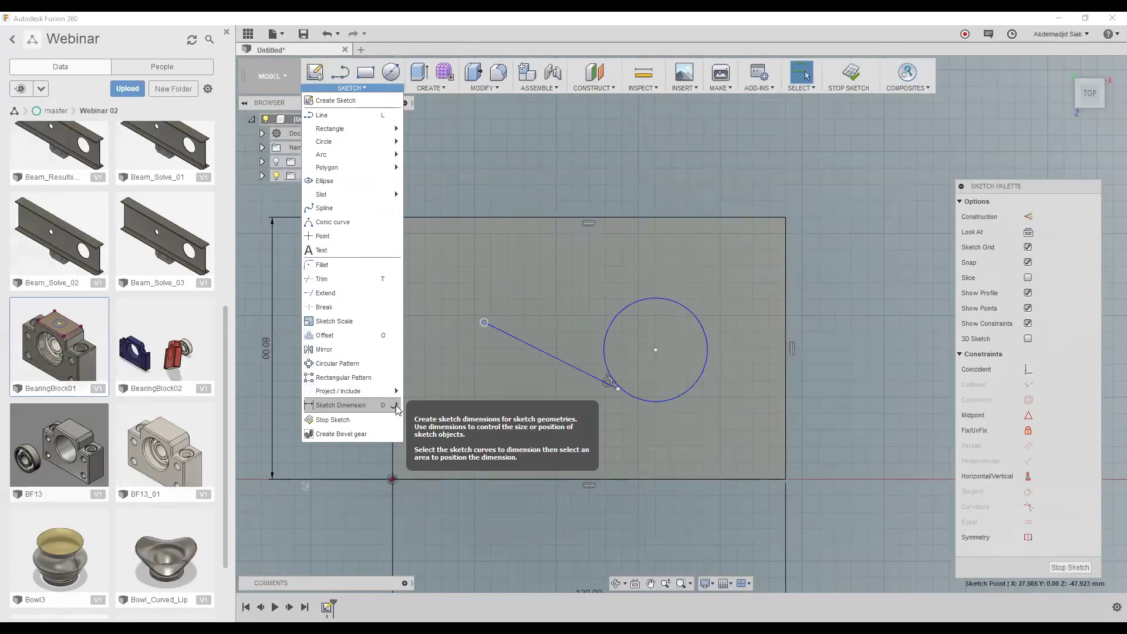
click(396, 406)
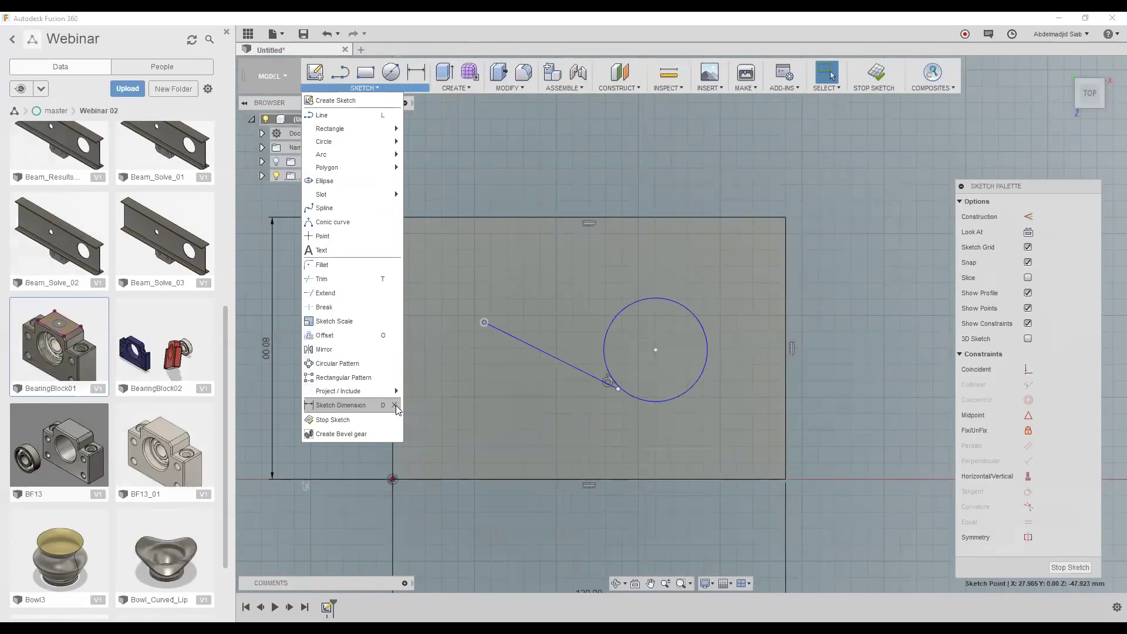
click(420, 82)
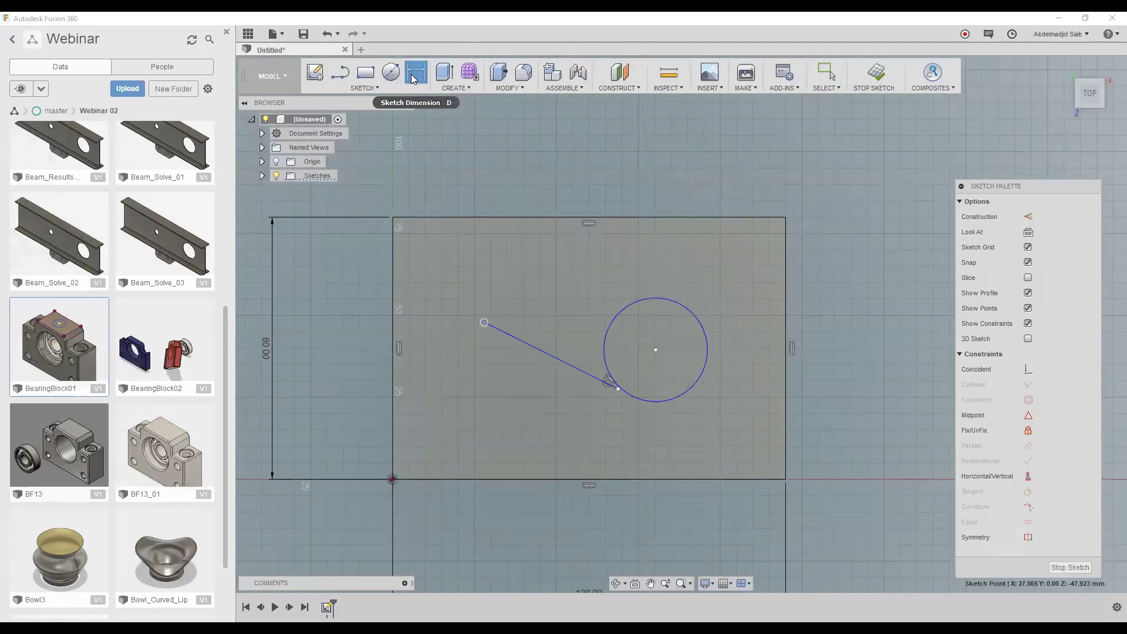
click(411, 90)
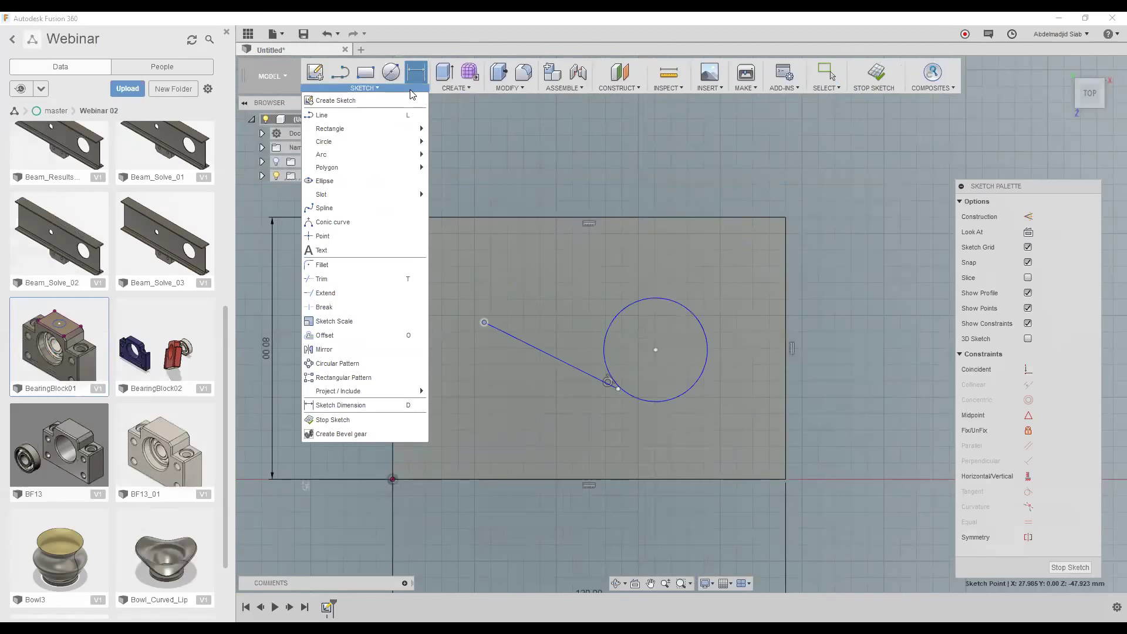
click(415, 71)
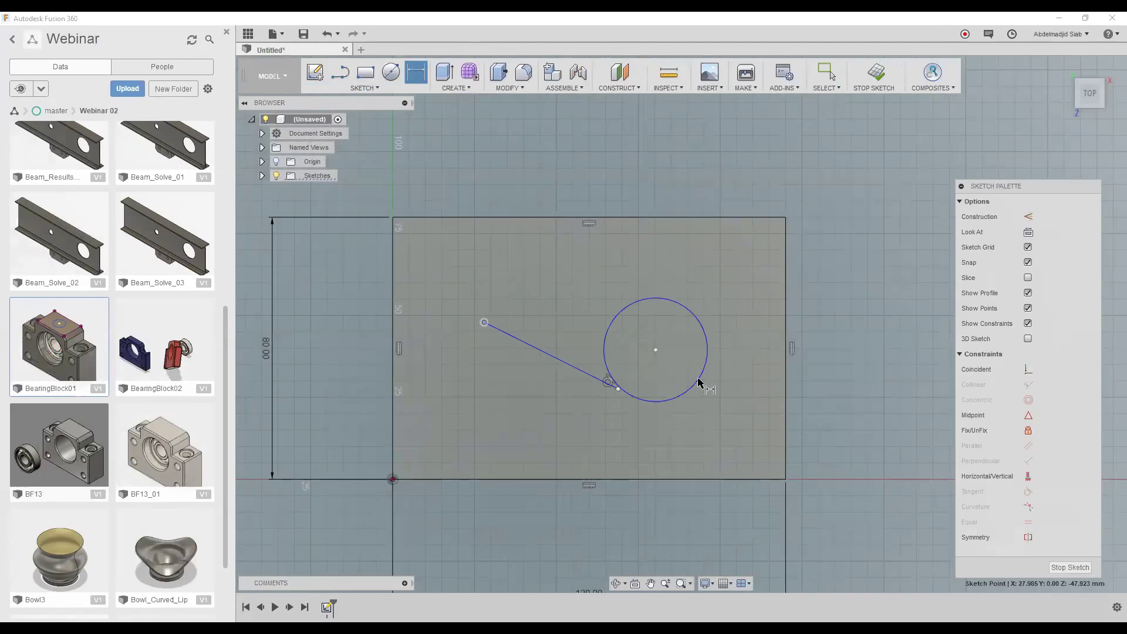
- Cancel a stray distance dimension and restart Sketch Dimension from the canvas menu
click(699, 322)
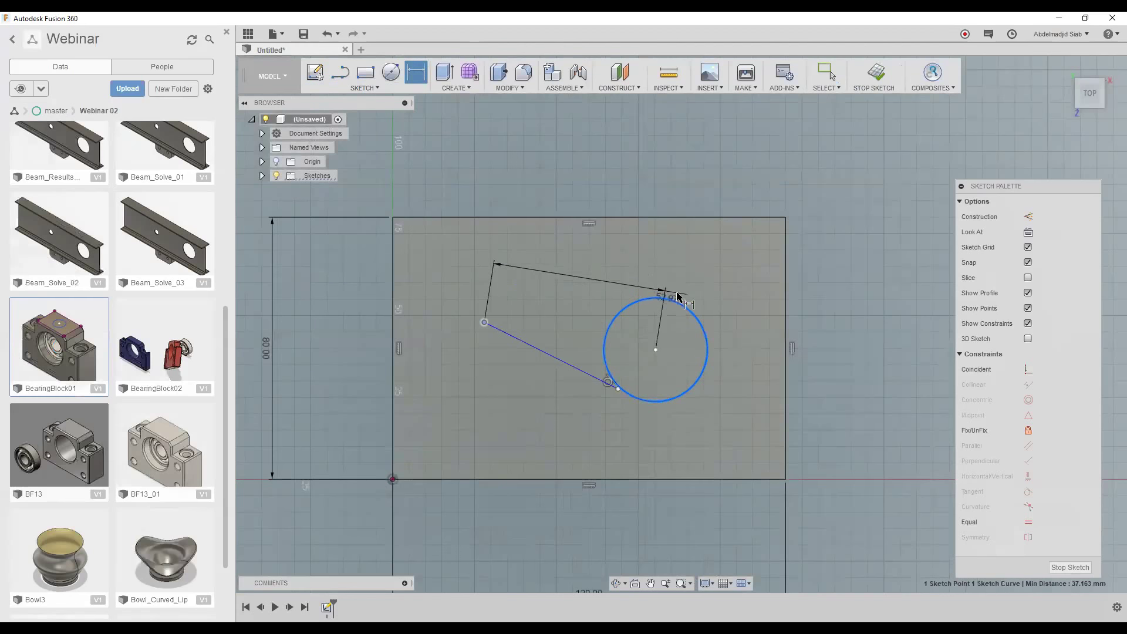
key(Escape)
right_click(488, 169)
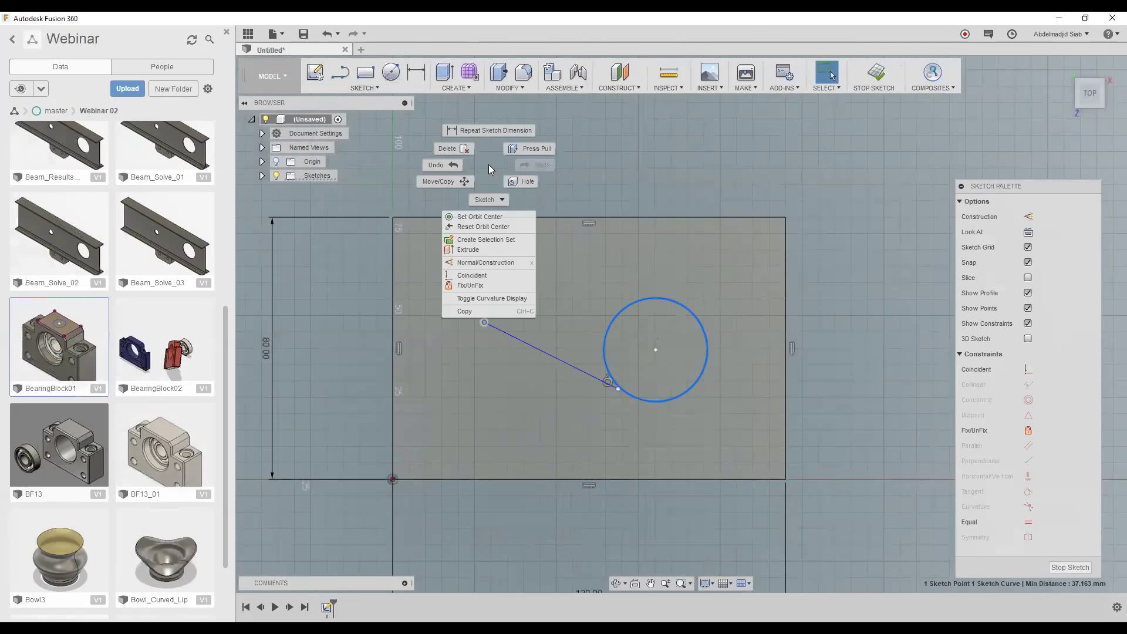
click(489, 101)
key(Escape)
right_click(658, 276)
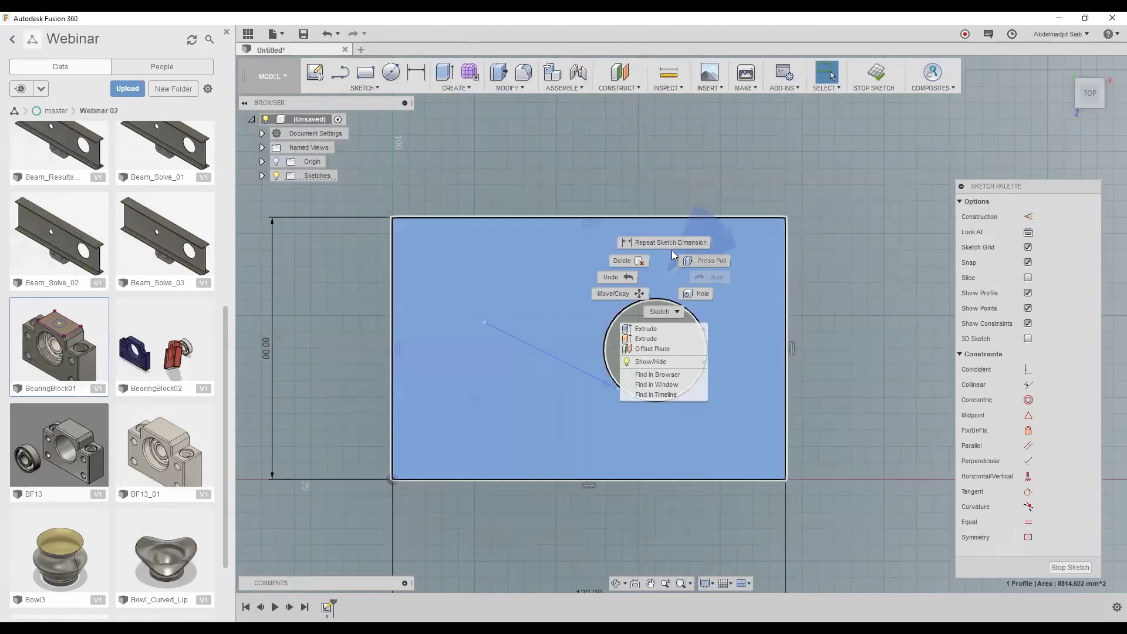
click(667, 243)
- Dimension the circle with a 10 mm diameter
click(686, 308)
click(736, 260)
click(737, 258)
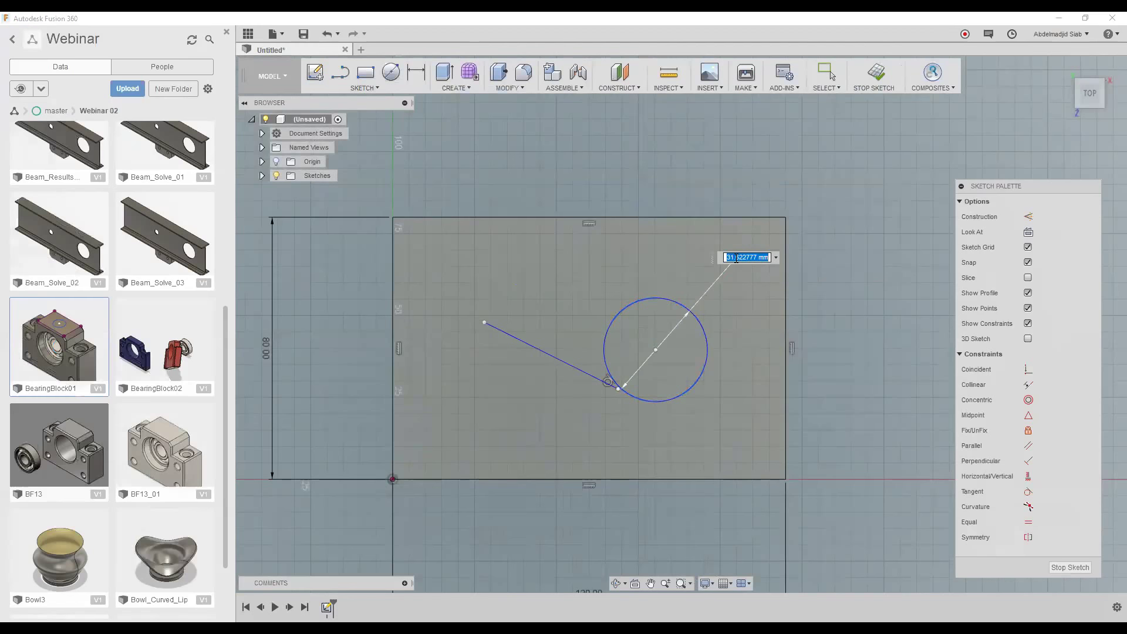
text(10)
key(Return)
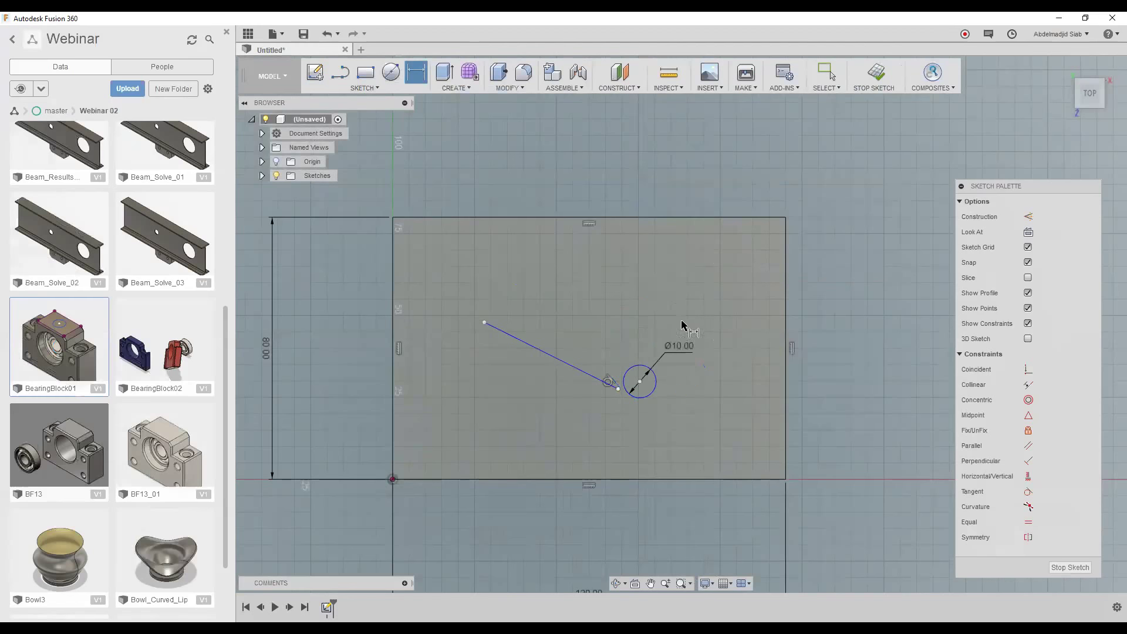
scroll(666, 346, up, 1)
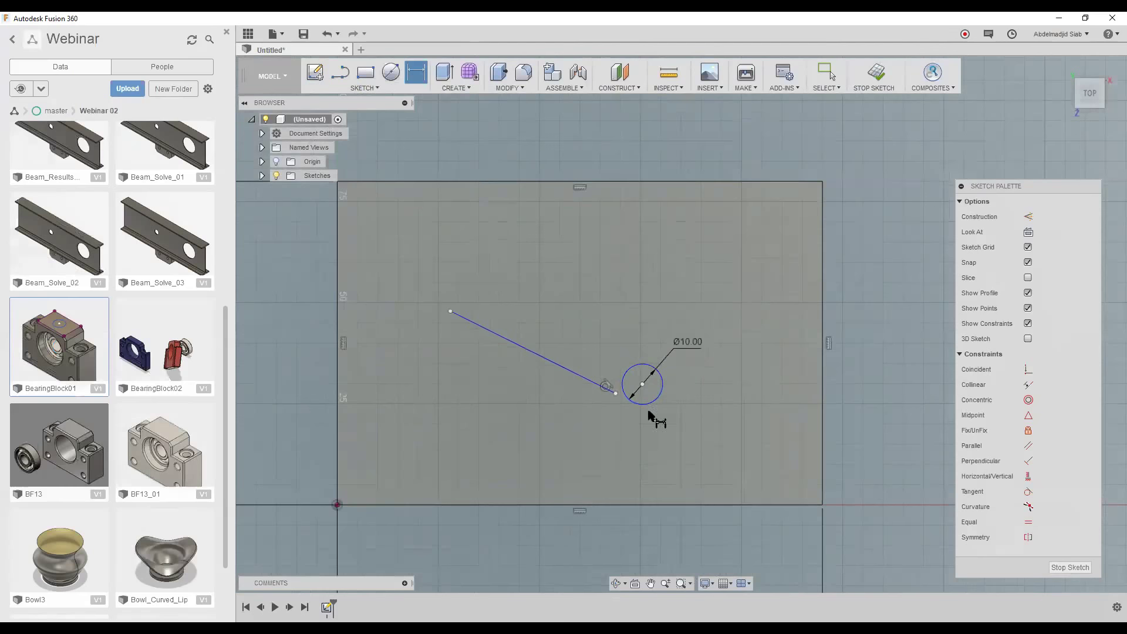
scroll(640, 398, up, 2)
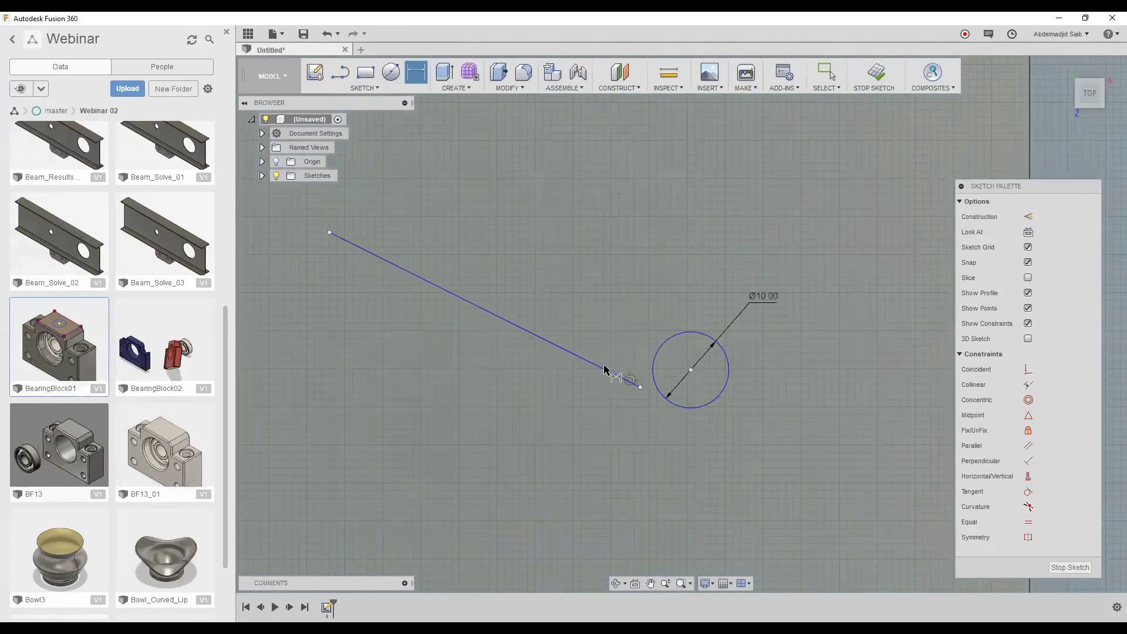
scroll(740, 464, down, 2)
scroll(730, 237, up, 1)
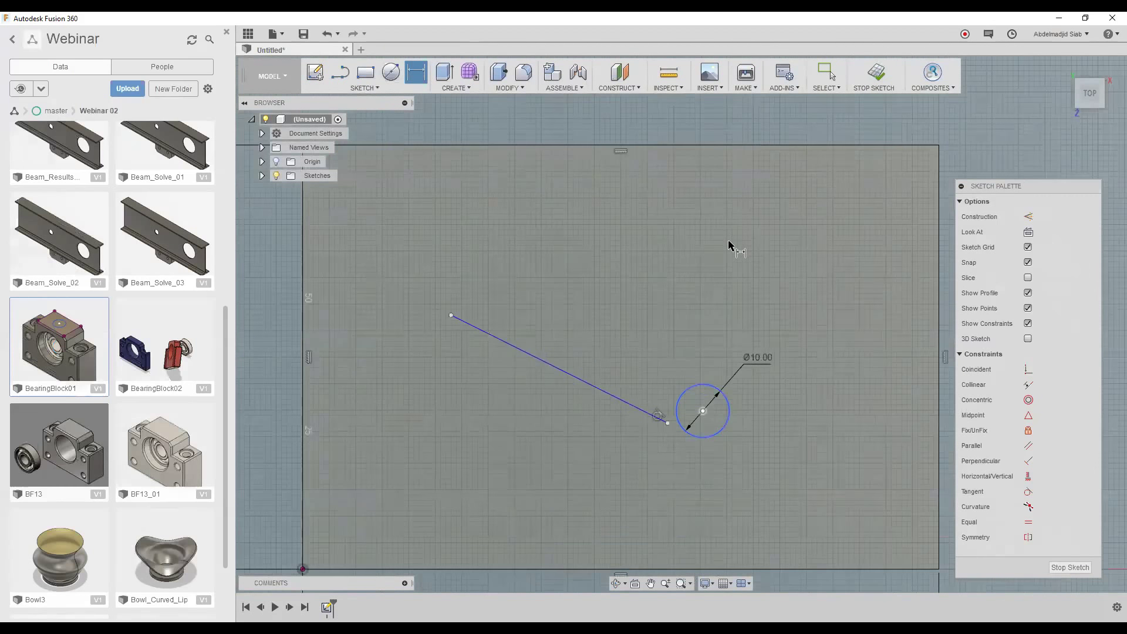
scroll(717, 398, down, 2)
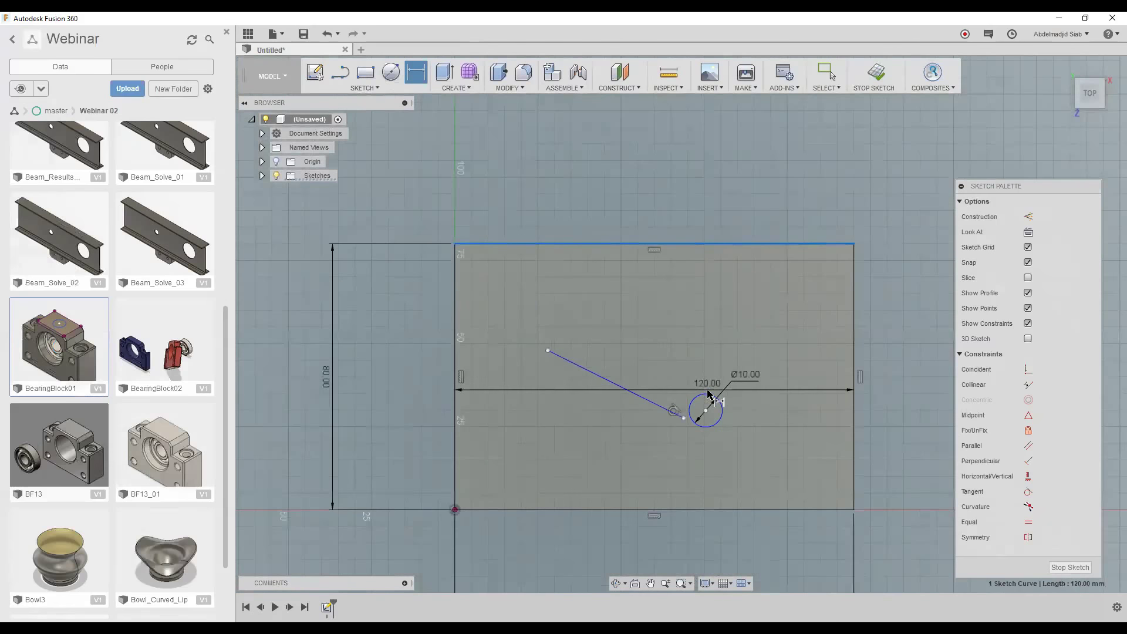
- Dimension the circle centre 20 mm below the rectangle's top edge
click(709, 398)
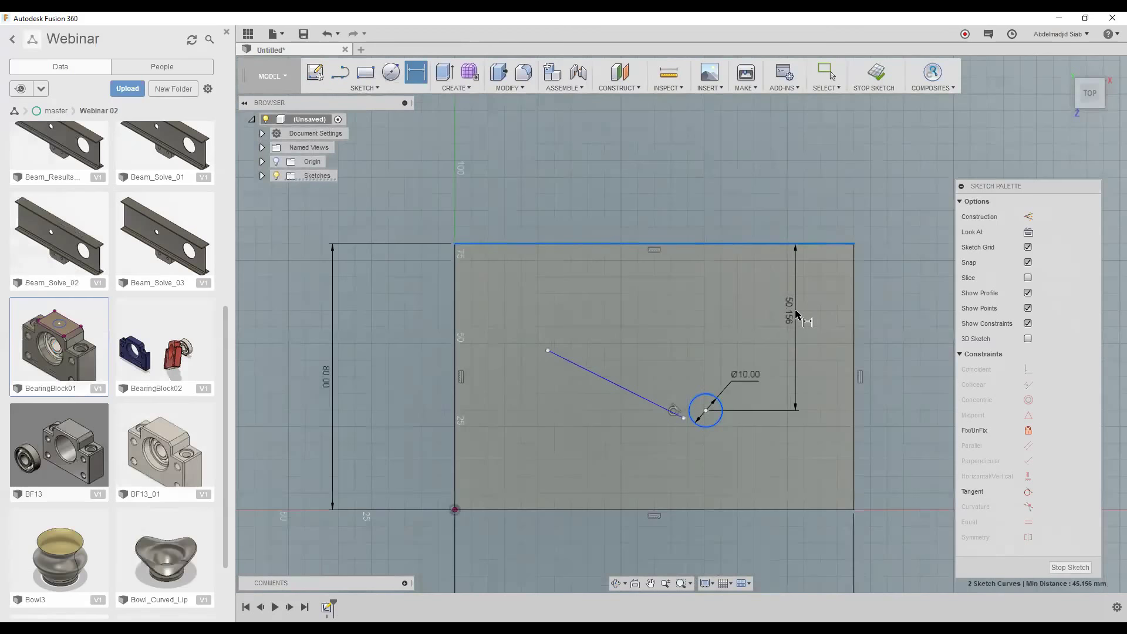
click(796, 315)
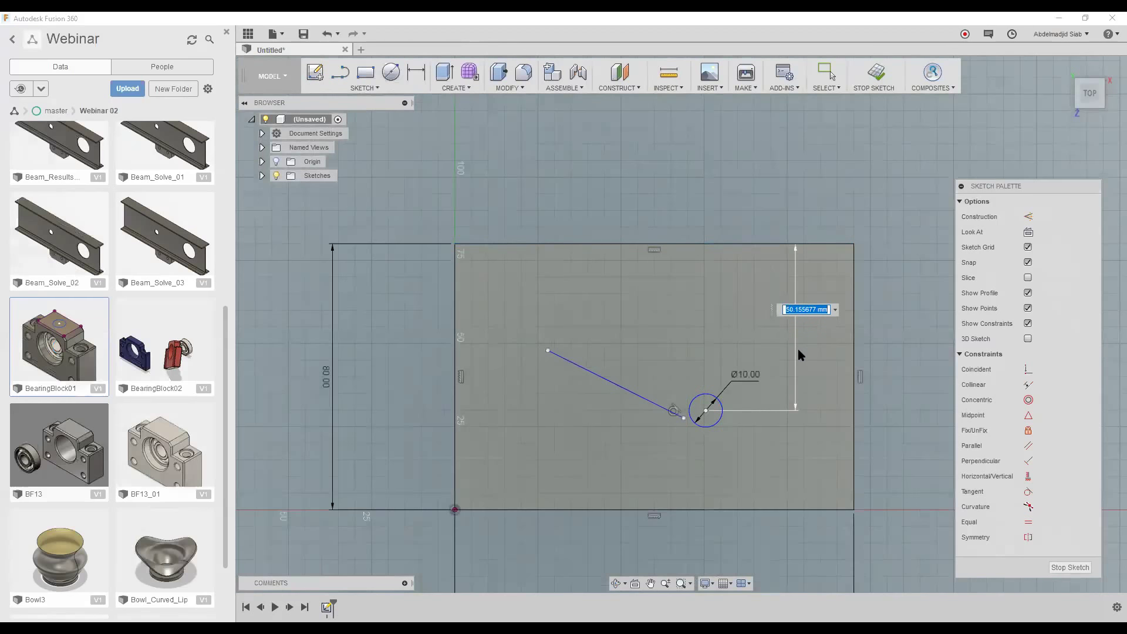
text(20)
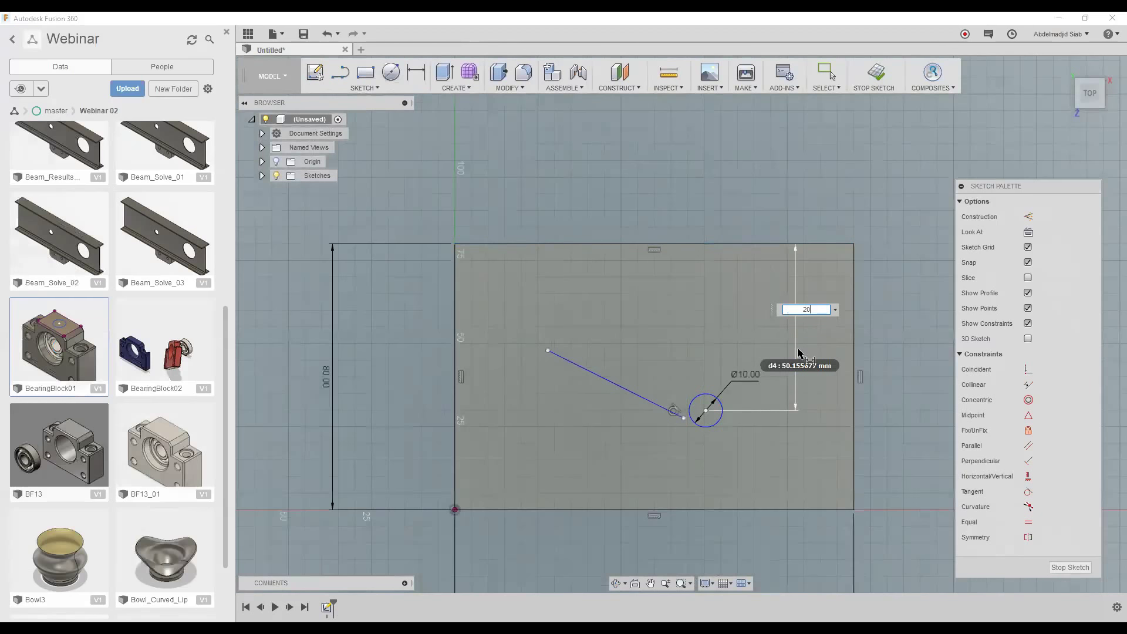
key(Return)
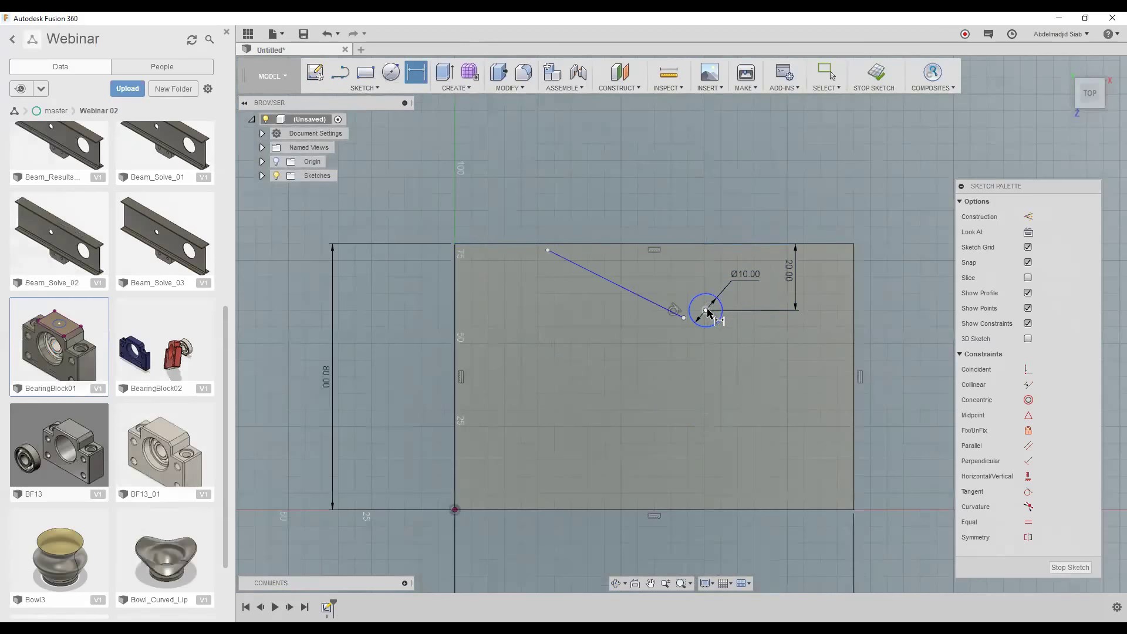
key(Escape)
key(Escape)
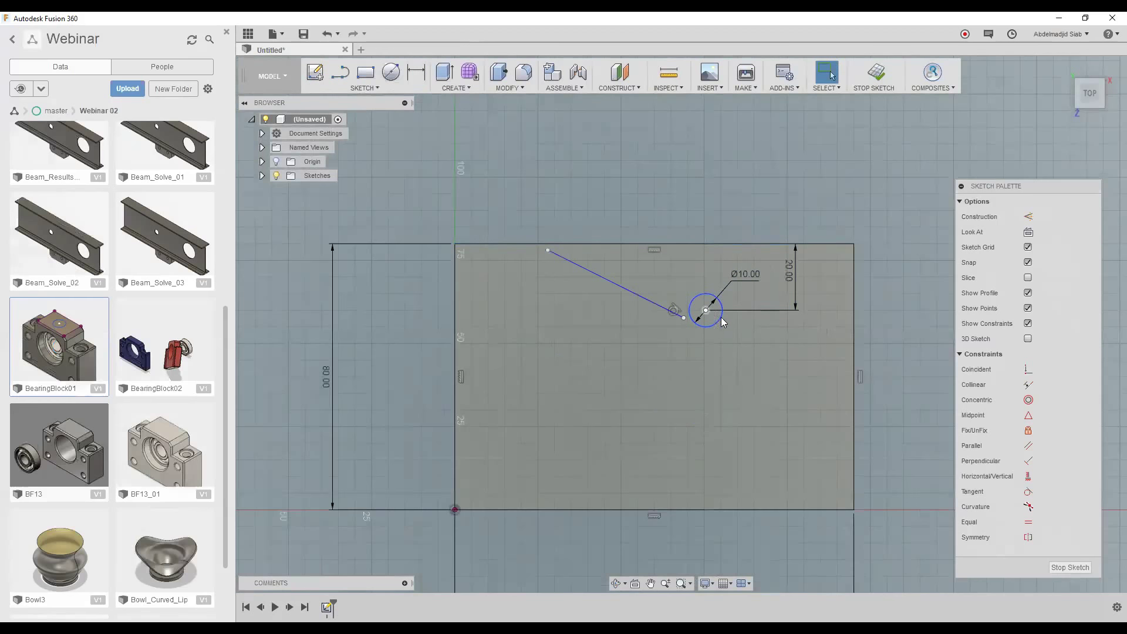
- Place a horizontal dimension from the rectangle's right edge to the circle centre
right_click(525, 177)
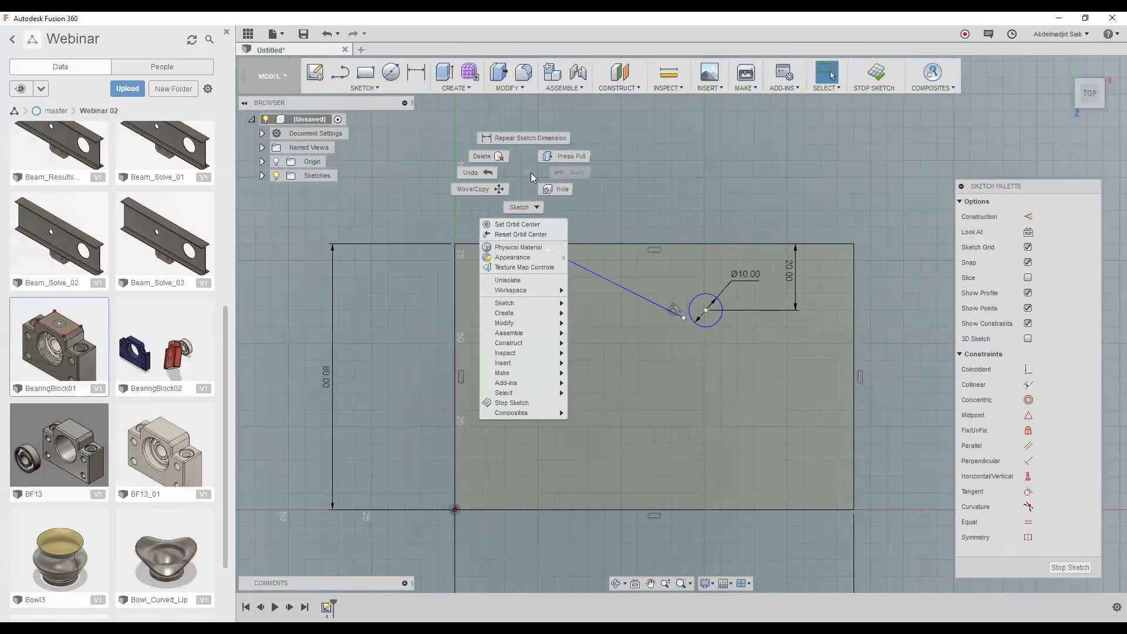
click(536, 142)
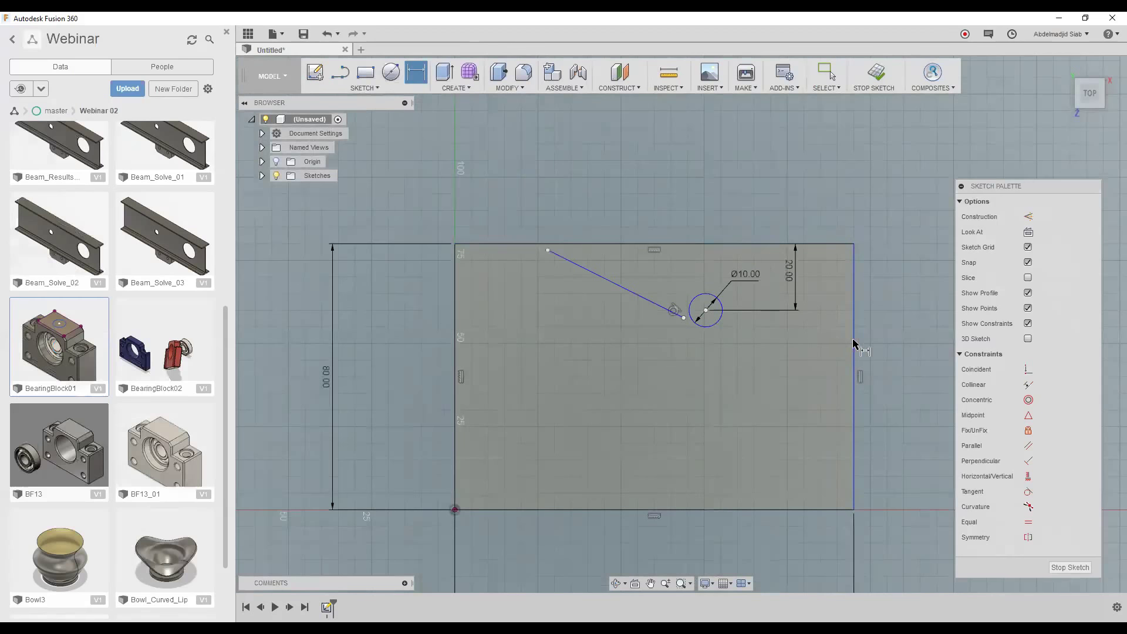
key(Escape)
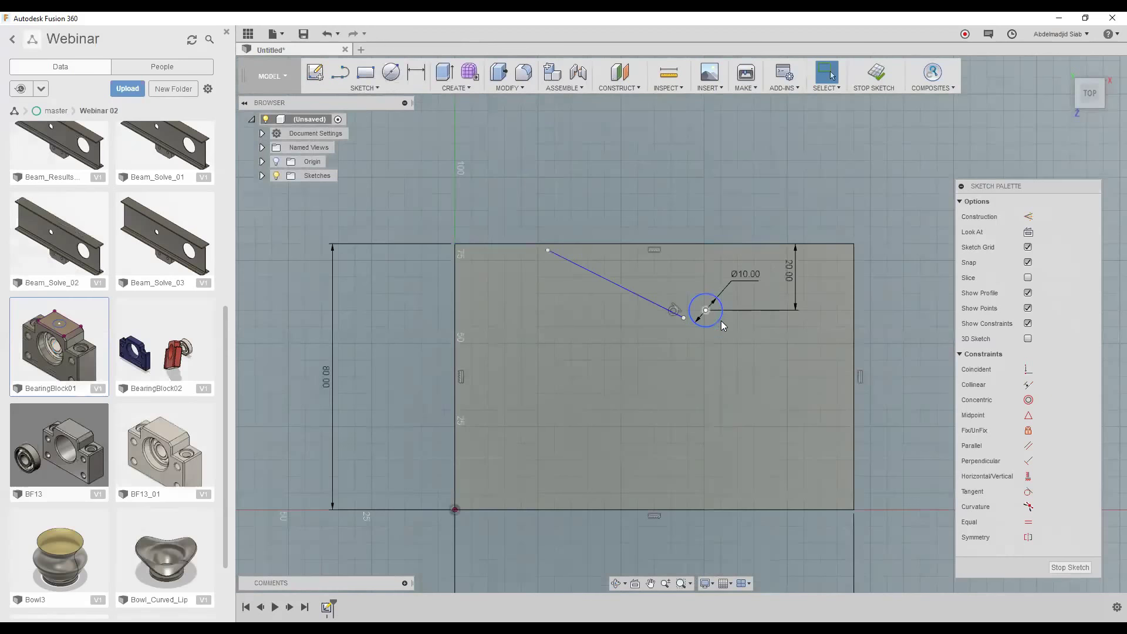
click(721, 323)
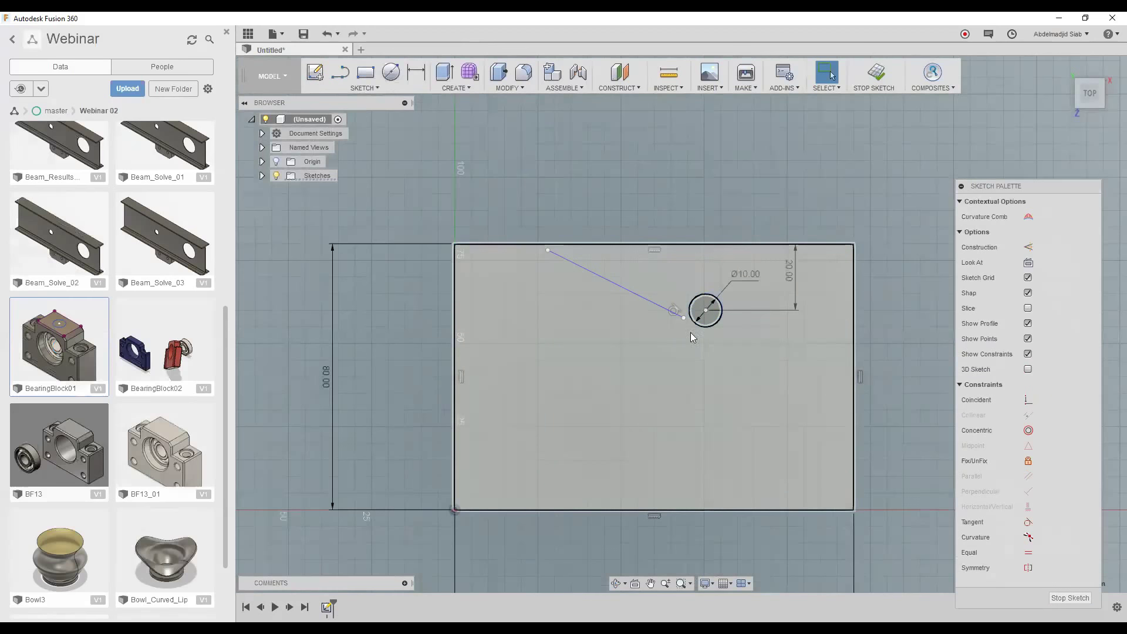
click(855, 320)
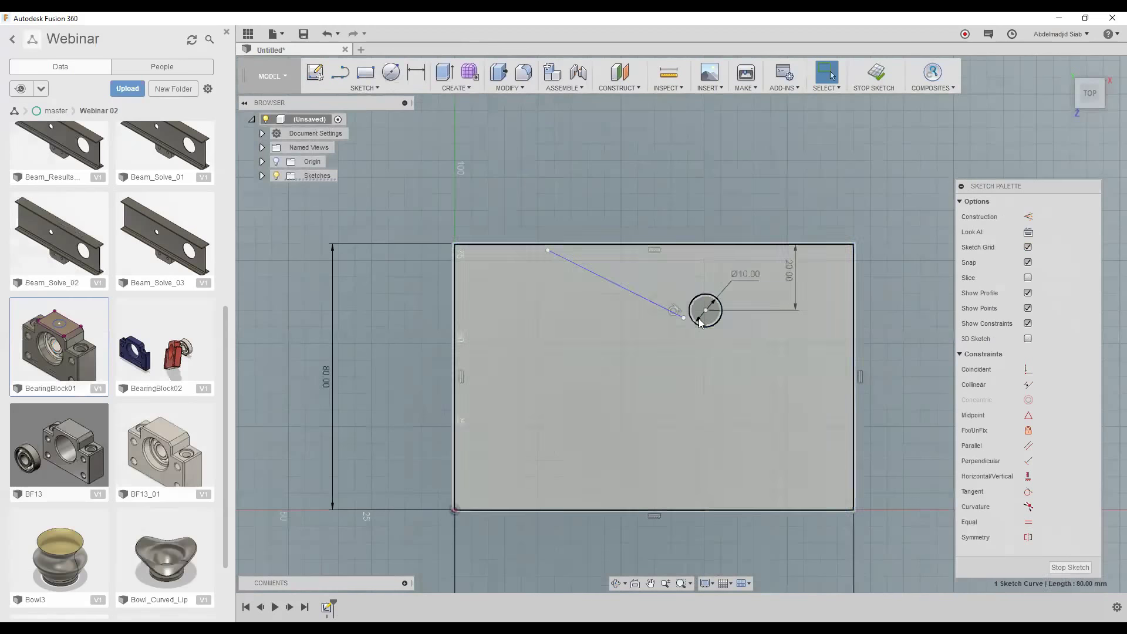
click(427, 81)
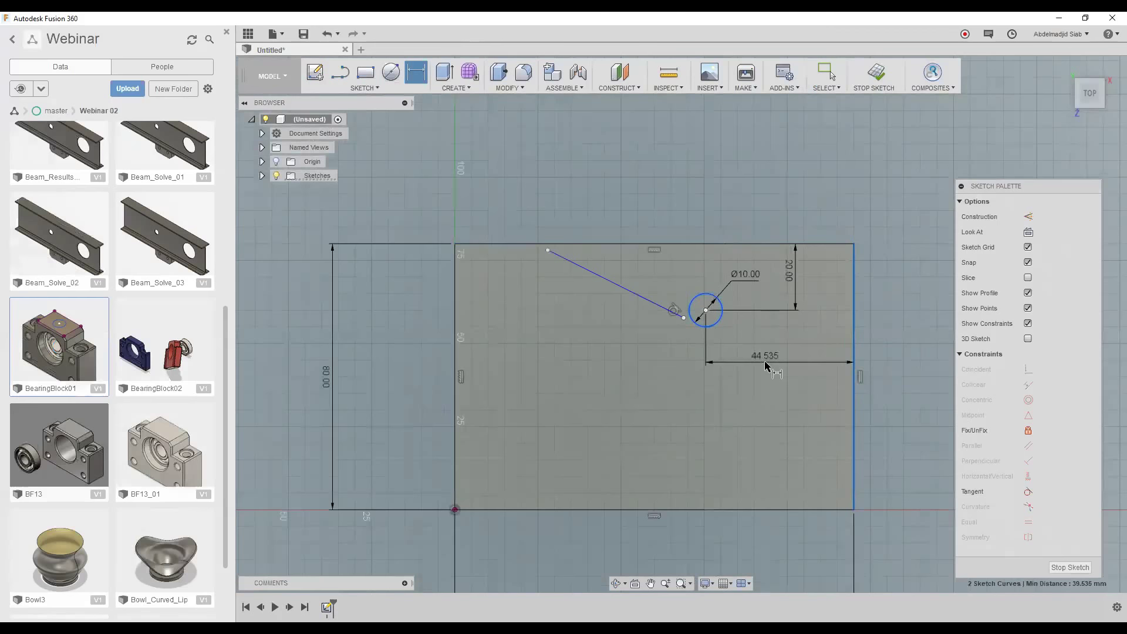
click(766, 365)
- Set the circle centre 25 mm from the rectangle's right edge
text(25)
key(Return)
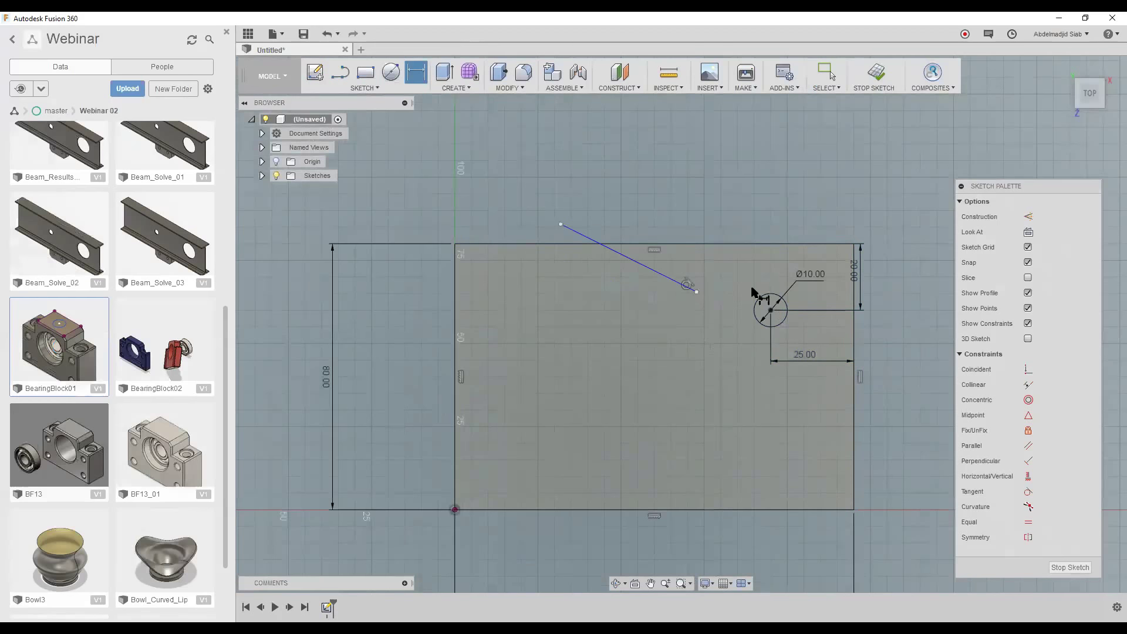
key(Escape)
- Drag the slanted line's end toward the bottom of the circle
scroll(666, 308, up, 2)
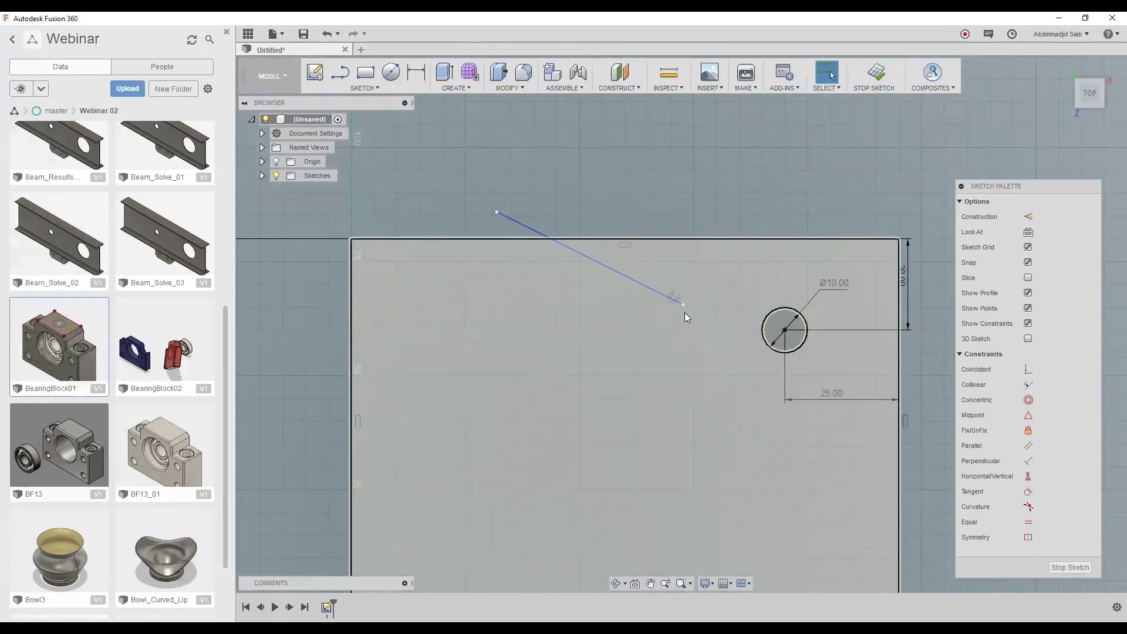
key(l)
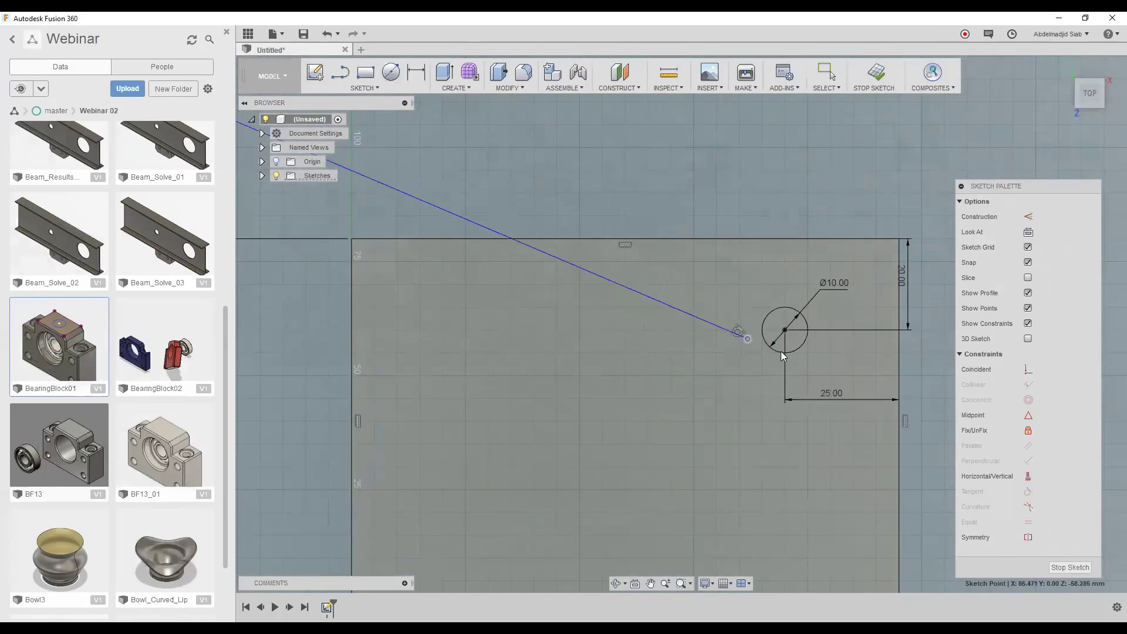
key(Escape)
scroll(755, 384, down, 3)
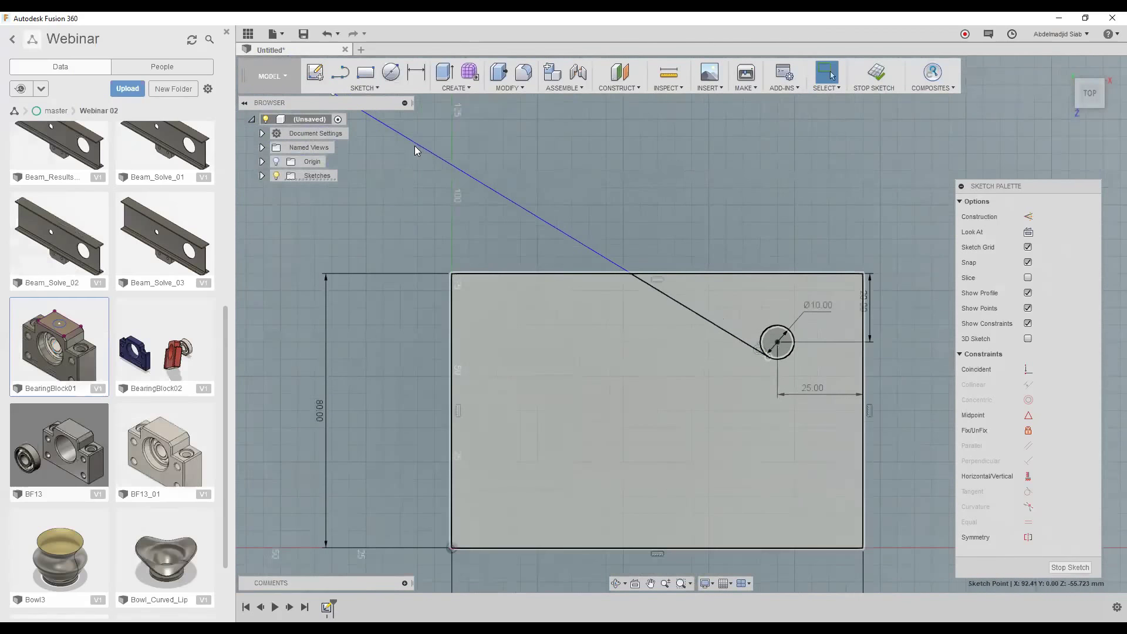
click(695, 414)
key(Escape)
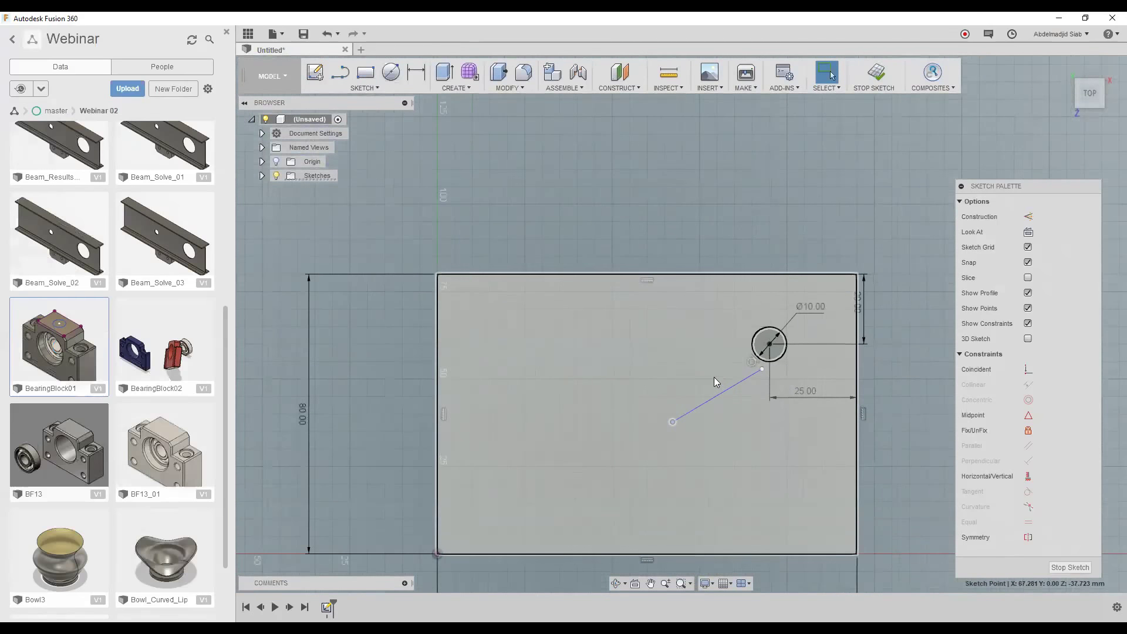
scroll(707, 375, up, 5)
mouse_move(701, 374)
mouse_down()
mouse_move(758, 330)
mouse_move(716, 350)
mouse_move(612, 308)
mouse_move(914, 419)
mouse_up()
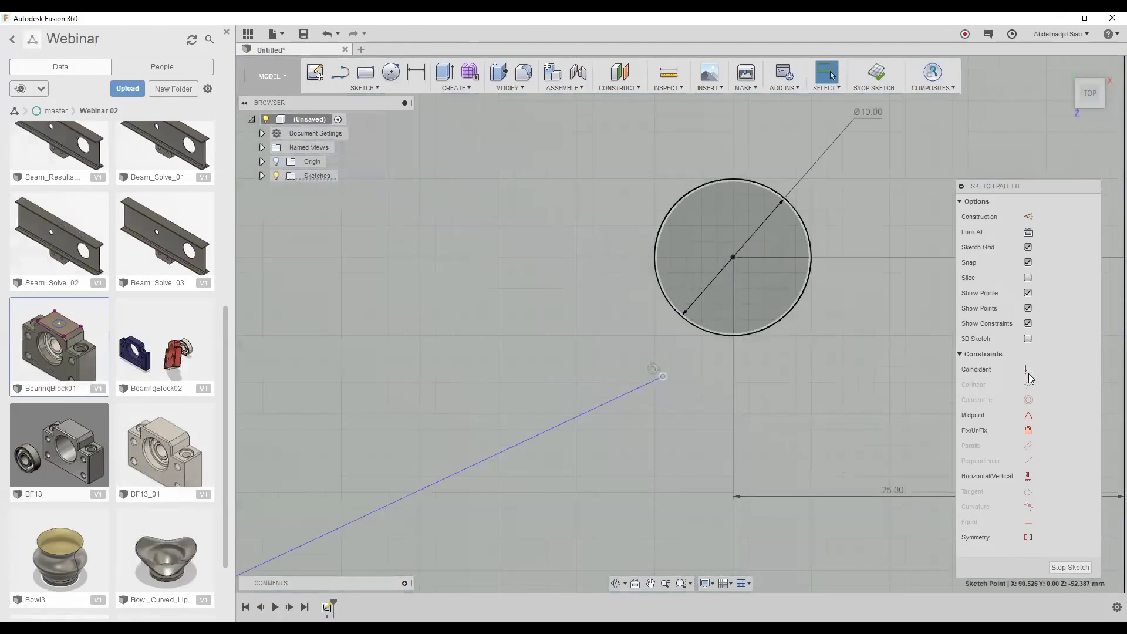
- Make the line's endpoint coincident with the Ø10 circle
click(1028, 371)
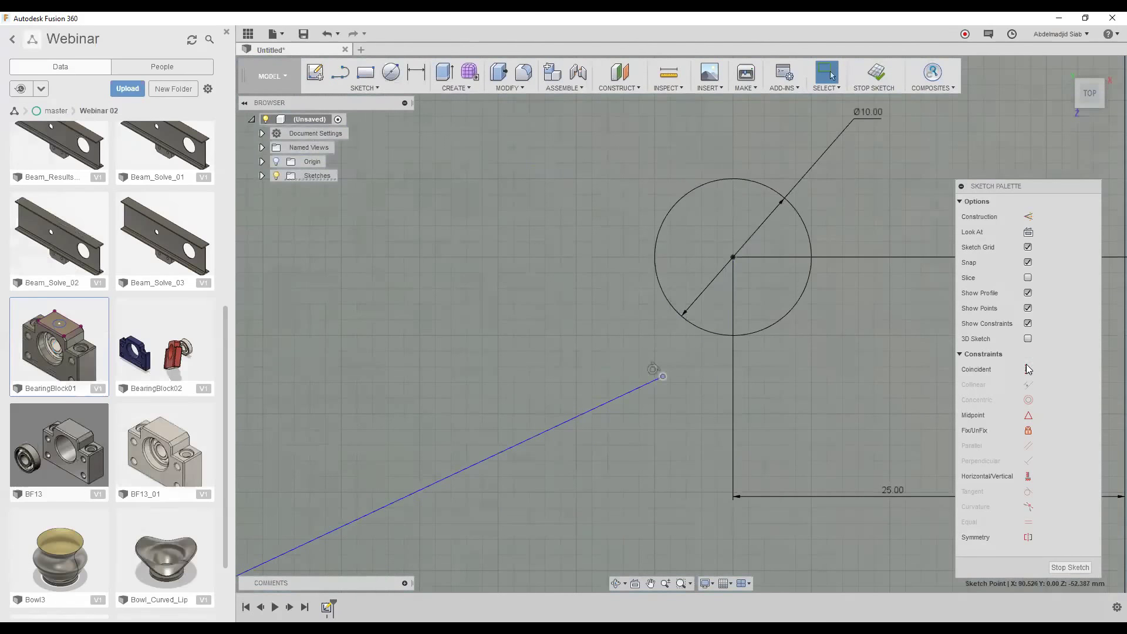
click(666, 381)
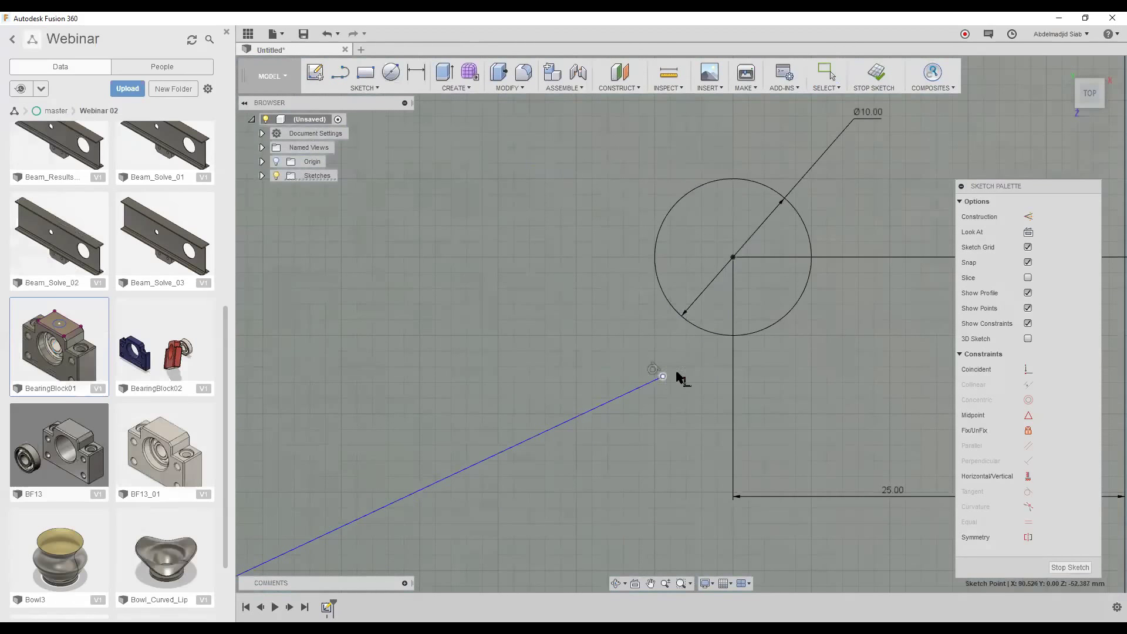
click(774, 331)
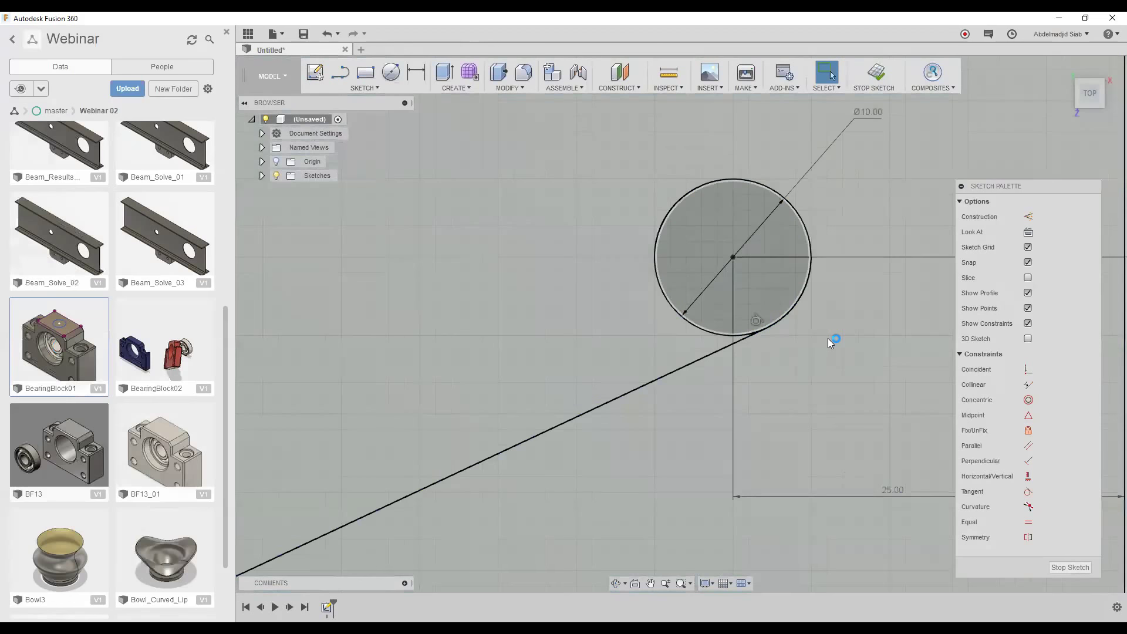
- Shorten the line so its free end sits at mid-height, near X 55, Z −40
scroll(828, 338, down, 1)
scroll(734, 325, down, 3)
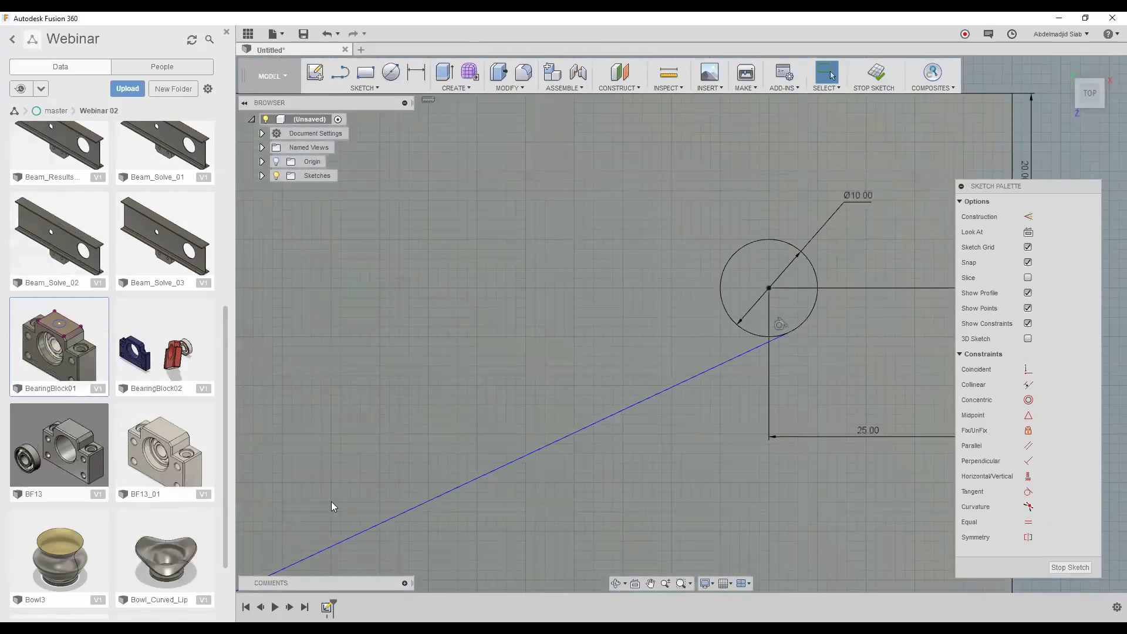
mouse_move(352, 516)
mouse_down()
mouse_move(667, 351)
mouse_move(626, 369)
mouse_move(641, 404)
mouse_up()
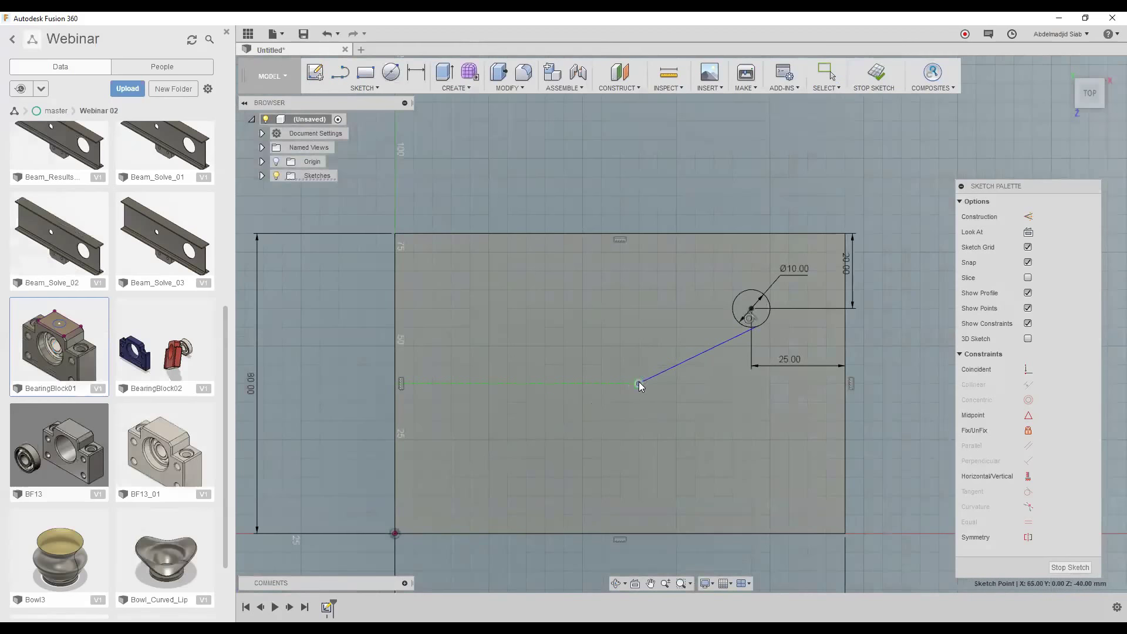
- Continue from the line's free end with a large tangent arc curving to the upper left
click(338, 75)
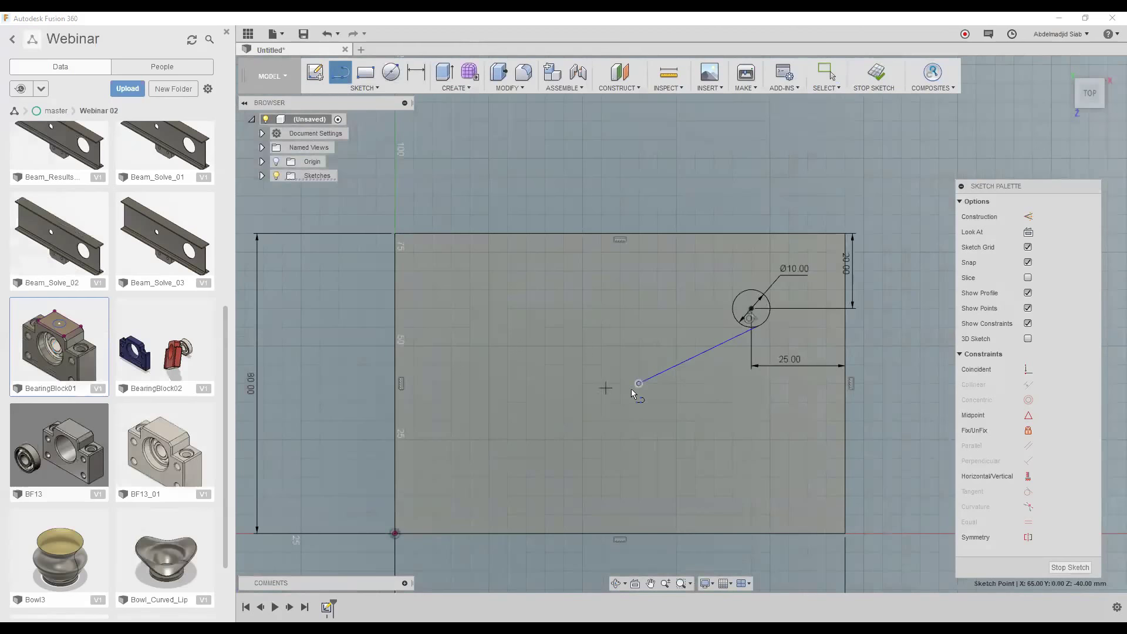
click(640, 385)
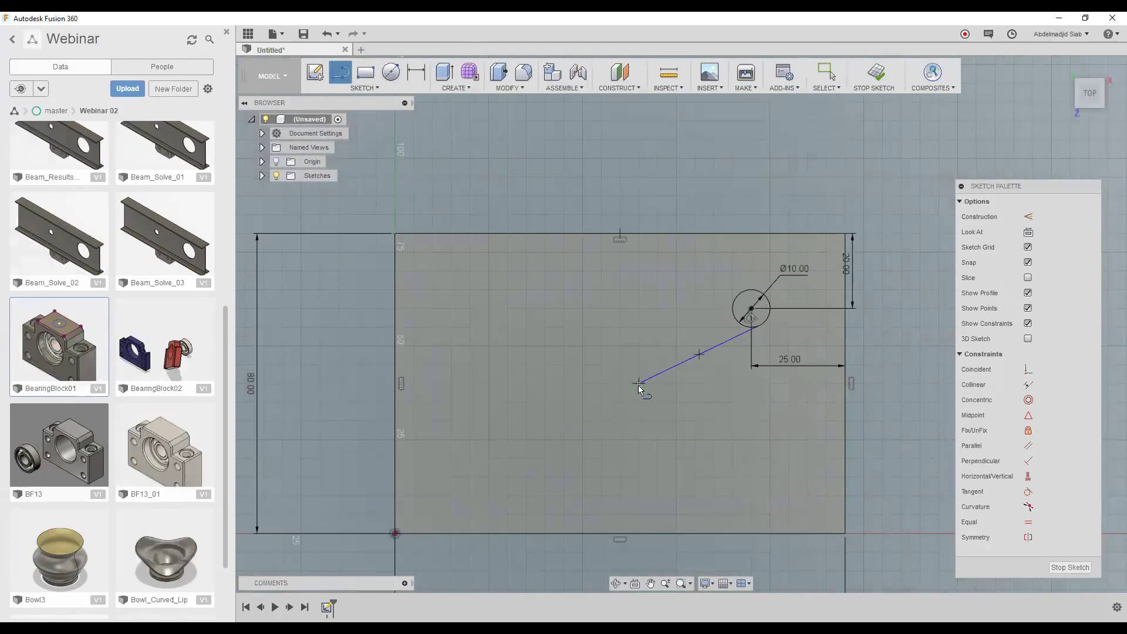
mouse_move(633, 389)
mouse_down()
mouse_move(539, 346)
mouse_move(630, 300)
mouse_move(611, 306)
mouse_up()
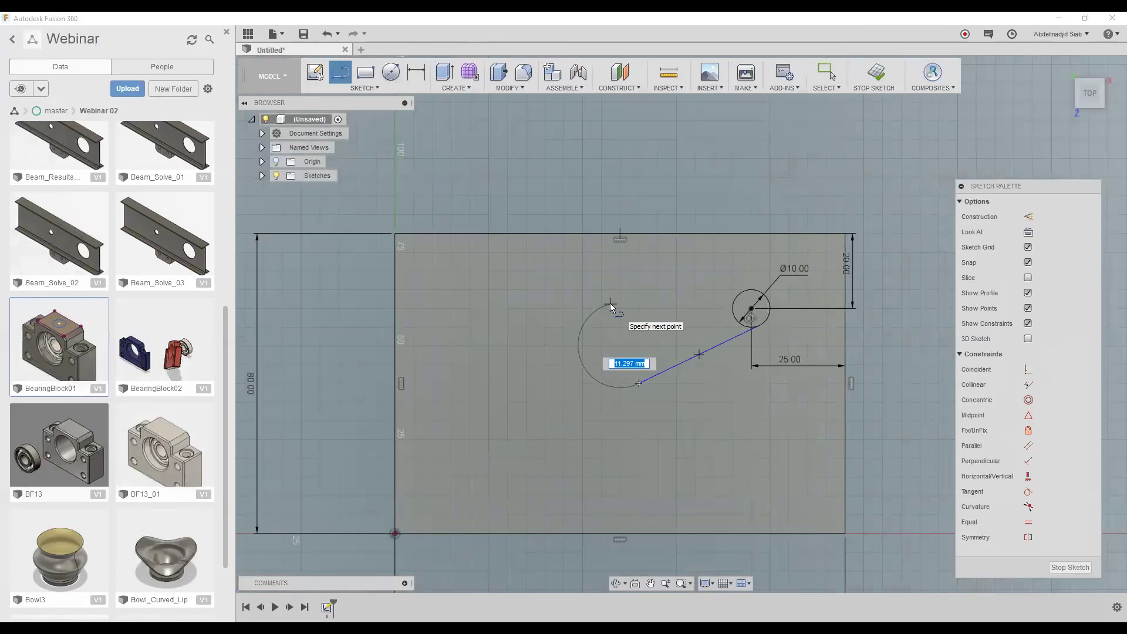
click(611, 303)
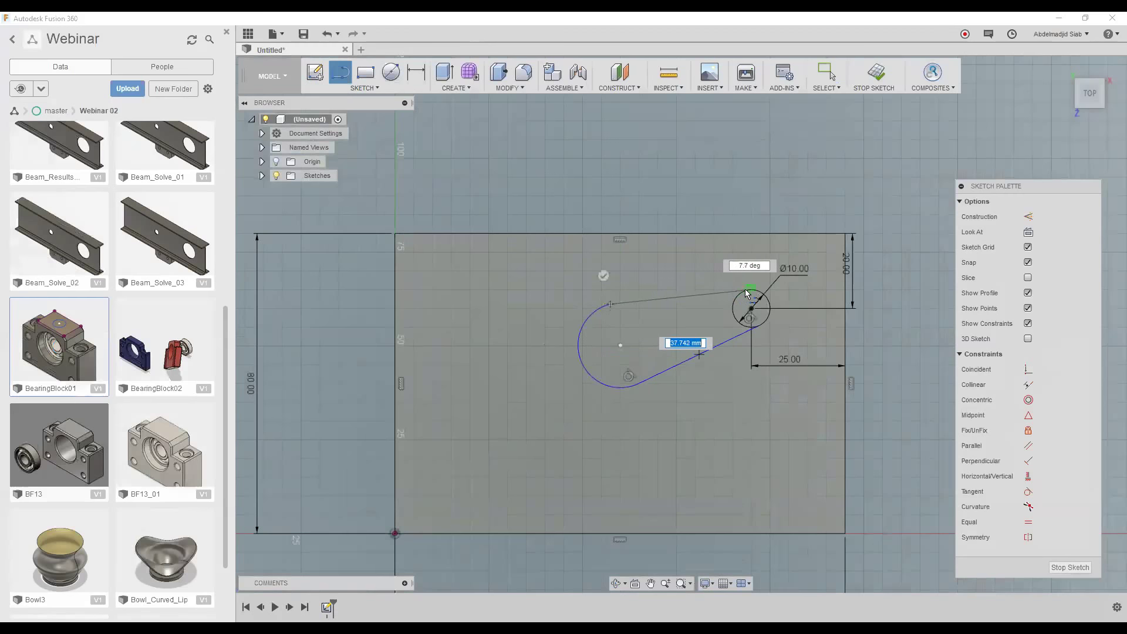
- Close the teardrop with a straight line ending at the circle's top
scroll(709, 278, down, 1)
scroll(710, 286, down, 1)
scroll(709, 290, up, 2)
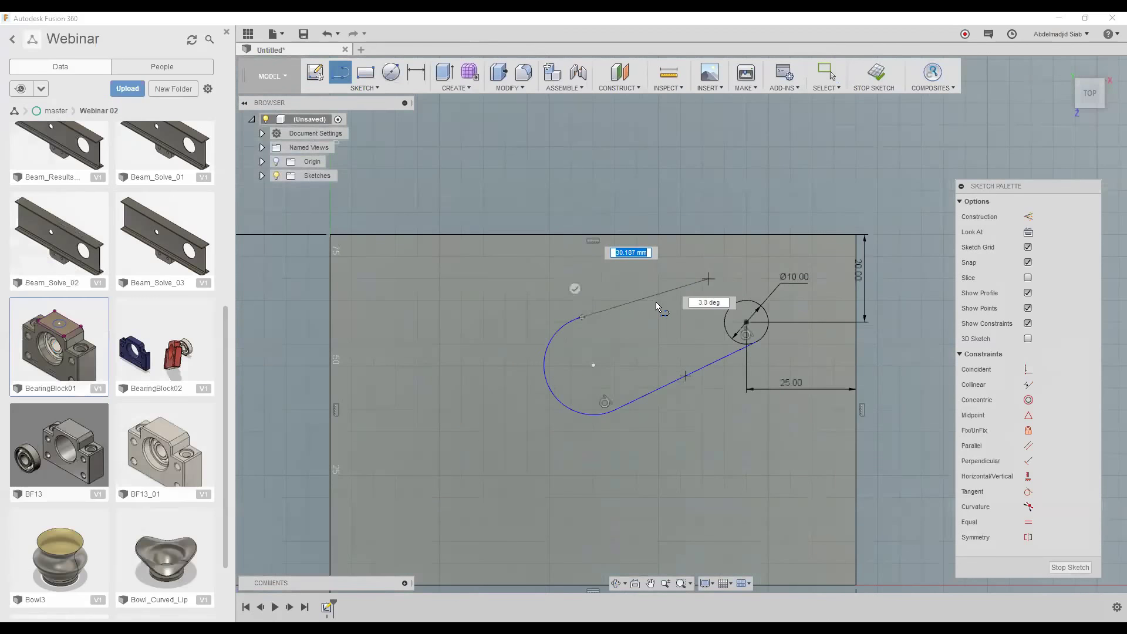
scroll(657, 302, up, 3)
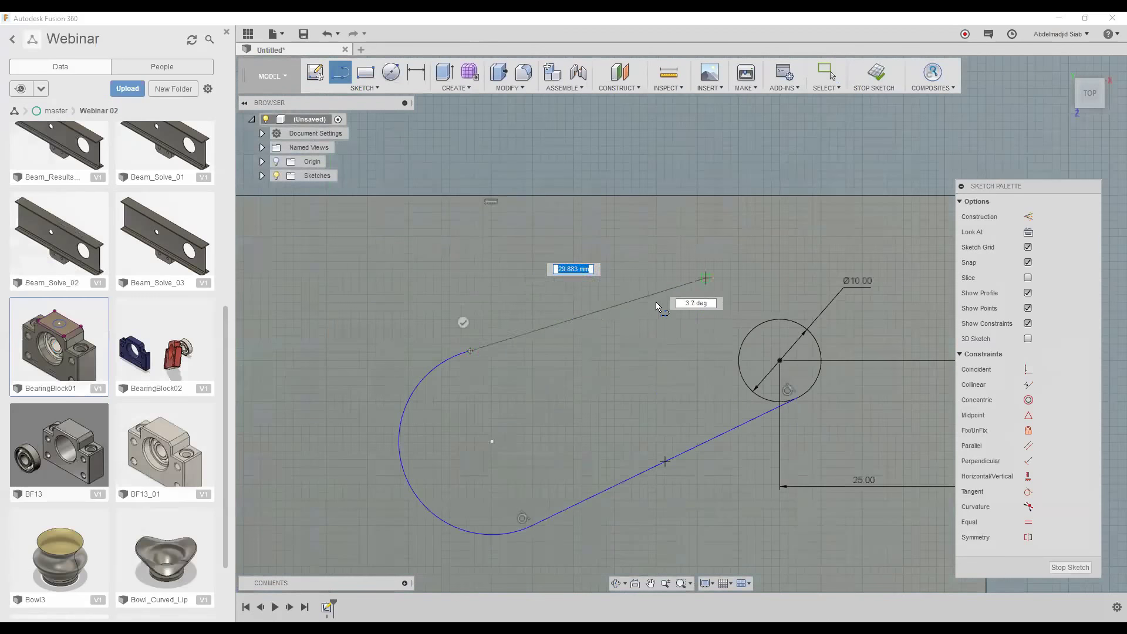
click(776, 318)
key(Escape)
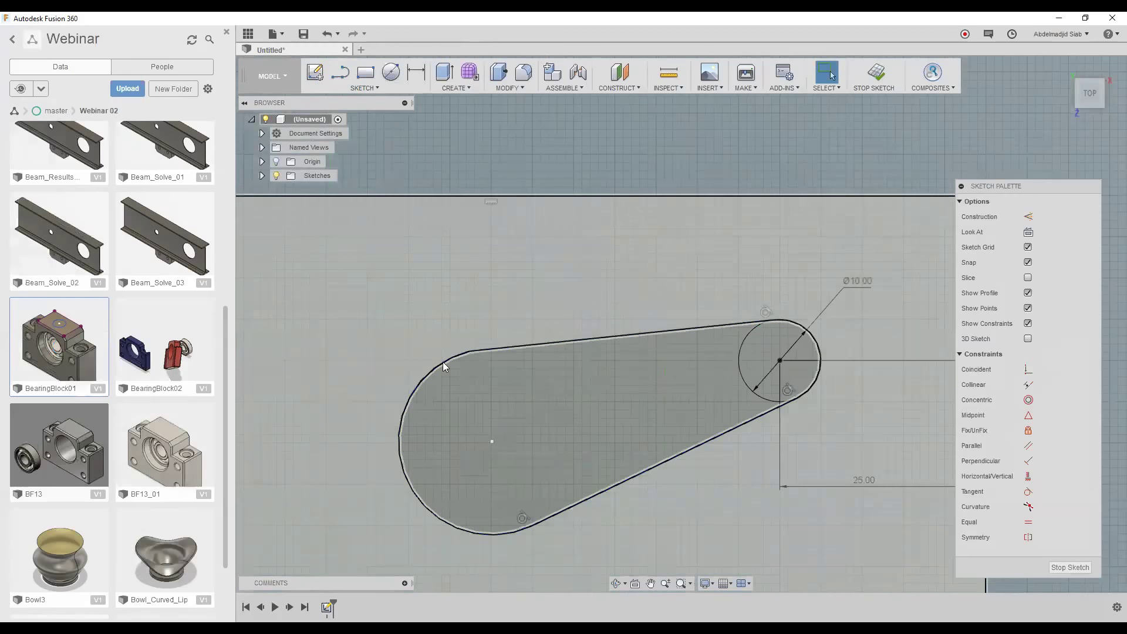
- Make the top line tangent to the large arc, then zoom out
click(1028, 492)
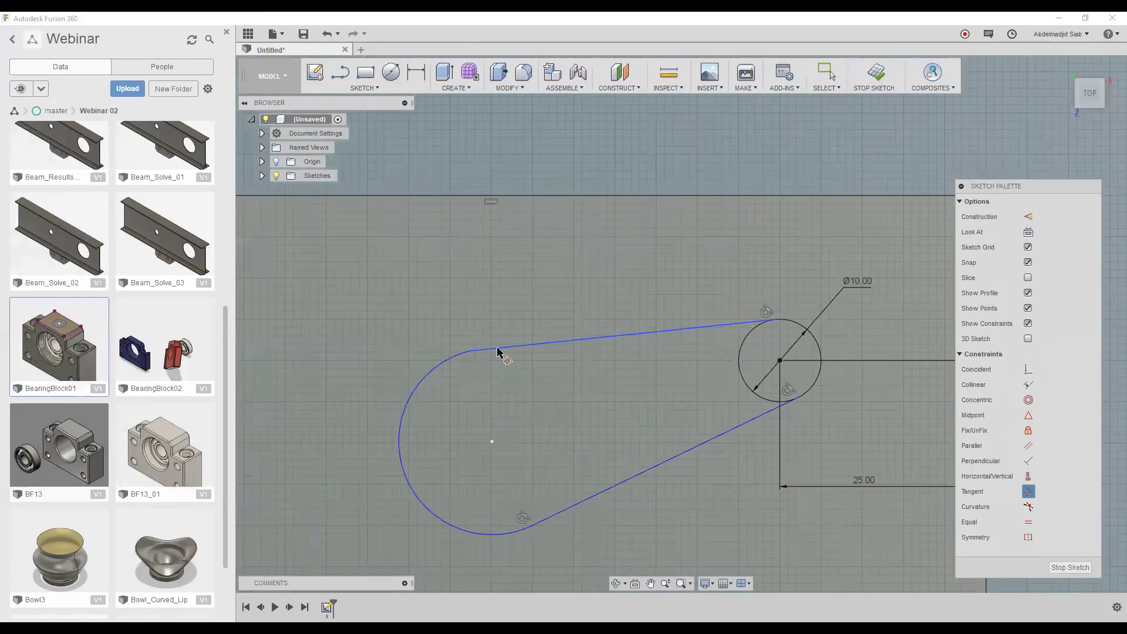
click(498, 352)
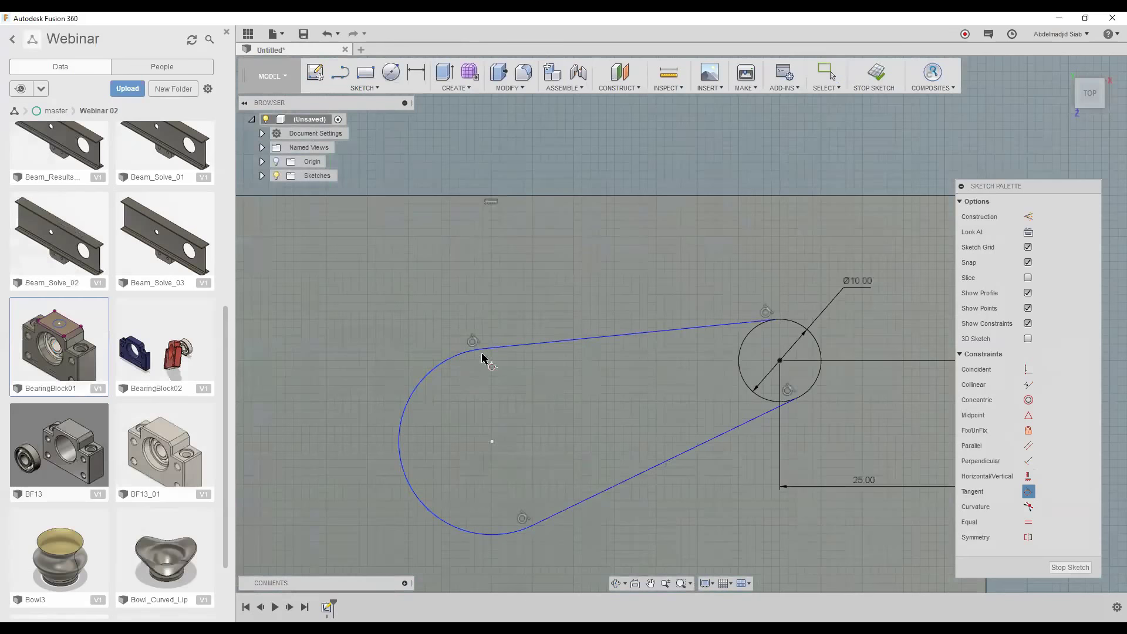
click(499, 354)
scroll(514, 440, down, 2)
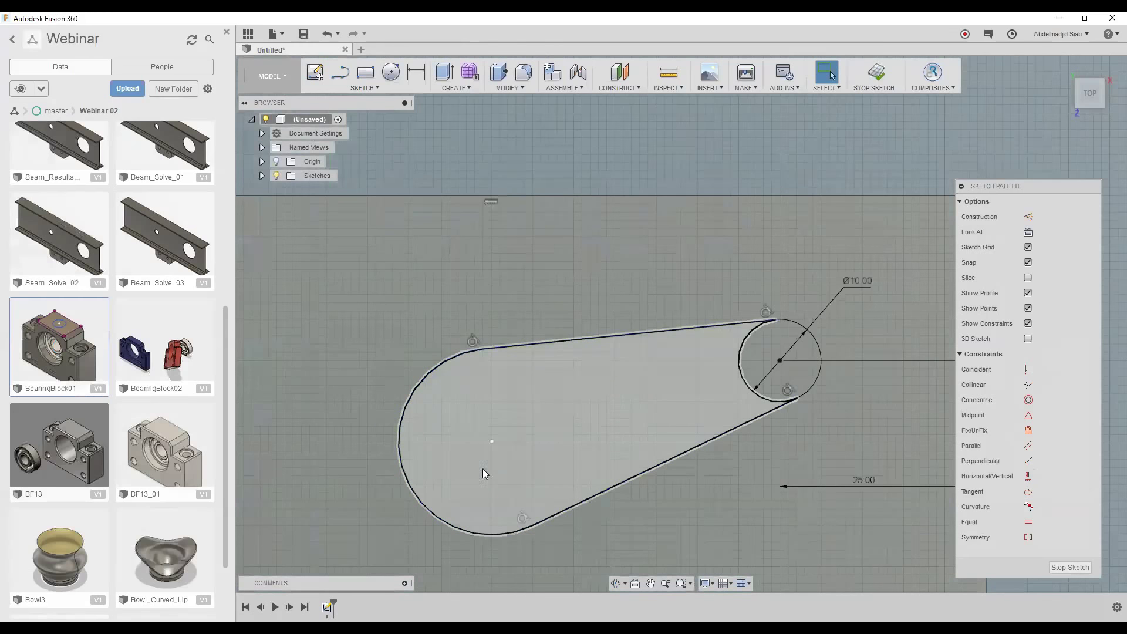
scroll(672, 212, down, 1)
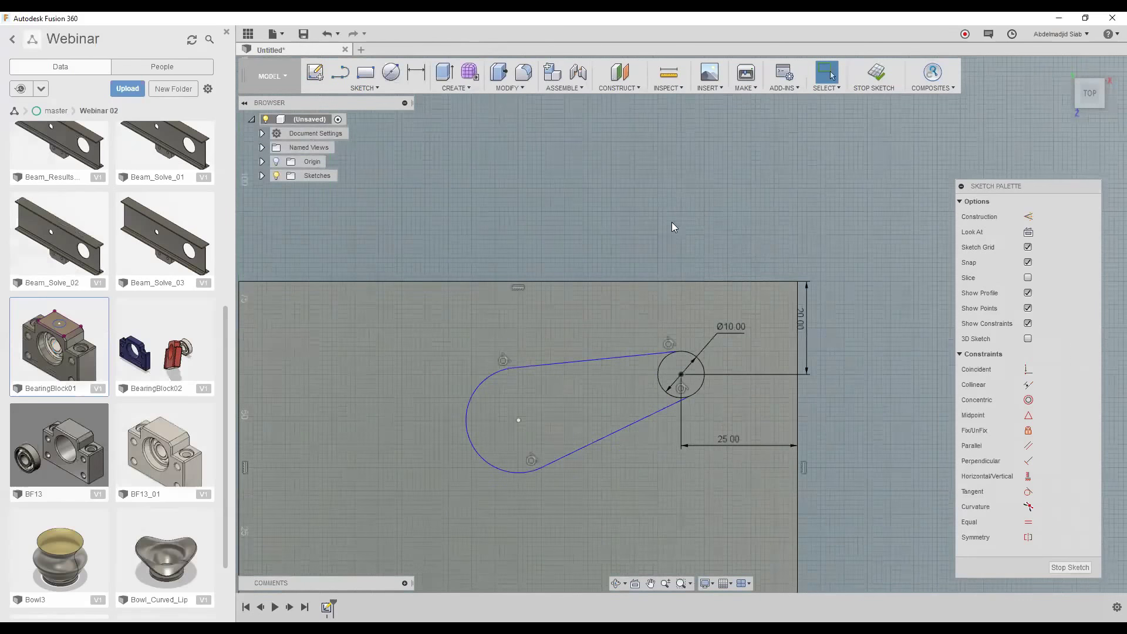
scroll(672, 222, down, 2)
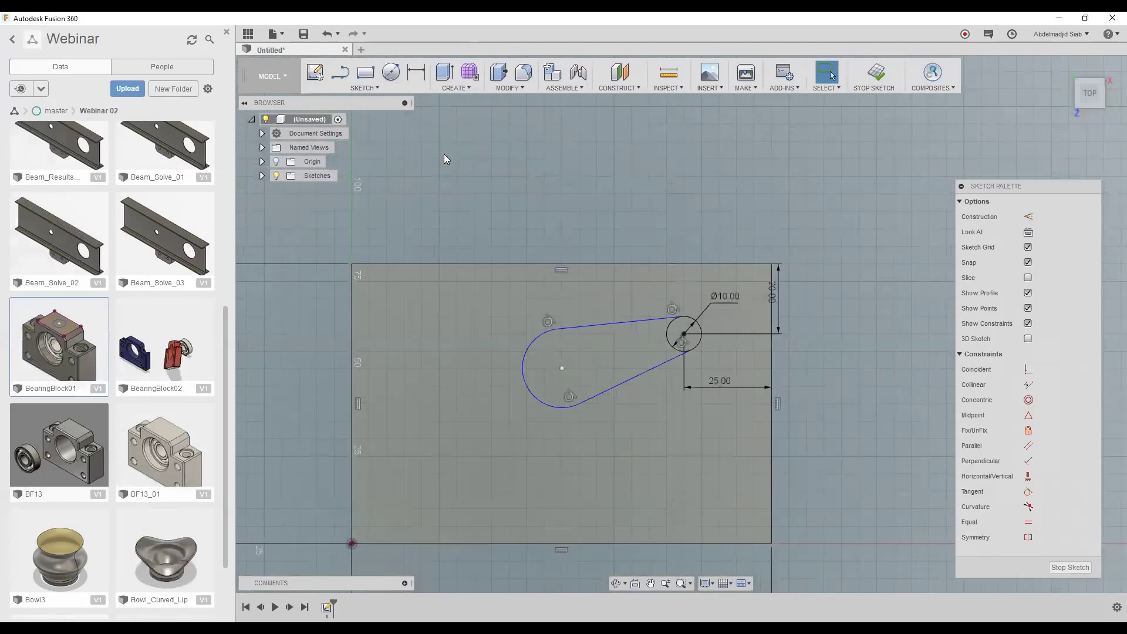
- Activate Sketch Dimension and zoom back in on the teardrop profile
click(415, 72)
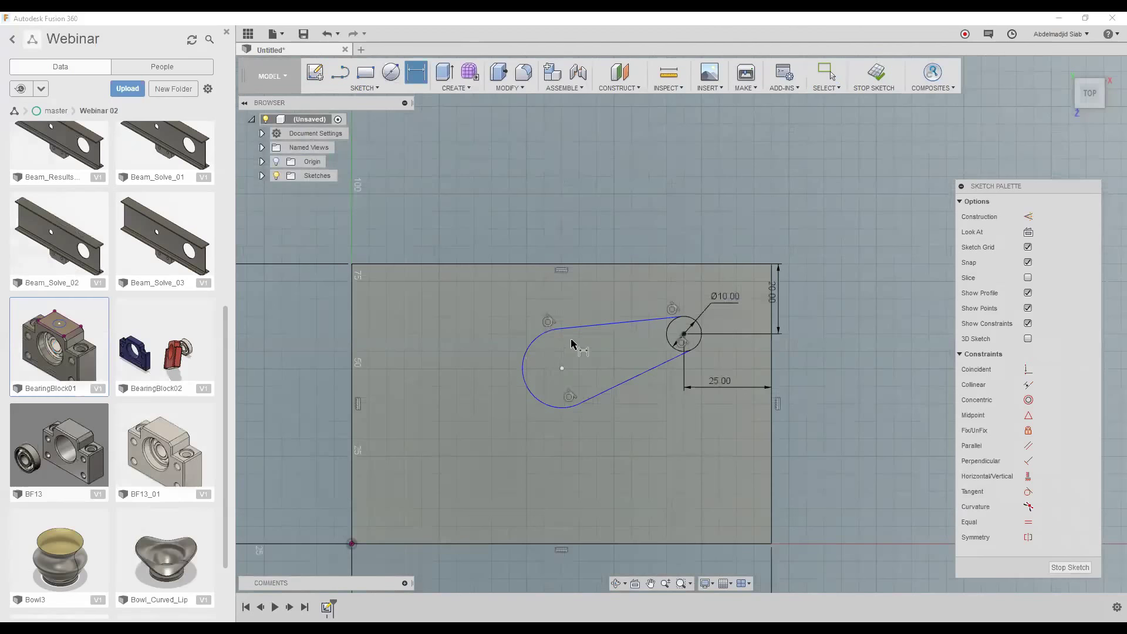
scroll(581, 328, up, 1)
scroll(581, 327, up, 1)
scroll(583, 326, up, 1)
scroll(588, 332, up, 2)
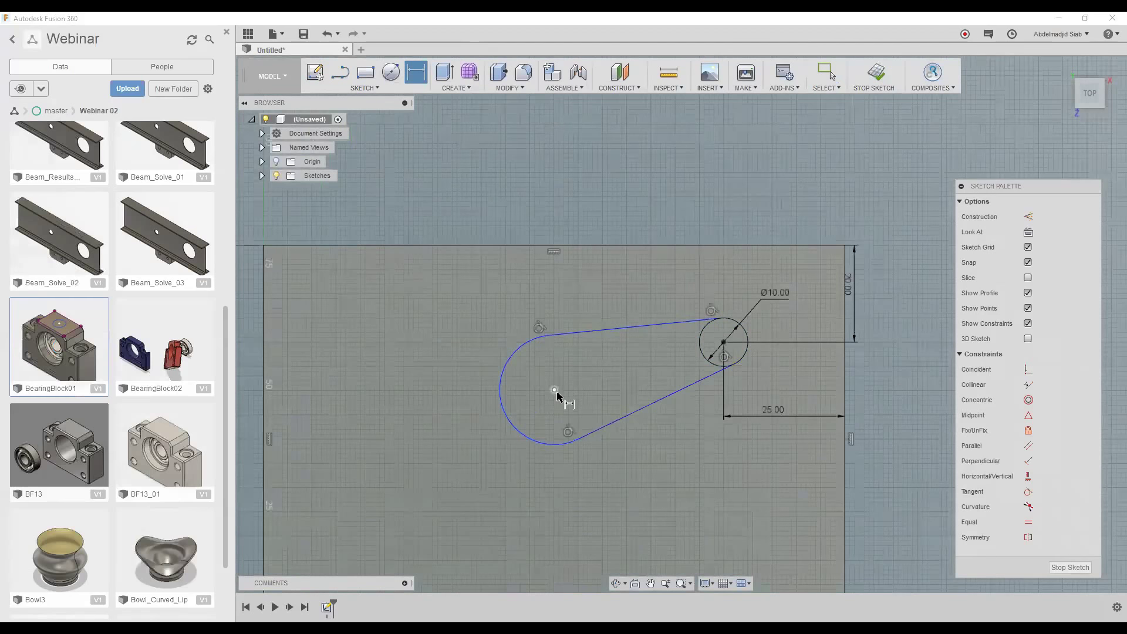
- Dimension the arc centre 40 mm horizontally from the Ø10 circle centre
click(554, 390)
click(724, 342)
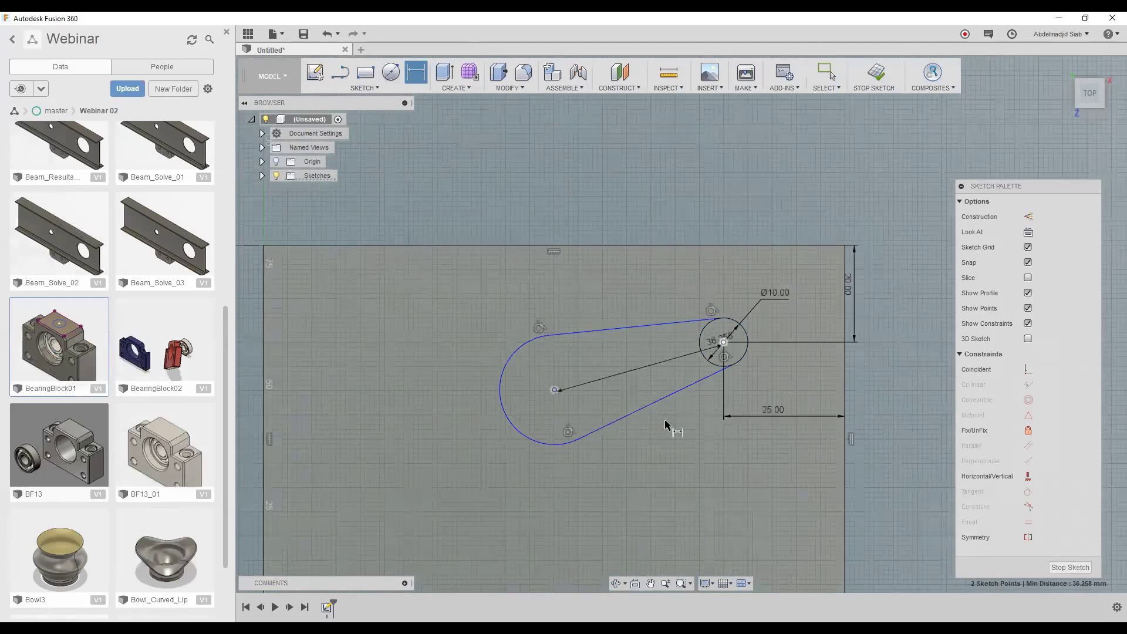
click(609, 514)
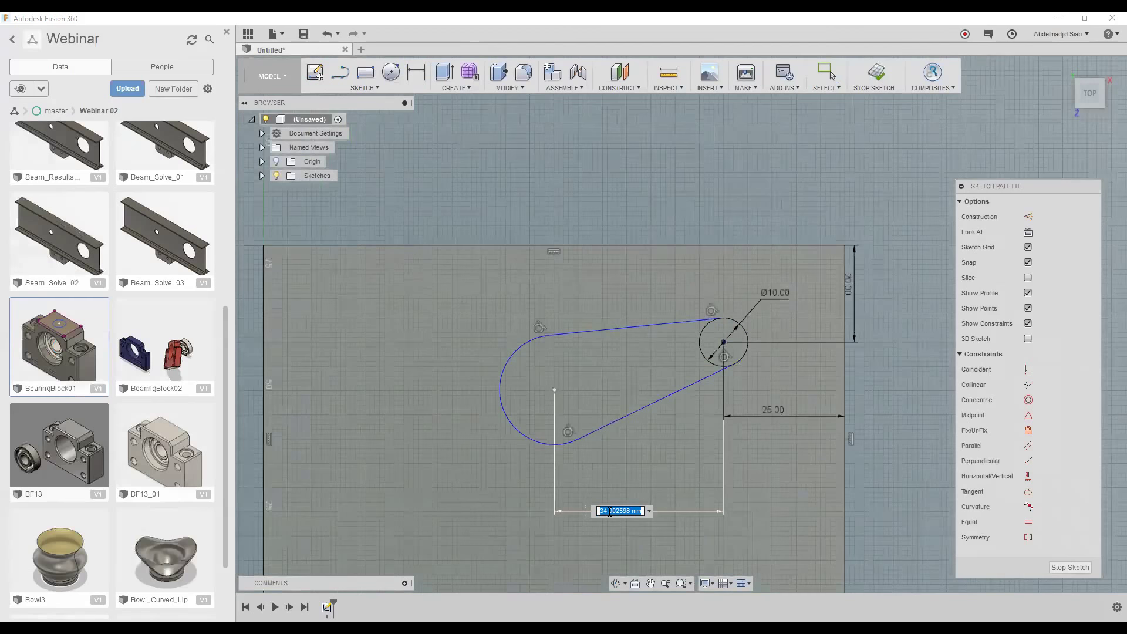
text(40)
key(Return)
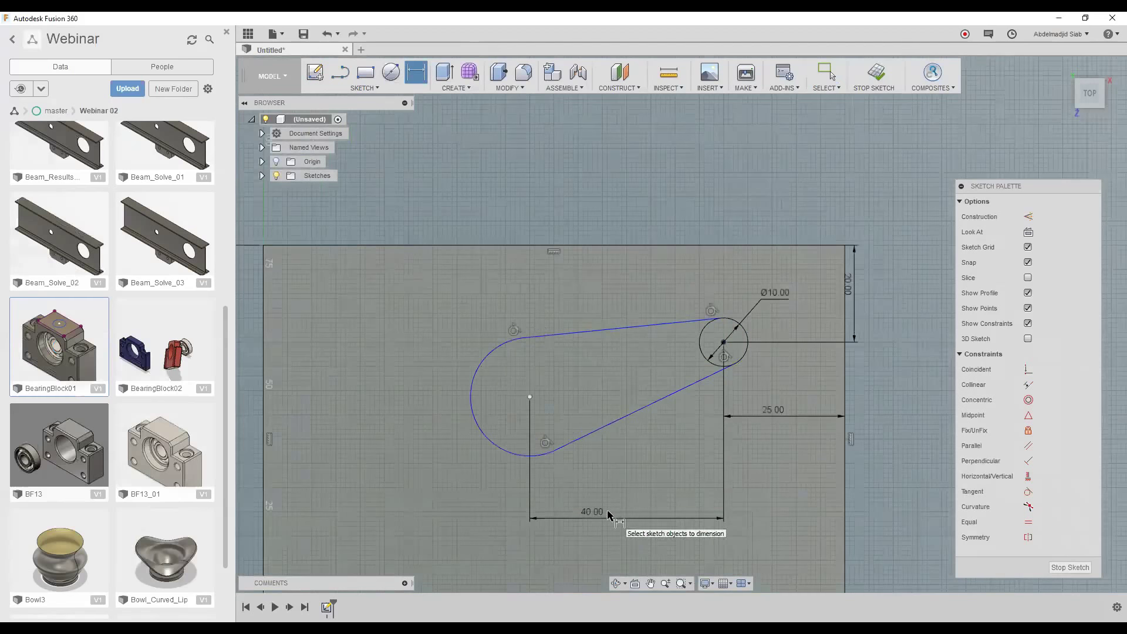
key(Escape)
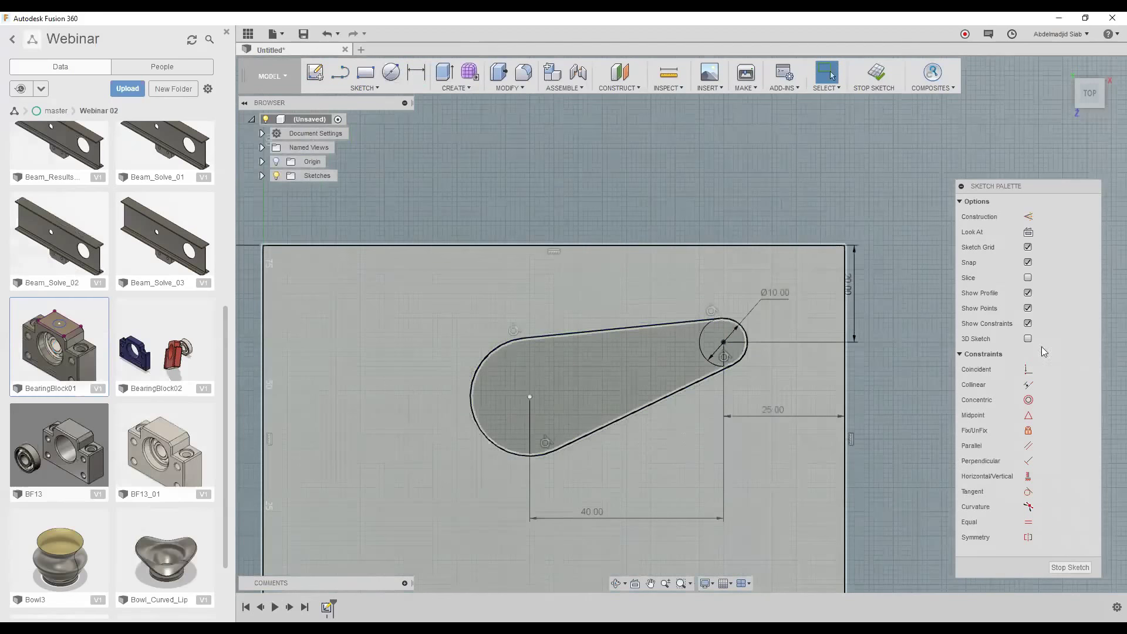
- Constrain the top line of the teardrop to be horizontal
click(1028, 476)
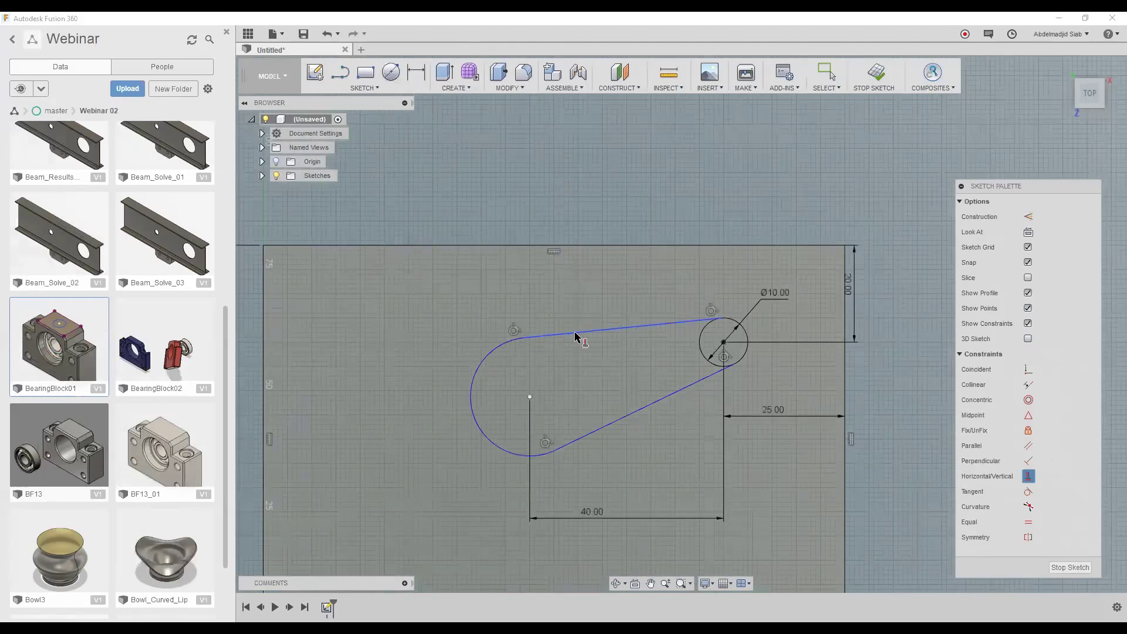
click(637, 327)
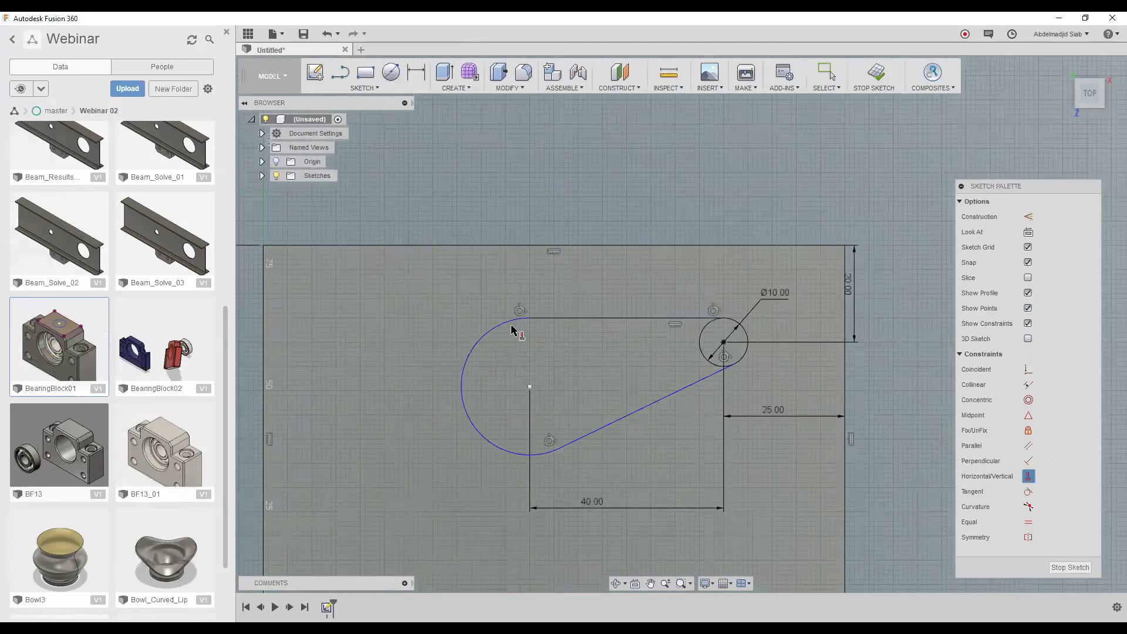
key(Escape)
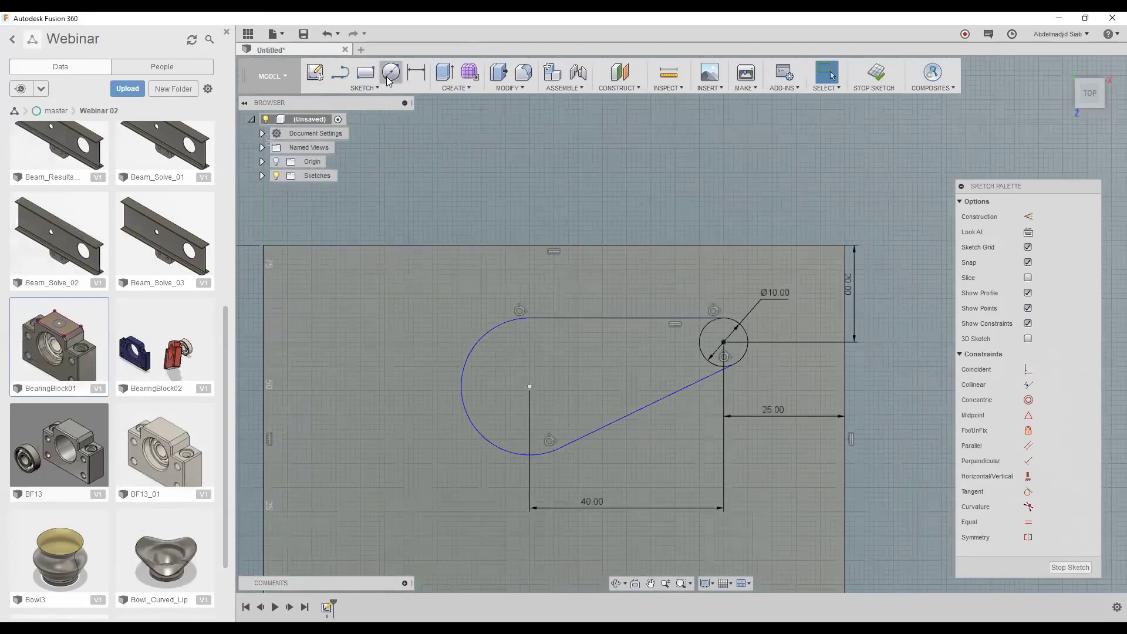
- Dimension the large arc with a 15 mm radius
key(d)
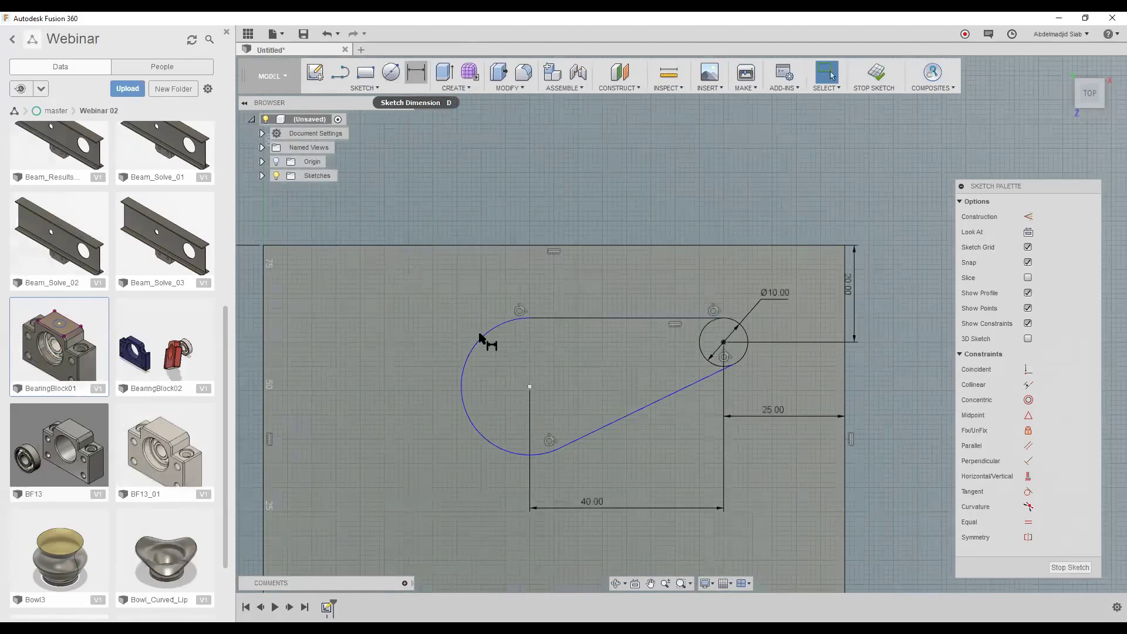
click(483, 339)
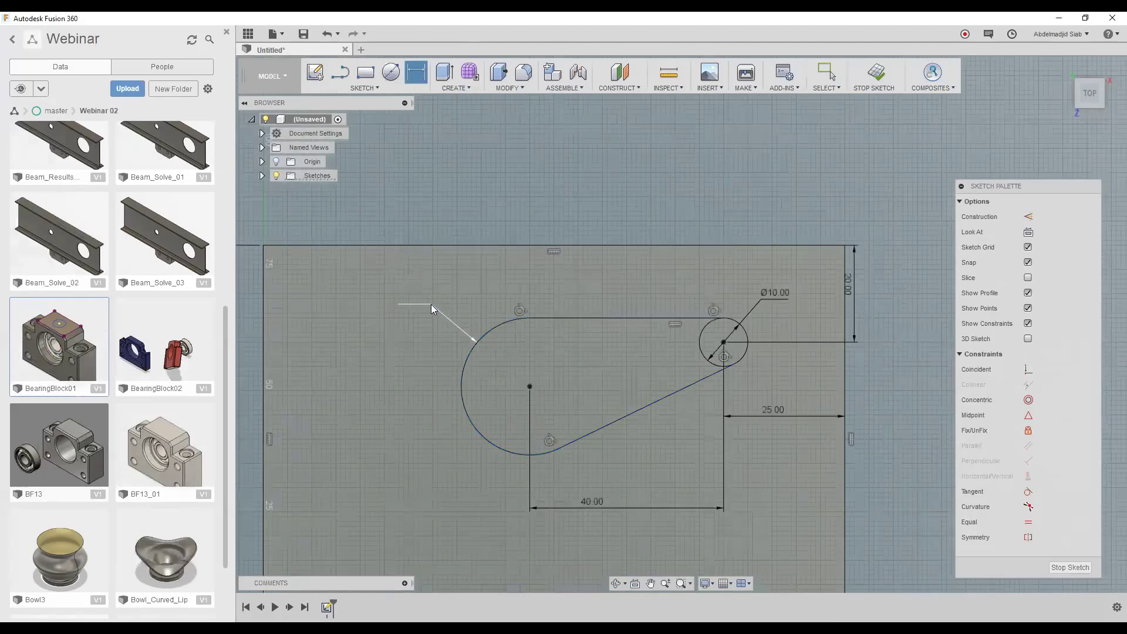
click(405, 304)
text(15)
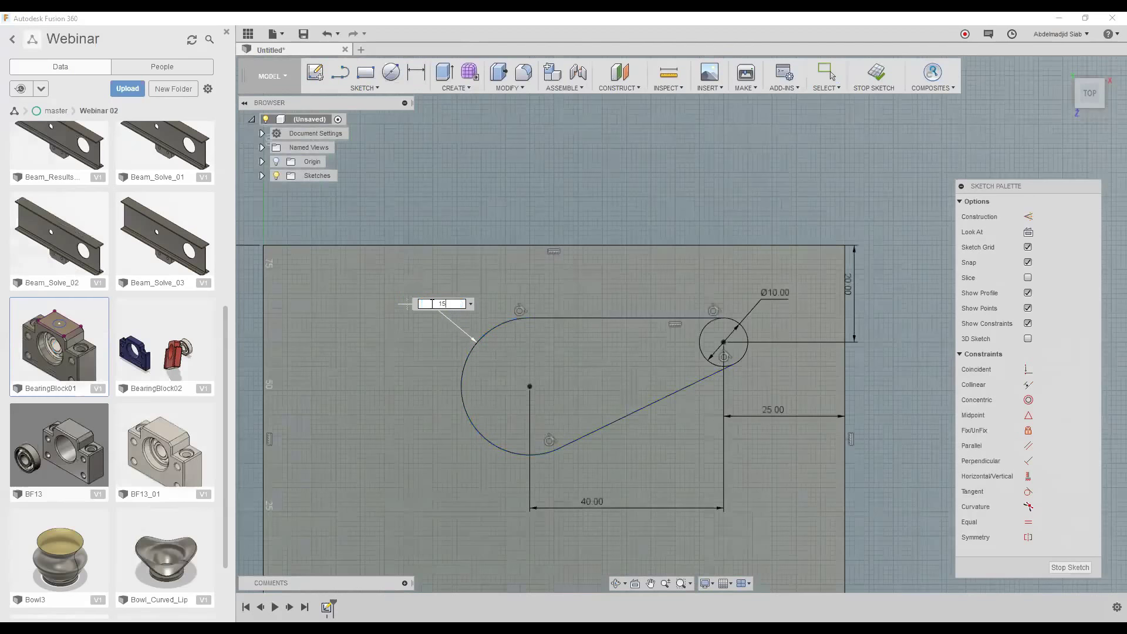
key(Return)
key(Escape)
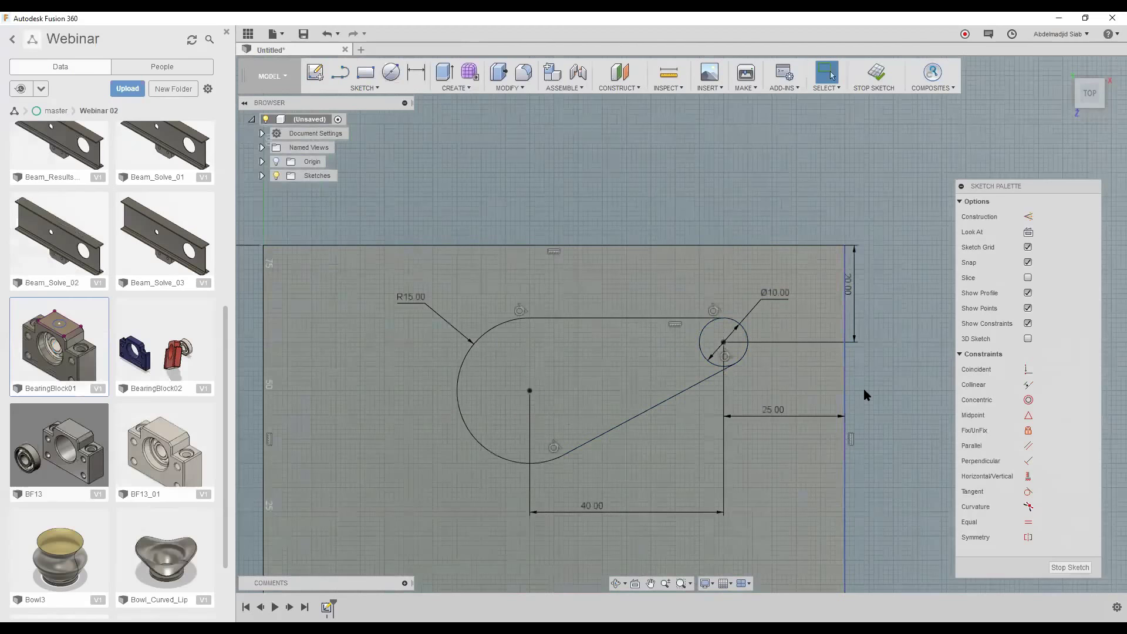
- Zoom out and finish the sketch with Stop Sketch
scroll(770, 198, down, 1)
scroll(771, 200, down, 1)
scroll(770, 201, down, 1)
scroll(771, 200, down, 1)
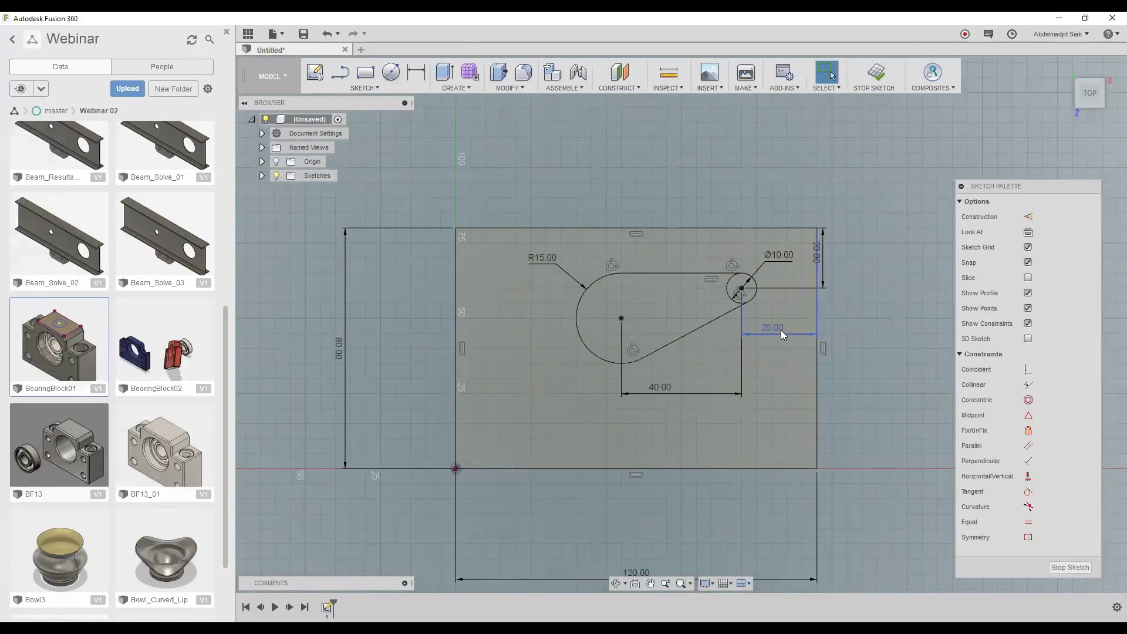
click(879, 82)
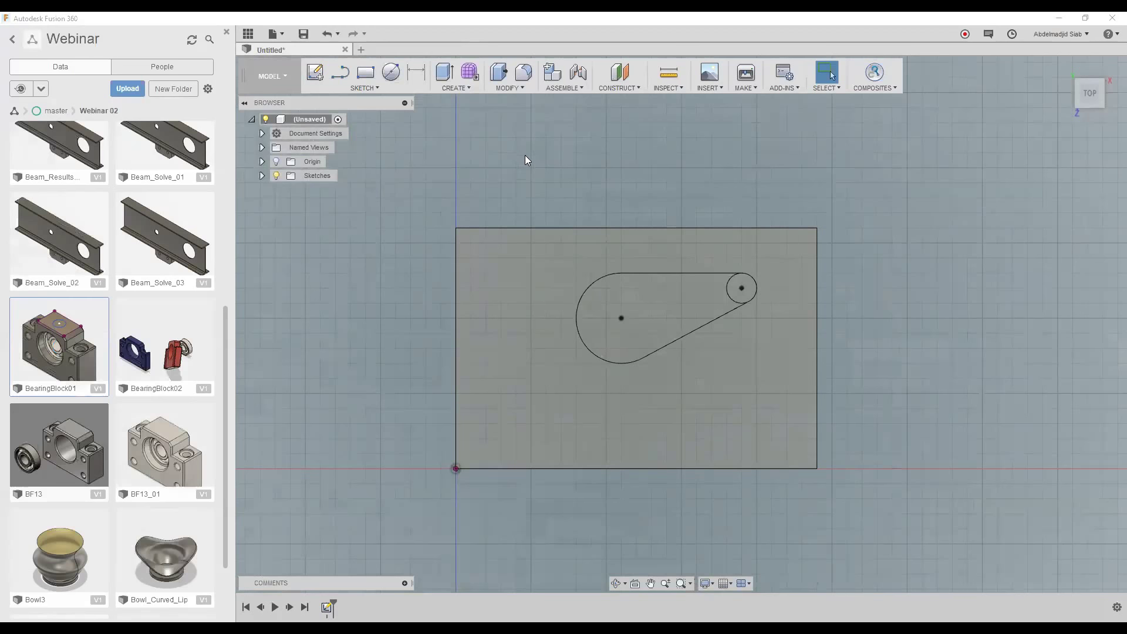
- Press Pull the rectangle and teardrop profiles 15 mm into a solid block
click(460, 88)
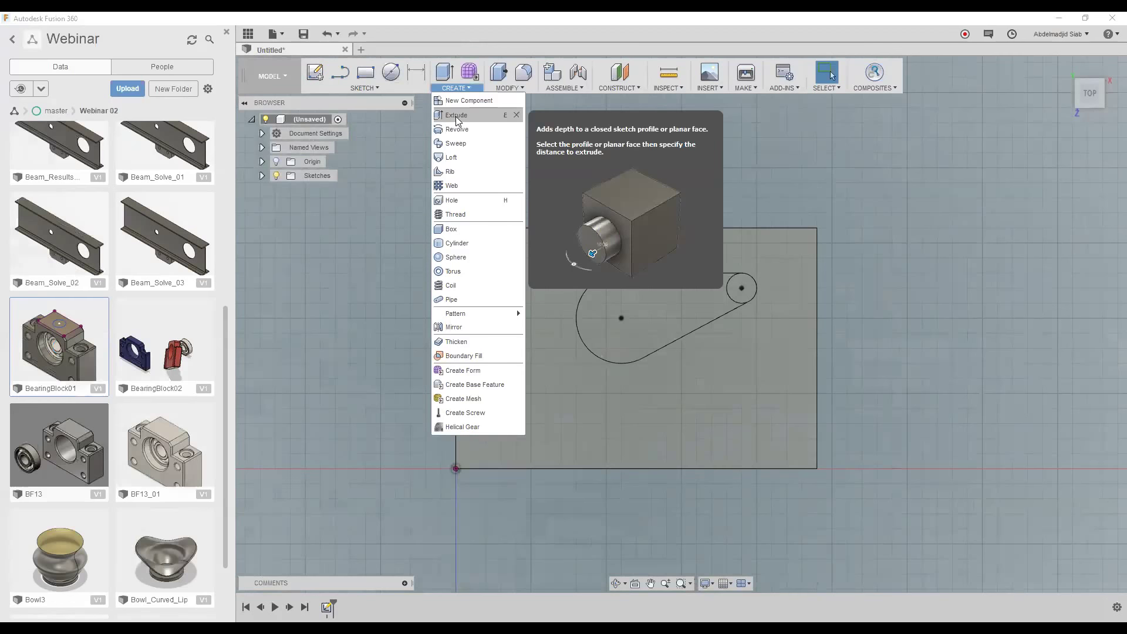
key(Escape)
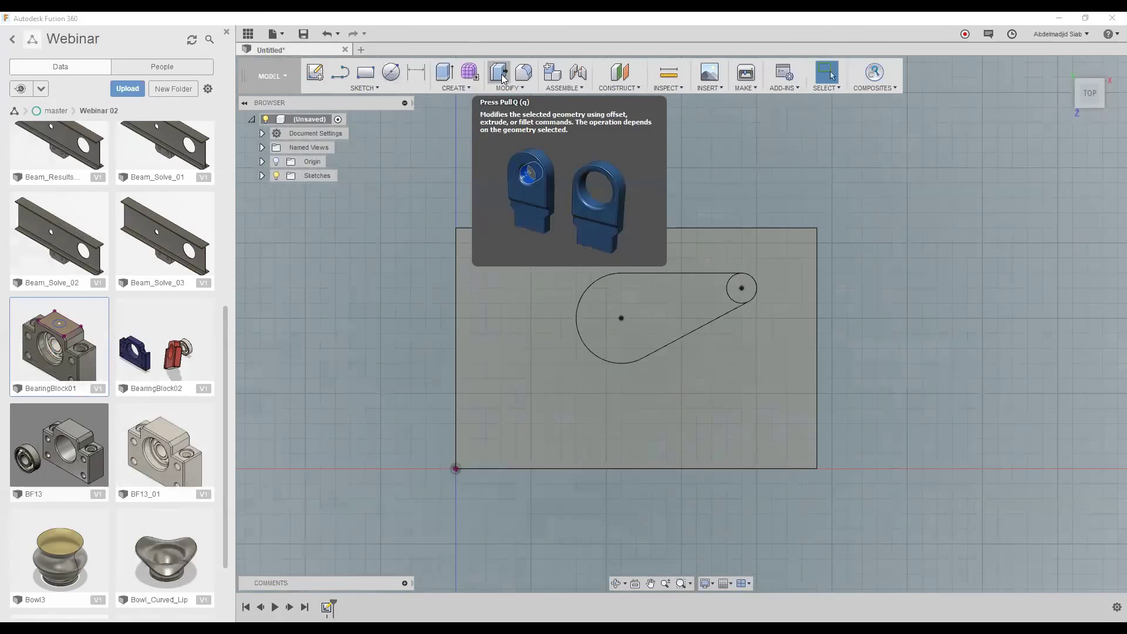
click(504, 78)
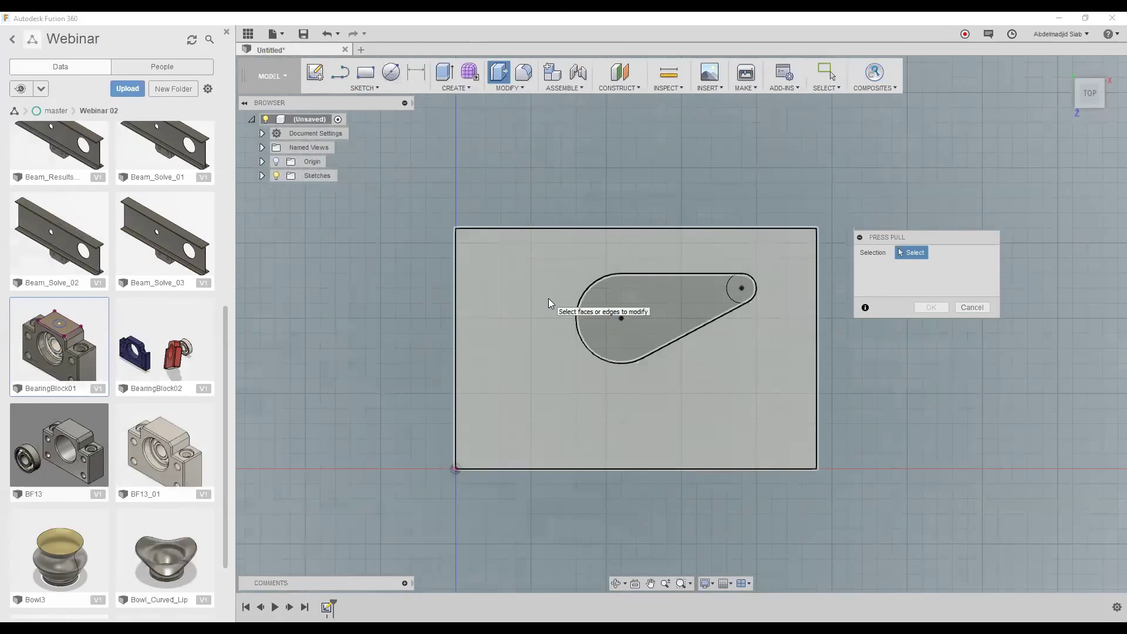
click(753, 283)
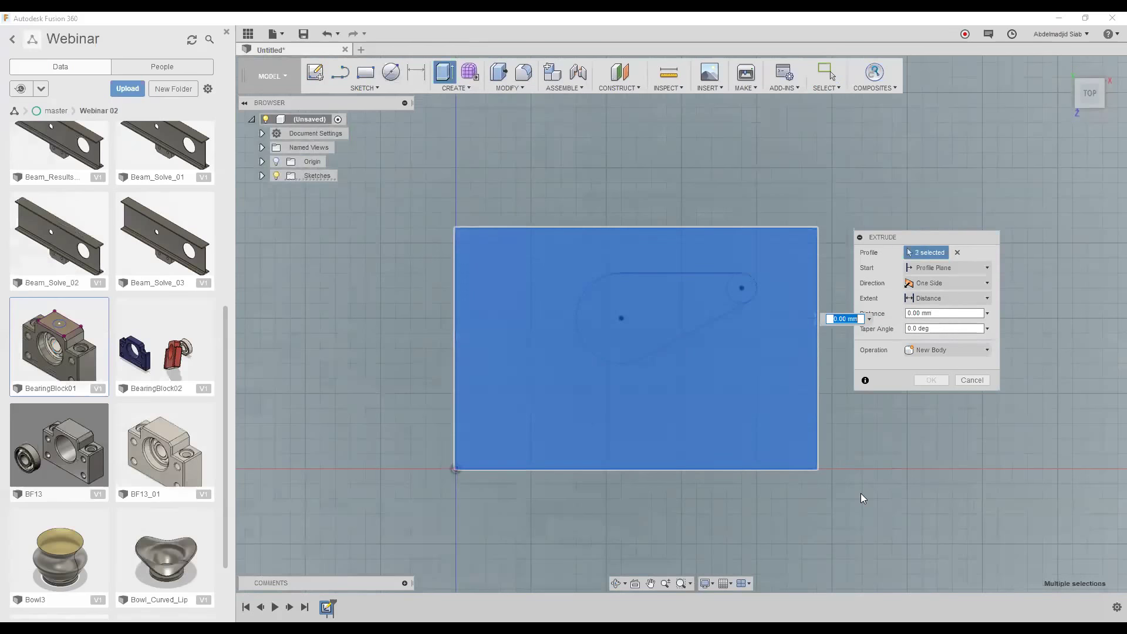
mouse_move(842, 445)
shift+middle_down()
mouse_move(760, 344)
mouse_move(758, 295)
shift+middle_up()
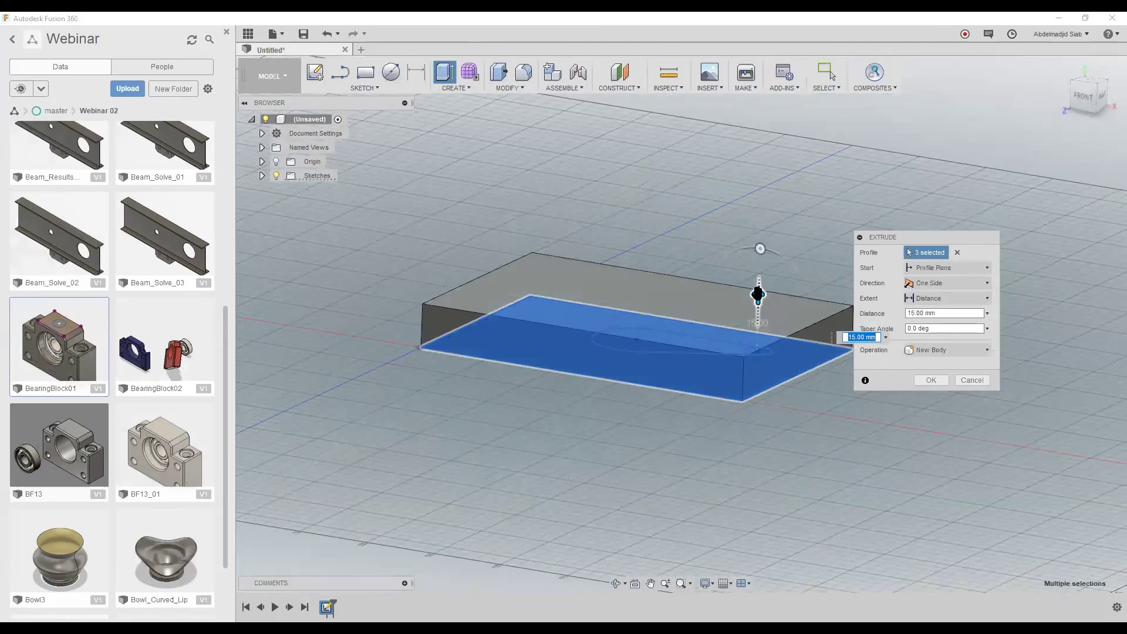
key(Return)
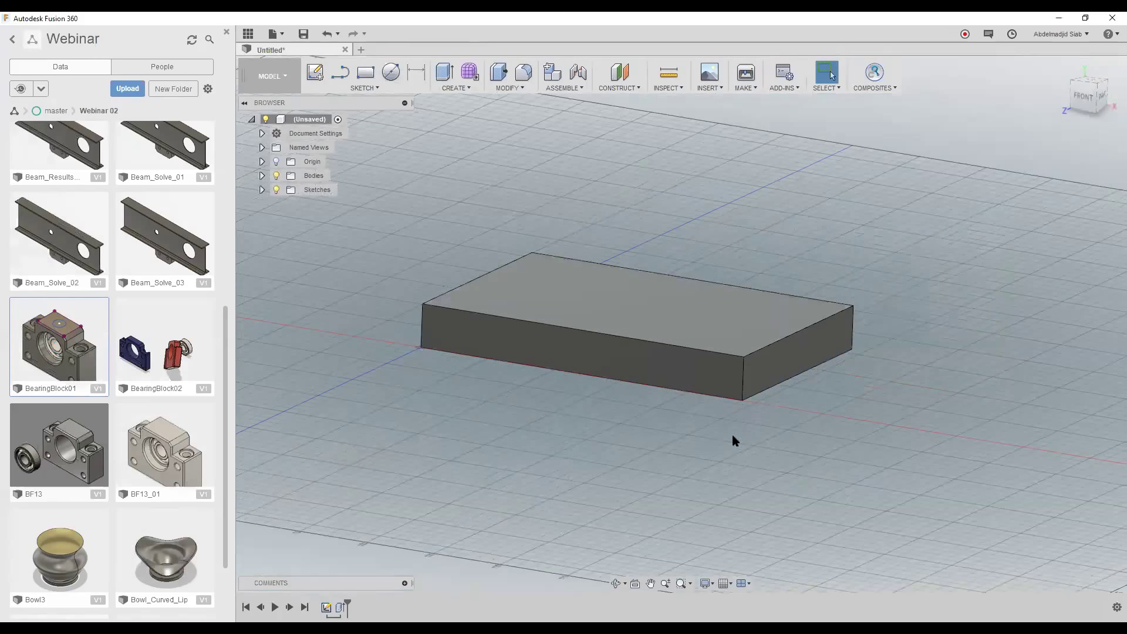
- Expand Sketches and Bodies in the Browser and turn Sketch1's visibility back on
mouse_move(687, 443)
shift+middle_down()
mouse_move(702, 472)
mouse_move(675, 405)
mouse_move(698, 450)
shift+middle_up()
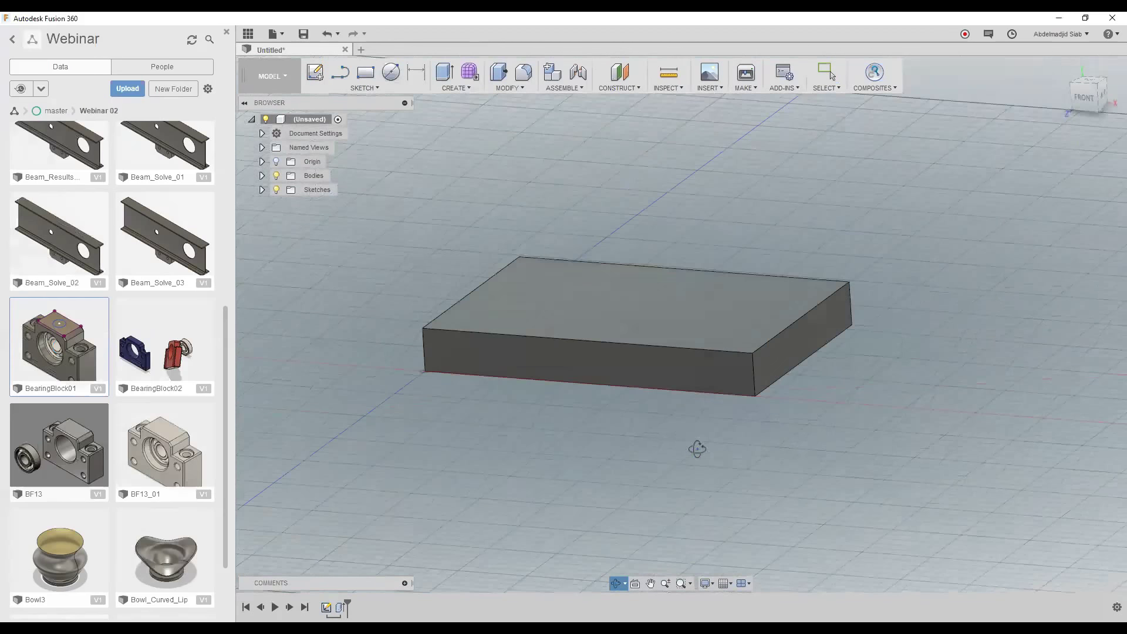
drag(311, 261, 251, 193)
key(Escape)
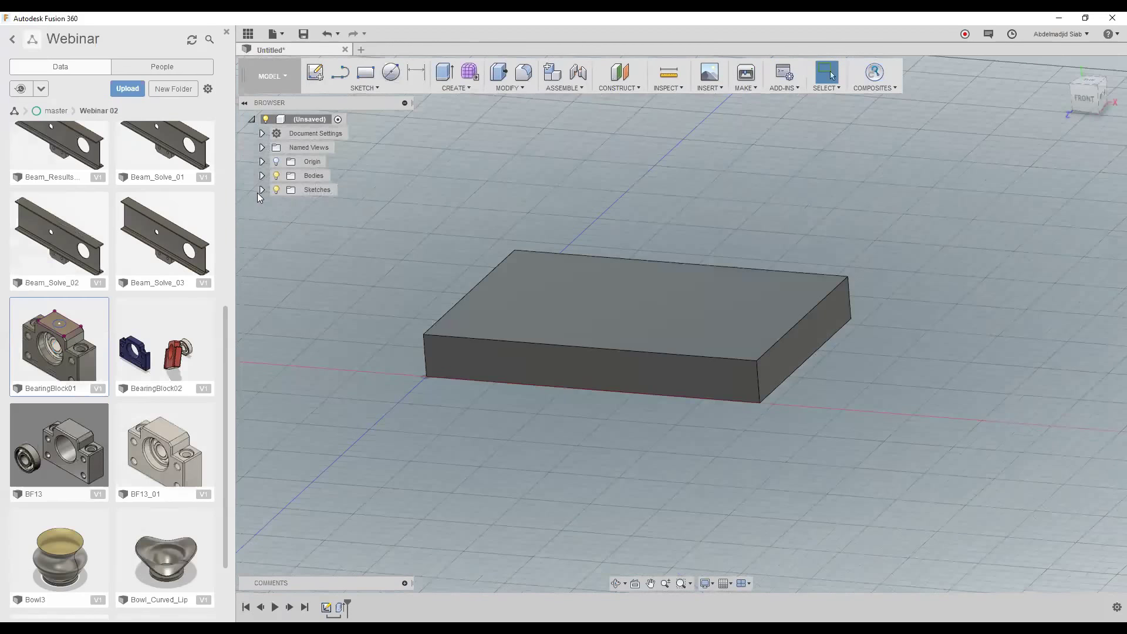
click(261, 191)
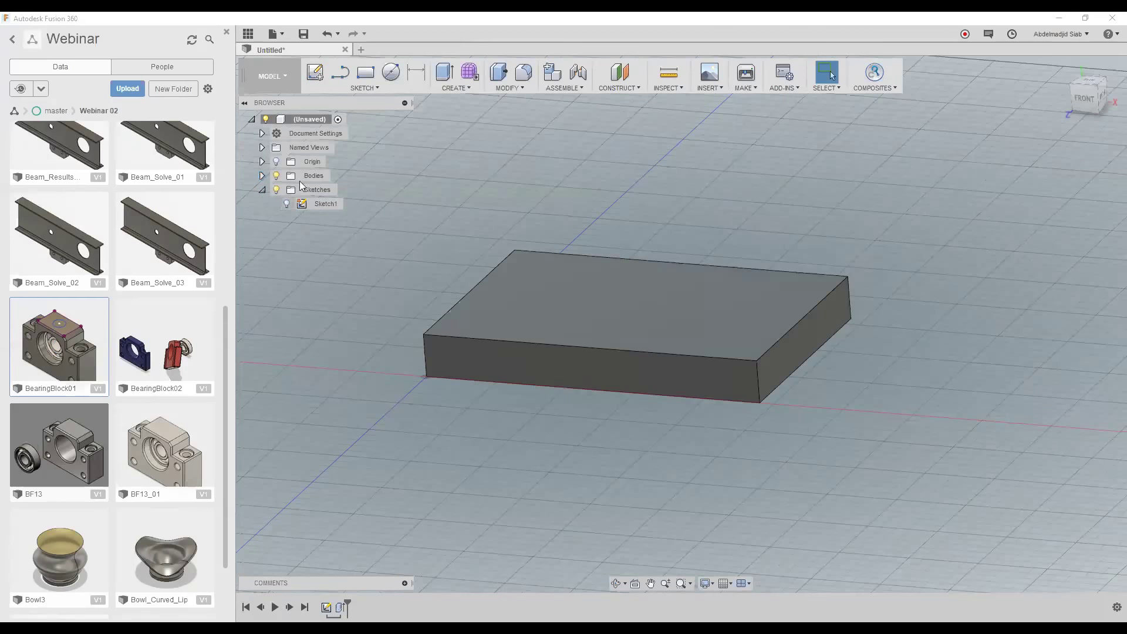
click(261, 176)
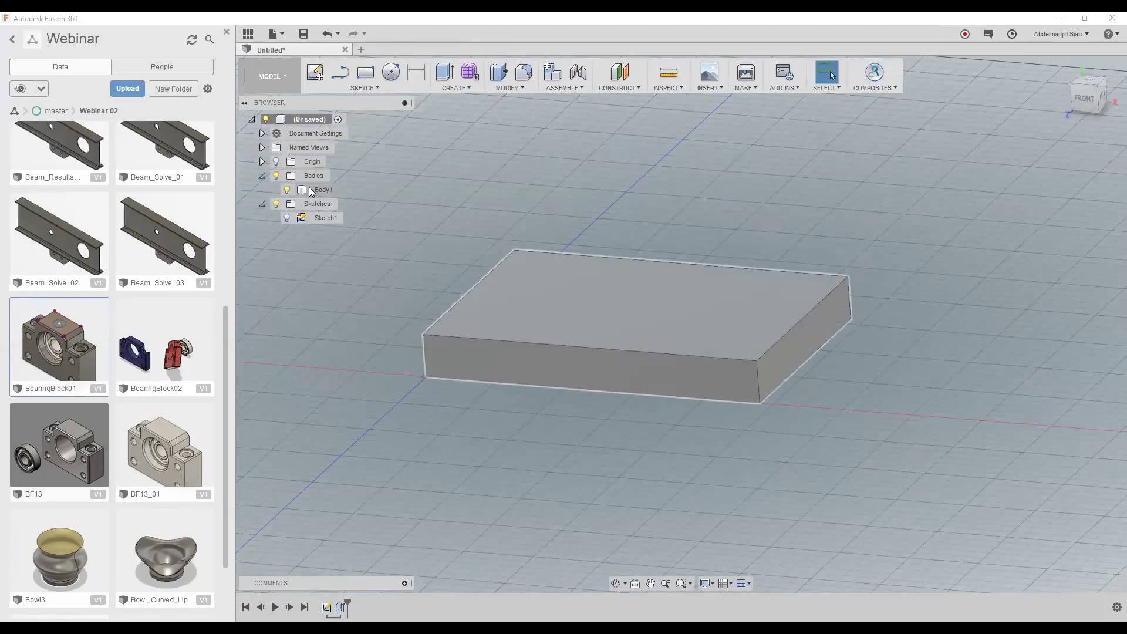
click(287, 218)
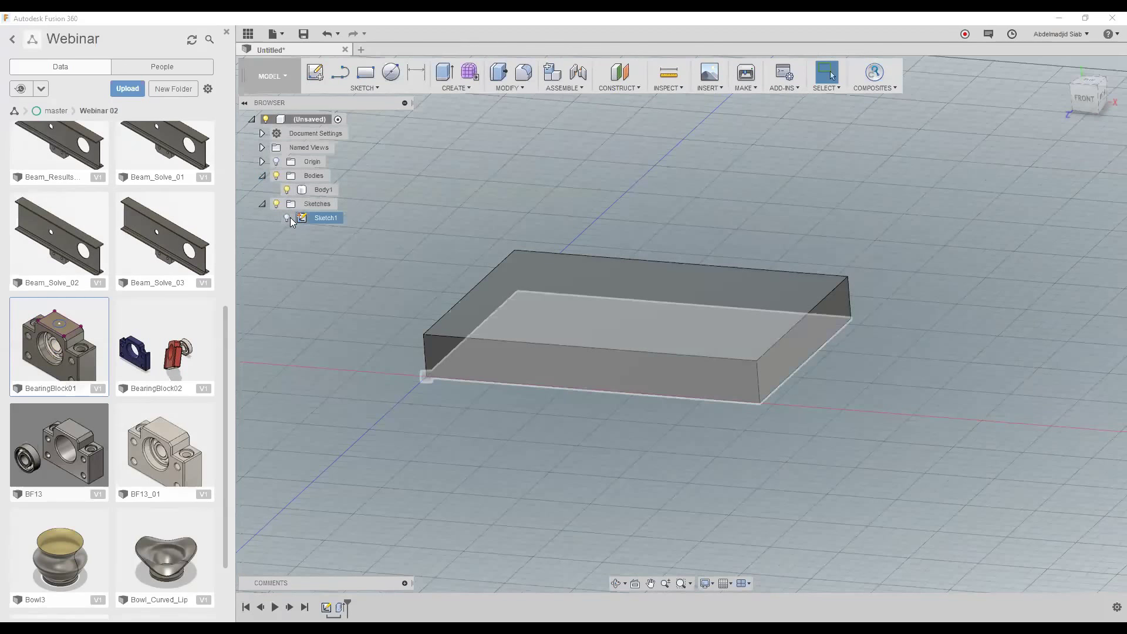
click(287, 218)
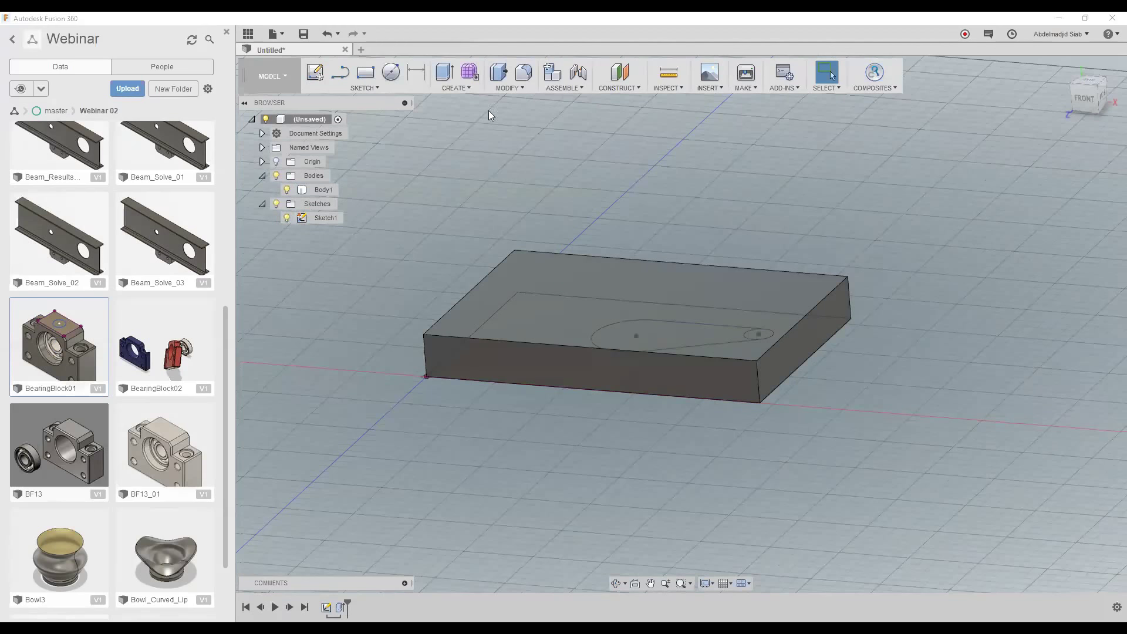
- Press Pull the teardrop profile and tip circle -9 mm, joined to Body1
click(498, 76)
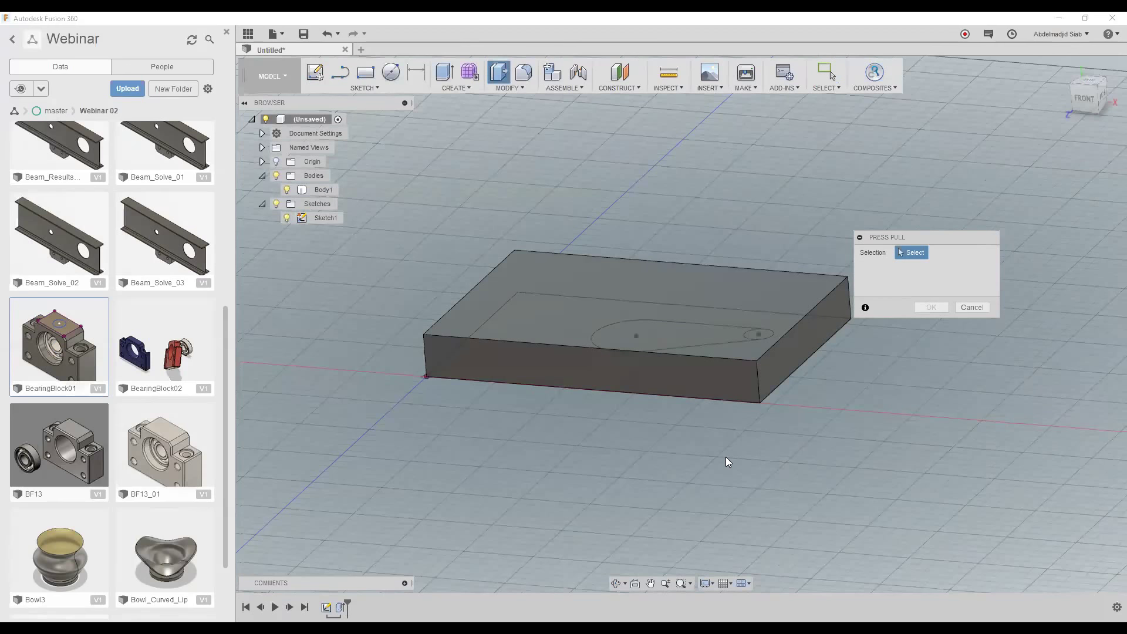
shift+middle_drag(726, 456, 674, 371)
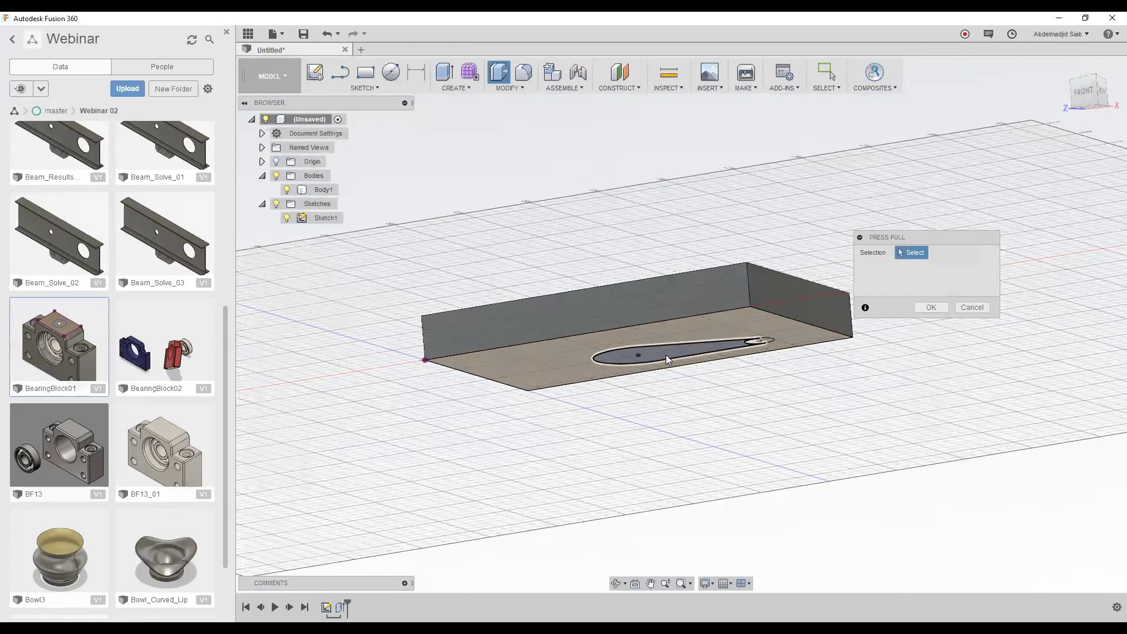
click(762, 344)
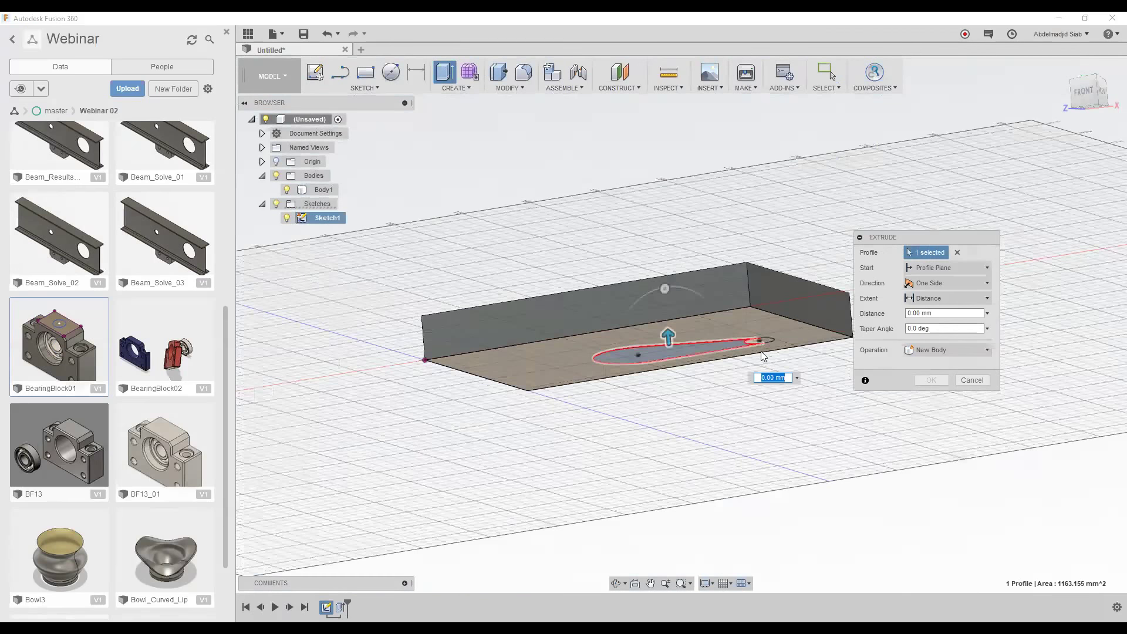
scroll(768, 322, up, 2)
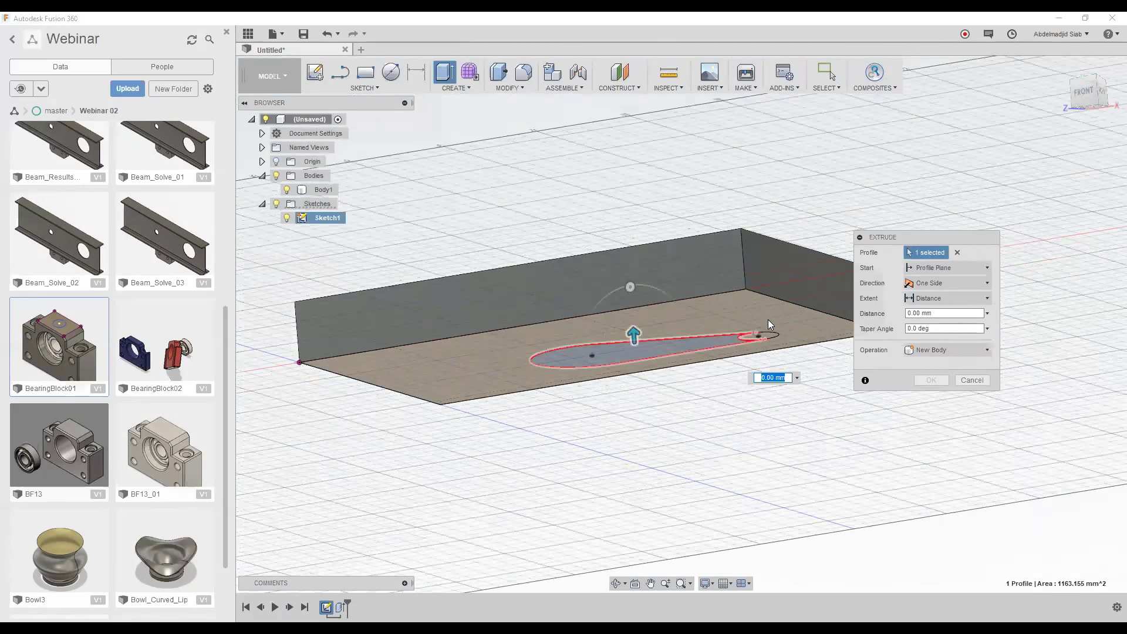
scroll(667, 395, up, 3)
click(733, 324)
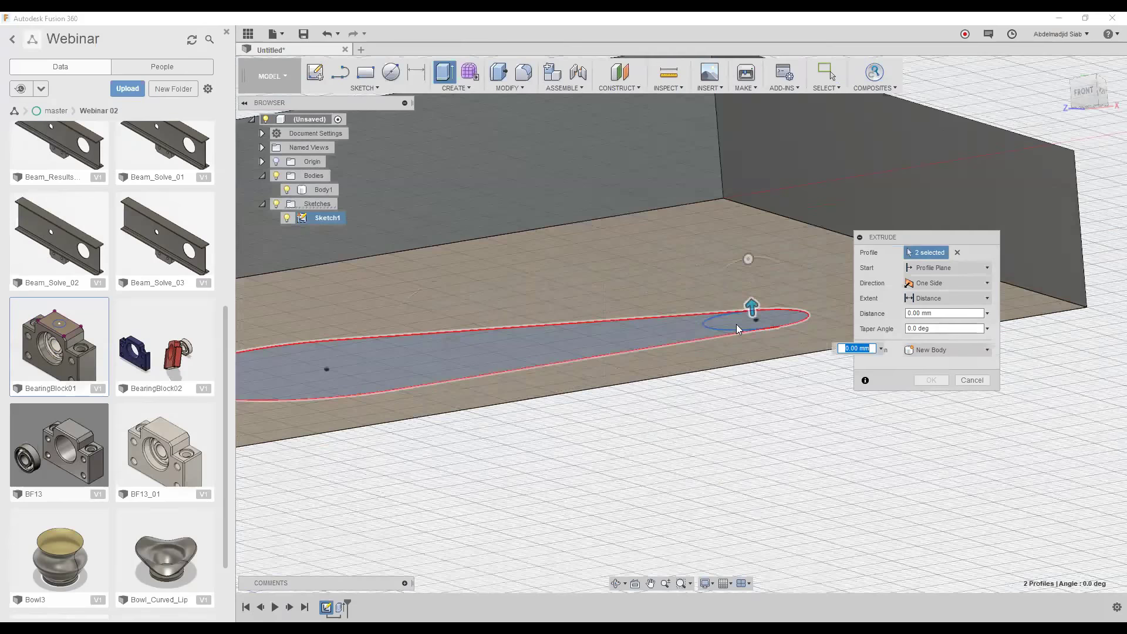
text(-9)
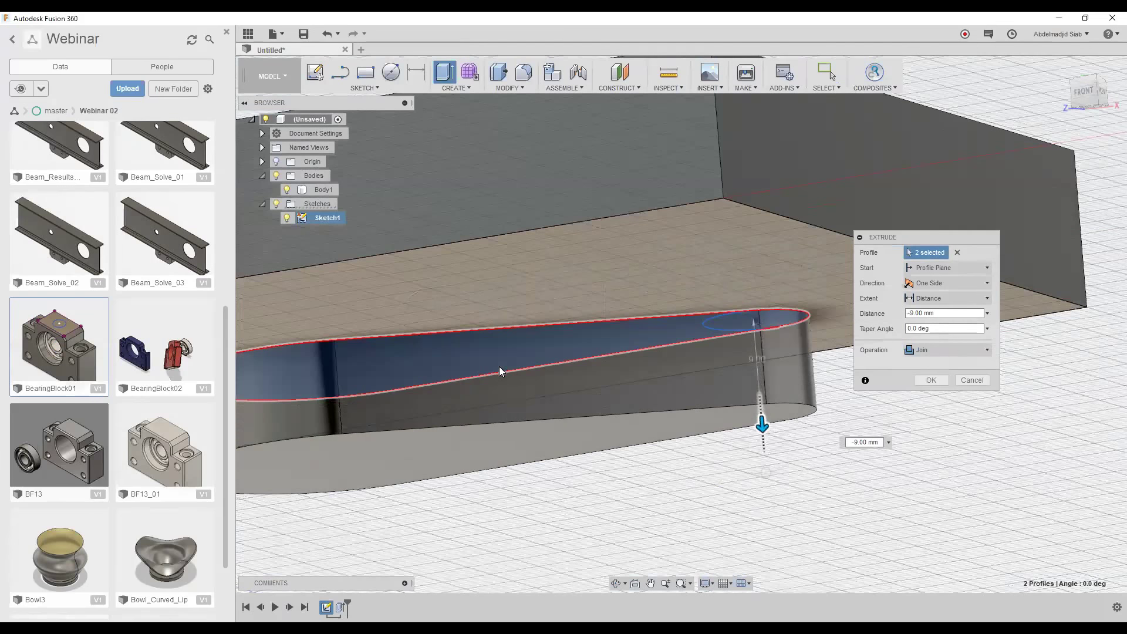
scroll(515, 412, down, 3)
shift+middle_drag(491, 251, 548, 255)
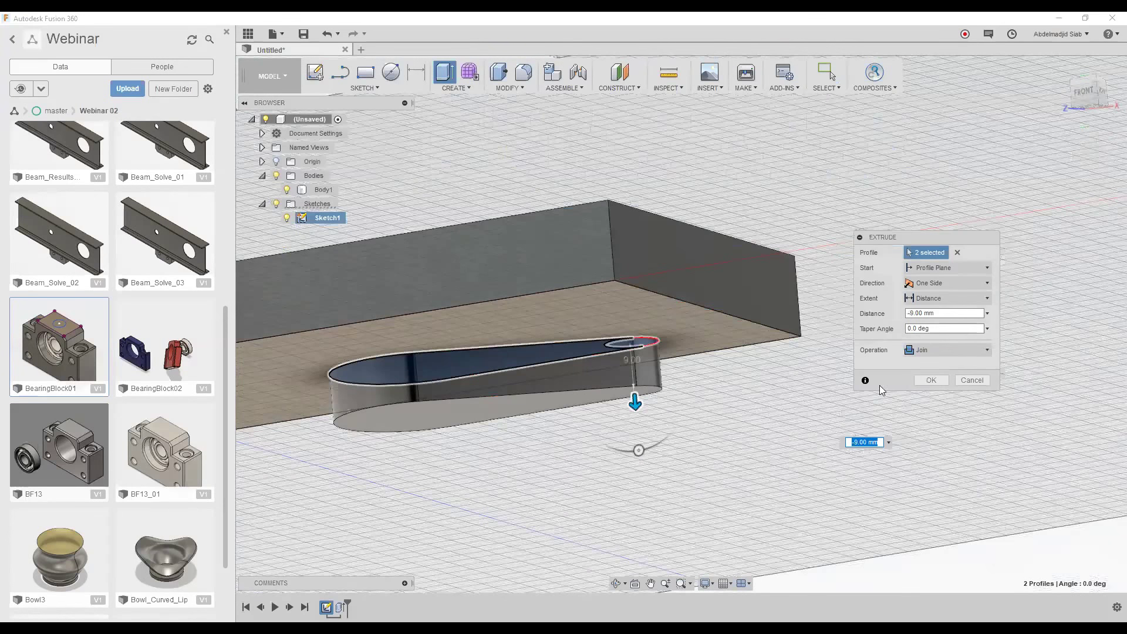
shift+middle_drag(928, 354, 908, 355)
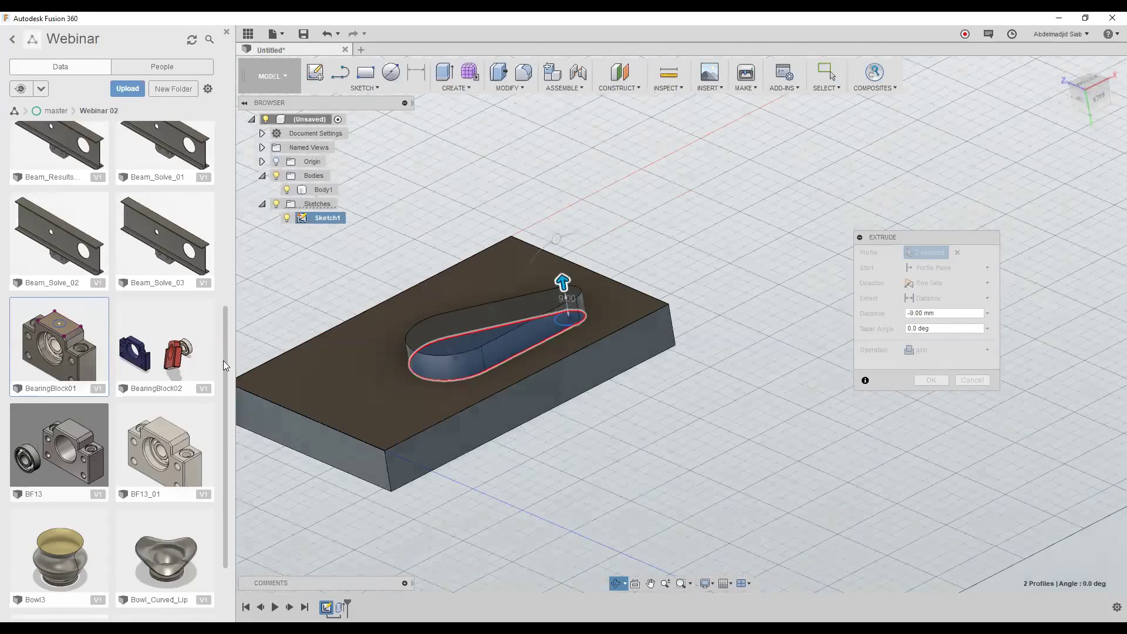
key(Return)
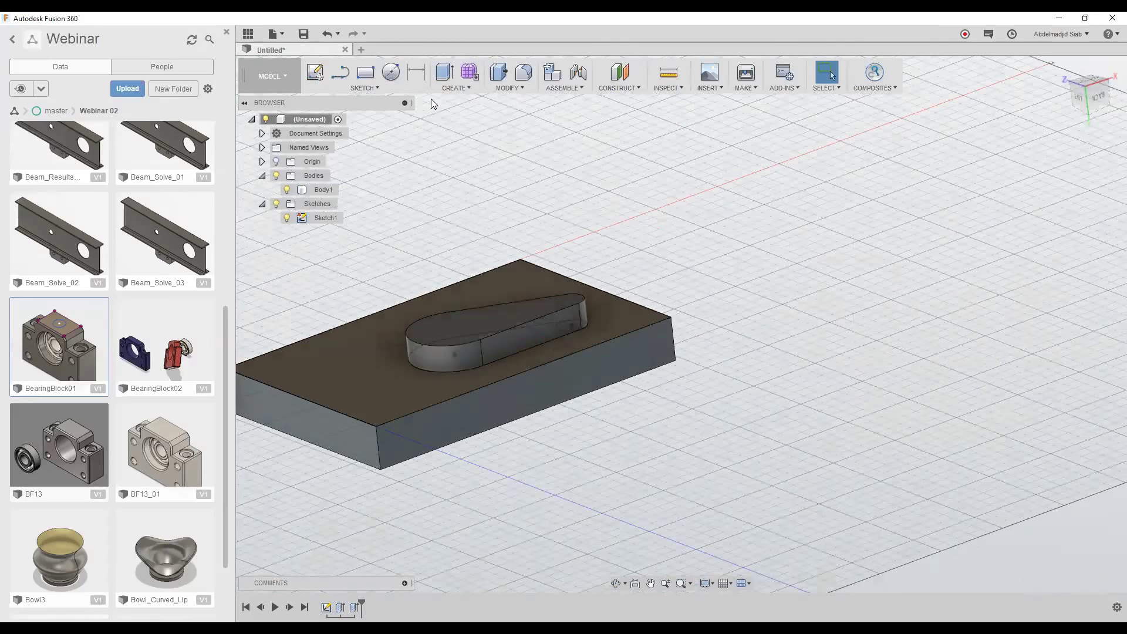
- Free-move Body1 off the sketch, then roll the timeline back before Move1
click(508, 88)
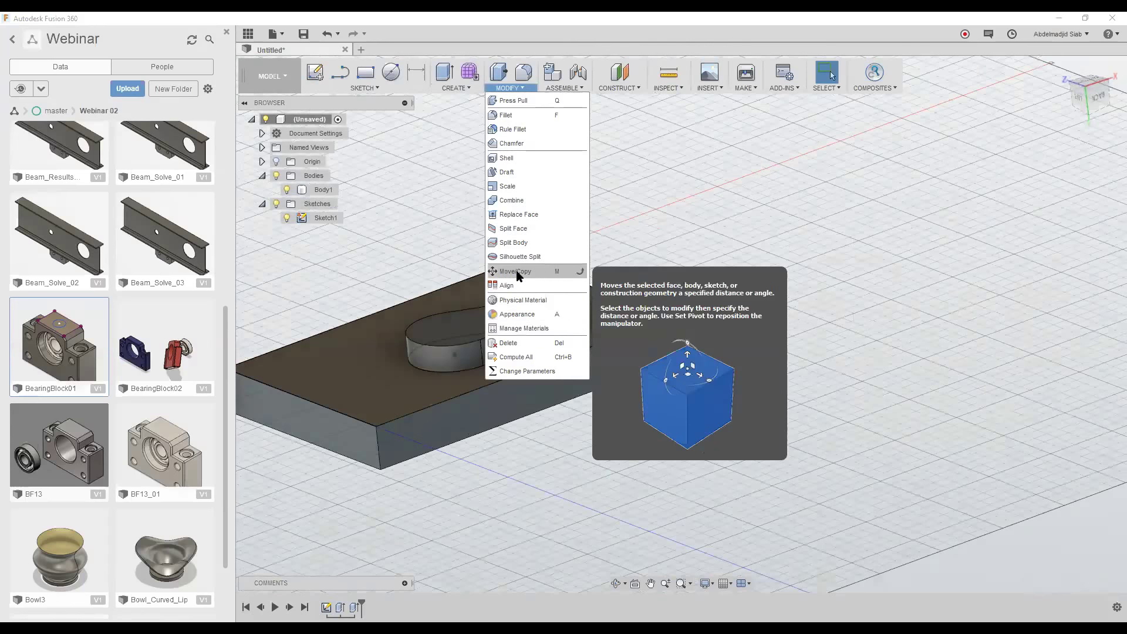
click(518, 276)
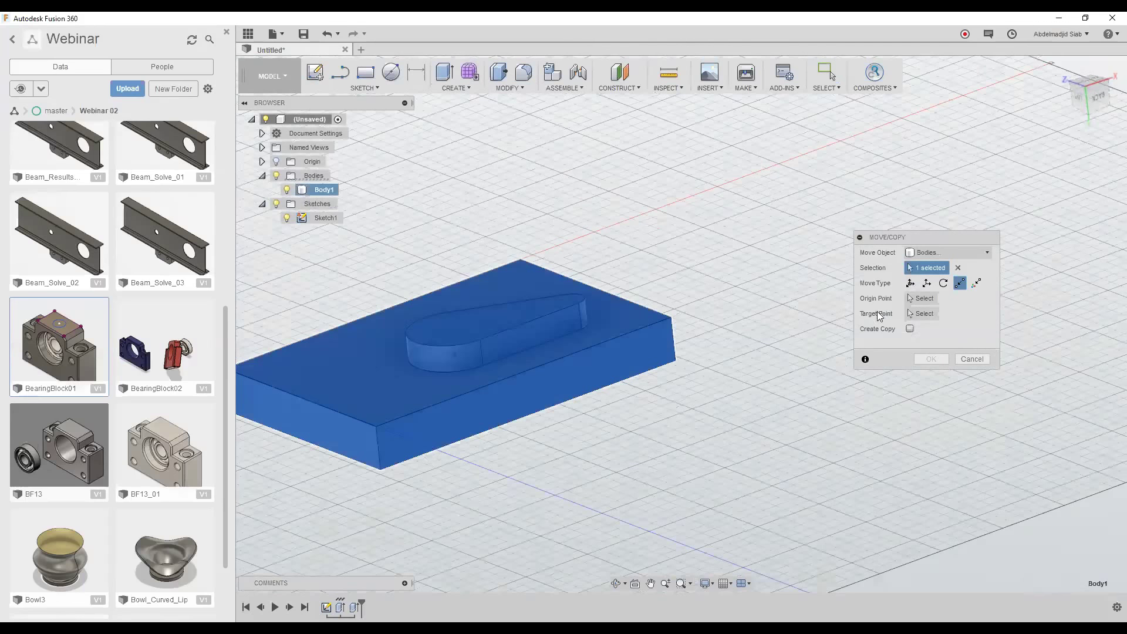
click(911, 283)
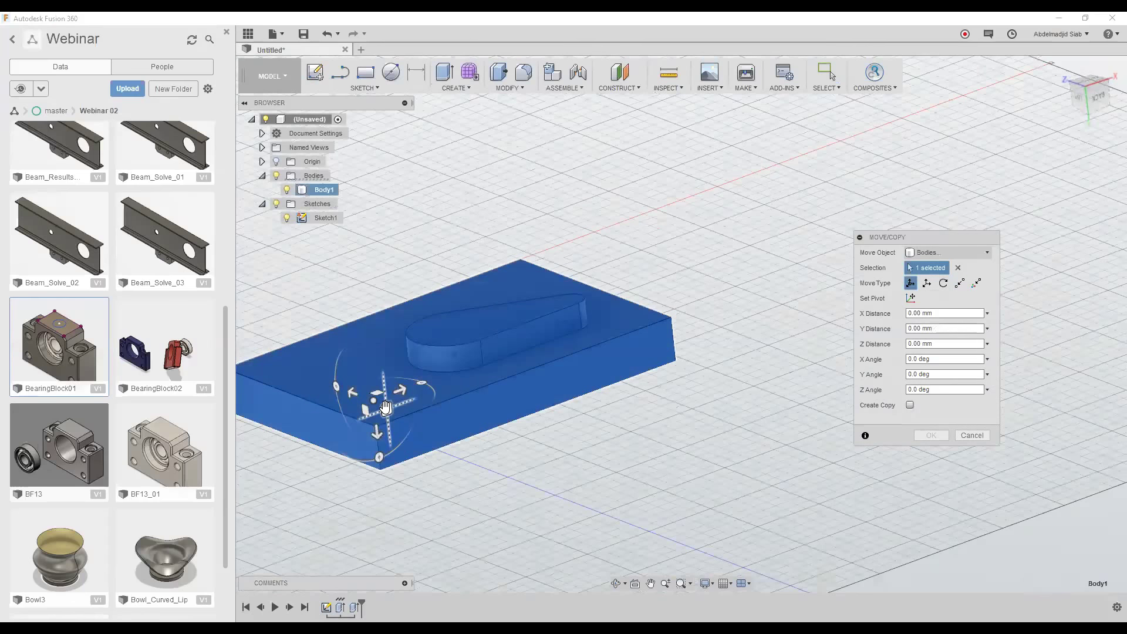
drag(386, 407, 540, 253)
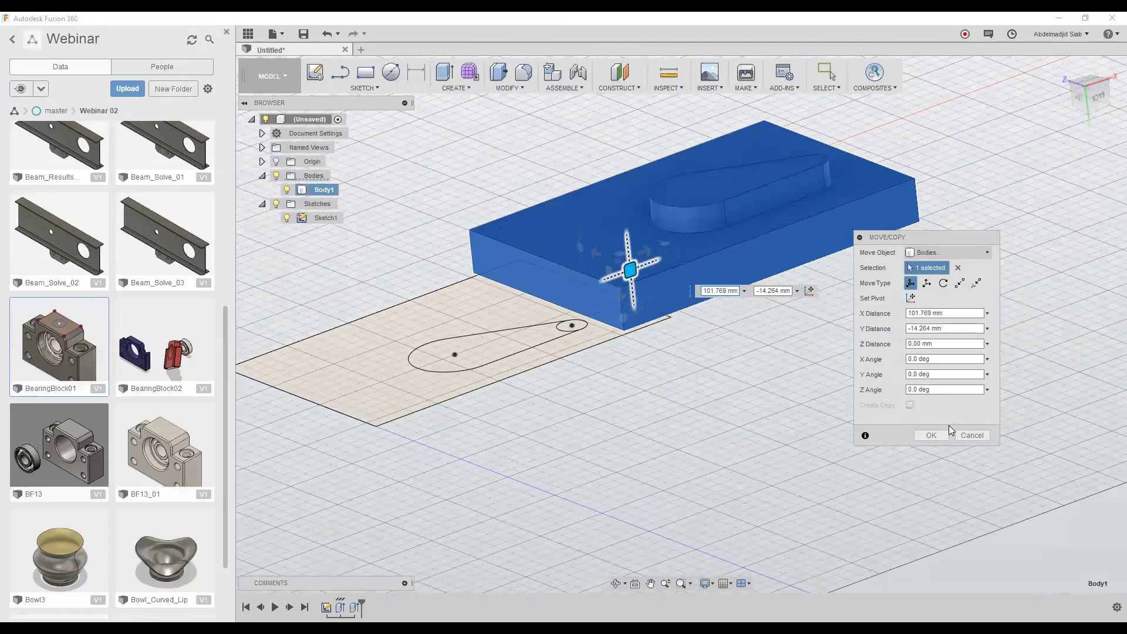
click(940, 437)
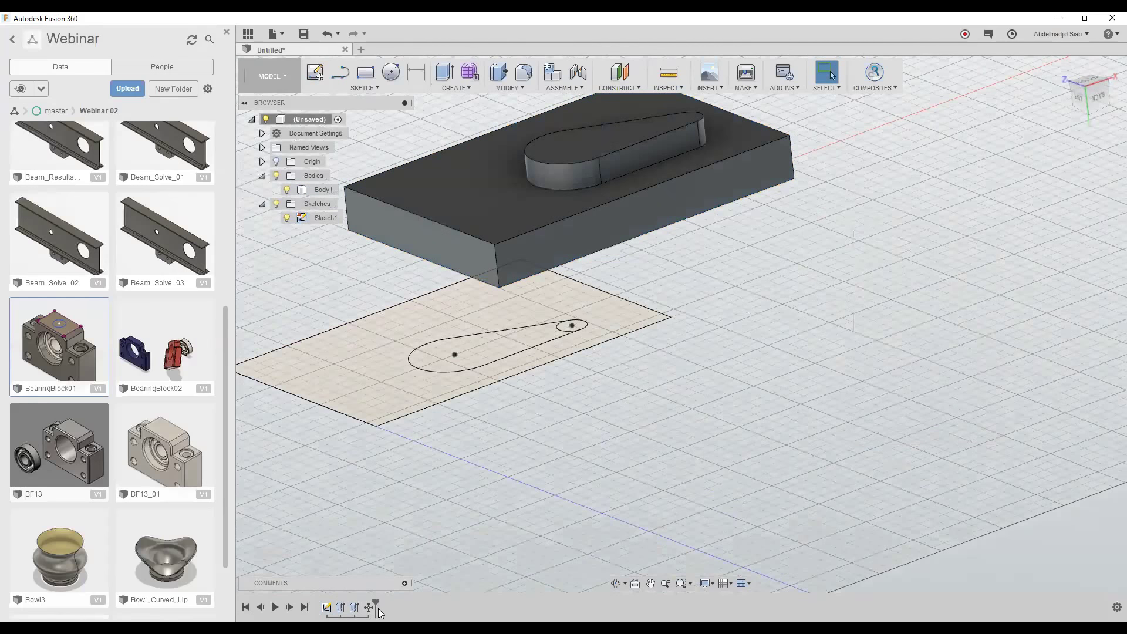
drag(375, 603, 359, 602)
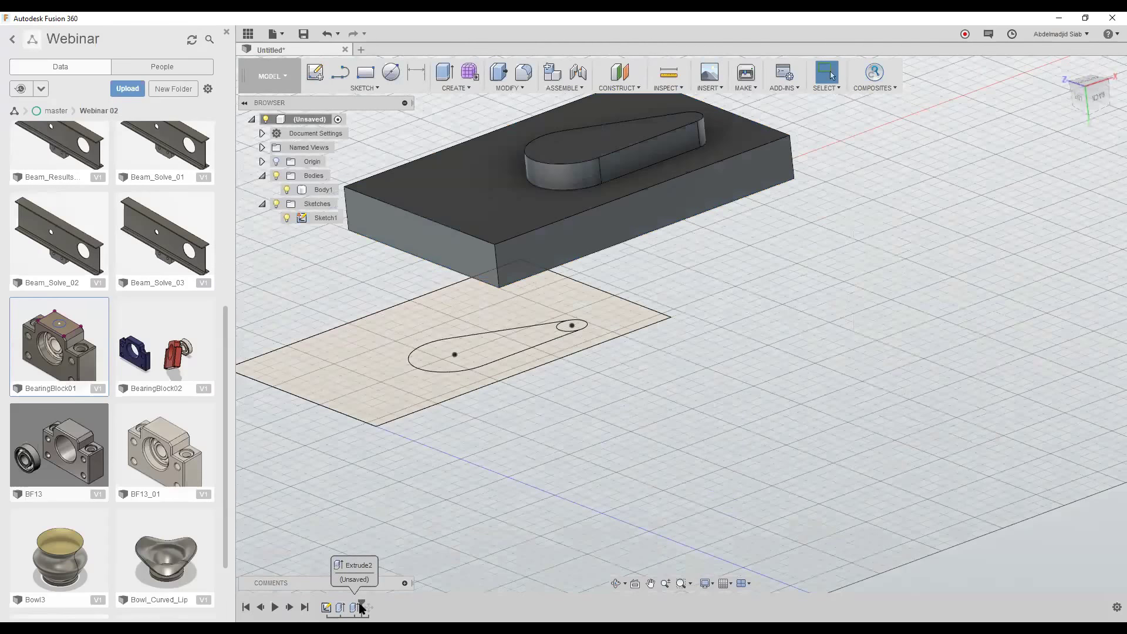
drag(359, 603, 361, 606)
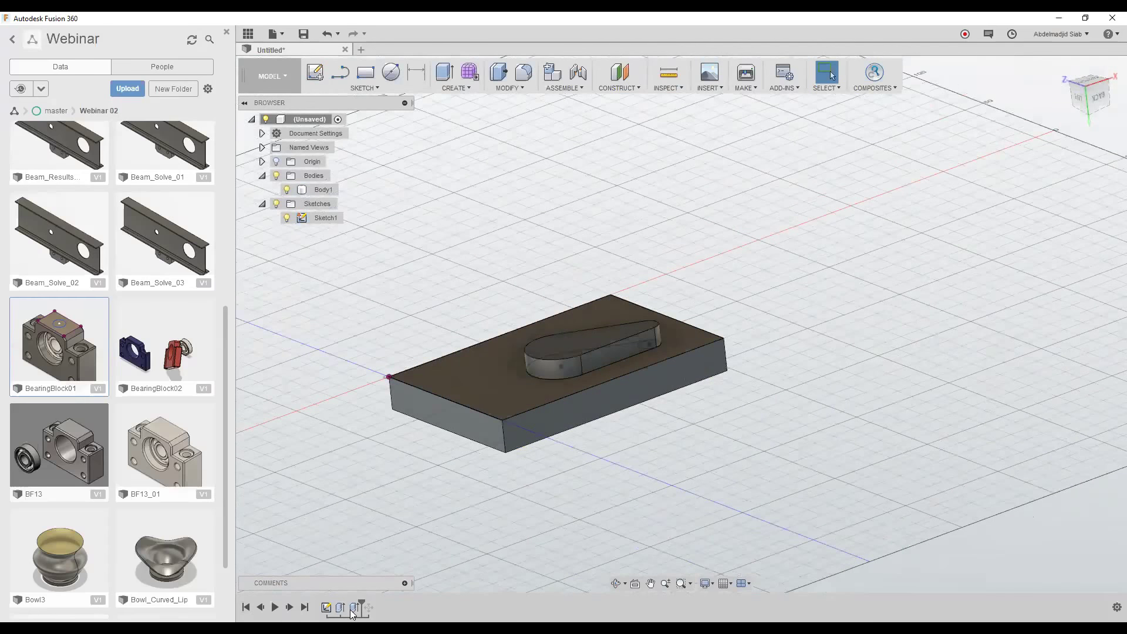
- Edit the teardrop extrusion so its operation creates a New Body
click(351, 611)
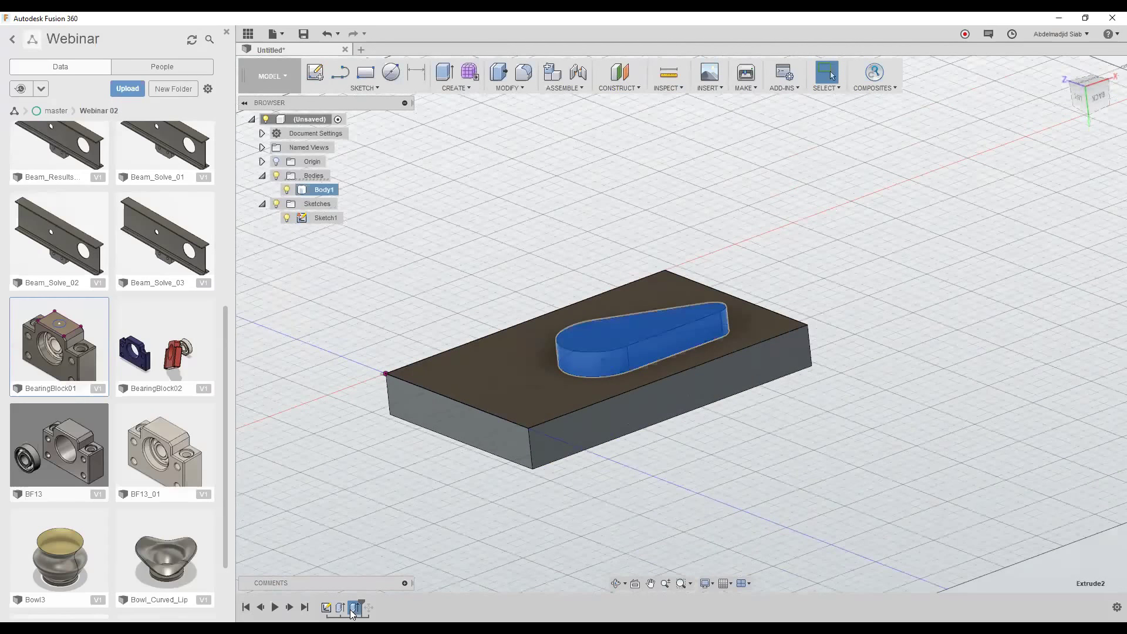
double_click(352, 611)
click(948, 350)
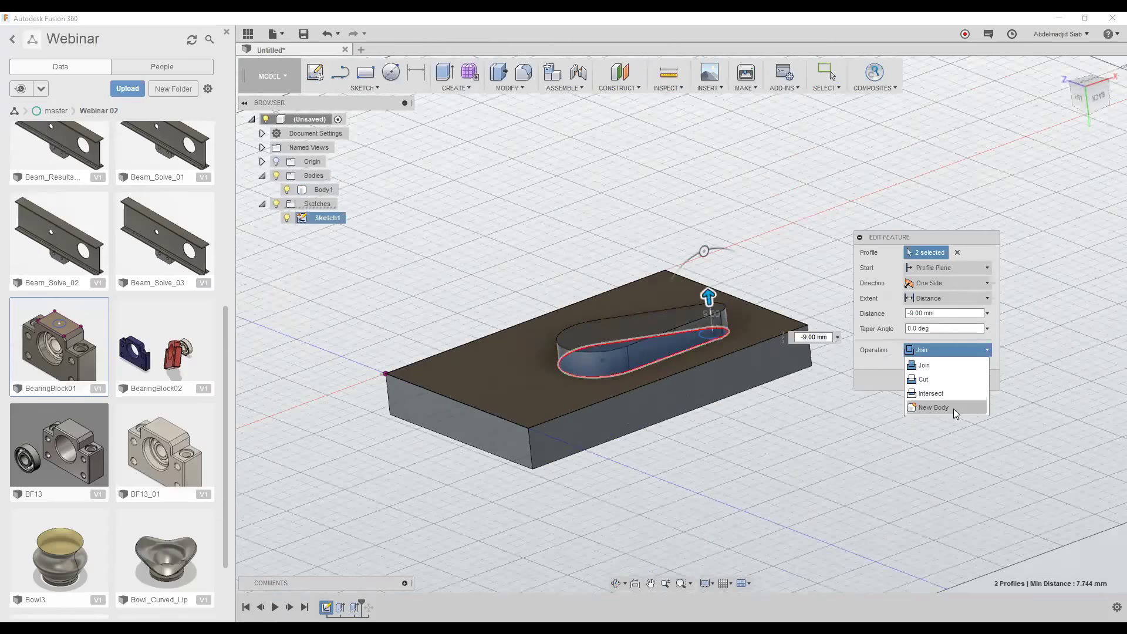
click(954, 409)
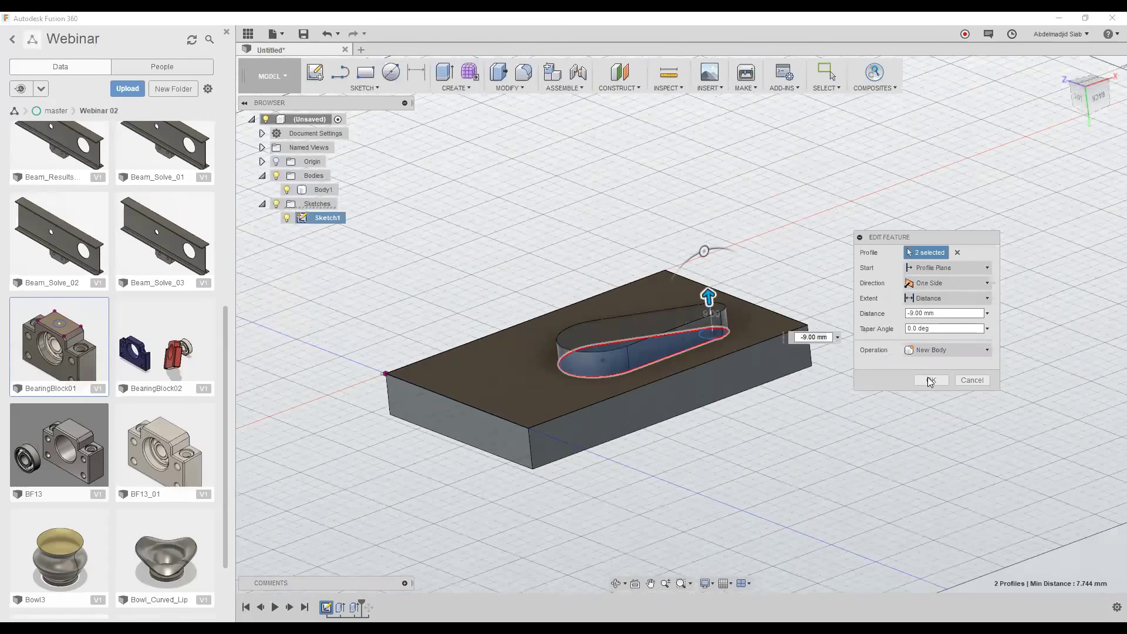
click(931, 380)
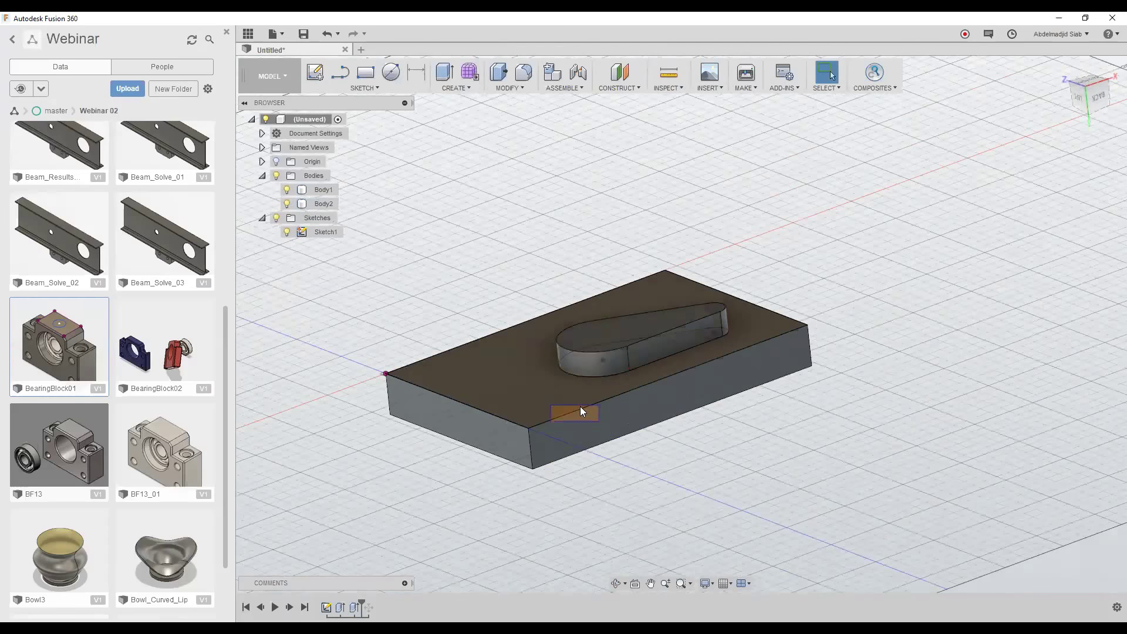
- Select Body1 and then Body2 in the Browser to check each body
click(317, 192)
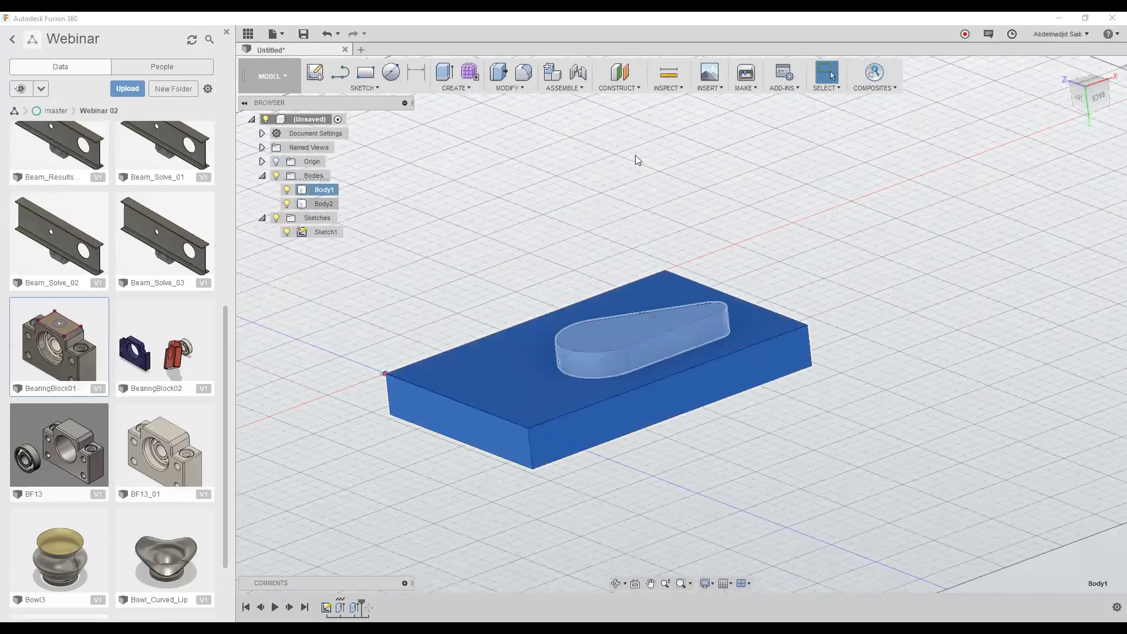
click(301, 206)
click(301, 192)
click(436, 184)
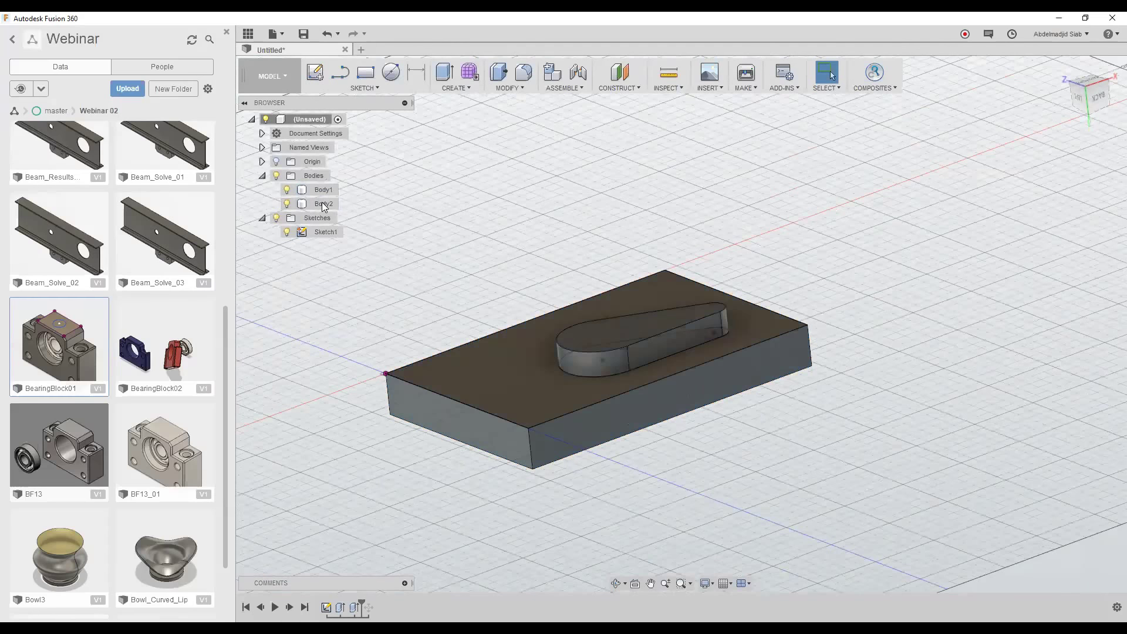
click(323, 205)
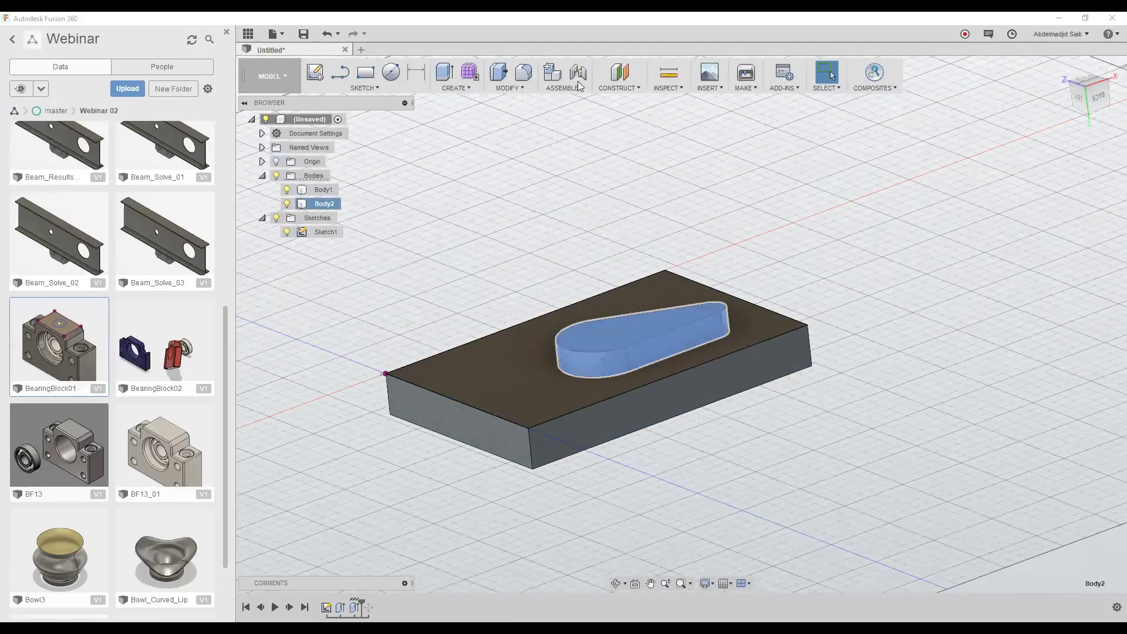
- Move the teardrop body with Move/Copy and roll the history forward past Move1
click(508, 88)
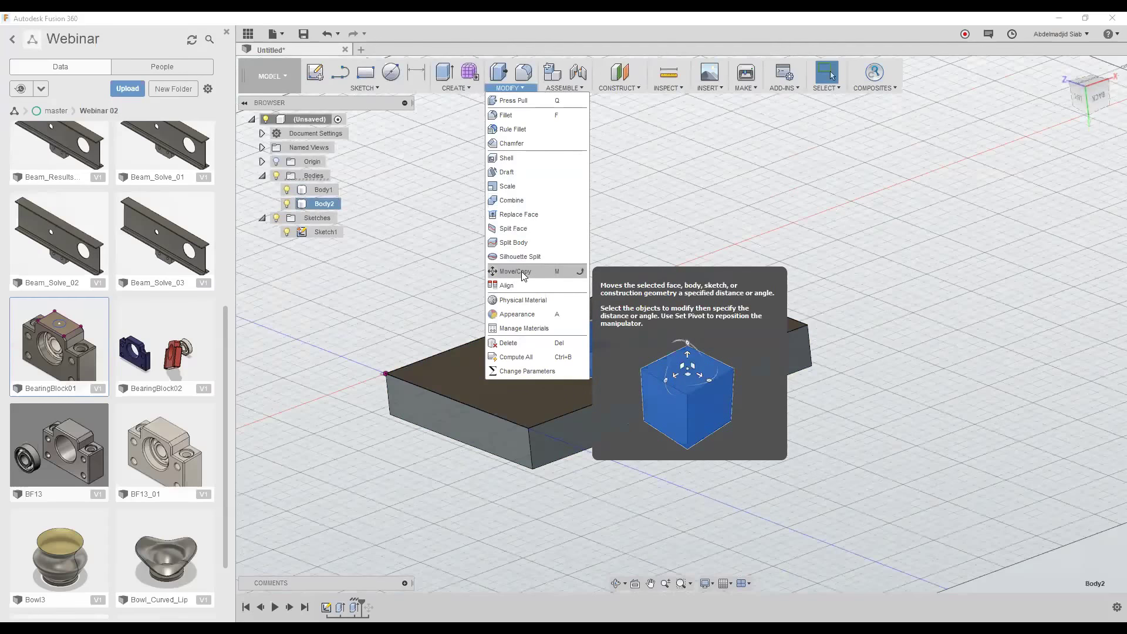
click(522, 271)
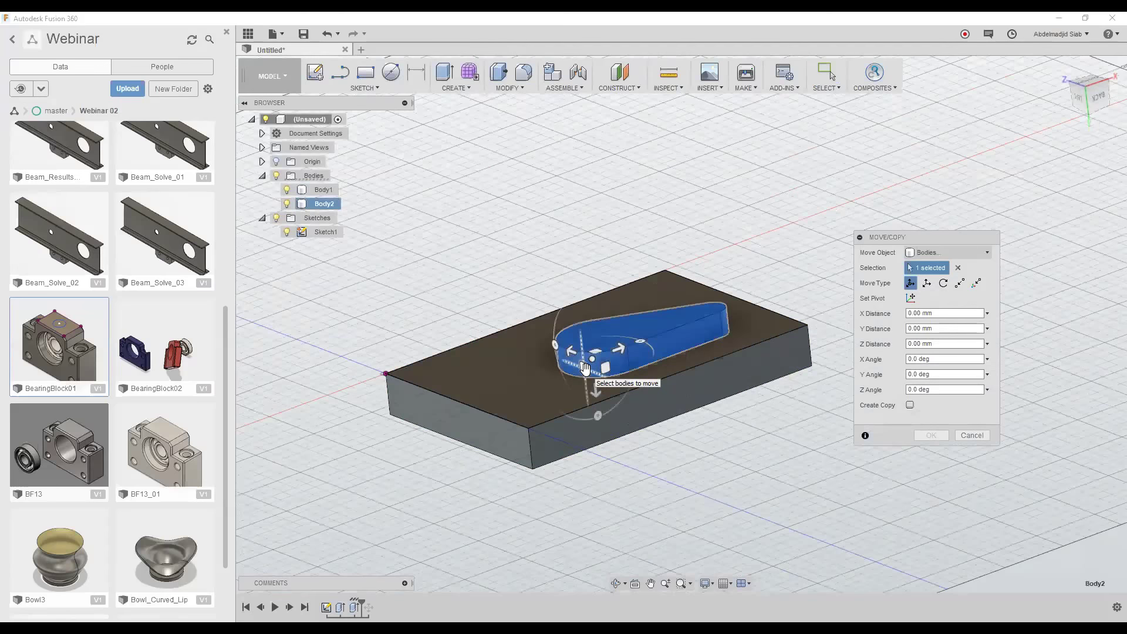
drag(585, 368, 841, 442)
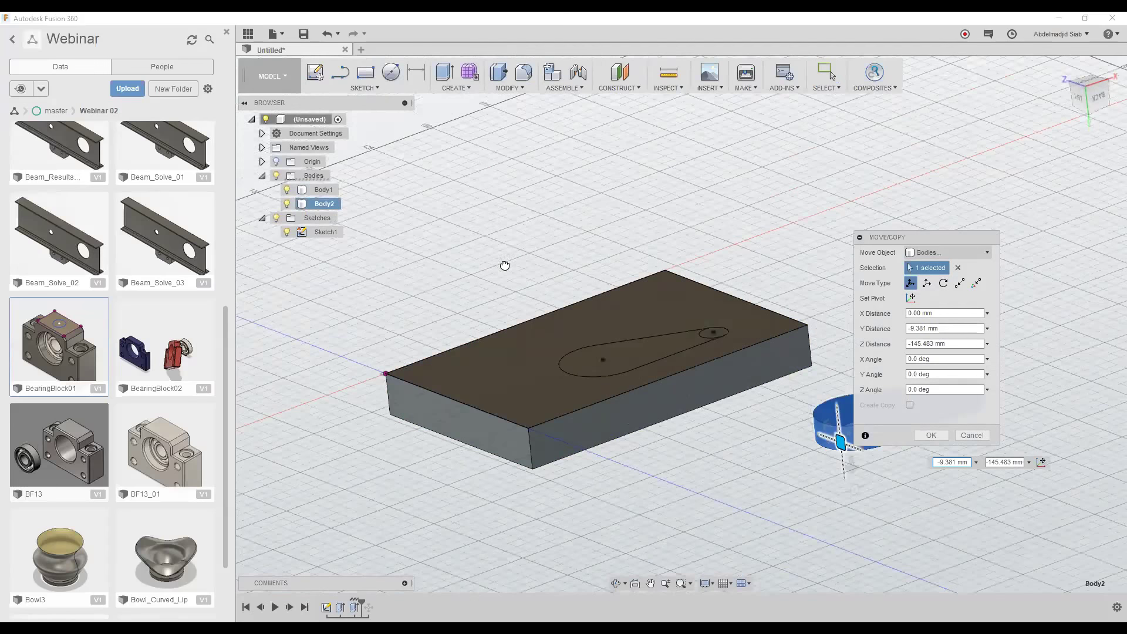
drag(522, 246, 452, 287)
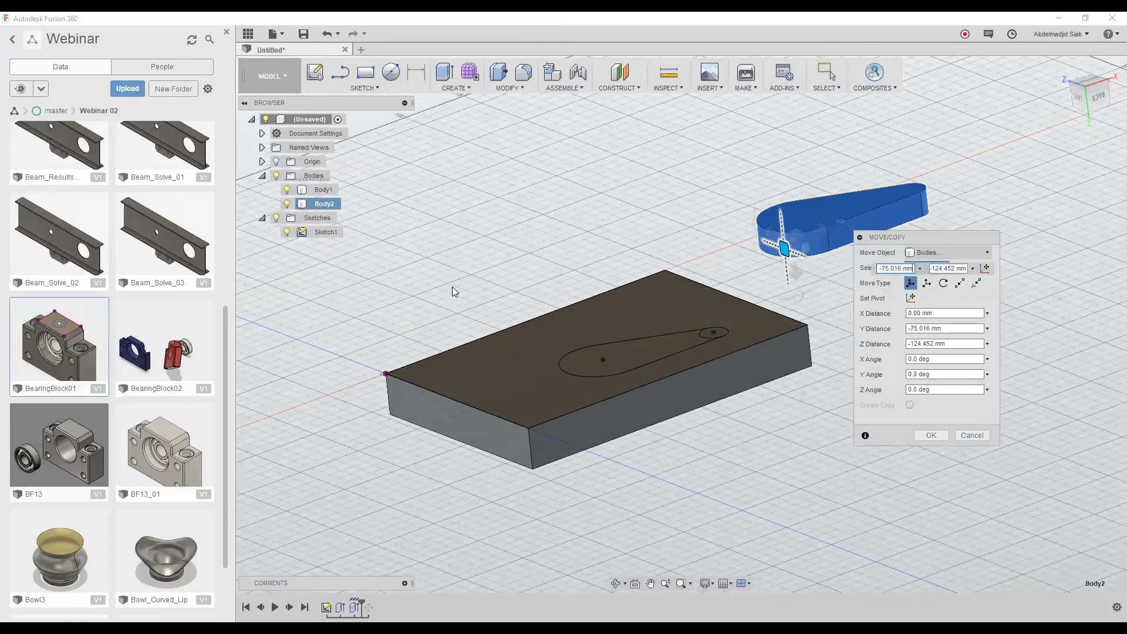
key(Escape)
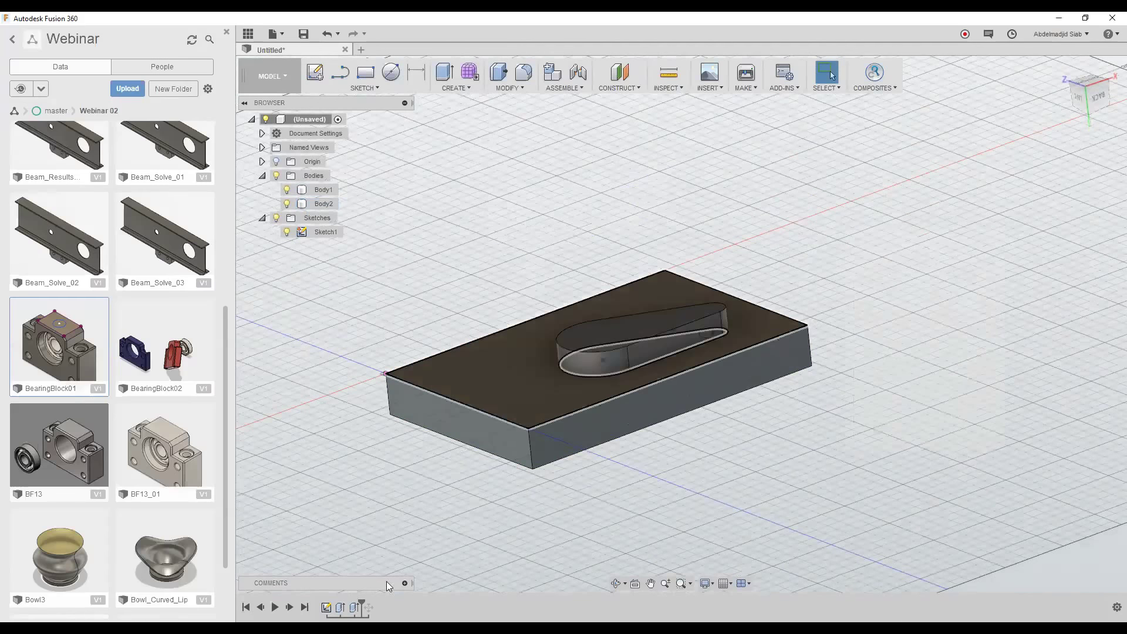
drag(376, 605, 382, 605)
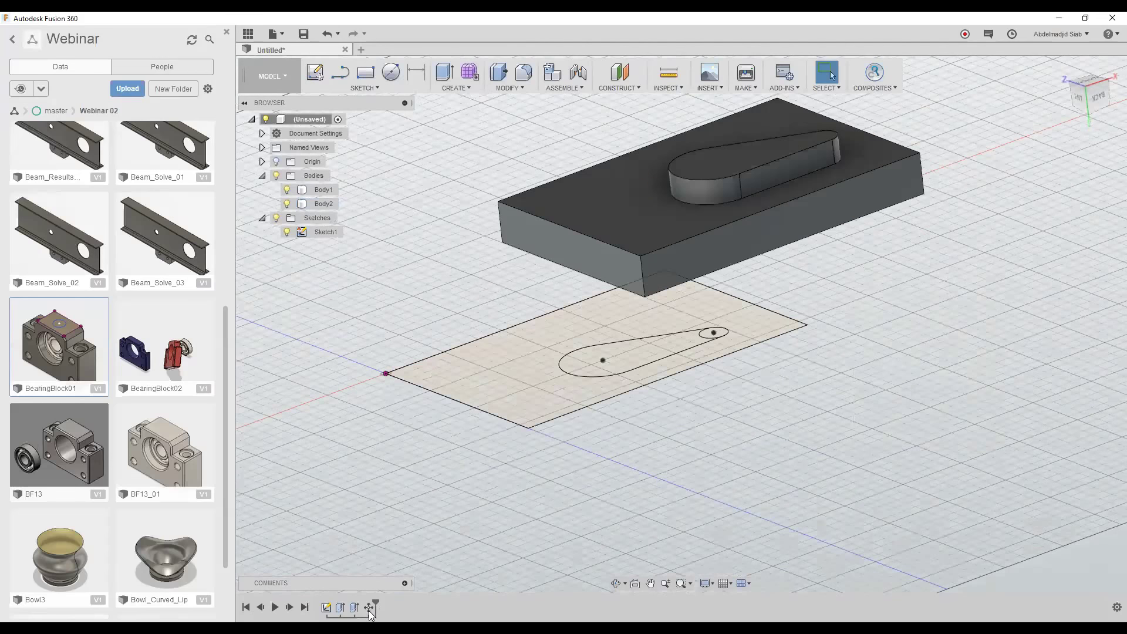
right_click(372, 602)
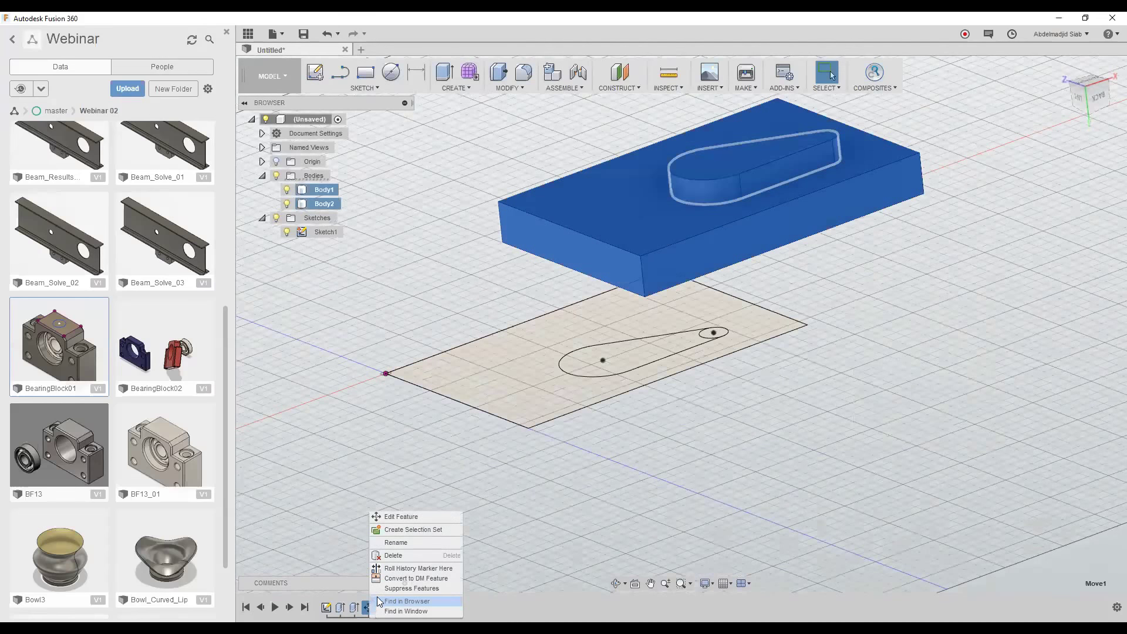
- Delete the Move feature and reopen the teardrop extrusion Extrude2 for editing
click(401, 557)
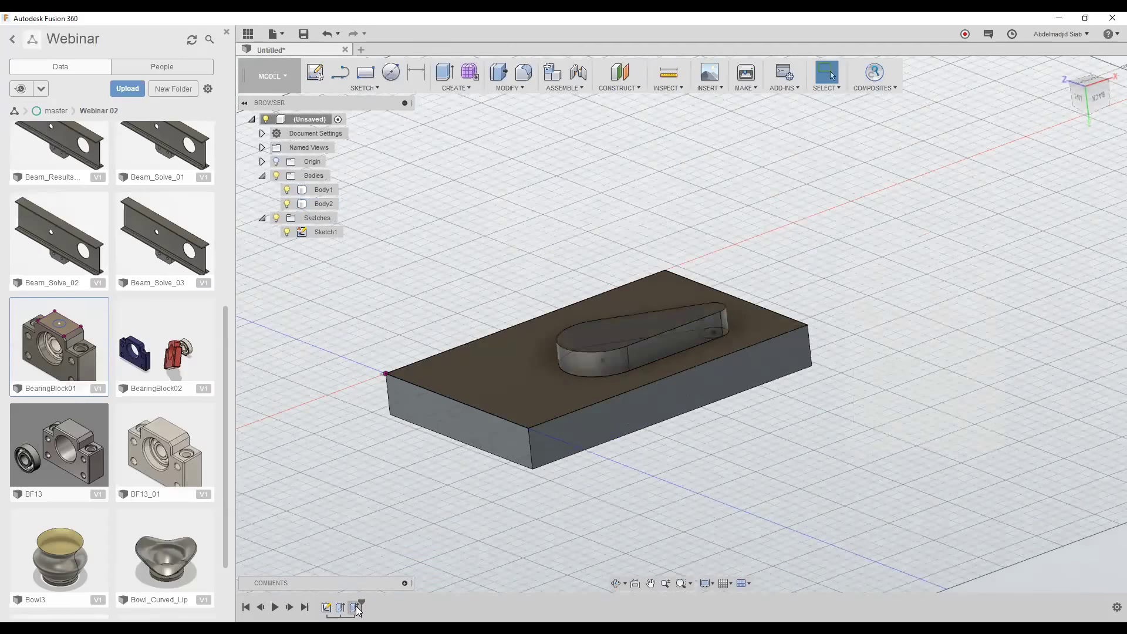
click(356, 606)
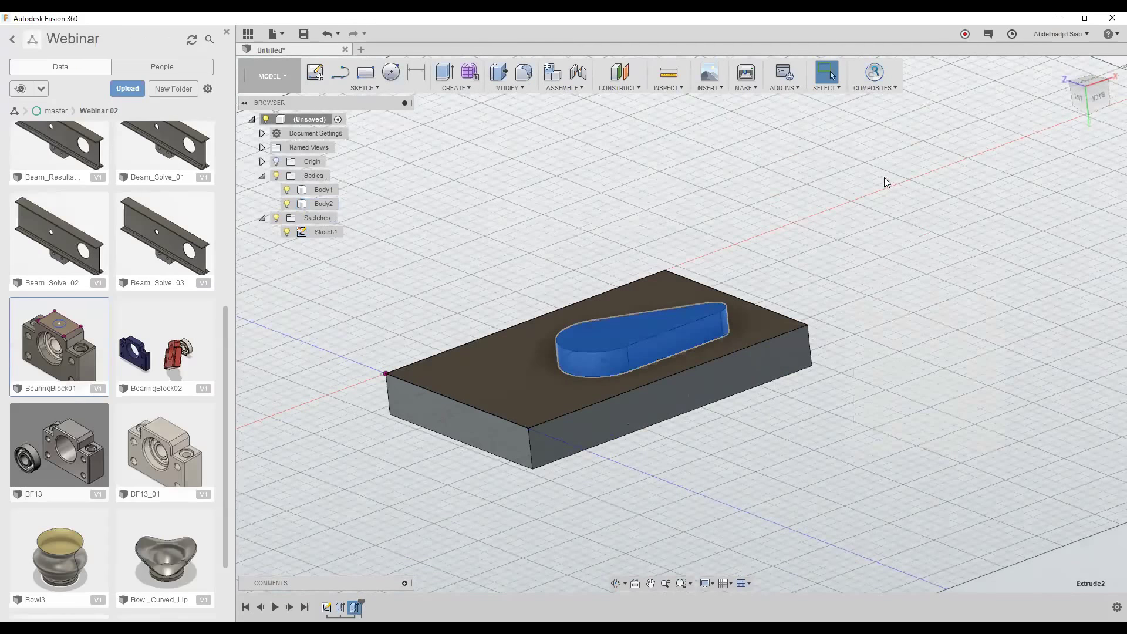
click(355, 609)
right_click(355, 608)
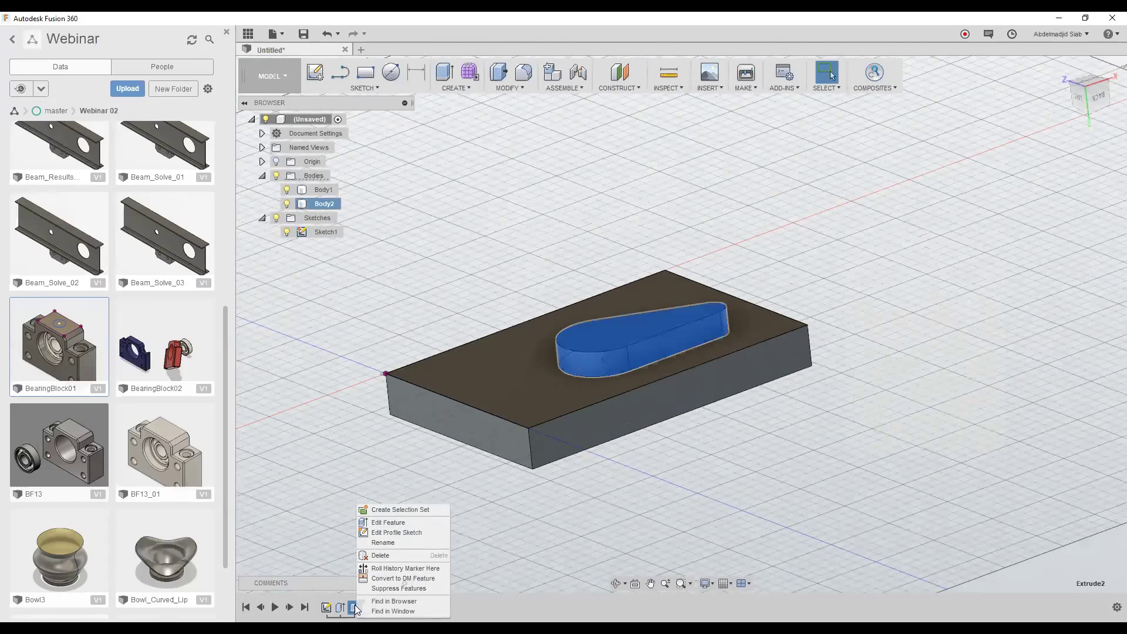
click(415, 523)
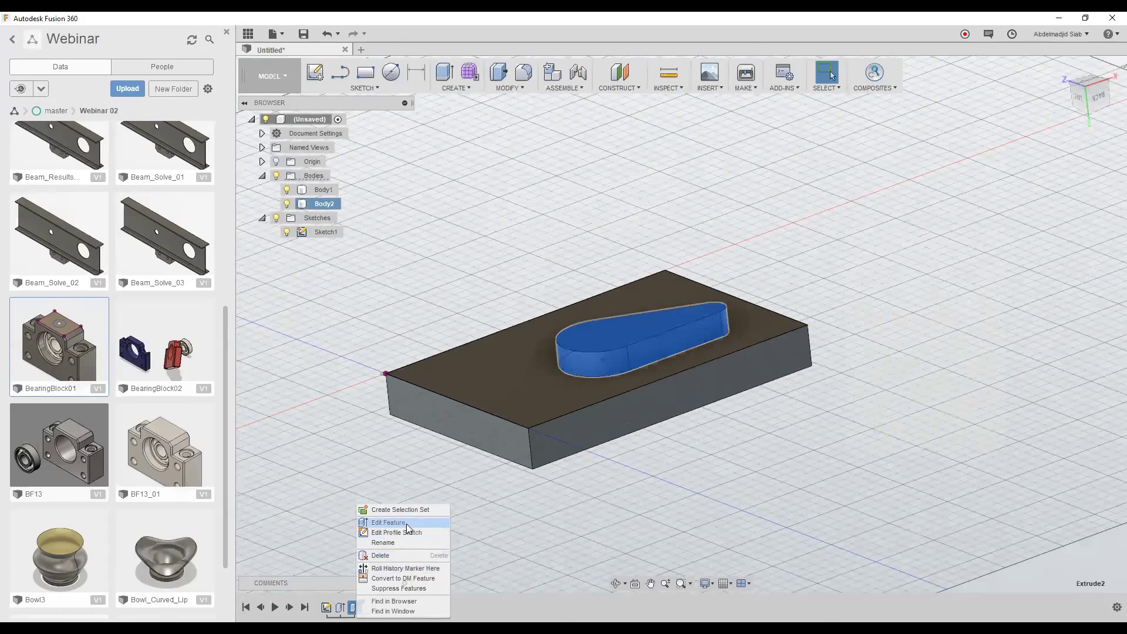
click(409, 528)
mouse_move(709, 294)
mouse_down()
mouse_move(727, 451)
mouse_move(733, 234)
mouse_move(786, 446)
mouse_up()
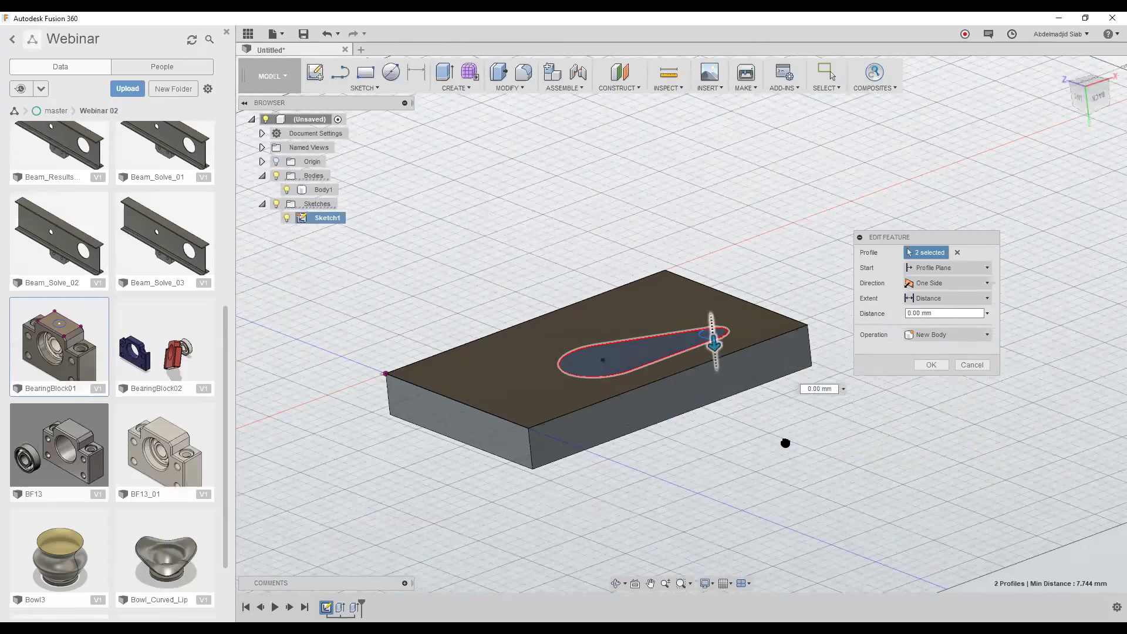
text(50)
- Change Extrude2 to a Cut operation with a 15 mm distance
click(948, 350)
click(935, 376)
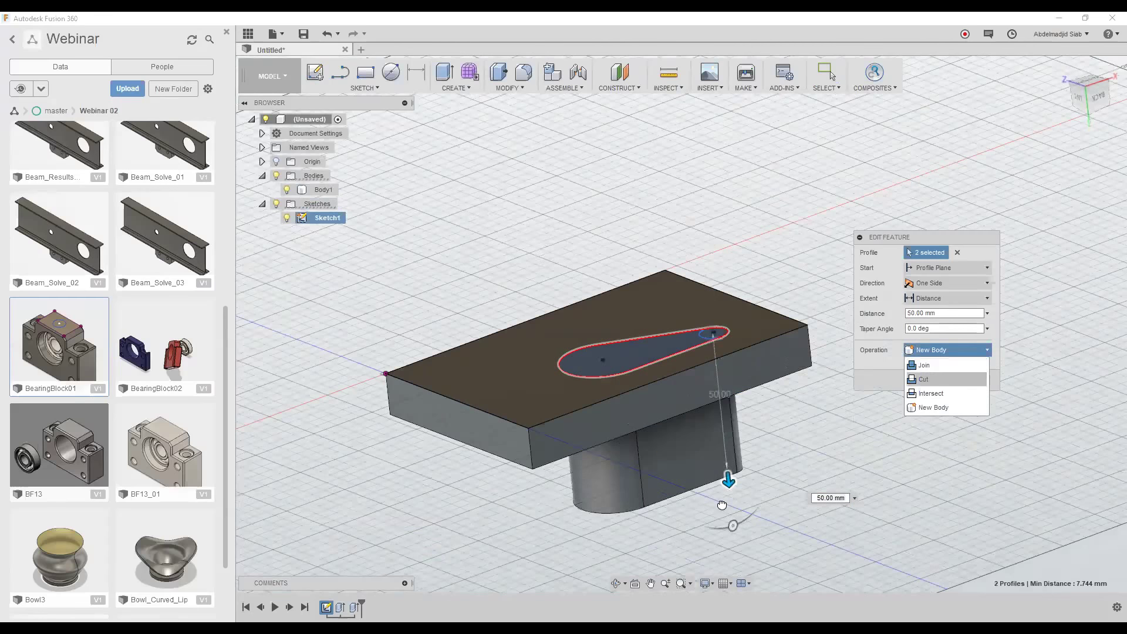
drag(728, 336, 750, 486)
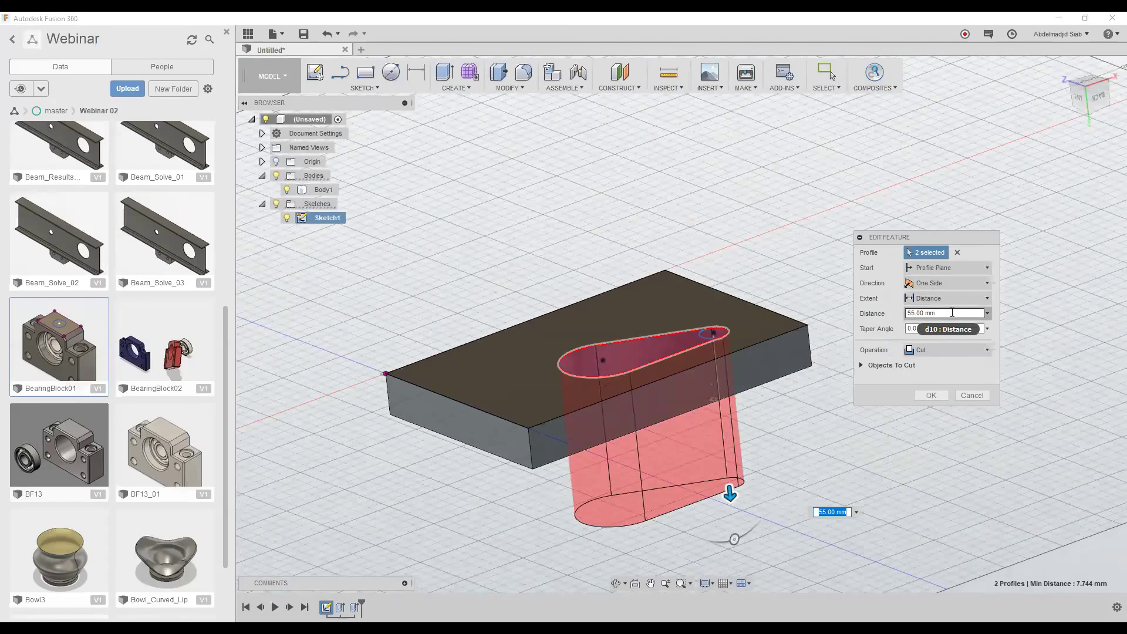
click(952, 313)
text(15)
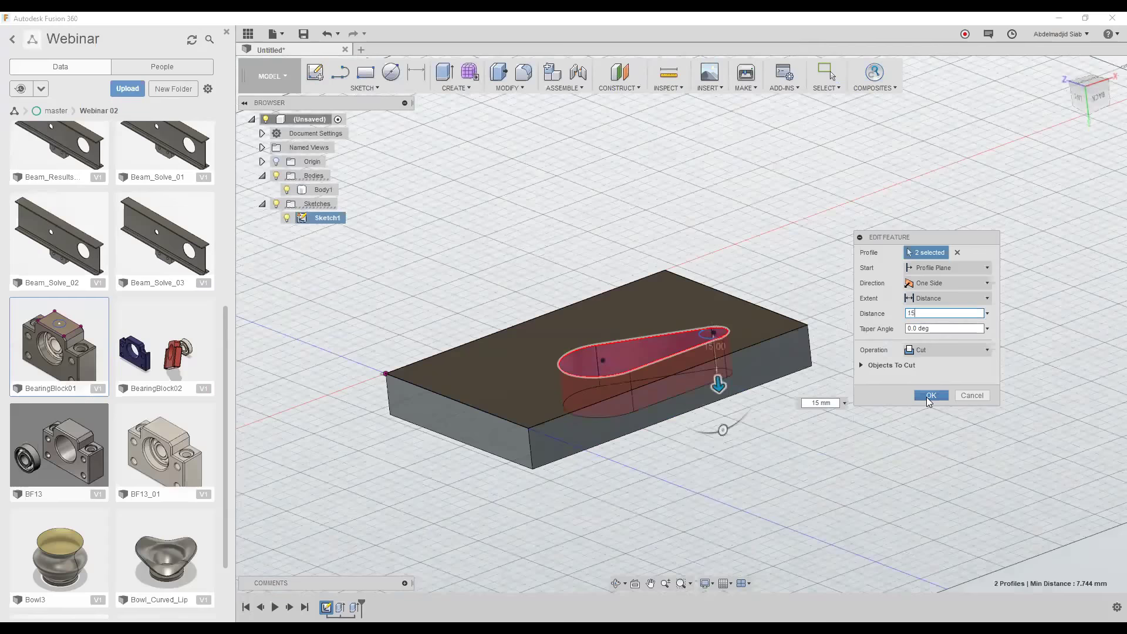
click(928, 396)
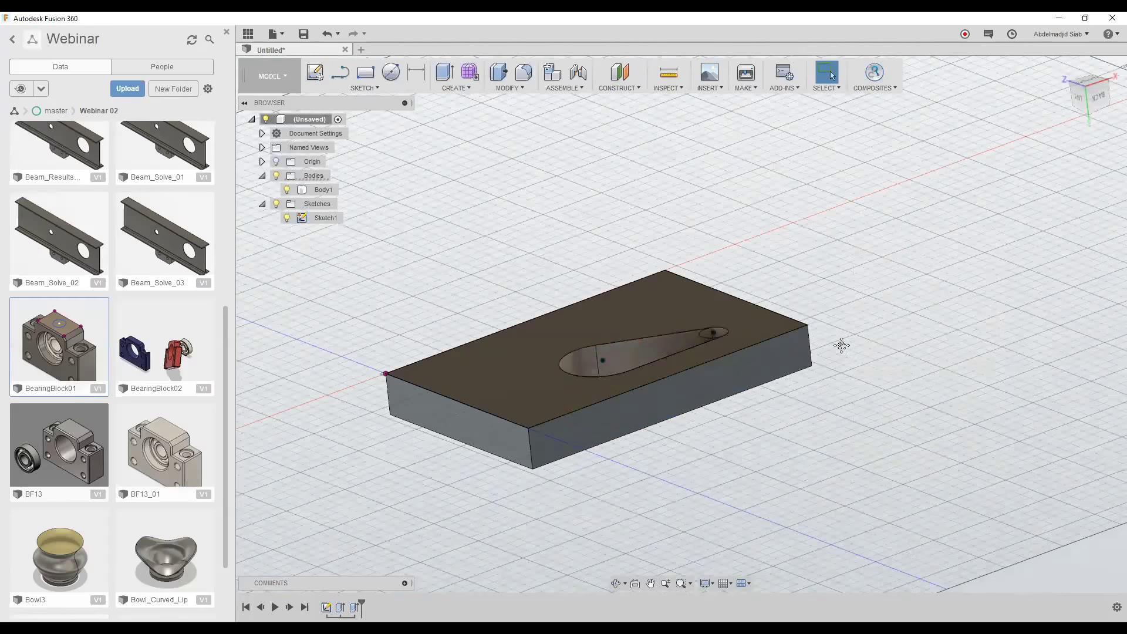
middle_drag(840, 345, 816, 389)
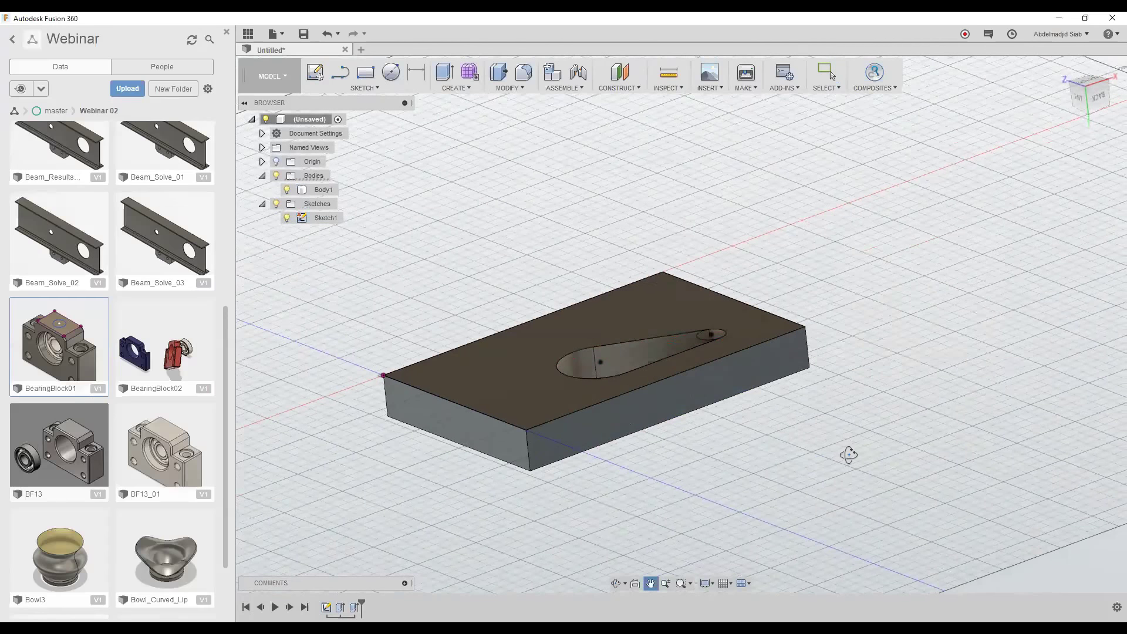
shift+middle_drag(850, 456, 951, 486)
- Re-edit Extrude1 to change the base plate distance from 15 mm to 25 mm
click(1062, 70)
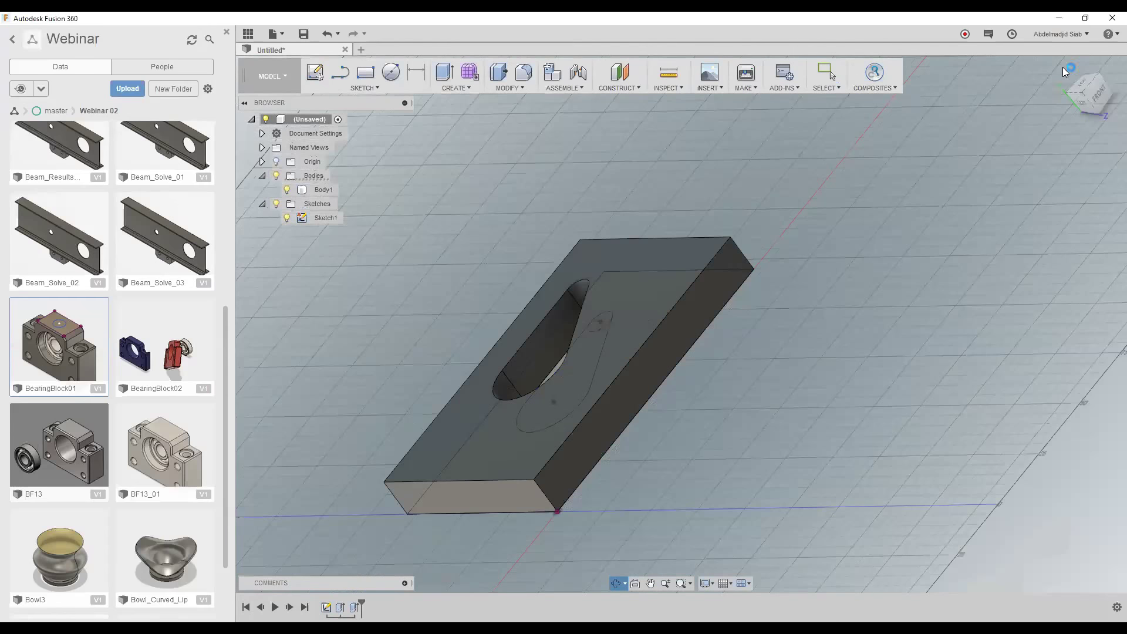
shift+middle_drag(984, 86, 938, 161)
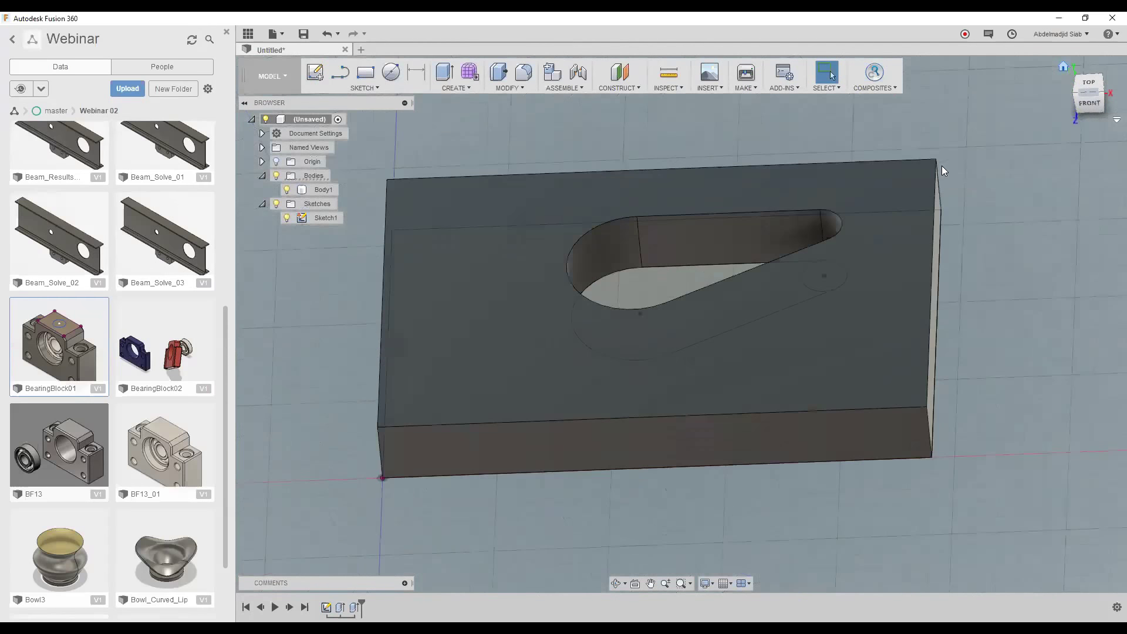
key(F6)
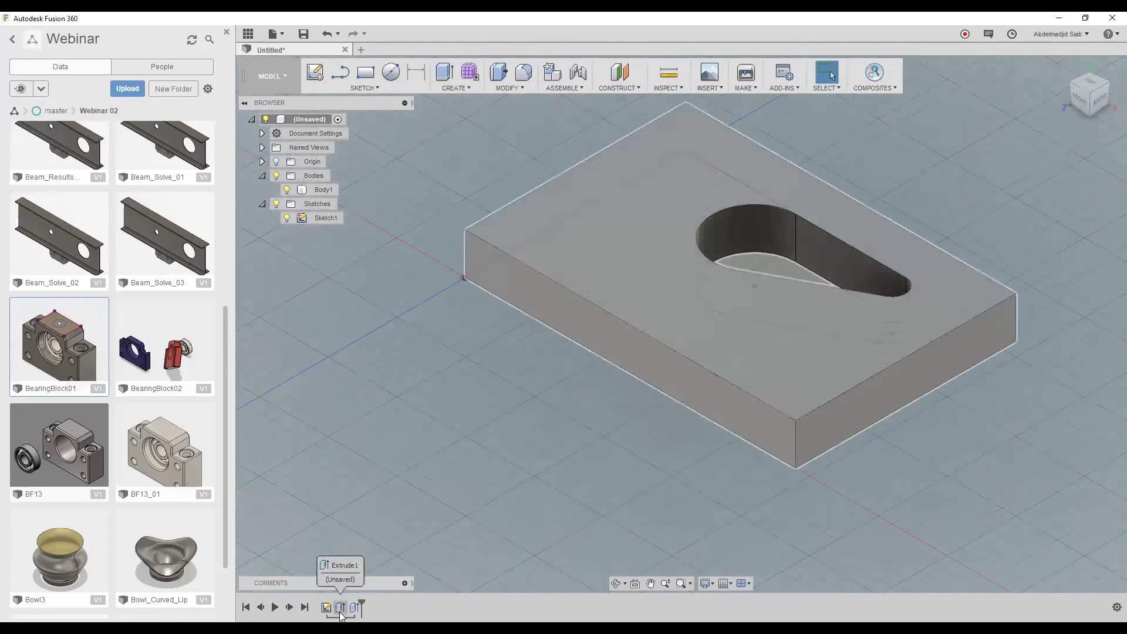
click(341, 609)
double_click(341, 609)
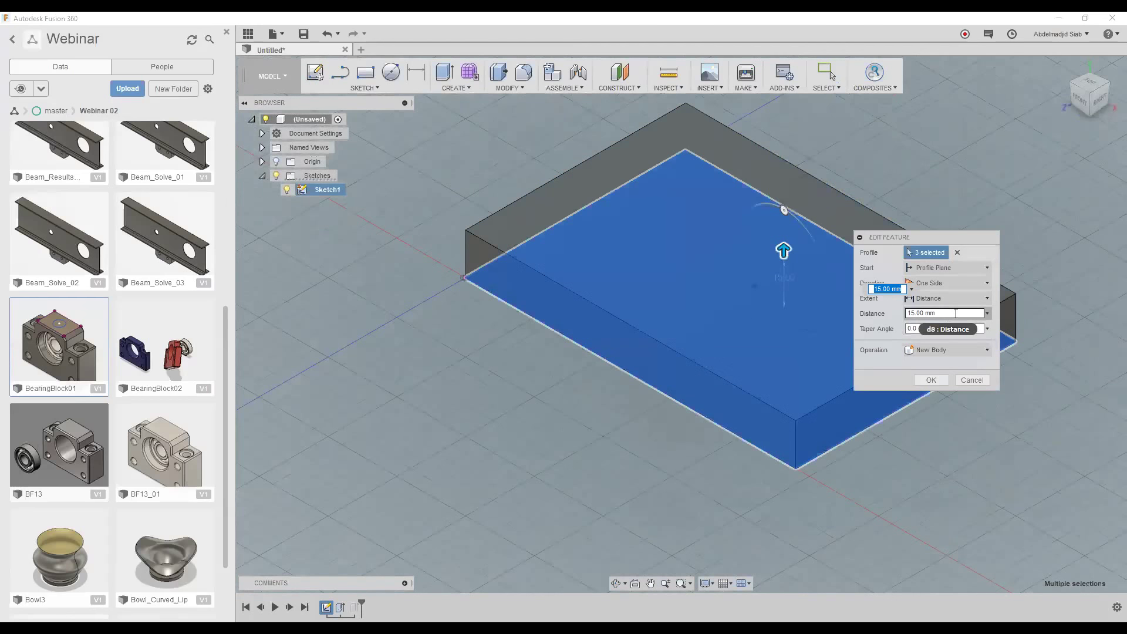
text(25)
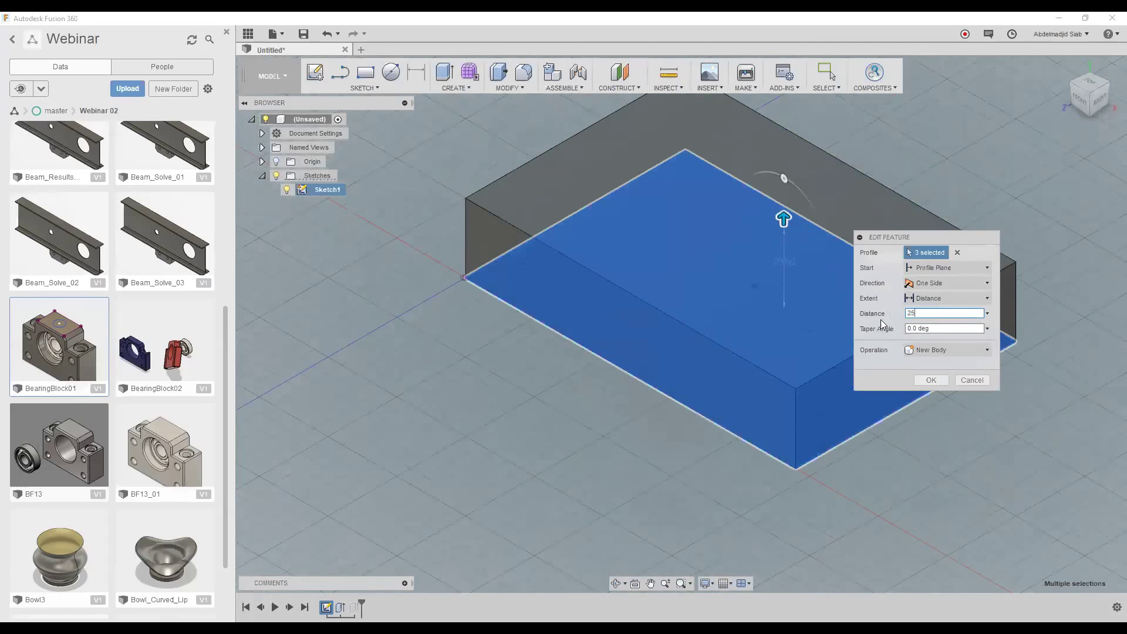
key(Return)
click(616, 583)
mouse_move(650, 410)
mouse_down()
mouse_move(636, 358)
mouse_move(614, 347)
mouse_move(621, 383)
mouse_move(627, 360)
mouse_move(590, 328)
mouse_move(698, 243)
mouse_move(709, 317)
mouse_move(690, 365)
mouse_move(674, 382)
mouse_move(682, 351)
mouse_move(645, 370)
mouse_up()
- Set the teardrop cut Extrude2's extent to All so it cuts through everything
click(355, 608)
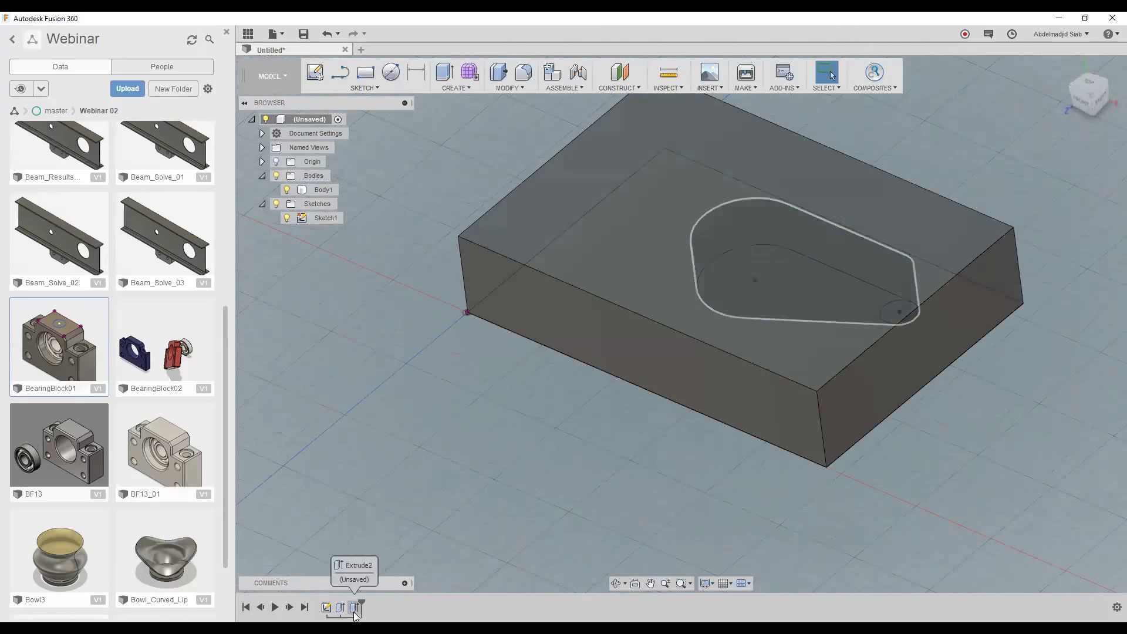
double_click(355, 611)
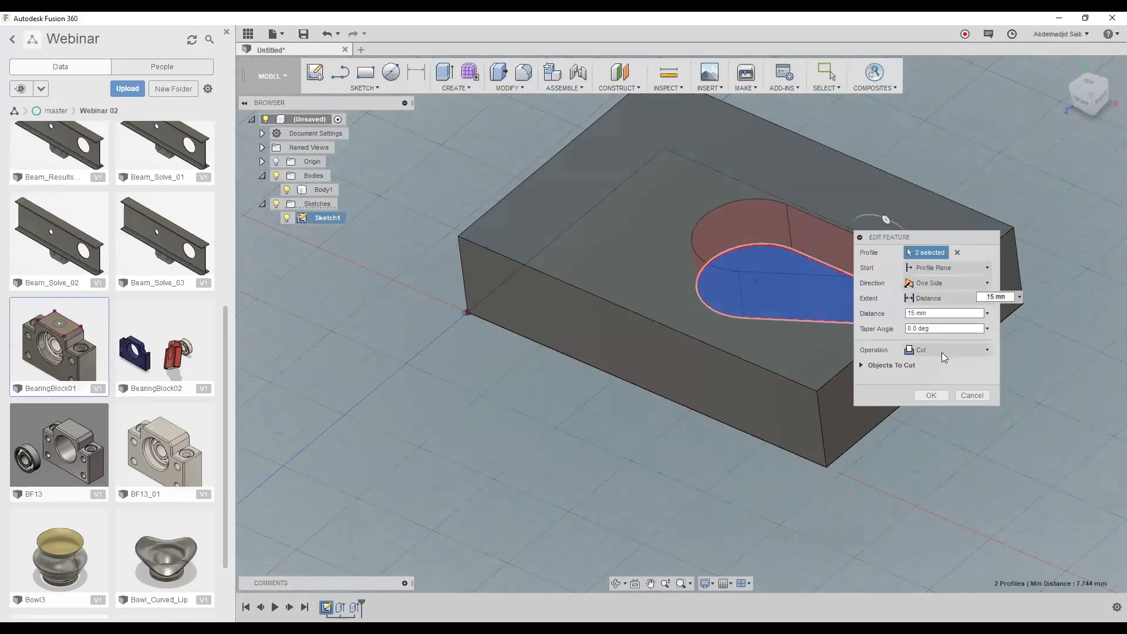
click(948, 298)
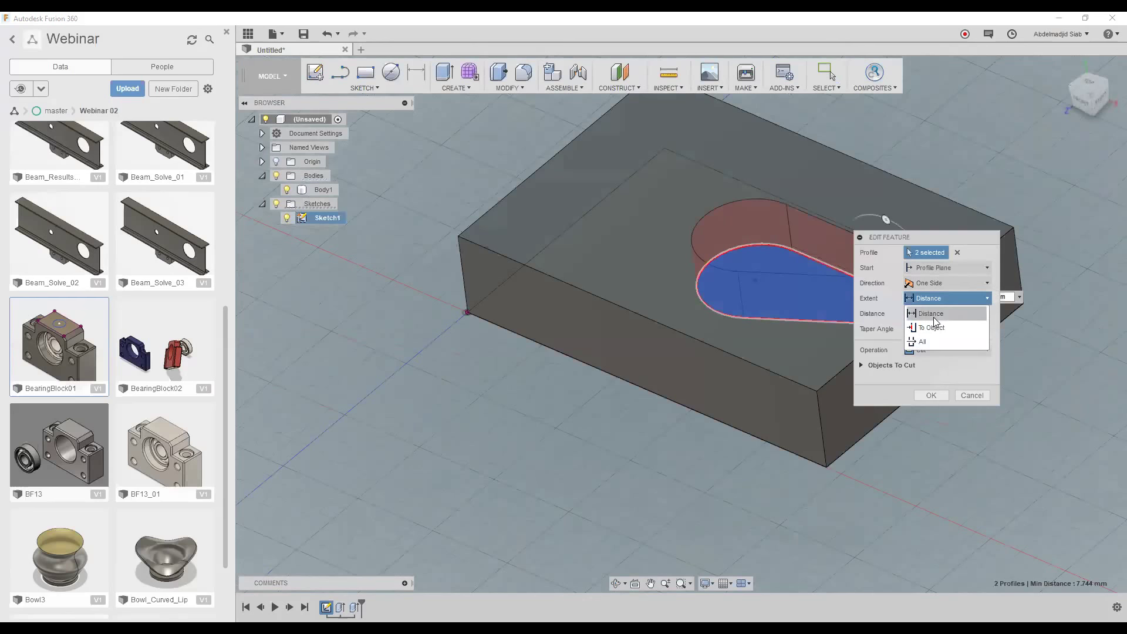
click(926, 343)
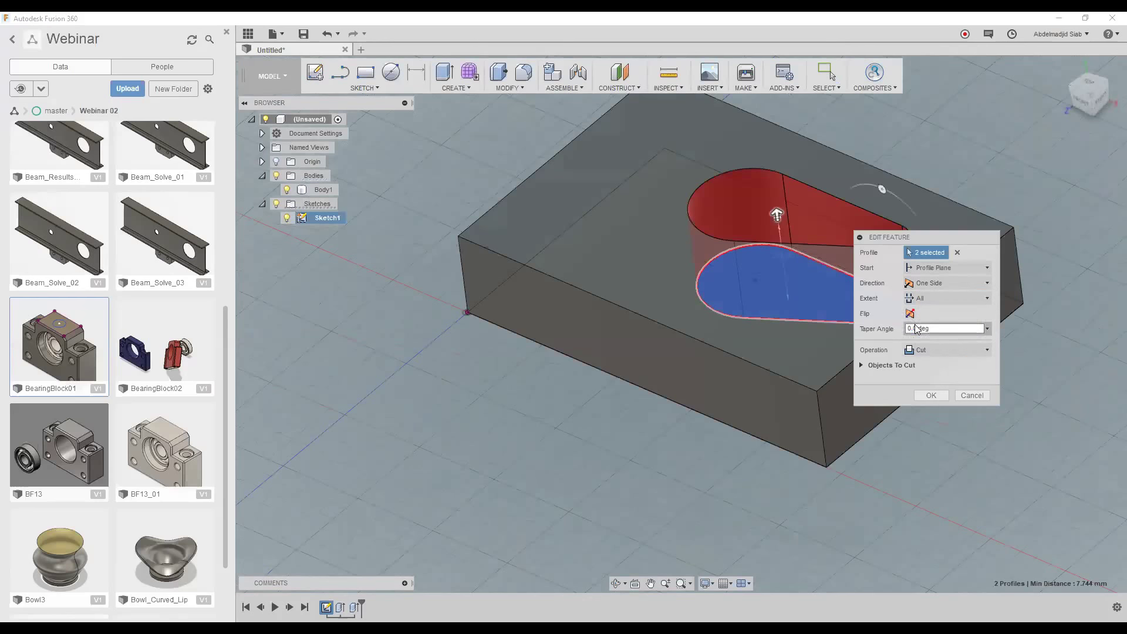
click(931, 396)
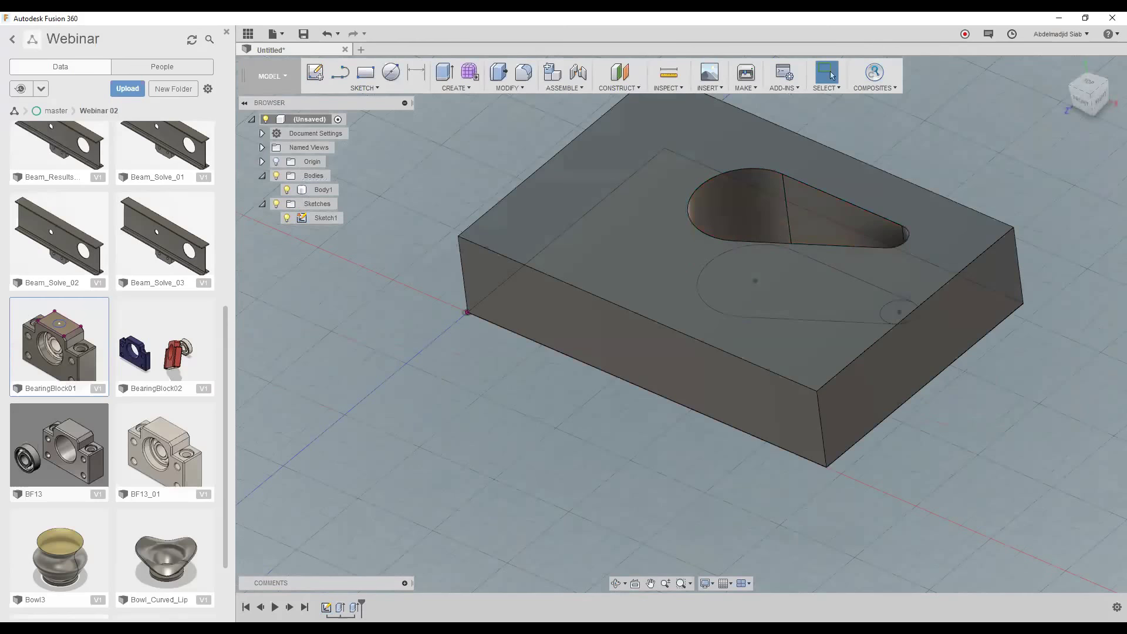
- Re-edit Extrude1's distance from 25 mm to 40 mm and zoom out
click(341, 608)
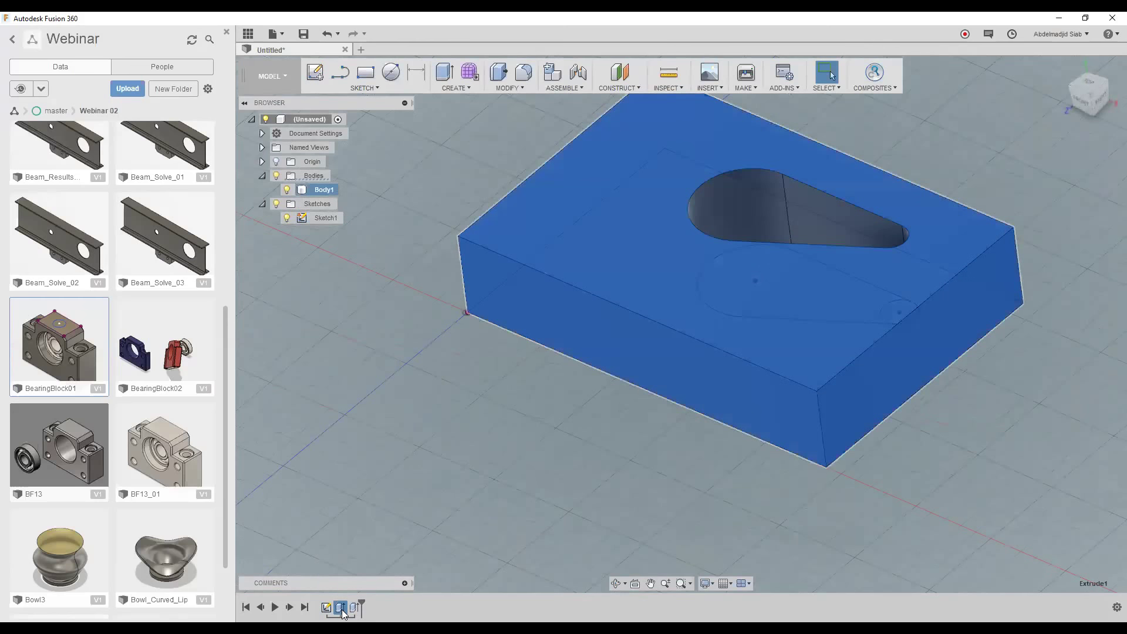
double_click(341, 609)
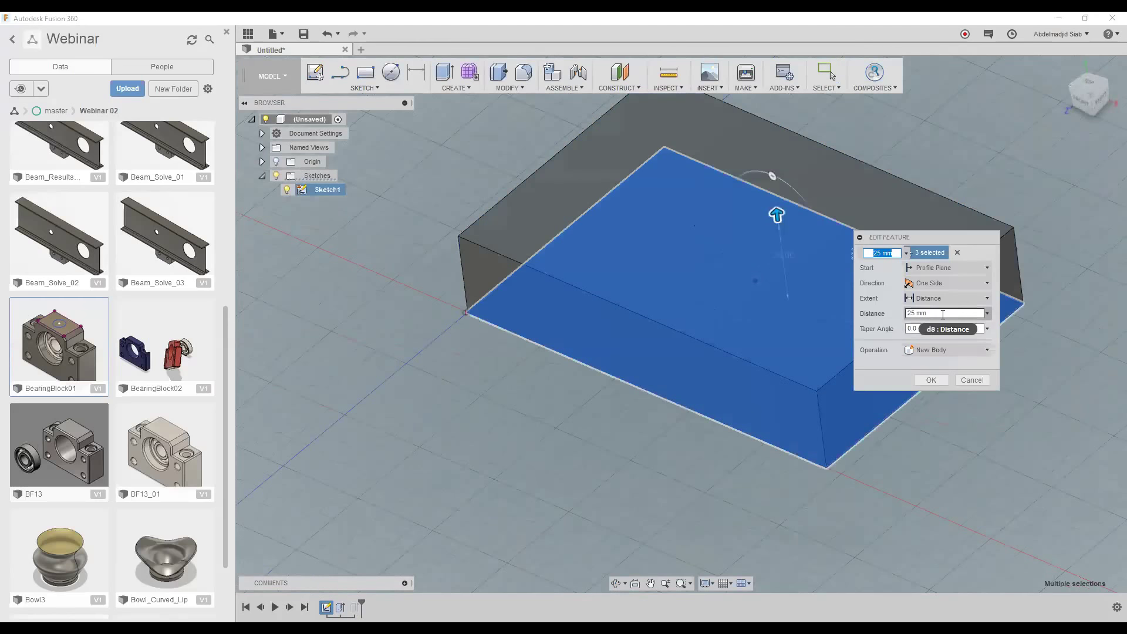
drag(943, 315, 890, 320)
text(40)
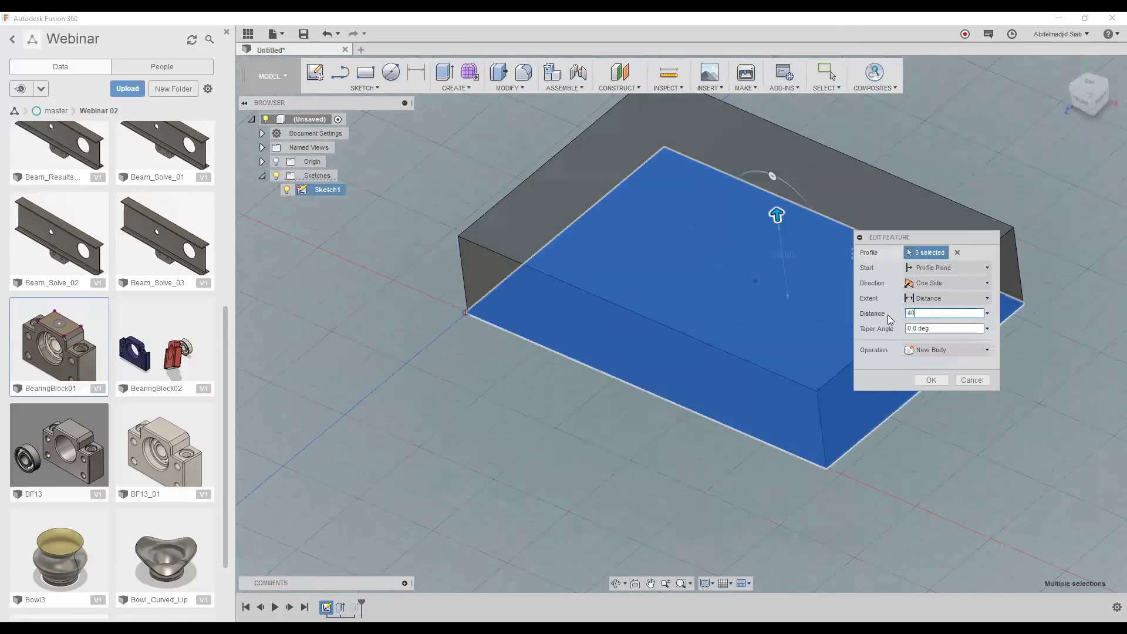
key(Return)
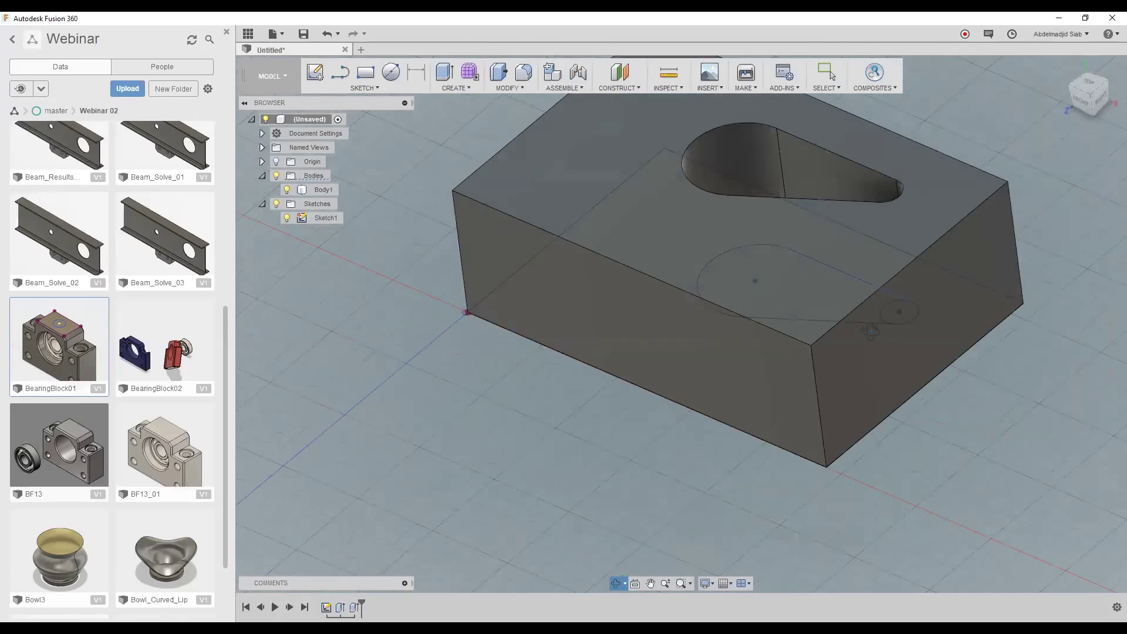
mouse_move(871, 333)
mouse_down()
mouse_move(878, 283)
mouse_move(846, 260)
mouse_up()
key(Escape)
scroll(847, 260, down, 1)
scroll(847, 260, down, 1)
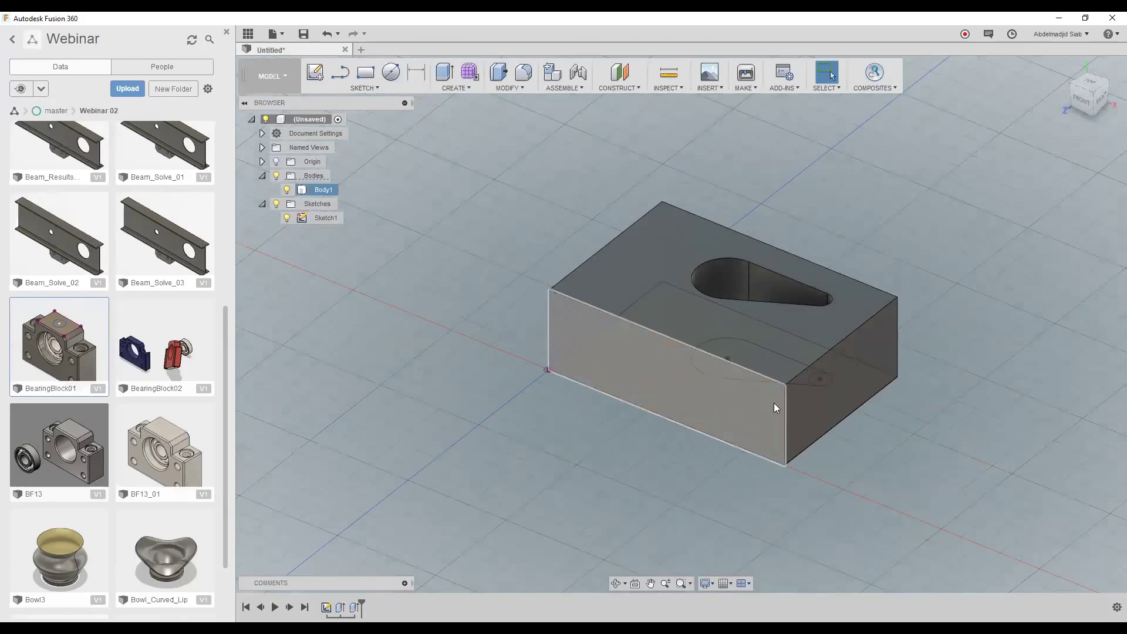
- Fillet the four vertical block edges at 17.50 mm radius and collapse the Browser groups
click(527, 77)
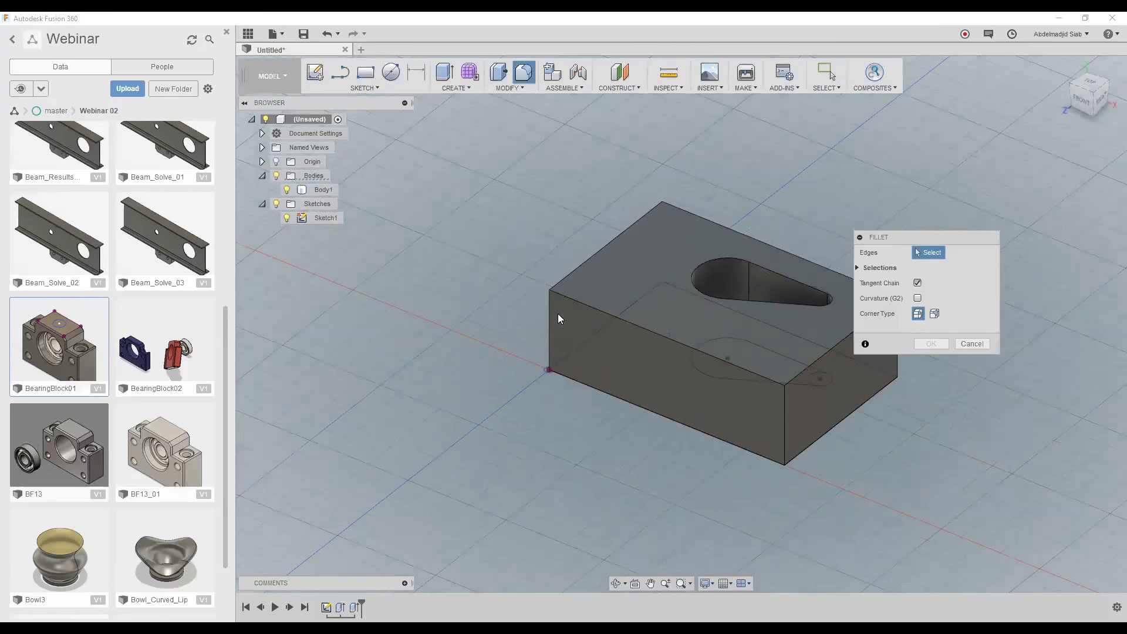
click(551, 317)
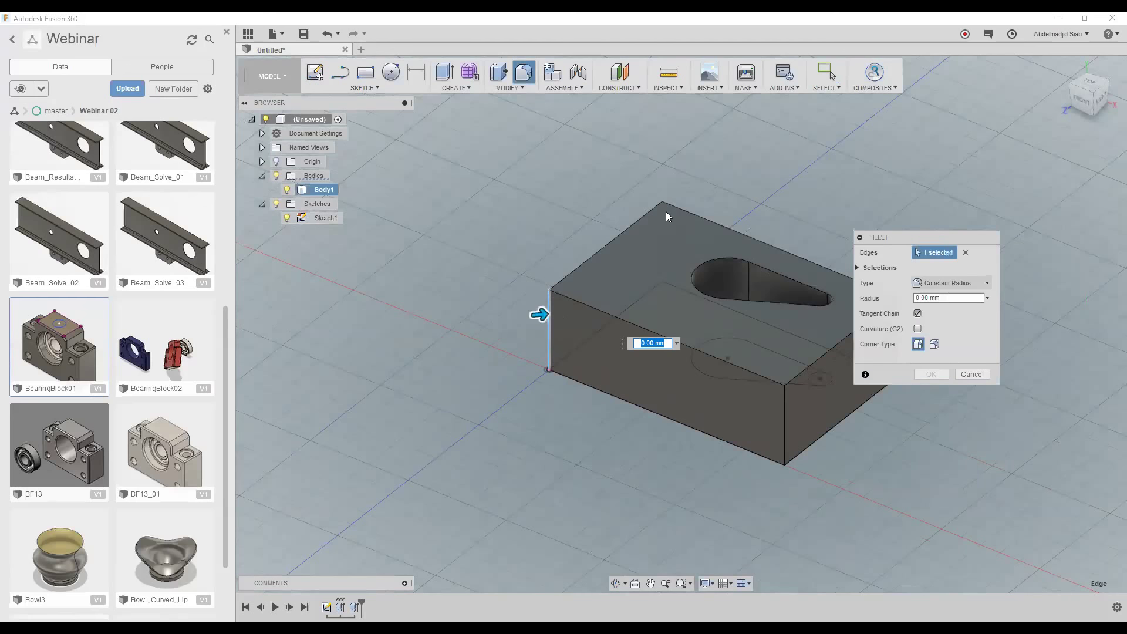
click(664, 211)
click(784, 418)
scroll(503, 345, down, 1)
scroll(750, 331, down, 2)
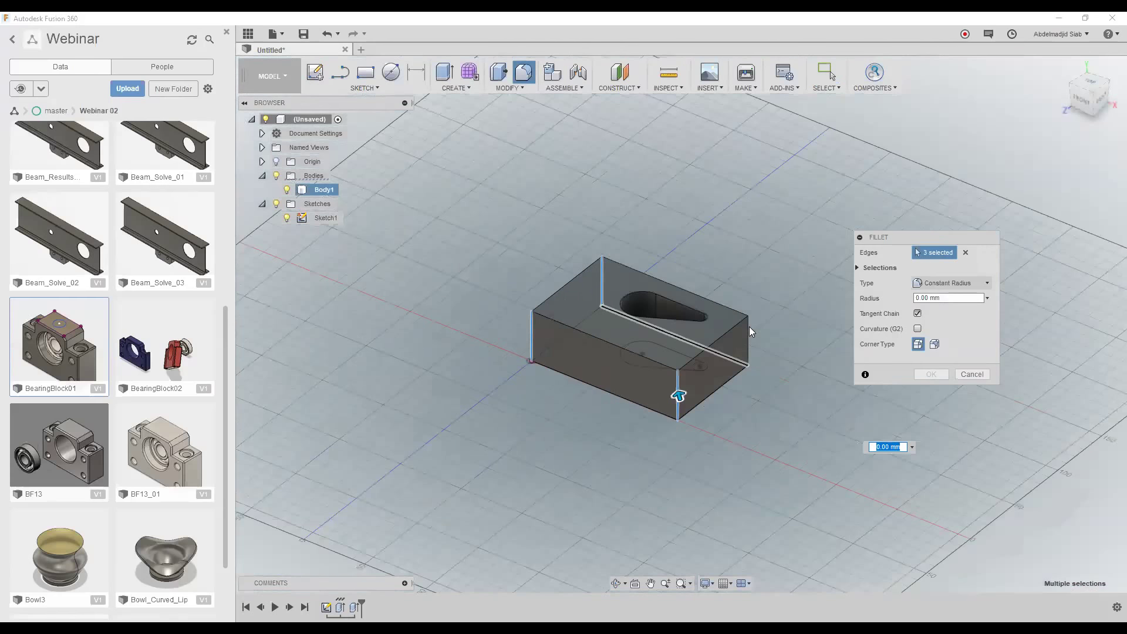
scroll(749, 329, up, 2)
click(750, 326)
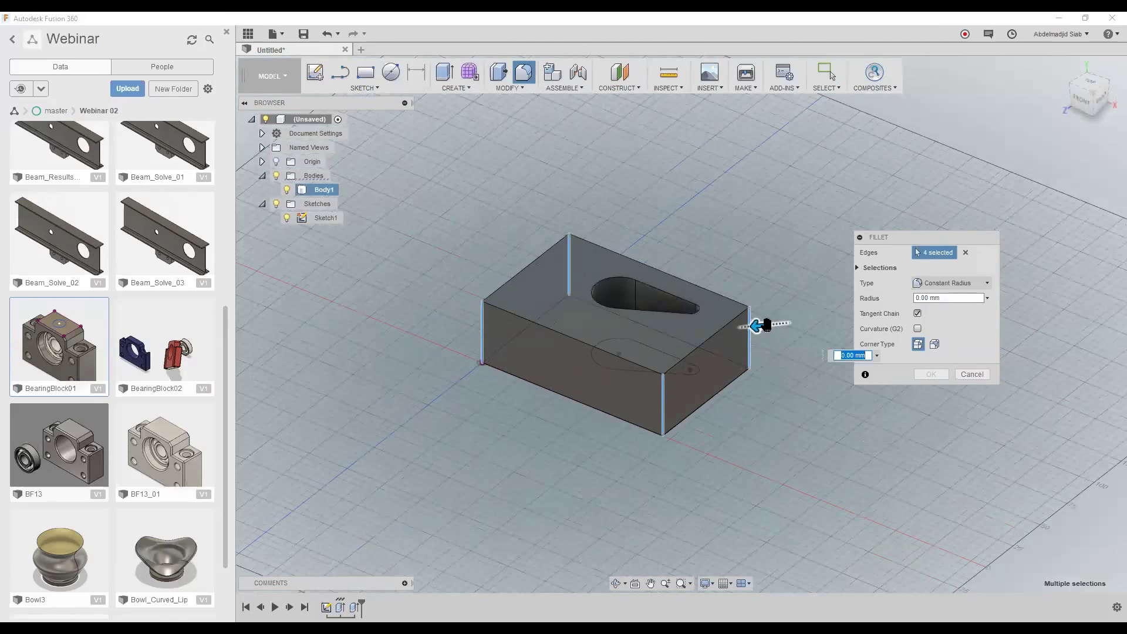
drag(762, 326, 745, 327)
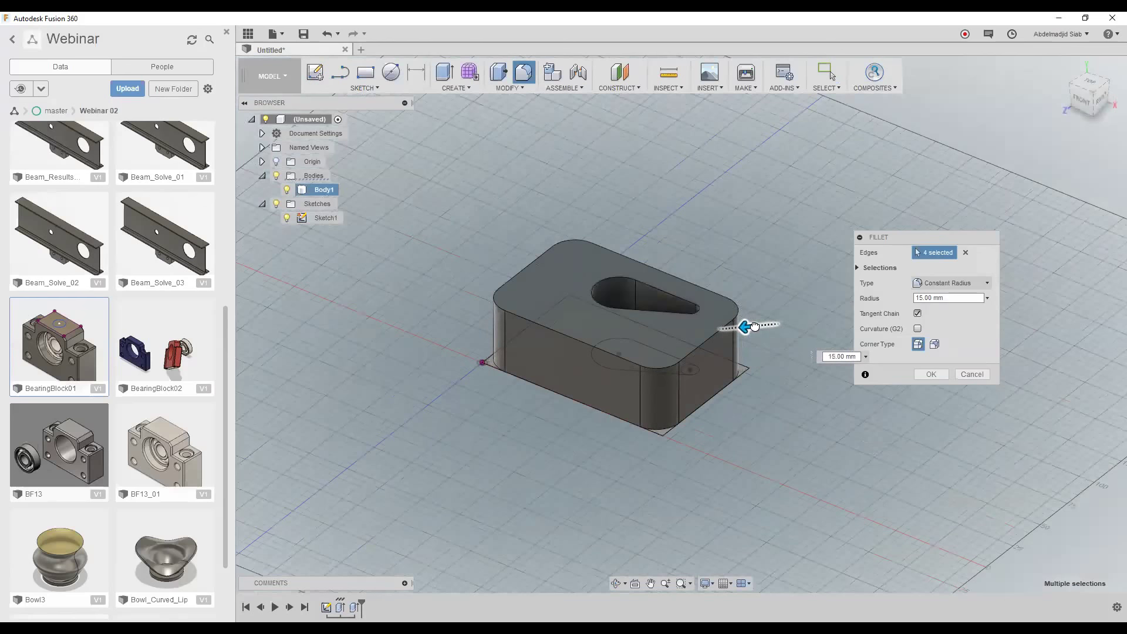
click(952, 300)
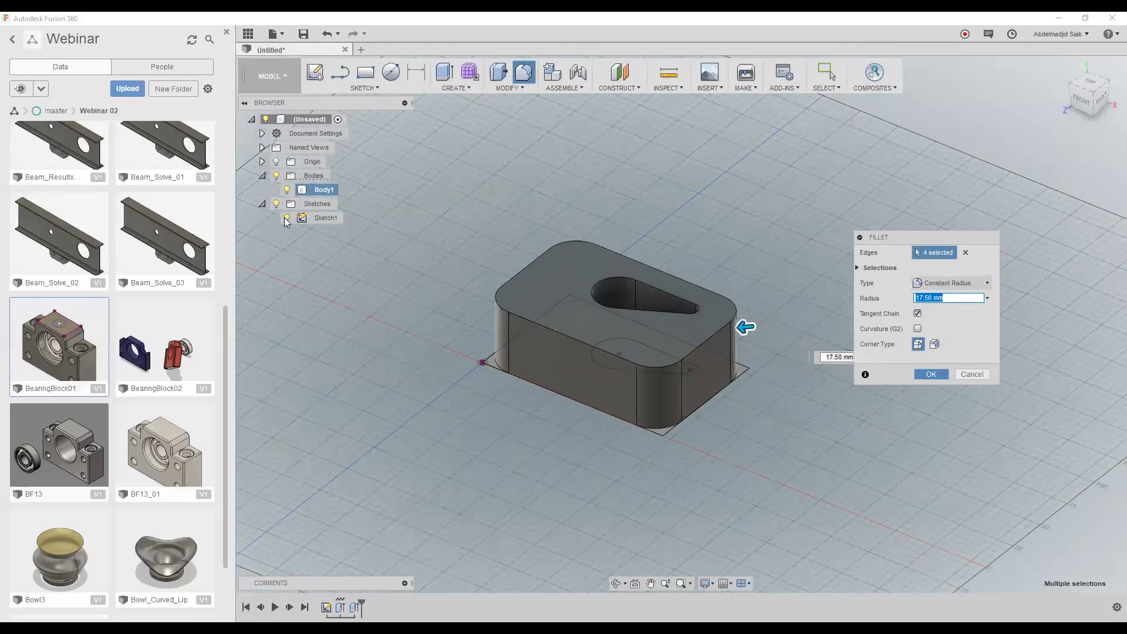
key(Return)
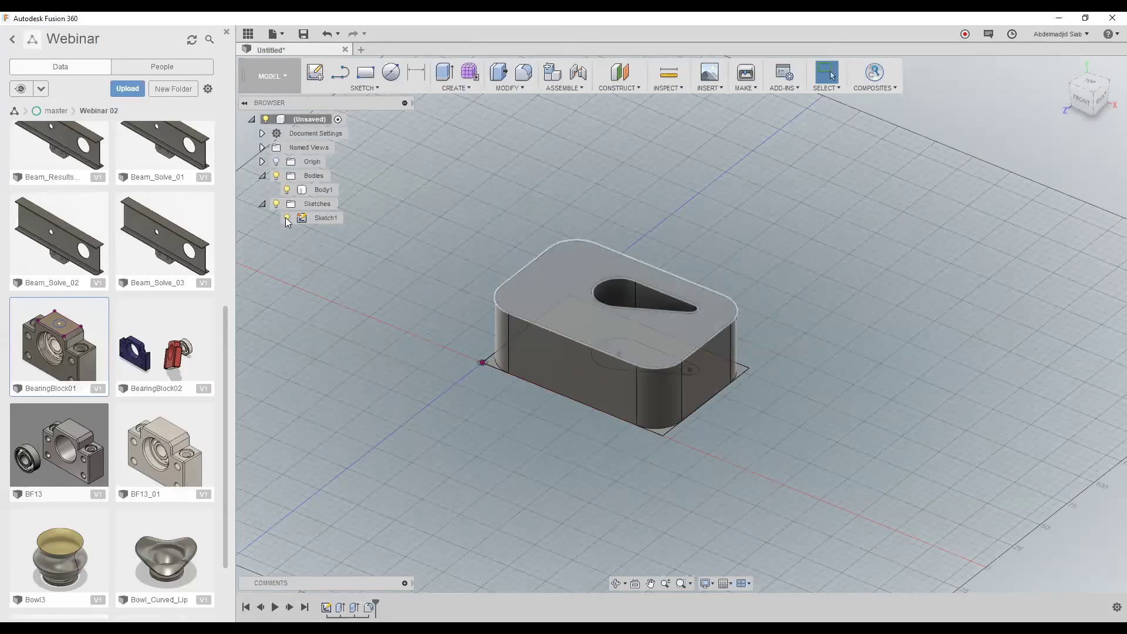
click(263, 177)
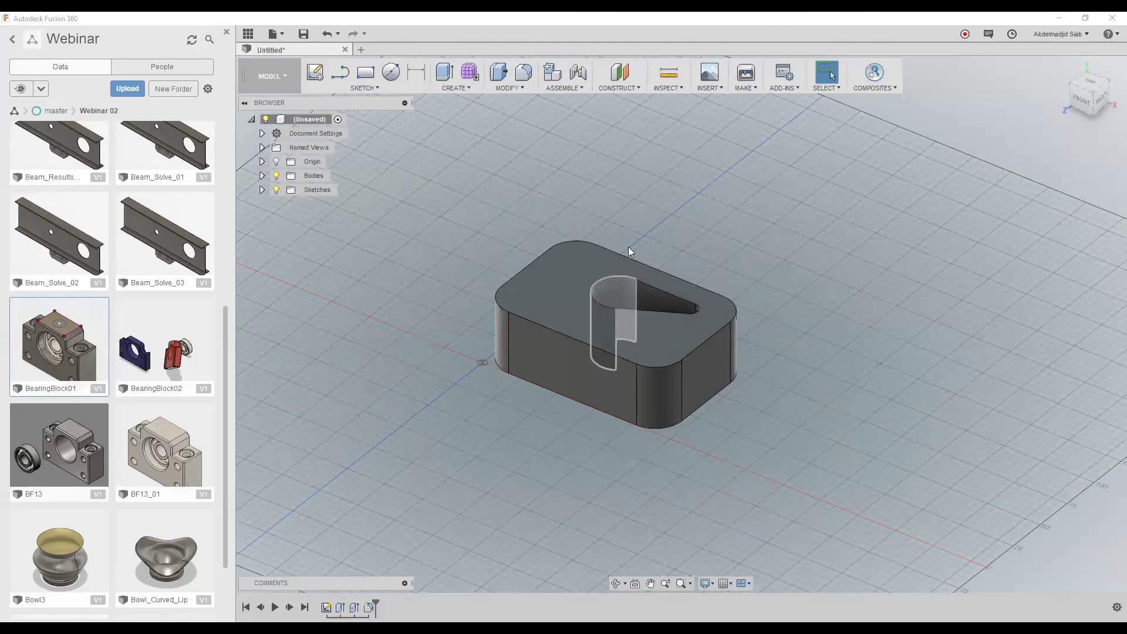
scroll(656, 192, up, 1)
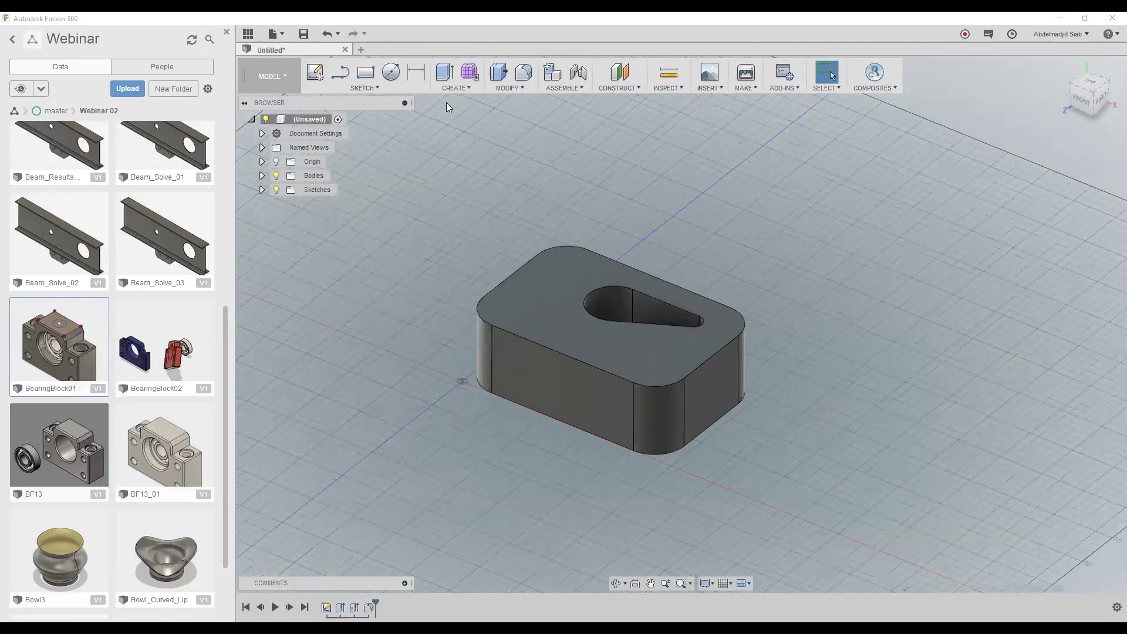
- Fillet the block's top and bottom outer edge loops at 10 mm radius, then select Fillet2
click(525, 73)
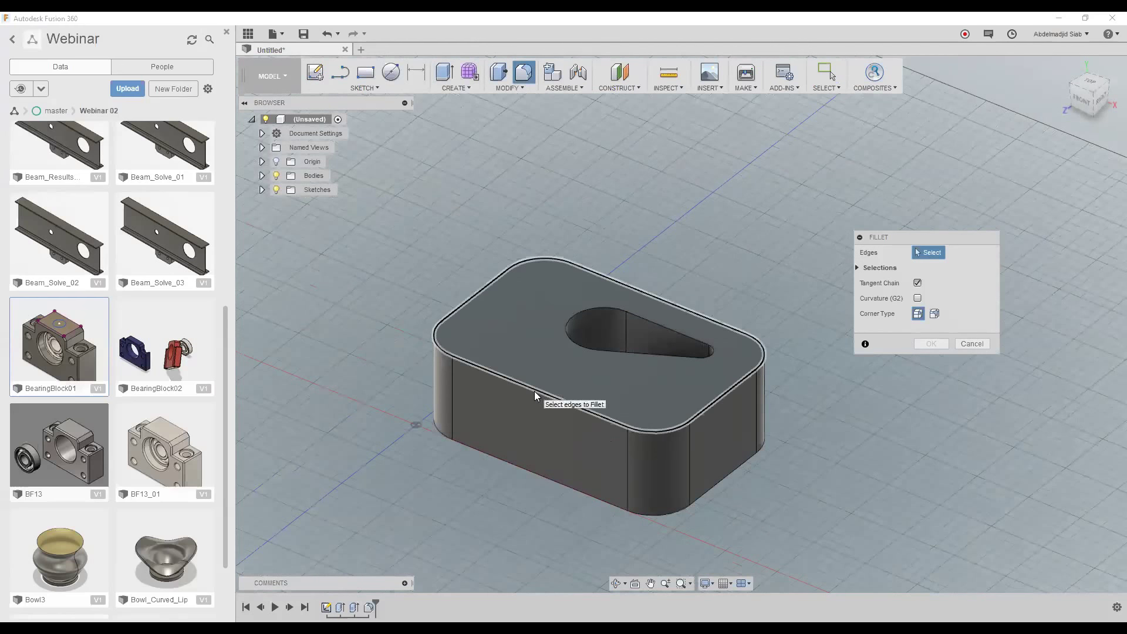
click(532, 477)
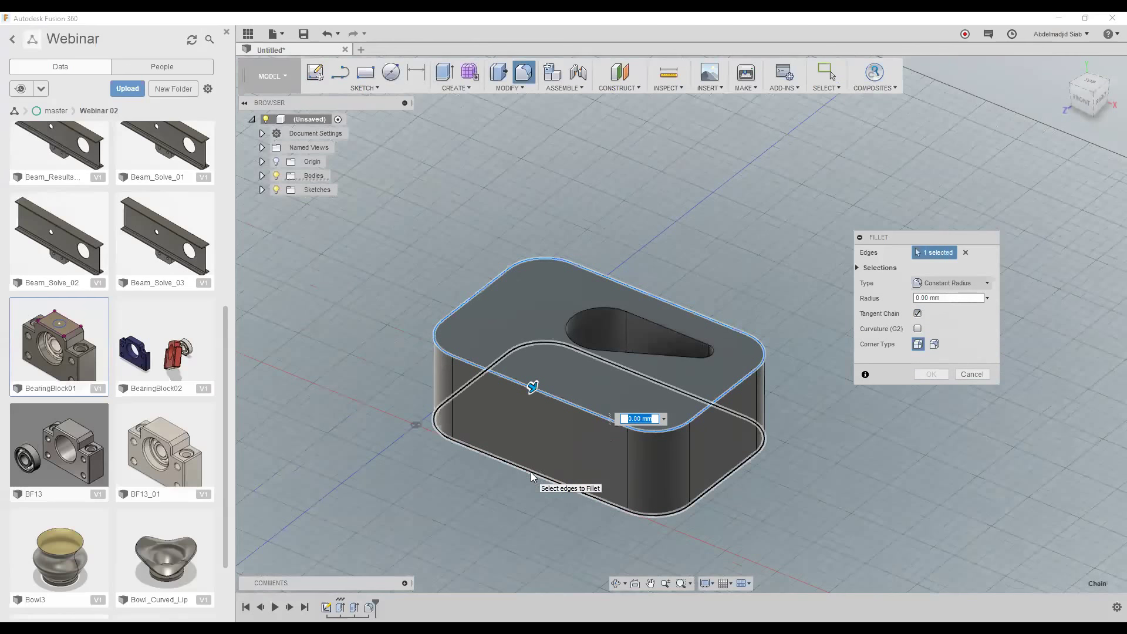
click(533, 480)
drag(530, 478, 544, 474)
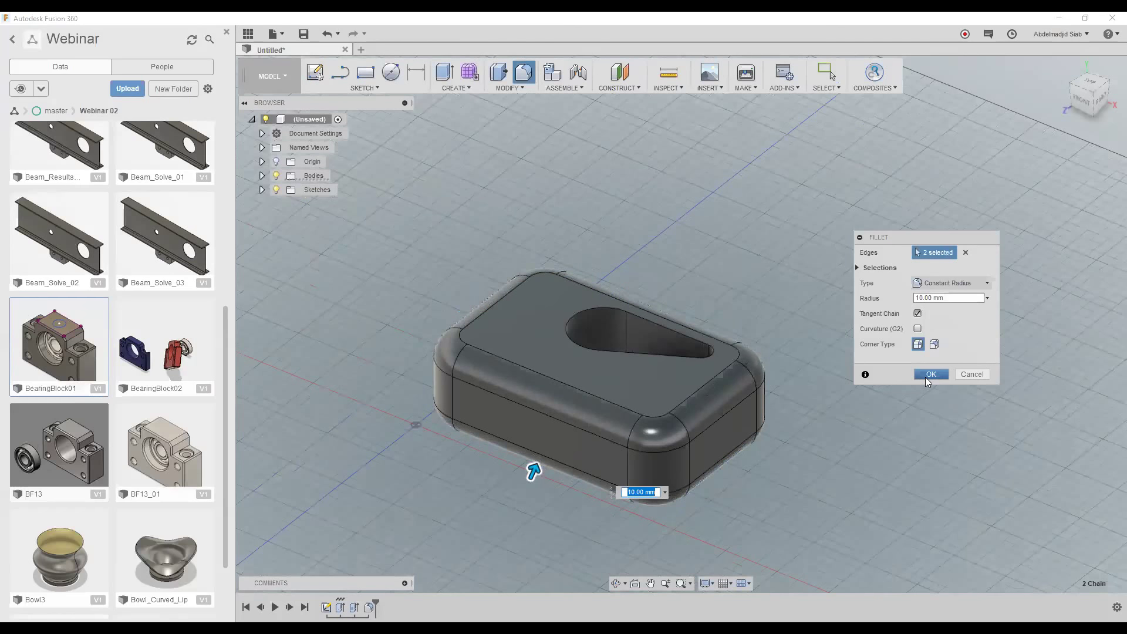
click(925, 377)
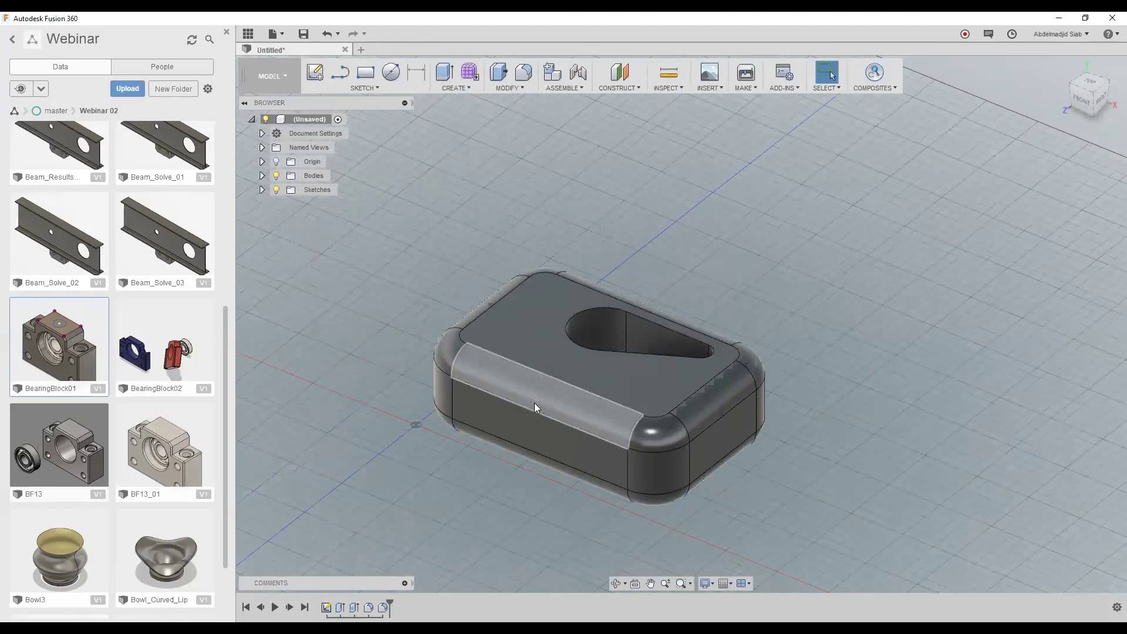
click(384, 608)
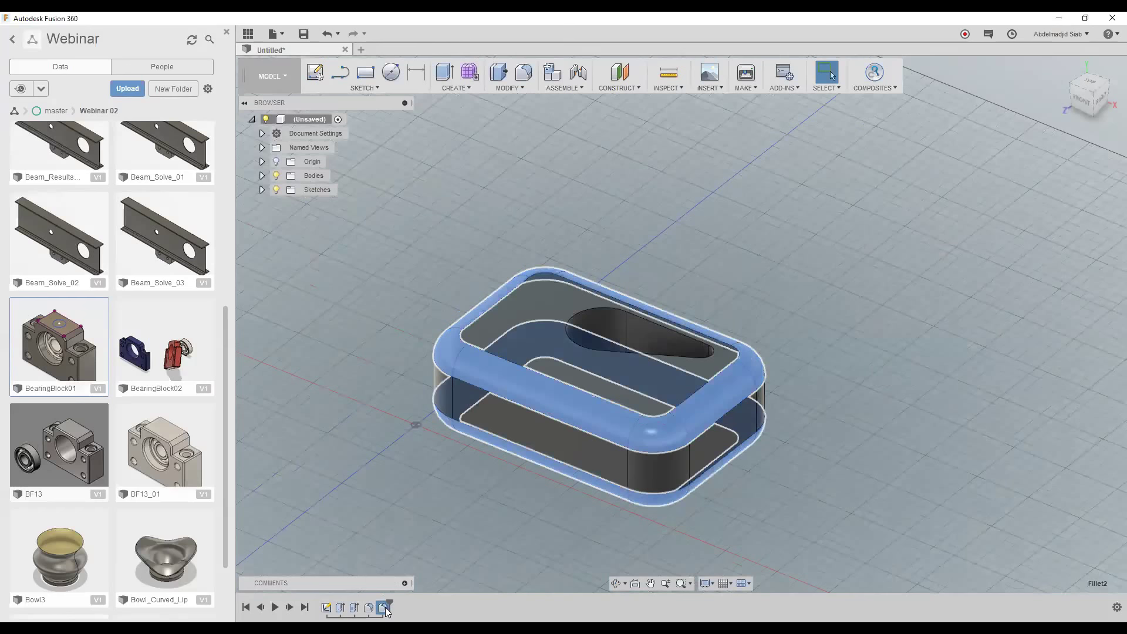
- Edit Fillet2 and confirm its radius at 10.00 mm
right_click(387, 609)
click(435, 536)
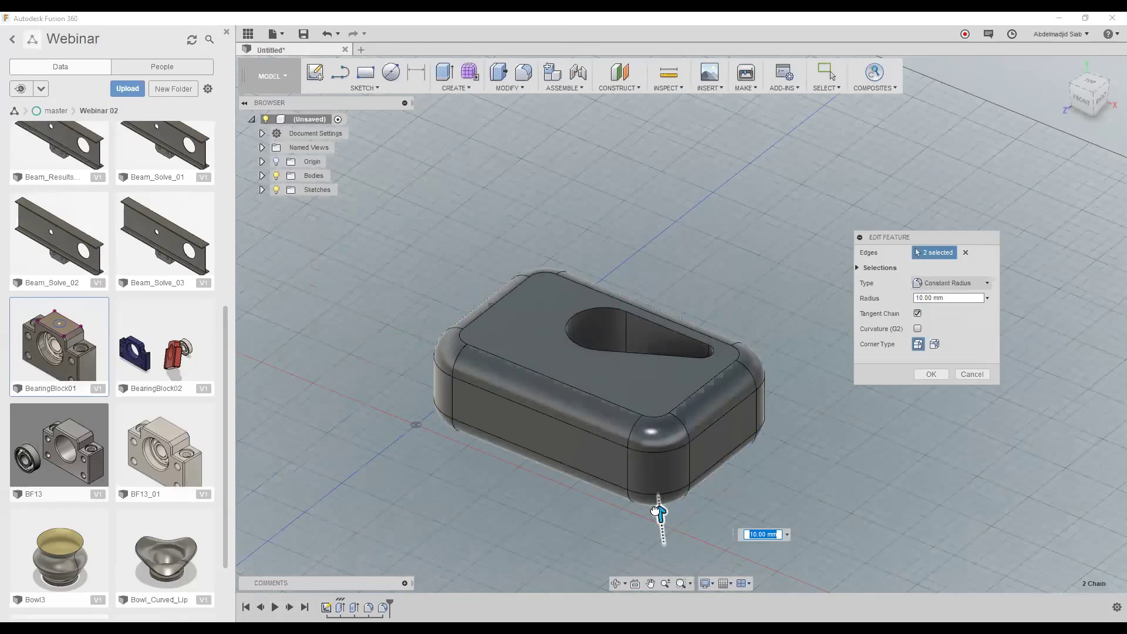
drag(657, 507, 659, 514)
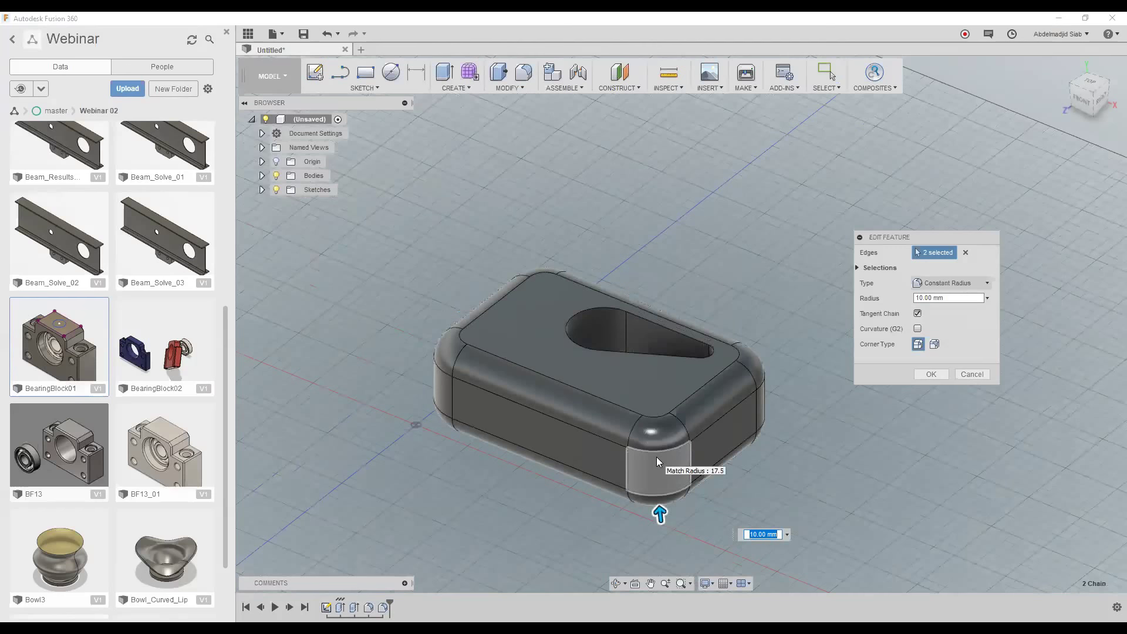
click(931, 377)
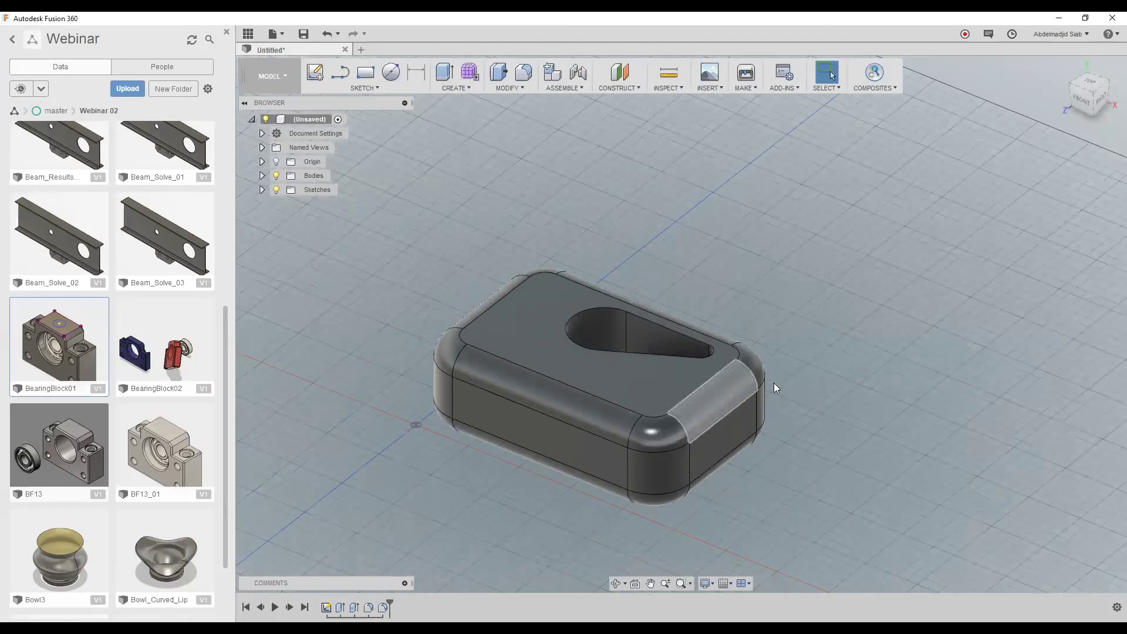
- Orbit to the block's flat top face and create a new sketch on it
shift+middle_drag(774, 383, 782, 370)
drag(850, 432, 807, 411)
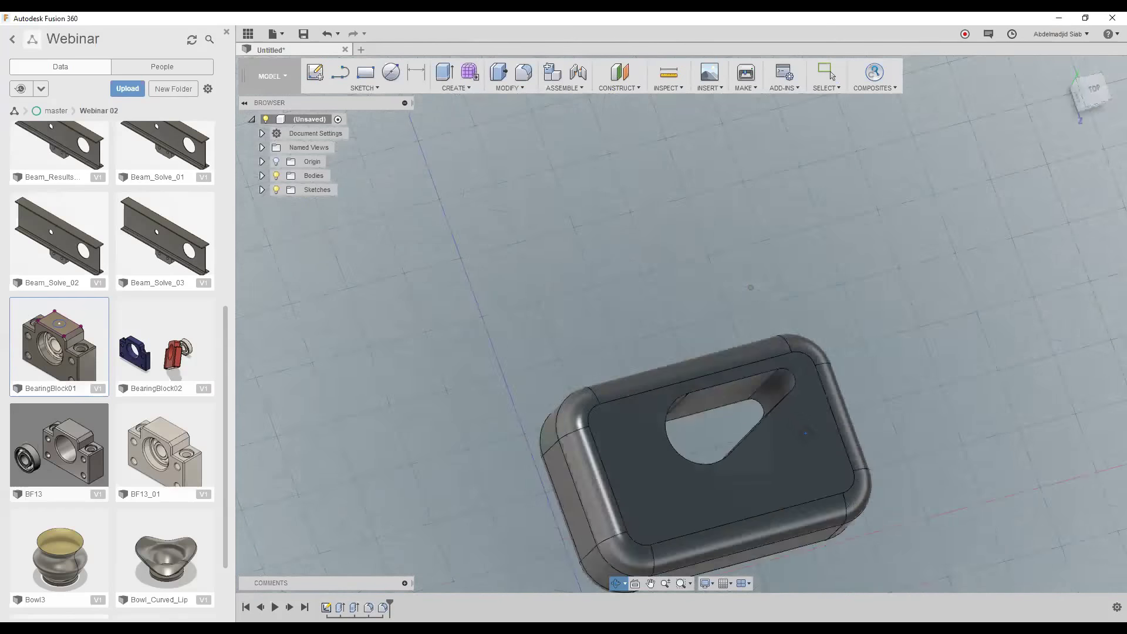
shift+middle_drag(807, 411, 730, 455)
click(731, 455)
right_click(728, 459)
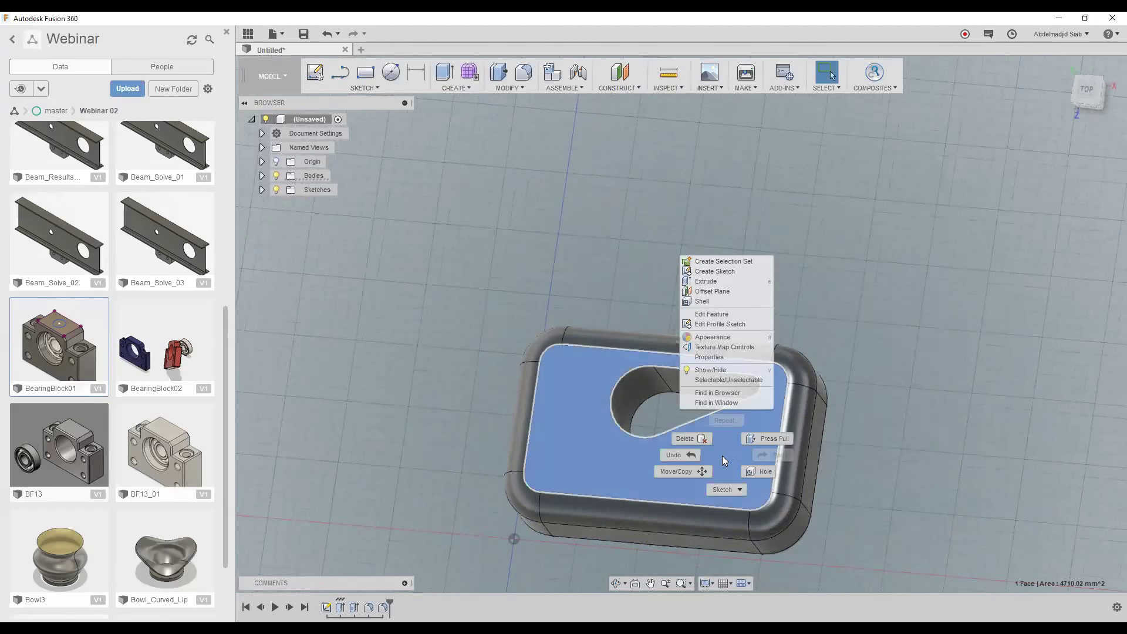
click(707, 274)
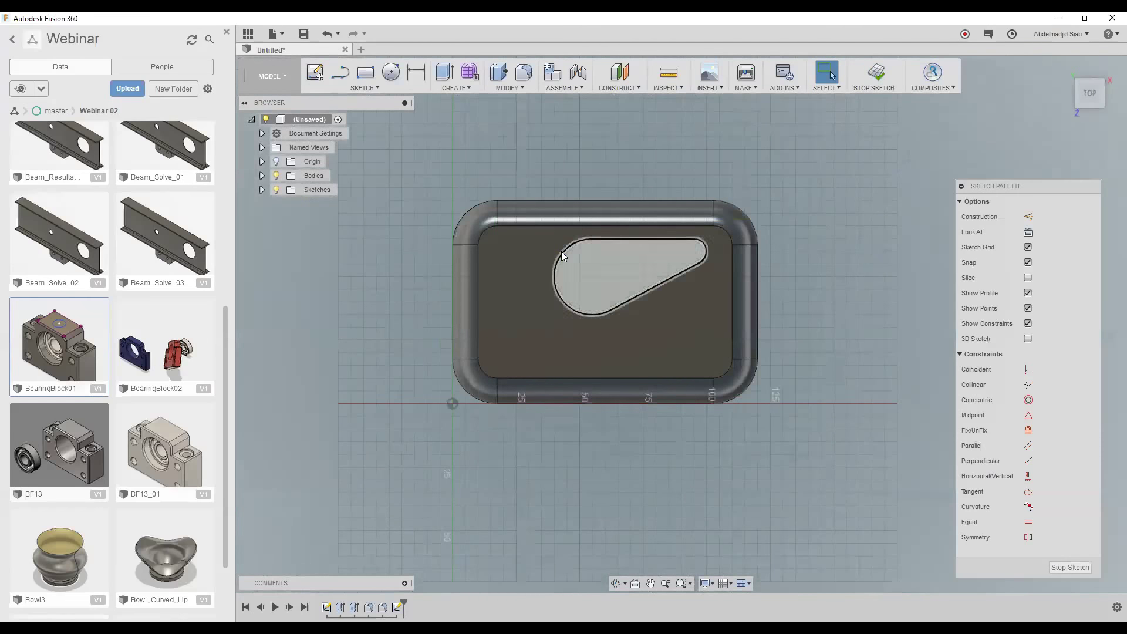
- Offset the top face outline 3.159 mm inward in the sketch
click(360, 88)
click(328, 338)
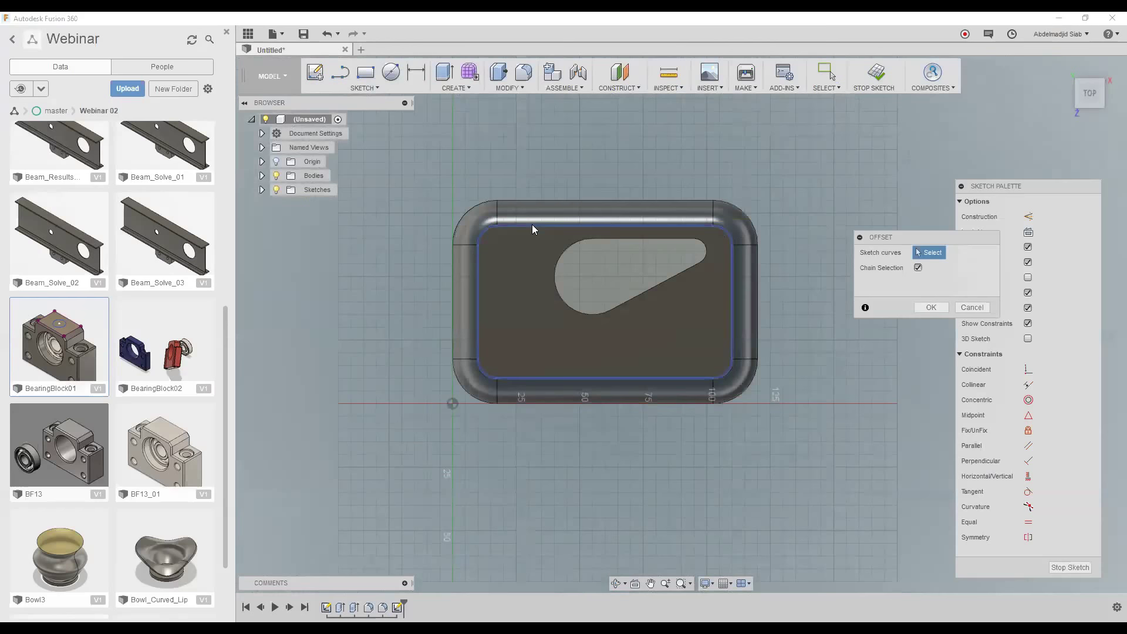
click(532, 224)
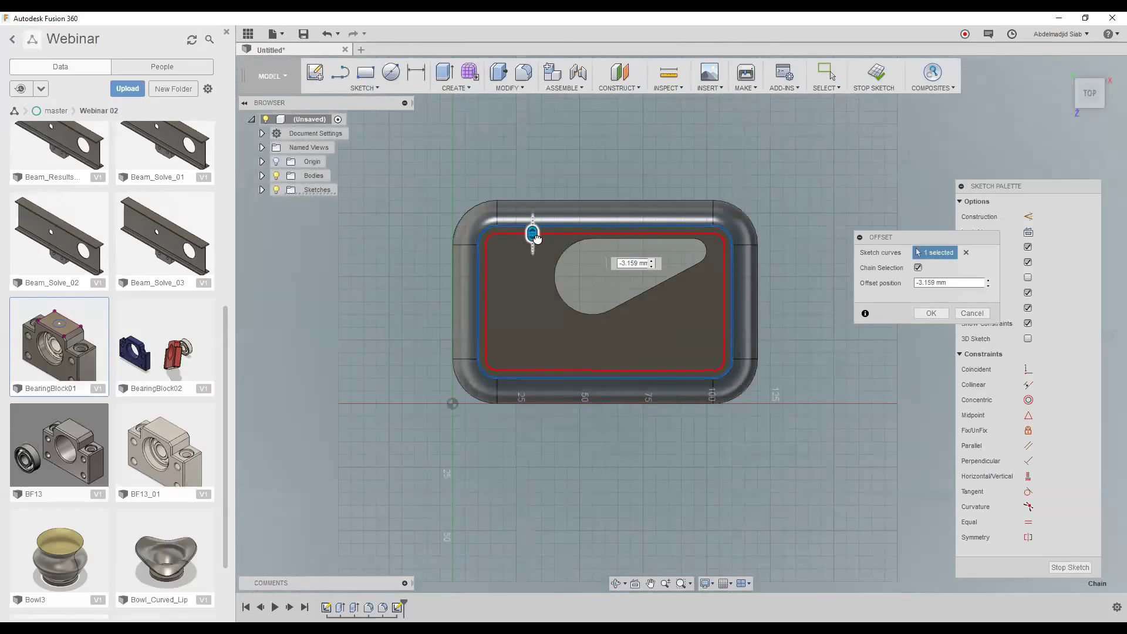
right_click(536, 235)
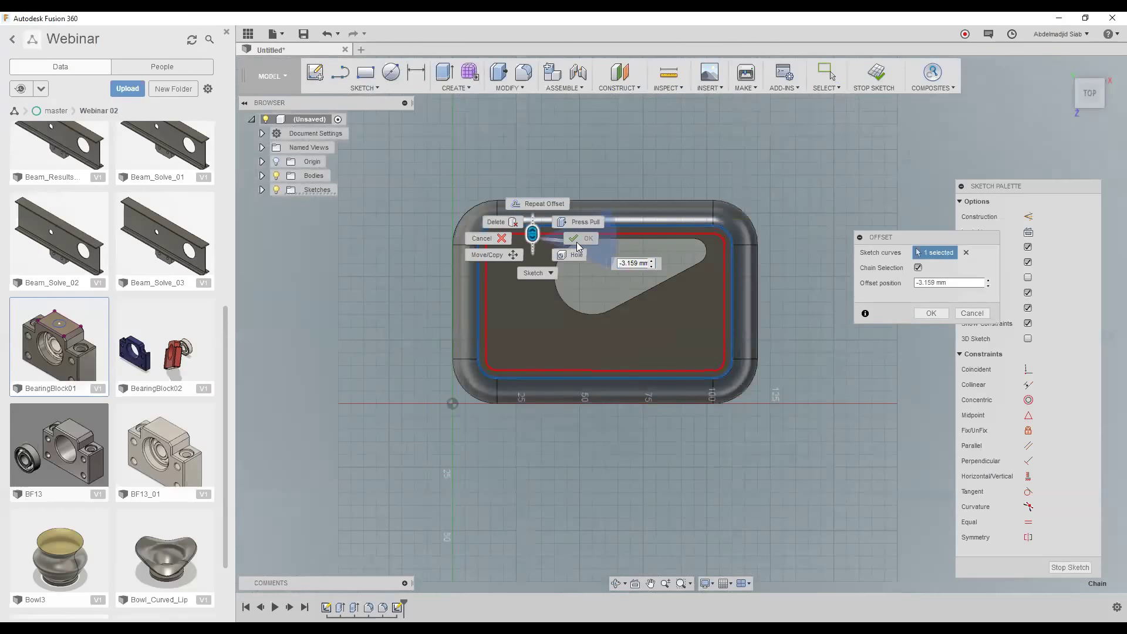
click(538, 205)
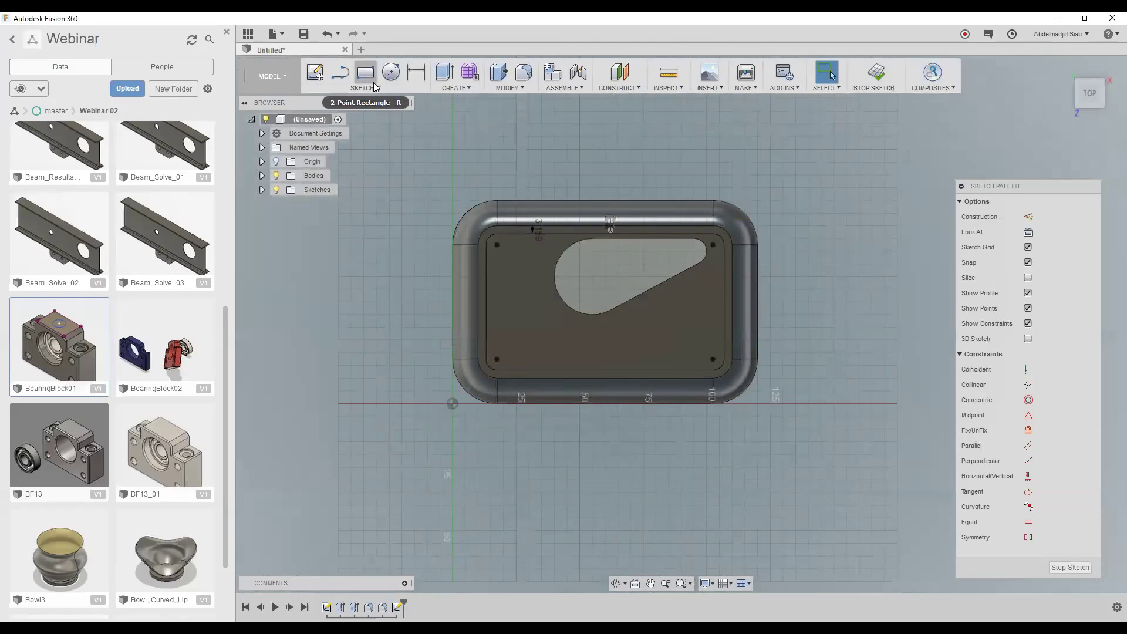
click(445, 77)
- Cut the offset profile 5 mm down into the top face, leaving a thin raised rim
click(586, 402)
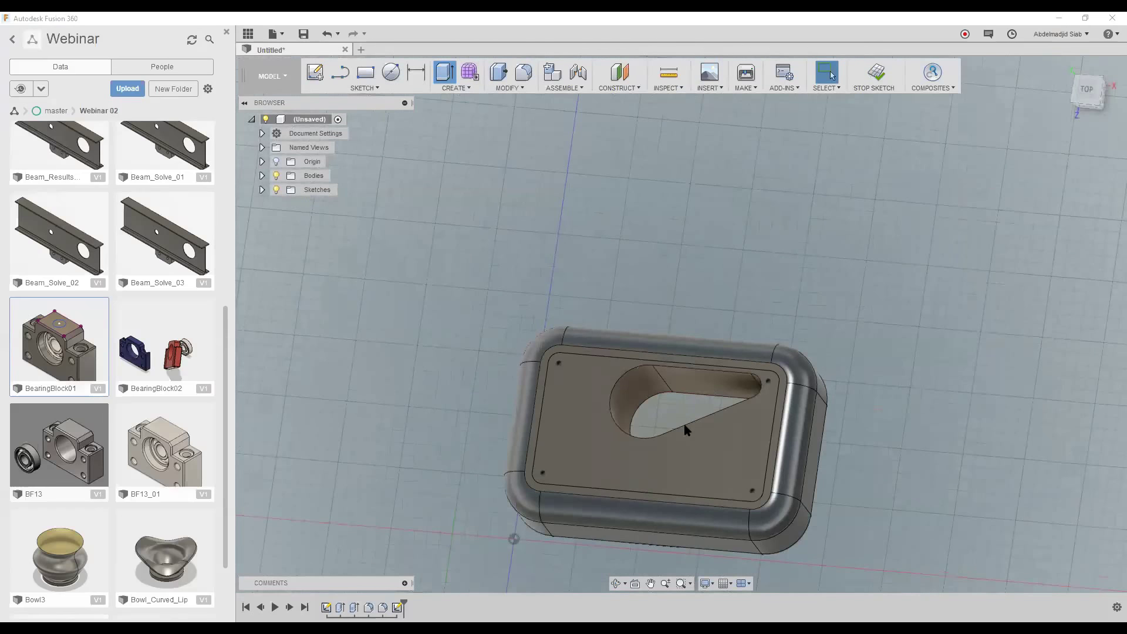
shift+middle_drag(639, 374, 591, 351)
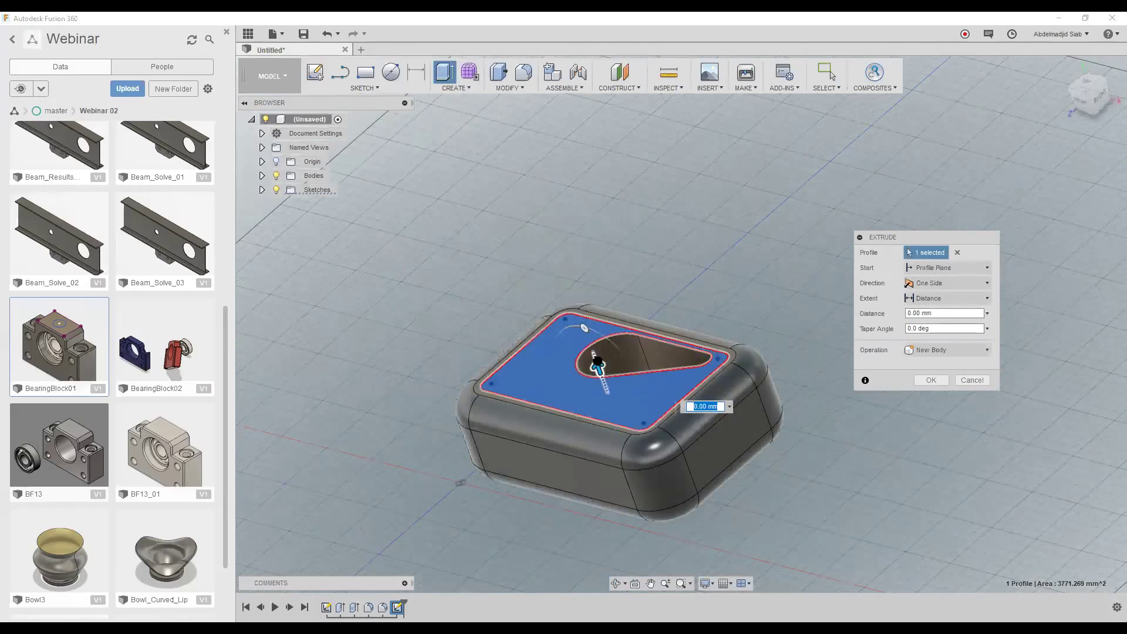
drag(590, 351, 605, 377)
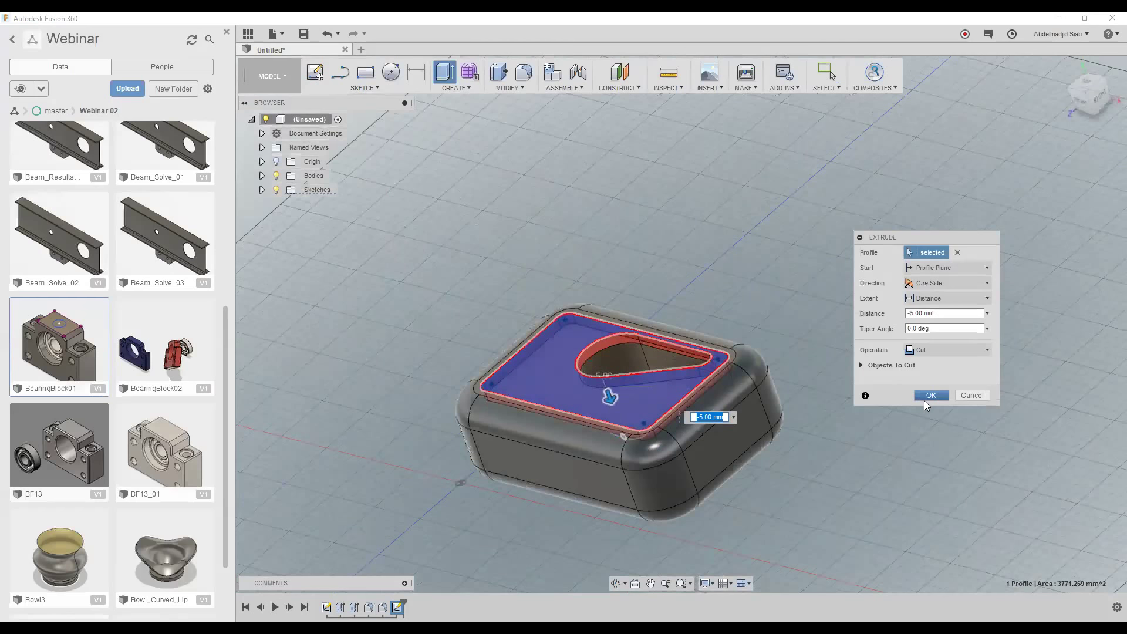
click(925, 399)
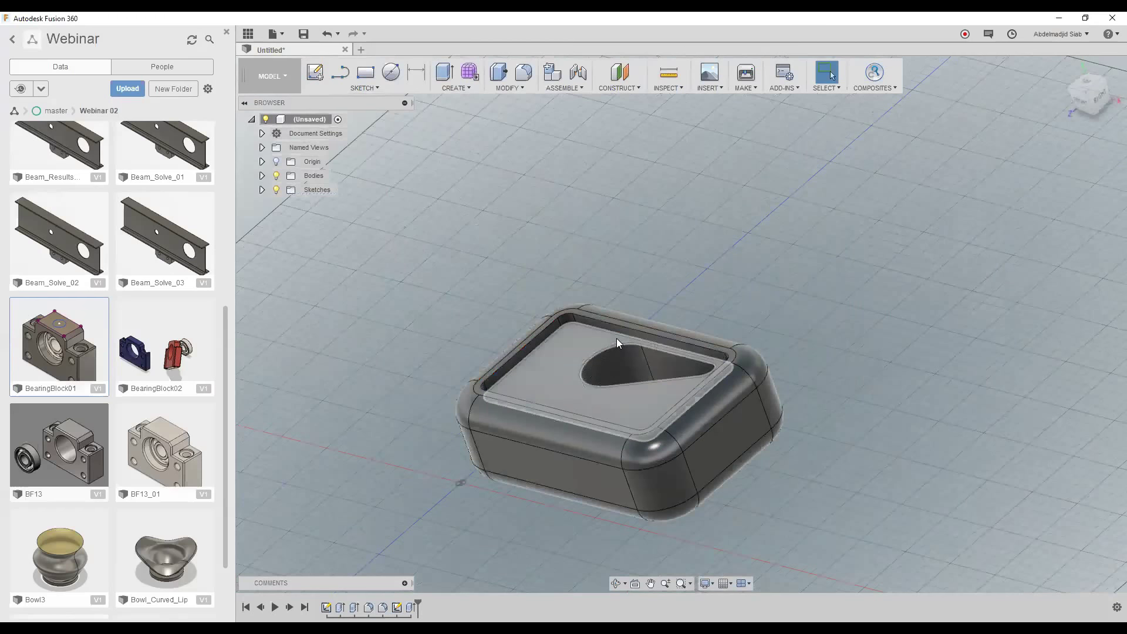
scroll(617, 338, up, 1)
scroll(610, 338, up, 1)
scroll(606, 343, up, 1)
scroll(606, 343, up, 3)
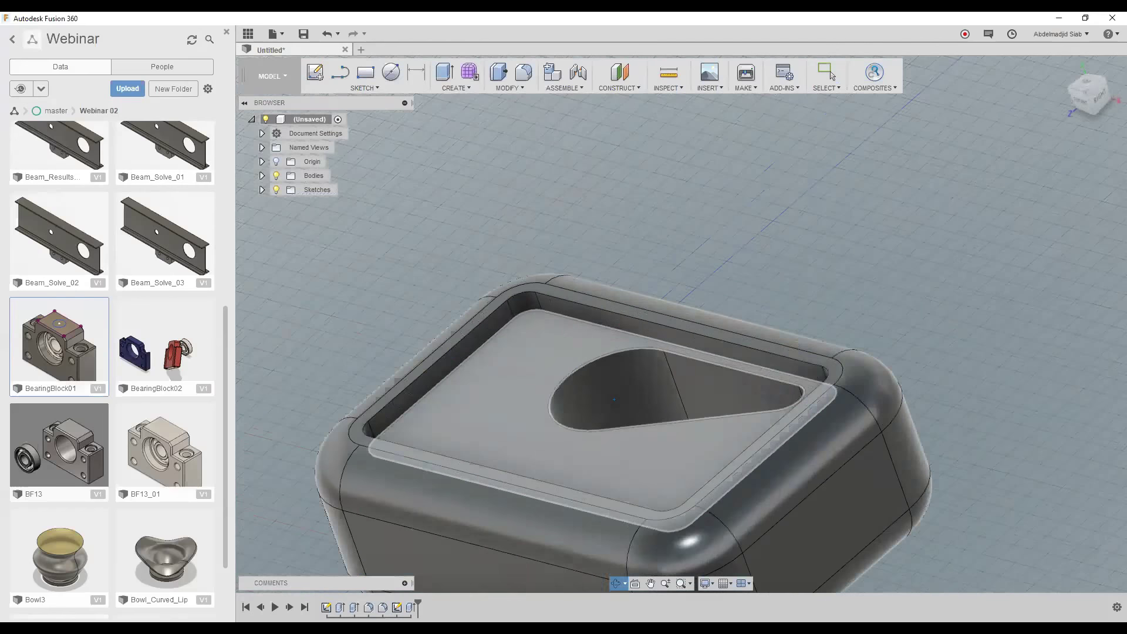
shift+middle_drag(614, 399, 801, 382)
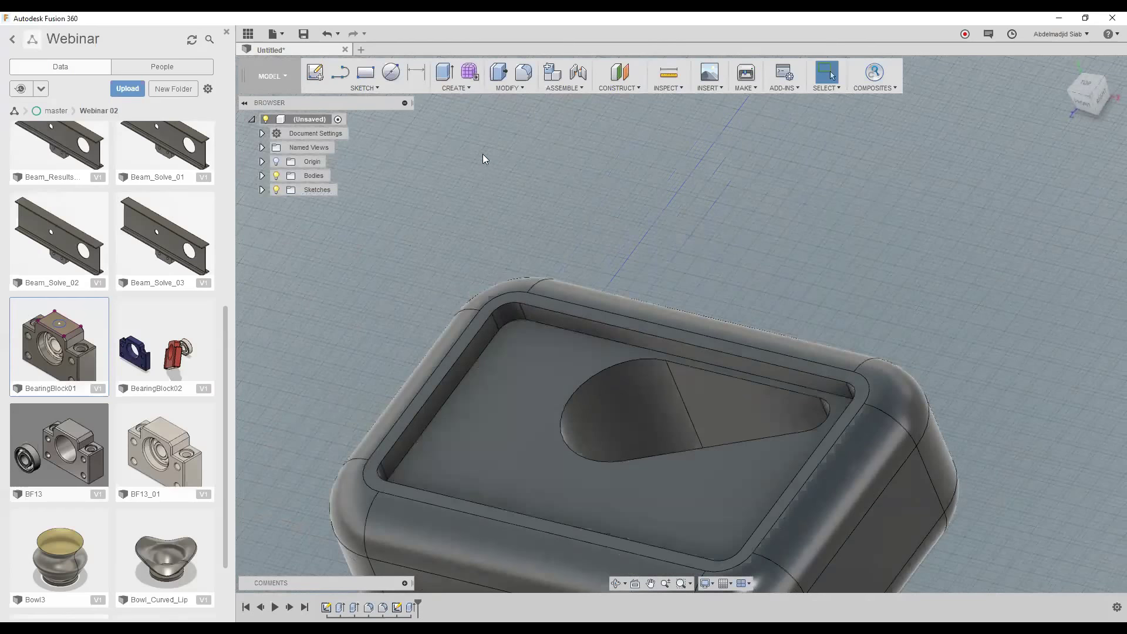
- Fillet the pocket's inner edge loop with a 3.5 mm radius
click(525, 76)
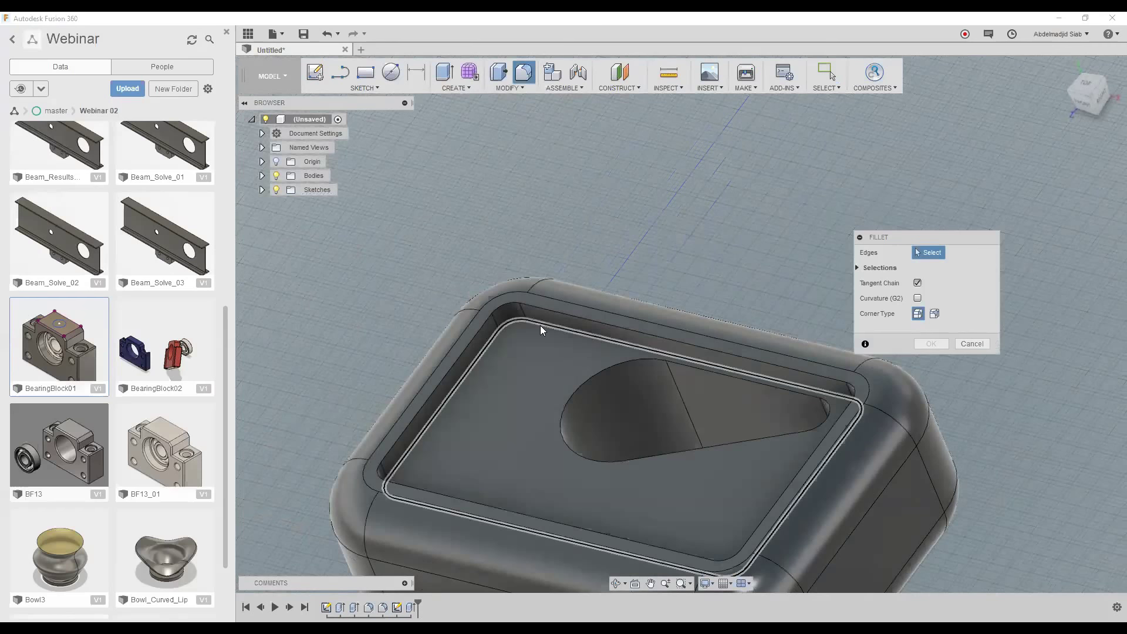
click(528, 327)
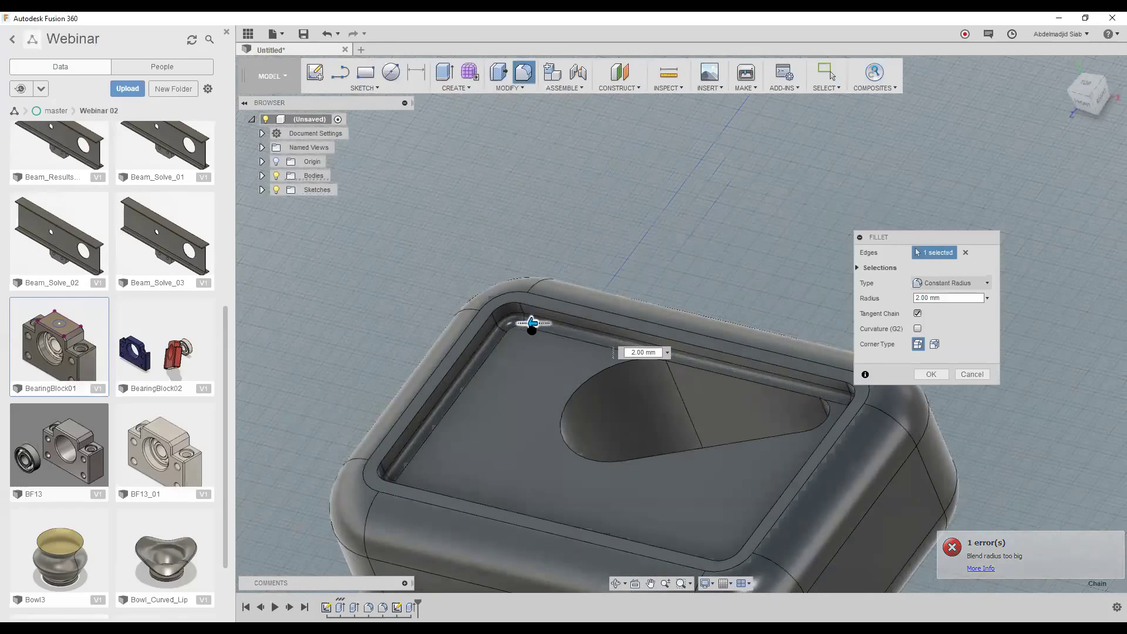
drag(531, 329, 530, 326)
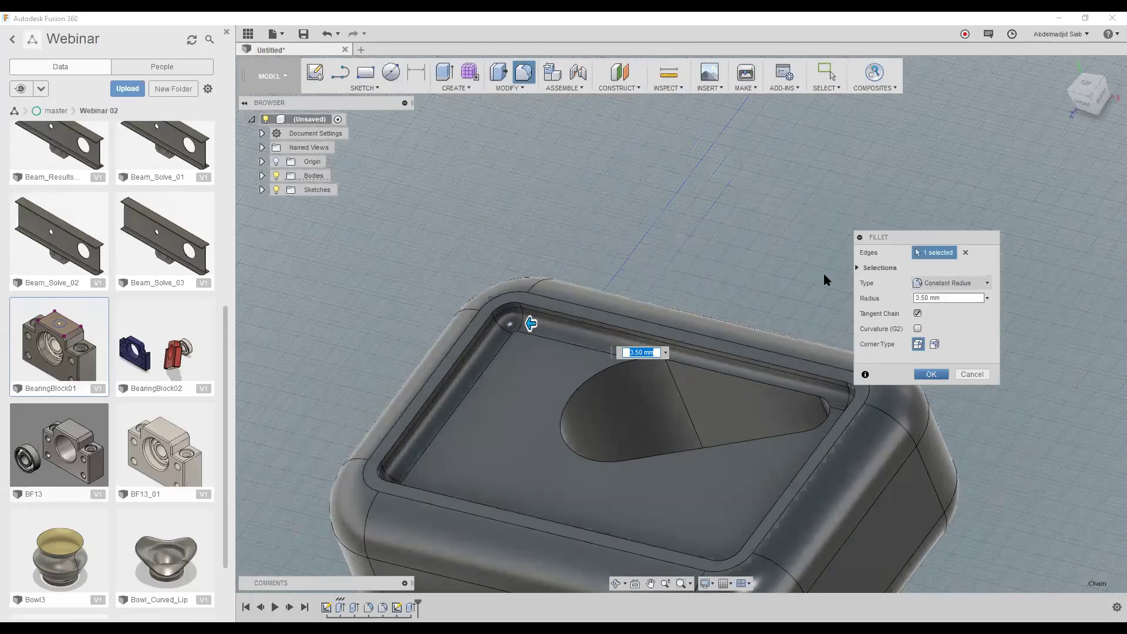
key(Return)
scroll(822, 271, down, 3)
scroll(787, 291, down, 2)
scroll(787, 291, down, 1)
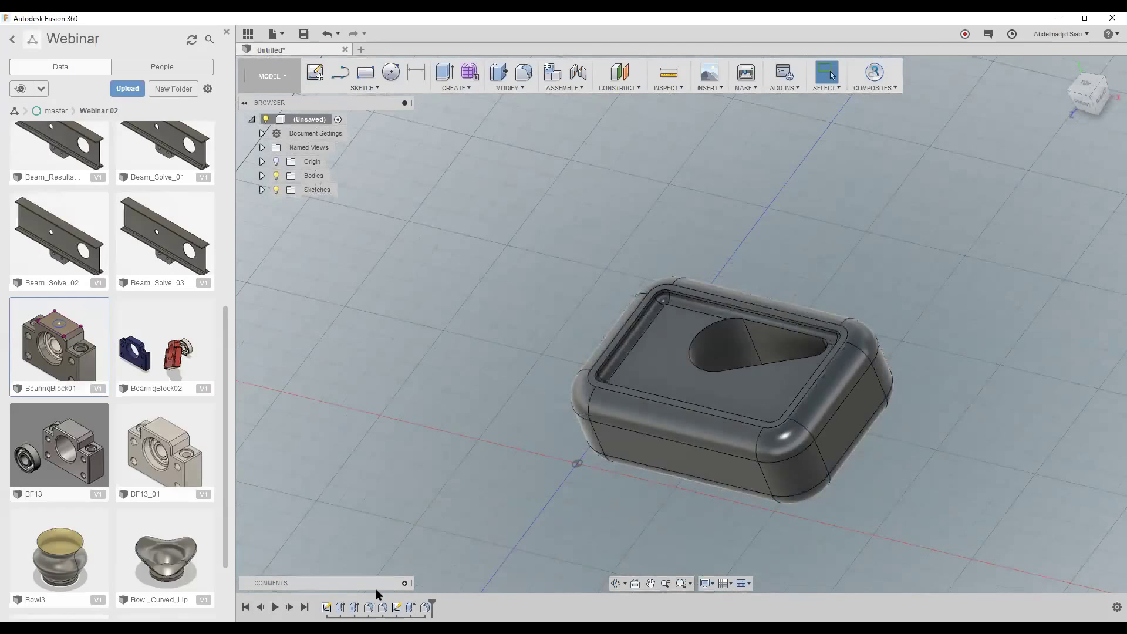
scroll(587, 250, up, 1)
scroll(564, 264, up, 1)
scroll(548, 280, up, 2)
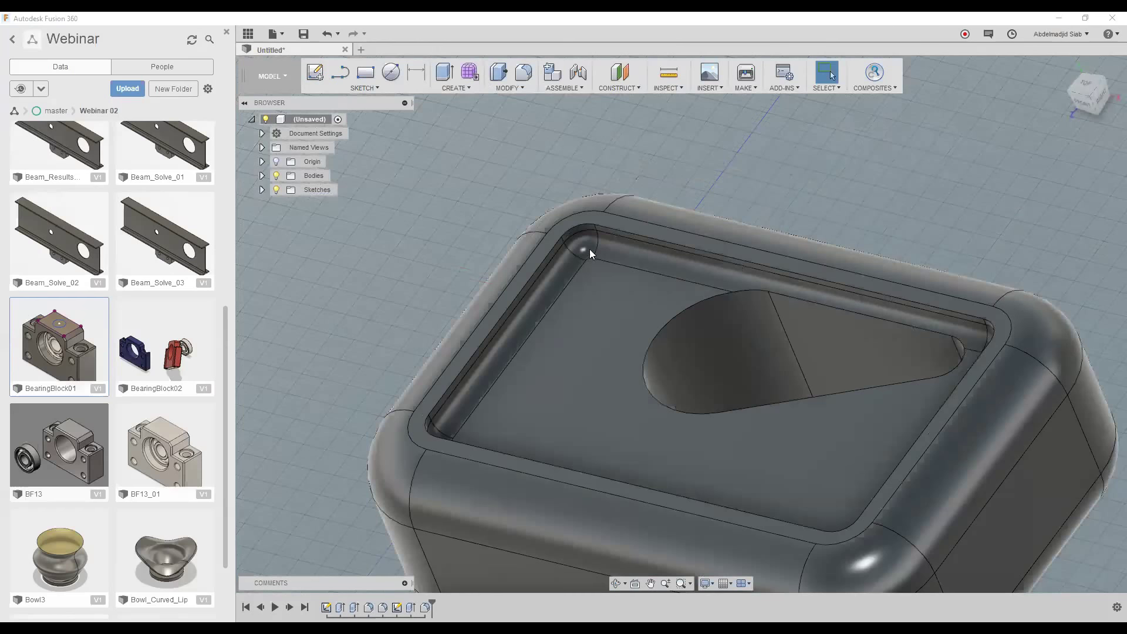
scroll(600, 335, down, 2)
scroll(781, 233, down, 2)
scroll(781, 232, down, 2)
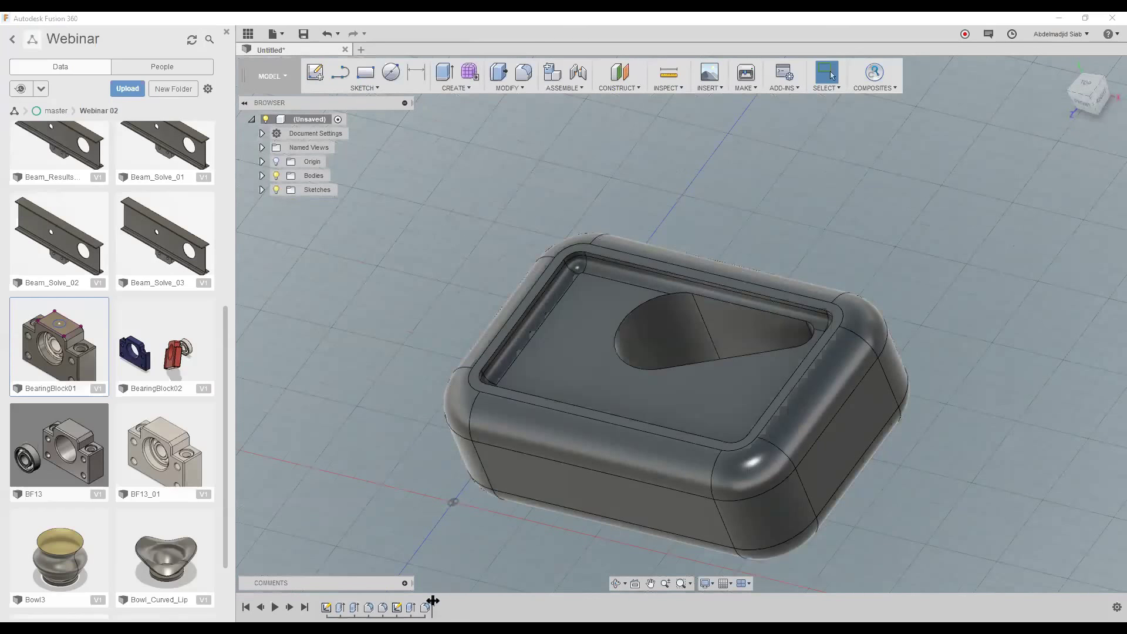
click(397, 608)
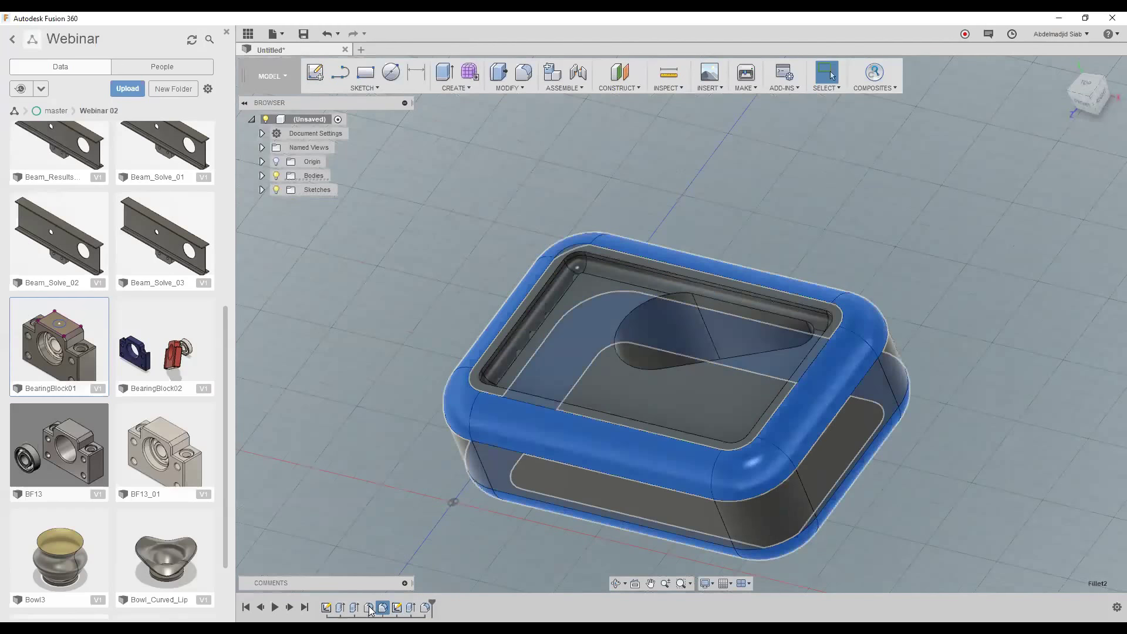
click(355, 608)
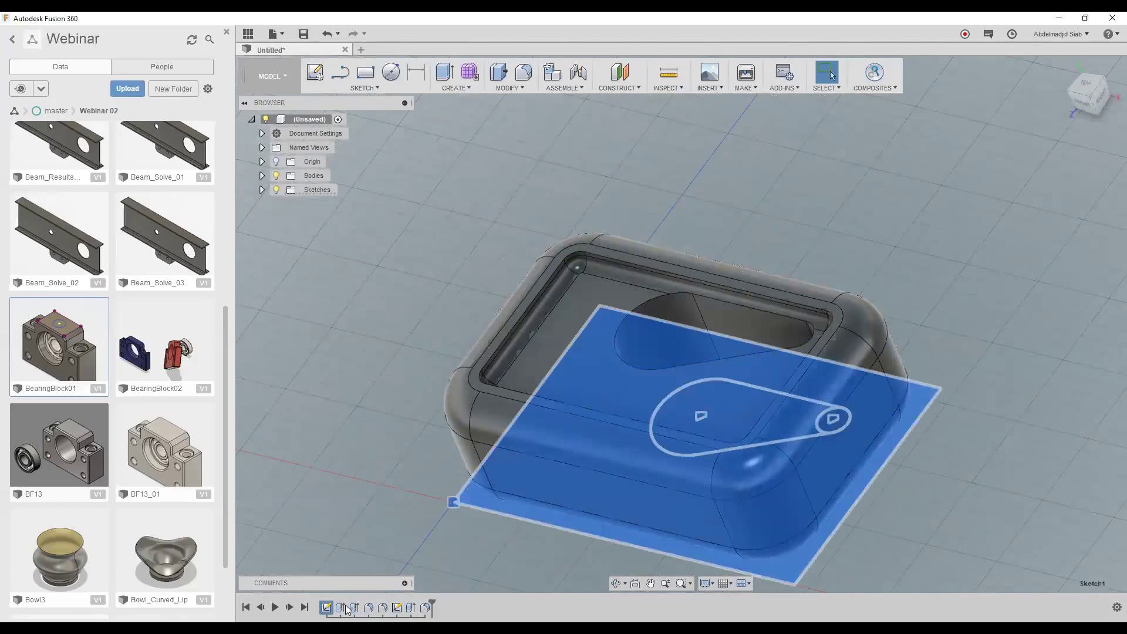
click(393, 509)
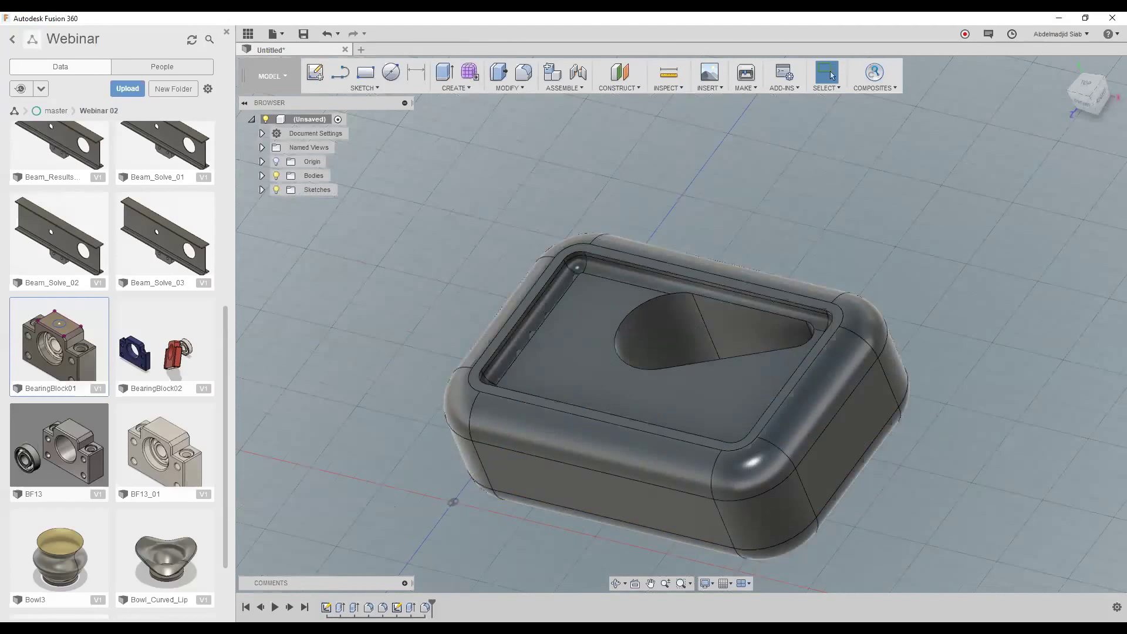
click(424, 608)
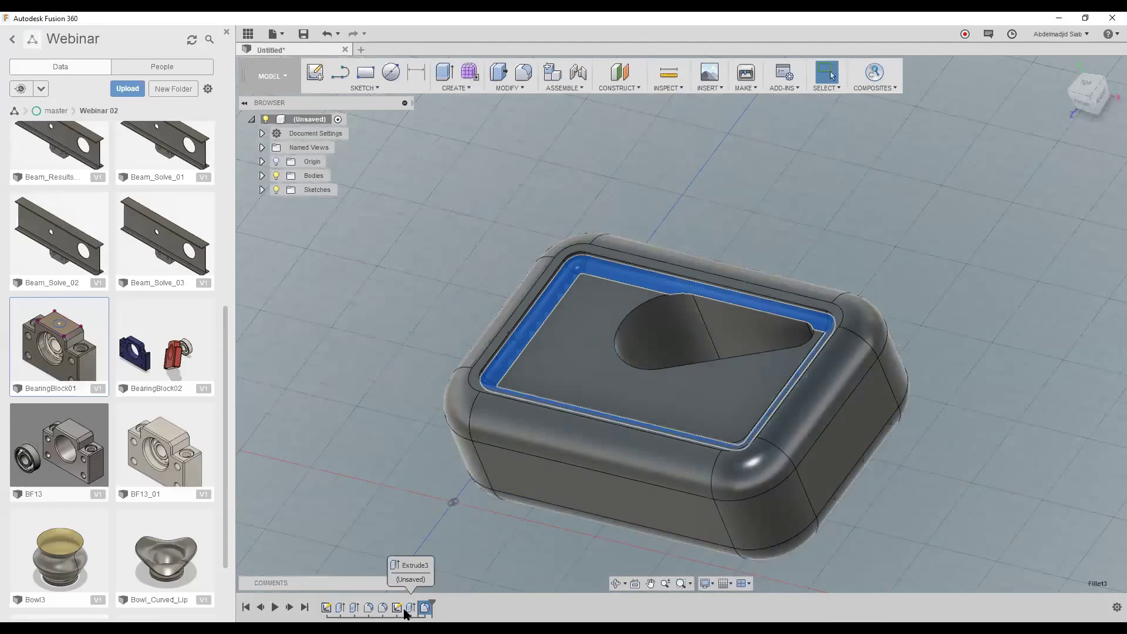
click(412, 610)
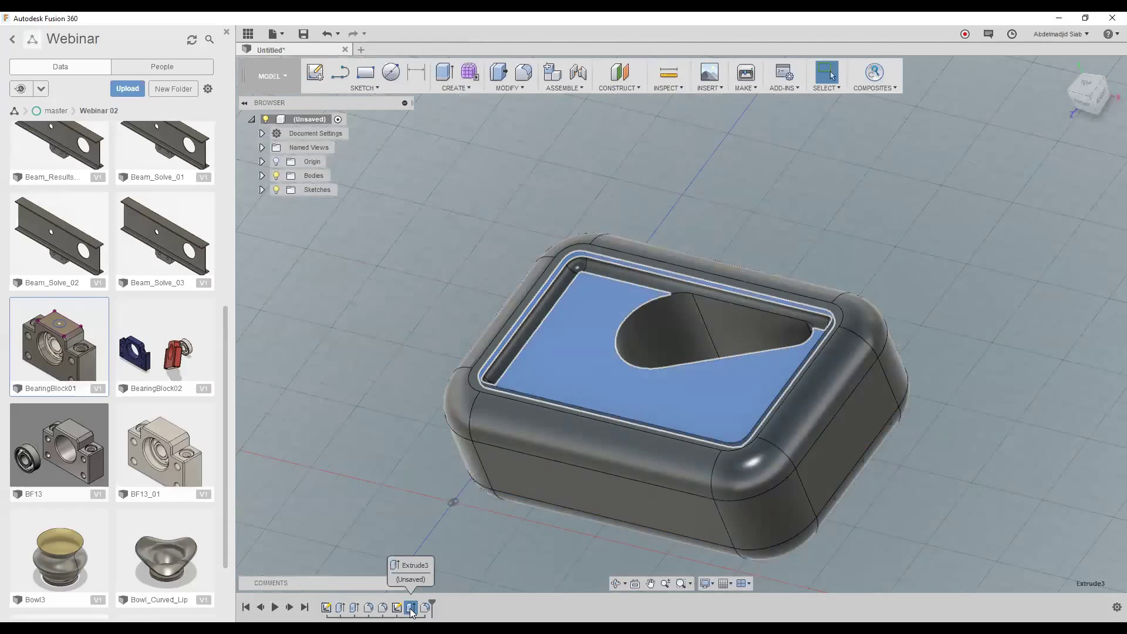
click(399, 611)
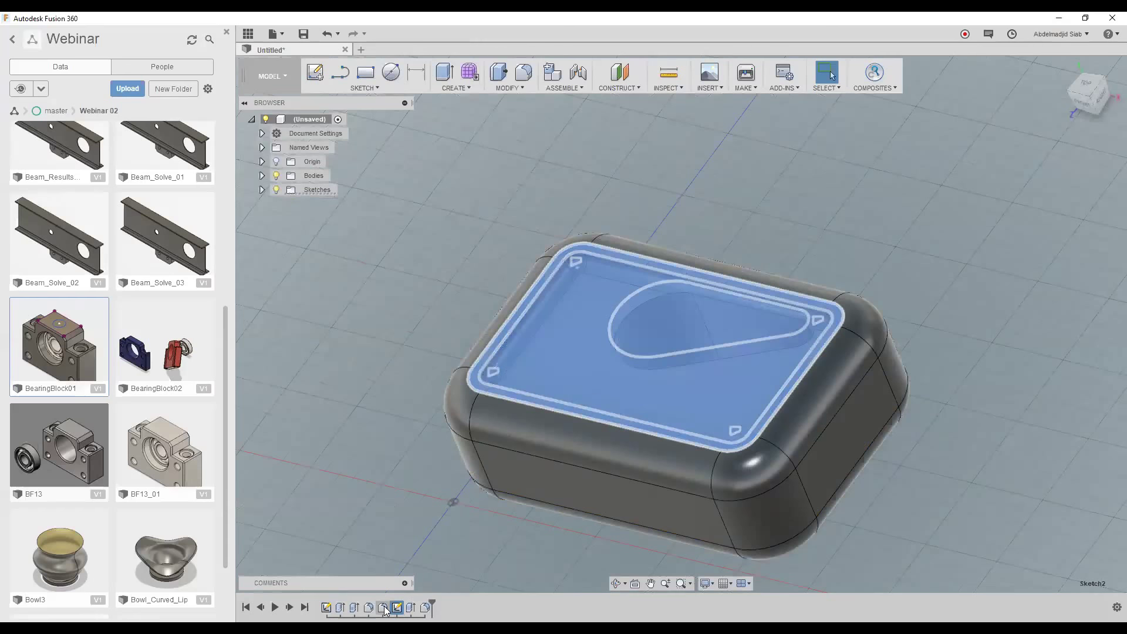
click(383, 608)
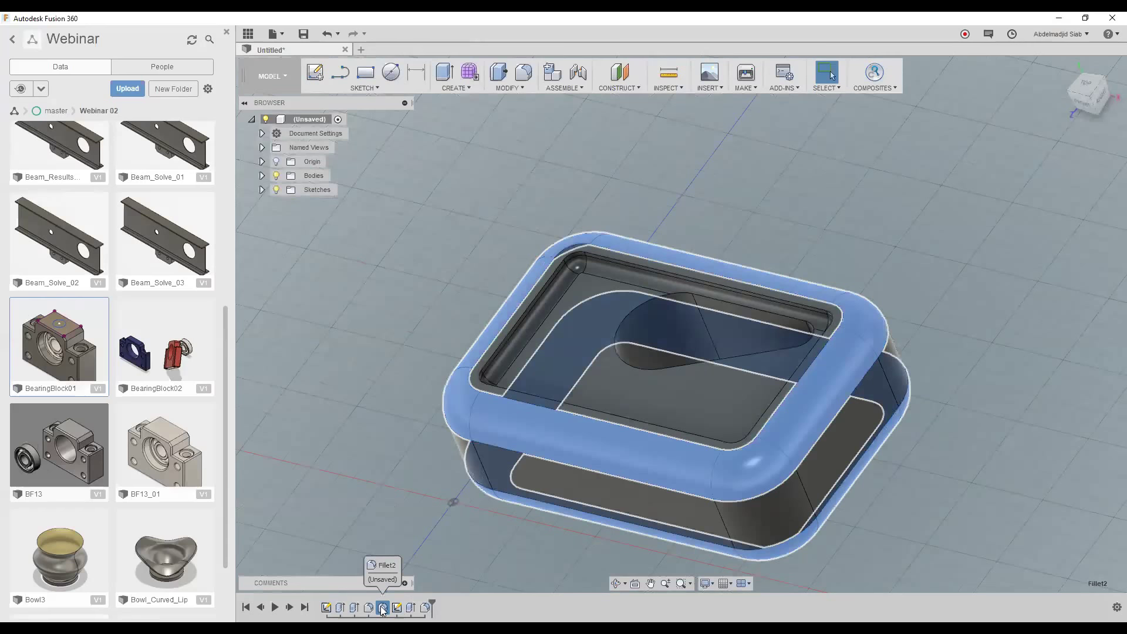
click(368, 608)
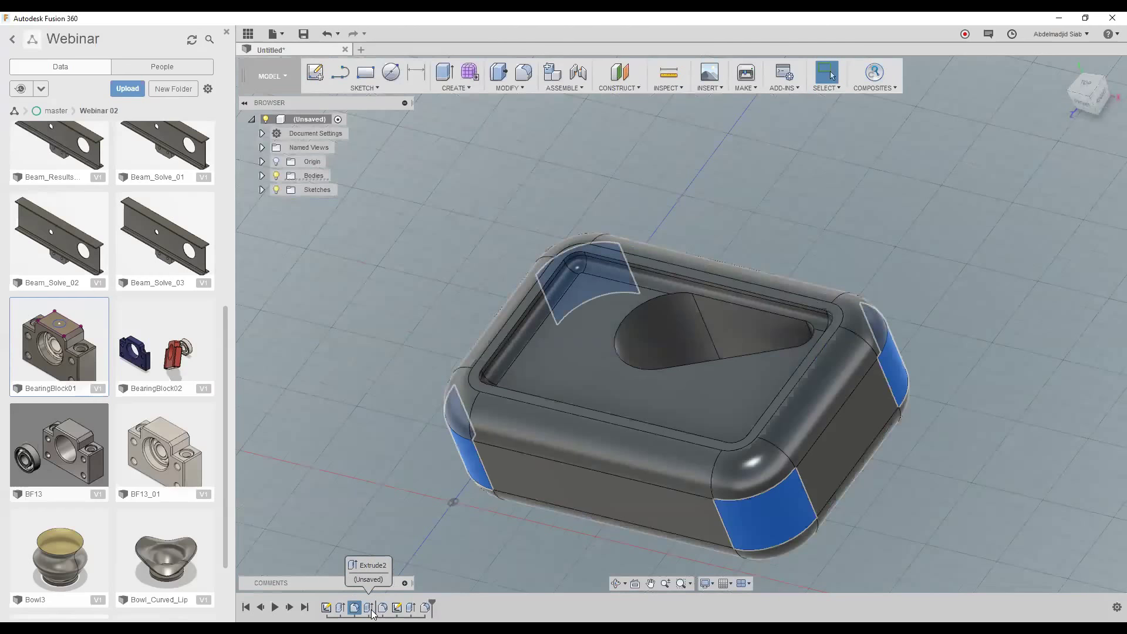
click(377, 568)
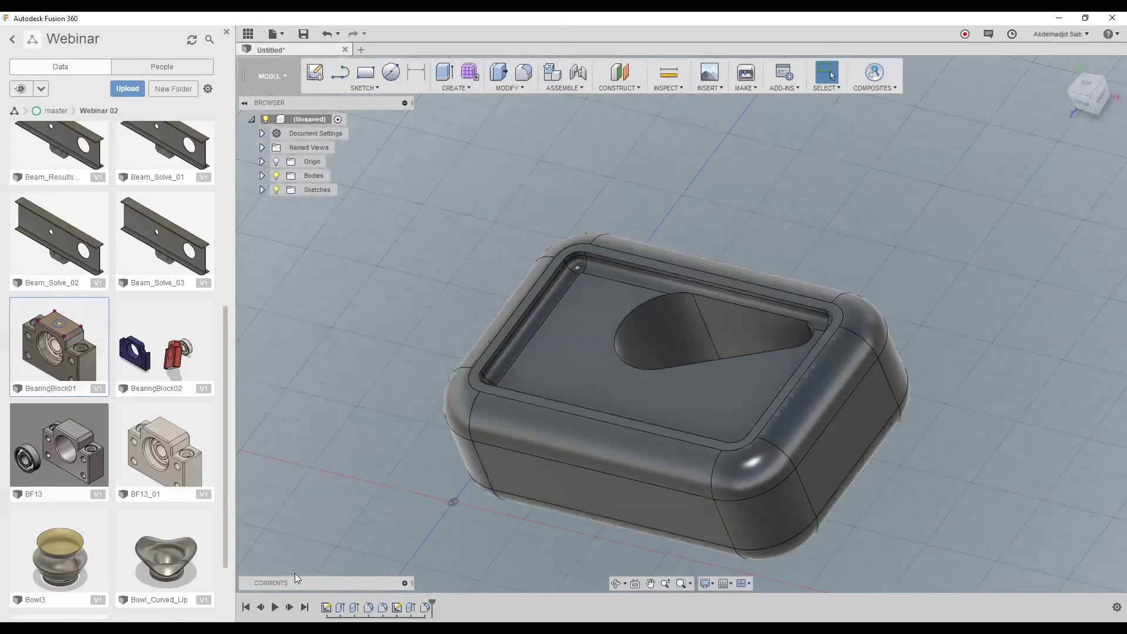
click(275, 607)
scroll(952, 424, down, 2)
scroll(894, 407, up, 2)
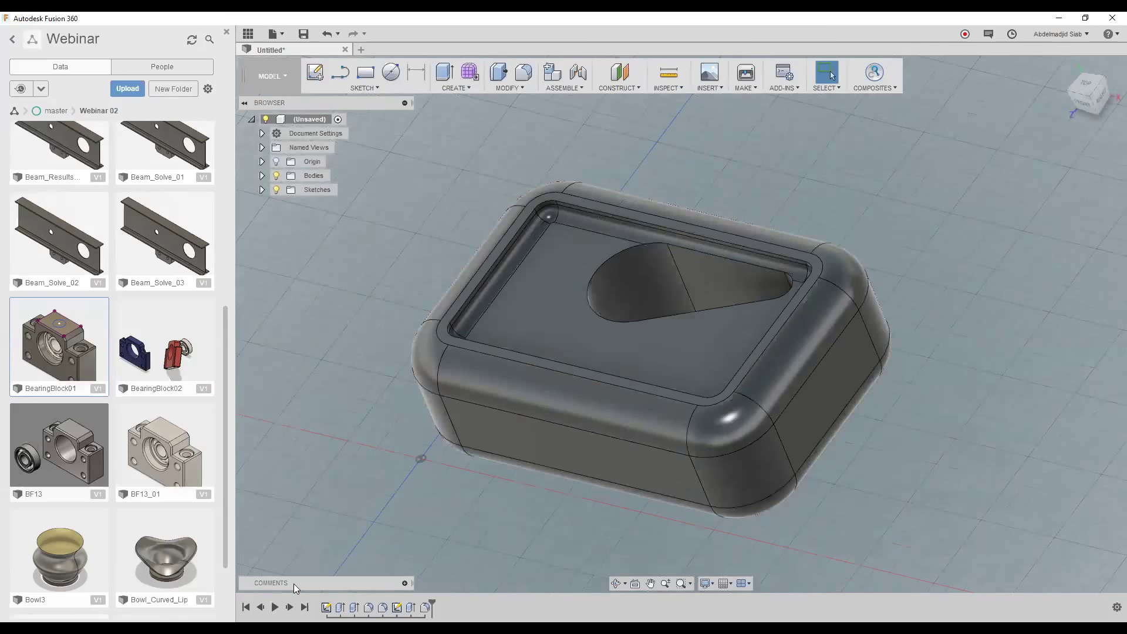
click(275, 609)
right_click(312, 116)
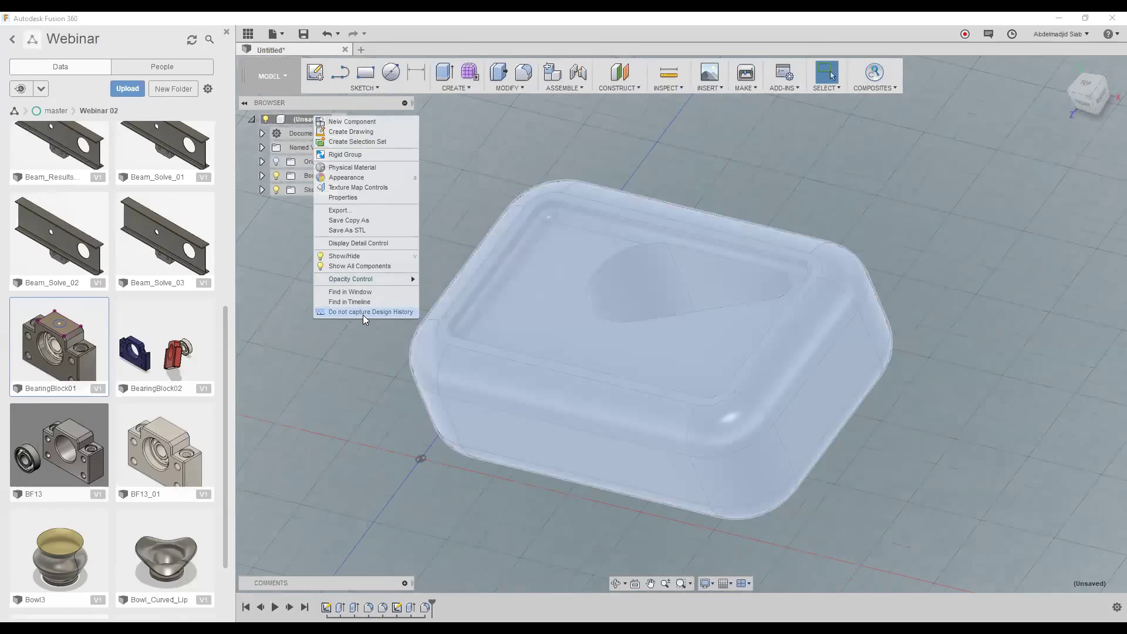
click(352, 367)
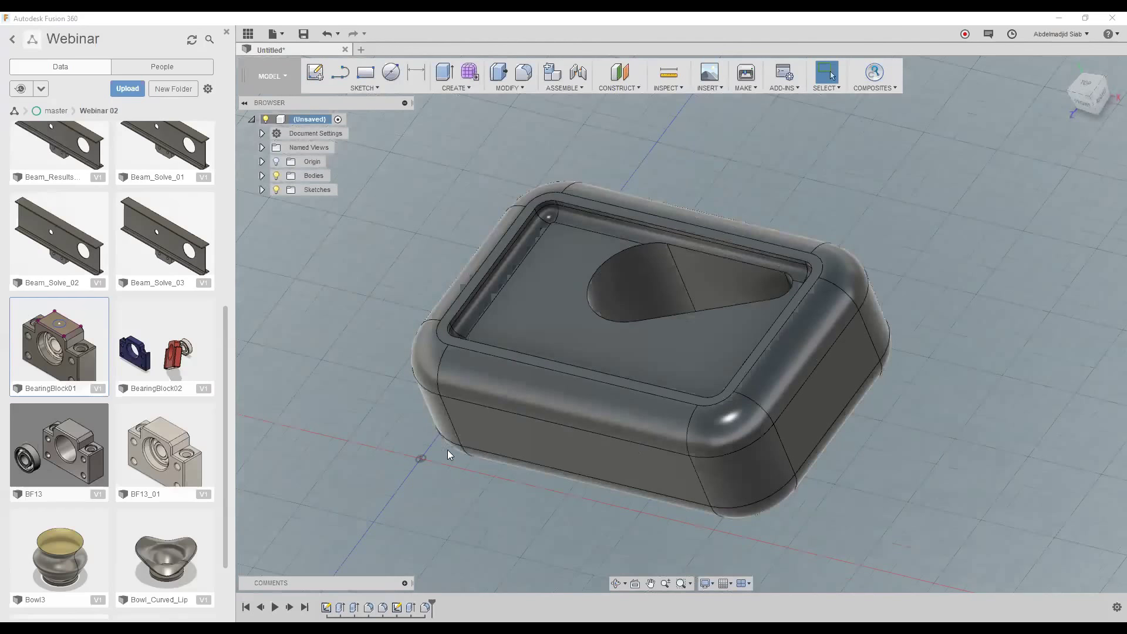
- Open Sketch1 and set the 80 mm height dimension to the expression d2*2/3
double_click(326, 607)
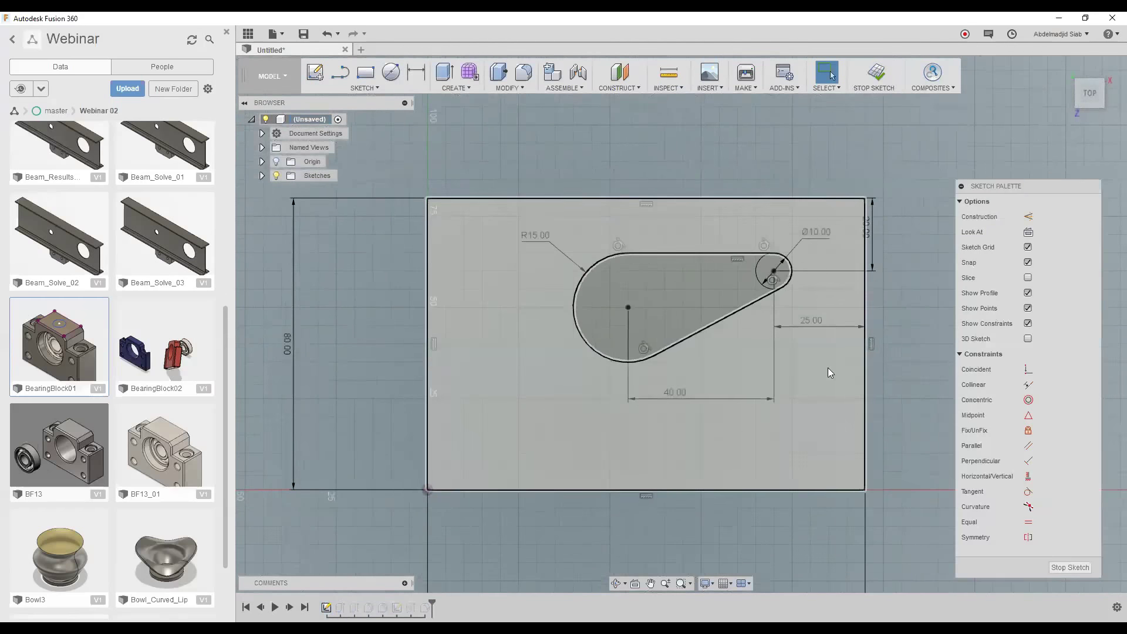
scroll(528, 267, down, 2)
click(578, 533)
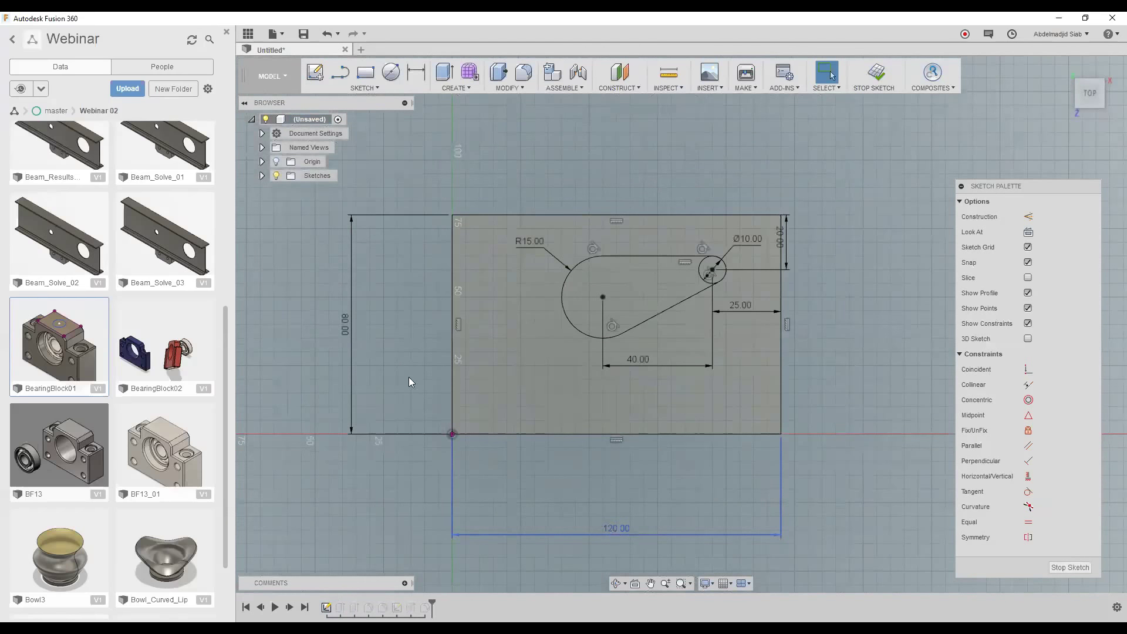
click(360, 352)
drag(361, 351, 363, 352)
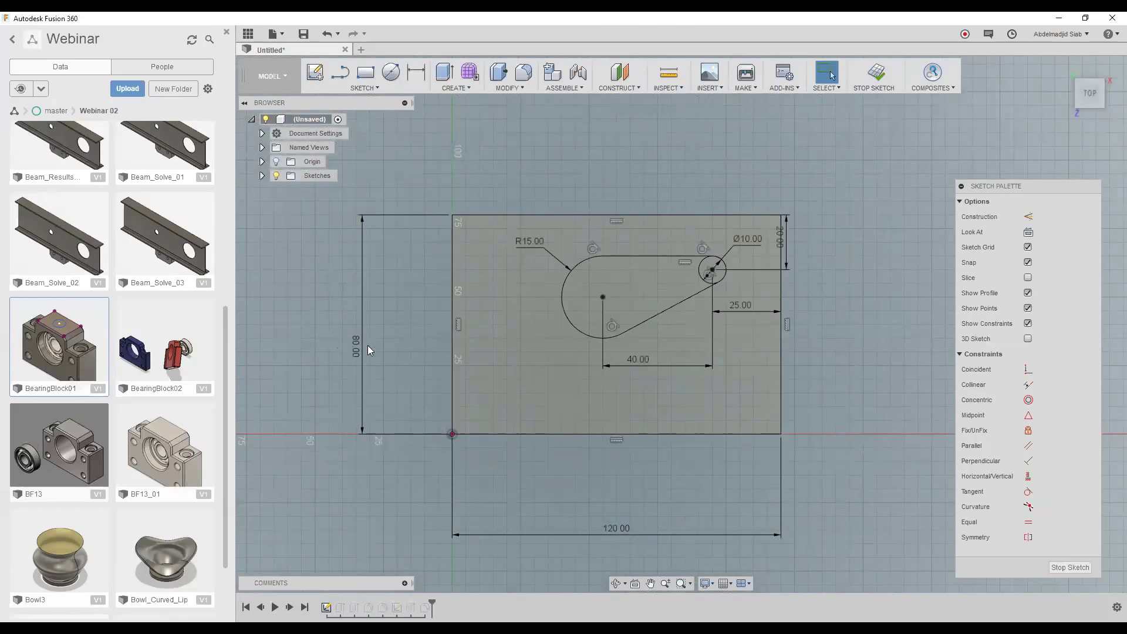
click(360, 353)
double_click(356, 347)
click(620, 532)
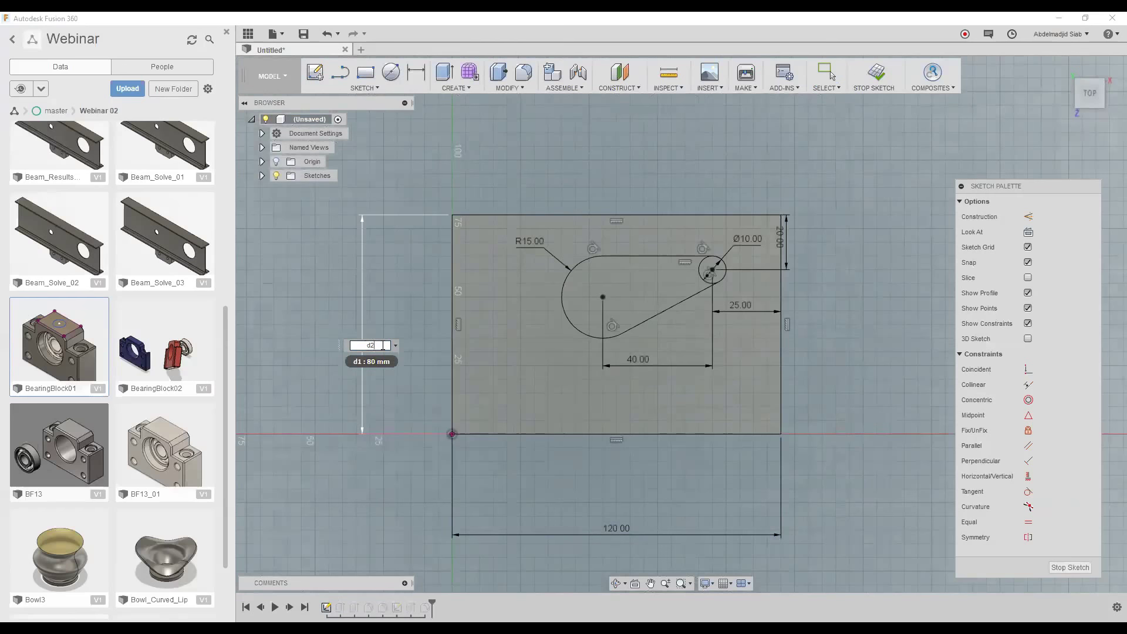
text(*2/3)
key(Return)
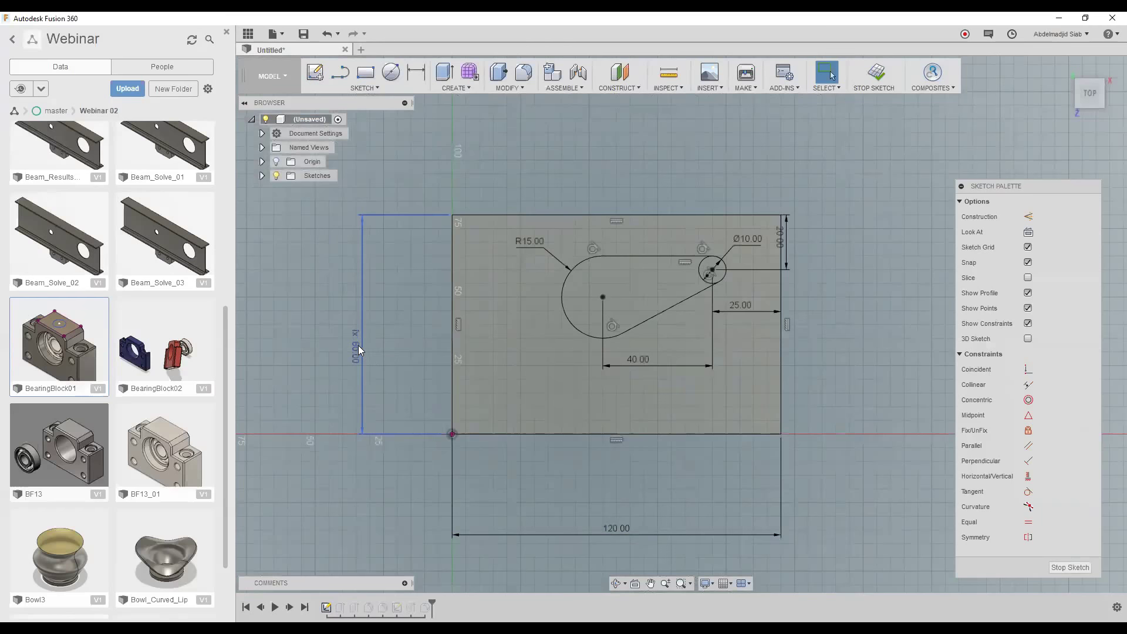
- Change the 120 mm width dimension to 150 mm, making the height 100 mm
double_click(621, 529)
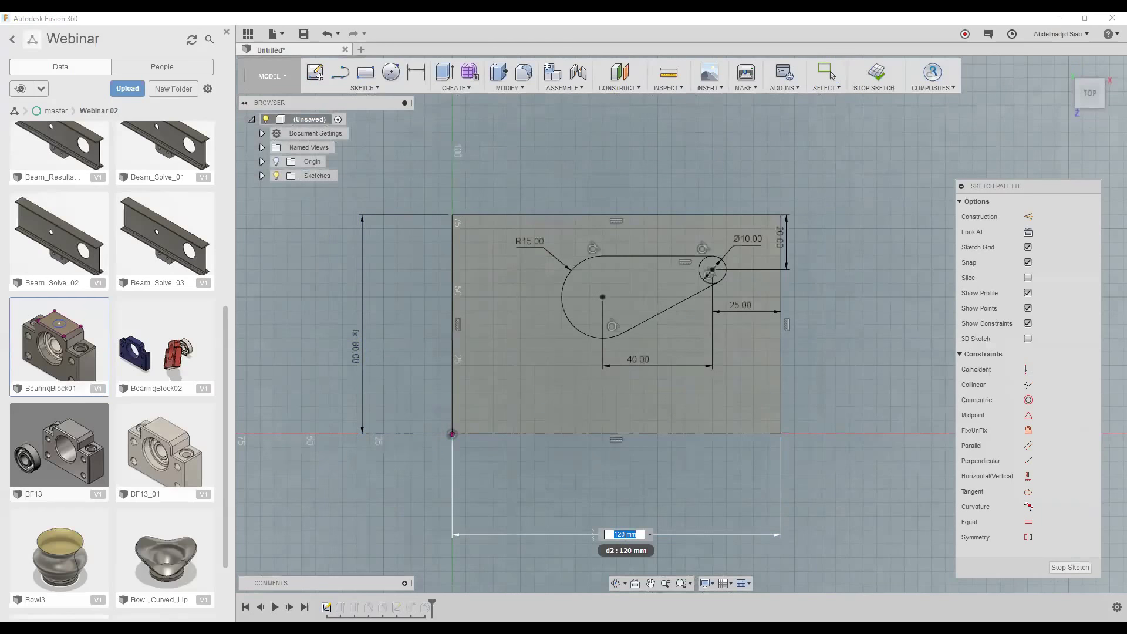
text(0)
key(Return)
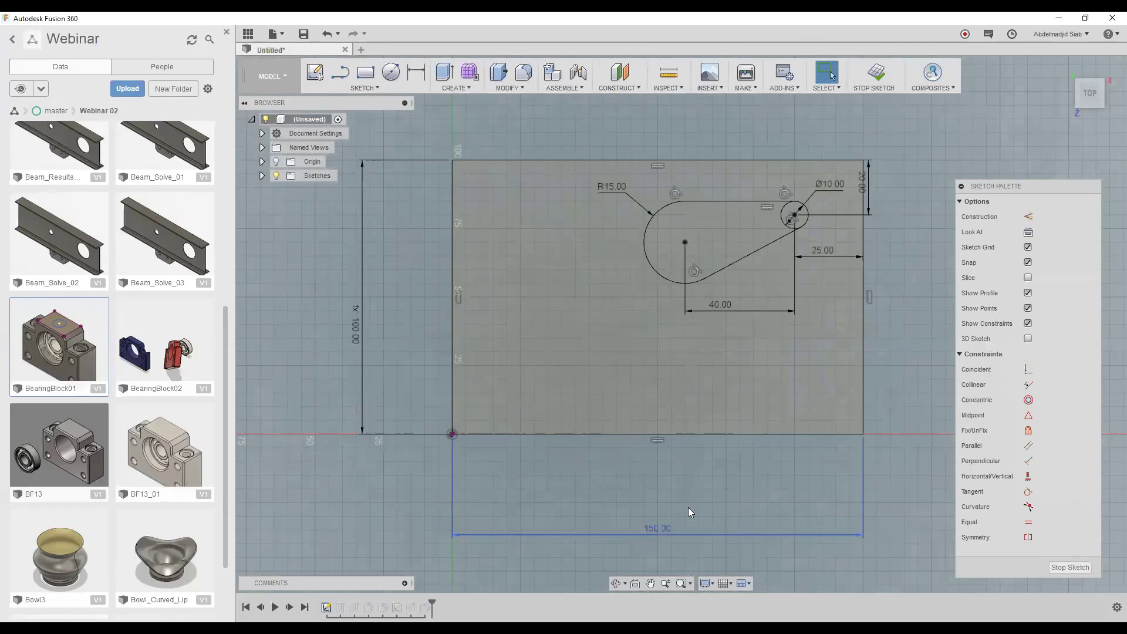
click(867, 87)
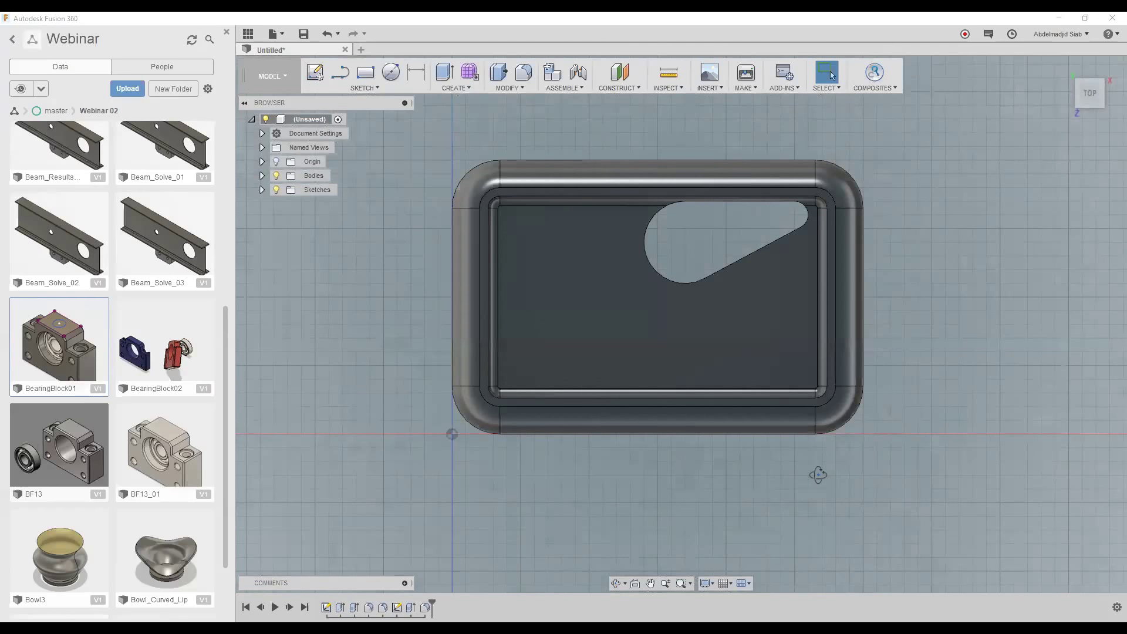
shift+middle_drag(818, 473, 951, 503)
mouse_move(882, 517)
shift+middle_down()
mouse_move(782, 465)
mouse_move(831, 368)
shift+middle_up()
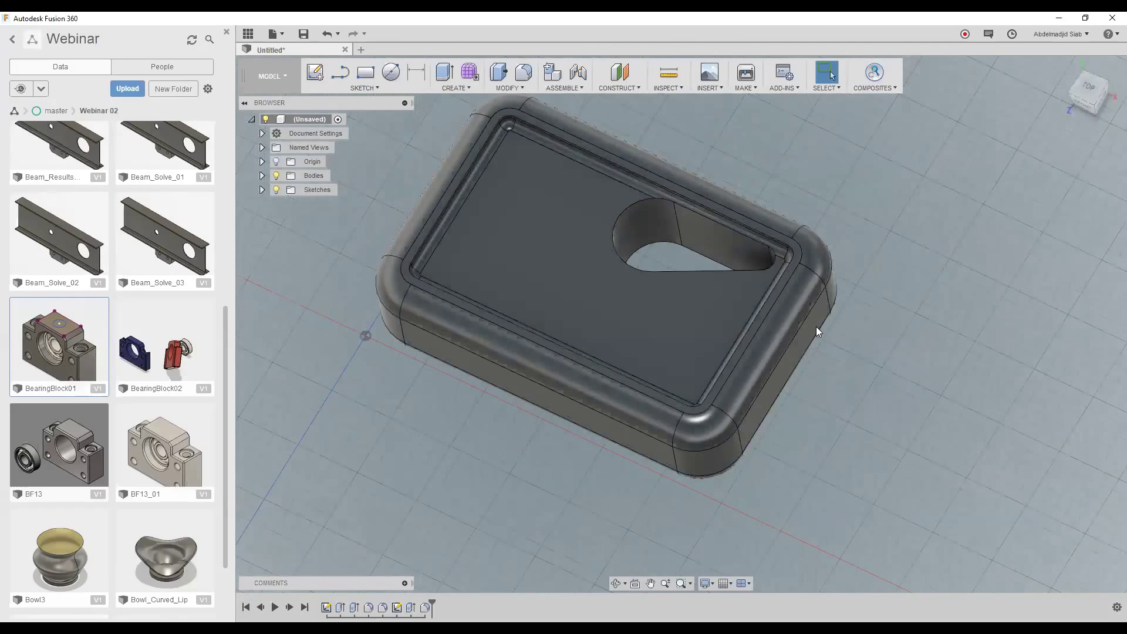
scroll(378, 269, down, 1)
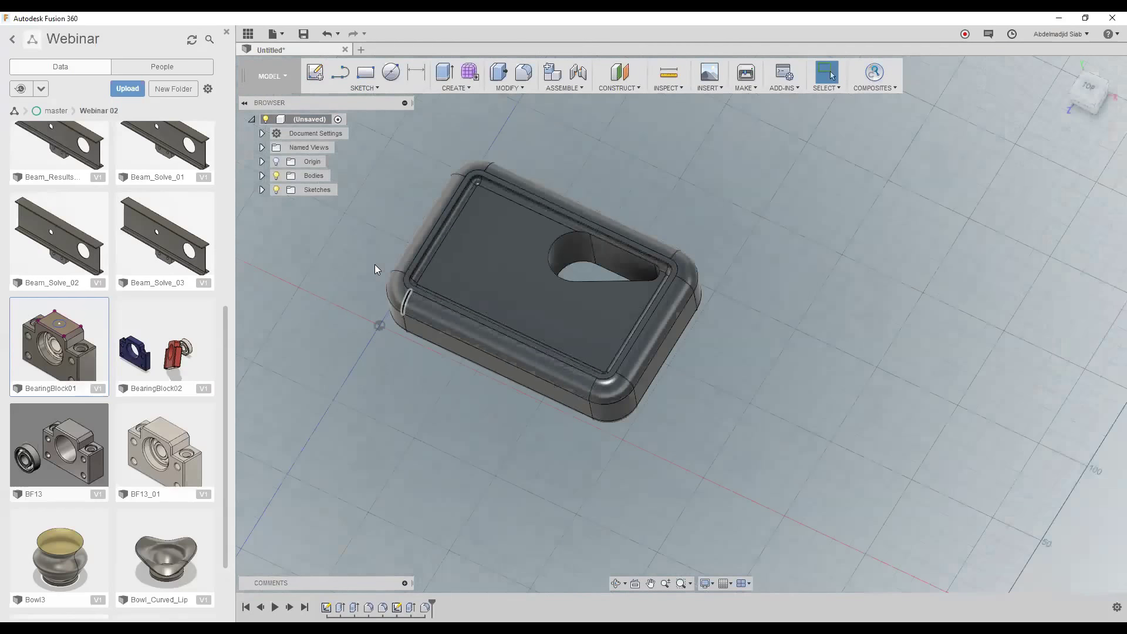
scroll(388, 285, up, 3)
mouse_move(416, 311)
shift+middle_down()
mouse_move(426, 270)
mouse_move(416, 267)
shift+middle_up()
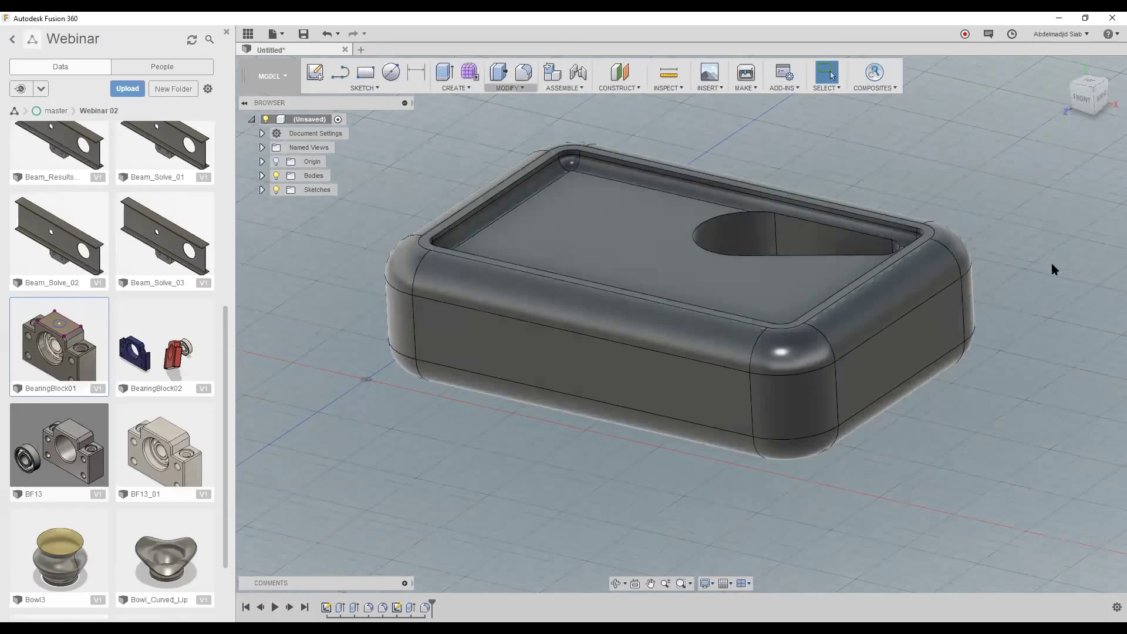
- Open Change Parameters and expand the Fillet1 and Extrude1 parameters
key(f)
click(985, 344)
click(510, 88)
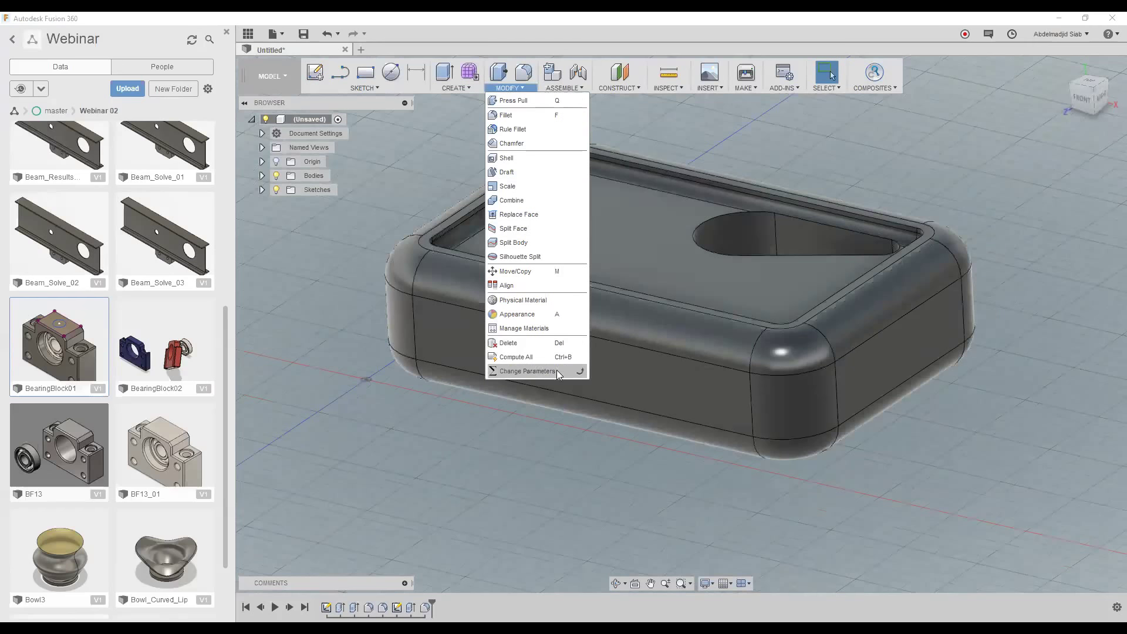
click(517, 372)
click(305, 232)
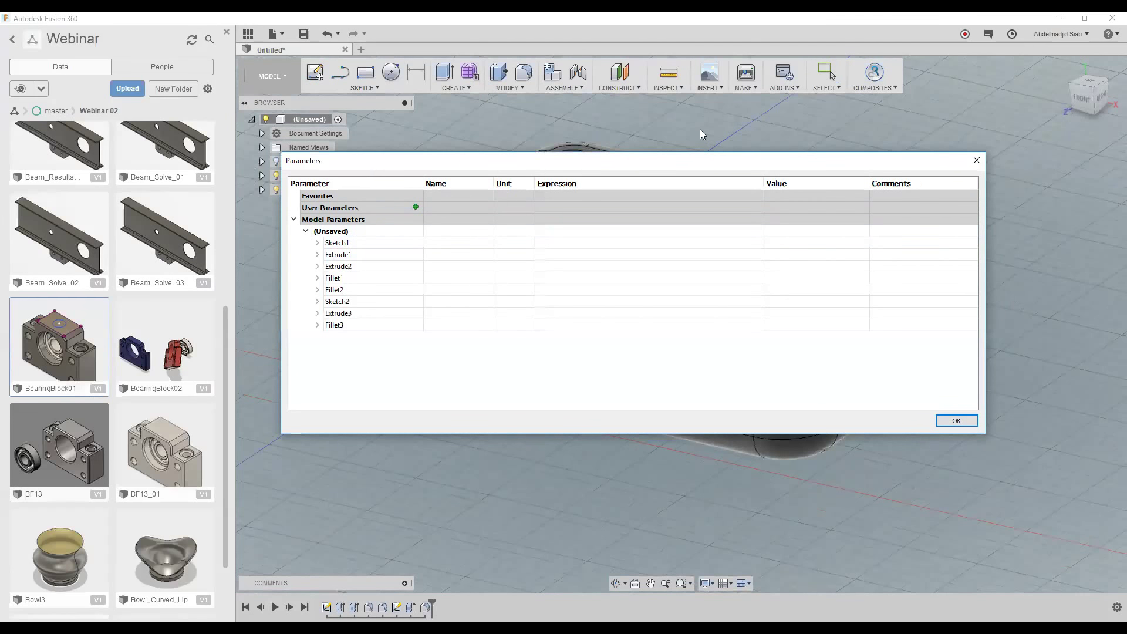
drag(372, 165, 718, 57)
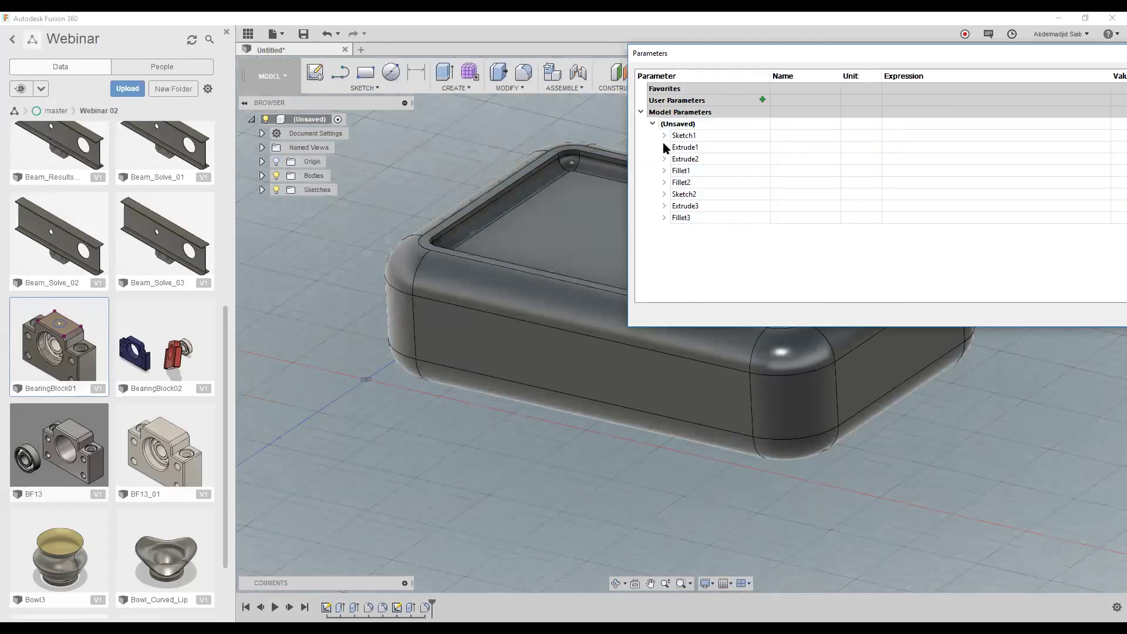
click(665, 171)
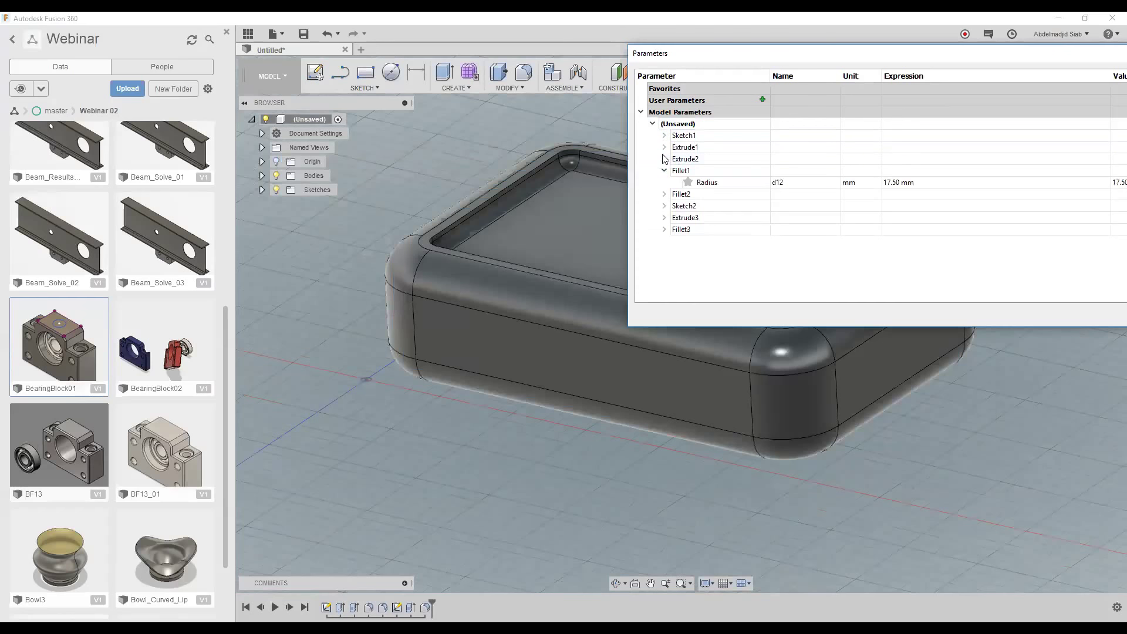
click(665, 147)
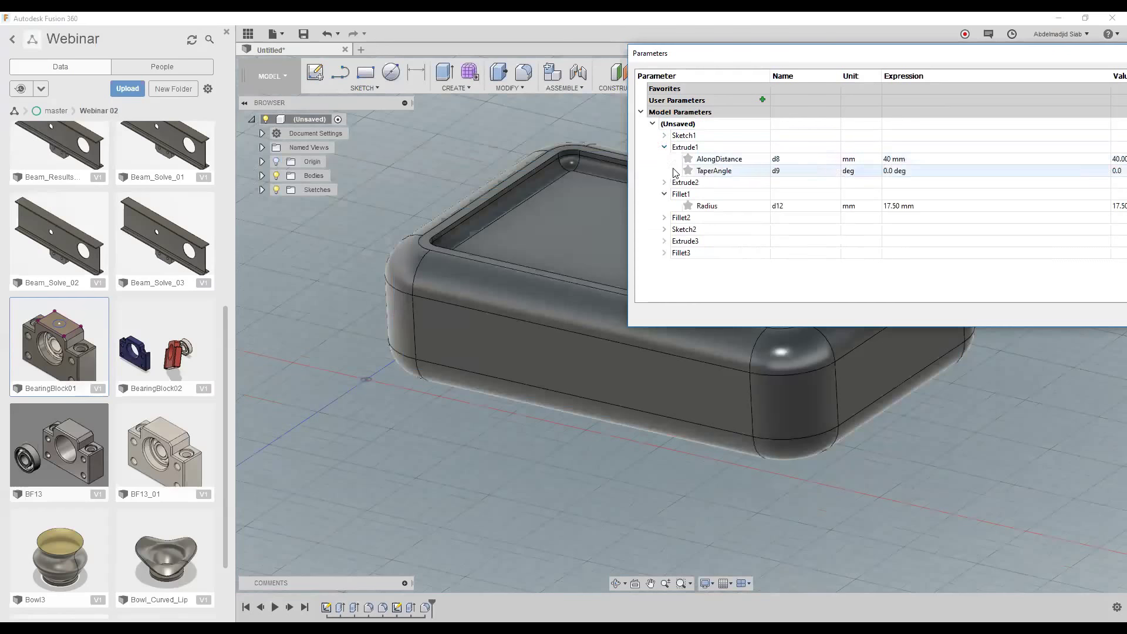
click(708, 148)
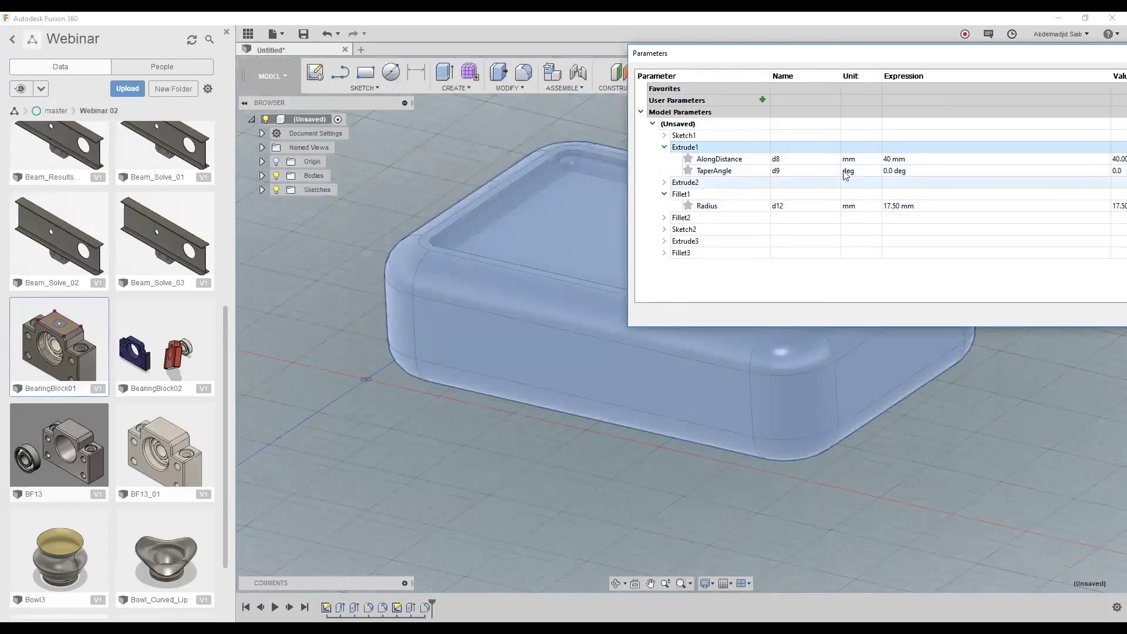
- Set the Fillet1 Radius expression to d8 / 3, giving 13.333 mm, and apply
double_click(916, 159)
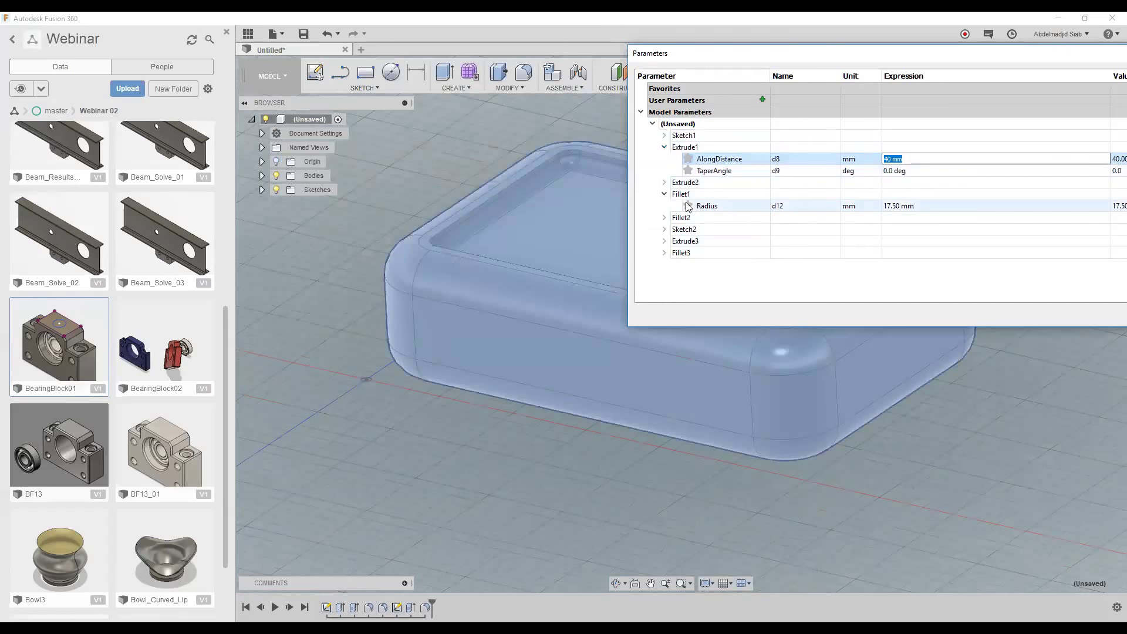
click(923, 205)
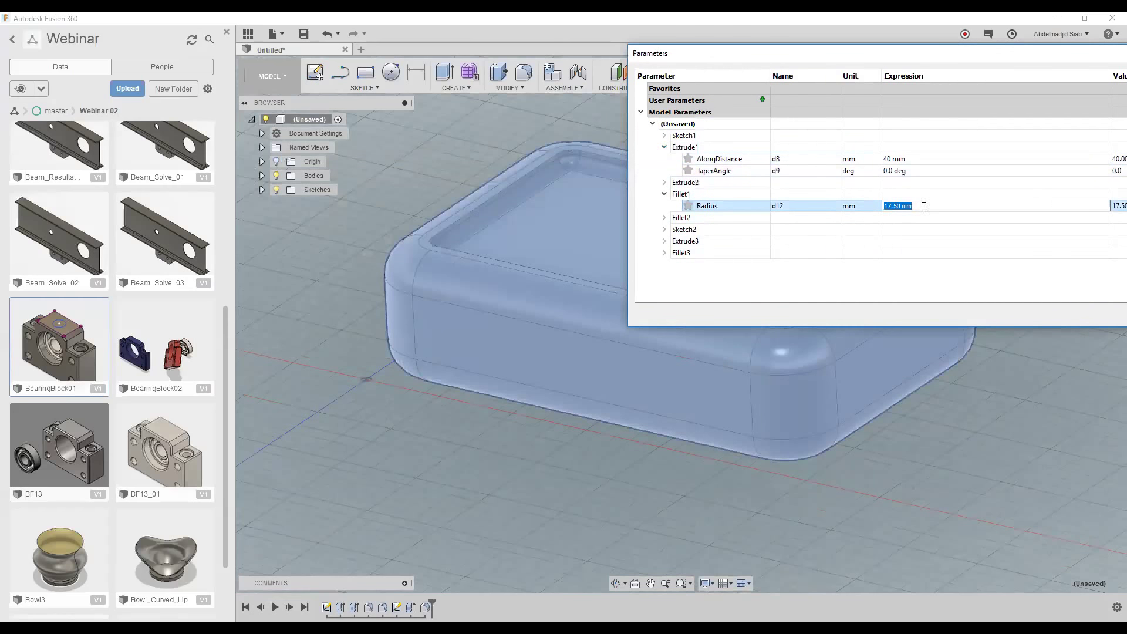
text(D8)
key(BackSpace)
key(BackSpace)
text(d8)
text( / 3)
key(Return)
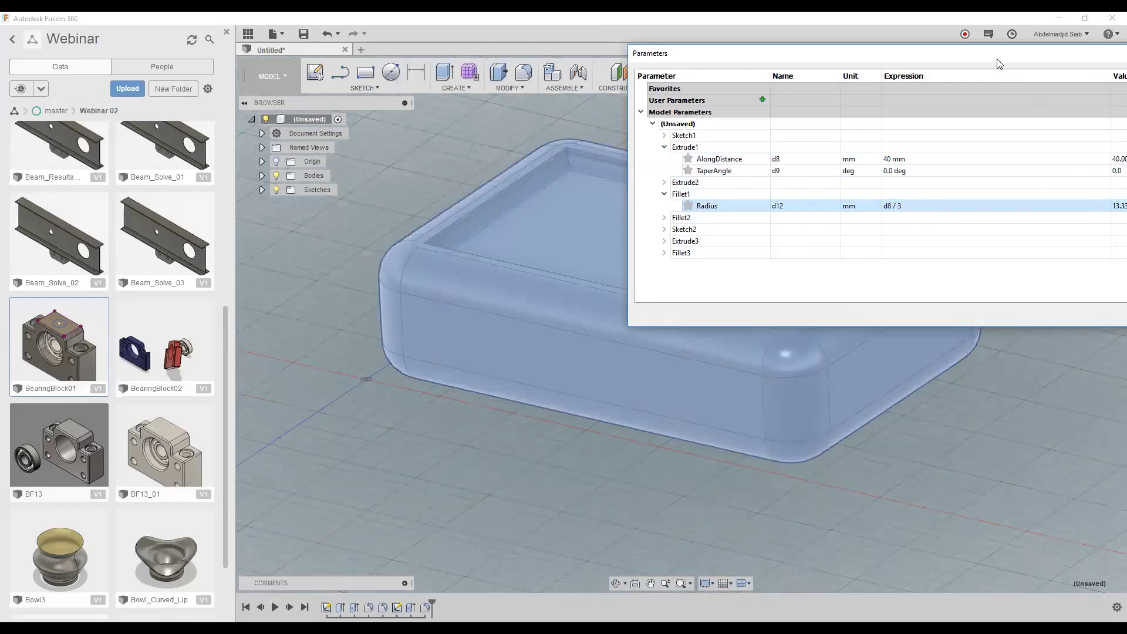
scroll(364, 405, down, 5)
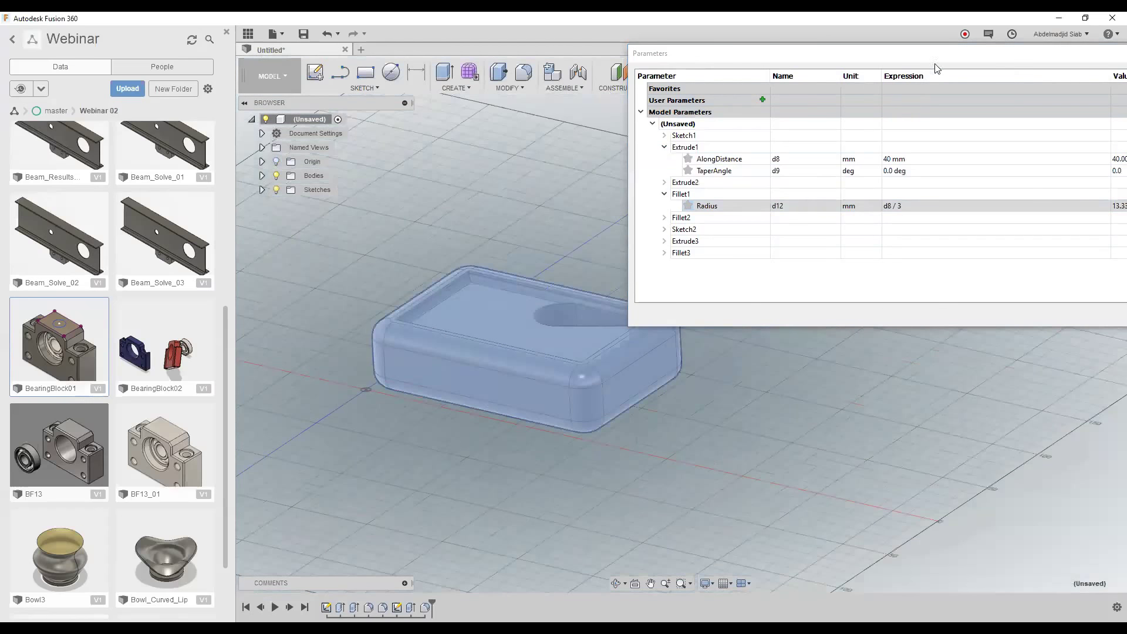
click(1039, 355)
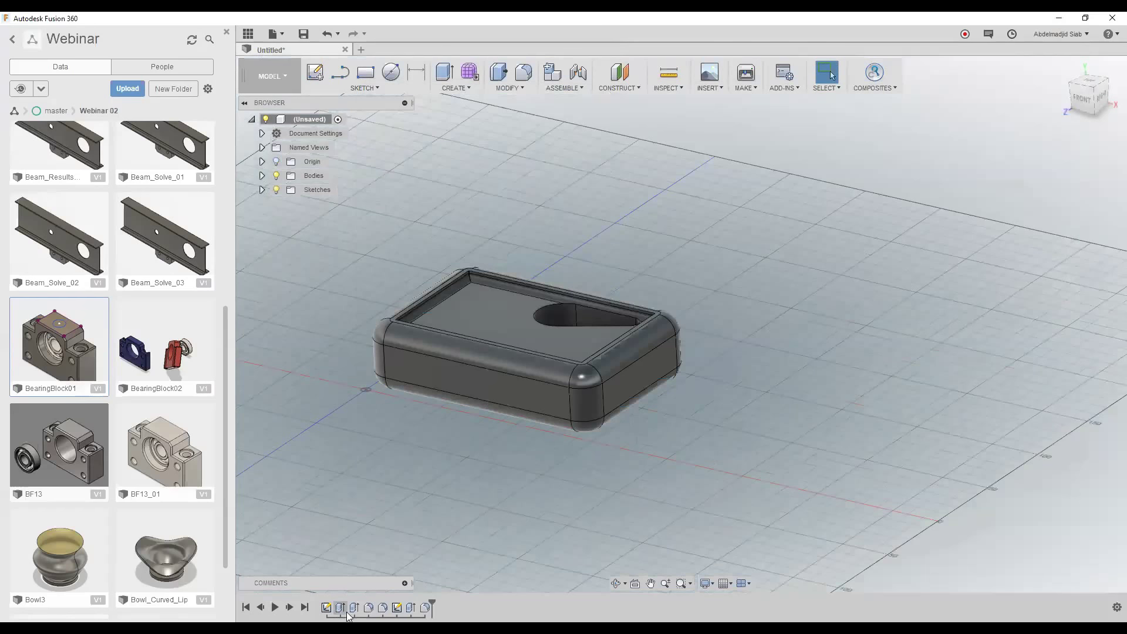
- Edit Extrude1 and enter a smaller distance so the box becomes a thin plate
click(339, 609)
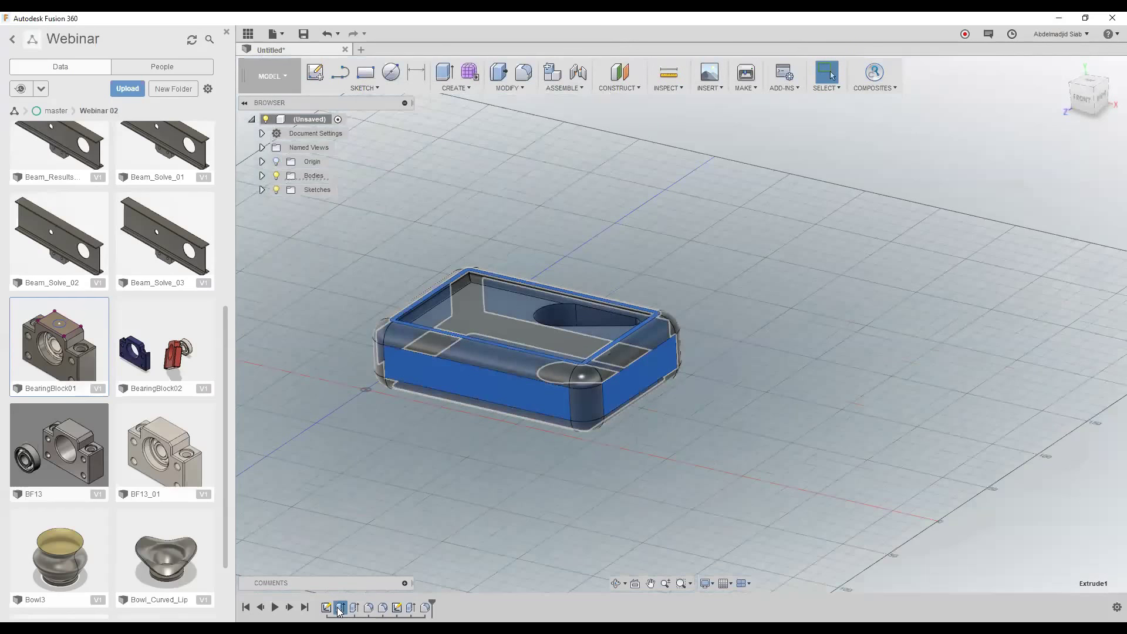
double_click(339, 609)
click(937, 314)
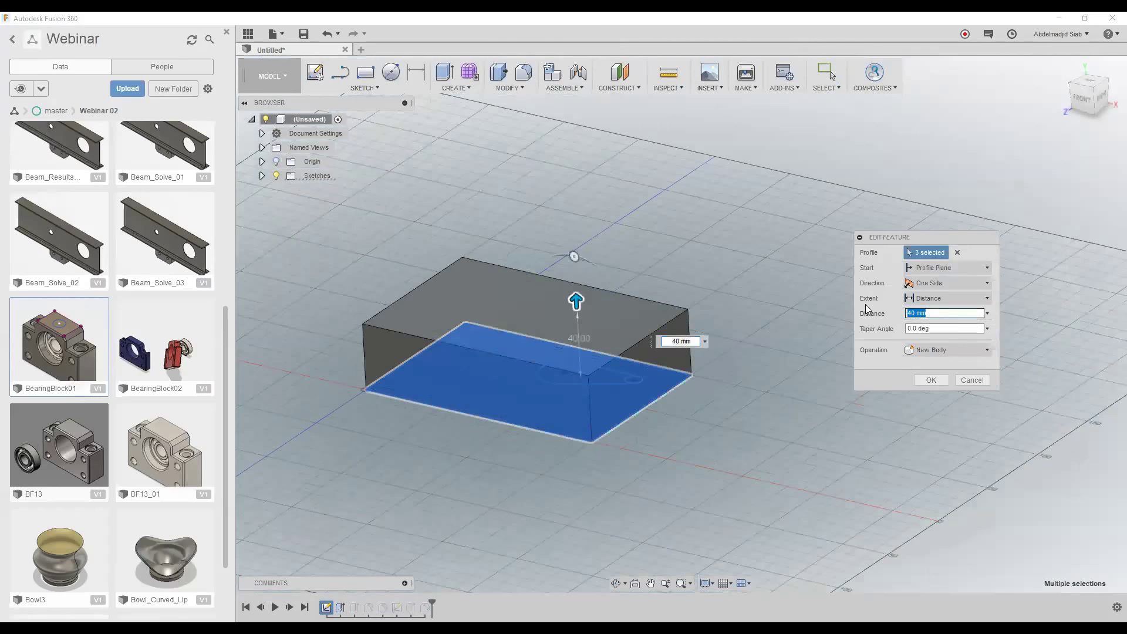
text(1)
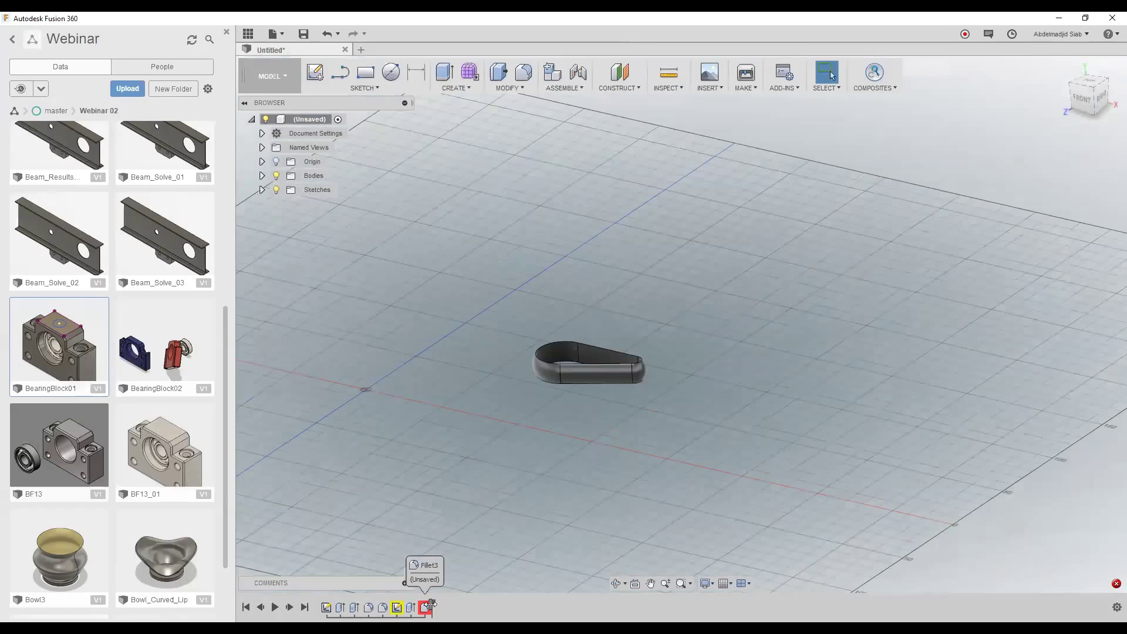
- Roll the timeline back to just after Fillet1, showing the plate with rounded corners
drag(431, 606, 359, 601)
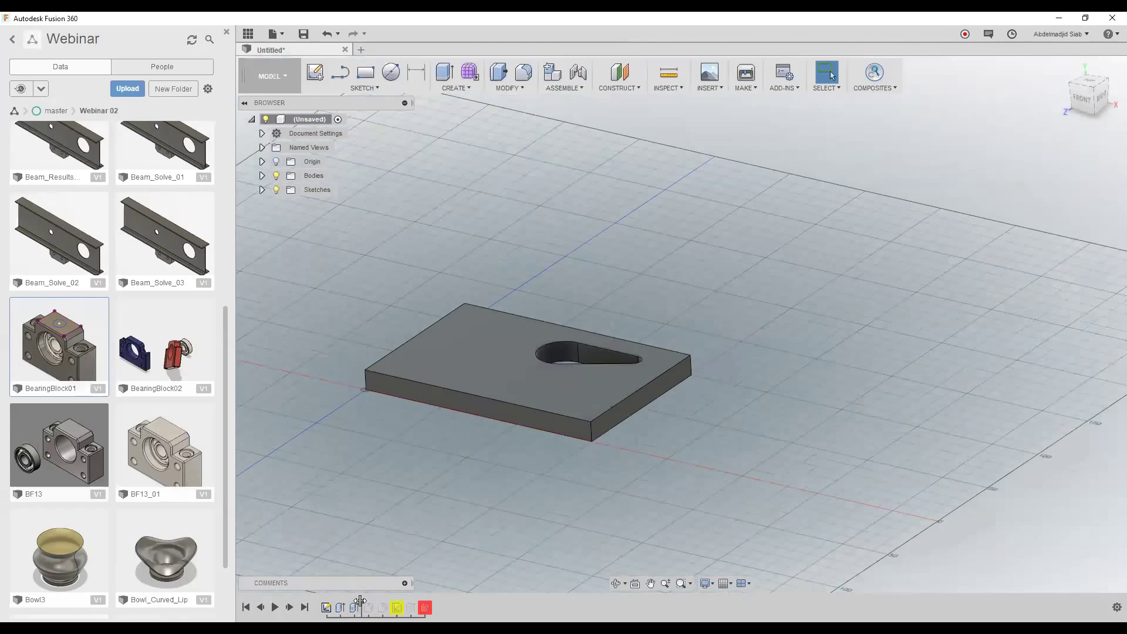
drag(360, 602, 369, 602)
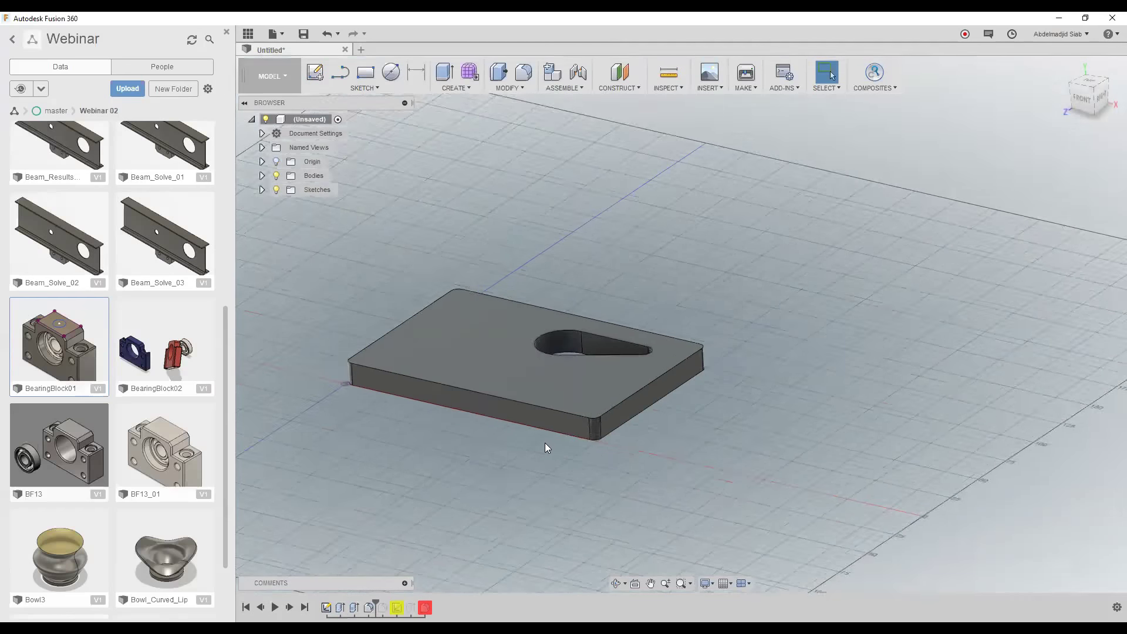
scroll(545, 444, up, 2)
scroll(415, 386, down, 2)
scroll(348, 396, down, 1)
scroll(338, 434, up, 1)
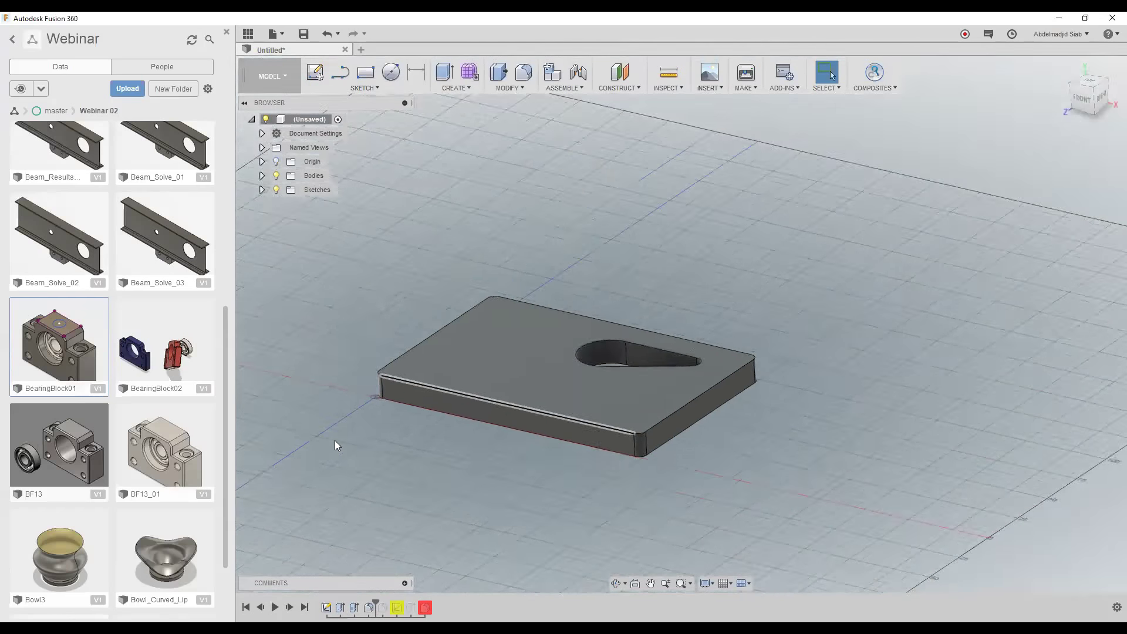
scroll(381, 343, up, 4)
scroll(366, 337, up, 1)
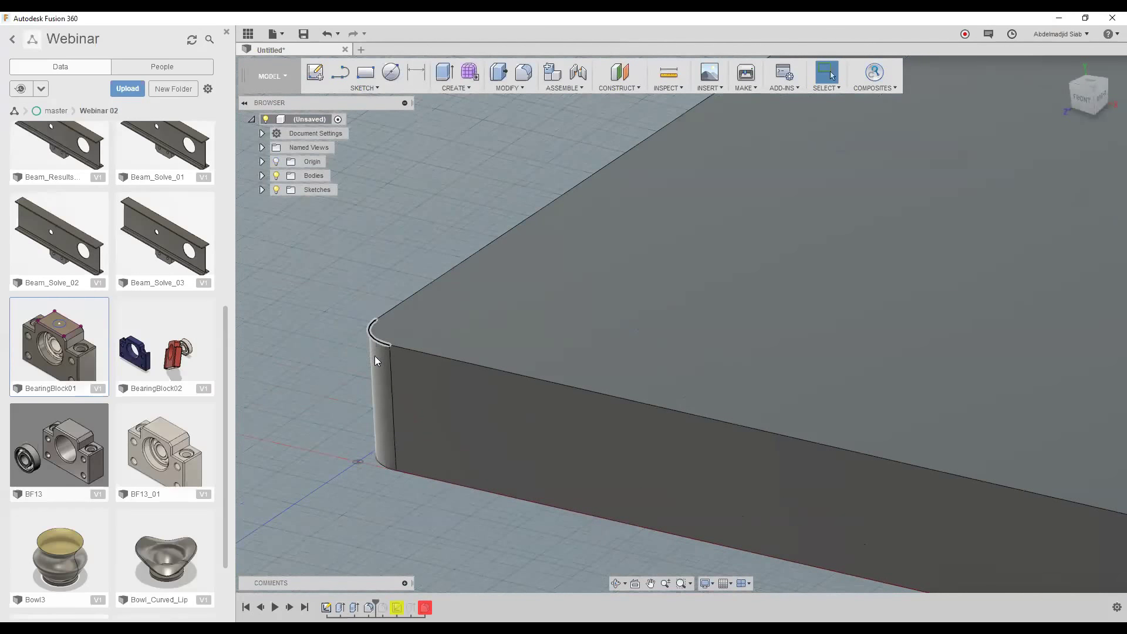
- Replace Fillet1's d8 / 3 radius with a fixed 15 mm and roll the timeline past Fillet2
double_click(368, 608)
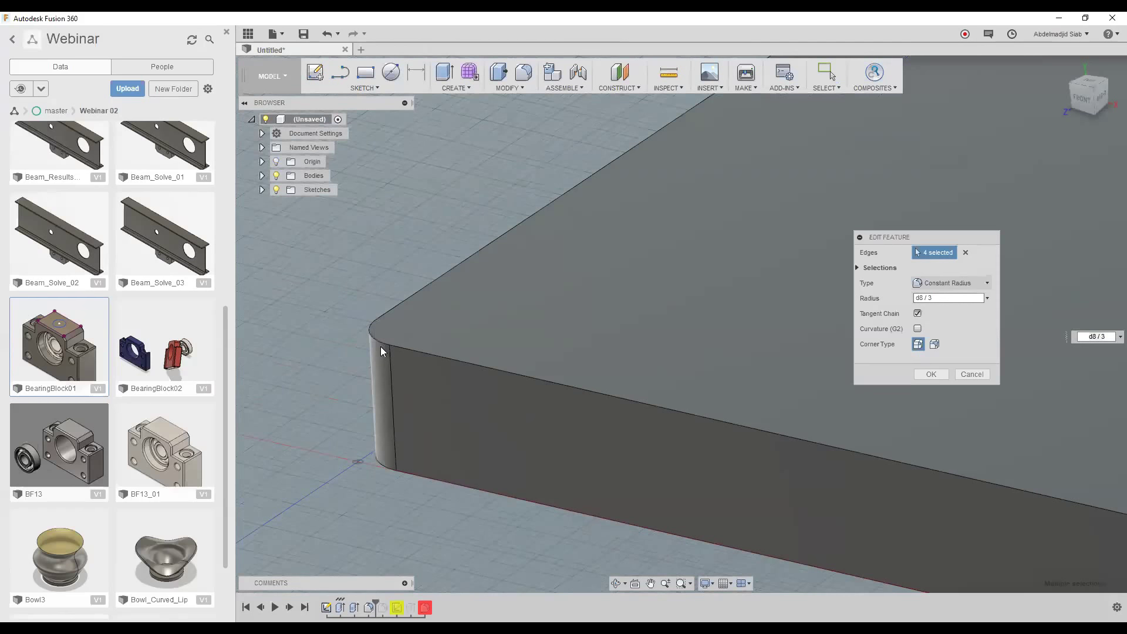
click(945, 298)
text(15)
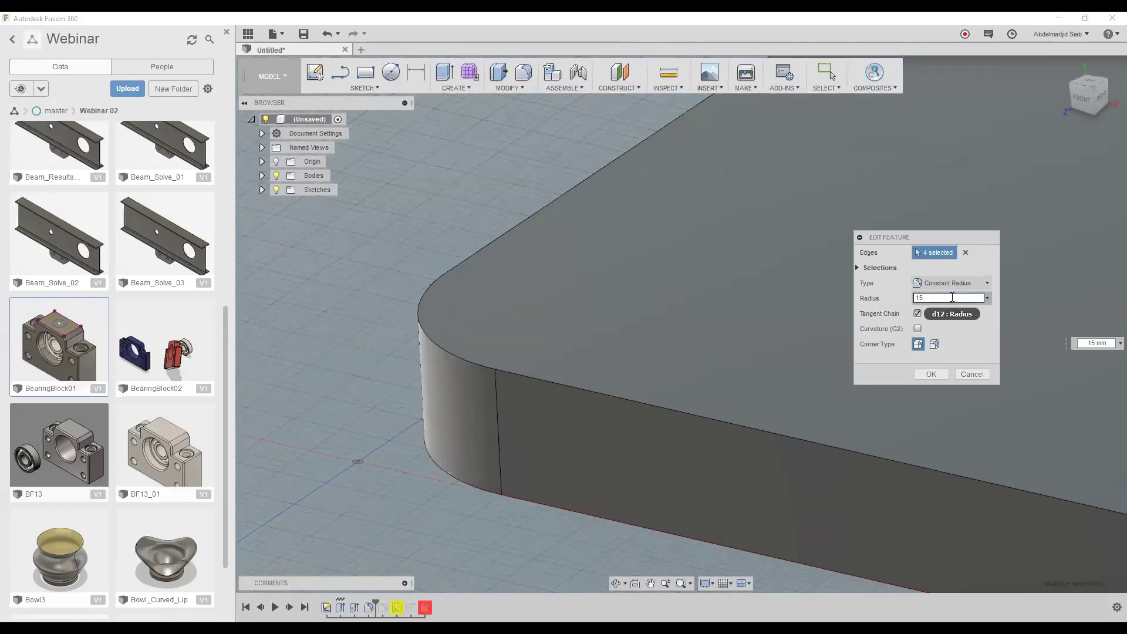
key(Return)
scroll(347, 435, up, 3)
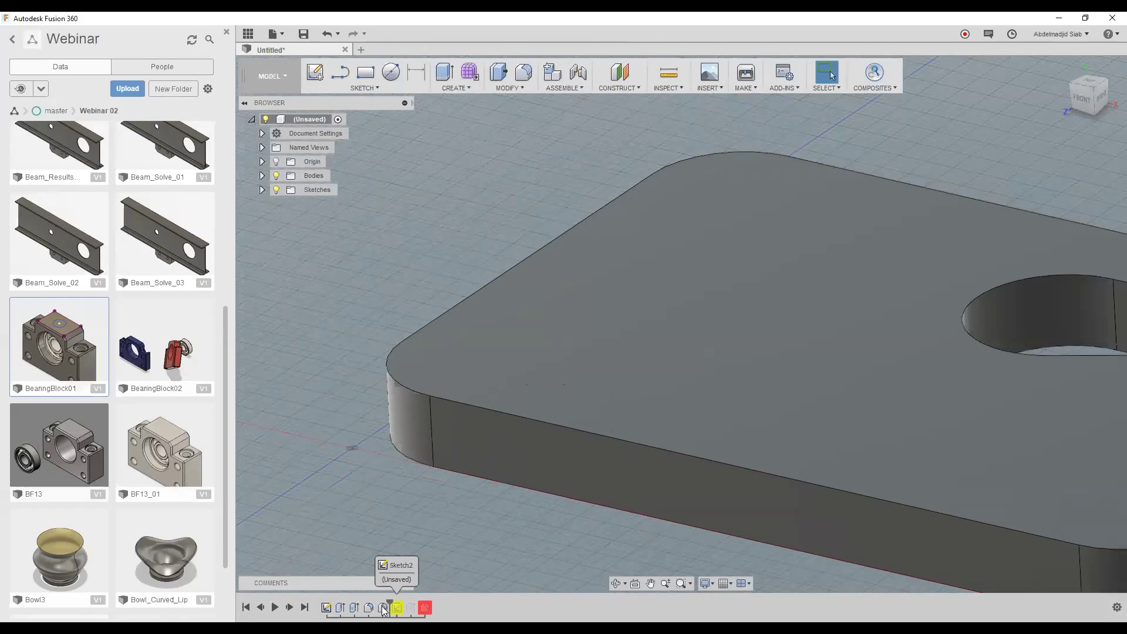
drag(376, 599, 382, 612)
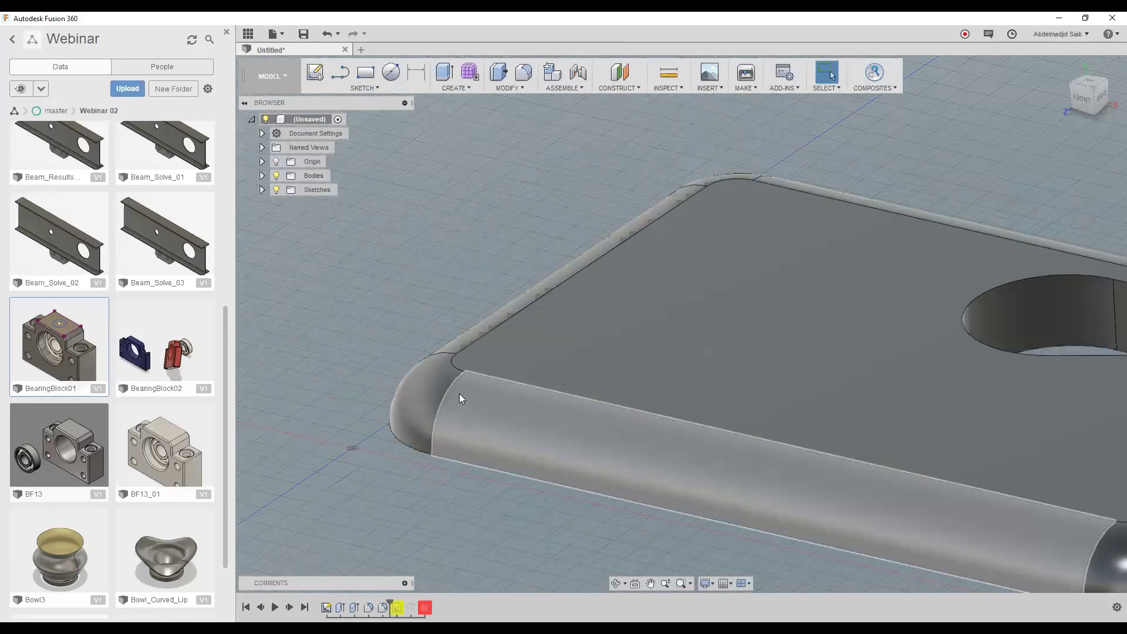
click(385, 608)
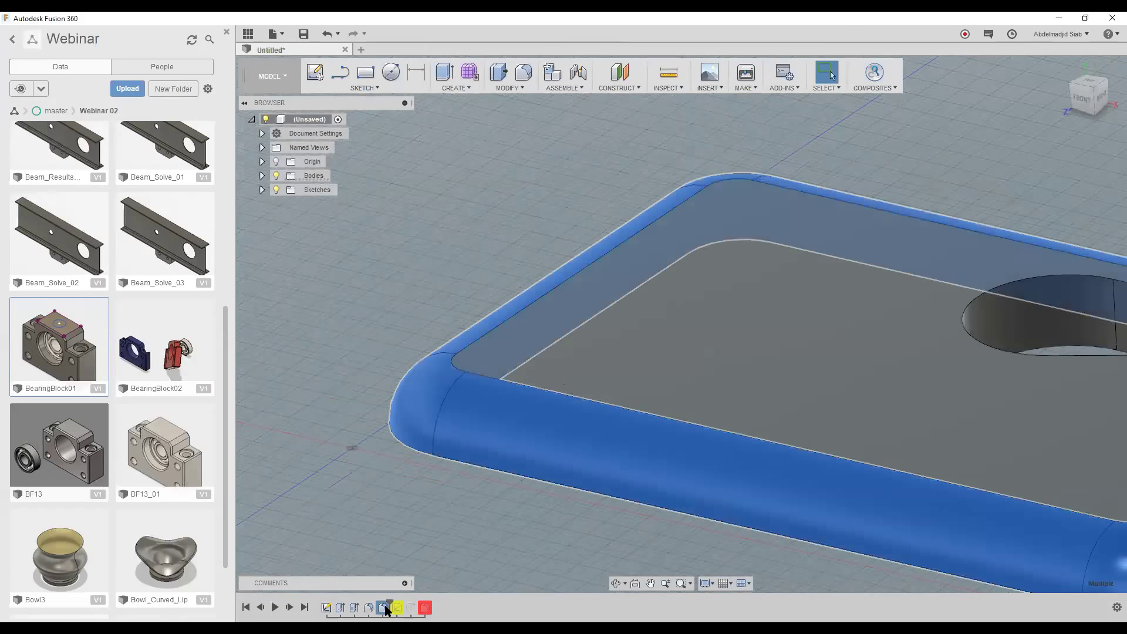
double_click(385, 608)
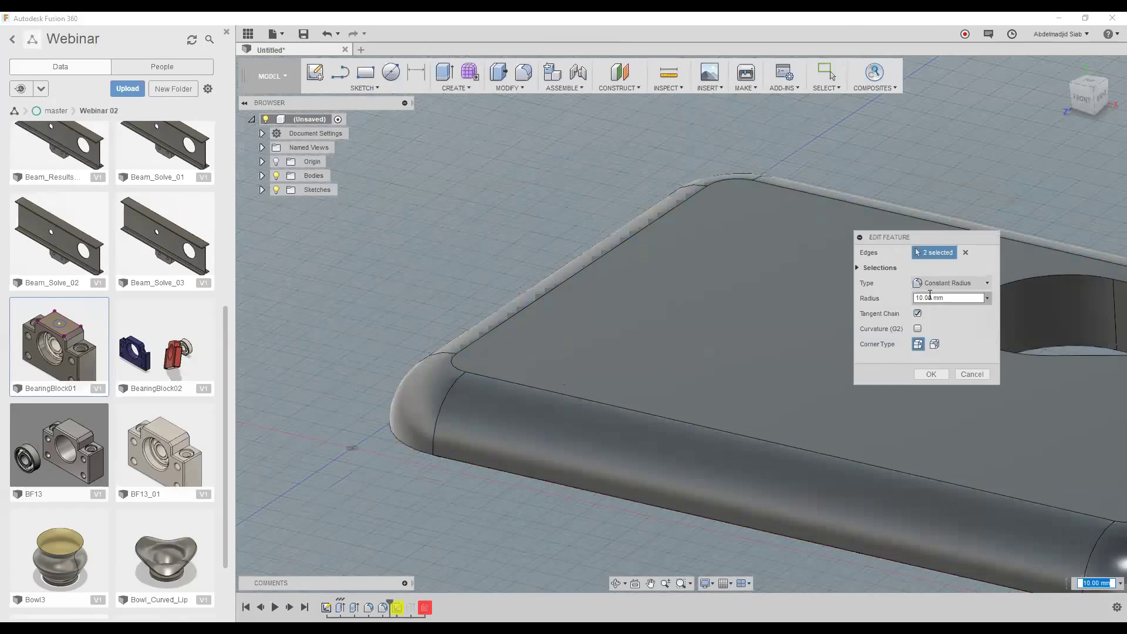
click(957, 301)
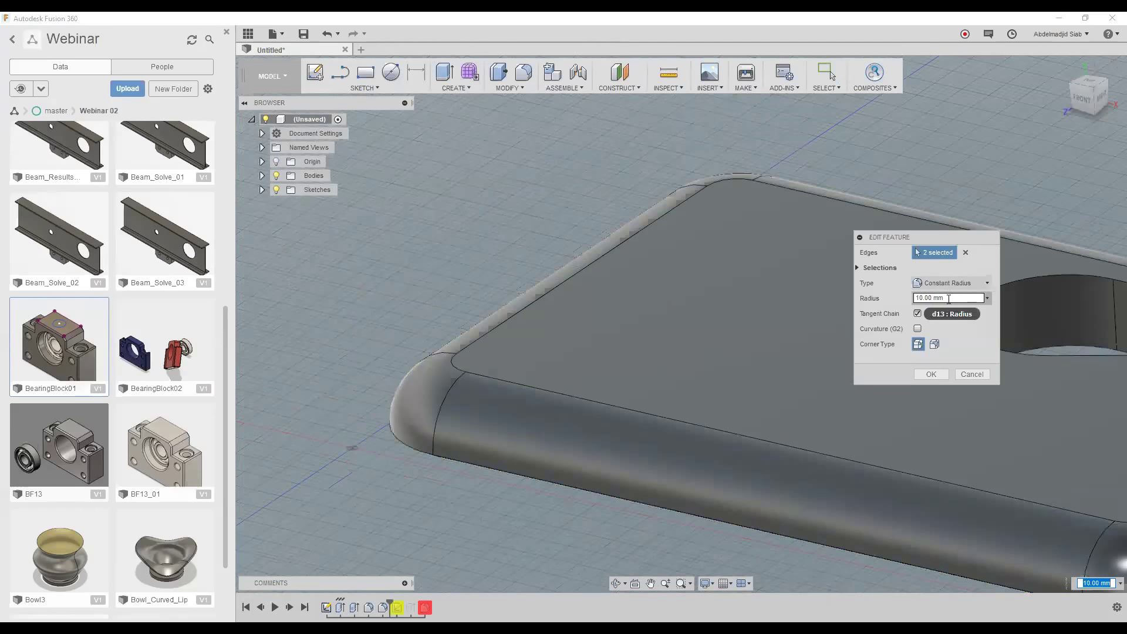
drag(949, 300, 910, 309)
text(d)
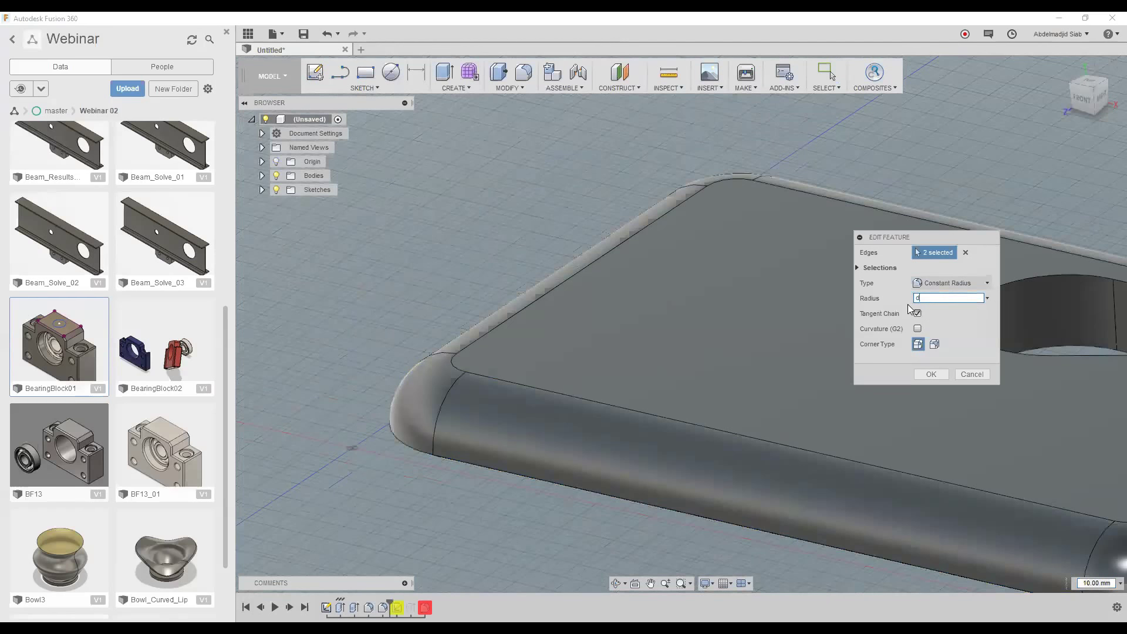
text(8/3)
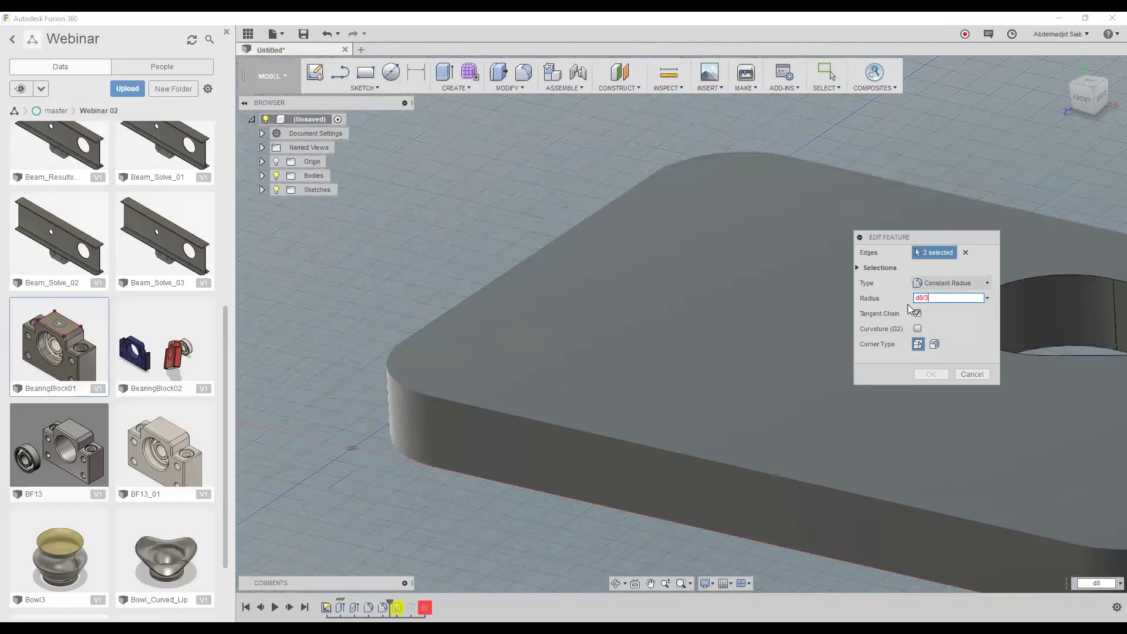
key(Return)
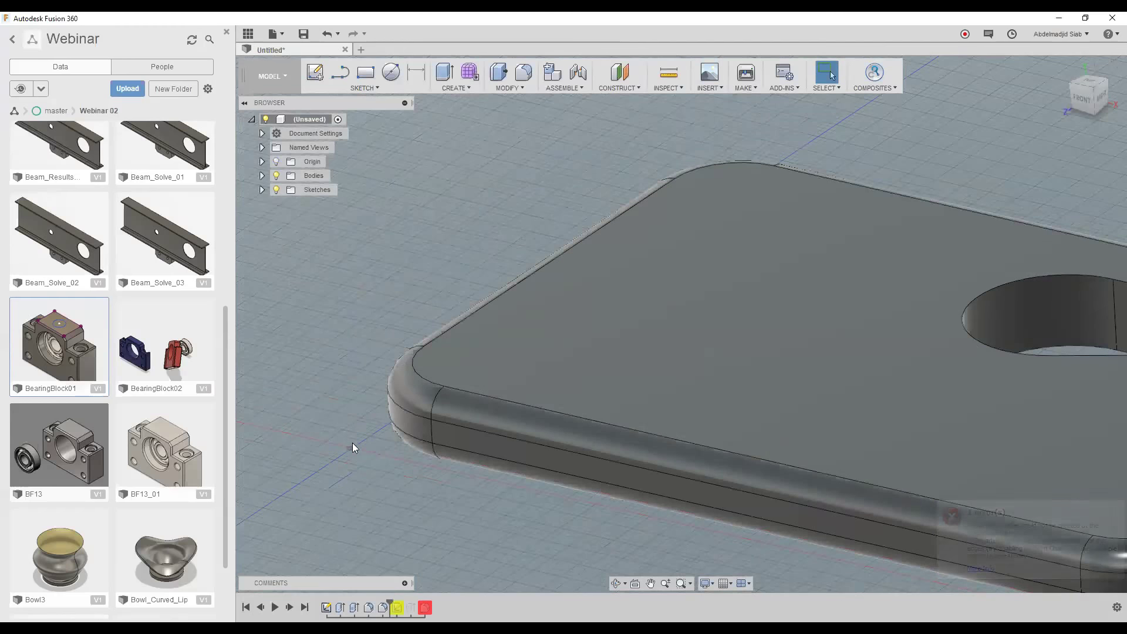
scroll(417, 363, up, 3)
mouse_move(429, 352)
shift+middle_down()
mouse_move(444, 391)
mouse_move(456, 378)
mouse_move(473, 383)
shift+middle_up()
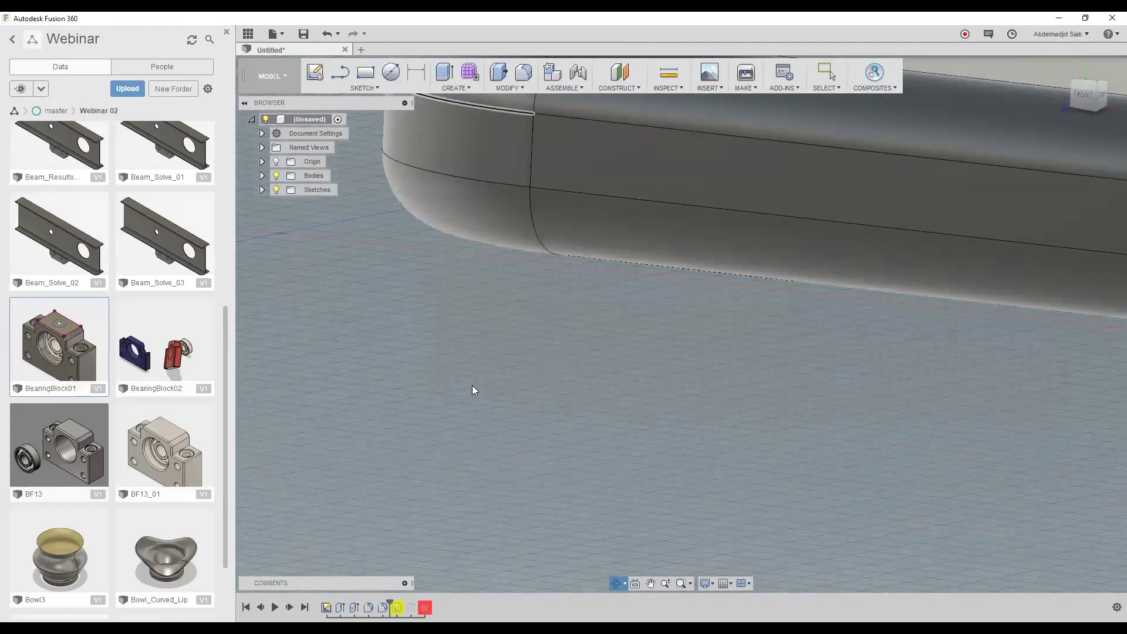
mouse_move(614, 267)
shift+middle_down()
mouse_move(614, 364)
mouse_move(541, 209)
shift+middle_up()
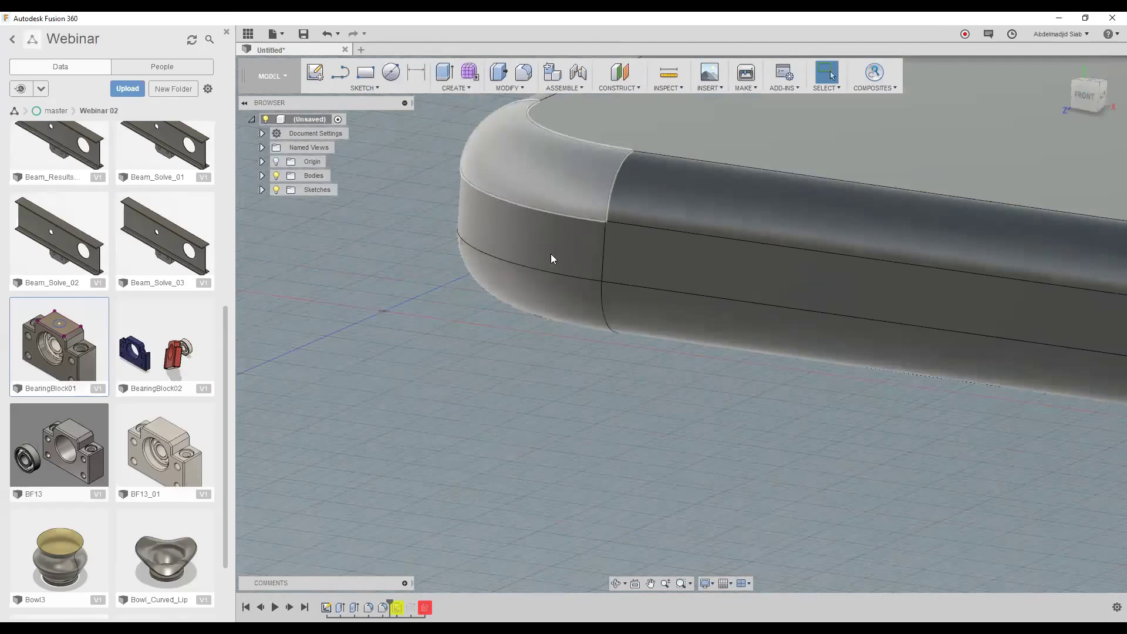
mouse_move(586, 403)
shift+middle_down()
mouse_move(573, 407)
mouse_move(541, 216)
shift+middle_up()
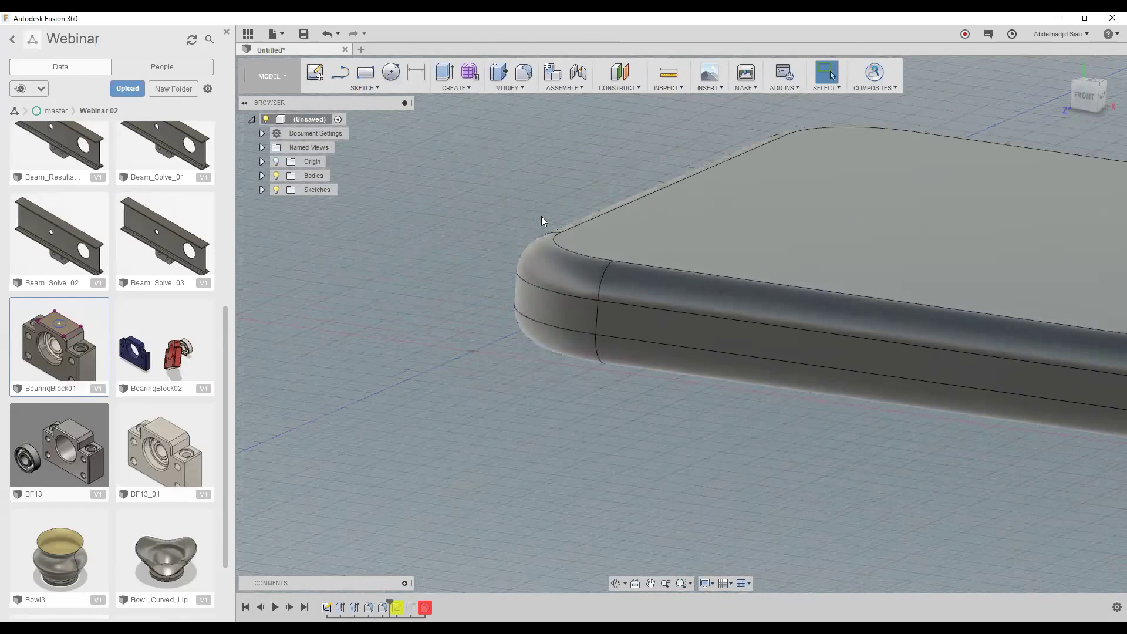
click(665, 86)
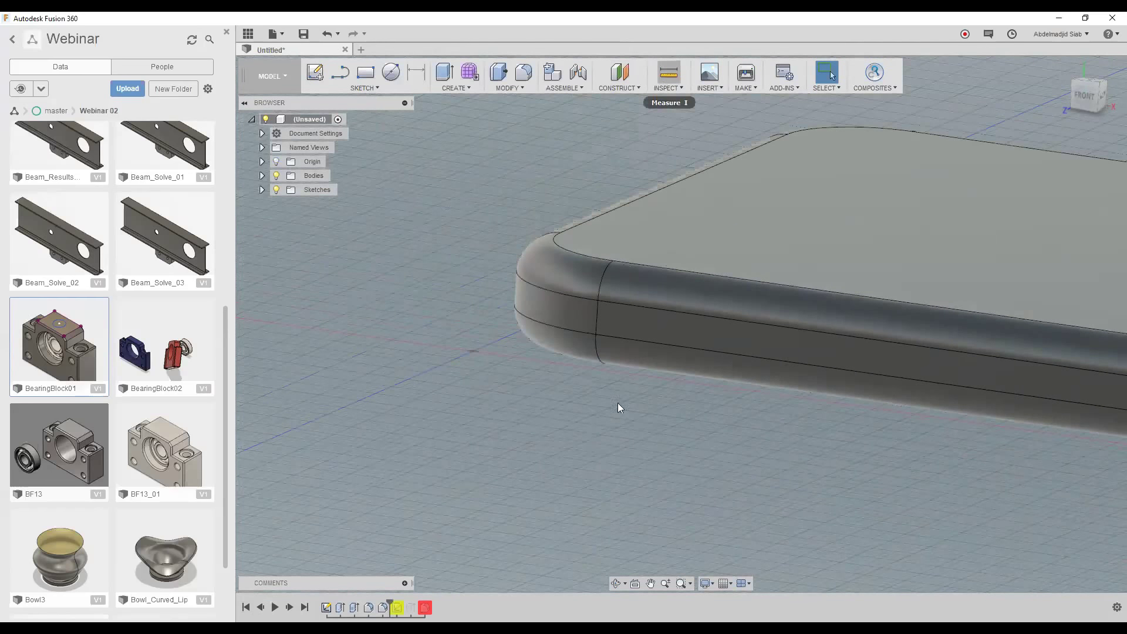
click(646, 235)
shift+middle_drag(601, 388, 627, 358)
shift+middle_drag(577, 317, 550, 279)
click(549, 279)
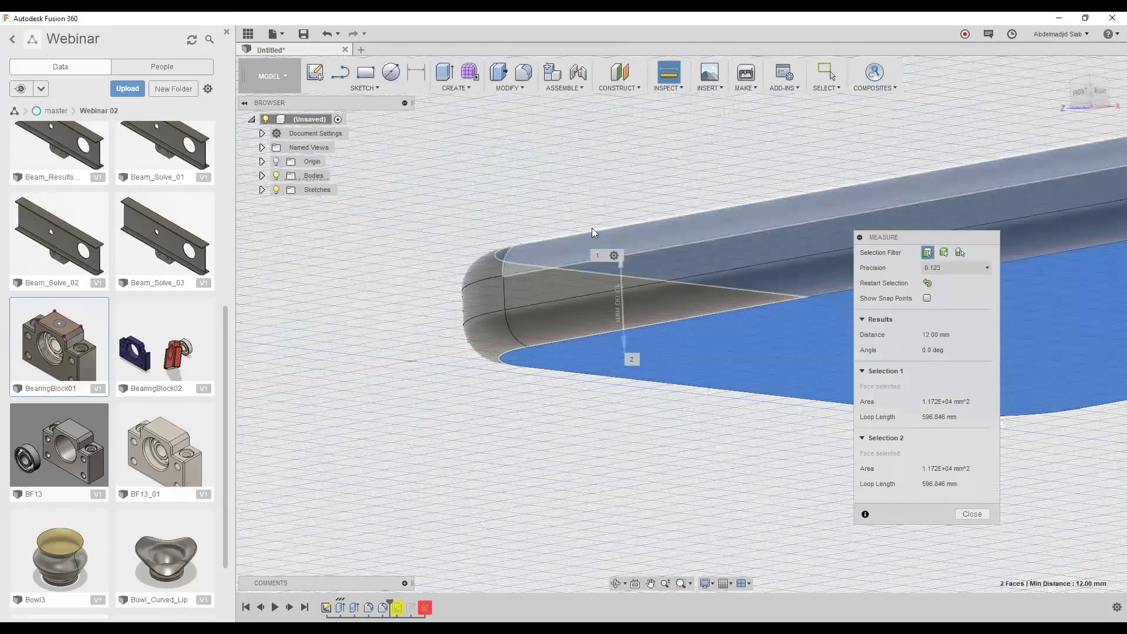
key(F4)
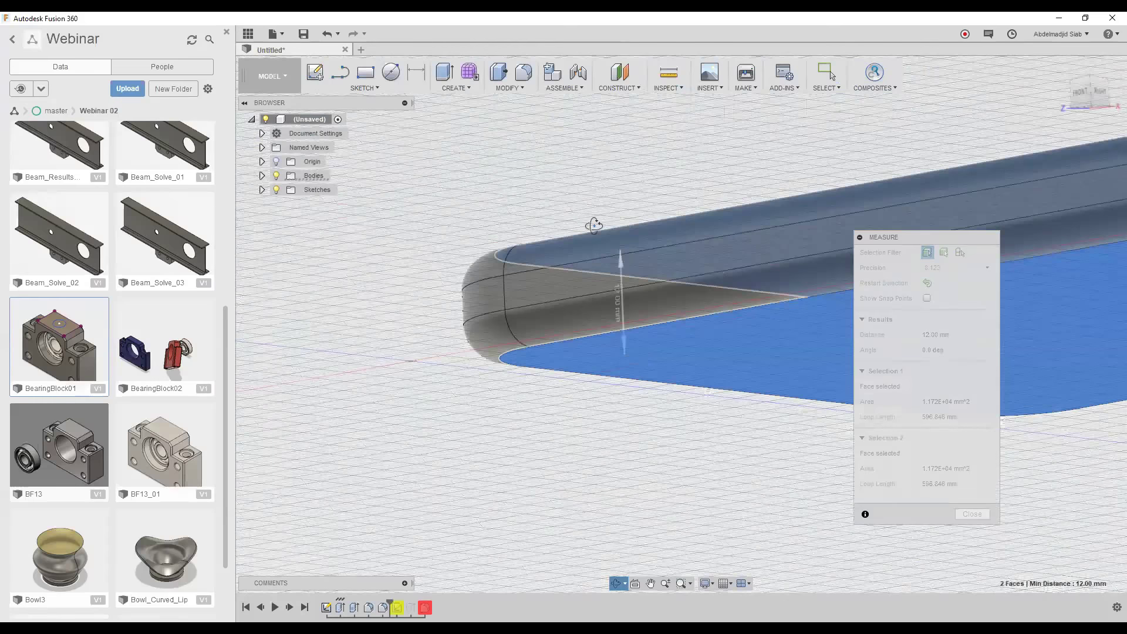
mouse_move(948, 270)
mouse_down()
mouse_move(992, 271)
mouse_move(480, 222)
mouse_up()
key(Escape)
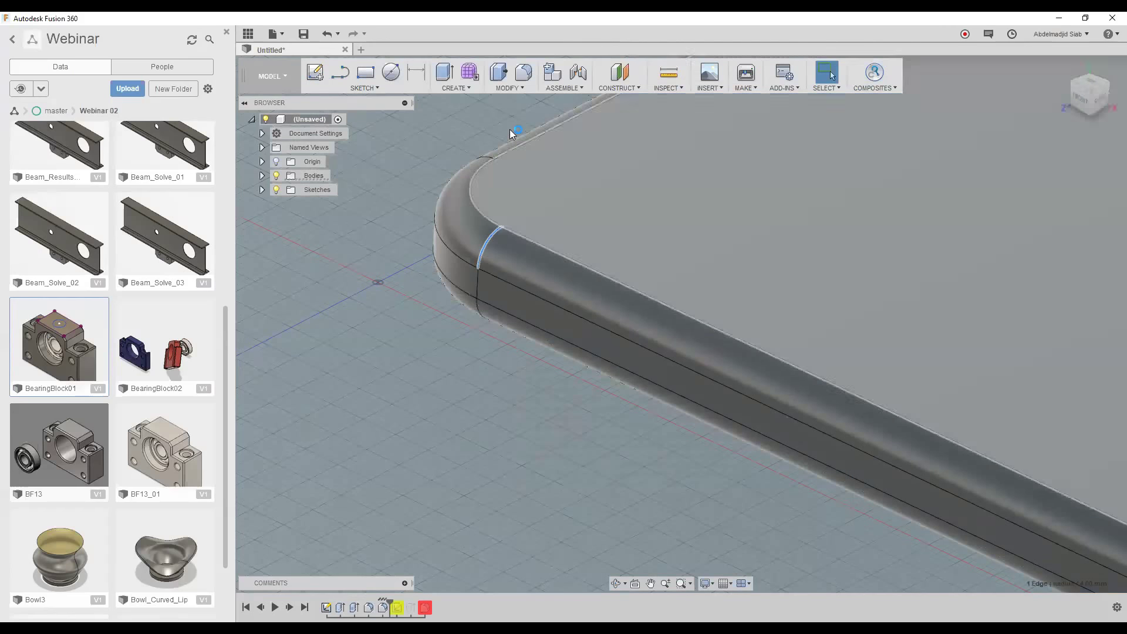
key(i)
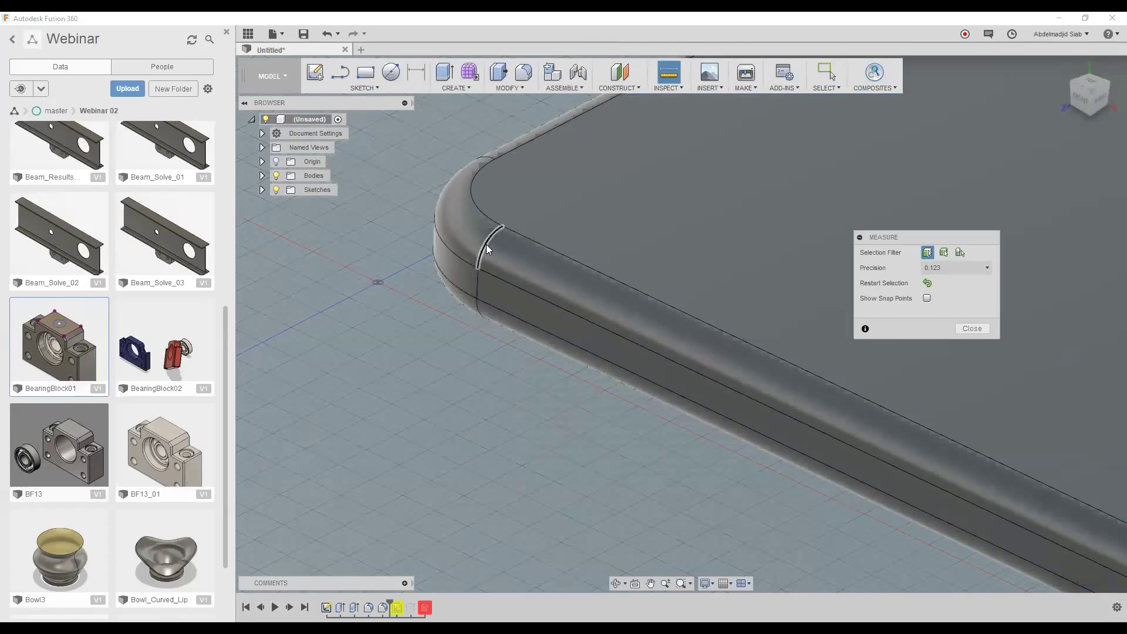
click(482, 250)
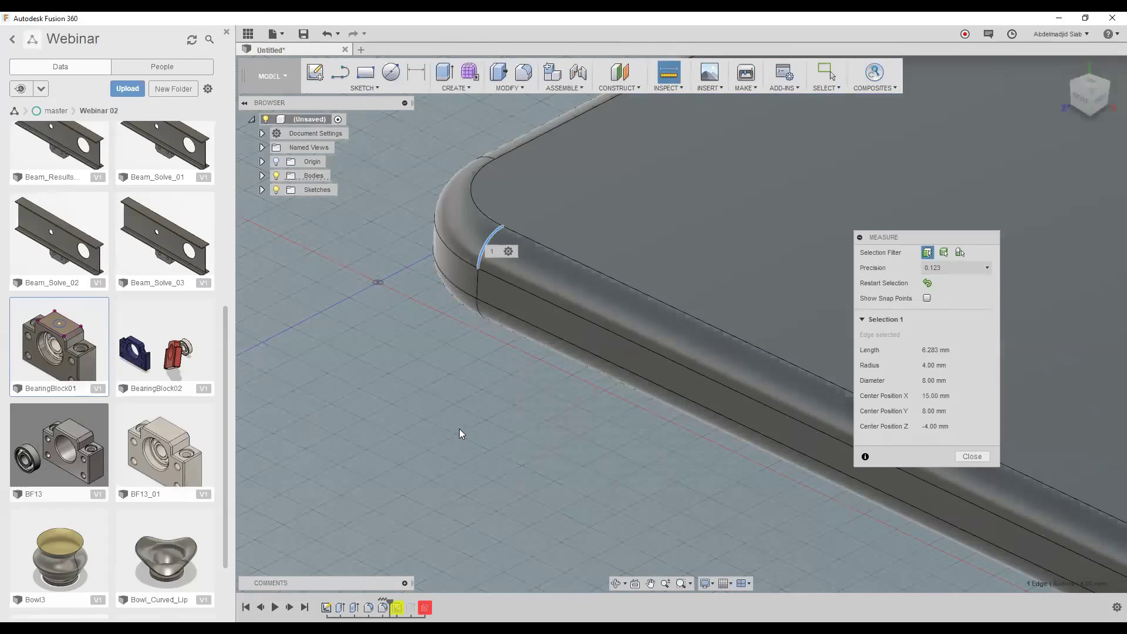
key(Escape)
scroll(438, 422, down, 3)
- Roll the timeline forward past the sketch and pocket cut, then orbit to inspect the tray
scroll(446, 435, down, 3)
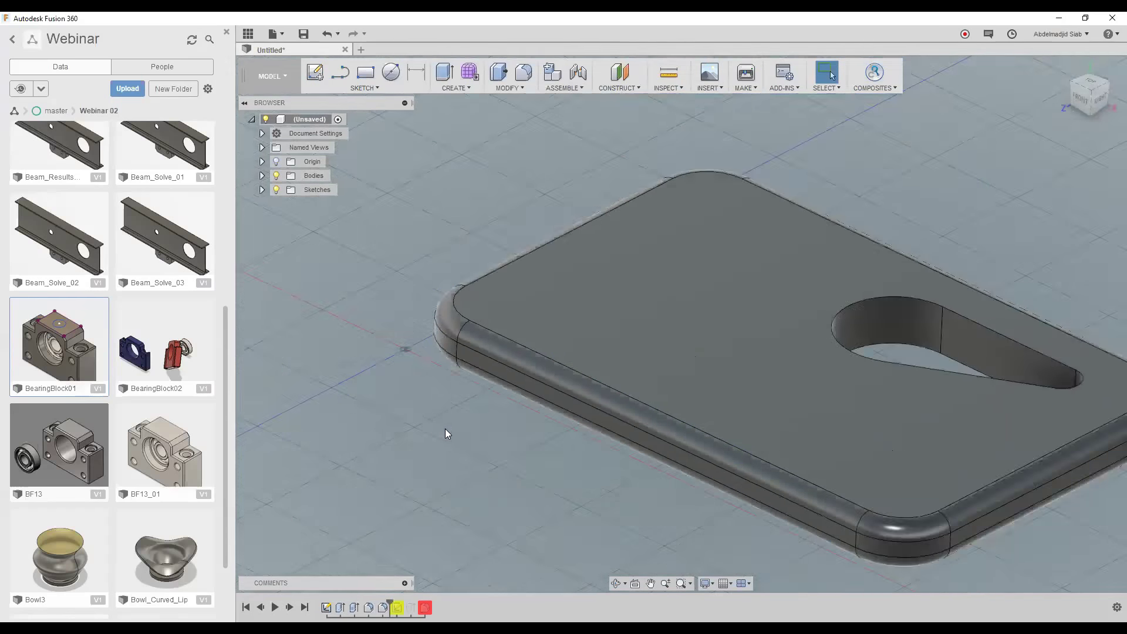
scroll(447, 432, down, 3)
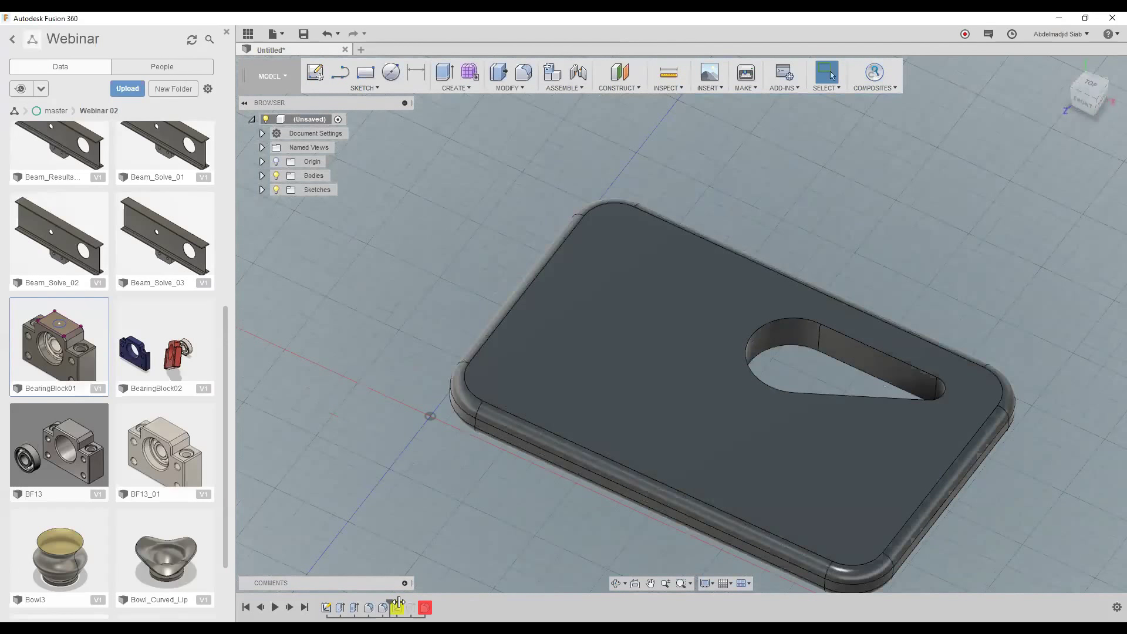
drag(391, 602, 404, 602)
drag(399, 600, 414, 604)
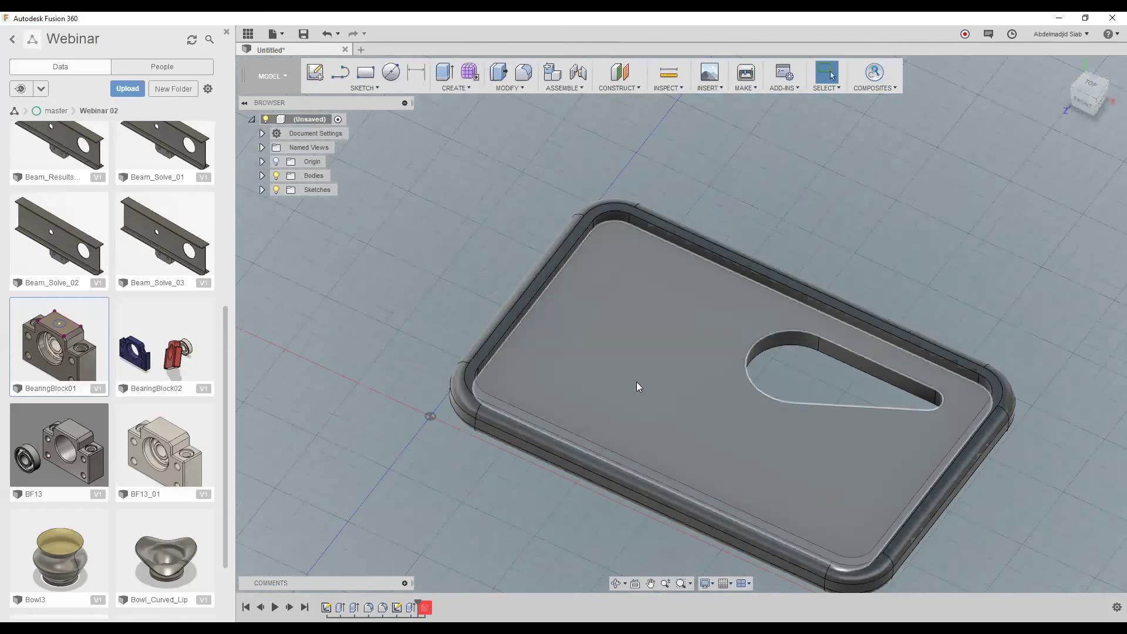
mouse_move(637, 390)
shift+middle_down()
mouse_move(587, 372)
mouse_move(591, 359)
shift+middle_up()
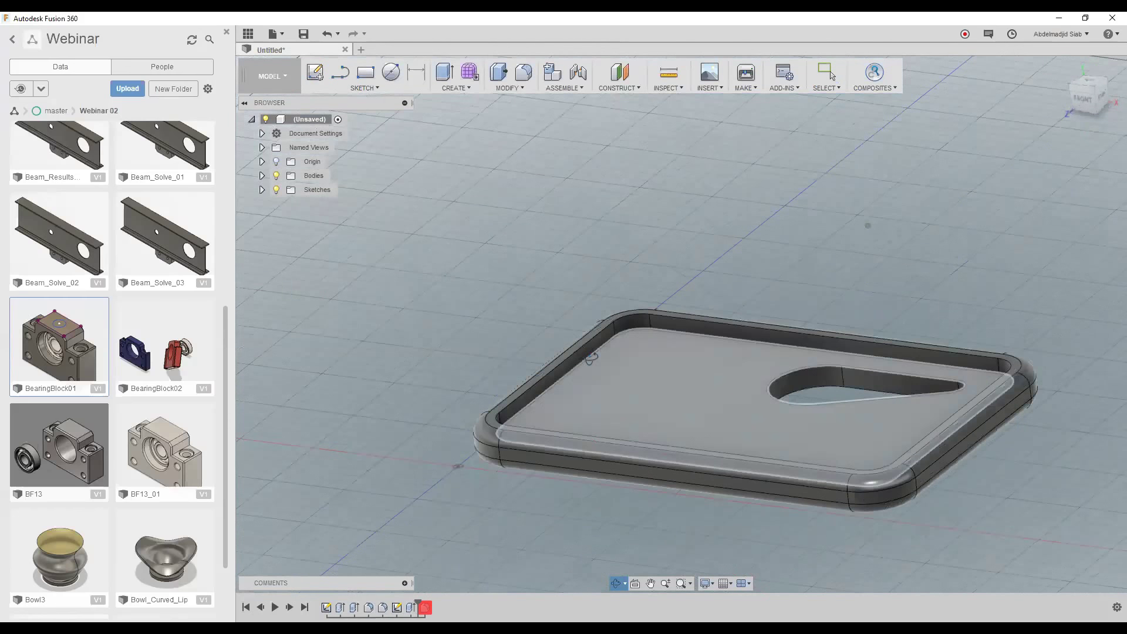
mouse_move(591, 358)
shift+middle_down()
mouse_move(558, 370)
mouse_move(547, 333)
shift+middle_up()
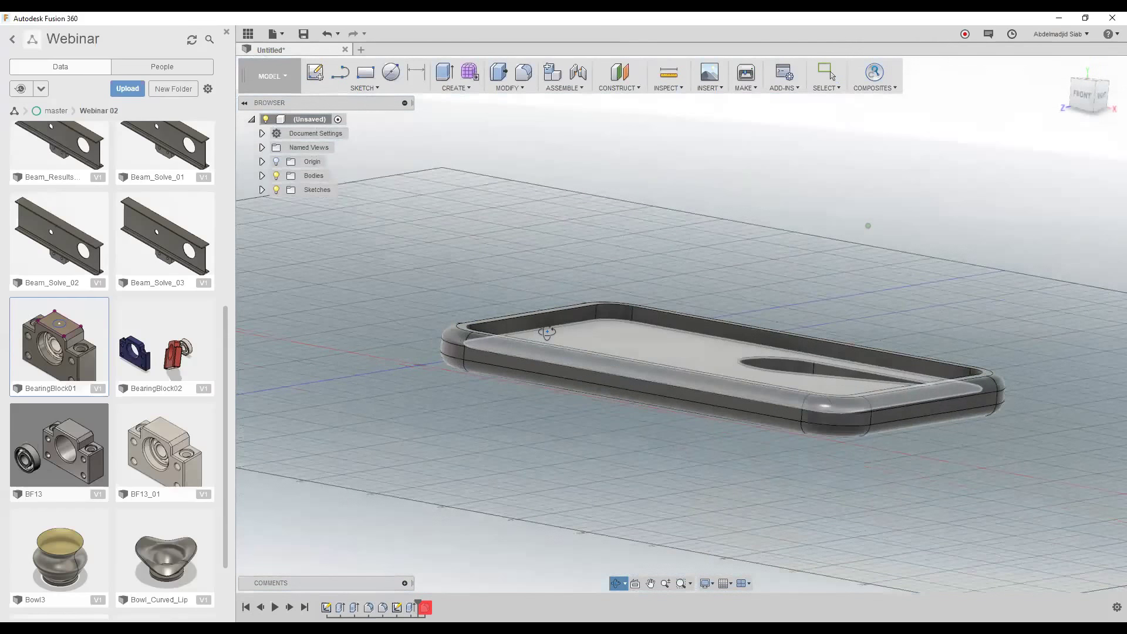
mouse_move(546, 330)
shift+middle_down()
mouse_move(629, 329)
mouse_move(629, 345)
shift+middle_up()
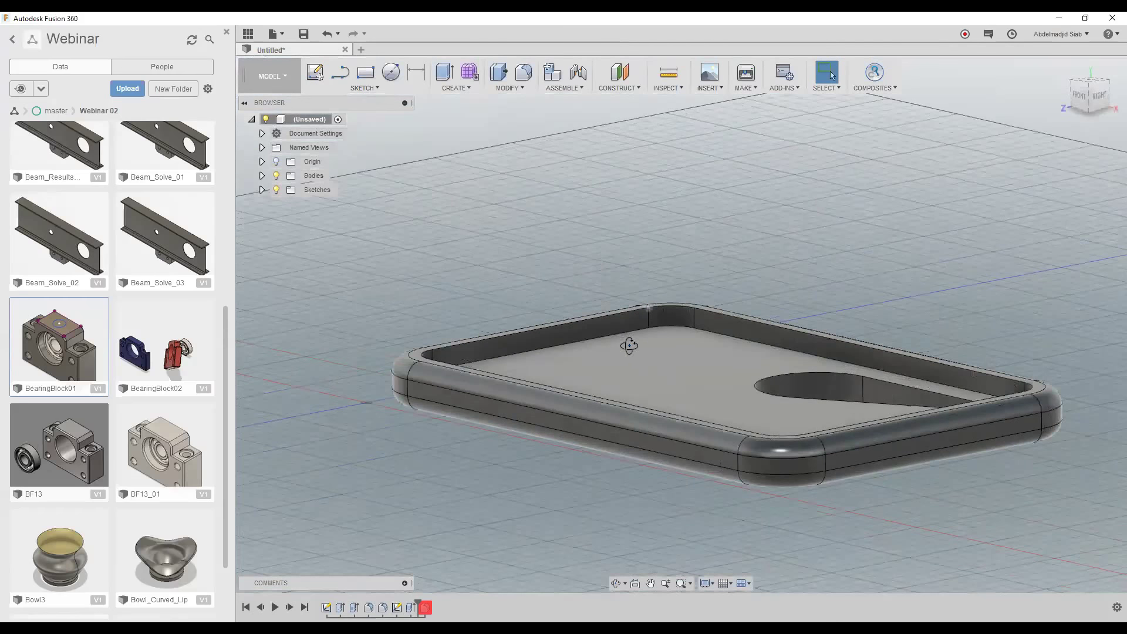
scroll(629, 345, up, 2)
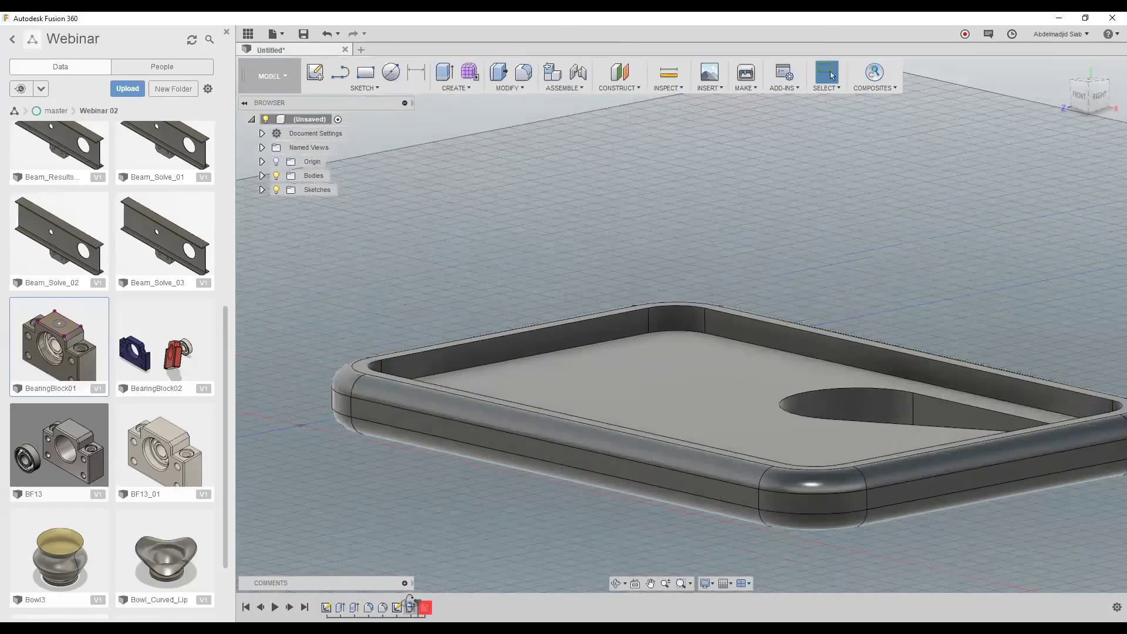
- Change the Extrude3 pocket cut depth from -5 mm to the expression -d8/5
click(410, 606)
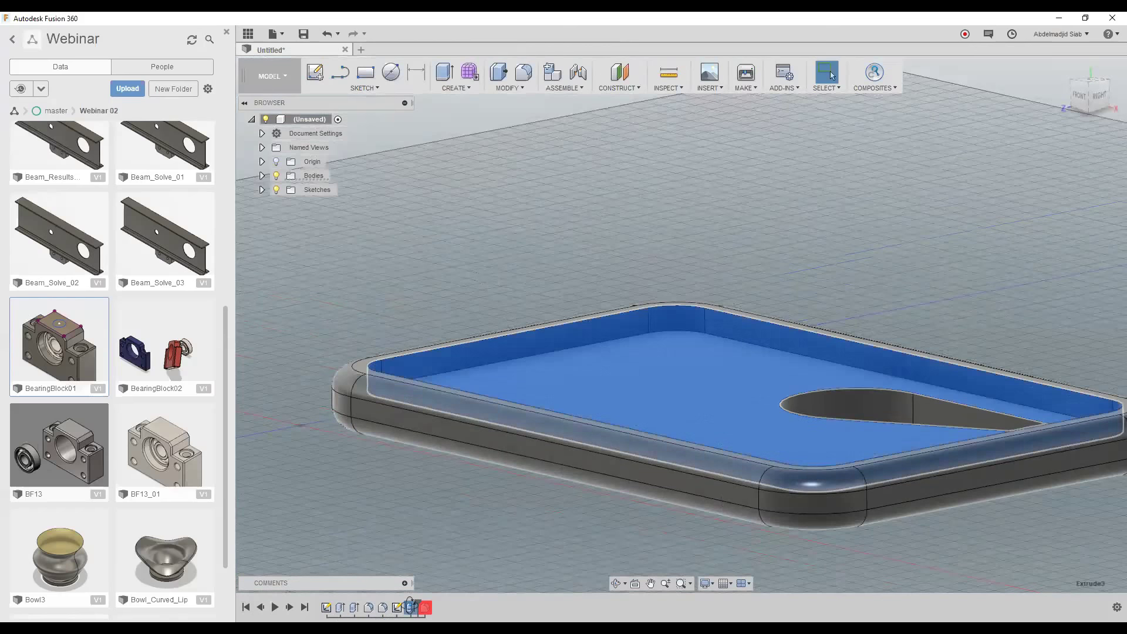
double_click(410, 606)
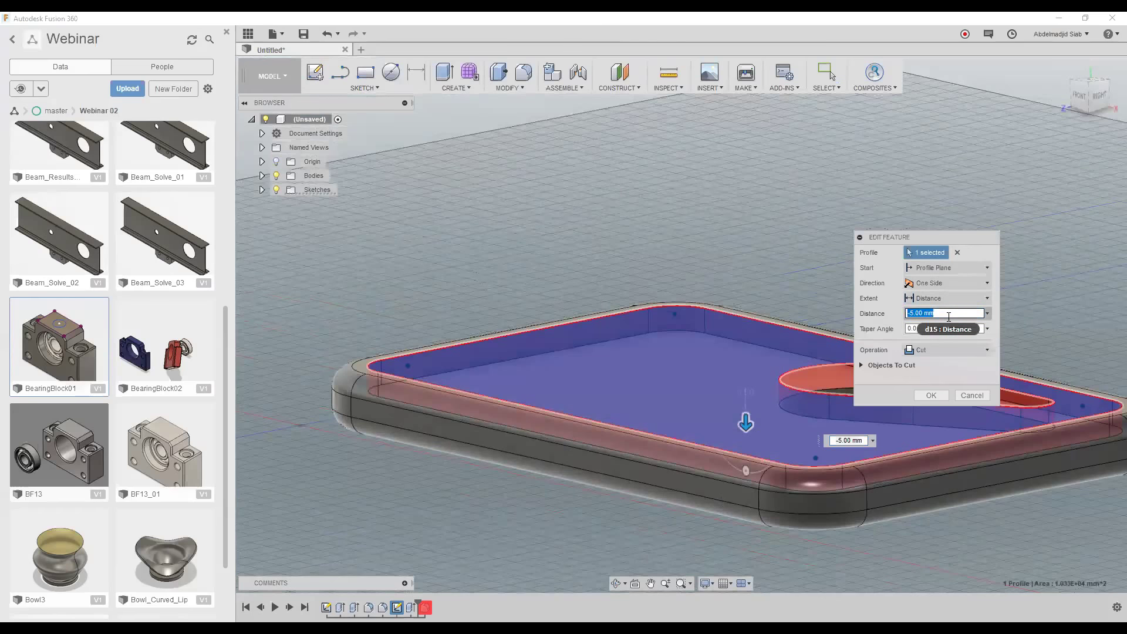
text(d8/5)
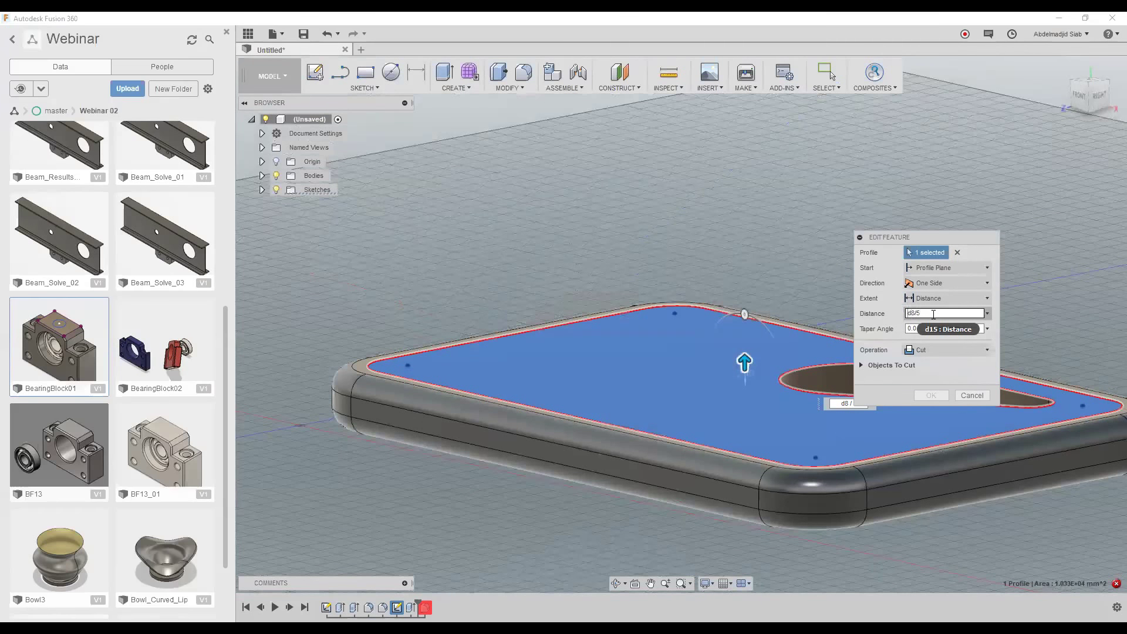
text(-)
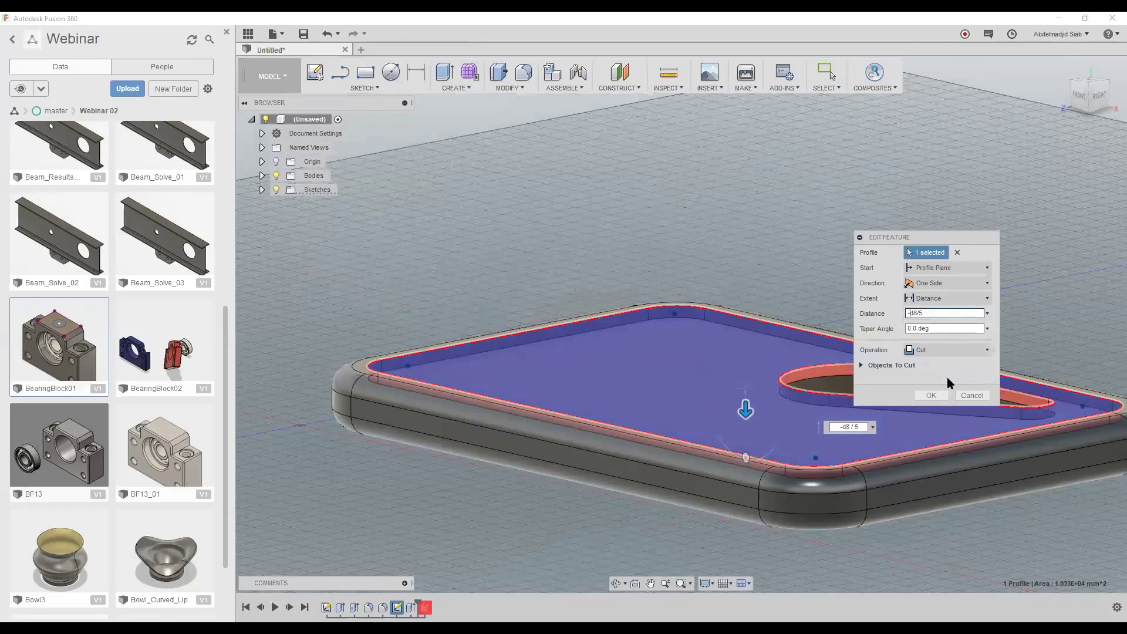
click(931, 397)
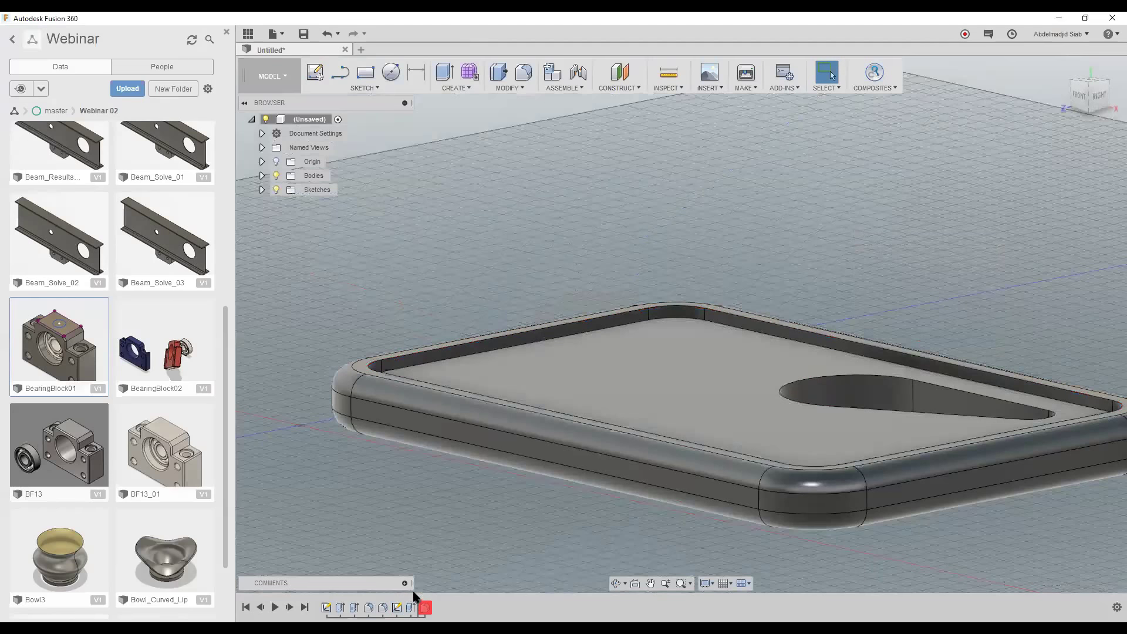
click(341, 611)
double_click(340, 611)
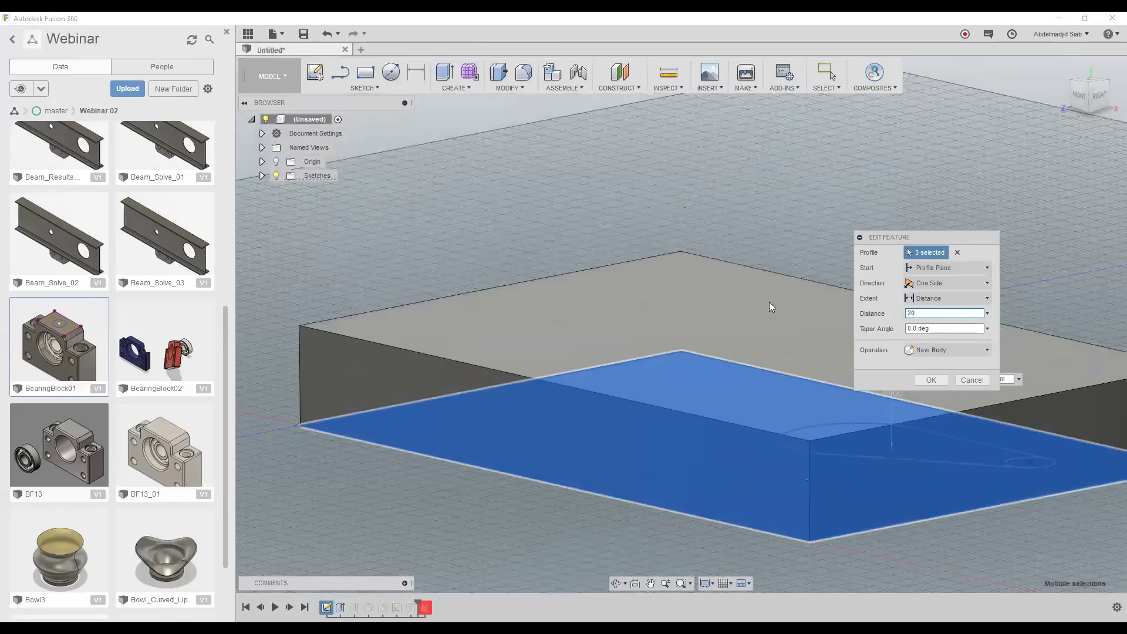
key(Return)
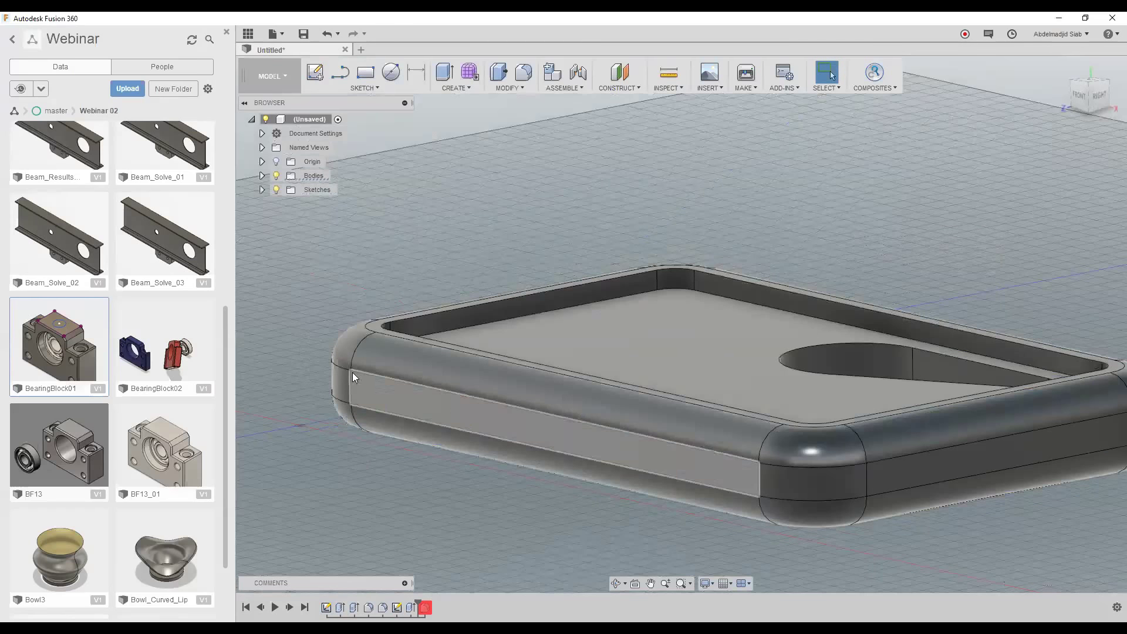
scroll(474, 274, down, 2)
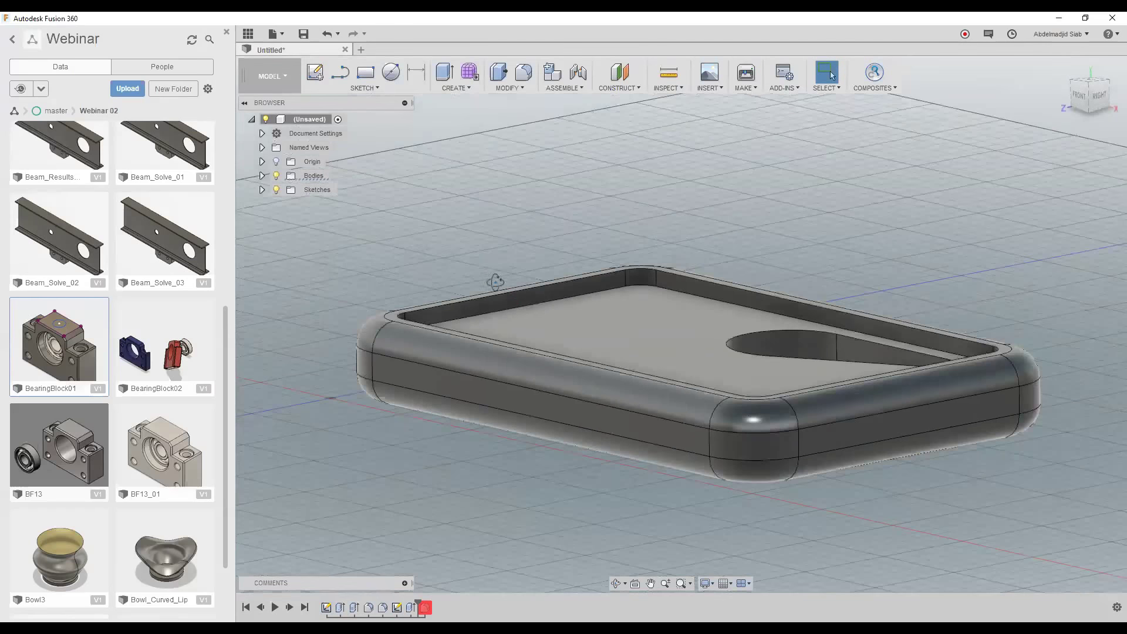
shift+middle_drag(496, 282, 513, 333)
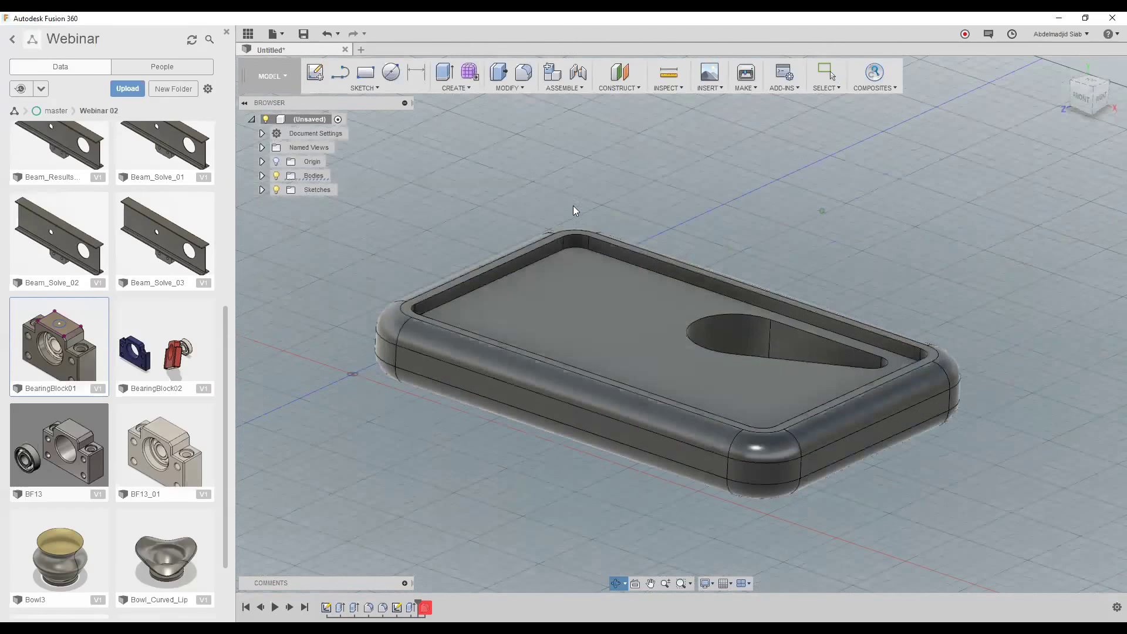
shift+middle_drag(573, 206, 619, 358)
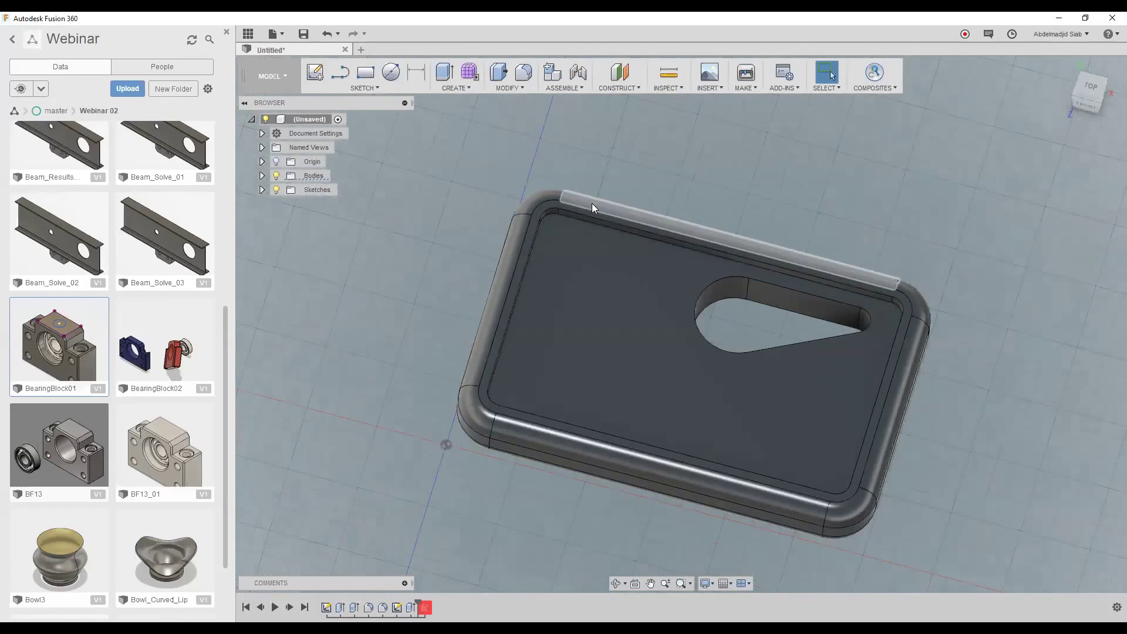
scroll(578, 211, up, 3)
scroll(590, 167, up, 2)
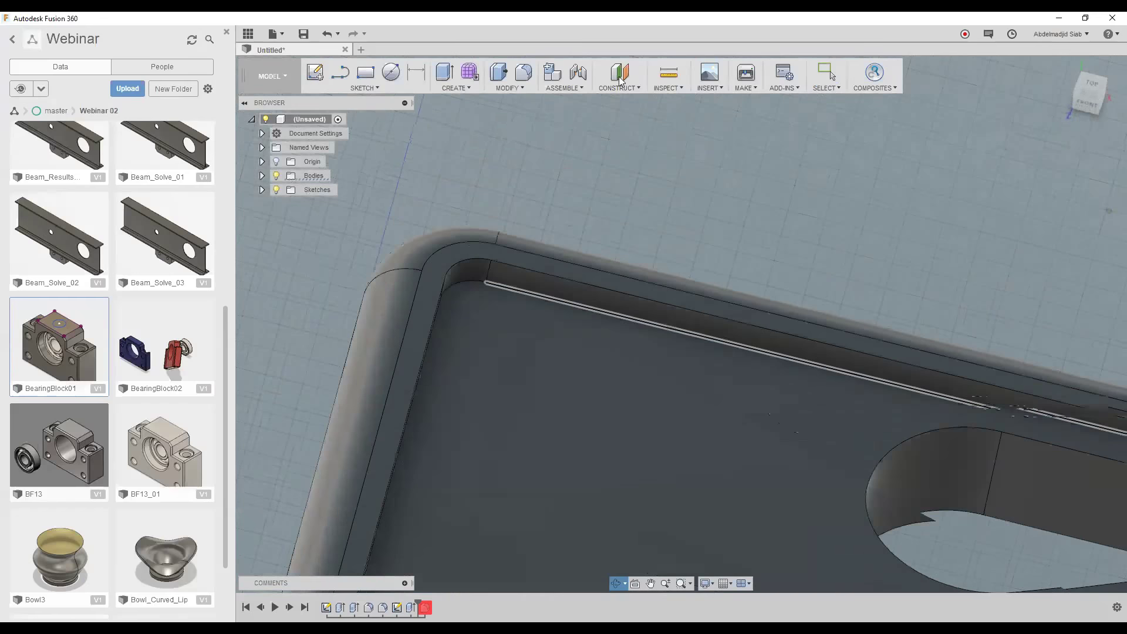
key(i)
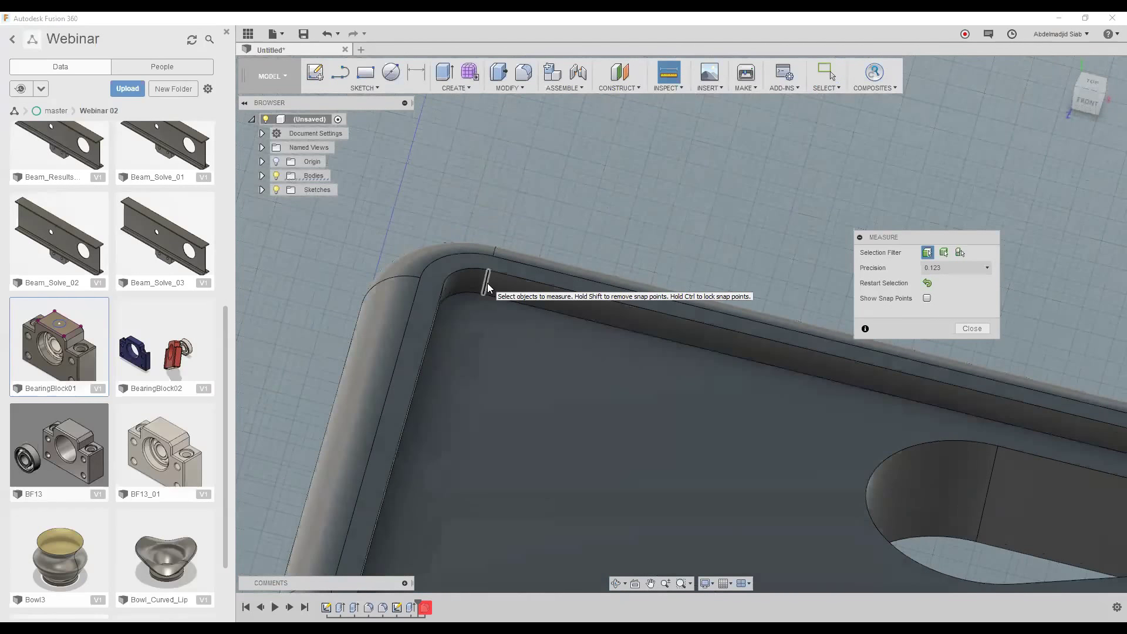
click(488, 288)
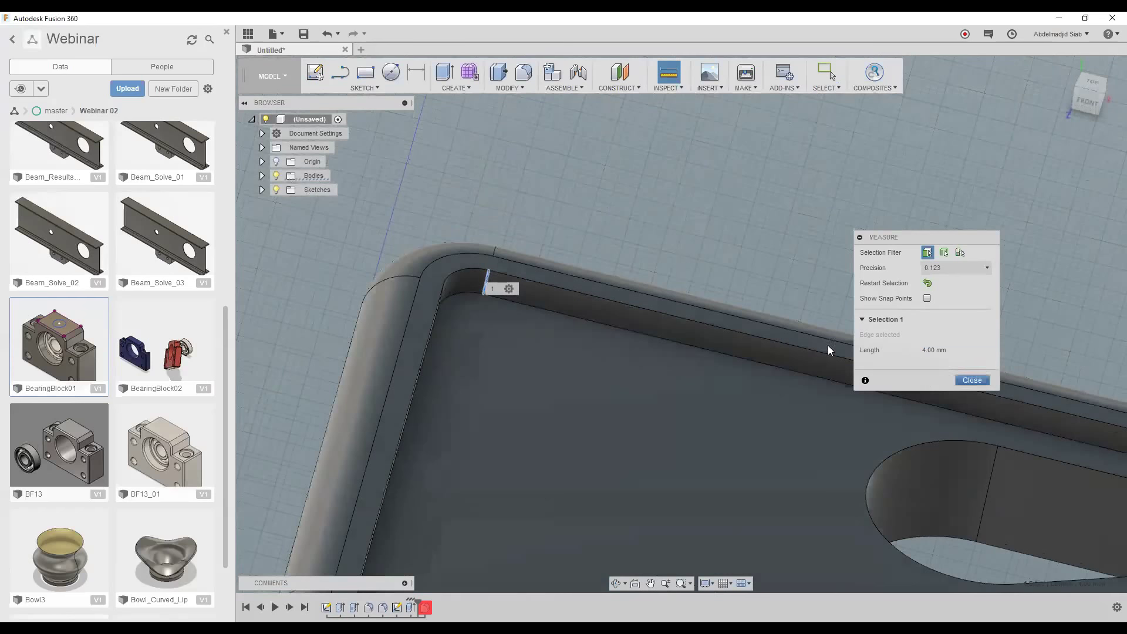
key(Escape)
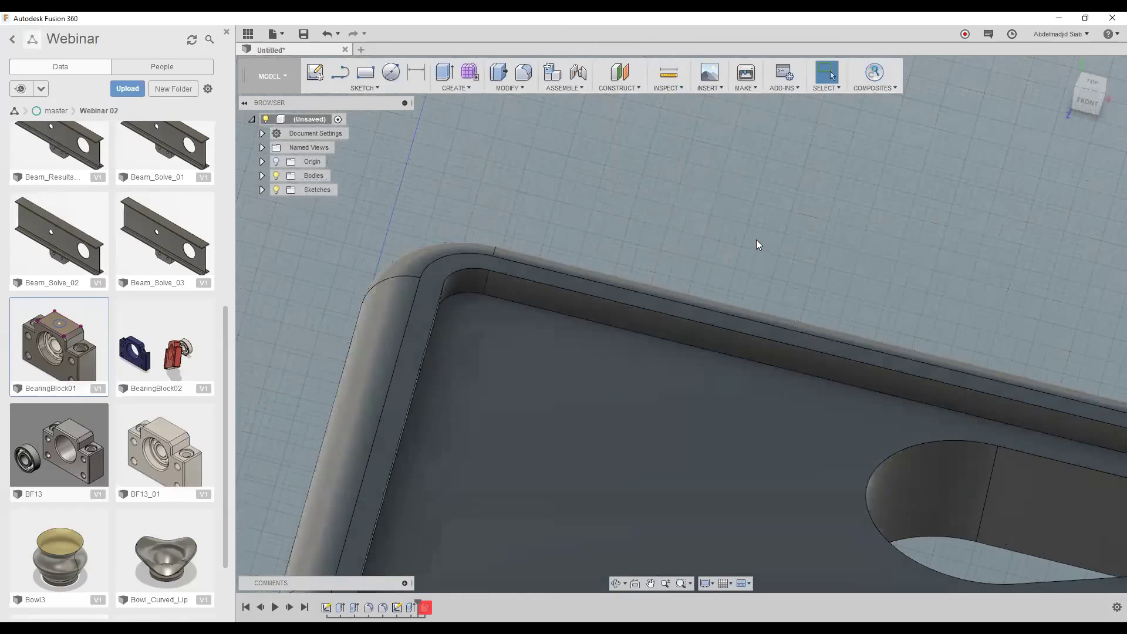
scroll(749, 243, down, 3)
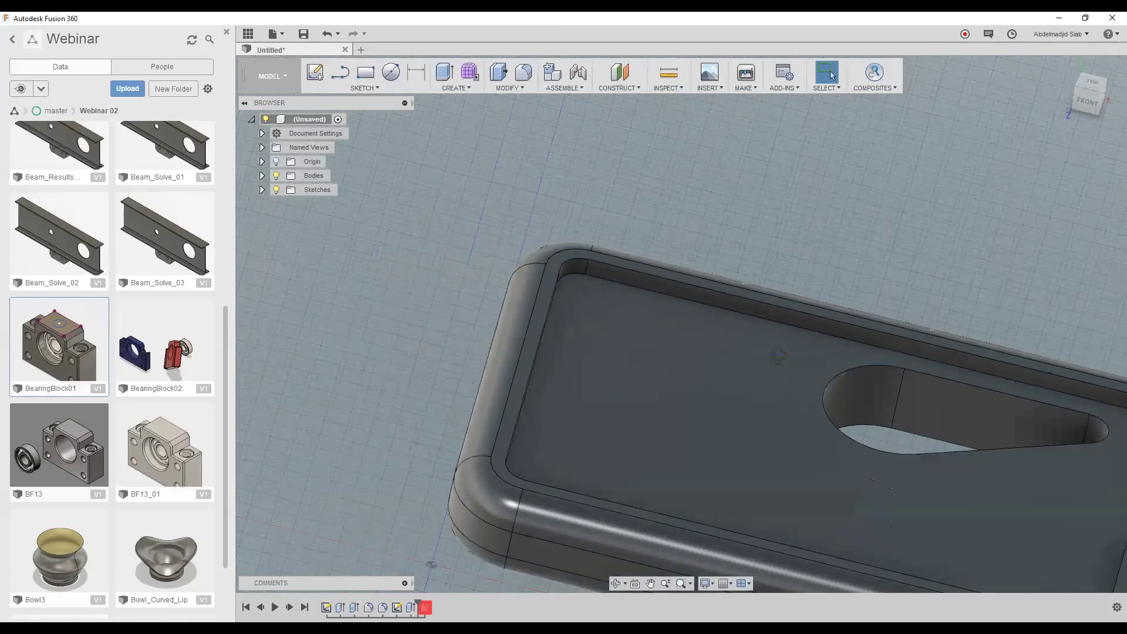
scroll(750, 349, down, 3)
shift+middle_drag(750, 376, 744, 347)
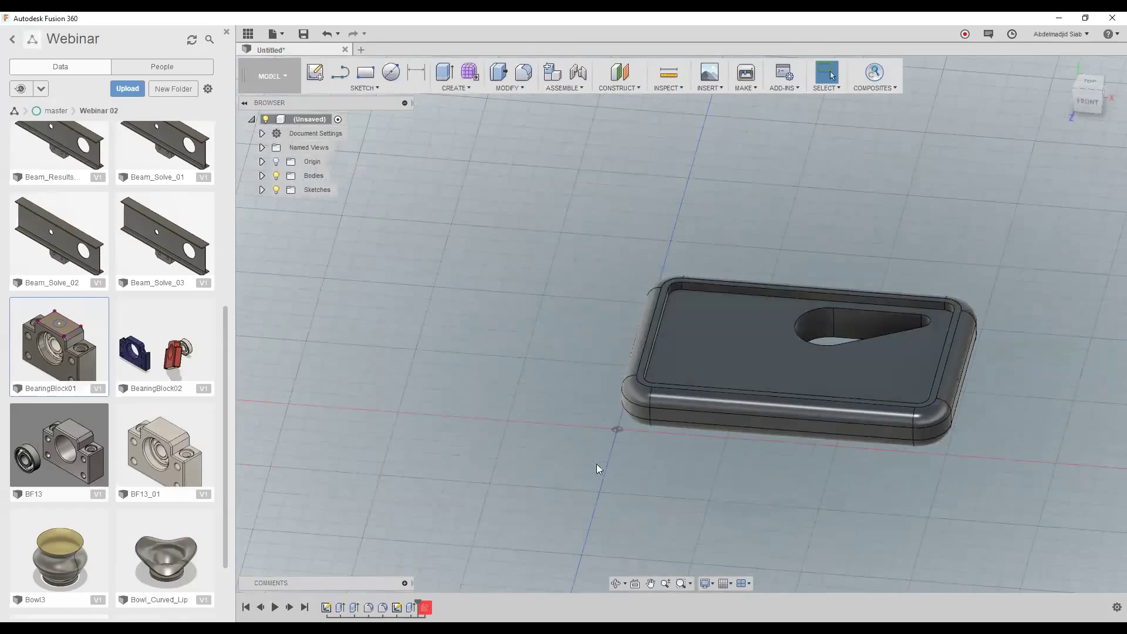
click(1089, 85)
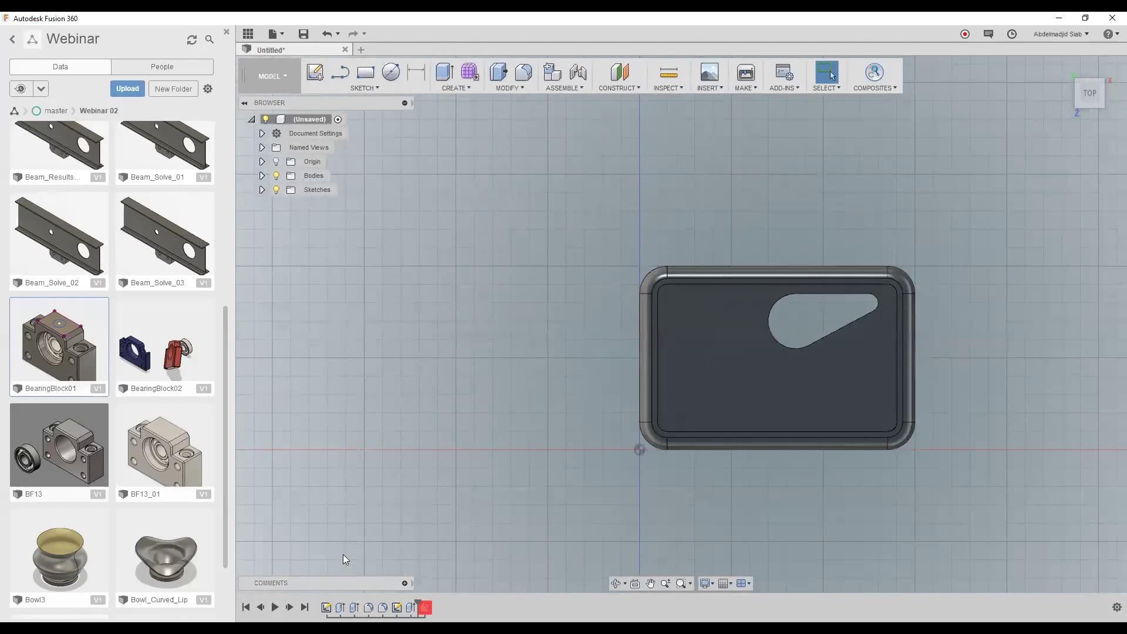
click(326, 608)
right_click(328, 609)
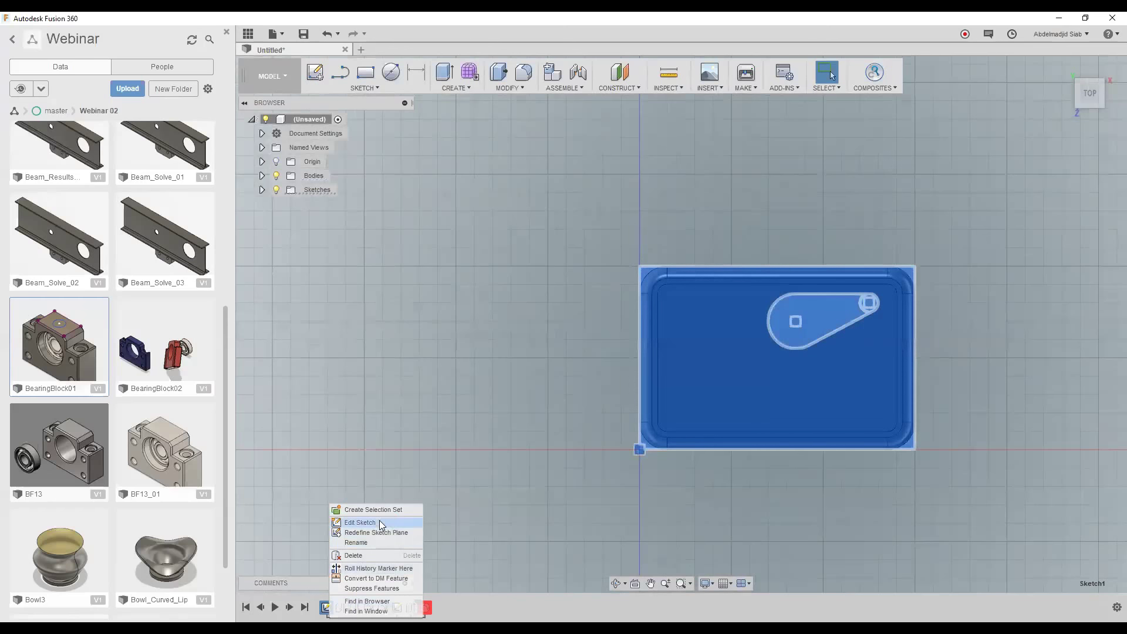
click(377, 524)
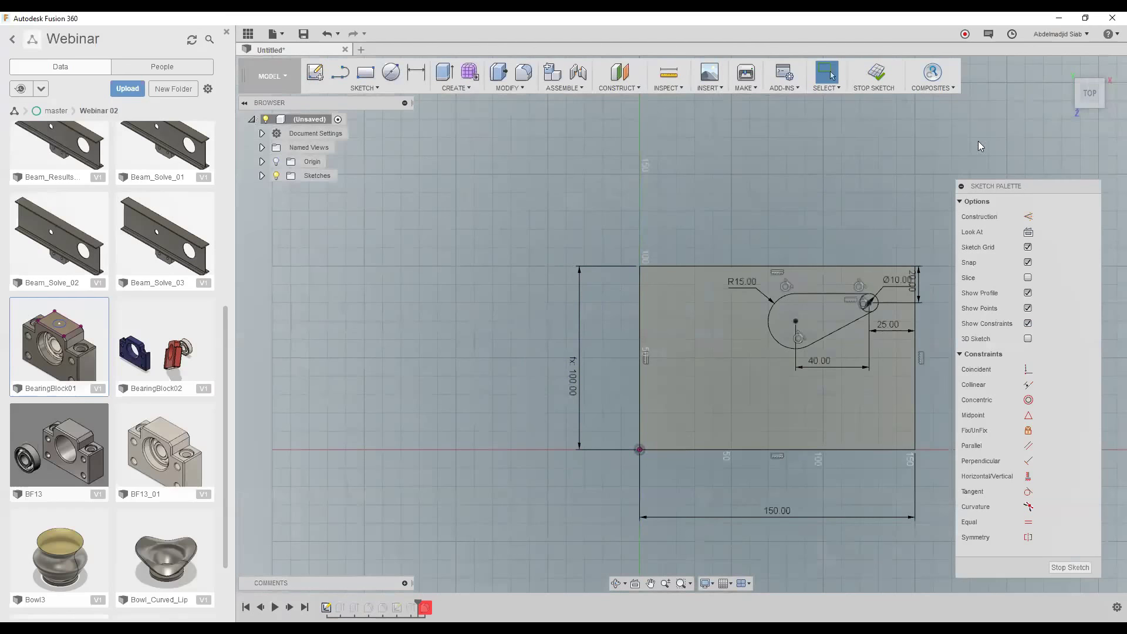
click(887, 86)
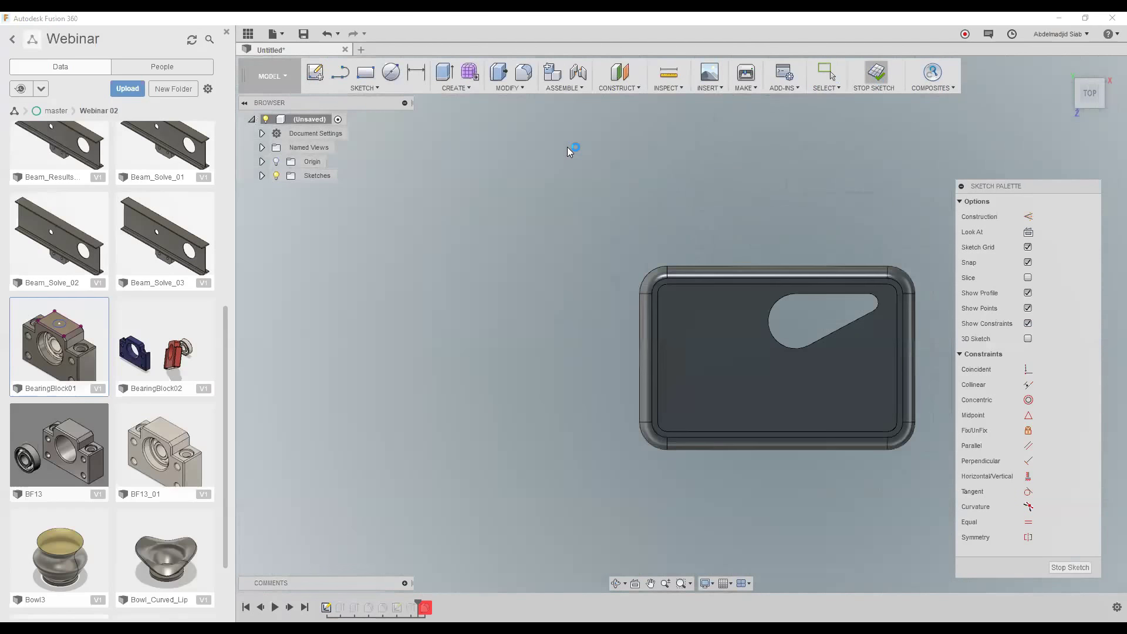
- In Change Parameters, set Extrude1's AlongDistance under Sketch1 to the expression d1/4
click(510, 87)
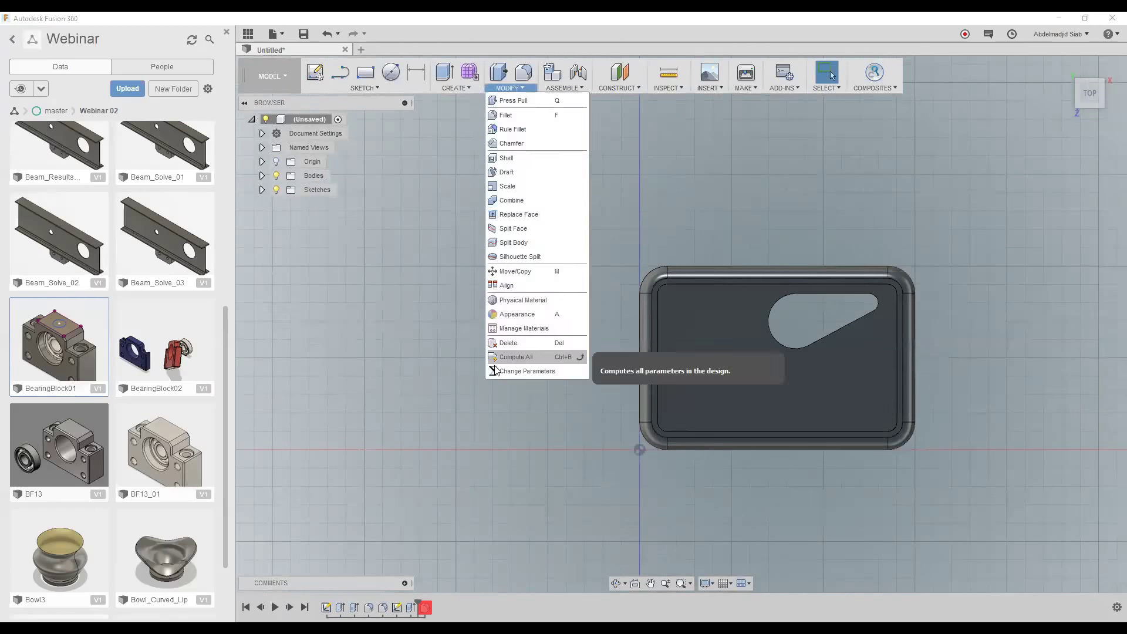
click(500, 371)
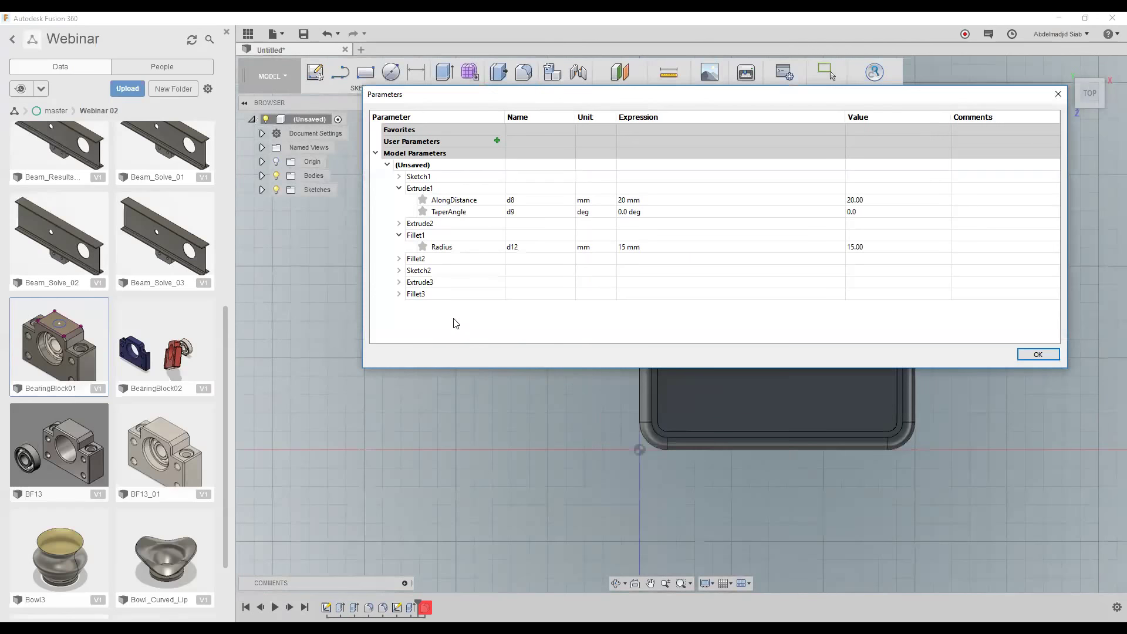
click(399, 177)
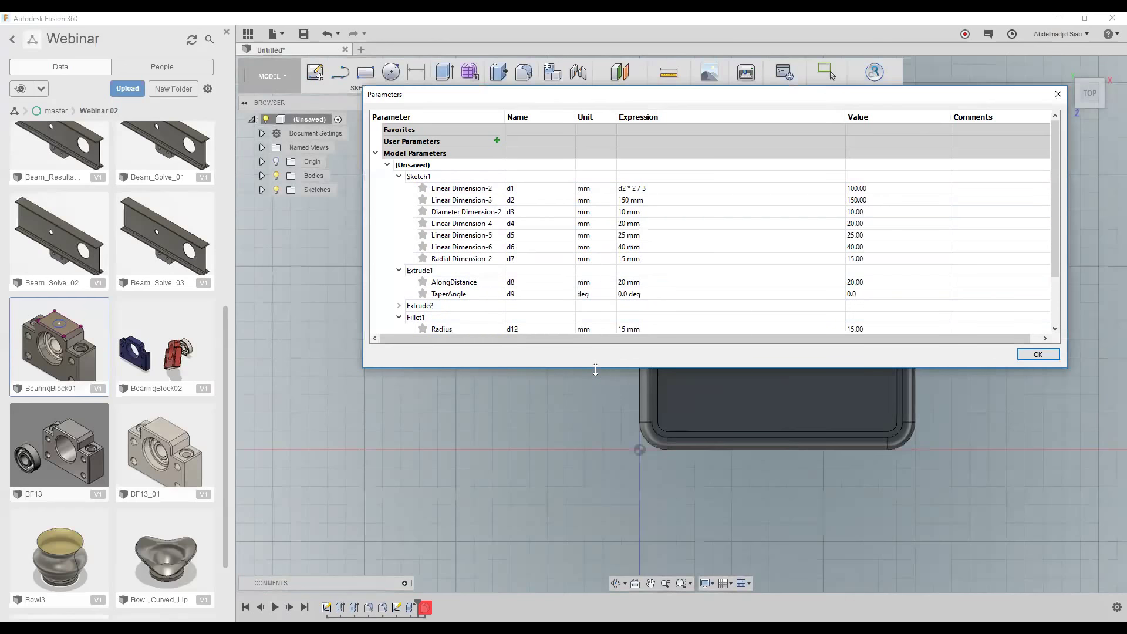
drag(596, 370, 597, 509)
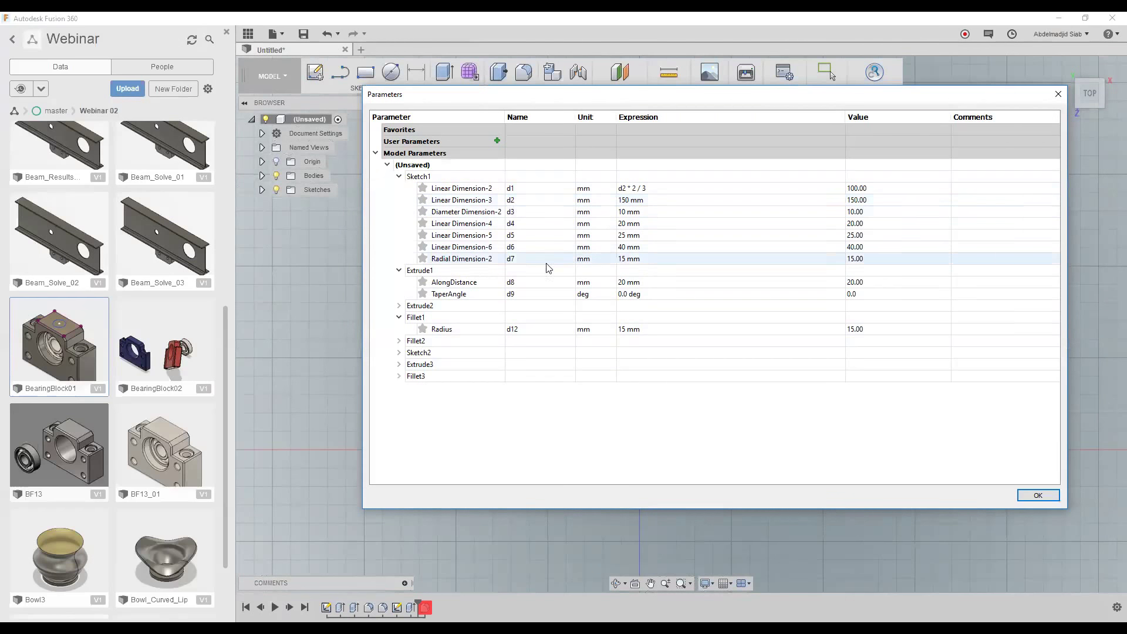
click(655, 282)
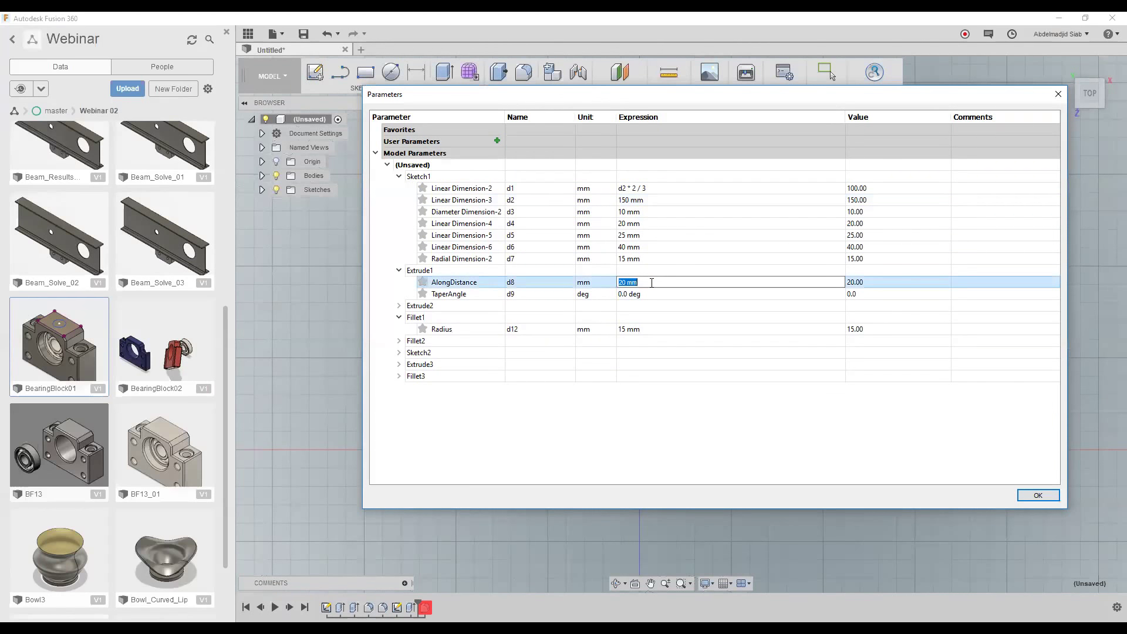
text(d1/4)
click(1037, 497)
click(1037, 497)
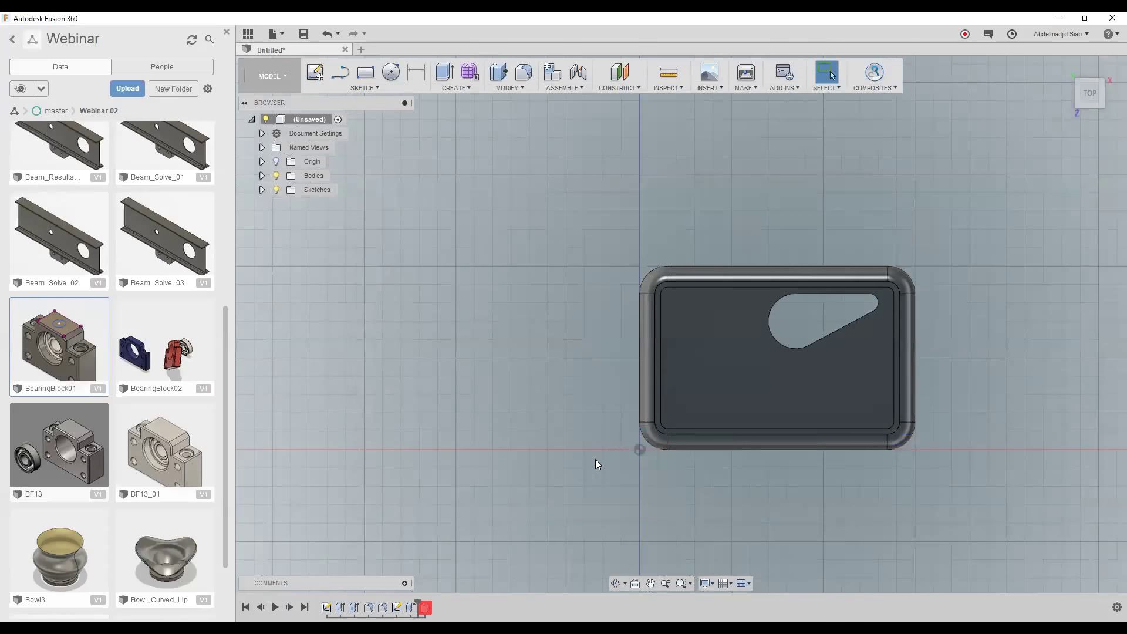
- Edit Sketch1, change the 150 mm width dimension to 200 mm, and finish the sketch
scroll(586, 465, down, 3)
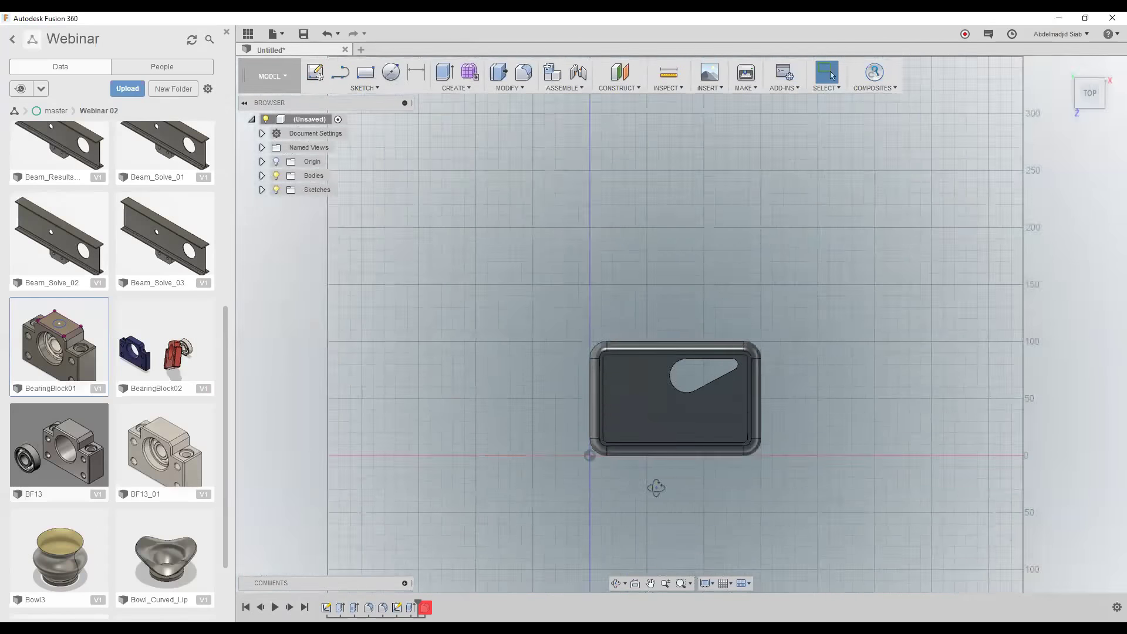
drag(638, 441, 608, 451)
mouse_move(443, 510)
mouse_down()
mouse_move(332, 564)
mouse_move(339, 553)
mouse_move(329, 587)
mouse_up()
right_click(326, 607)
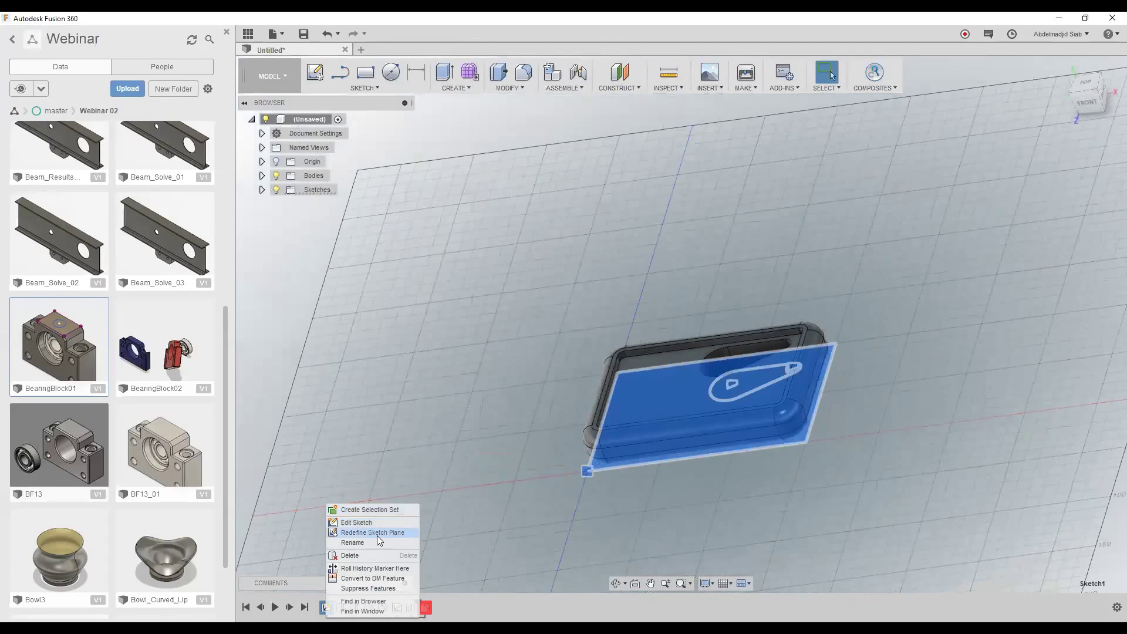
click(360, 523)
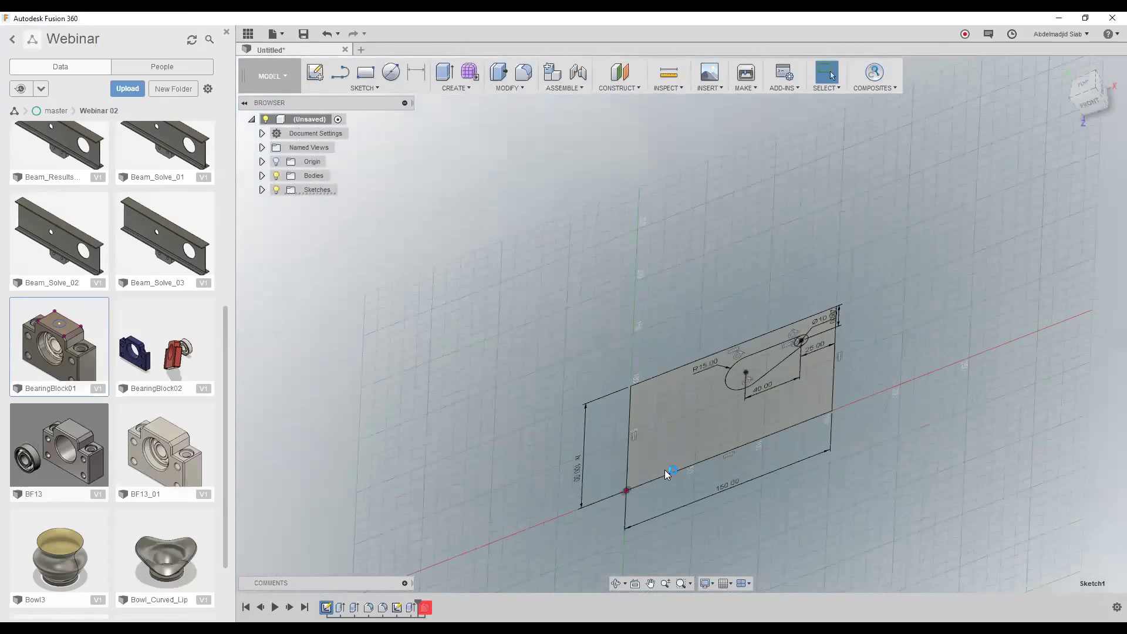
click(727, 558)
double_click(728, 558)
text(200)
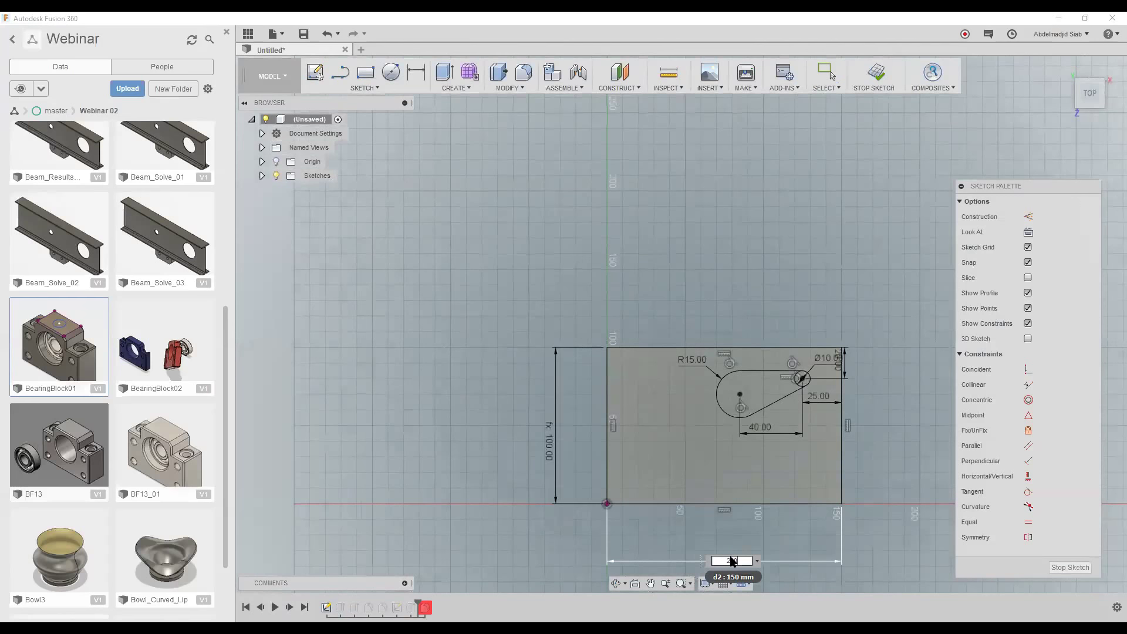
key(Return)
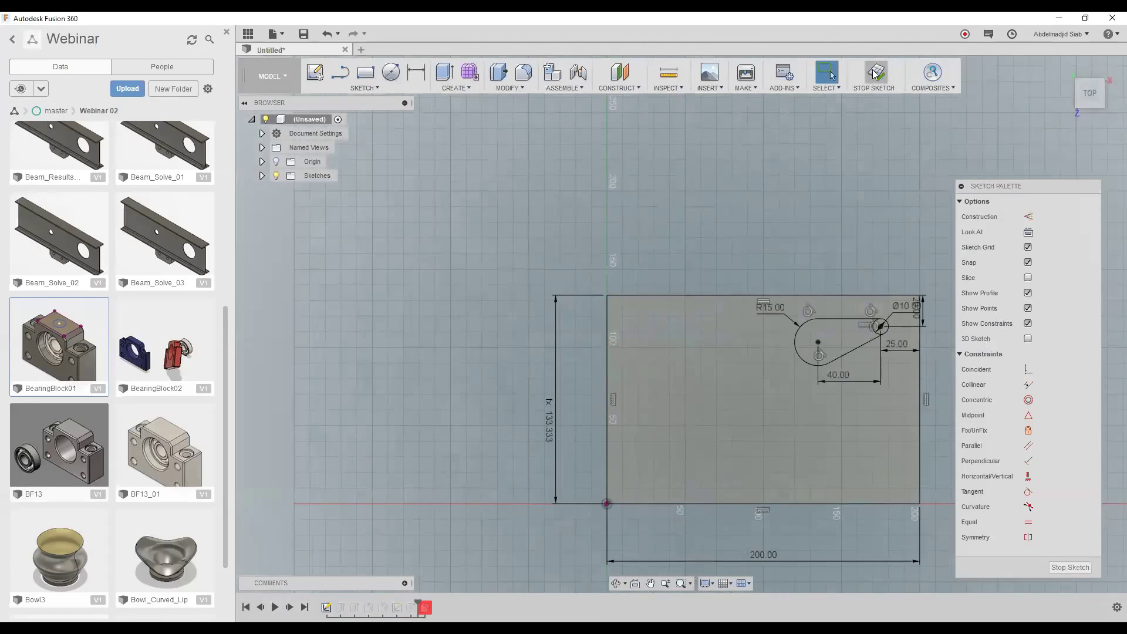
click(878, 73)
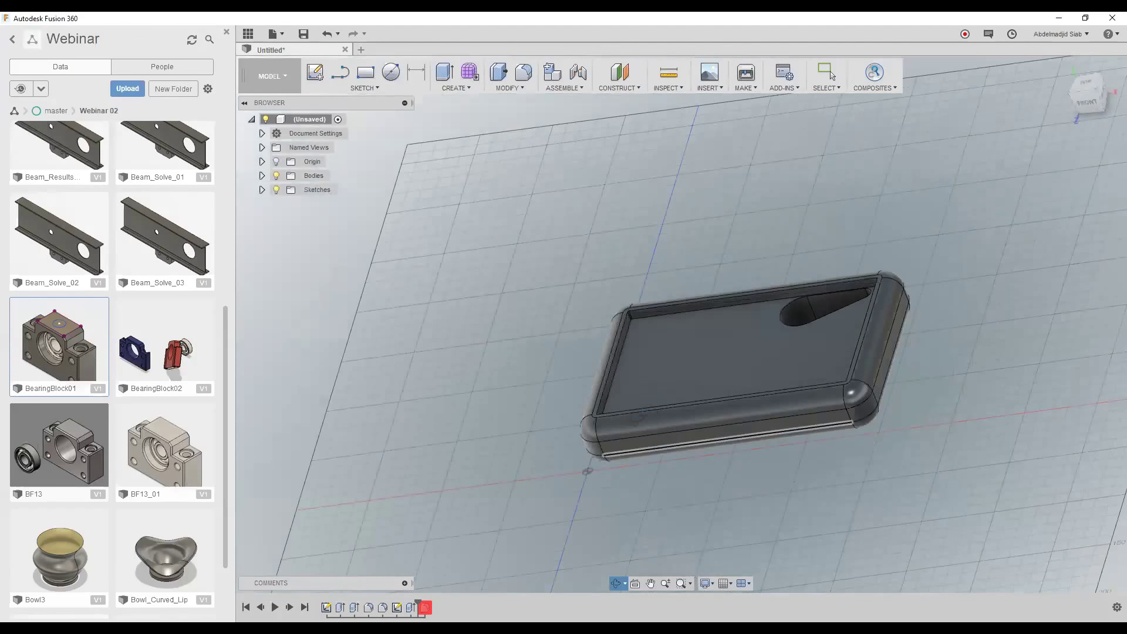
shift+middle_drag(658, 449, 339, 609)
click(340, 609)
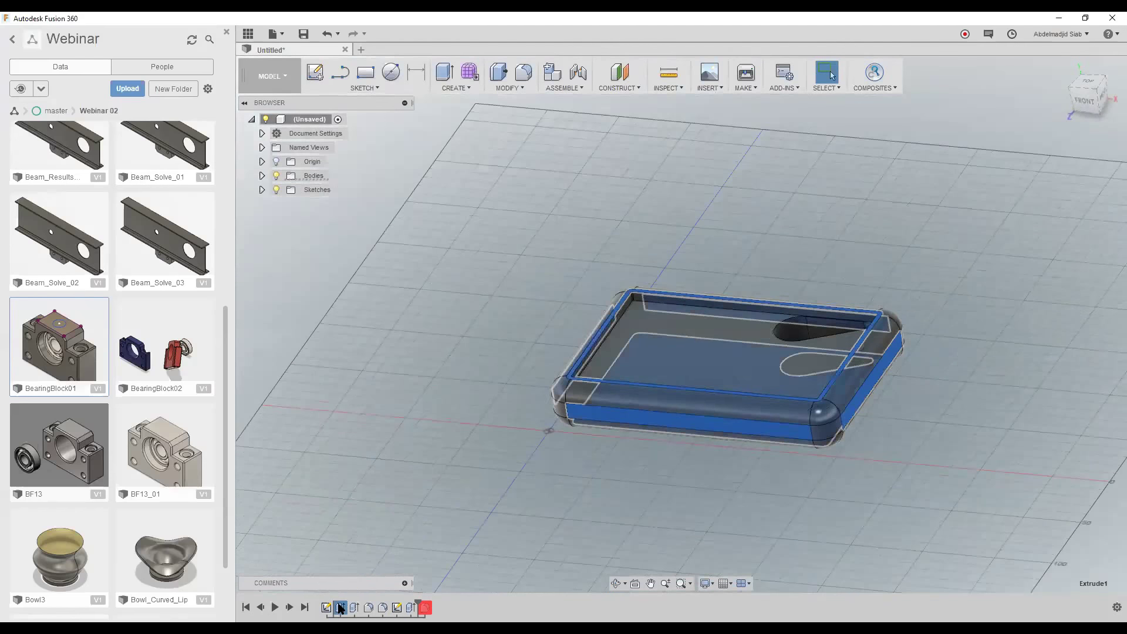
double_click(339, 609)
click(927, 313)
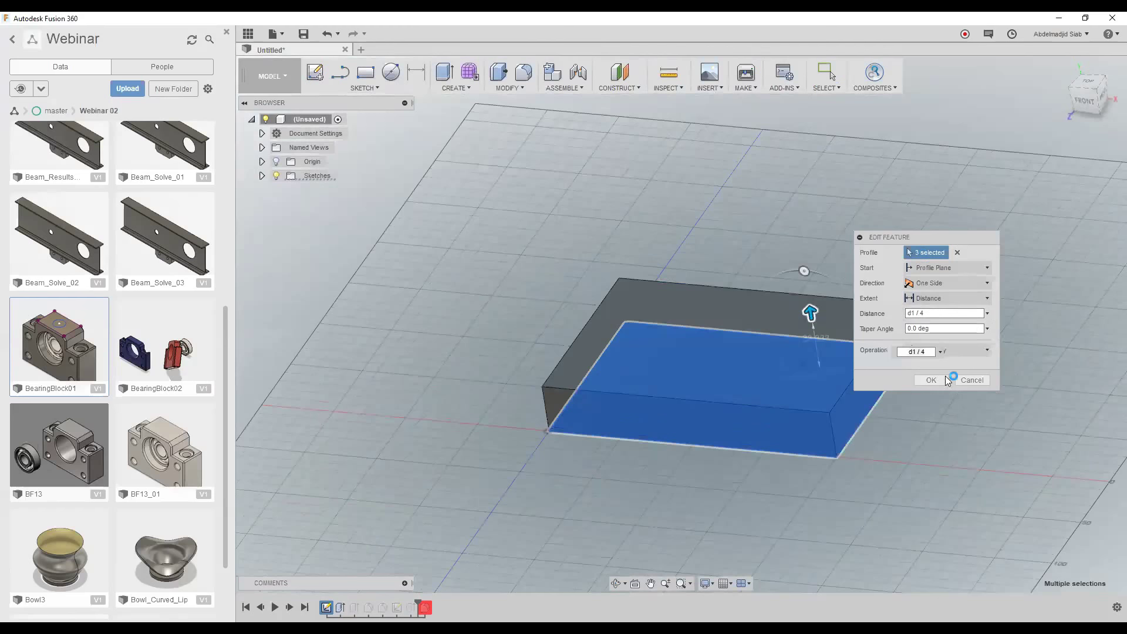
click(970, 380)
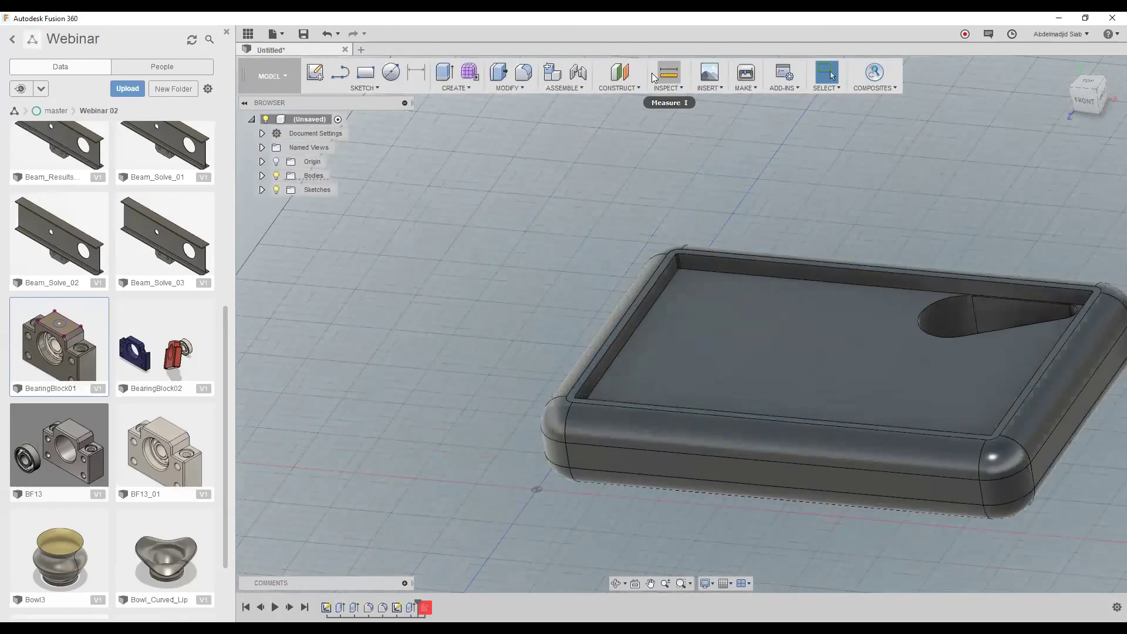
click(653, 78)
scroll(587, 364, up, 3)
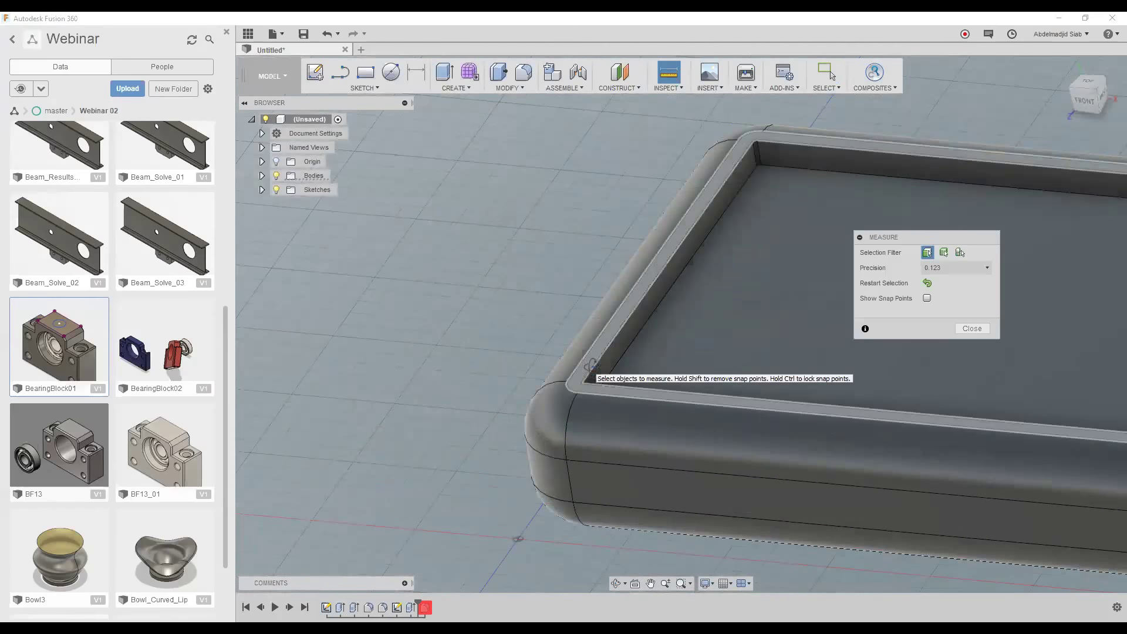
click(589, 365)
shift+middle_drag(673, 351, 676, 351)
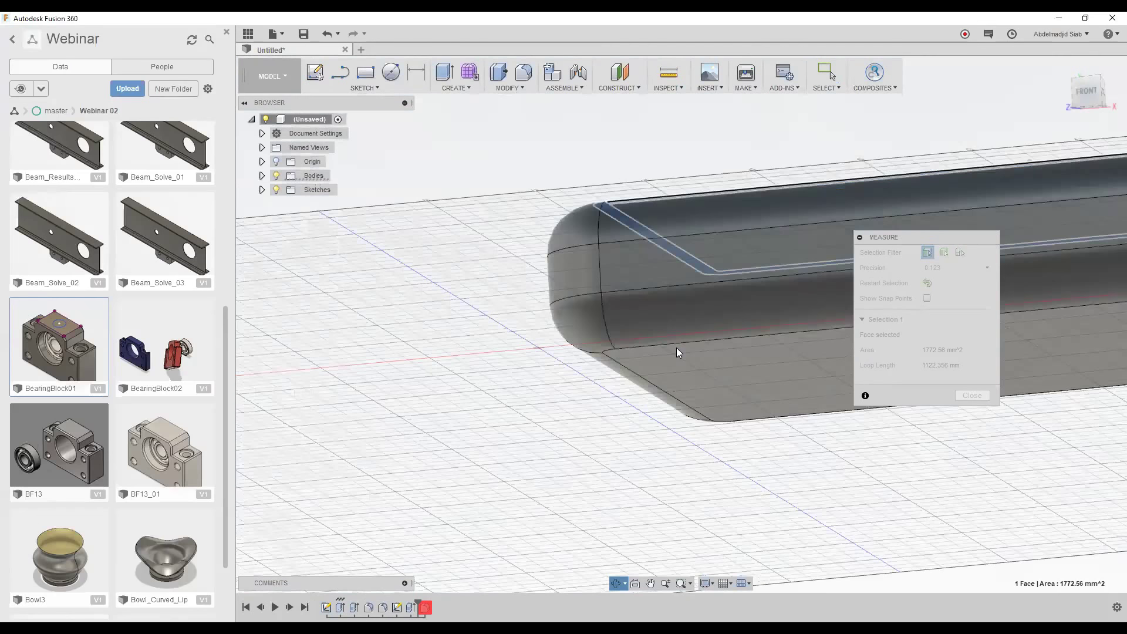
click(675, 348)
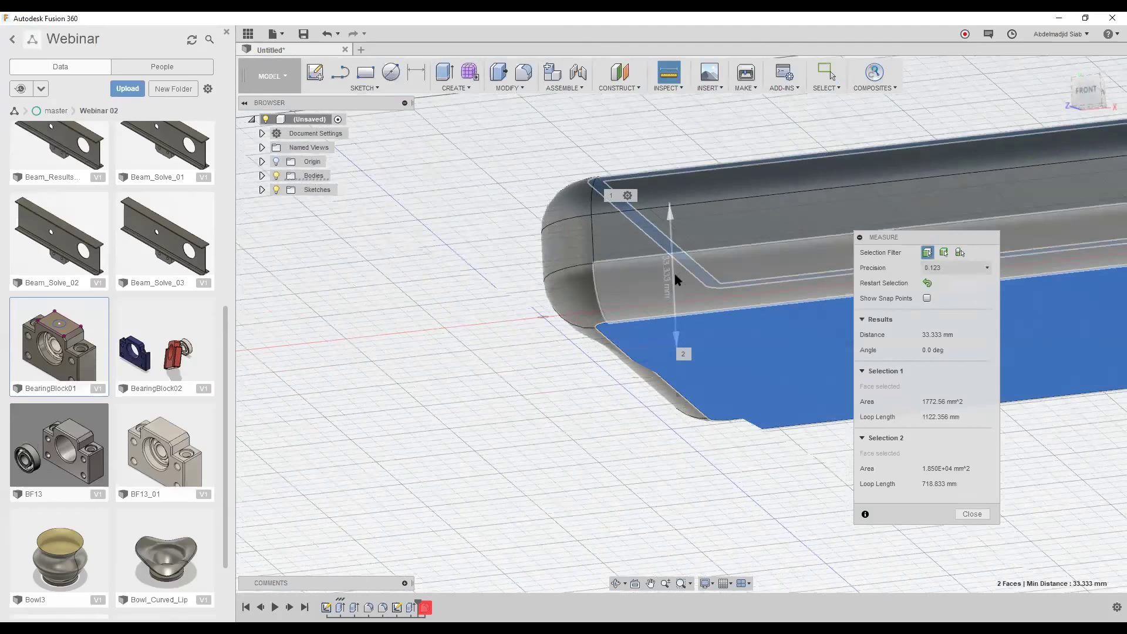
mouse_move(674, 271)
shift+middle_down()
mouse_move(680, 287)
mouse_move(646, 276)
shift+middle_up()
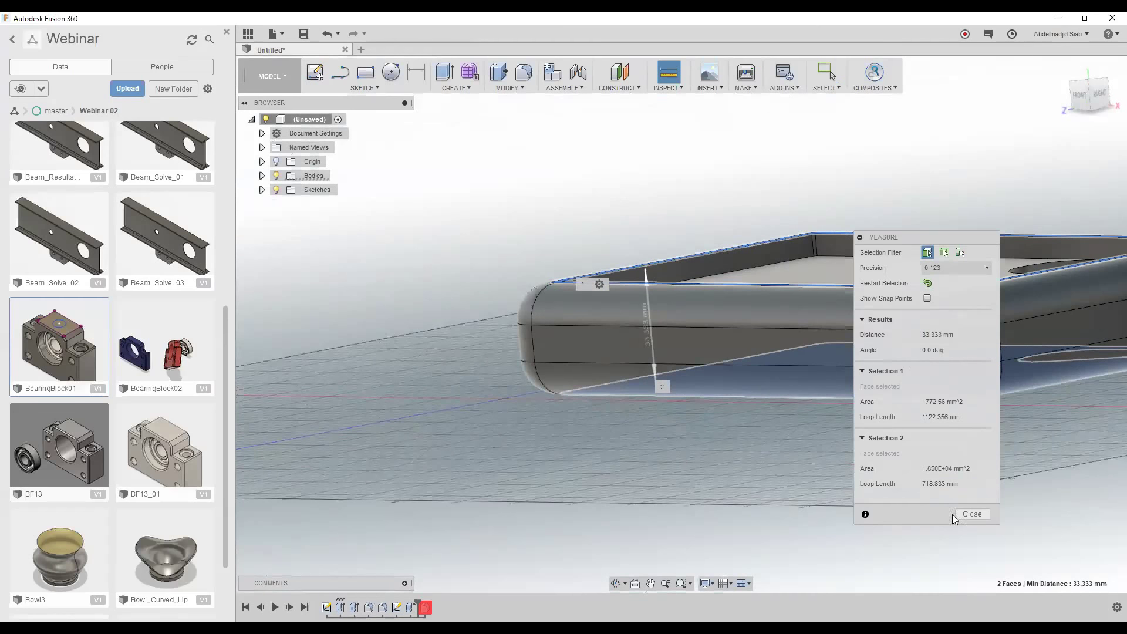
click(972, 514)
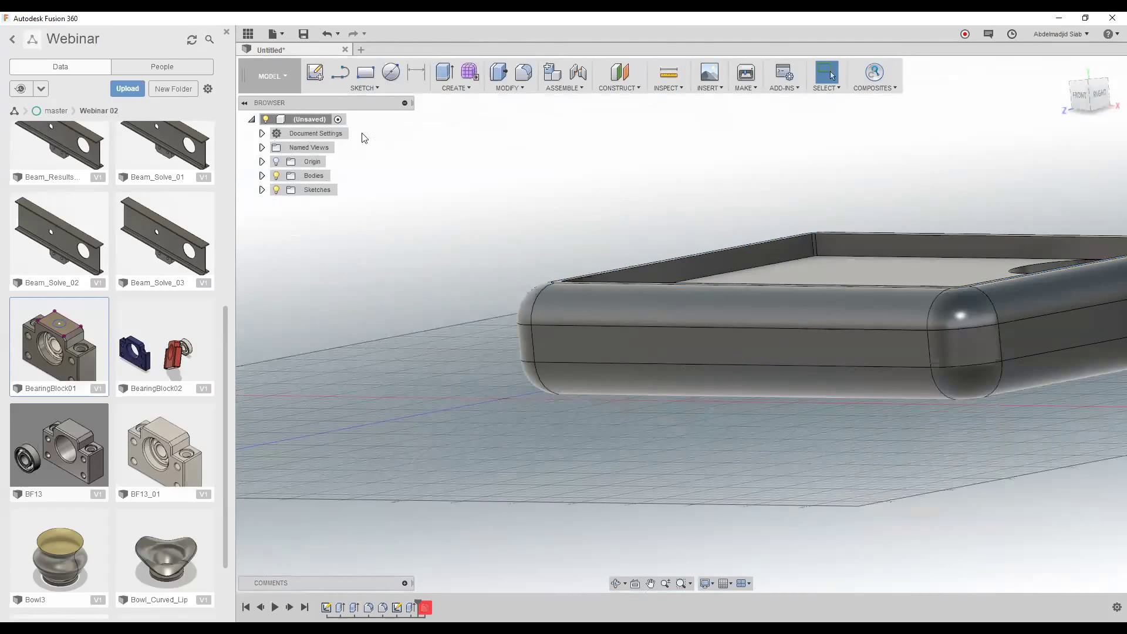
- Open the Parameters table and point to the d1 row, now d2 * 2 / 3 (133.333)
click(508, 89)
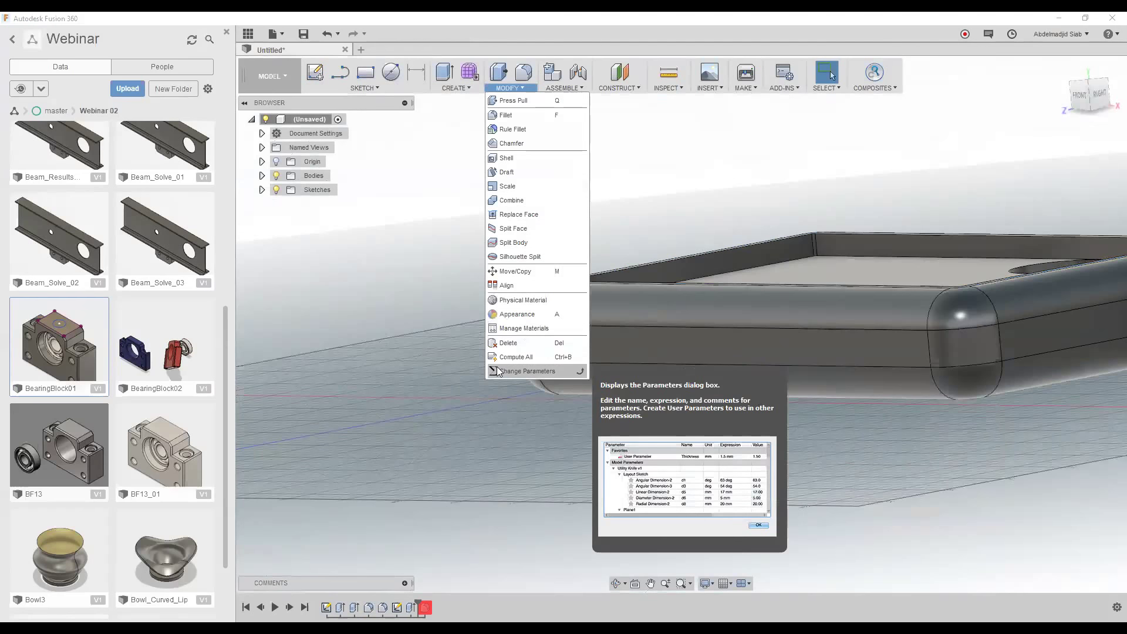
click(498, 371)
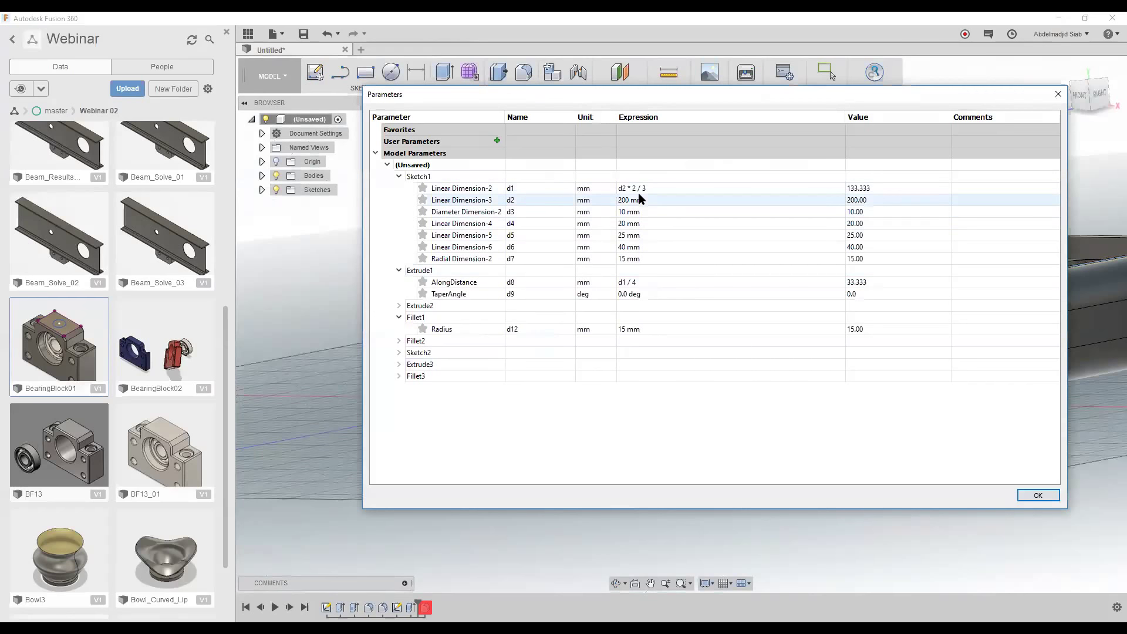
click(650, 192)
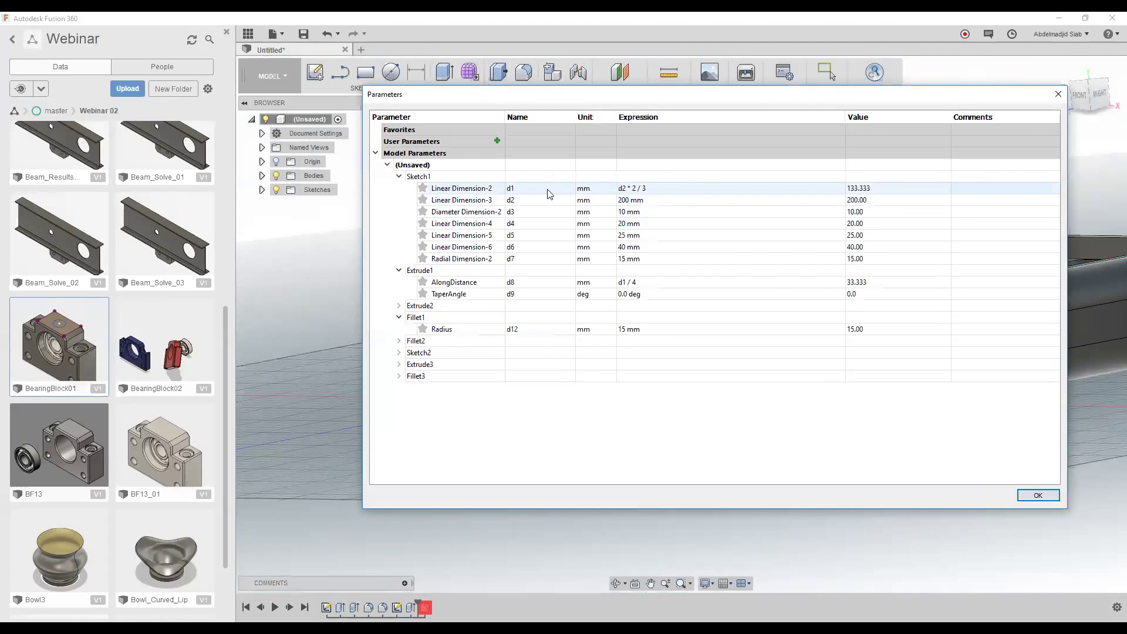
- Change the d2 parameter to 300 mm, updating d1 to 200 and AlongDistance to 50
double_click(647, 198)
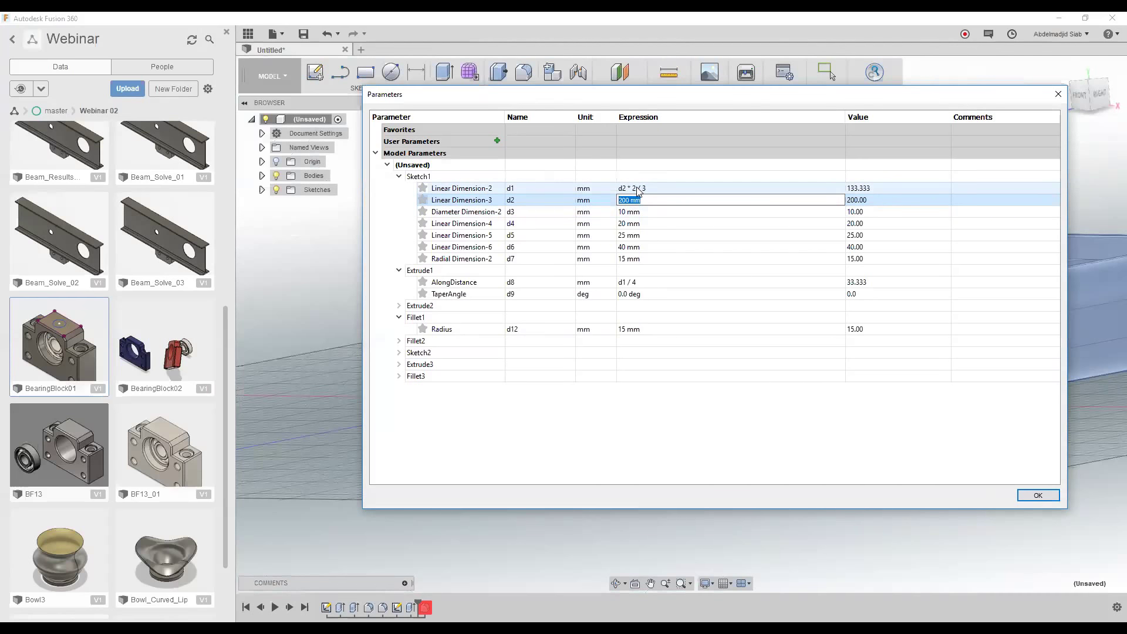
text(300)
key(Return)
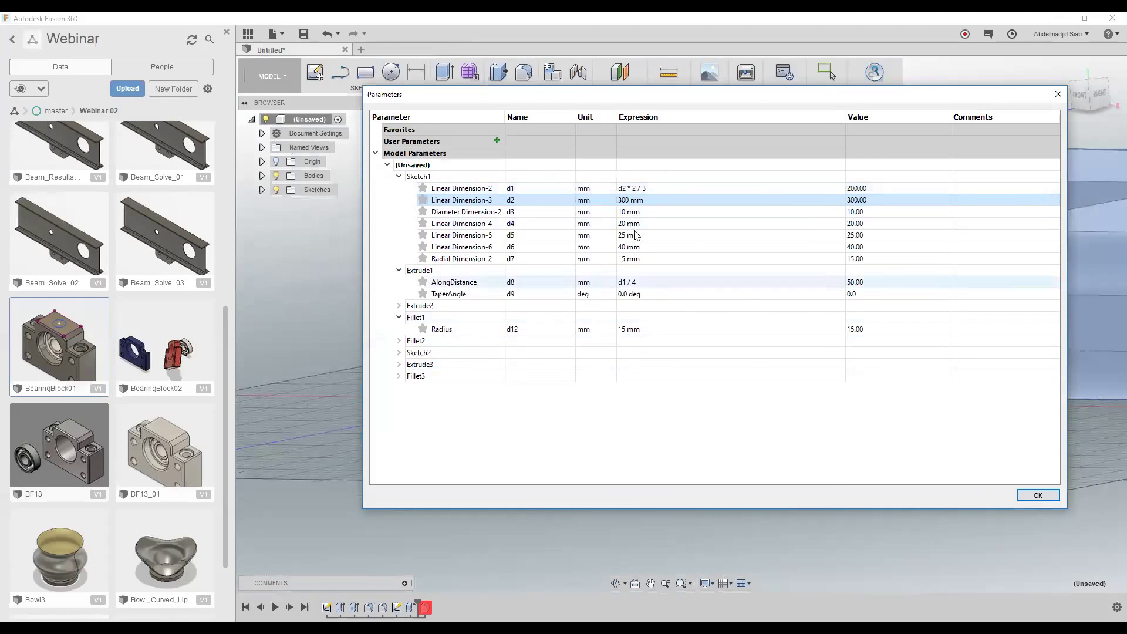
click(1034, 495)
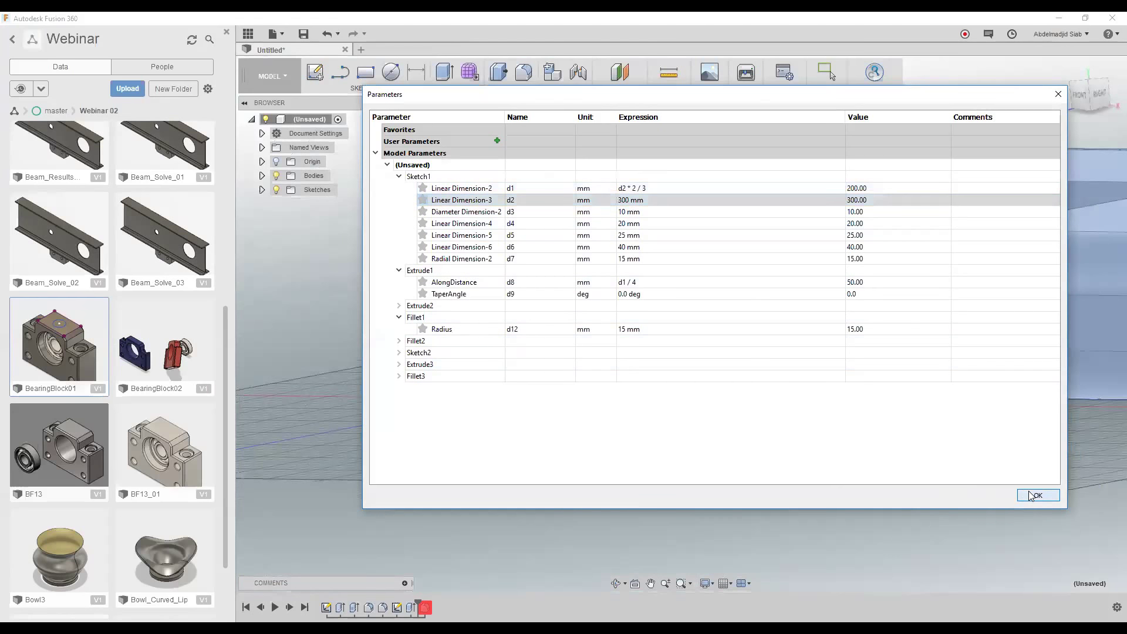
- Measure between the tray's top and bottom faces, confirming a 50.00 mm depth
scroll(675, 417, down, 3)
scroll(632, 384, down, 3)
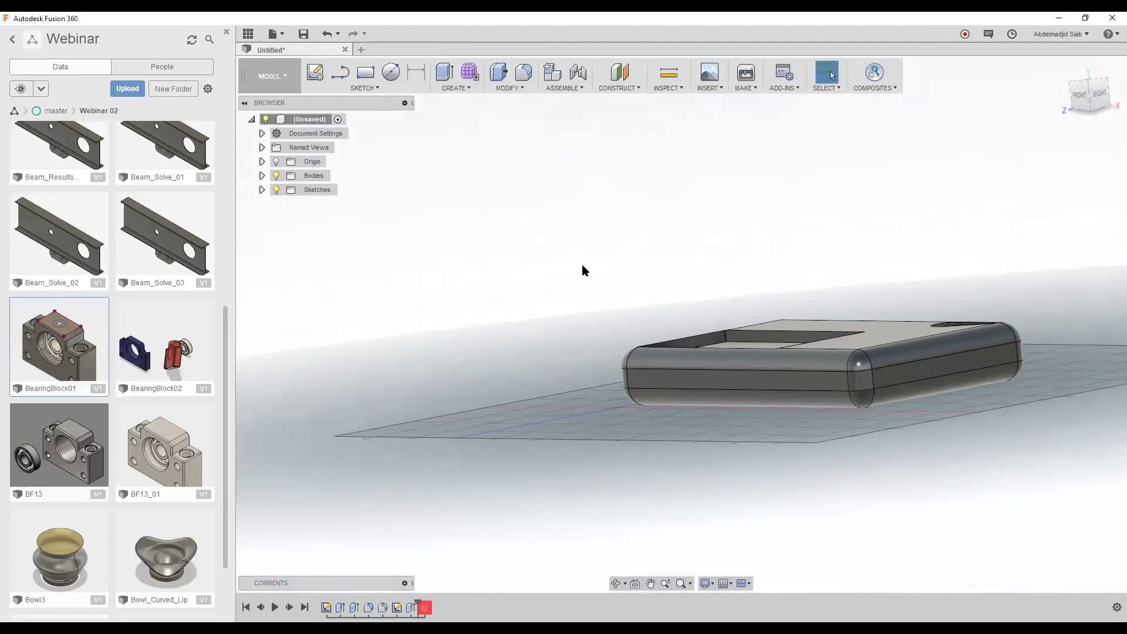
mouse_move(741, 309)
shift+middle_down()
mouse_move(745, 340)
mouse_move(732, 335)
mouse_move(743, 329)
shift+middle_up()
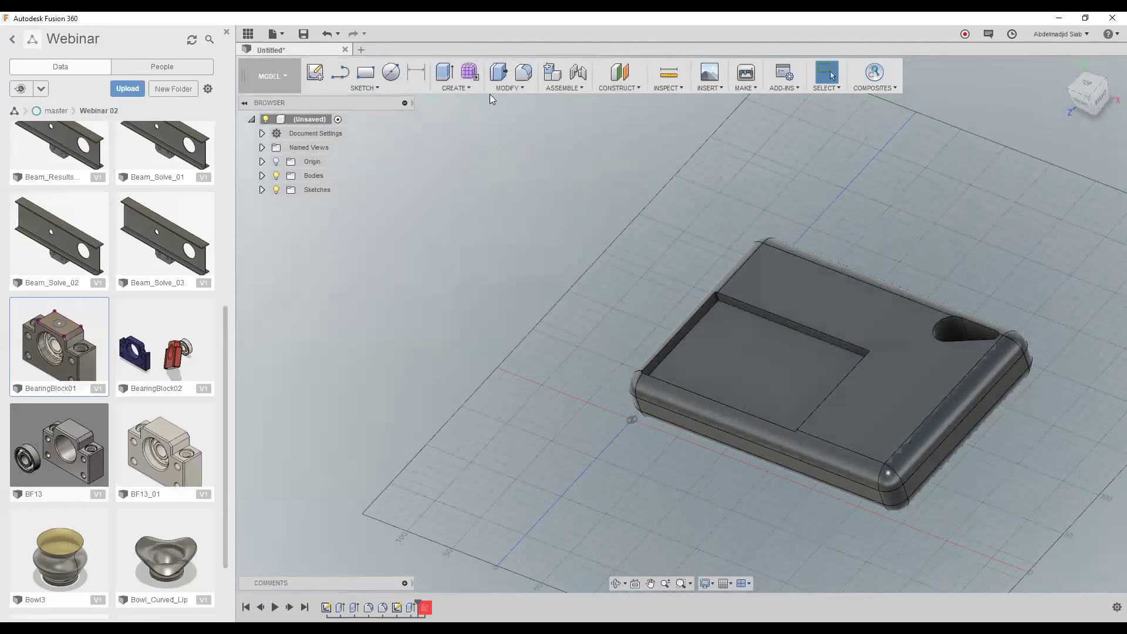
click(670, 78)
click(796, 423)
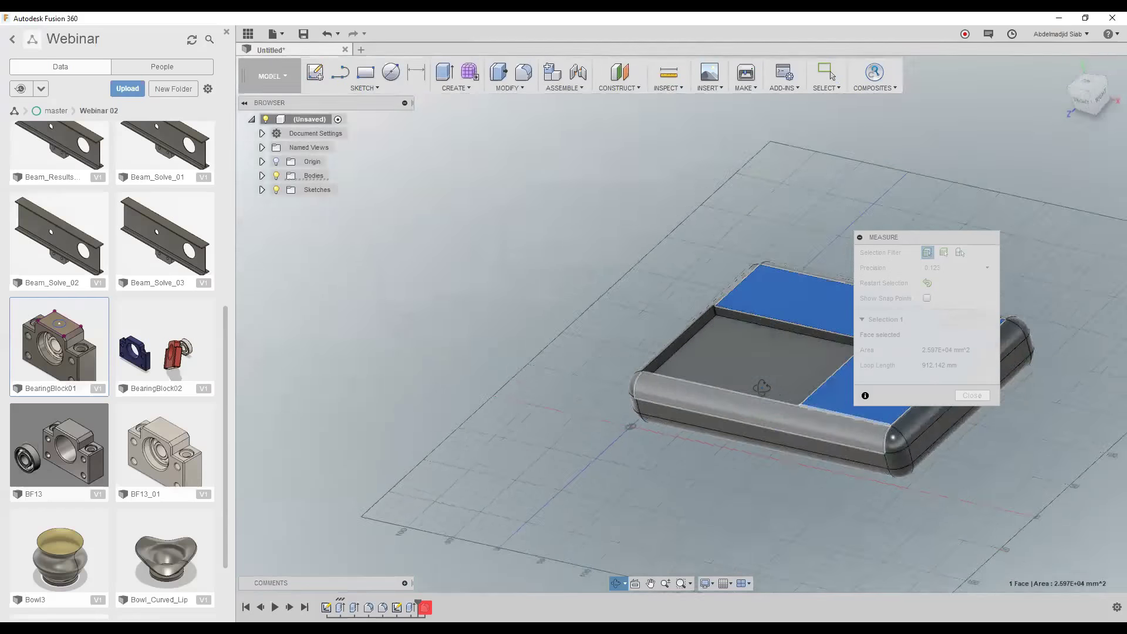
shift+middle_drag(781, 411, 766, 373)
click(766, 373)
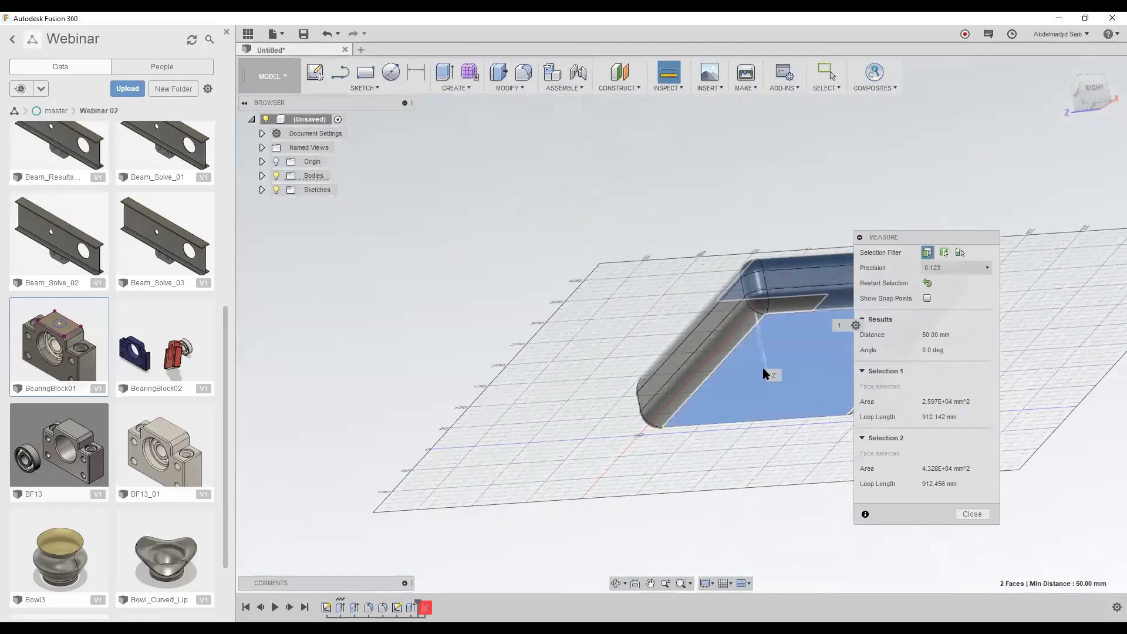
- Close the measurement and undo the d2 change to restore the original size
click(970, 515)
mouse_move(970, 515)
shift+middle_down()
mouse_move(460, 530)
mouse_move(447, 164)
shift+middle_up()
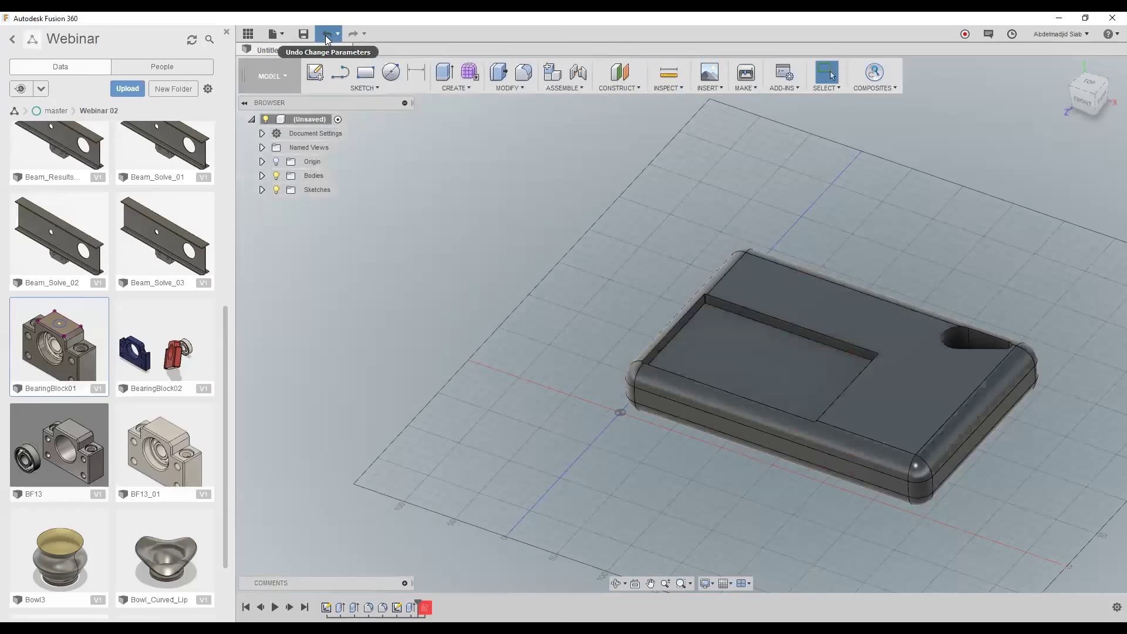
click(327, 34)
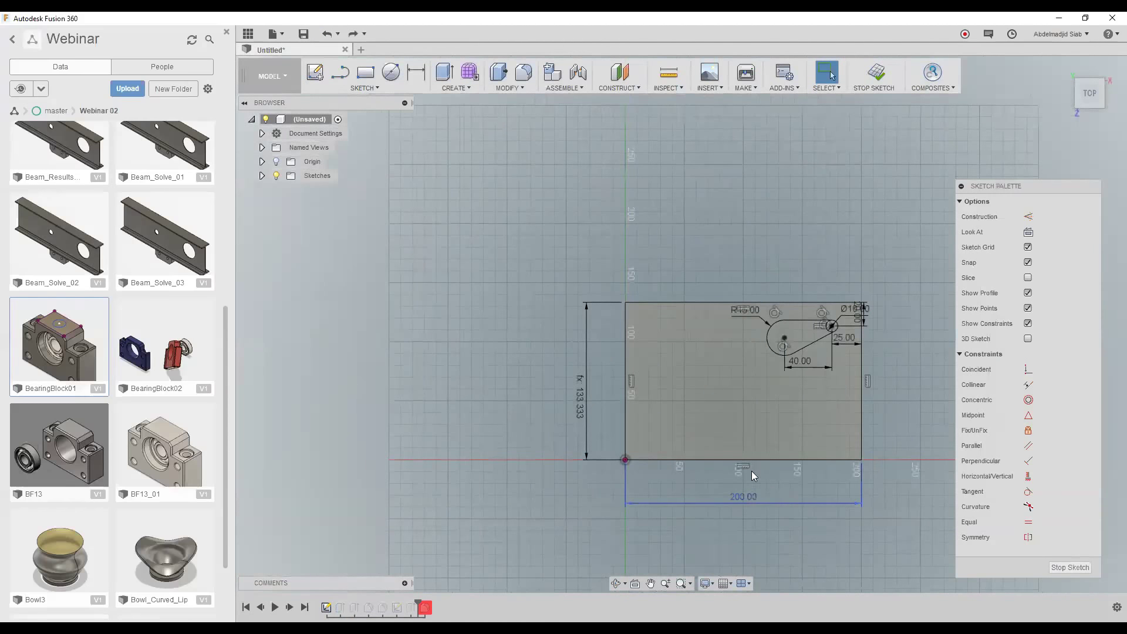
- Exit the sketch and roll the timeline back past Fillet2 to just after Sketch1
click(874, 77)
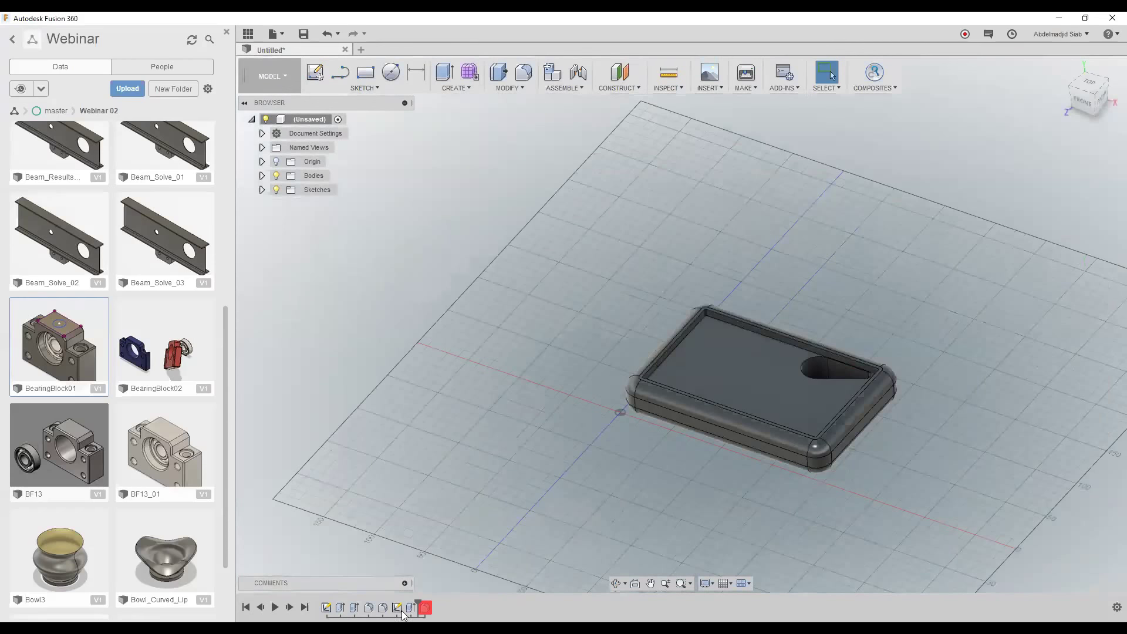
scroll(813, 336, up, 2)
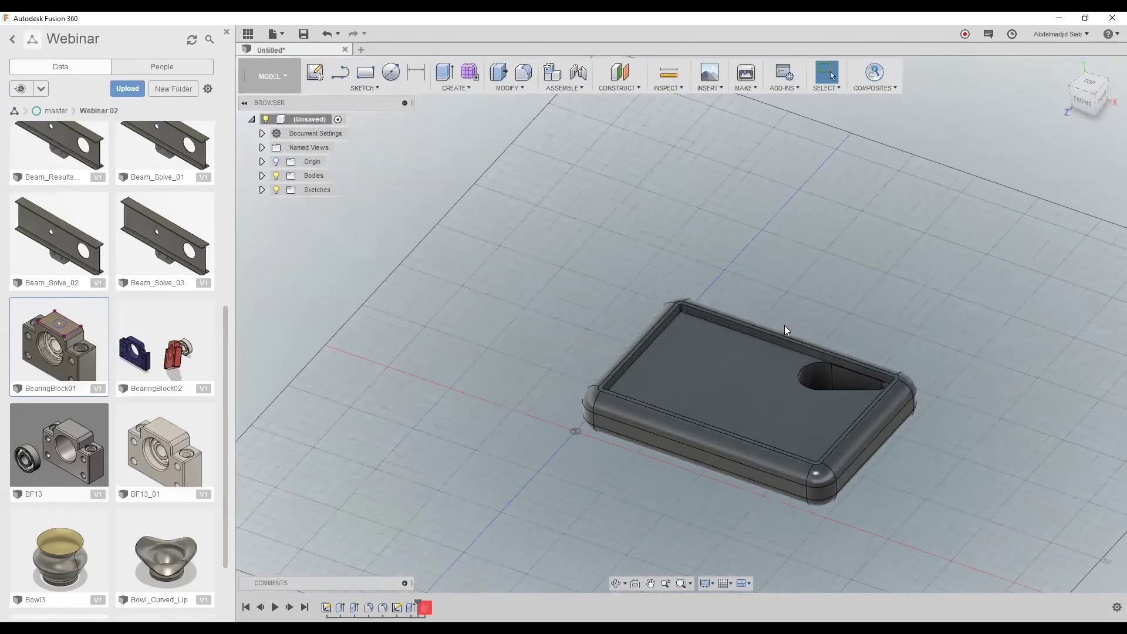
scroll(774, 328, up, 3)
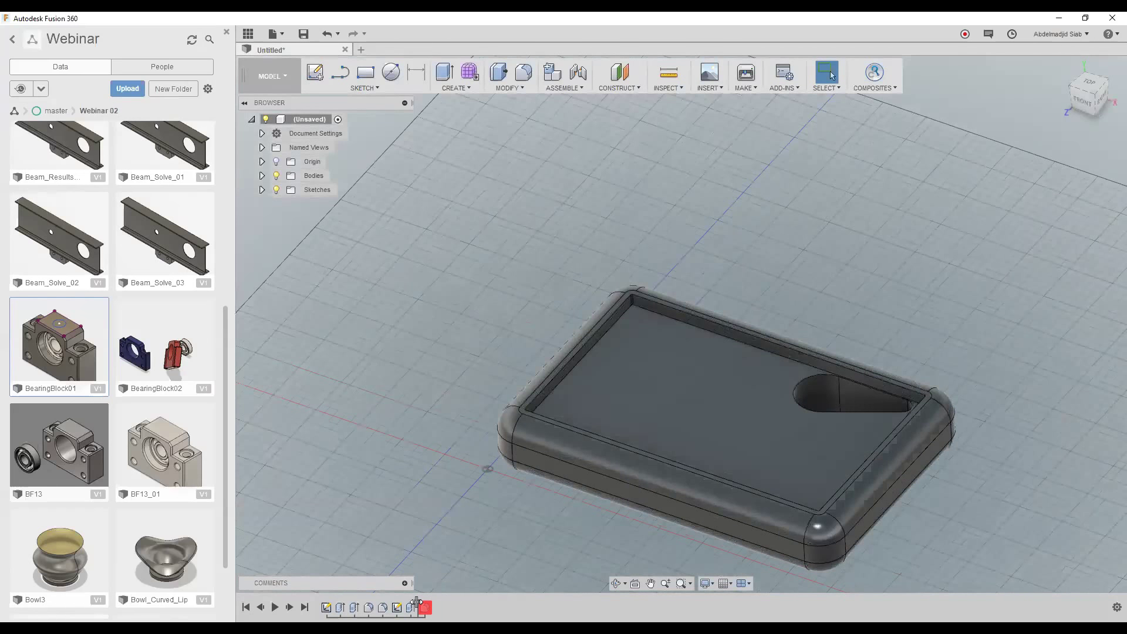
drag(416, 602, 350, 600)
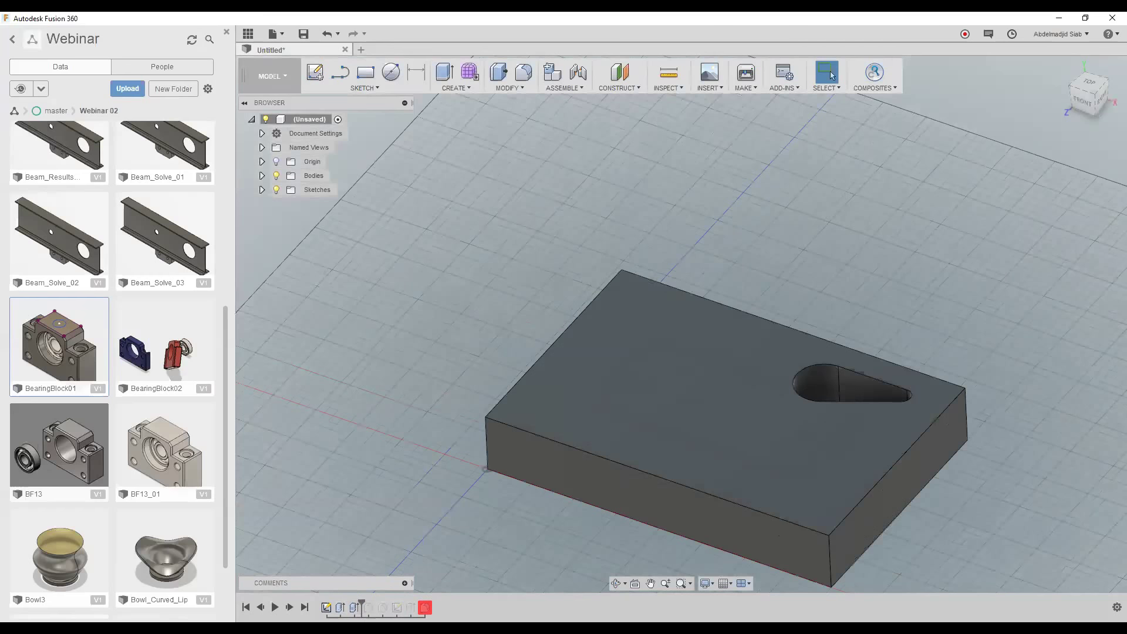
drag(361, 600, 329, 601)
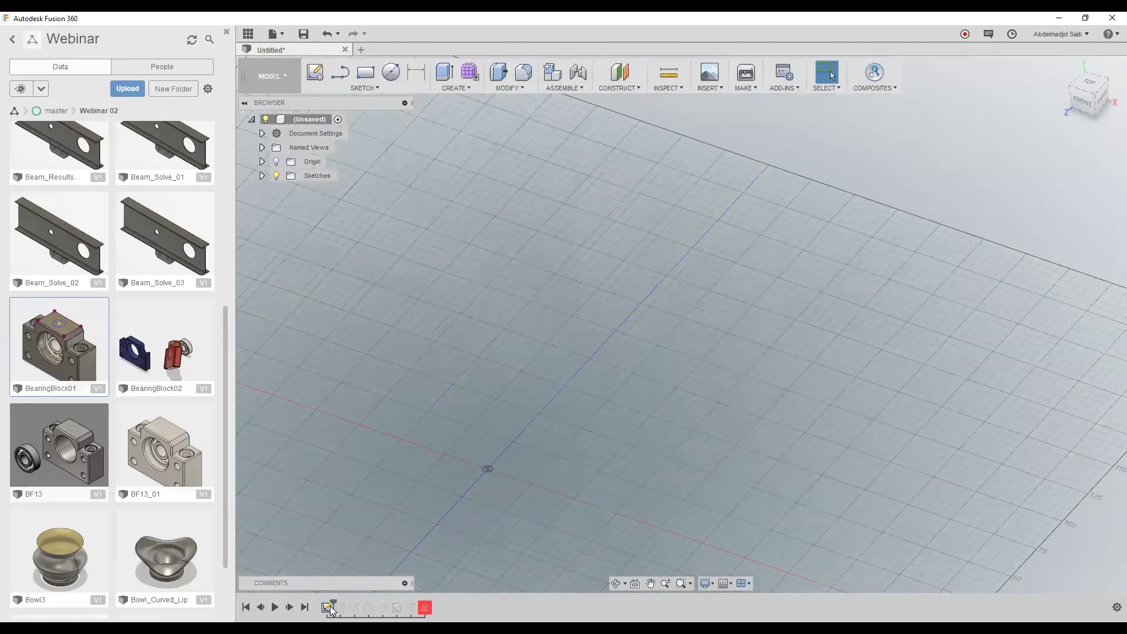
right_click(331, 610)
- Edit Sketch1 and zoom around its R15.00, Ø10.00, 40.00 and 25.00 dimensions
click(364, 523)
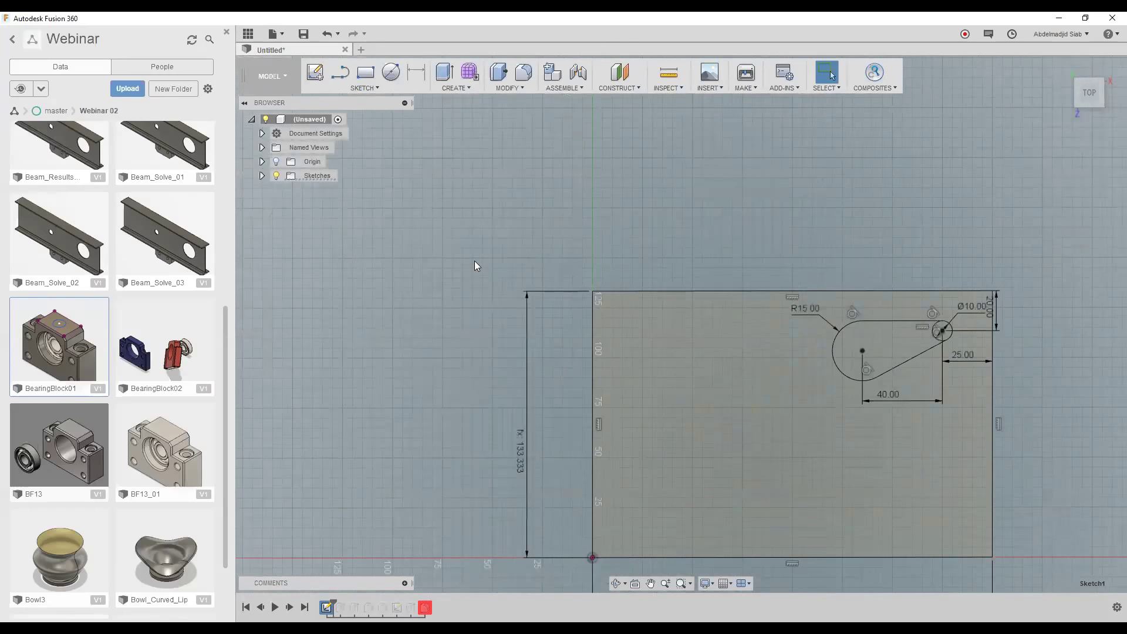
scroll(504, 282, down, 1)
scroll(729, 286, down, 2)
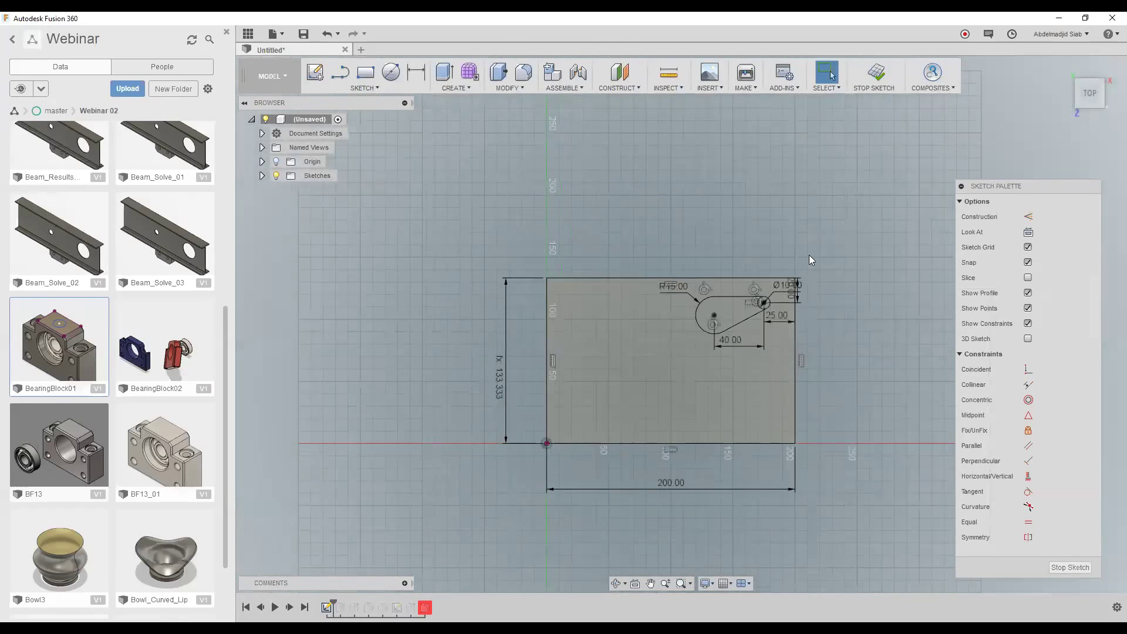
scroll(830, 276, up, 2)
scroll(809, 358, up, 1)
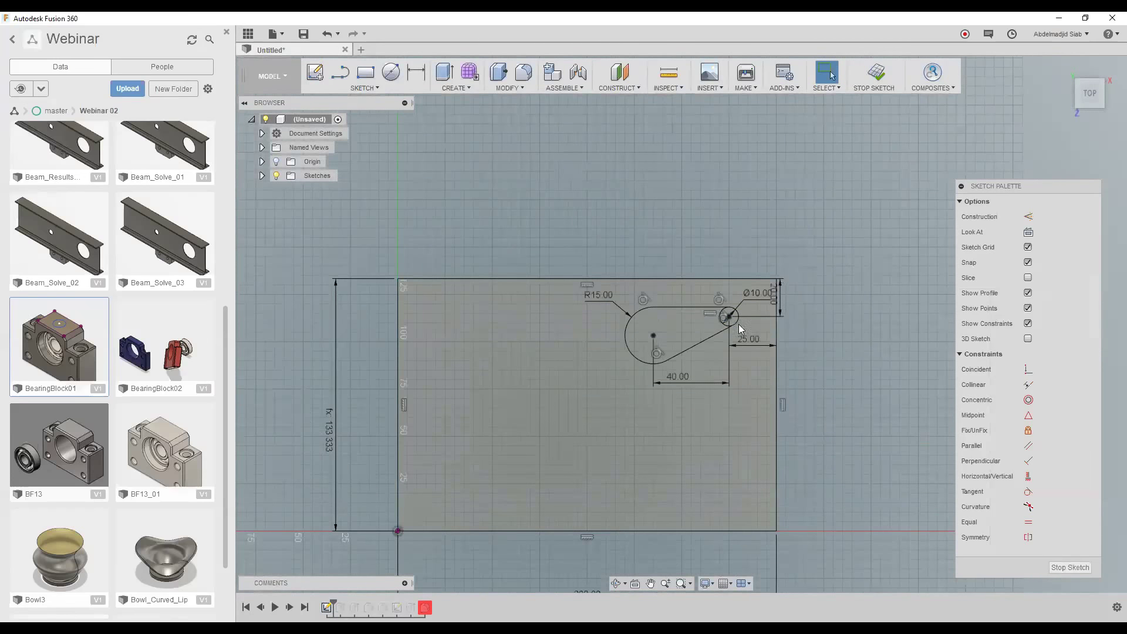
scroll(782, 301, up, 3)
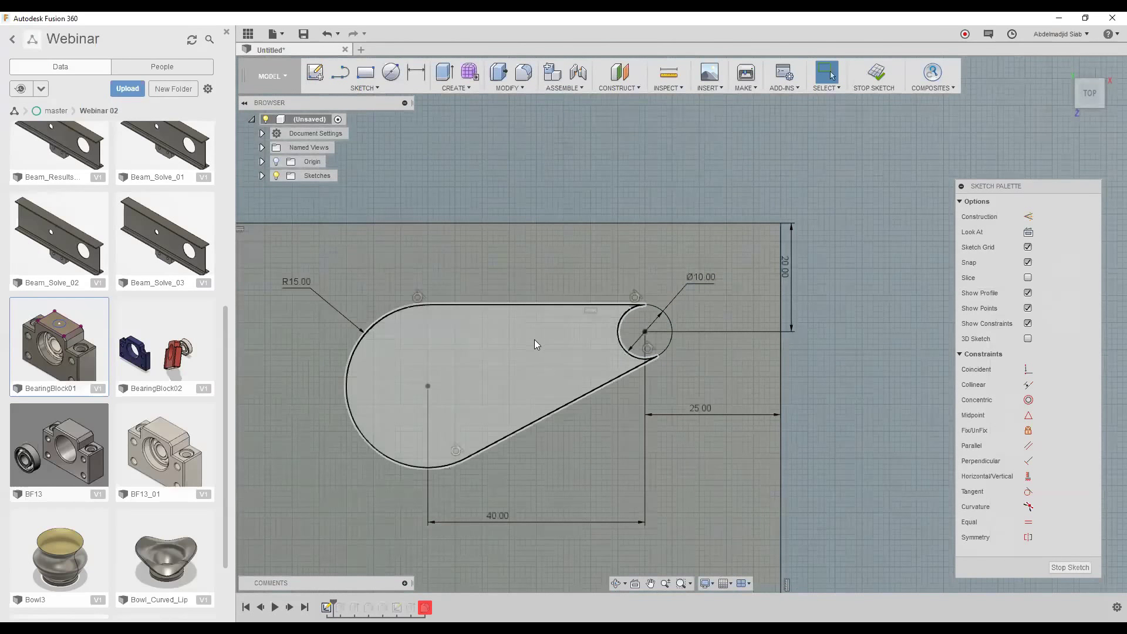
scroll(532, 341, down, 2)
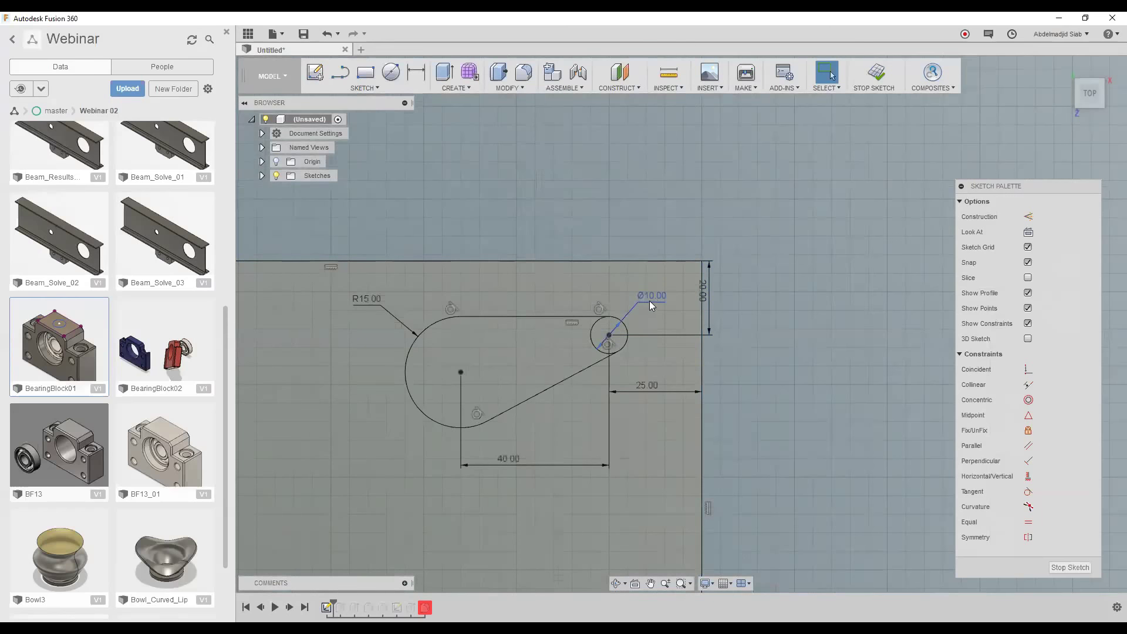
scroll(650, 301, up, 1)
scroll(646, 302, up, 1)
scroll(654, 303, up, 1)
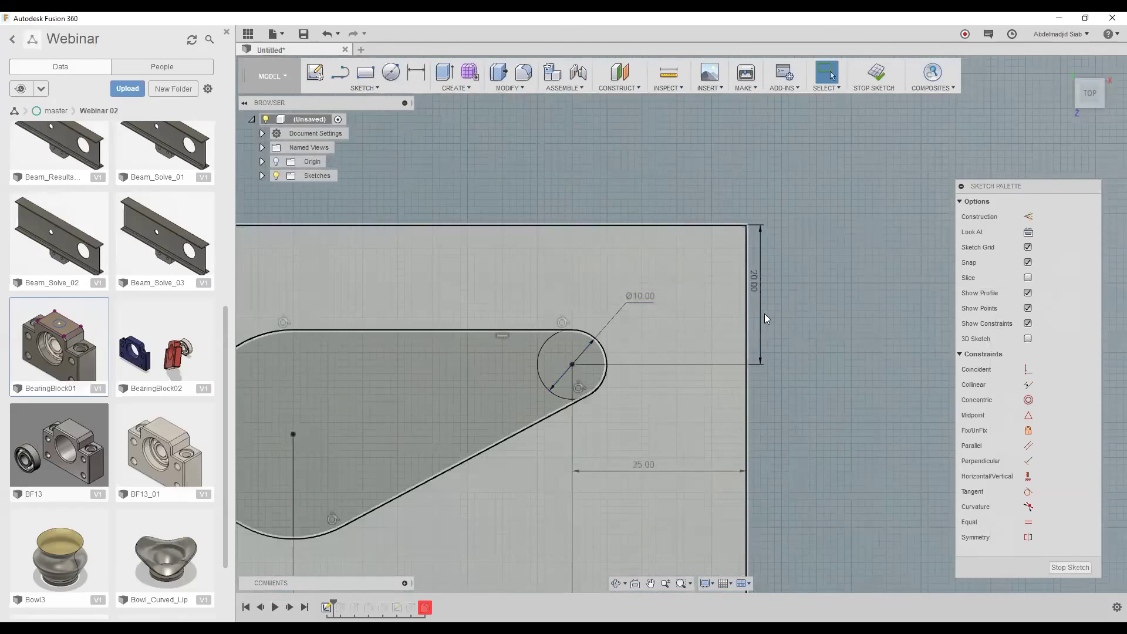
scroll(704, 329, down, 1)
scroll(587, 323, down, 2)
scroll(499, 352, down, 2)
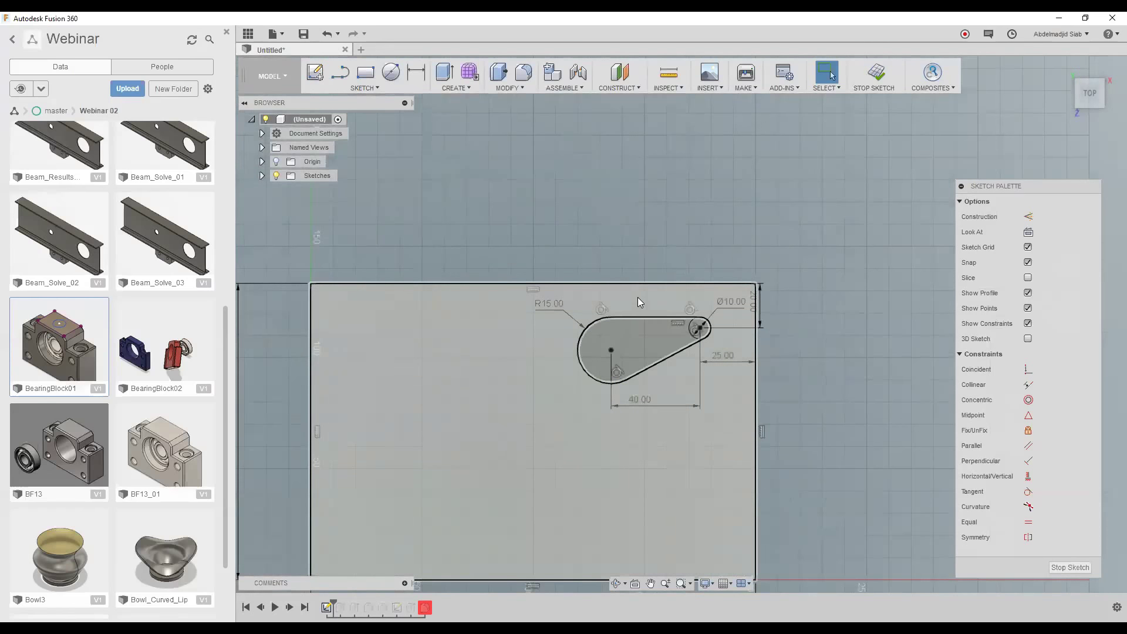
scroll(639, 297, down, 1)
scroll(642, 297, up, 3)
scroll(640, 297, down, 1)
scroll(640, 297, down, 1)
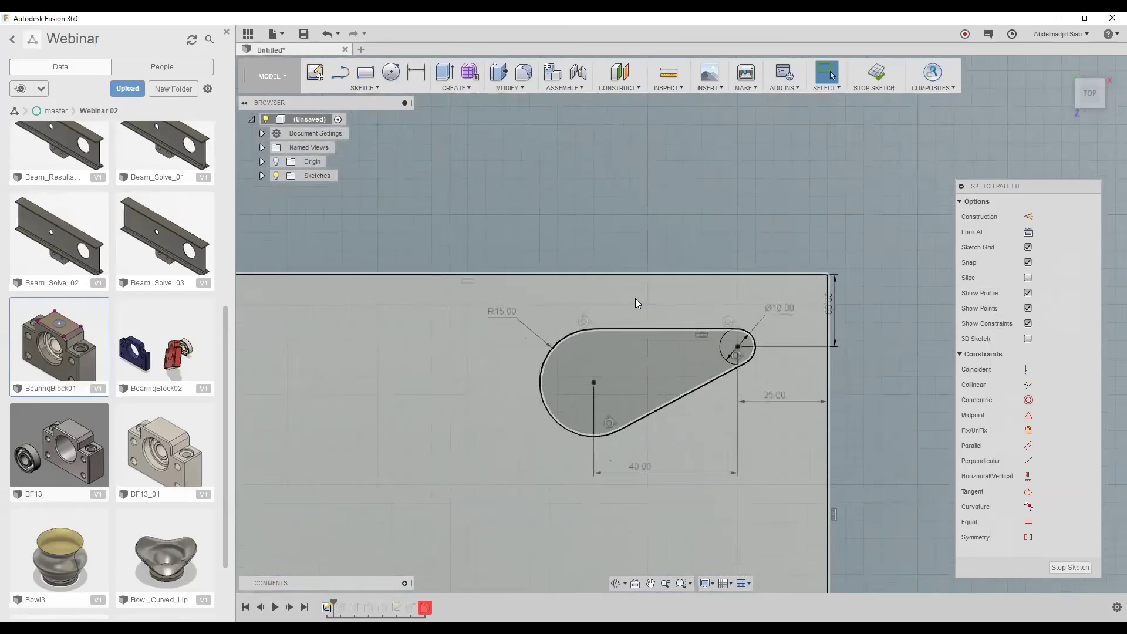
scroll(636, 299, down, 1)
scroll(636, 300, down, 1)
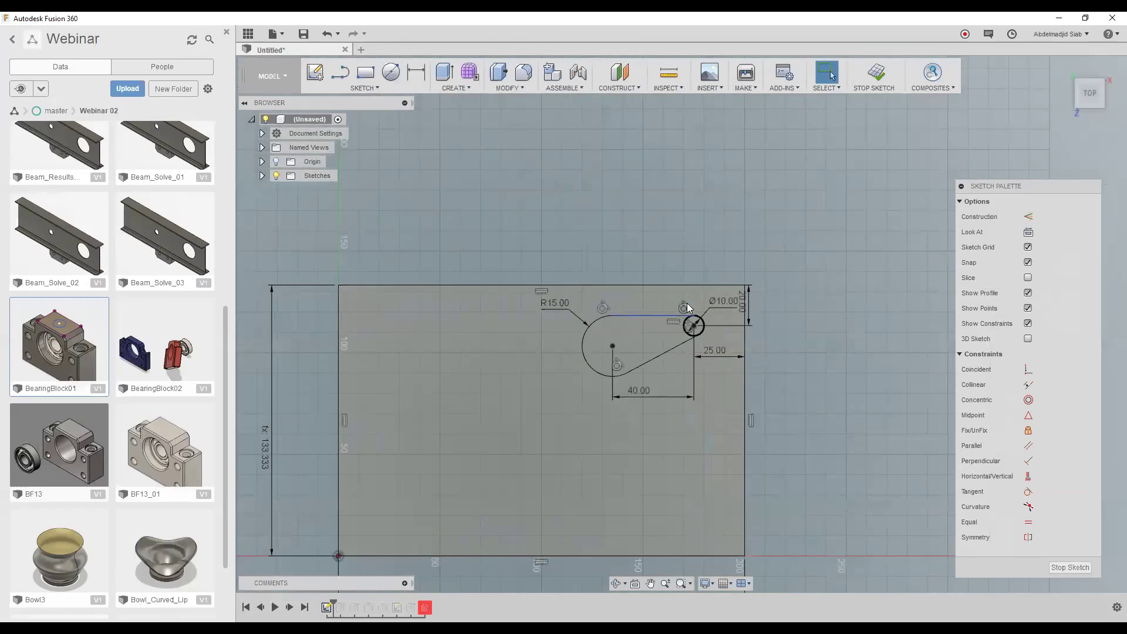
scroll(691, 300, up, 2)
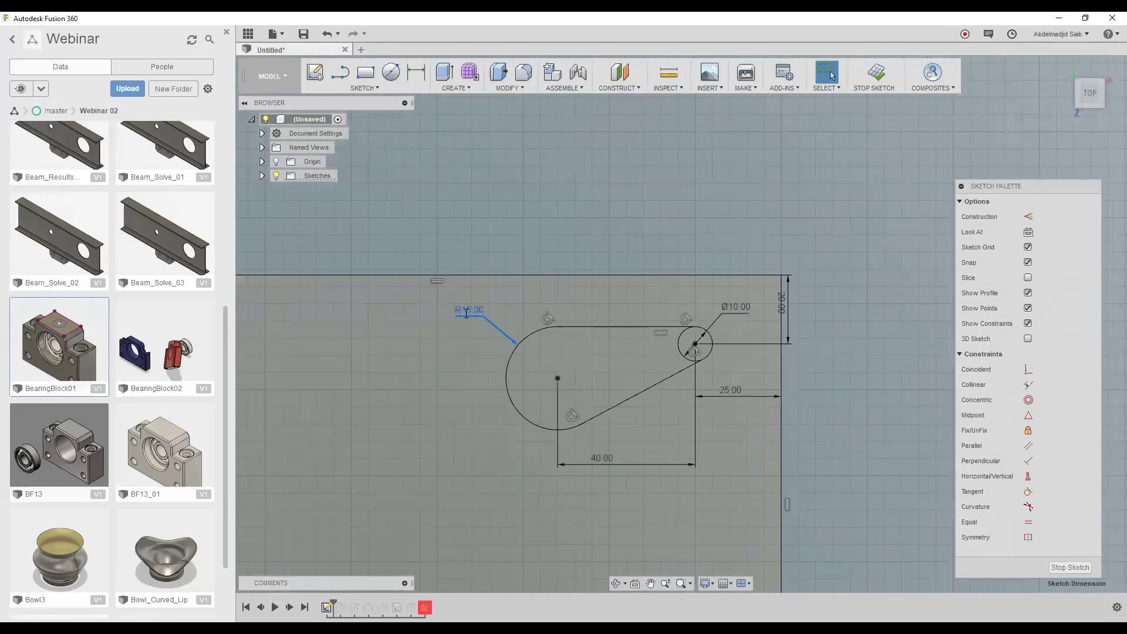
double_click(465, 314)
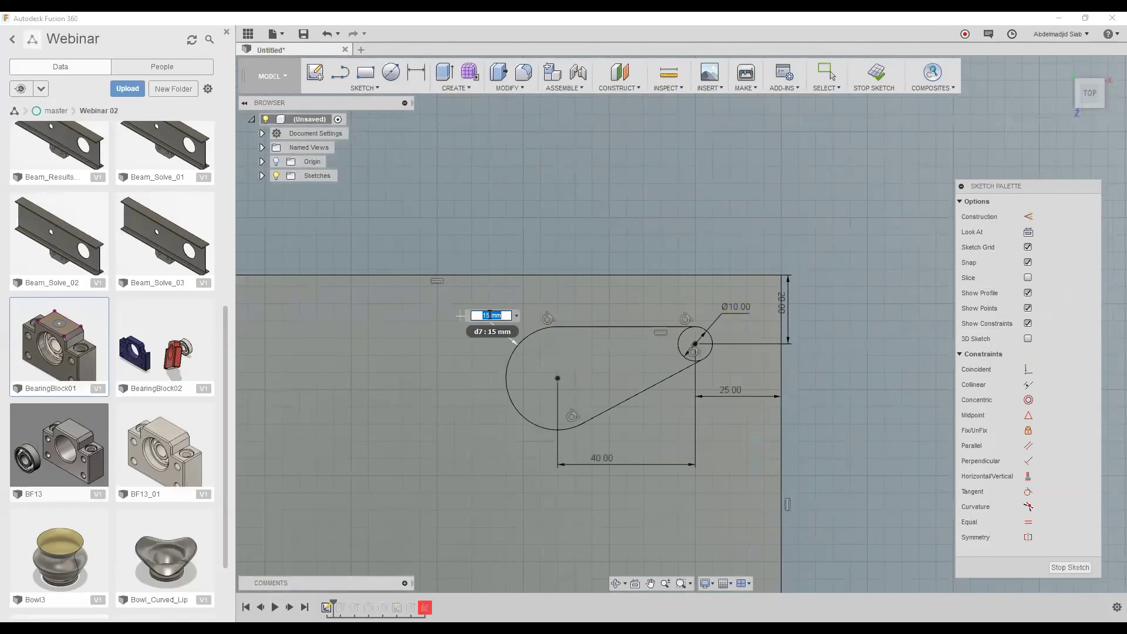
text(=)
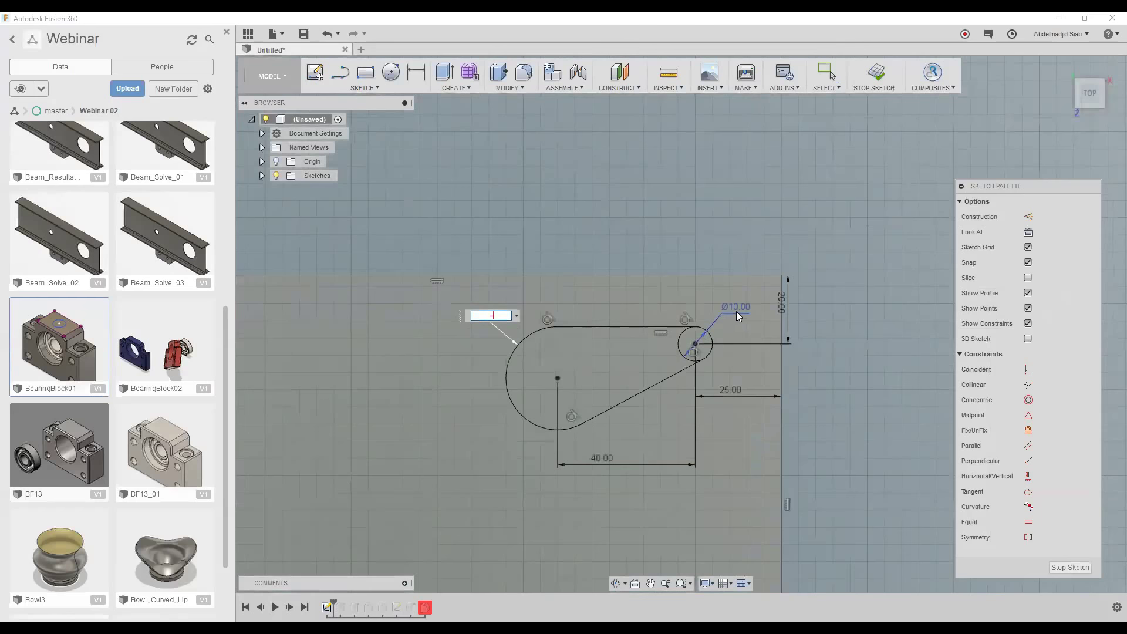
click(735, 309)
text(*1)
key(Left)
key(Left)
key(Left)
key(Right)
key(Right)
key(Right)
key(BackSpace)
key(BackSpace)
key(BackSpace)
text(3)
key(Left)
key(Left)
key(BackSpace)
key(Return)
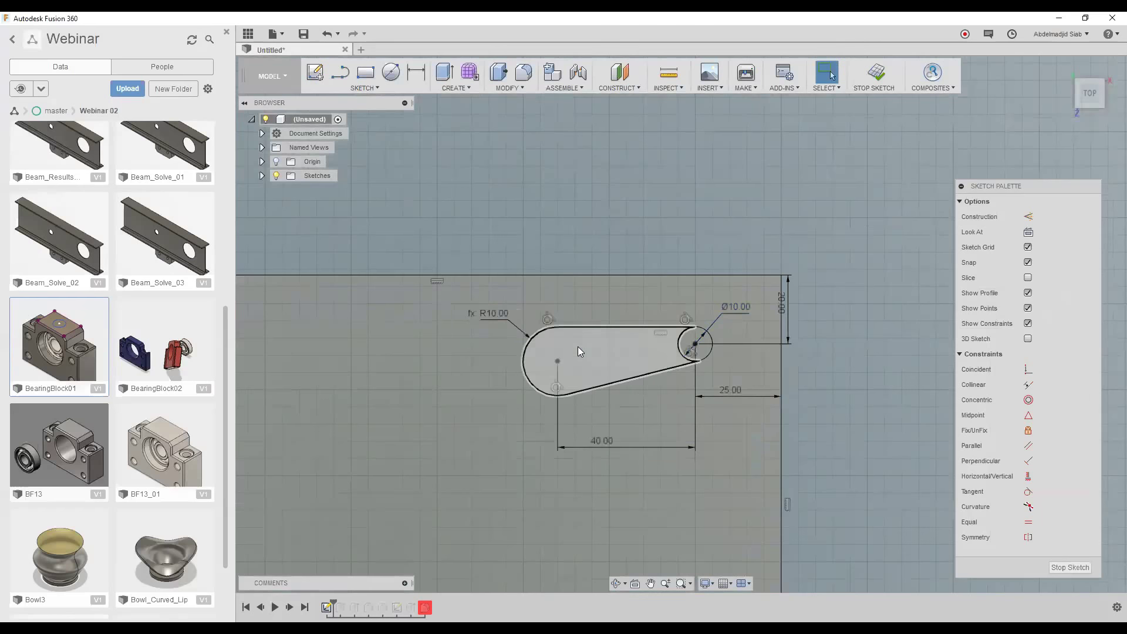
scroll(728, 305, up, 2)
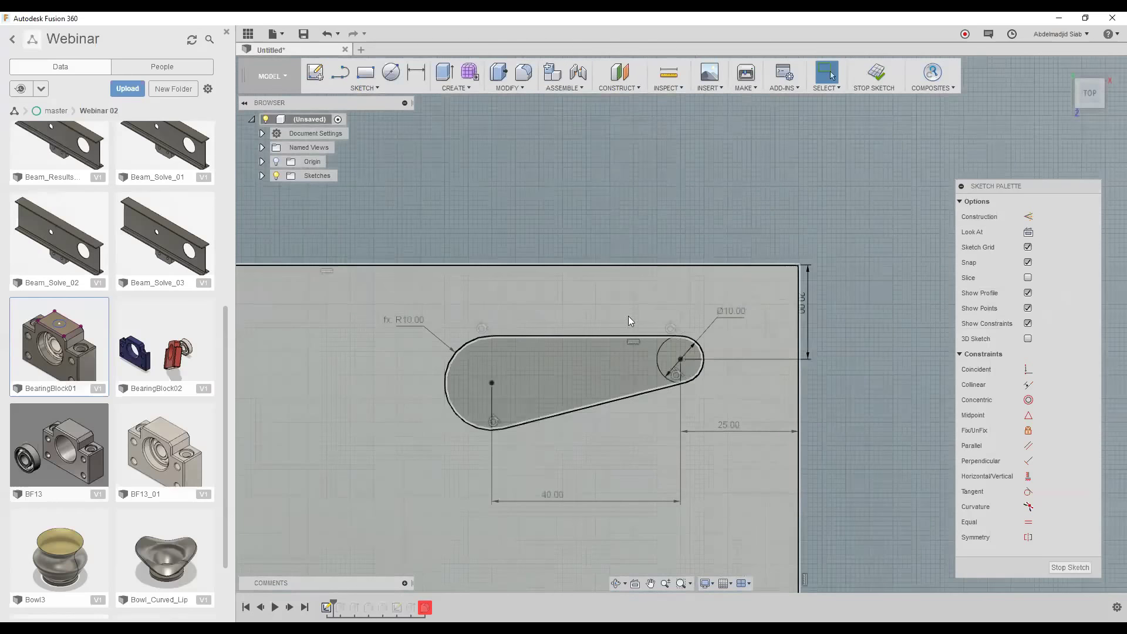
scroll(738, 311, up, 2)
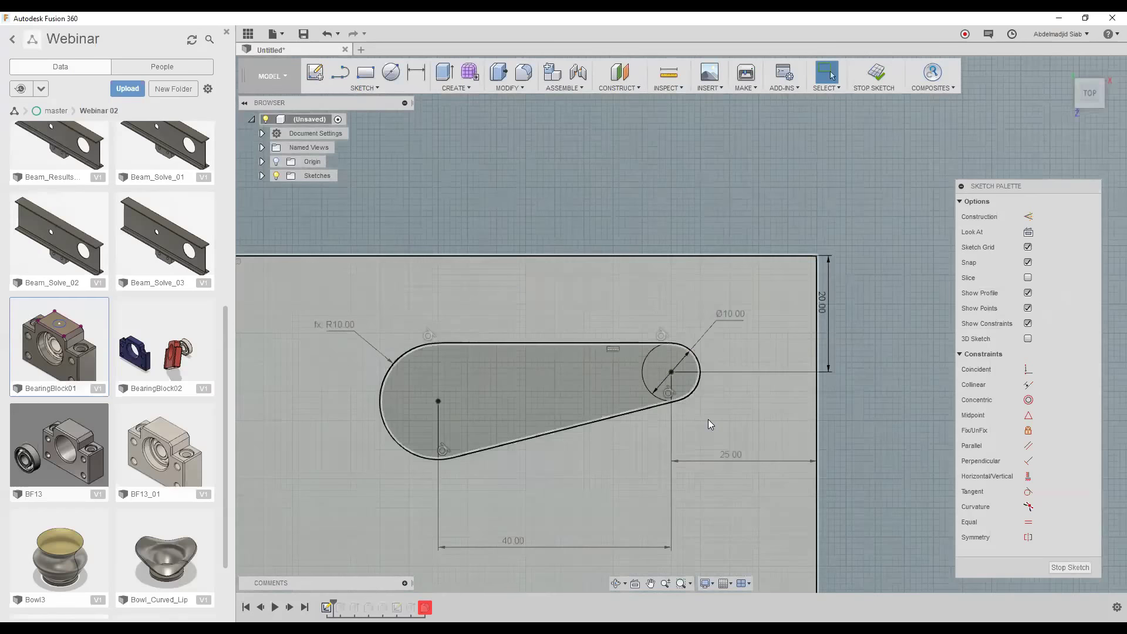
scroll(776, 318, down, 1)
scroll(758, 309, down, 2)
scroll(758, 309, down, 2)
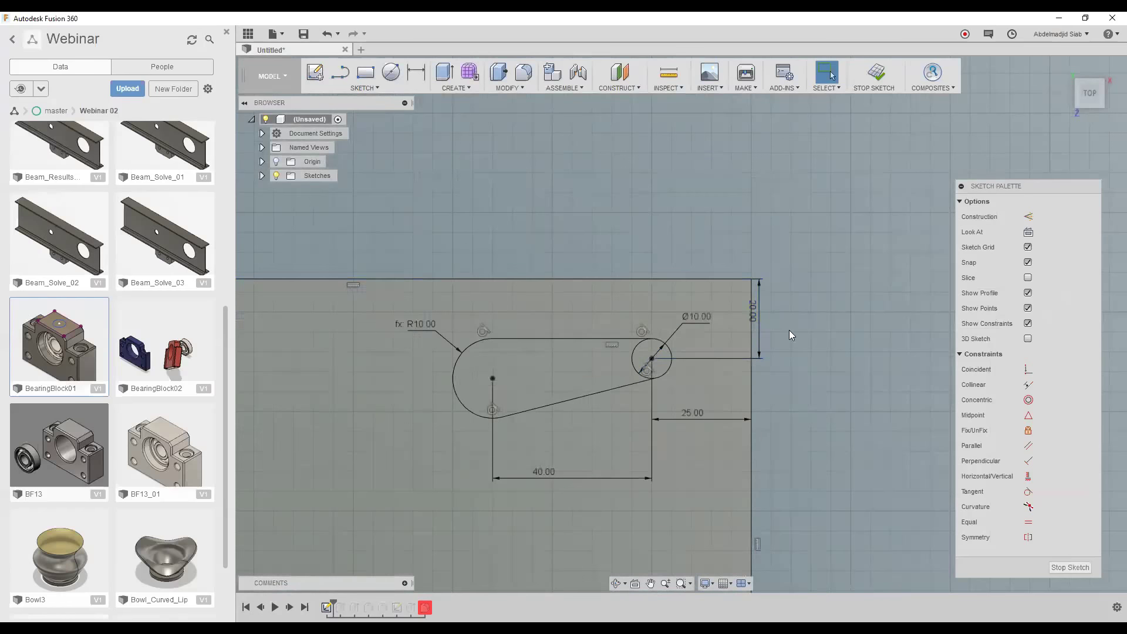
scroll(779, 298, down, 3)
scroll(778, 299, down, 2)
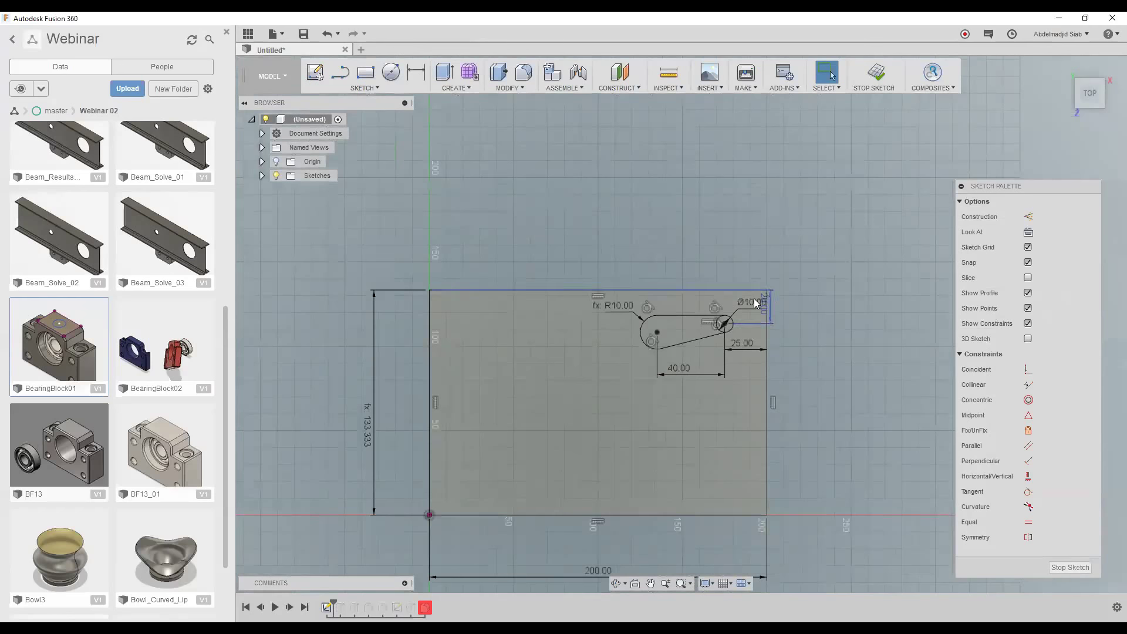
scroll(772, 299, up, 1)
scroll(769, 303, up, 1)
scroll(768, 305, up, 1)
click(765, 307)
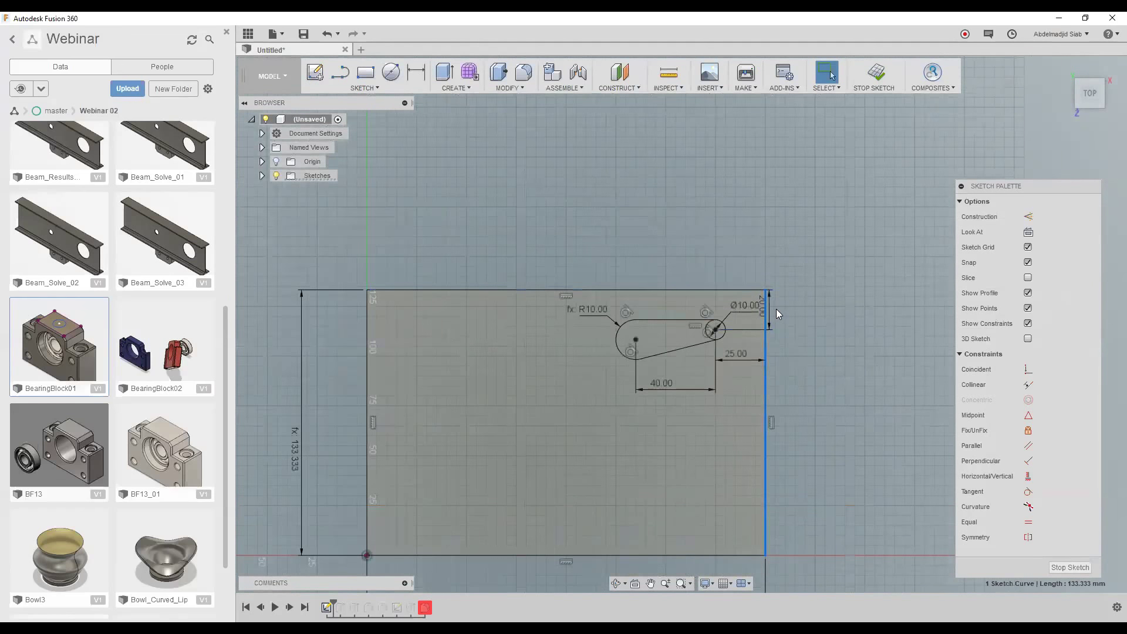
click(780, 308)
scroll(781, 308, down, 3)
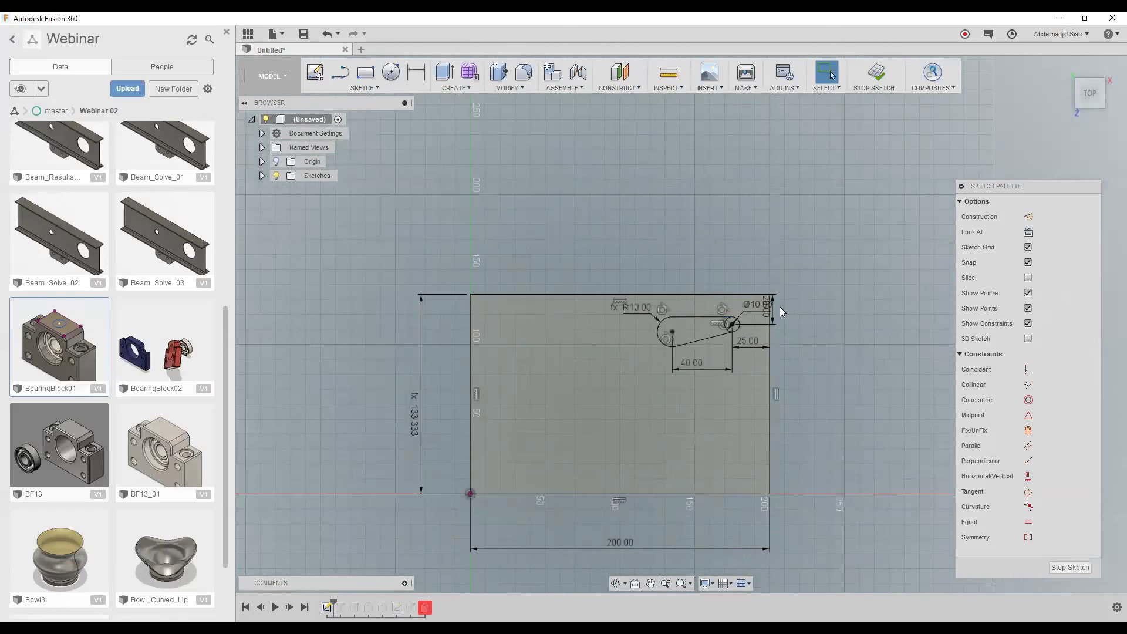
scroll(769, 308, up, 3)
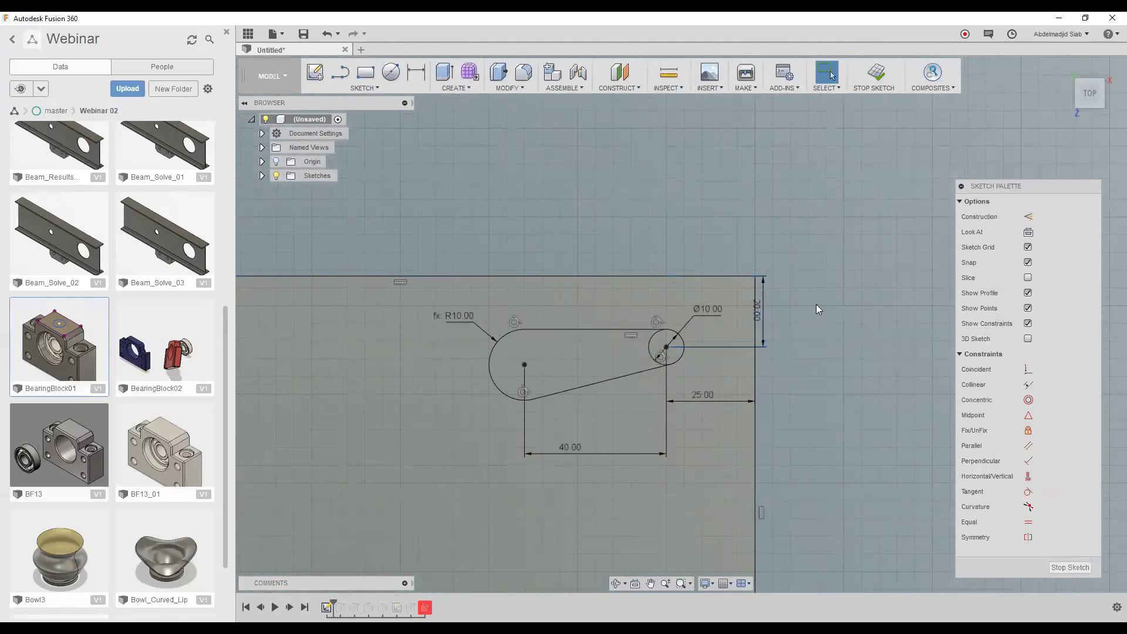
scroll(812, 306, down, 3)
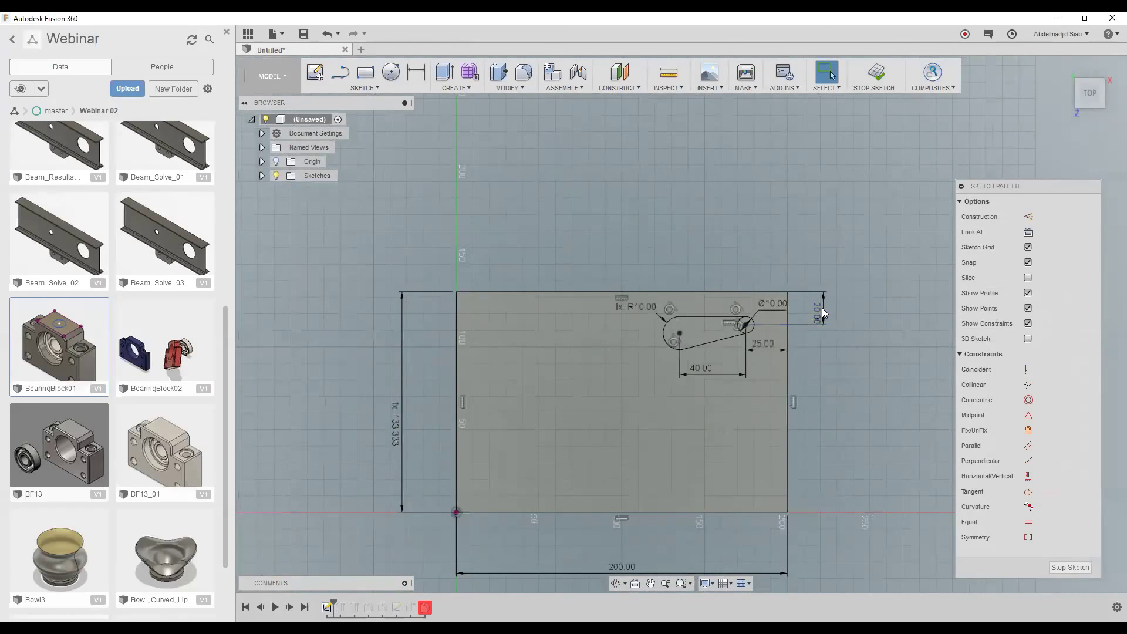
- Set the 20.00 offset dimension to d1/4, making it 33.333
drag(822, 308, 816, 305)
double_click(817, 306)
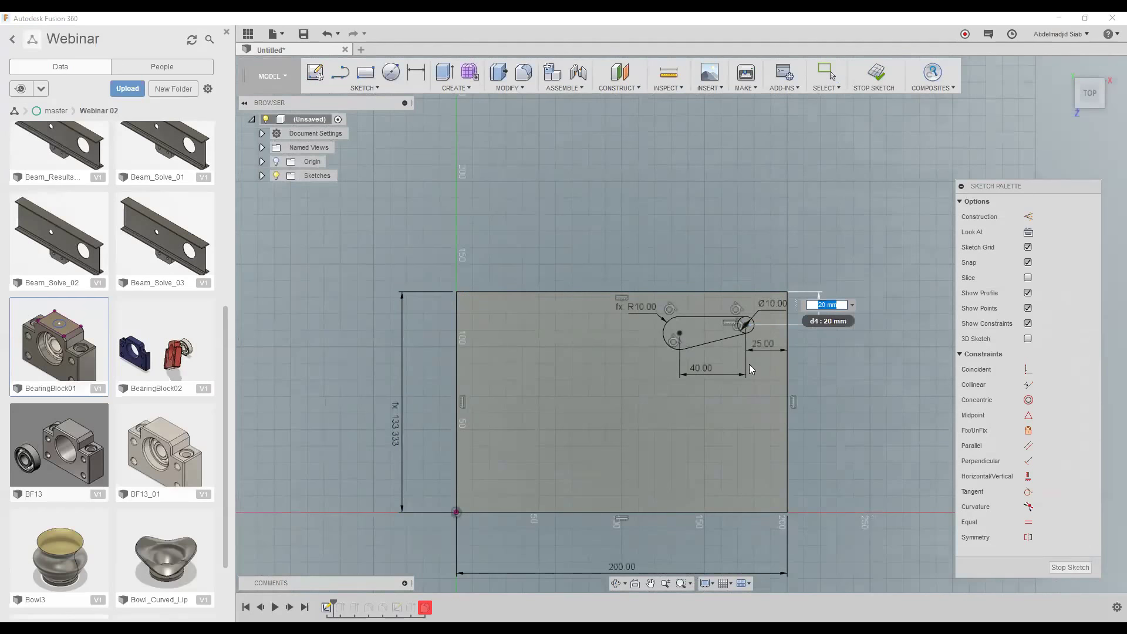
click(396, 428)
text(/4)
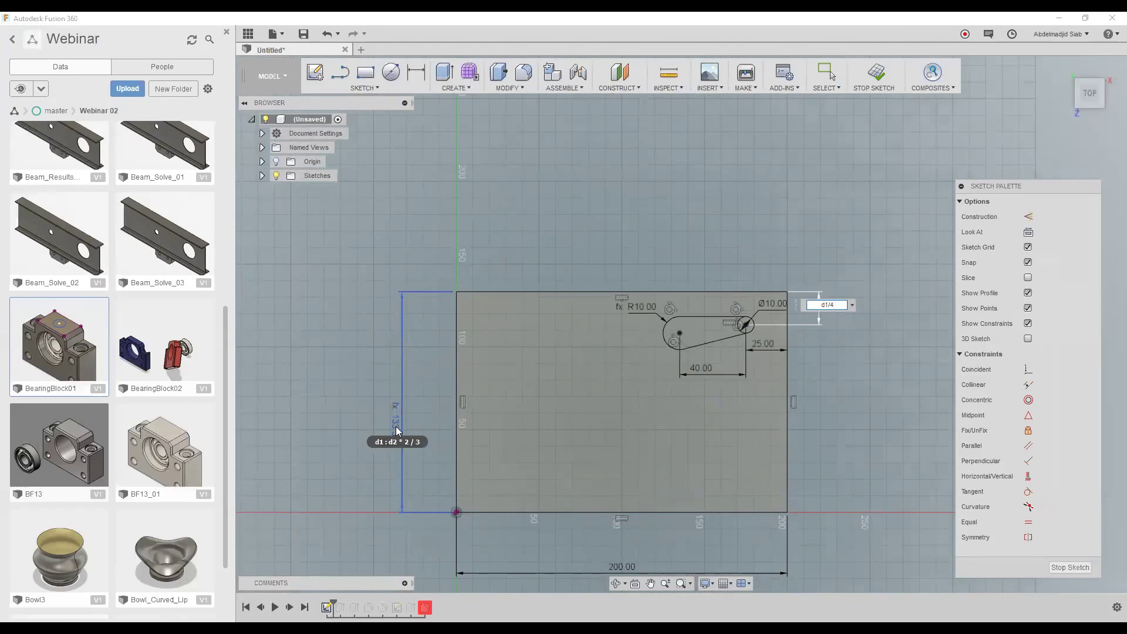
key(Return)
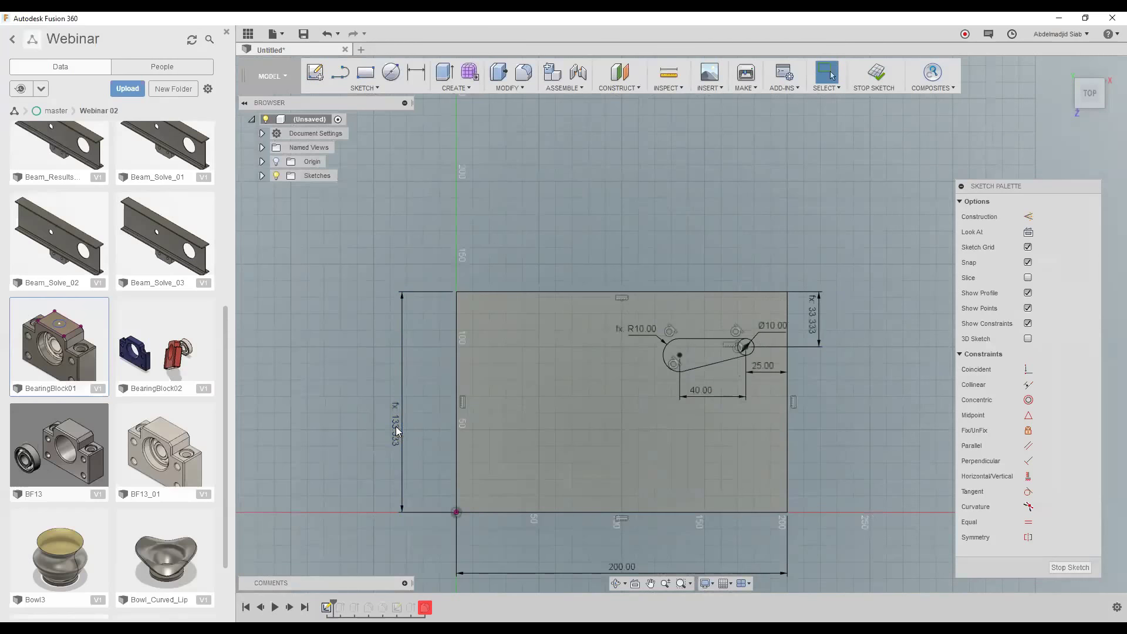
- Drive the 25.00 slot side offset by d4 and finish the sketch
click(765, 369)
click(765, 368)
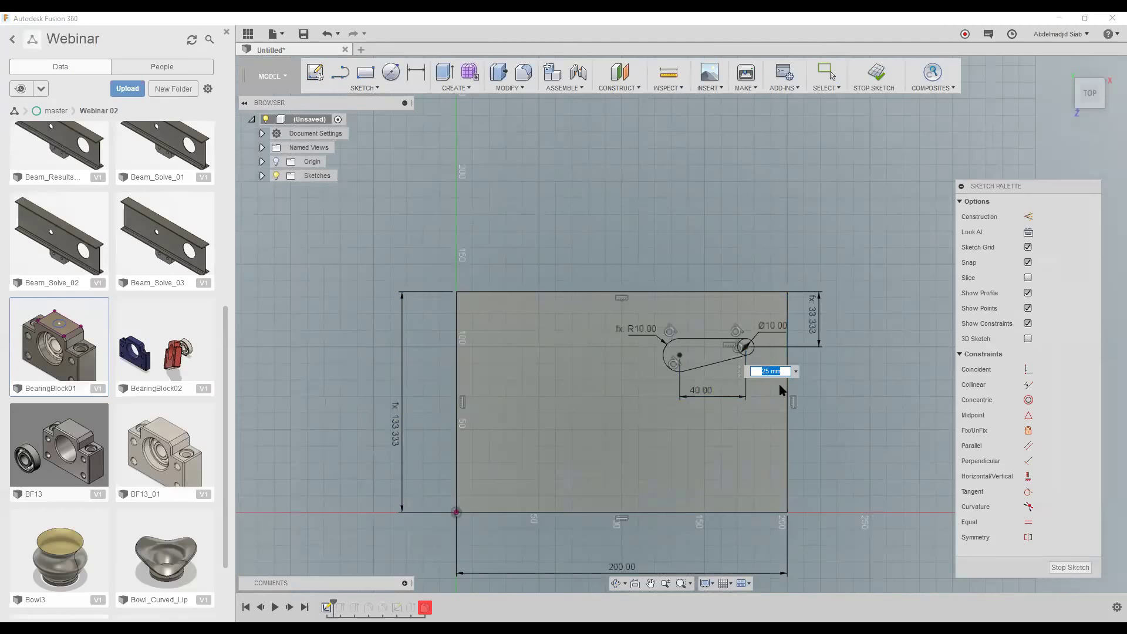
click(814, 324)
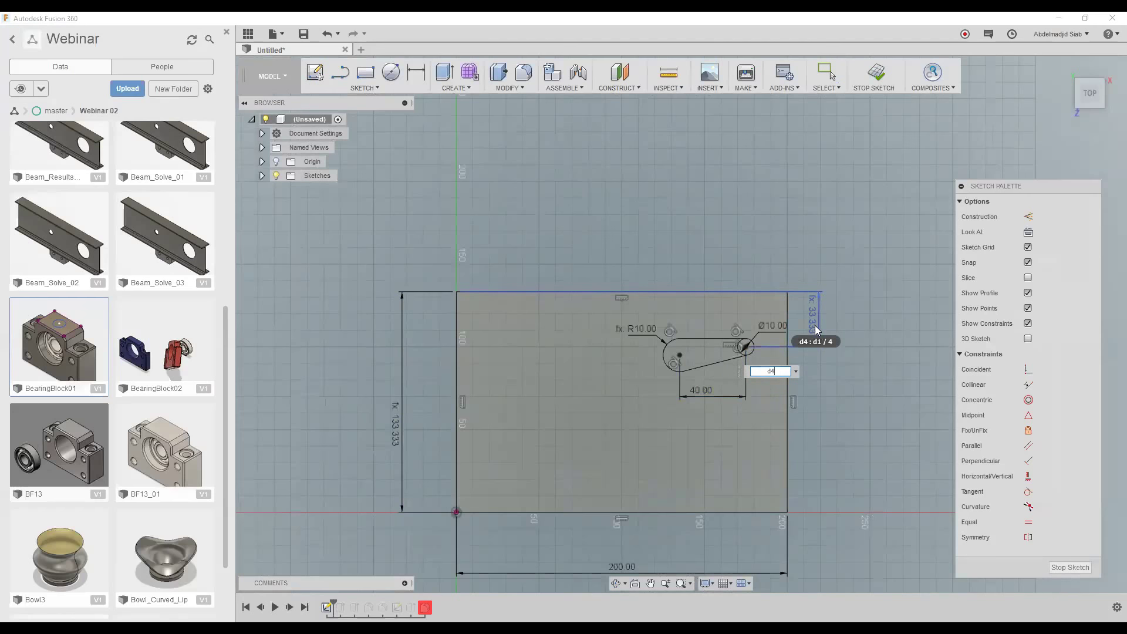
key(Return)
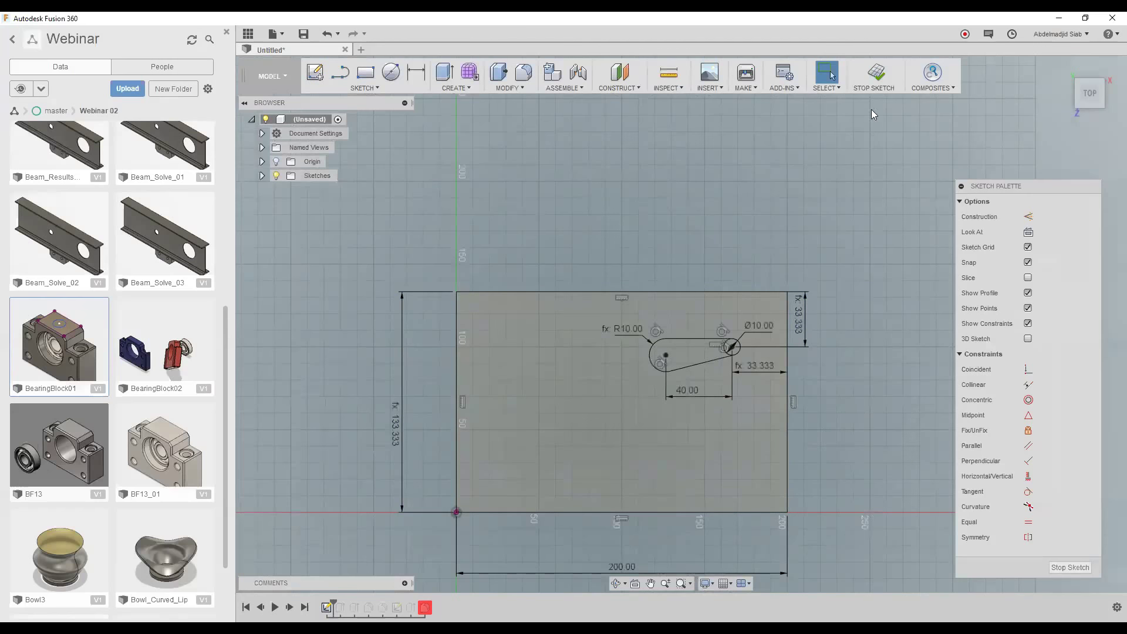
click(876, 73)
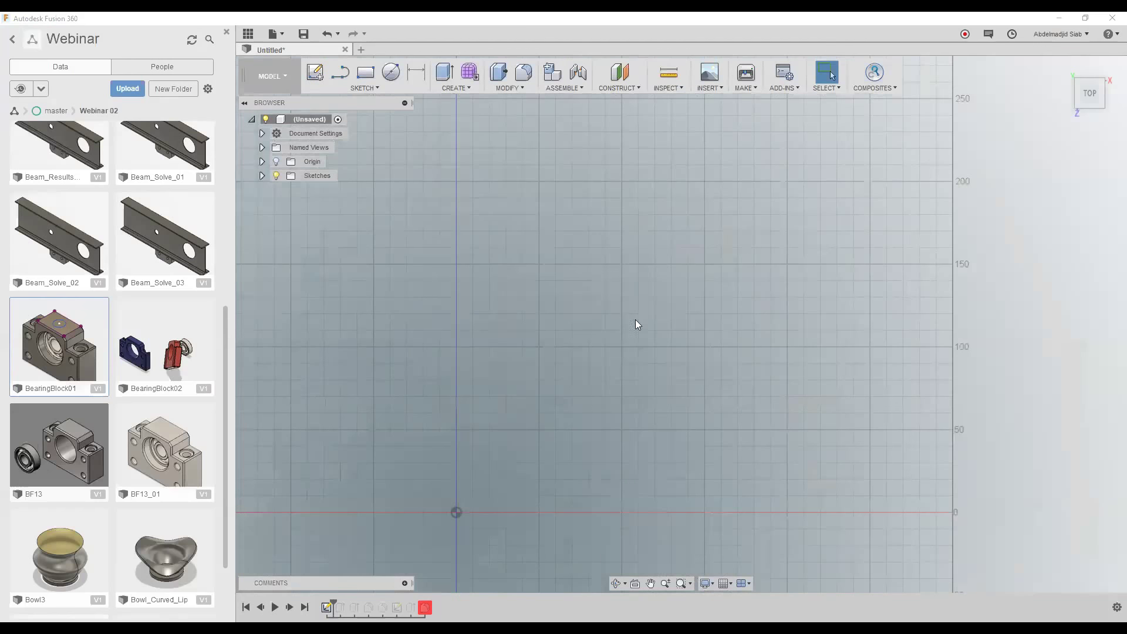
- Replay Extrude1 to rebuild the block and orbit it into a 3D view
drag(334, 604, 347, 605)
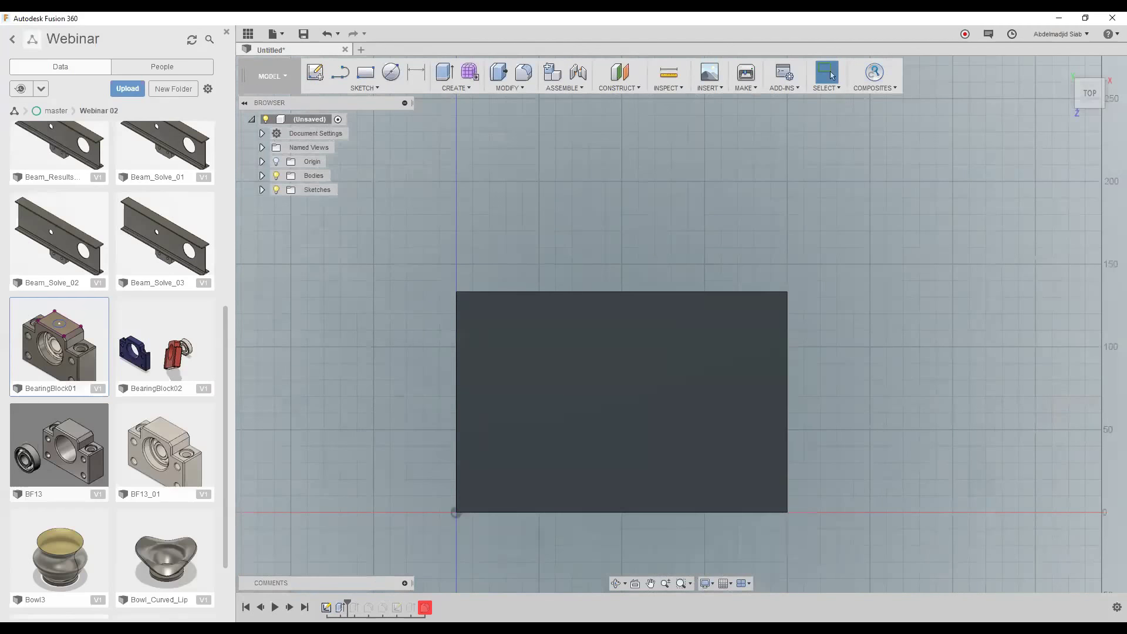
click(616, 583)
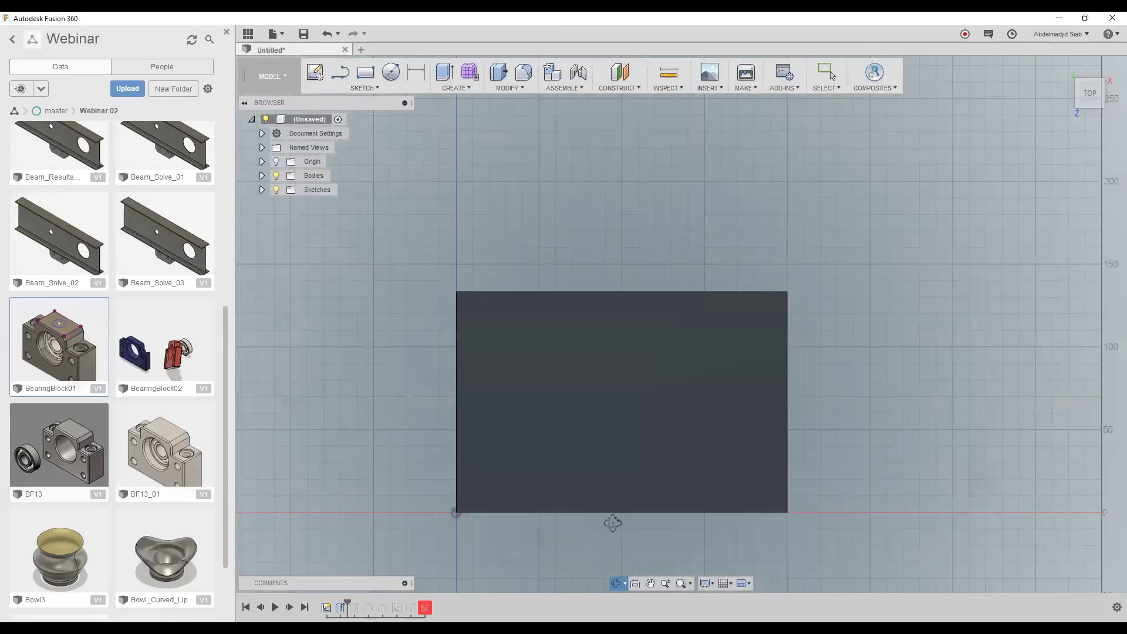
drag(611, 522, 611, 470)
drag(561, 509, 563, 446)
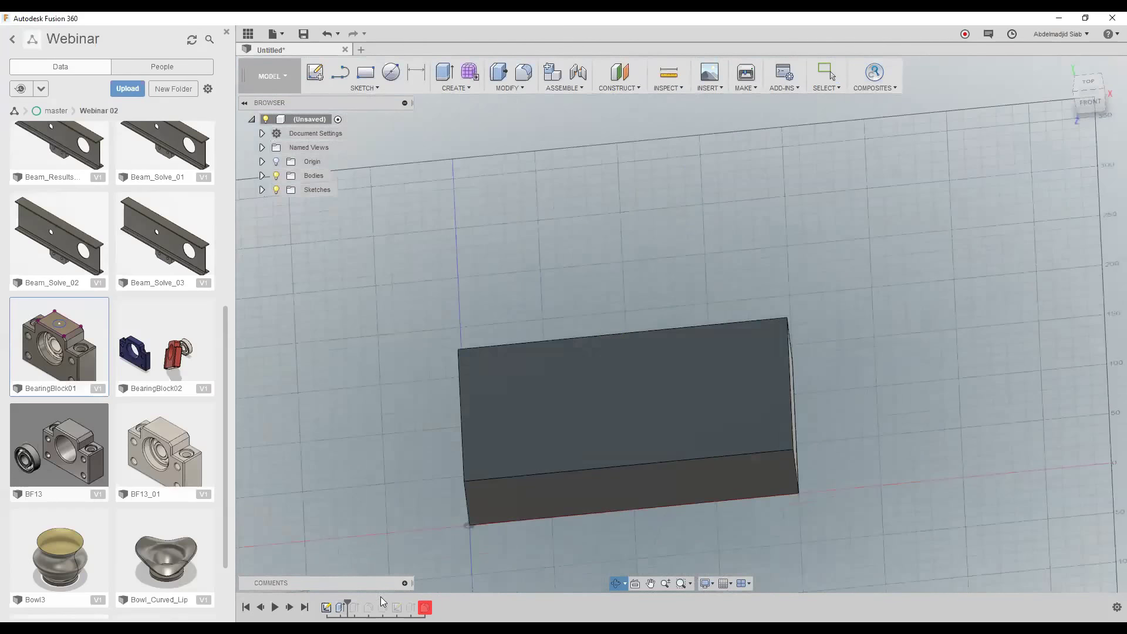
key(Escape)
- Replay the slot cut and Fillet1, inspecting the rounded vertical corners
drag(345, 603, 360, 607)
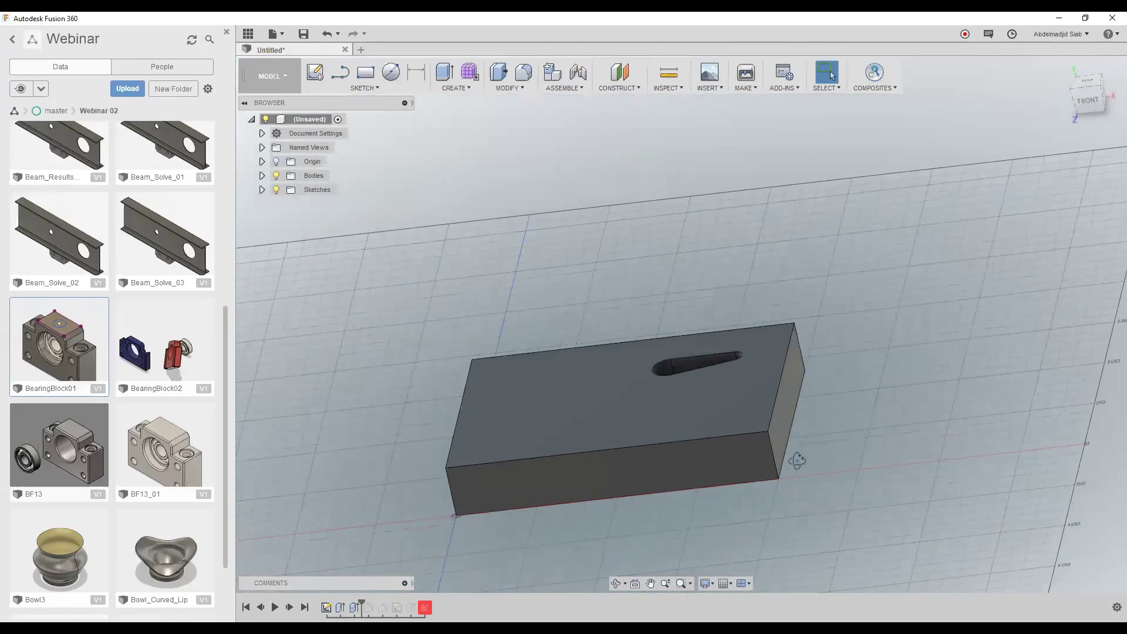
shift+middle_drag(804, 405, 407, 593)
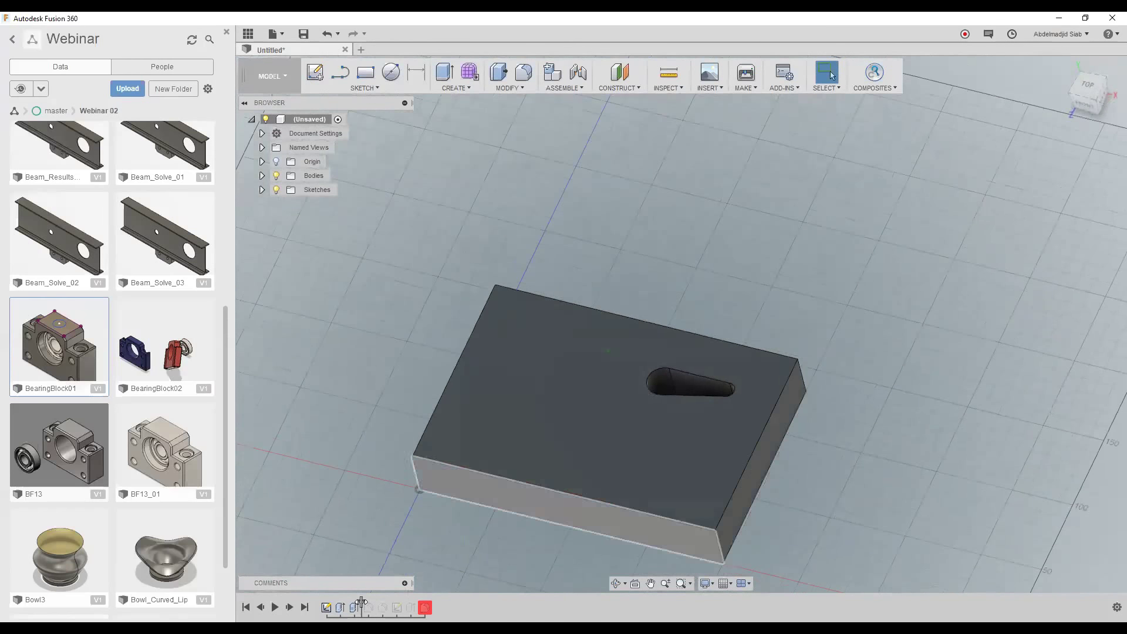
drag(362, 605, 368, 610)
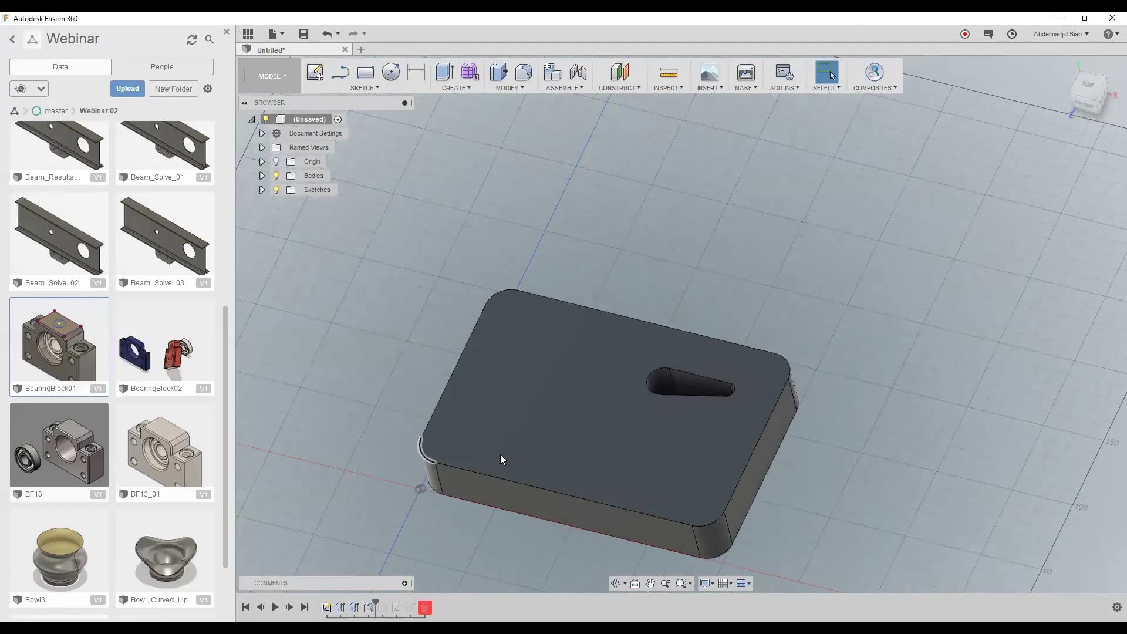
mouse_move(511, 454)
shift+middle_down()
mouse_move(534, 411)
mouse_move(431, 449)
mouse_move(405, 517)
shift+middle_up()
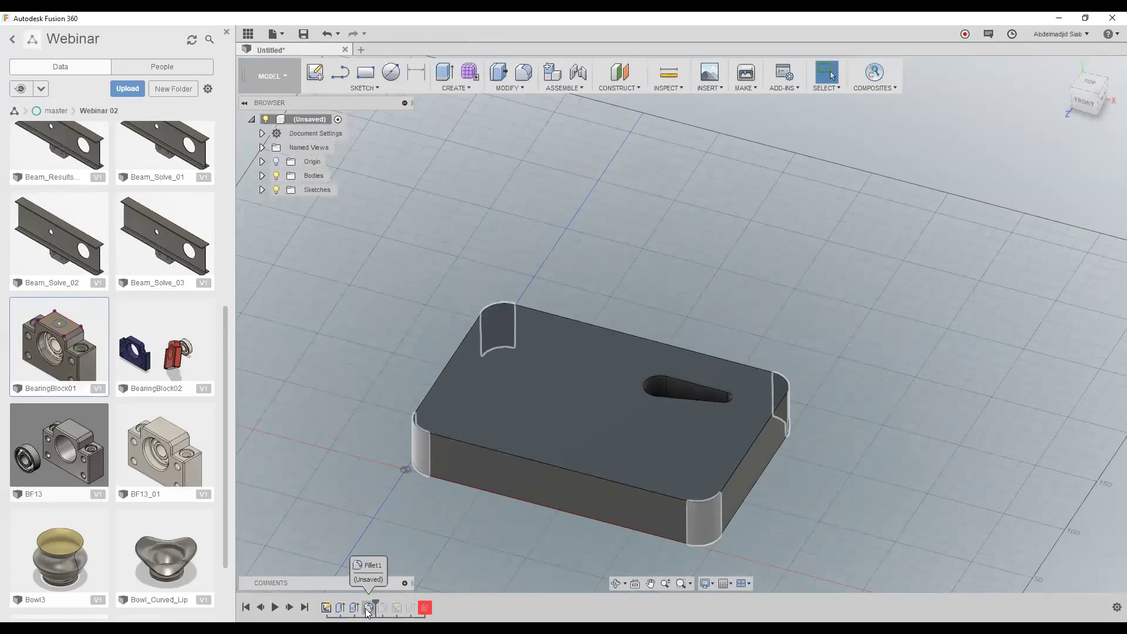
- Set the Fillet1 Radius expression to d8/2 in the parameters table
click(506, 88)
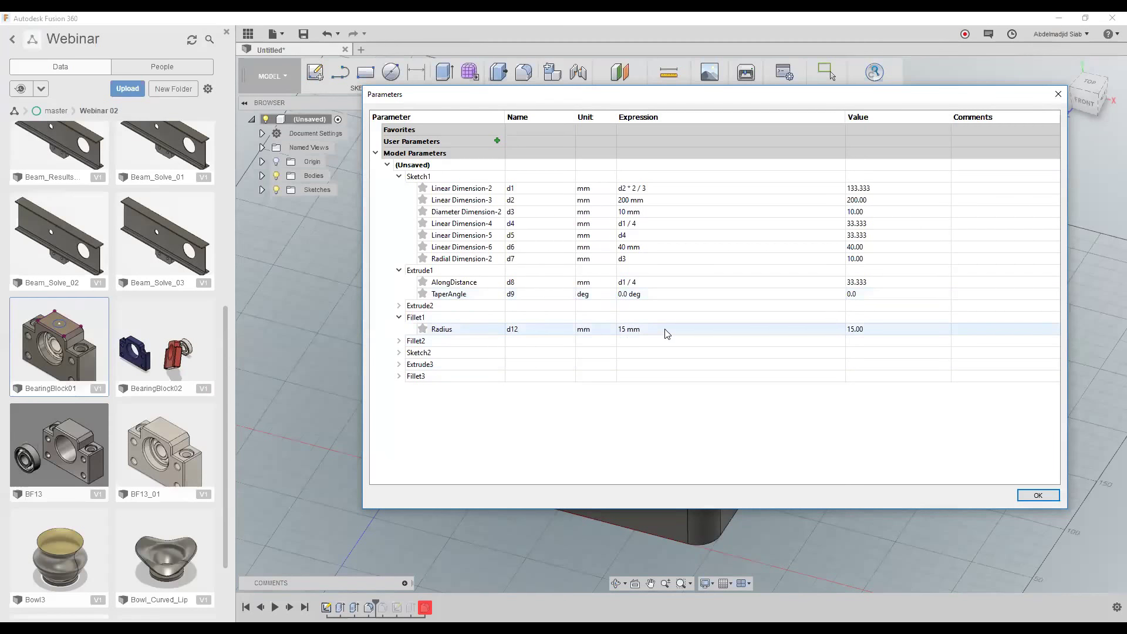
click(670, 329)
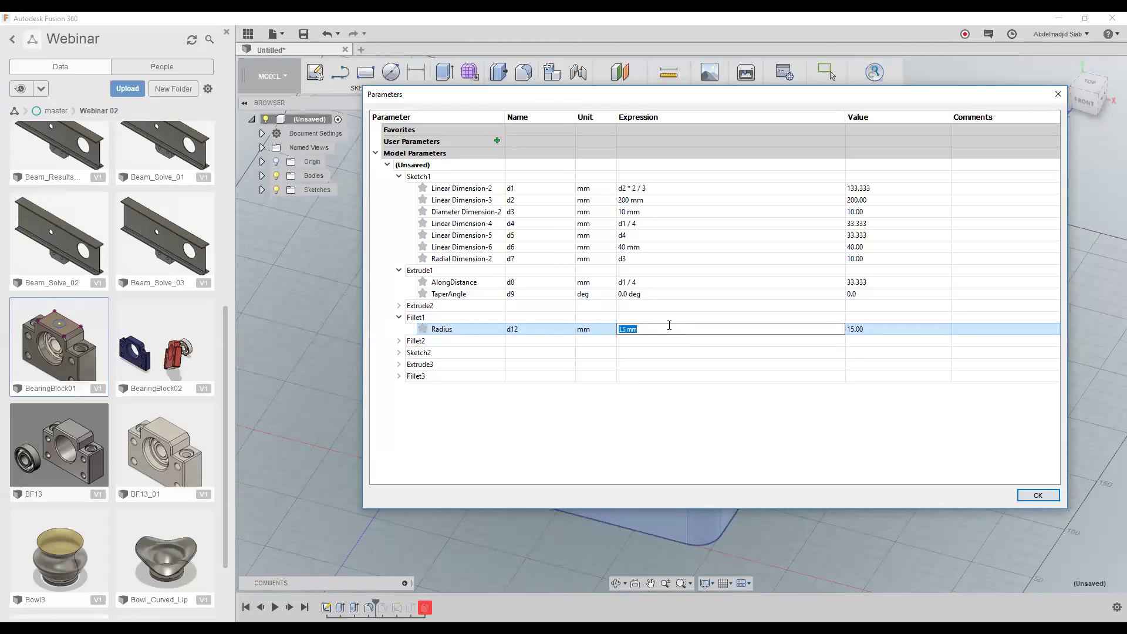
text(d8/2)
click(1038, 497)
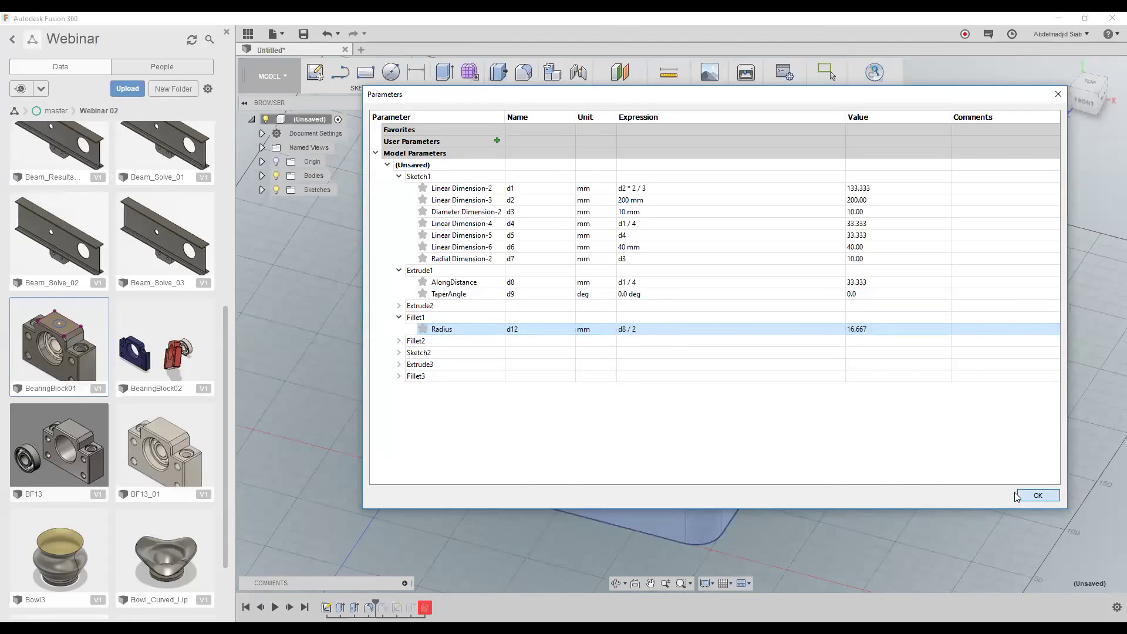
- Open Fillet1 from the timeline to verify its d8/2 radius, then close it
click(369, 608)
double_click(369, 609)
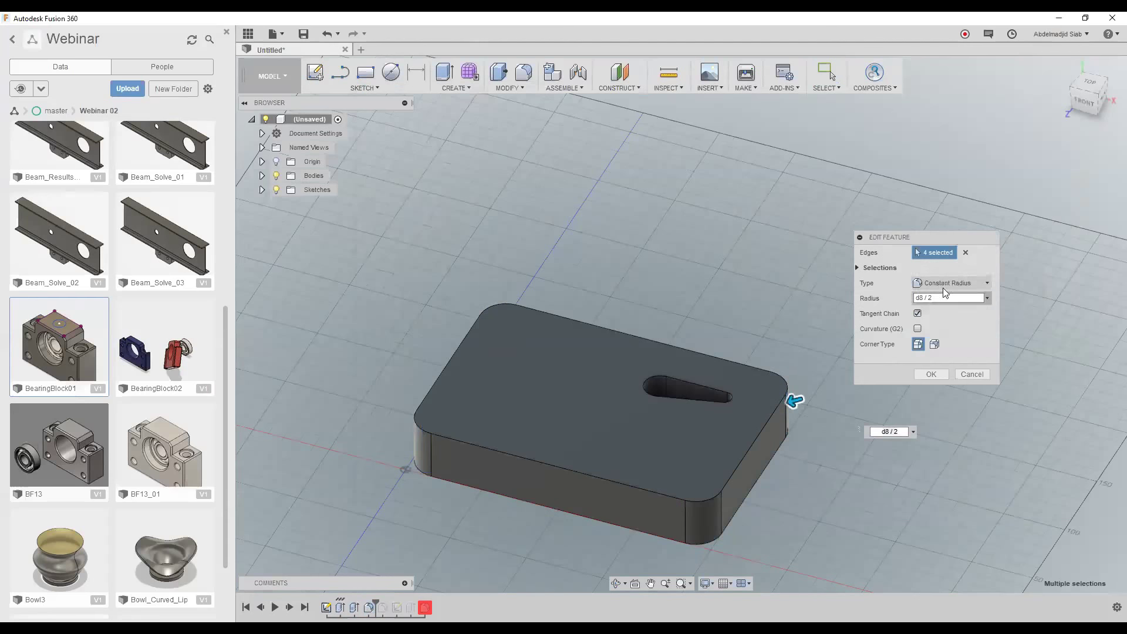
click(973, 375)
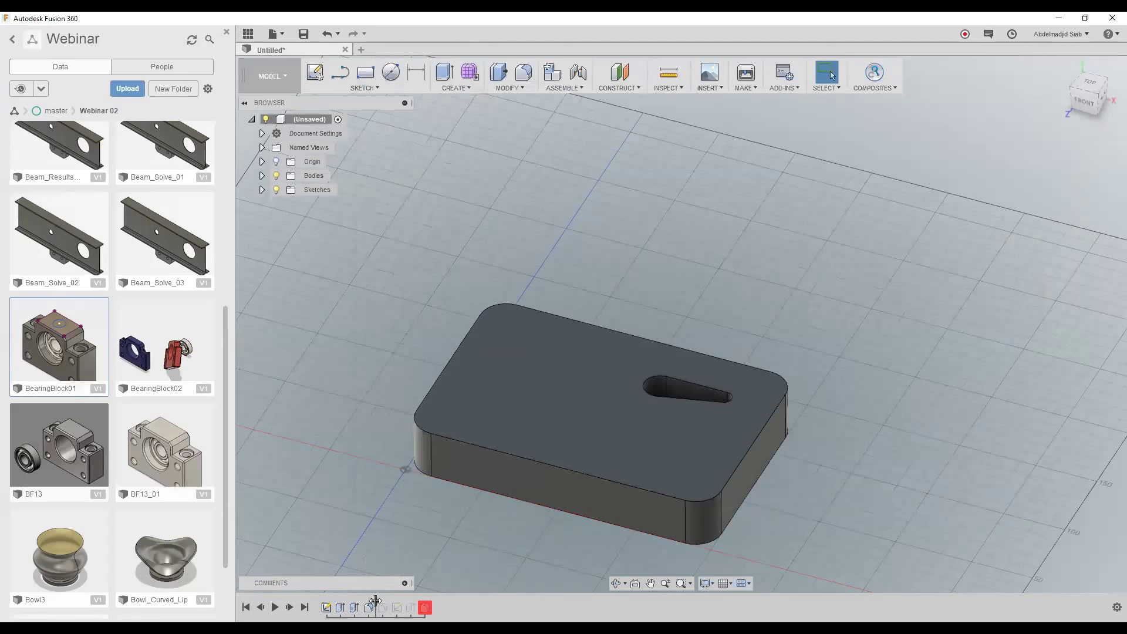
- Replay the history up to Extrude3 and reopen Sketch2 for editing
drag(376, 602, 405, 602)
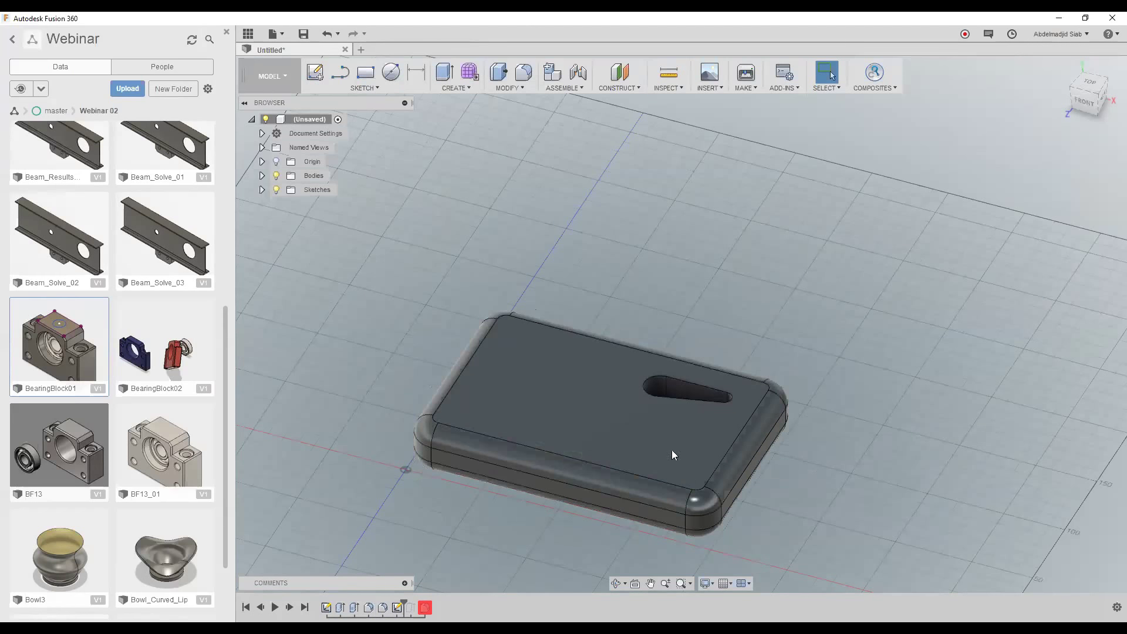
scroll(667, 405, up, 3)
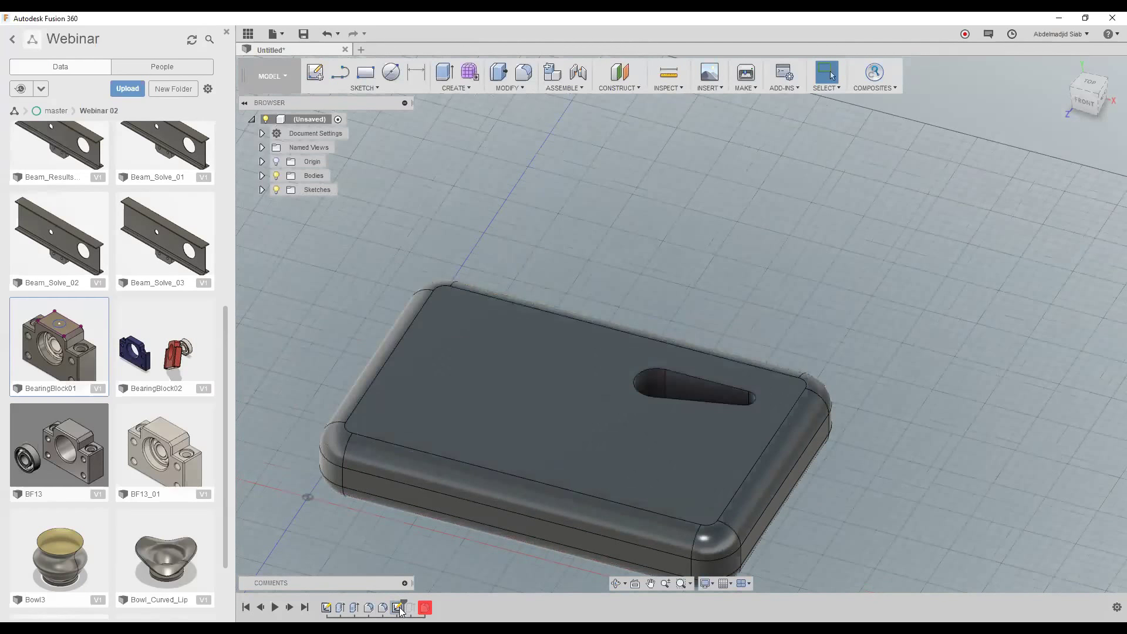
right_click(400, 609)
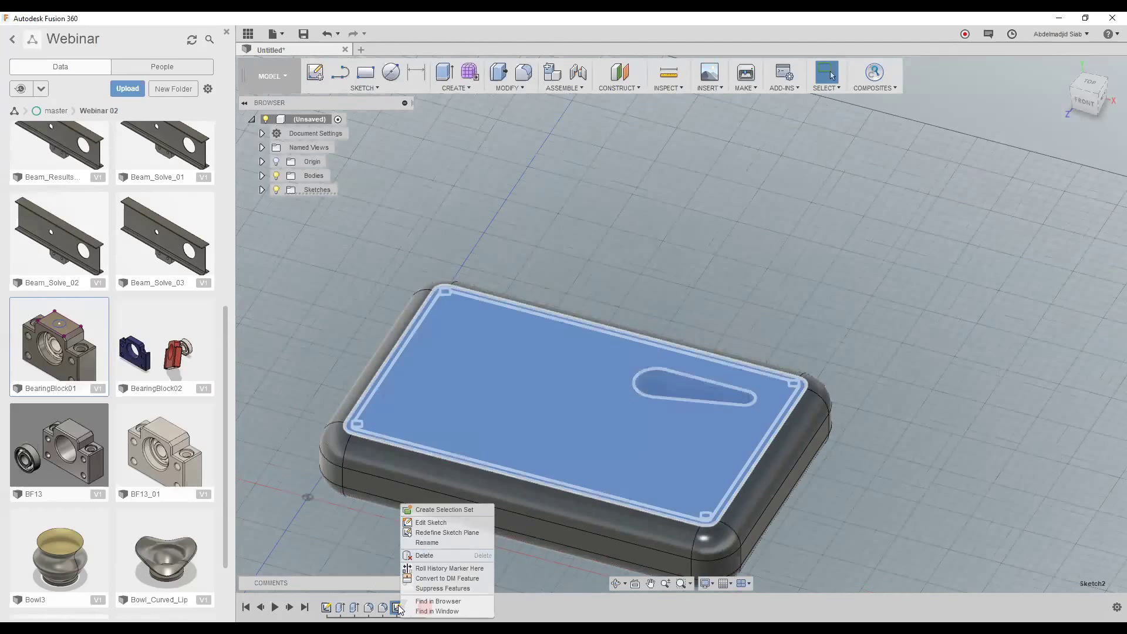
click(430, 522)
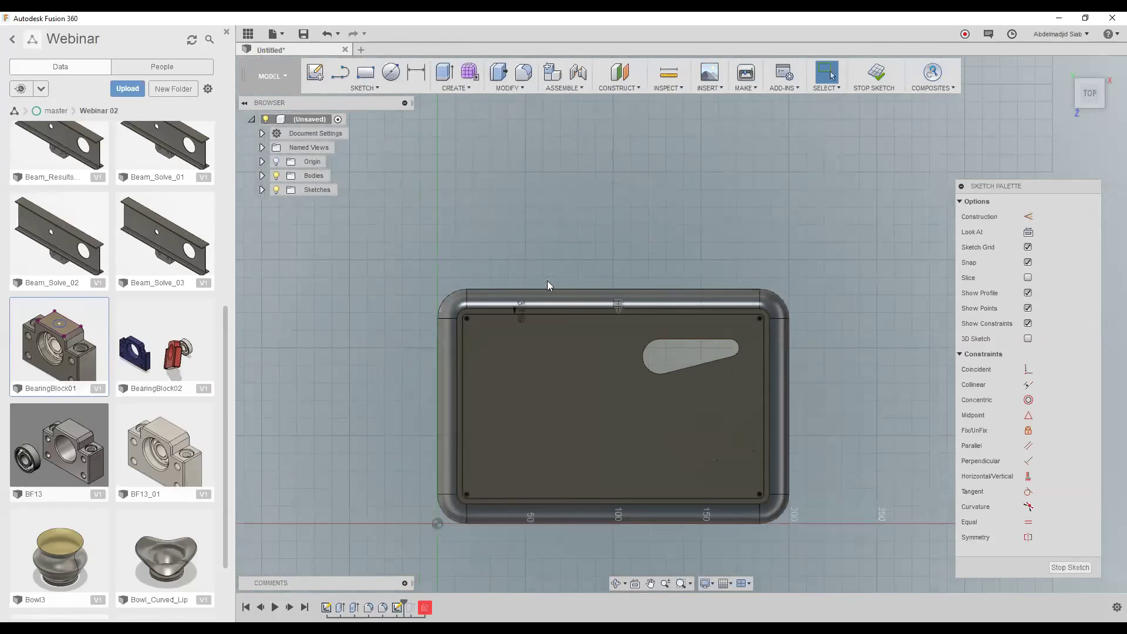
- Add the d14 offset dimension (3.158641 mm) on the plate corner's top edge
scroll(539, 315, up, 3)
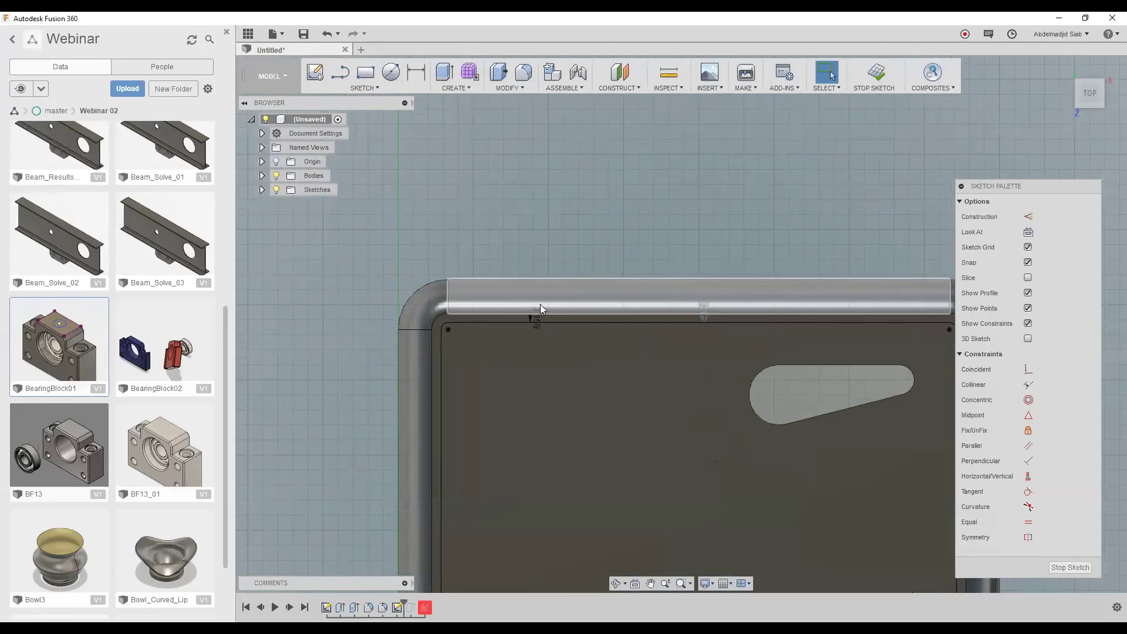
scroll(540, 306, up, 5)
scroll(541, 298, down, 2)
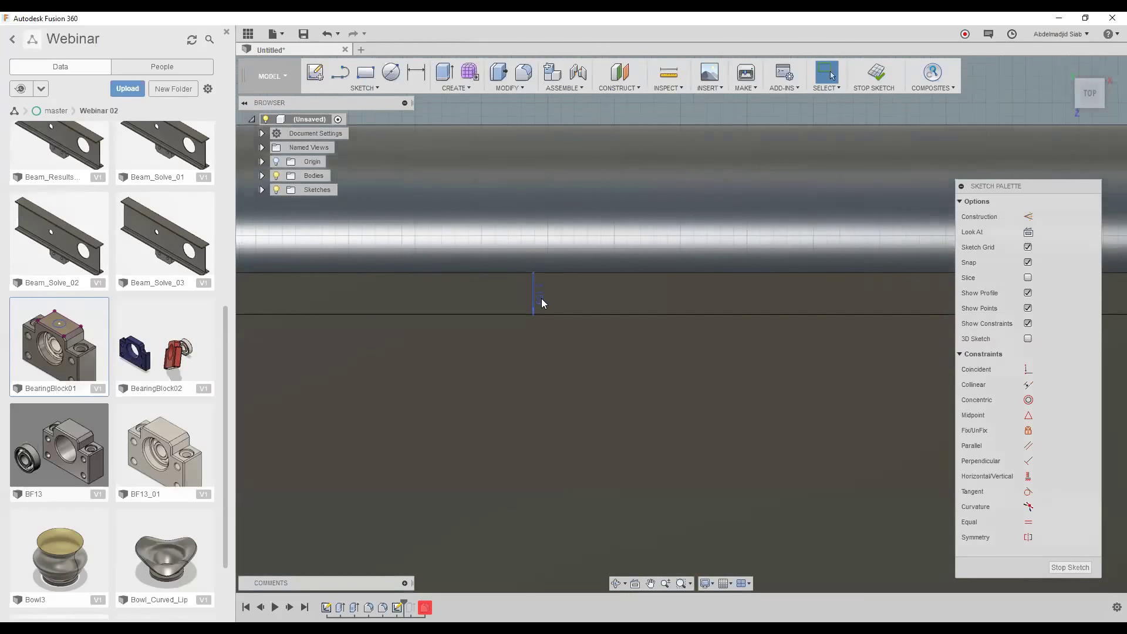
scroll(541, 304, down, 3)
scroll(541, 304, down, 2)
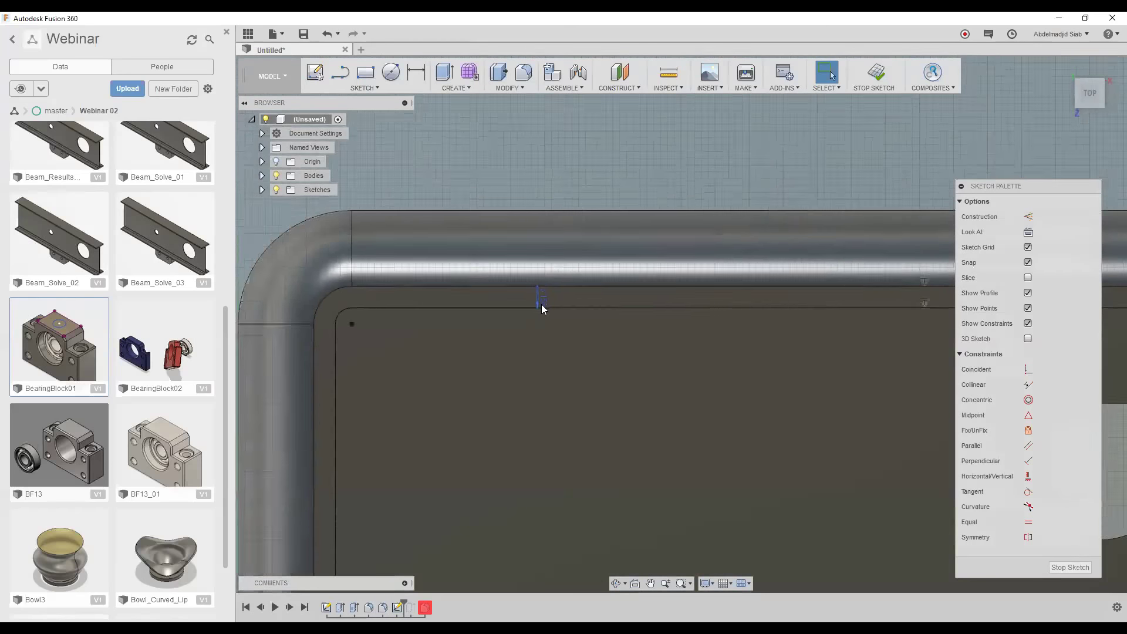
scroll(541, 304, down, 2)
scroll(541, 304, up, 1)
scroll(541, 307, down, 2)
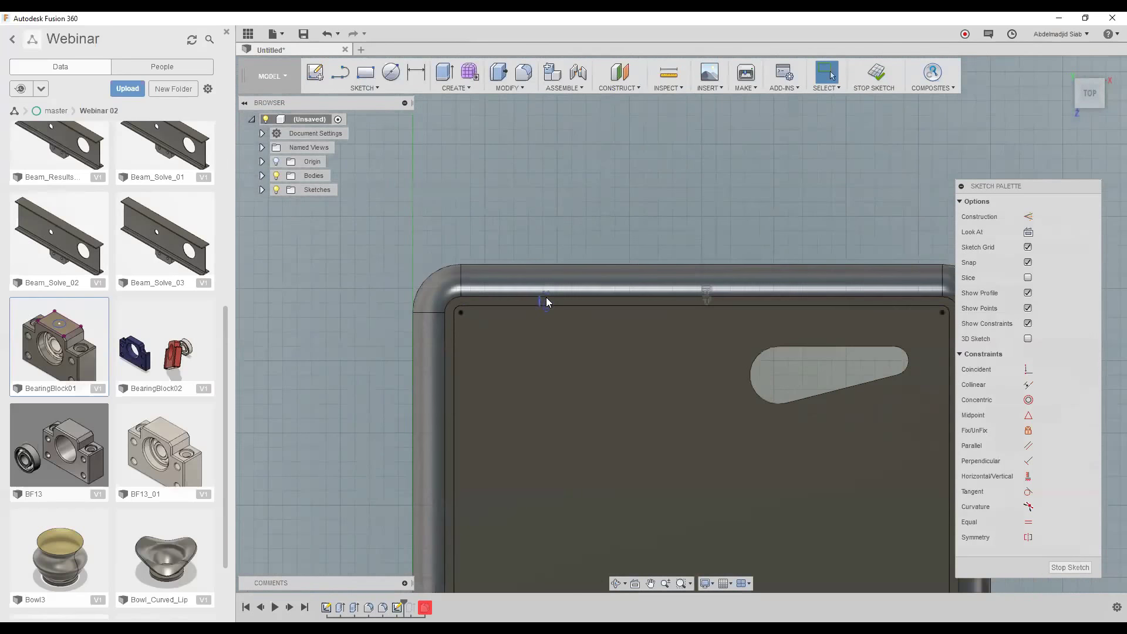
scroll(585, 281, down, 1)
scroll(580, 279, down, 1)
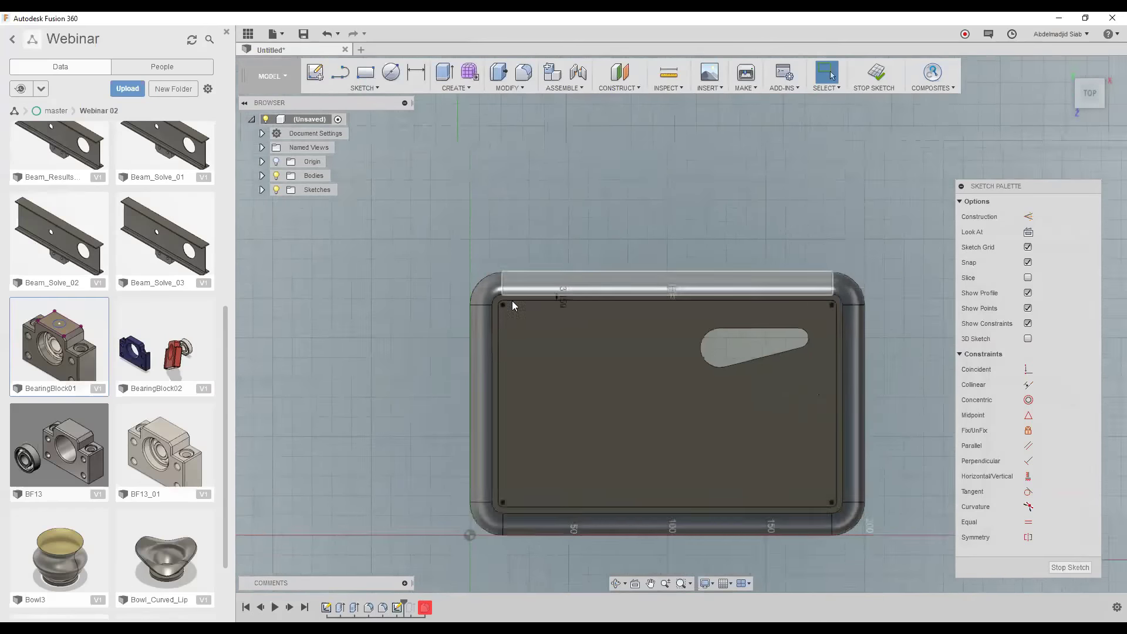
scroll(512, 300, up, 3)
scroll(411, 311, up, 2)
shift+middle_drag(526, 378, 596, 348)
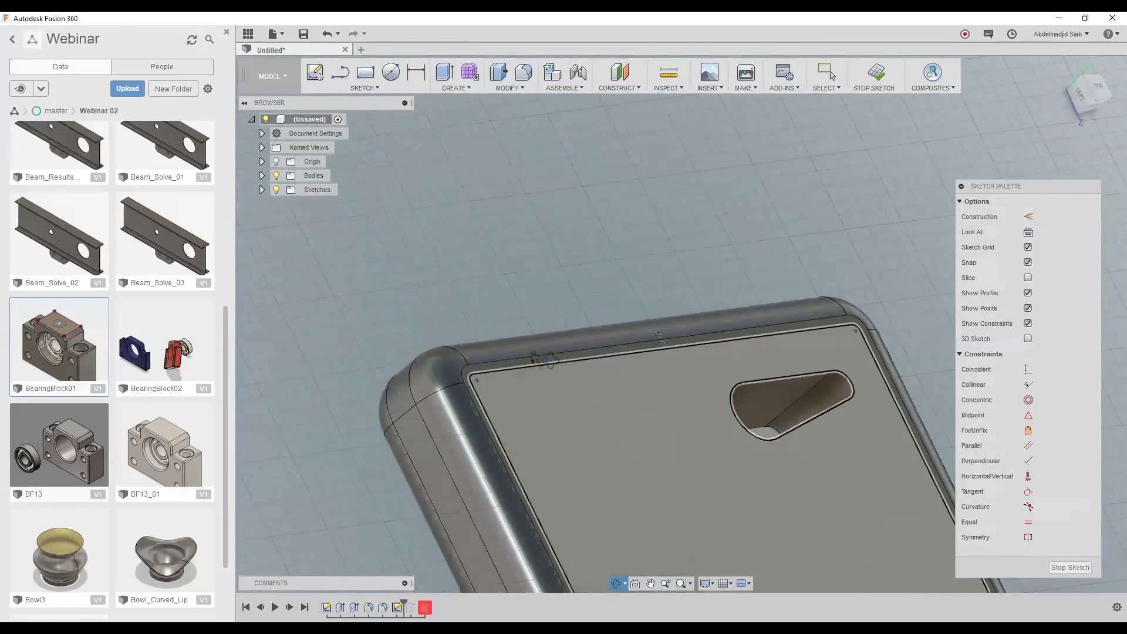
shift+middle_drag(595, 349, 533, 360)
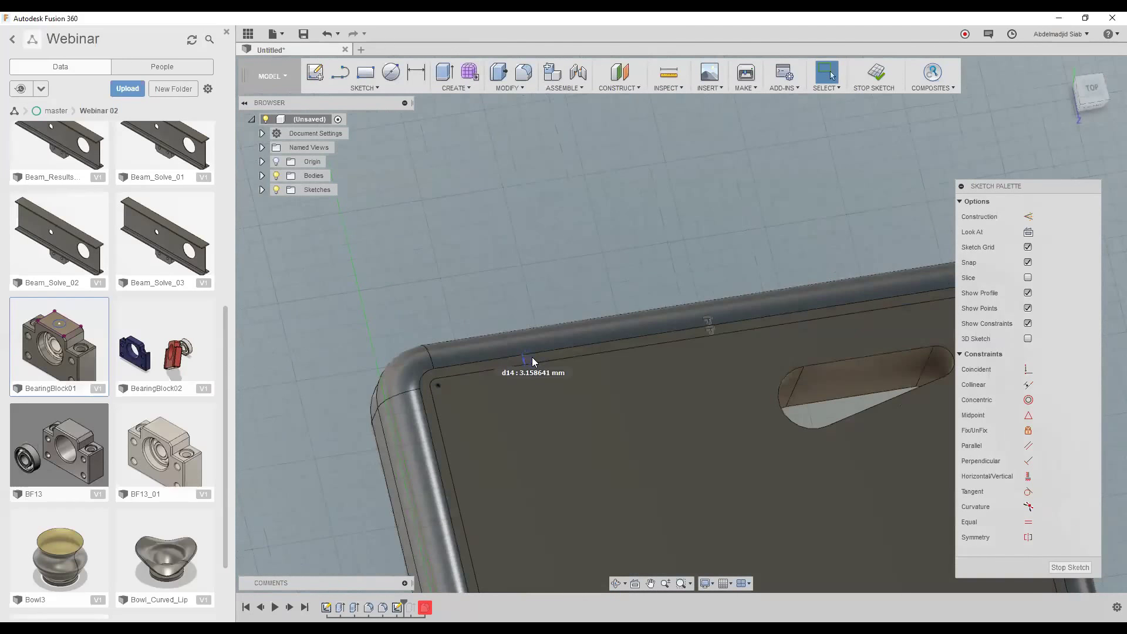
click(533, 359)
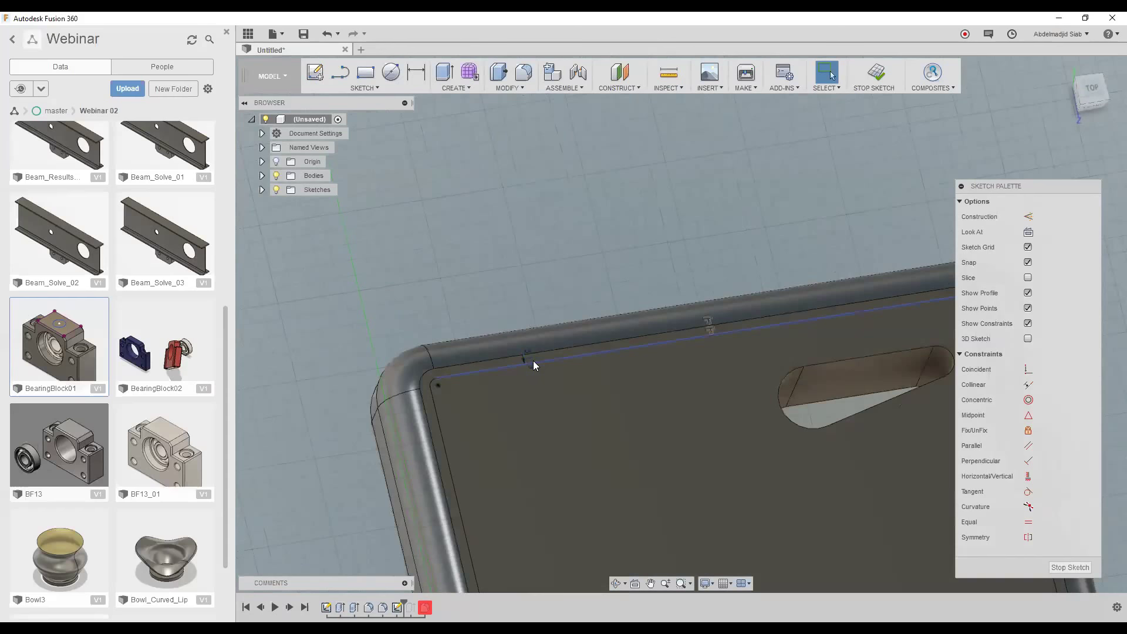
click(517, 89)
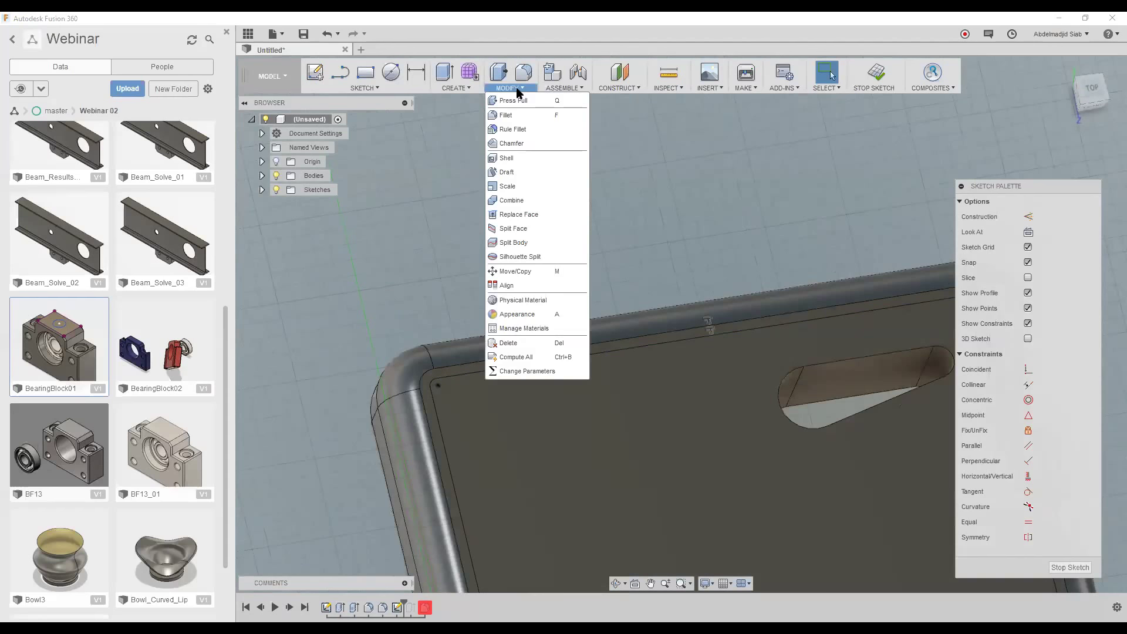
- Set Sketch2's d14 expression to d13, the Fillet2 radius, in the parameters table
click(541, 373)
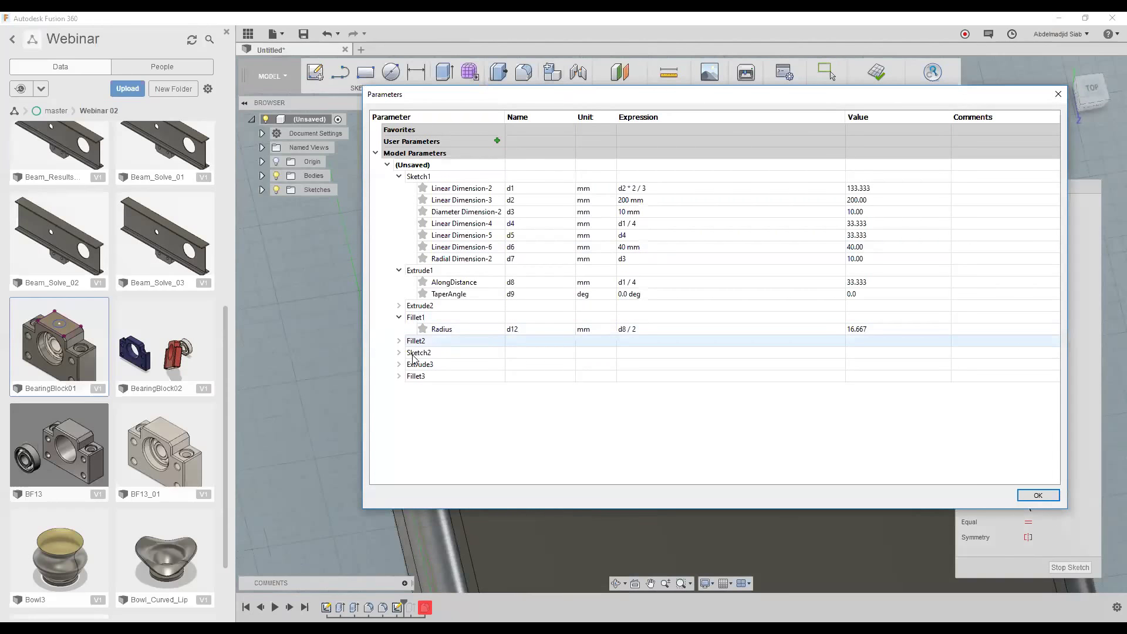
click(400, 340)
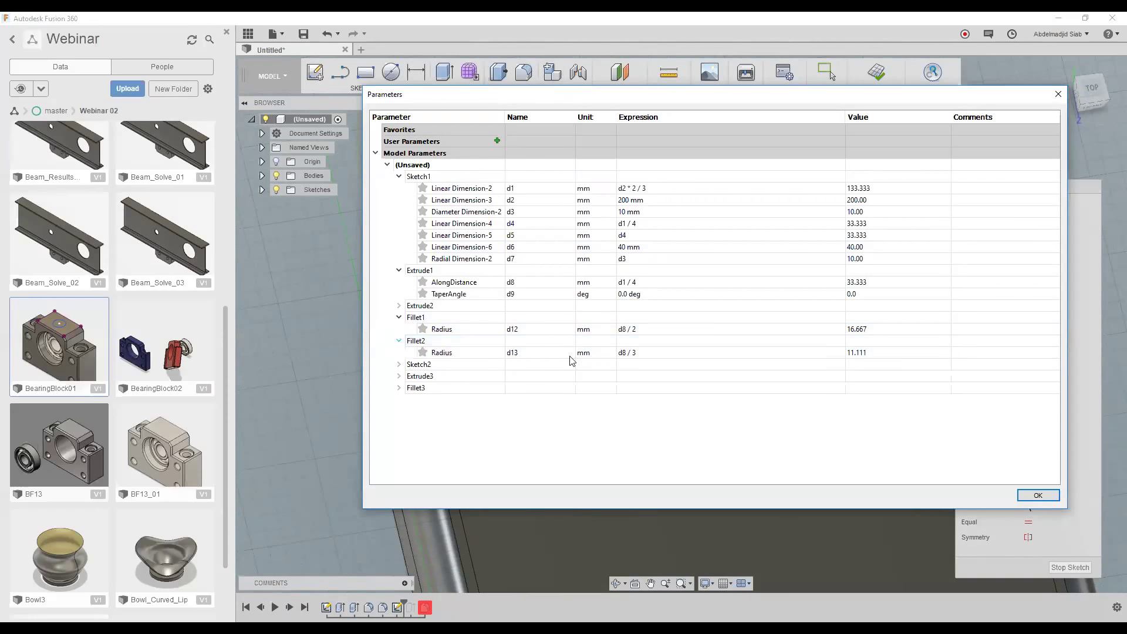
click(399, 364)
double_click(678, 377)
text(d13)
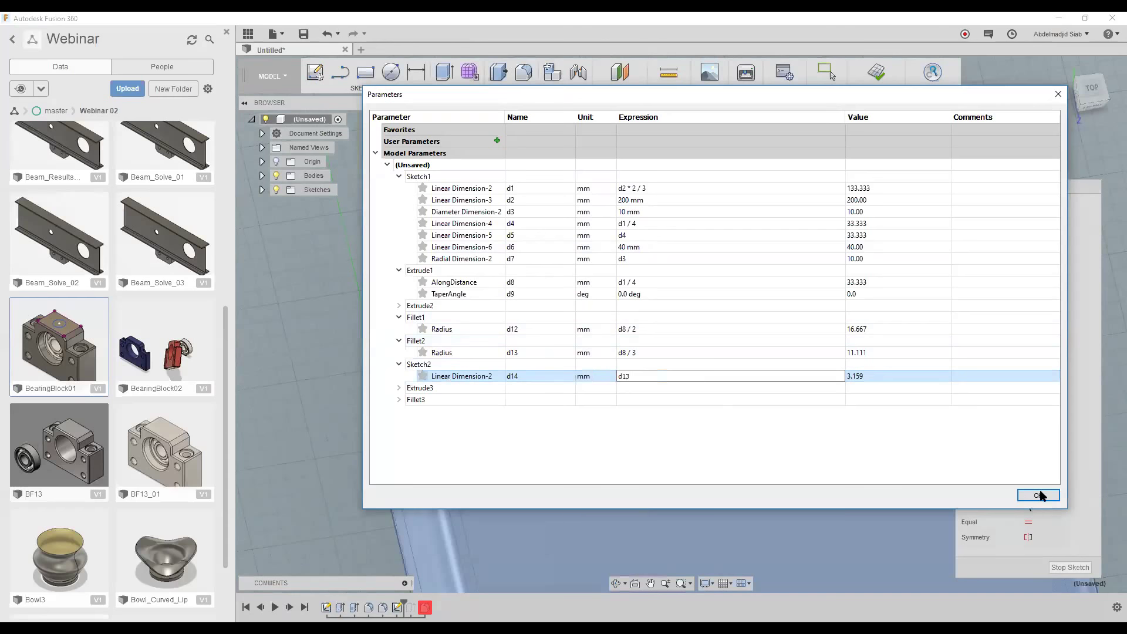
click(1038, 495)
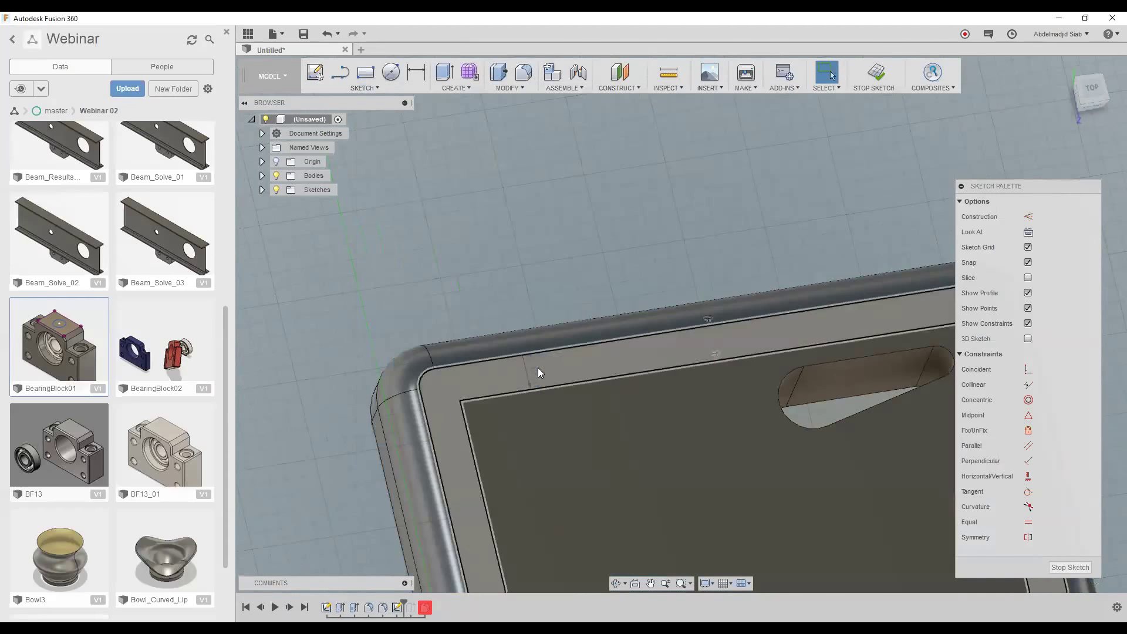
- Change the d14 offset dimension to d13/2 and inspect the rounded top corner
scroll(523, 297, down, 2)
scroll(523, 297, down, 2)
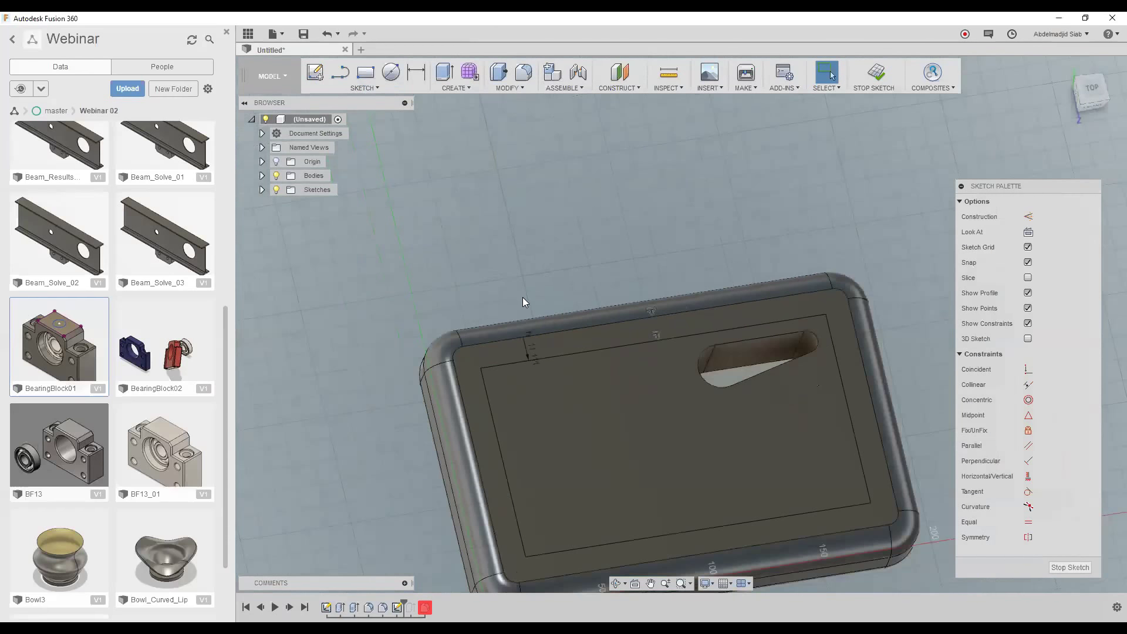
scroll(523, 297, down, 1)
shift+middle_drag(524, 289, 488, 290)
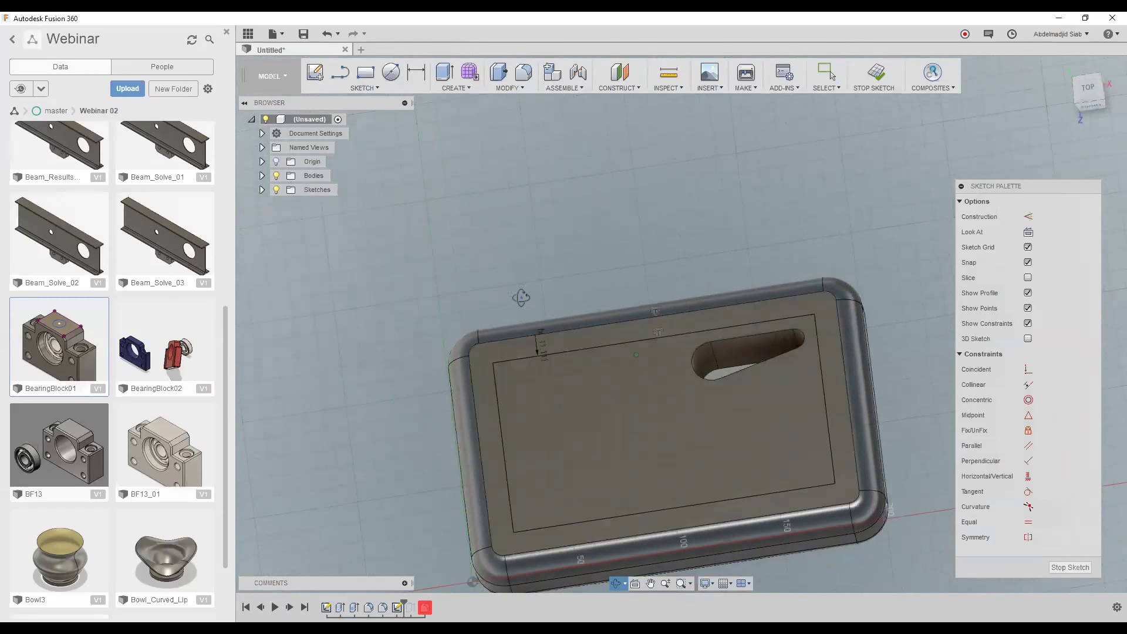
key(Escape)
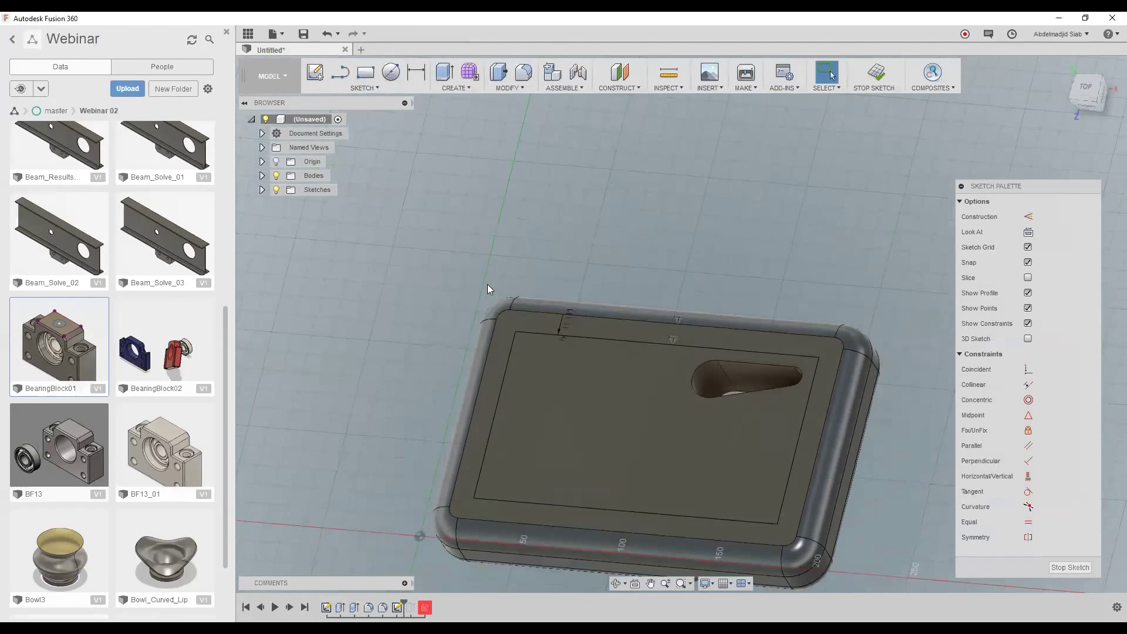
scroll(519, 259, up, 2)
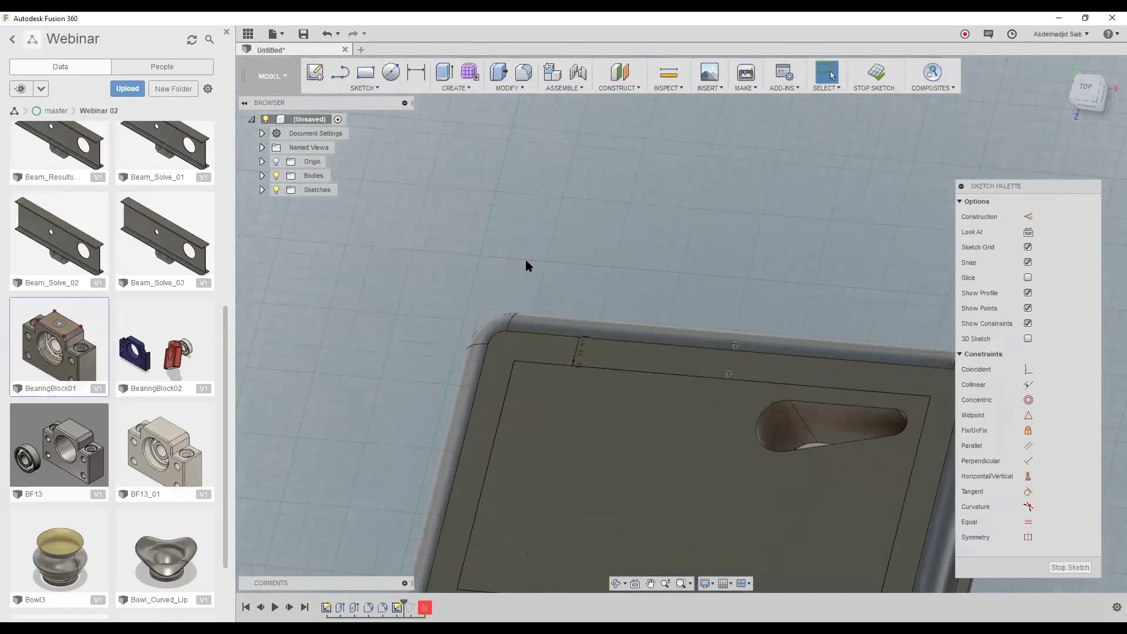
scroll(526, 262, up, 1)
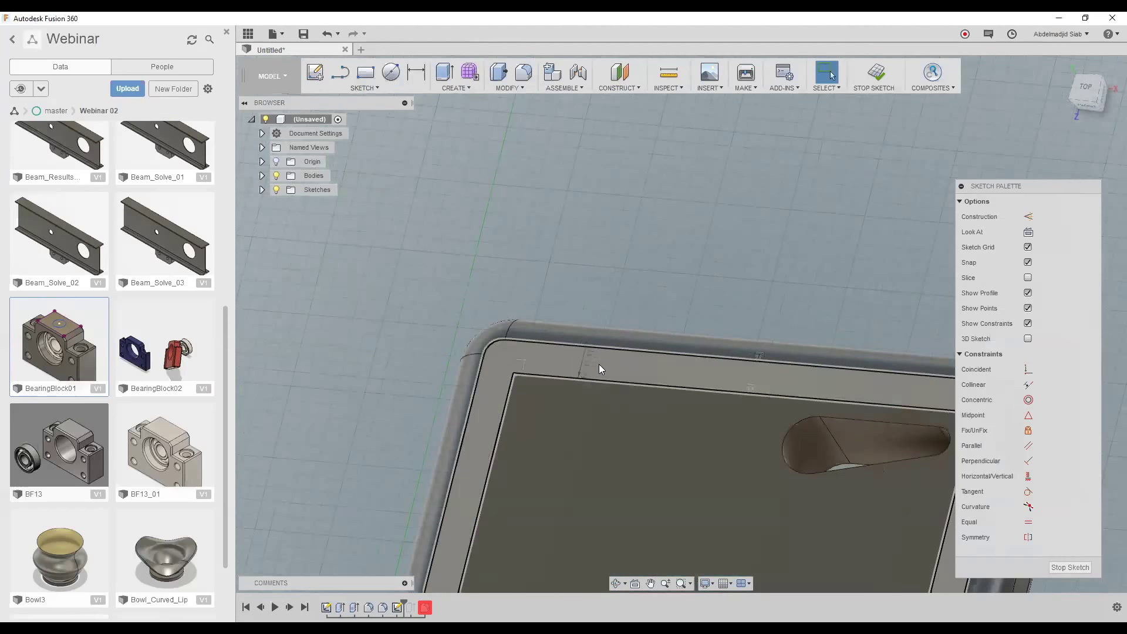
double_click(589, 366)
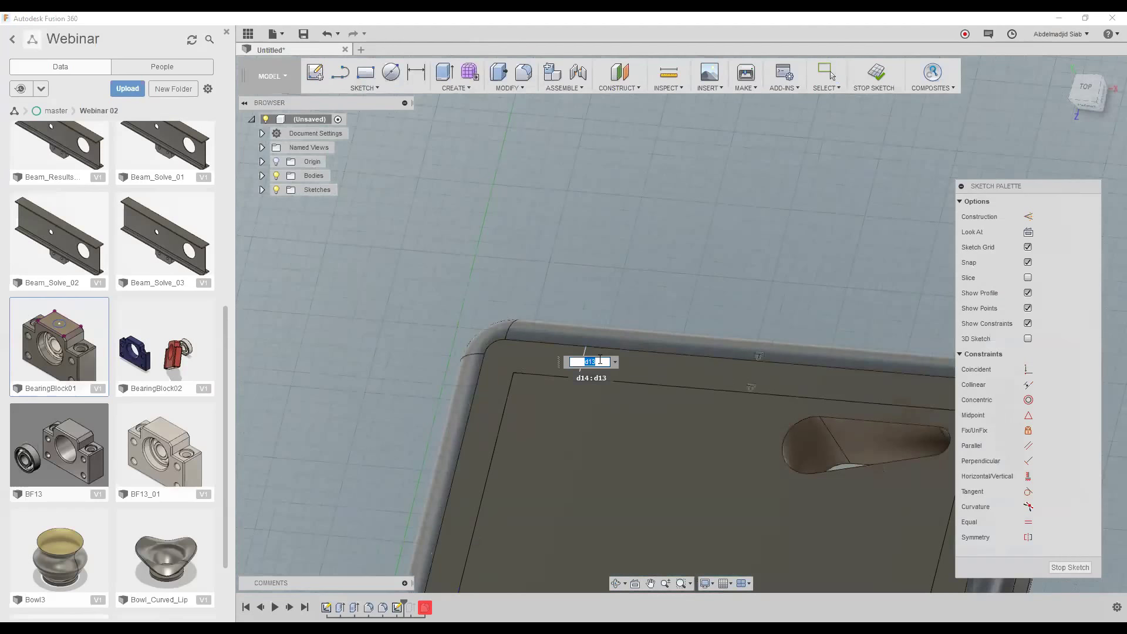
text(/2)
key(Return)
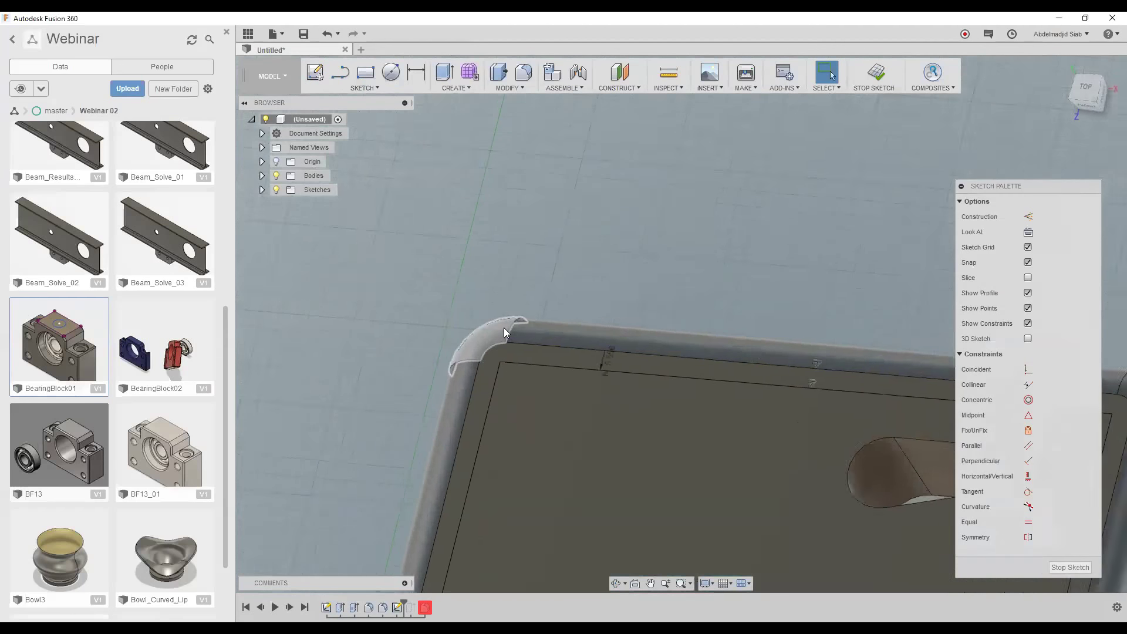
scroll(501, 420, up, 3)
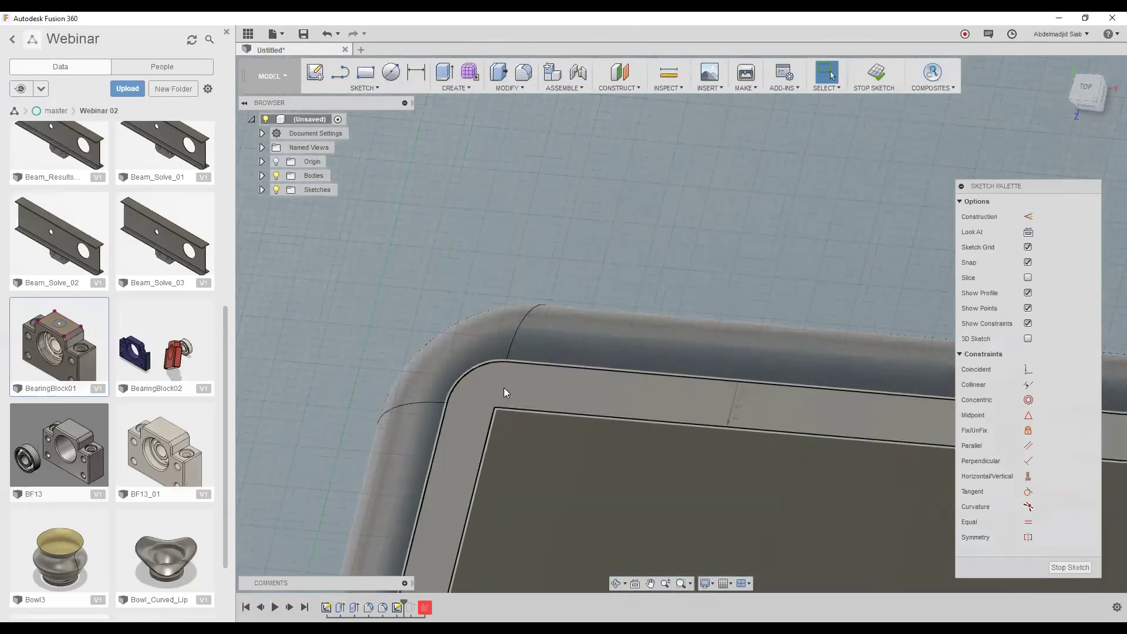
mouse_move(536, 433)
shift+middle_down()
mouse_move(561, 452)
mouse_move(529, 455)
mouse_move(551, 433)
mouse_move(530, 428)
mouse_move(526, 358)
mouse_move(533, 379)
mouse_move(540, 316)
mouse_move(552, 361)
mouse_move(544, 401)
mouse_move(547, 371)
mouse_move(531, 367)
mouse_move(486, 410)
shift+middle_up()
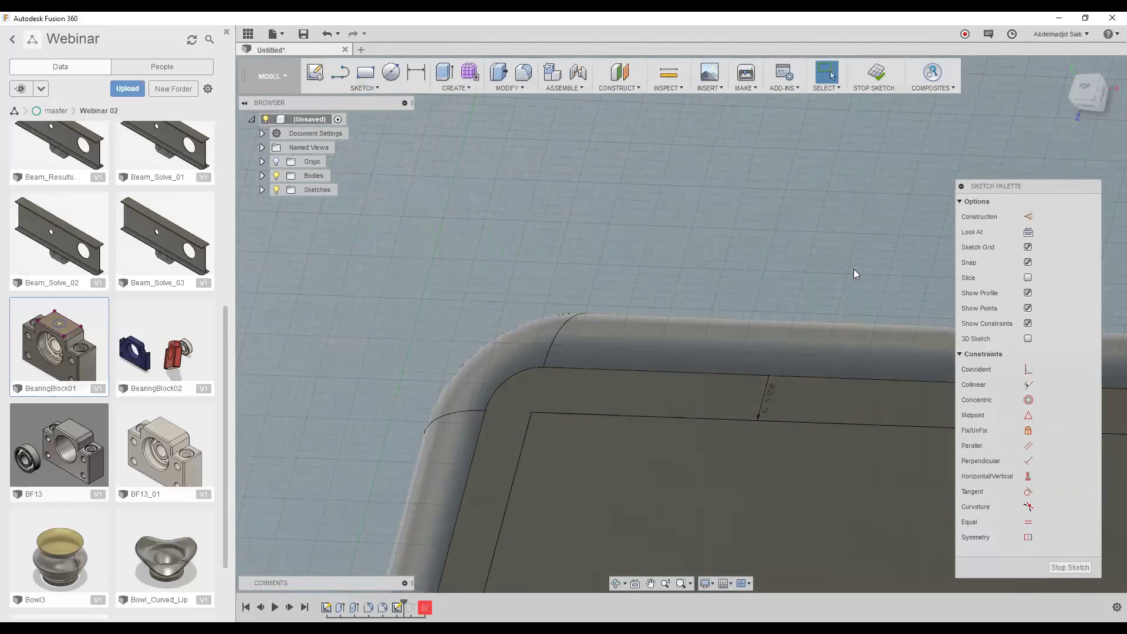
- Finish the sketch and roll the timeline forward so Extrude3 cuts the recess
click(875, 76)
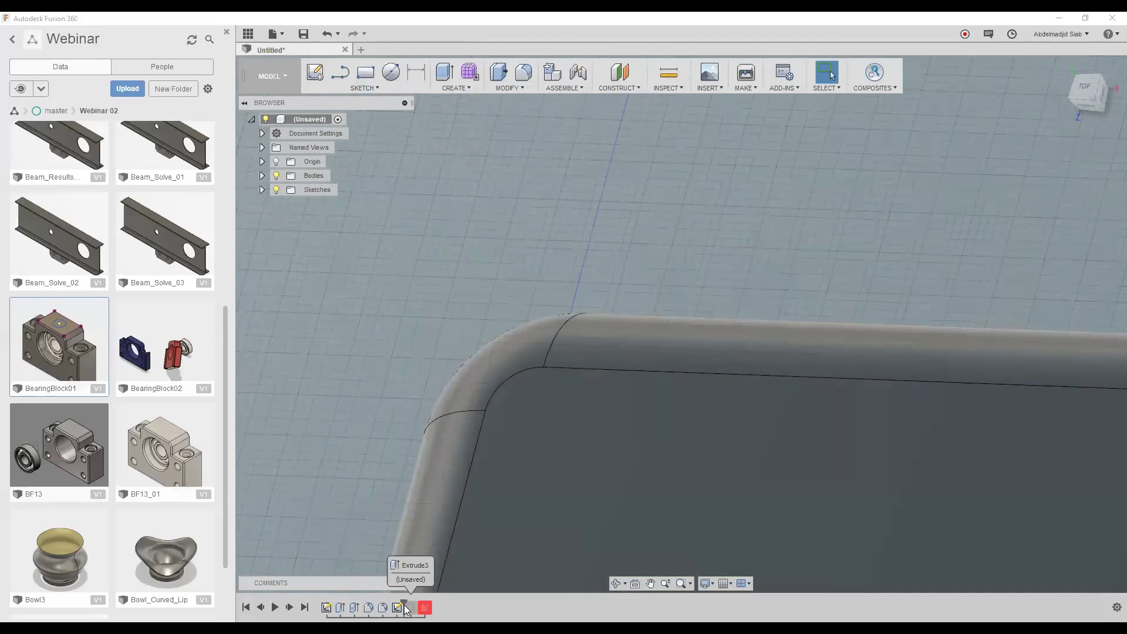
drag(404, 605, 418, 605)
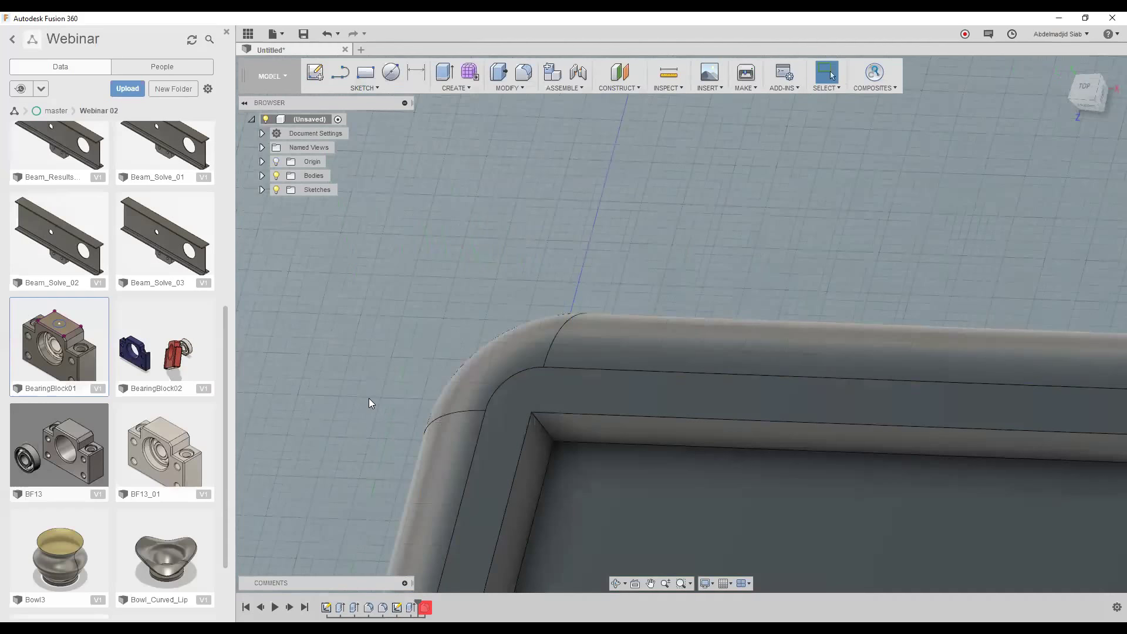
scroll(369, 398, down, 5)
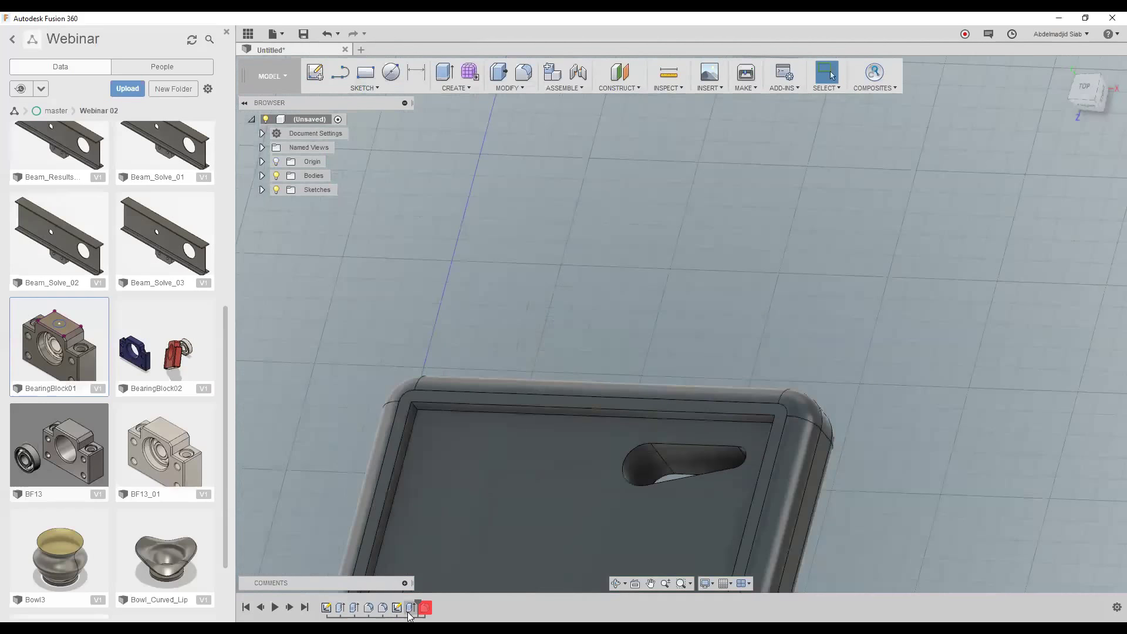
- Review Extrude3's d8/5-deep recess settings and close them unchanged
click(409, 609)
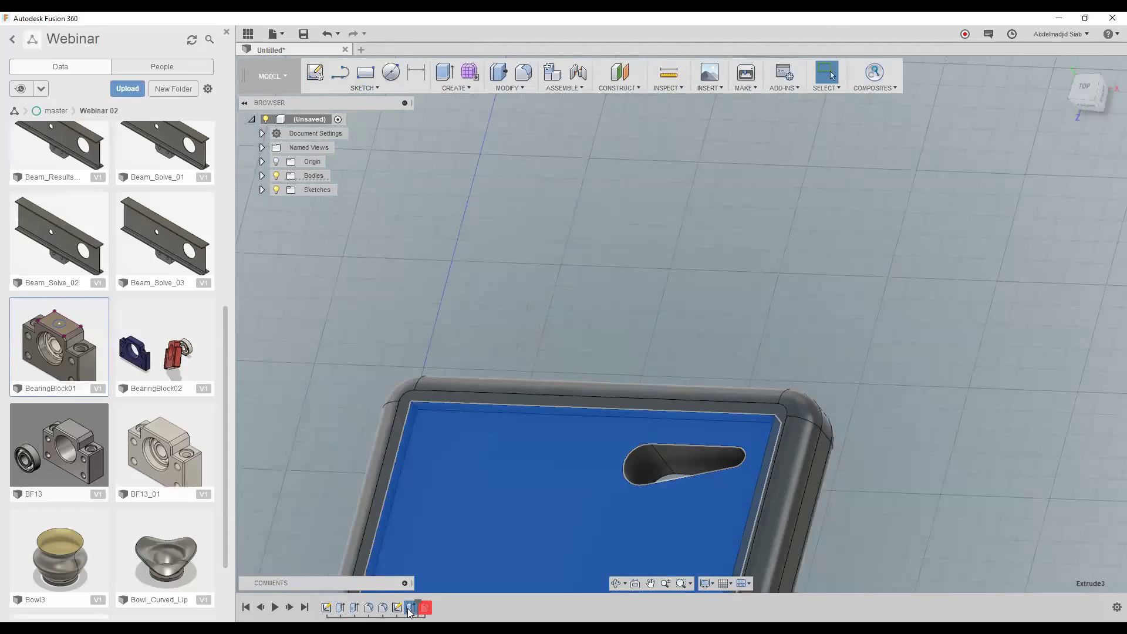
double_click(410, 609)
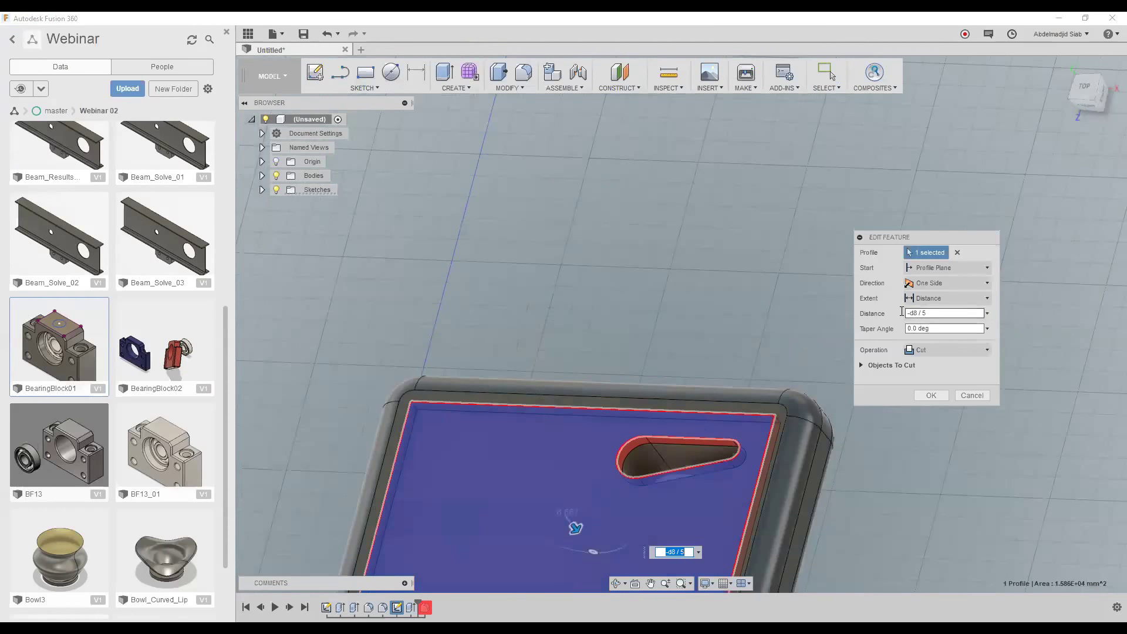
key(Return)
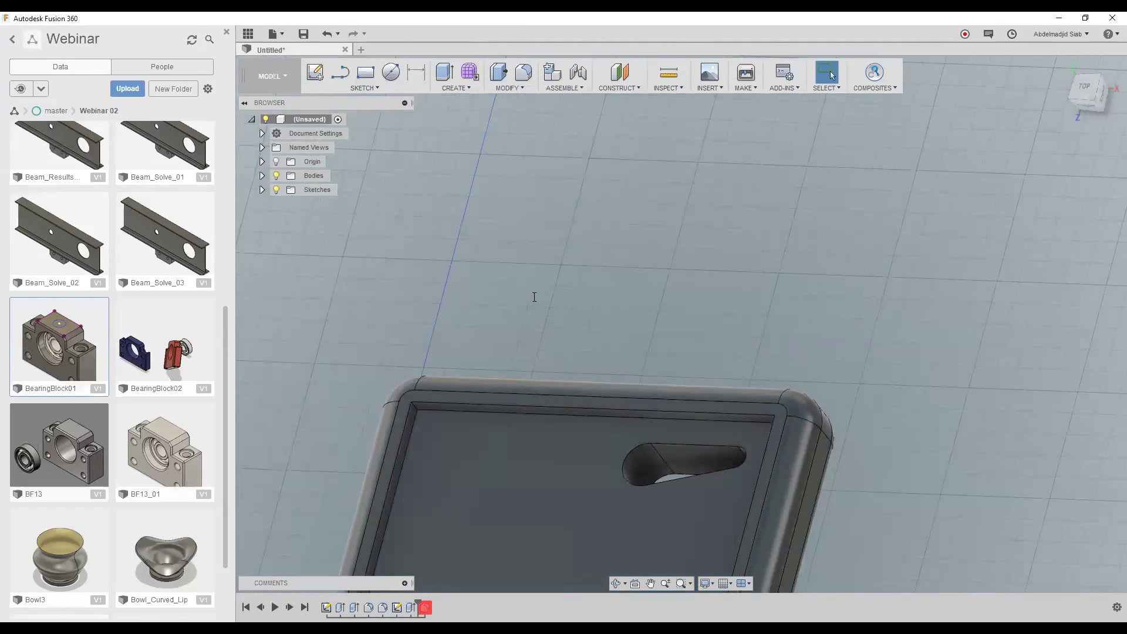
scroll(556, 309, down, 2)
scroll(479, 372, down, 3)
scroll(479, 373, up, 3)
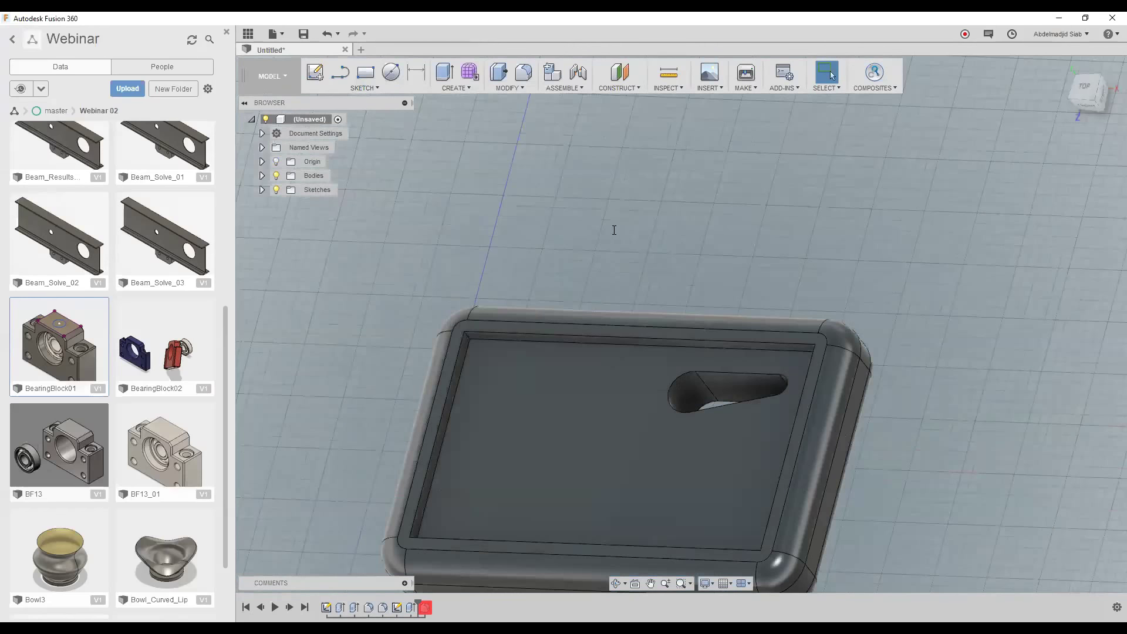
- Start a fillet and select the recess's four inner corner edges
click(524, 72)
scroll(464, 335, up, 2)
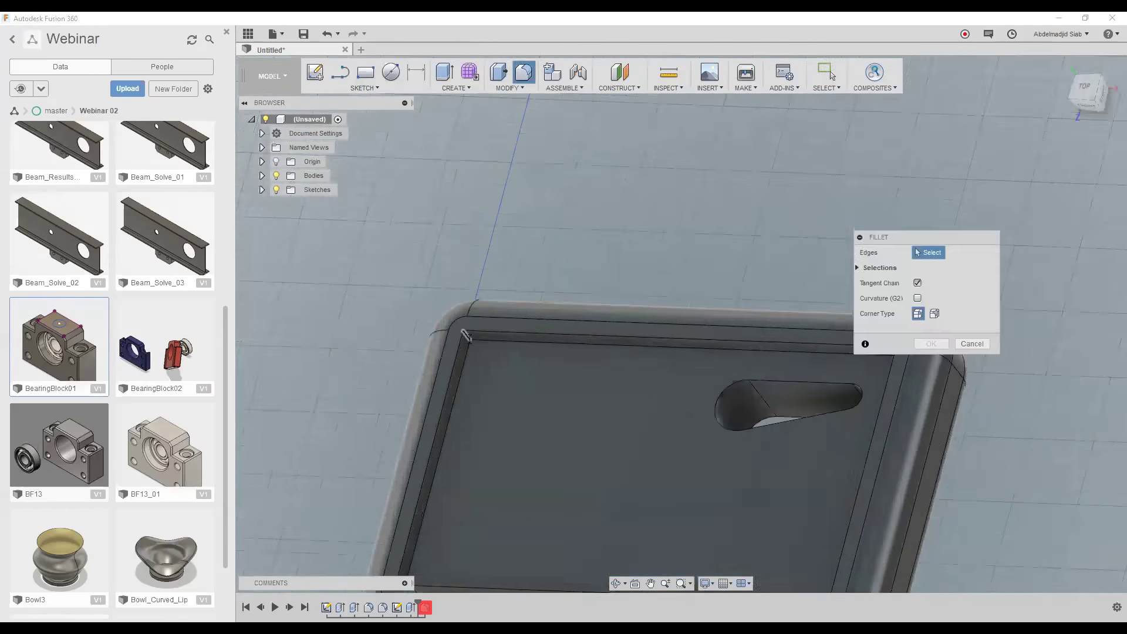
scroll(464, 334, up, 3)
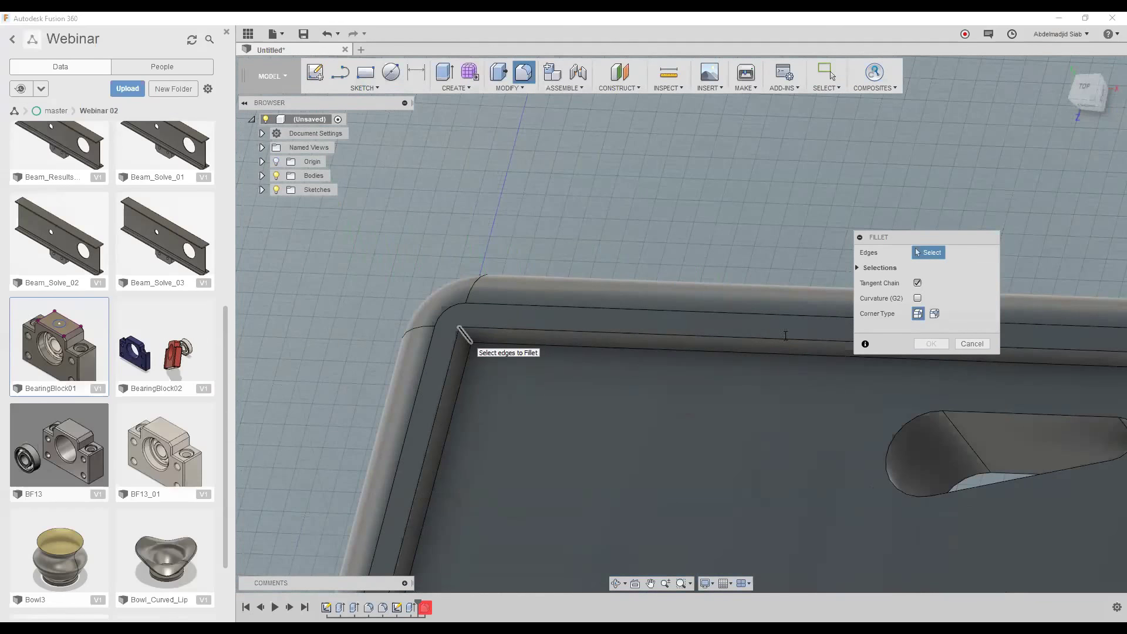
click(464, 335)
scroll(611, 329, down, 5)
scroll(549, 323, up, 2)
scroll(448, 327, up, 2)
scroll(404, 329, up, 1)
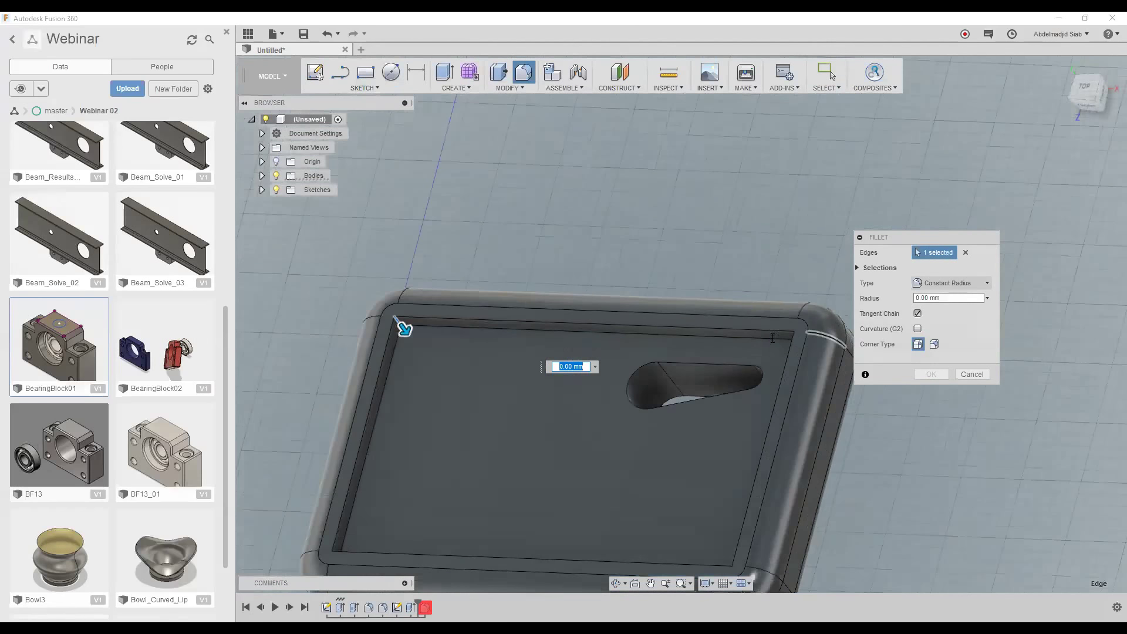
scroll(376, 327, up, 1)
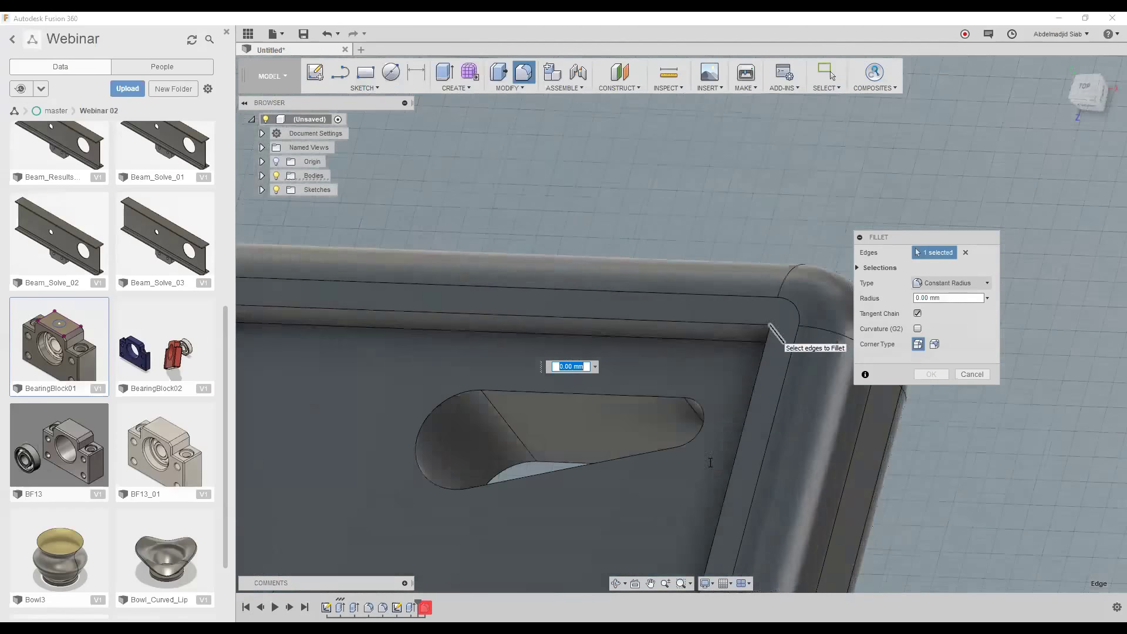
click(777, 344)
scroll(777, 345, down, 5)
scroll(705, 485, up, 3)
scroll(704, 486, up, 2)
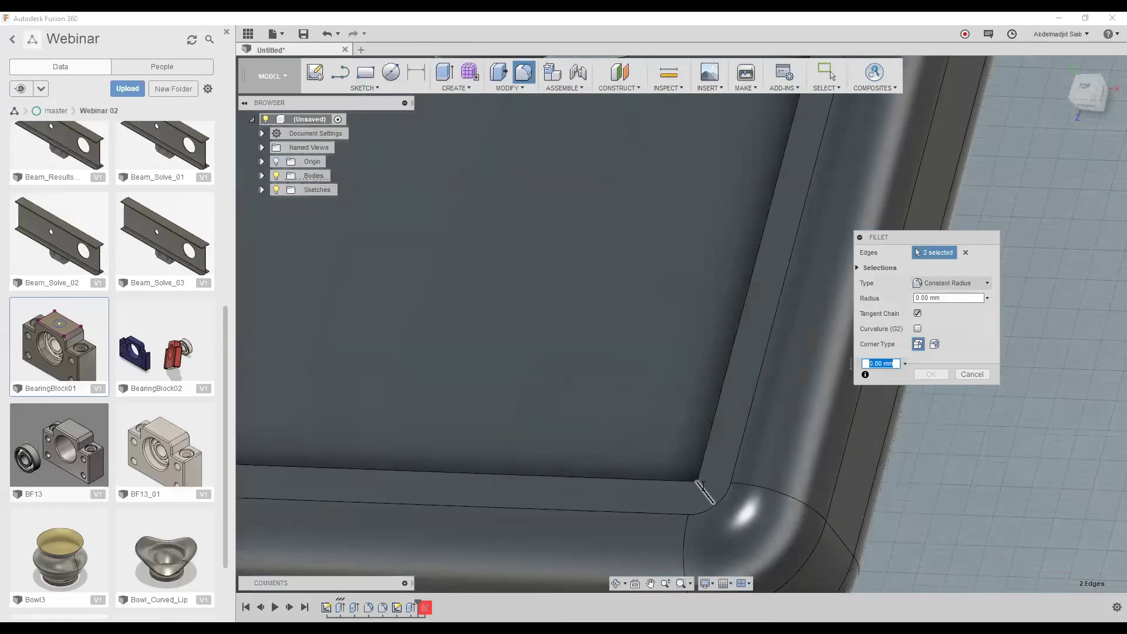
click(705, 492)
scroll(692, 415, down, 3)
scroll(659, 403, down, 2)
scroll(391, 381, up, 3)
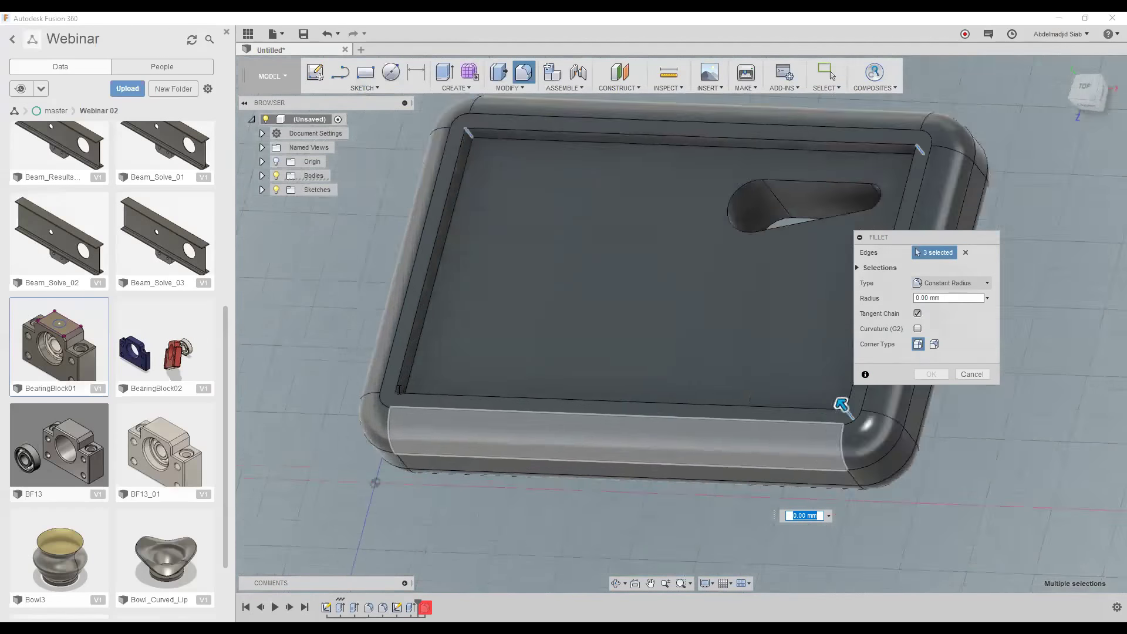
scroll(393, 391, up, 3)
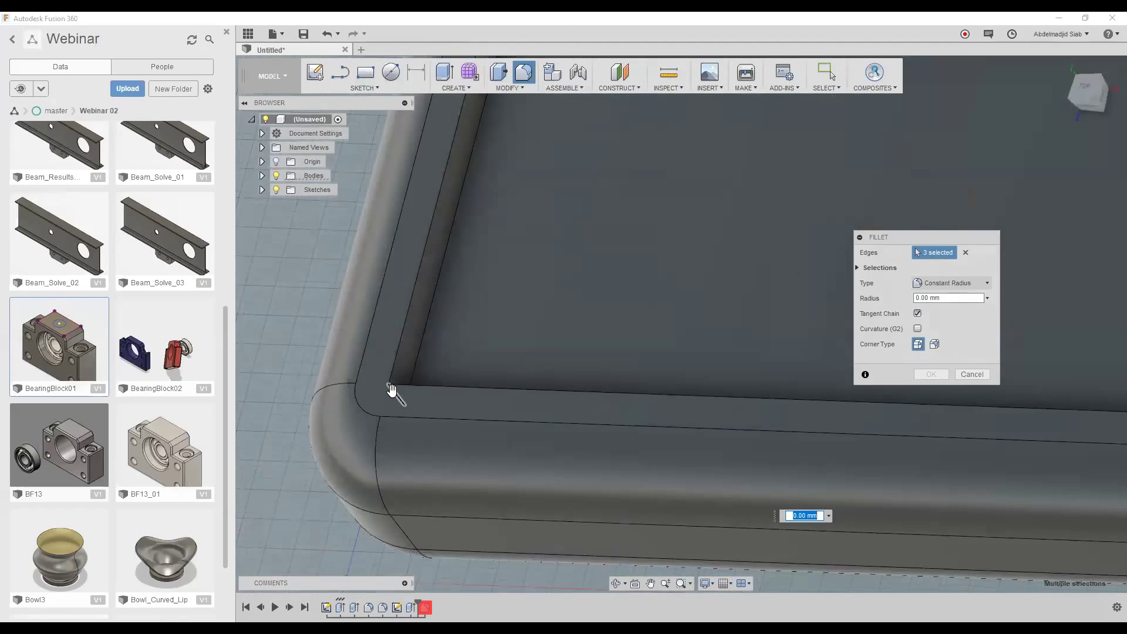
click(393, 390)
- Set the corner fillet radius to parameter d13 and apply it
drag(420, 382, 441, 371)
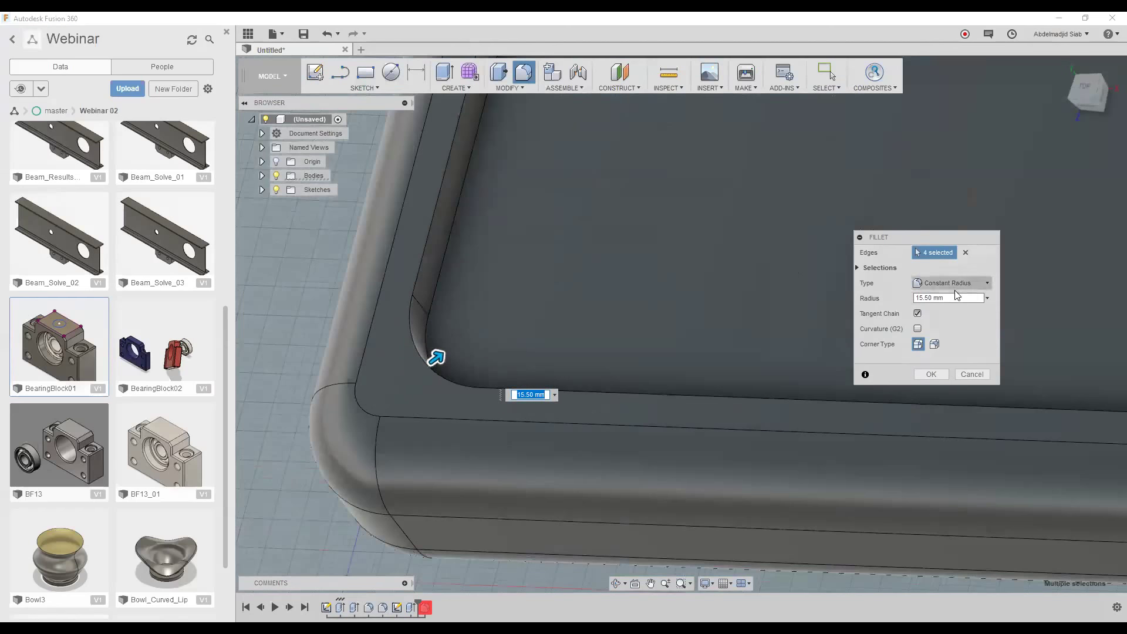
click(907, 296)
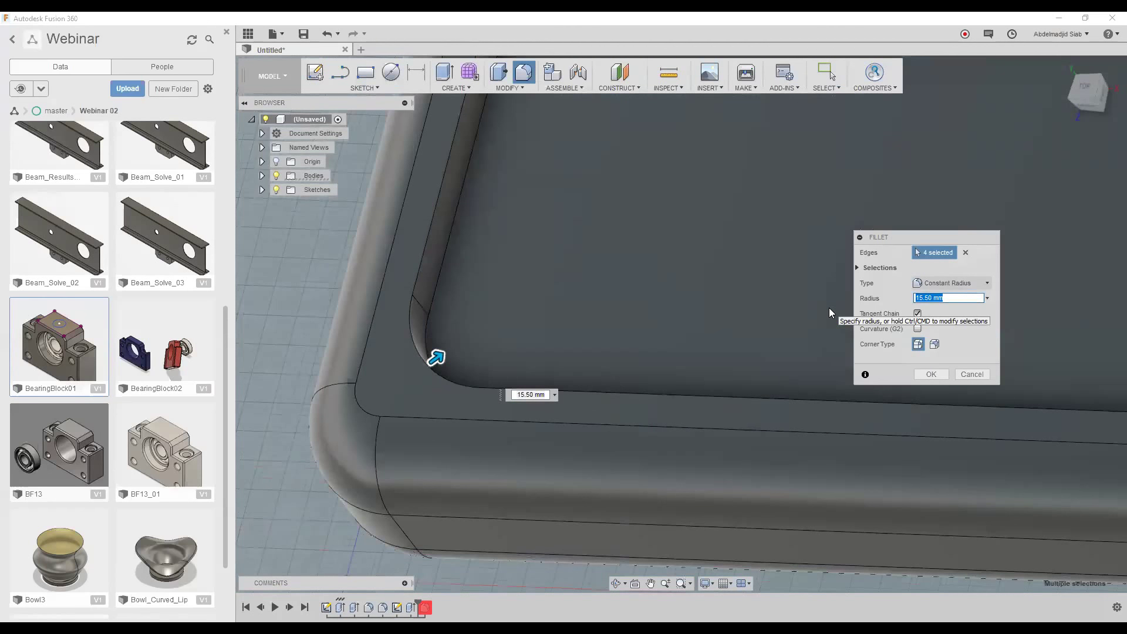
text(d13)
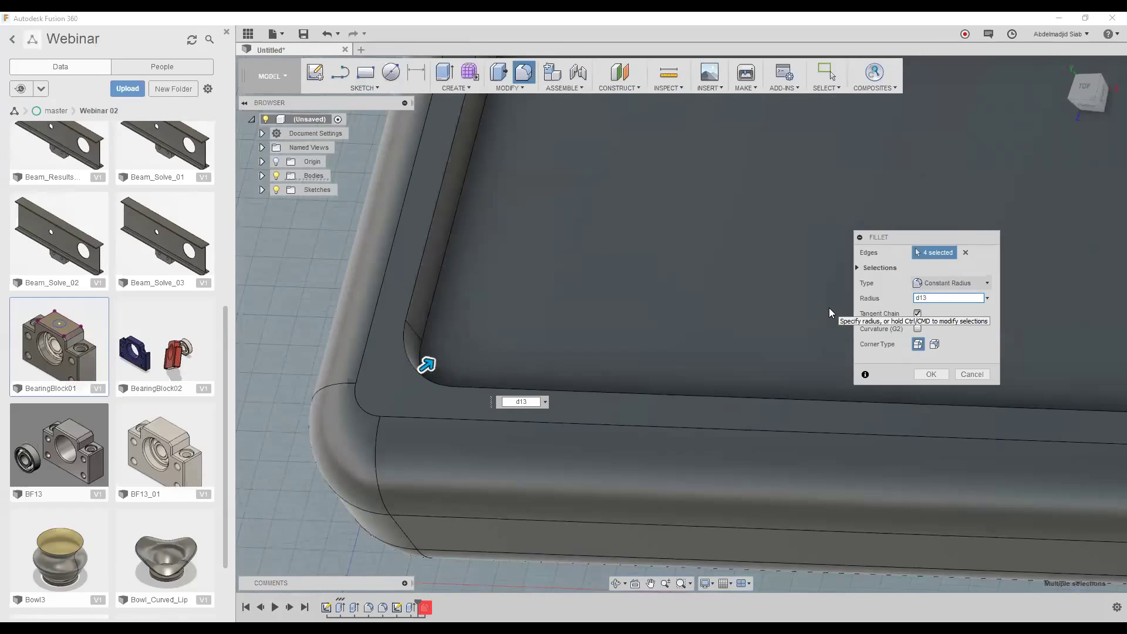
key(Return)
scroll(806, 303, down, 3)
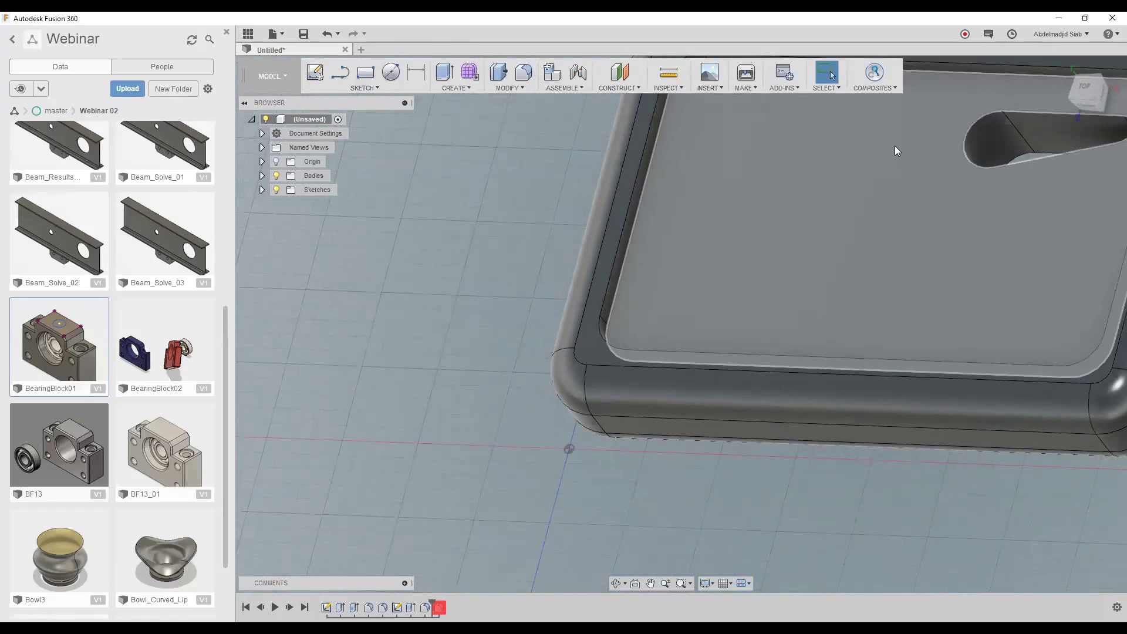
- Inspect the warning fillet in the timeline and reopen it with Edit Feature
scroll(961, 138, down, 5)
scroll(705, 352, up, 2)
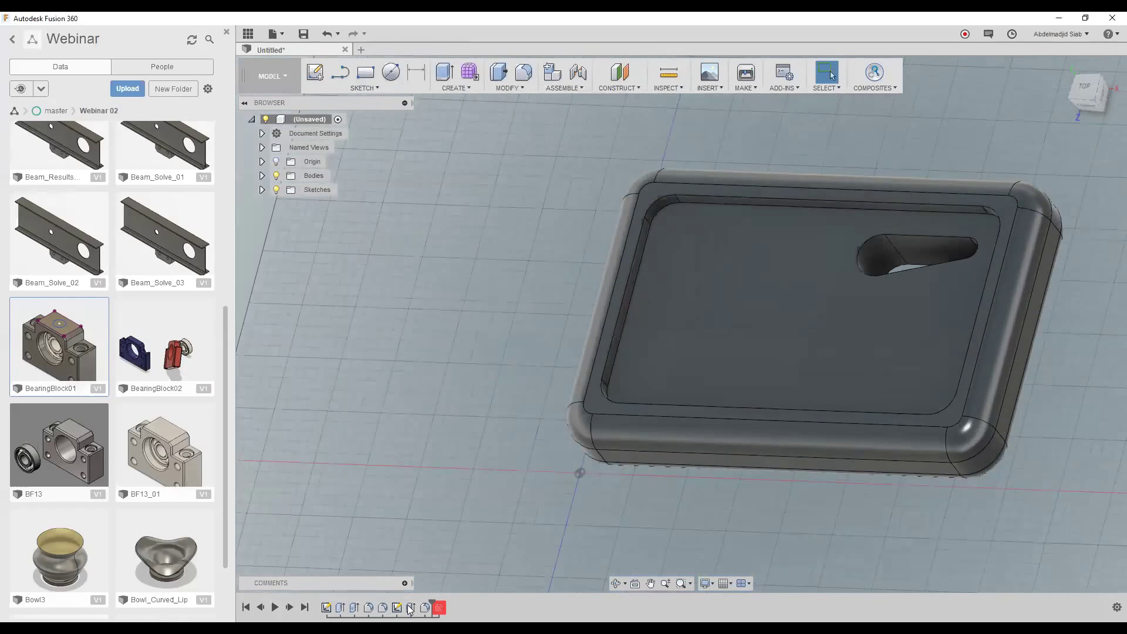
click(438, 610)
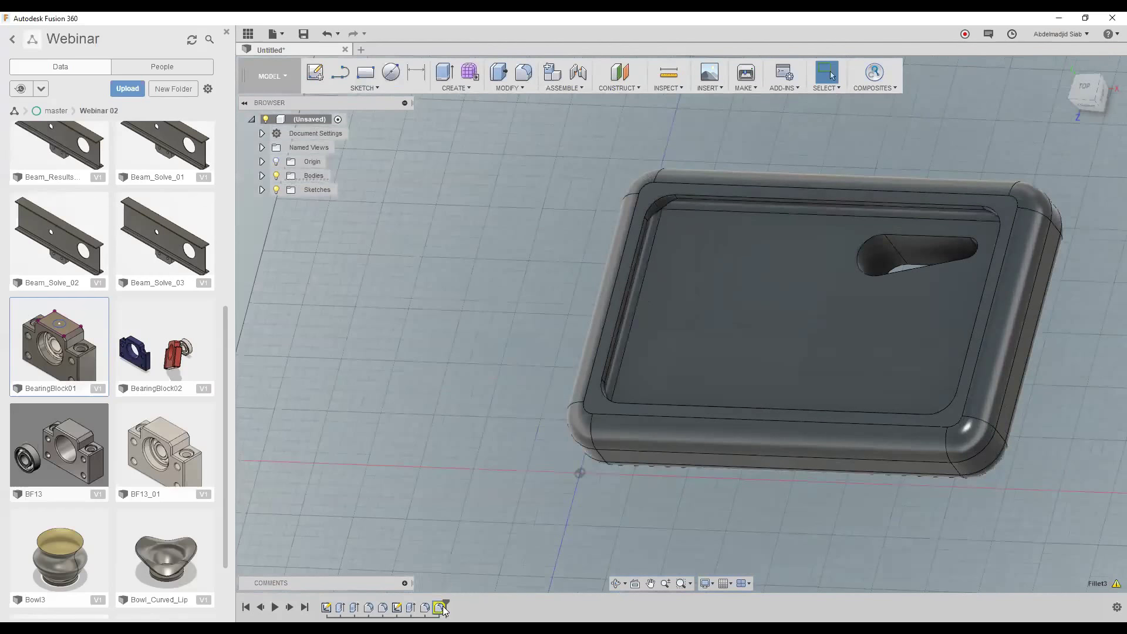
scroll(646, 241, up, 3)
scroll(616, 241, up, 2)
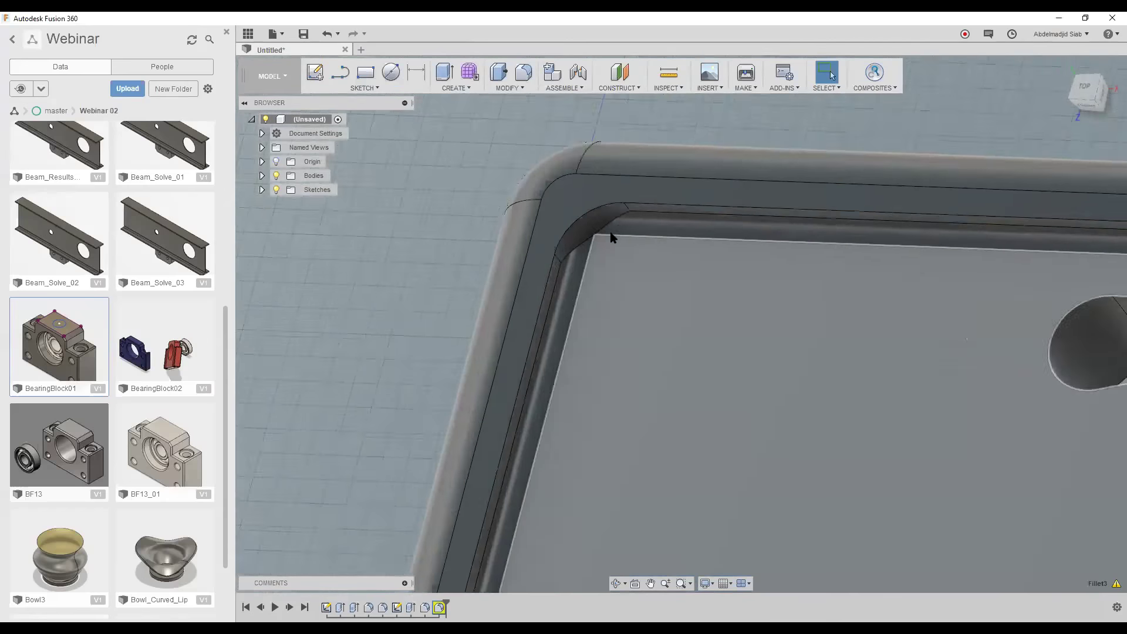
scroll(610, 237, up, 2)
scroll(590, 293, up, 1)
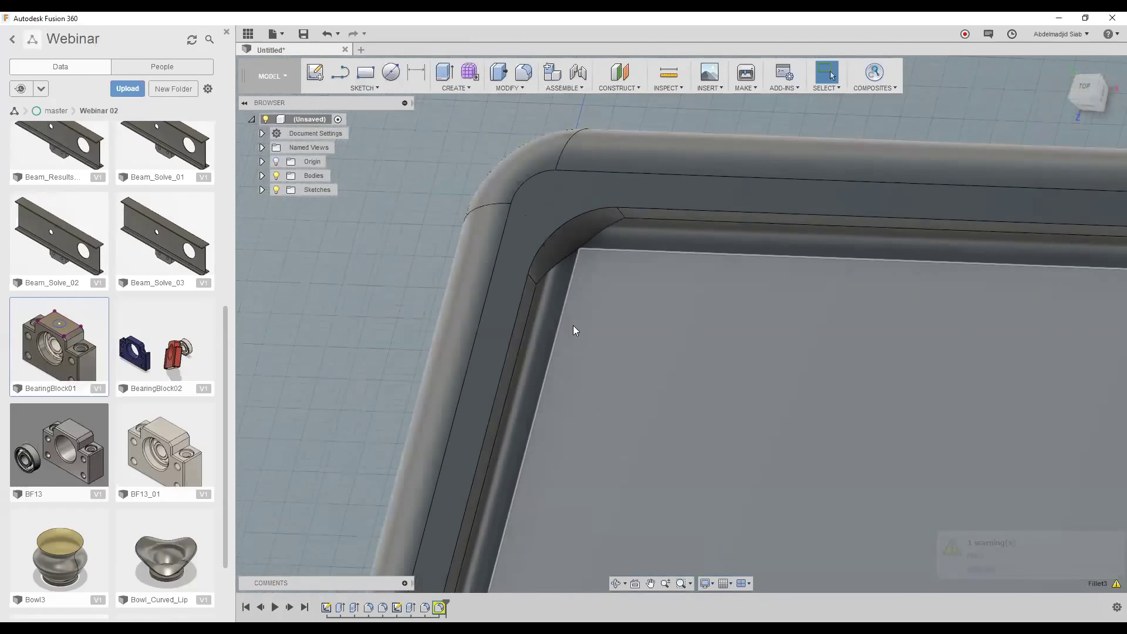
scroll(574, 330, down, 1)
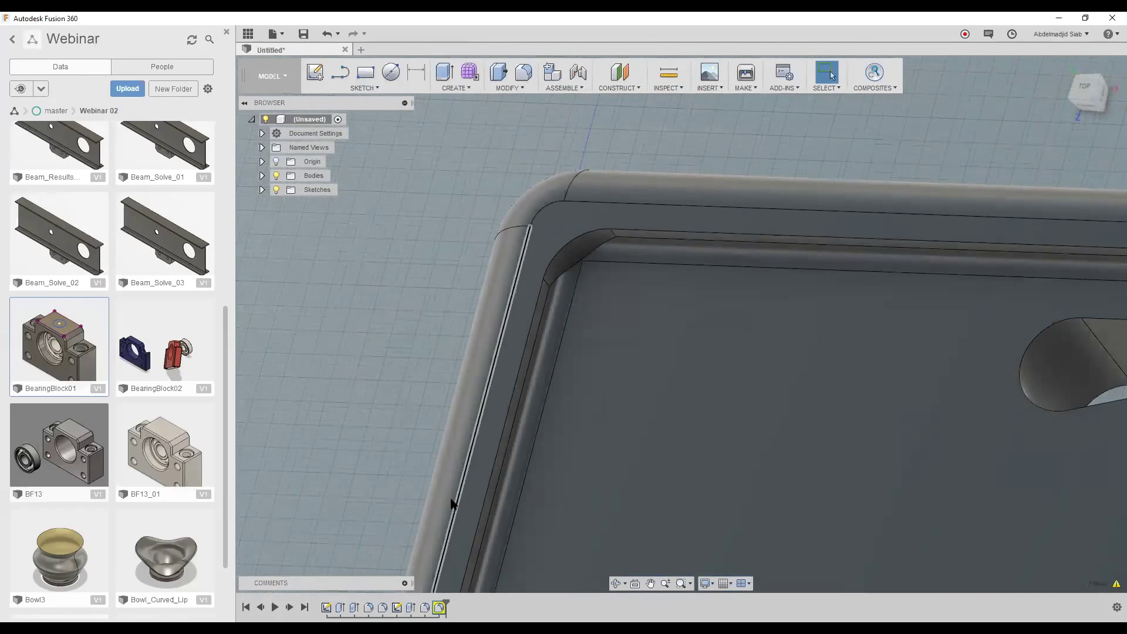
right_click(440, 610)
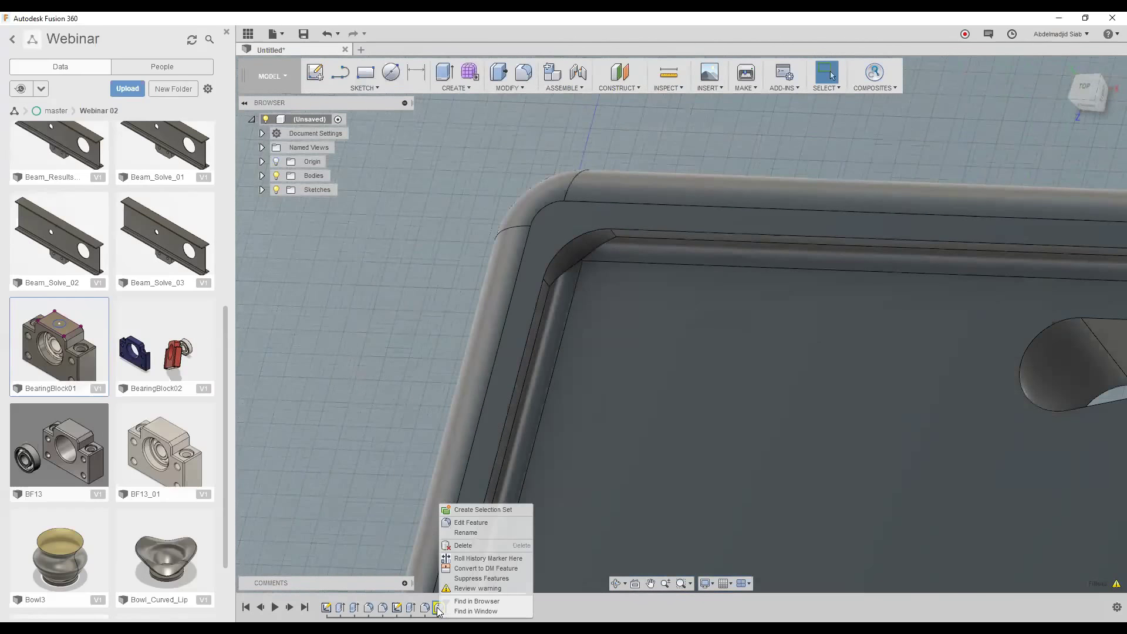
click(471, 523)
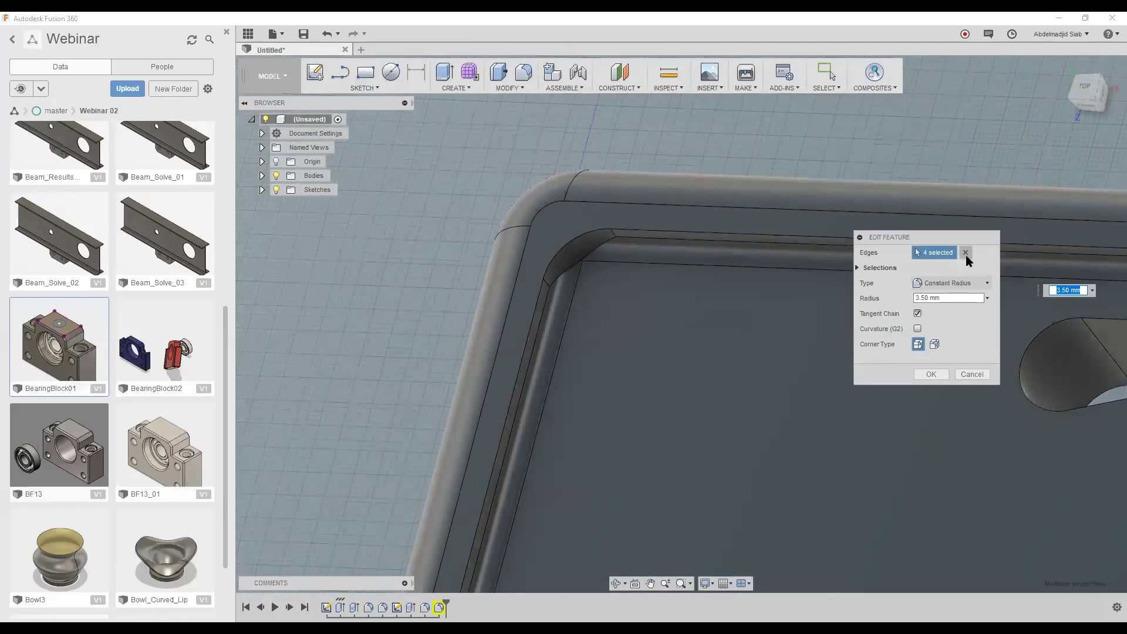
- Replace the fillet's edges with the inner rim edge at a 2.00 mm radius
click(966, 253)
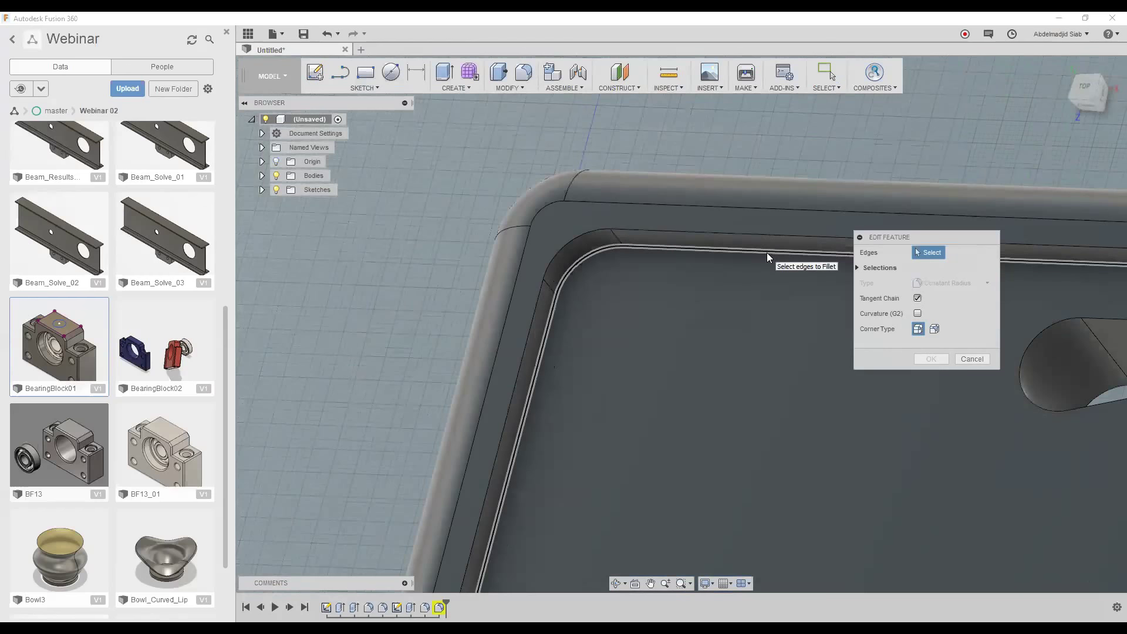
click(767, 254)
drag(757, 261, 753, 264)
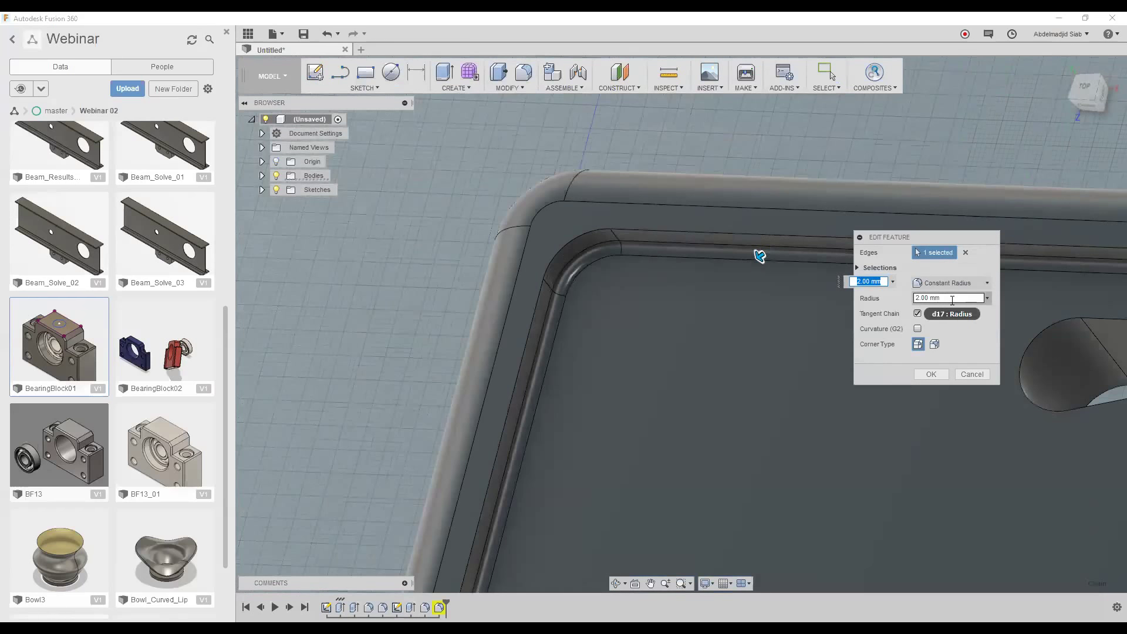
click(932, 376)
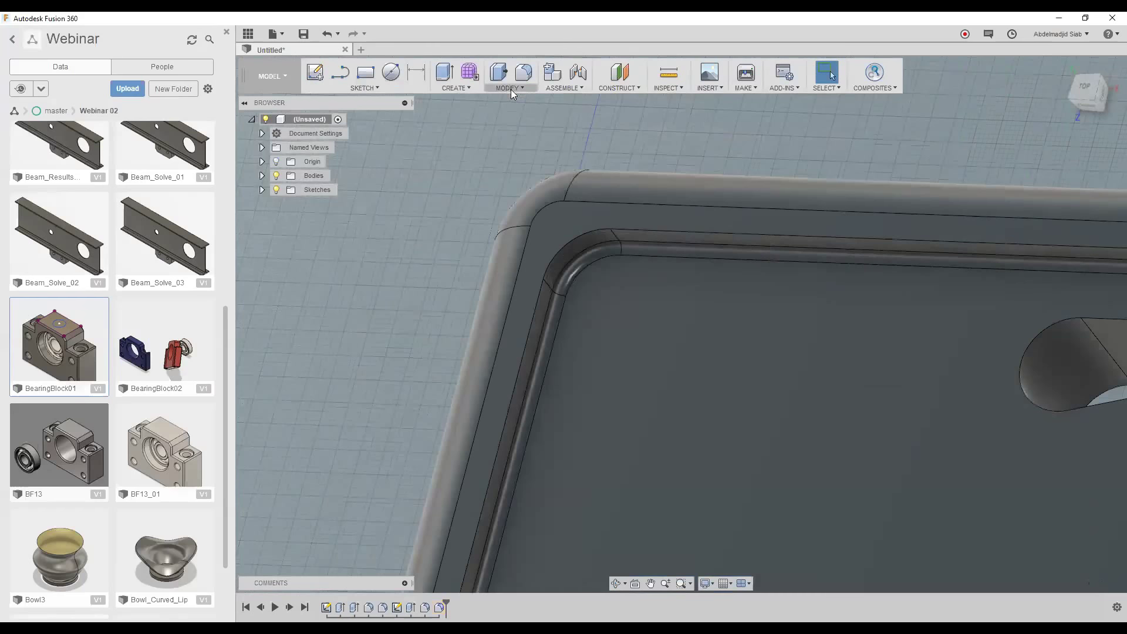
- Set Fillet3's radius expression to d15/2 in the Parameters table
click(527, 88)
click(530, 374)
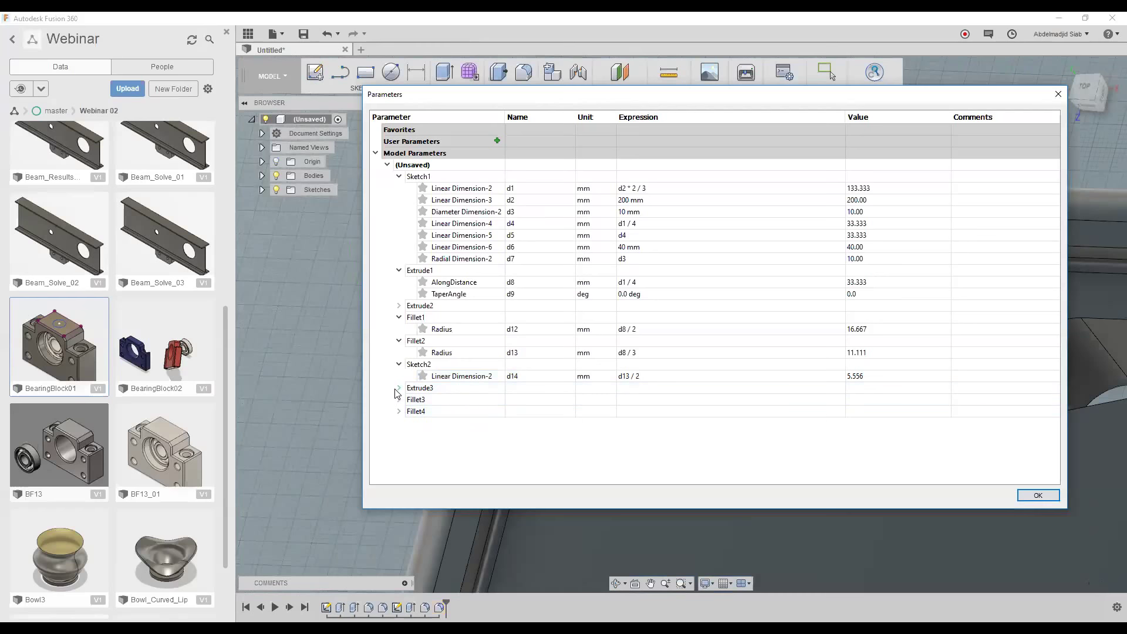
click(399, 388)
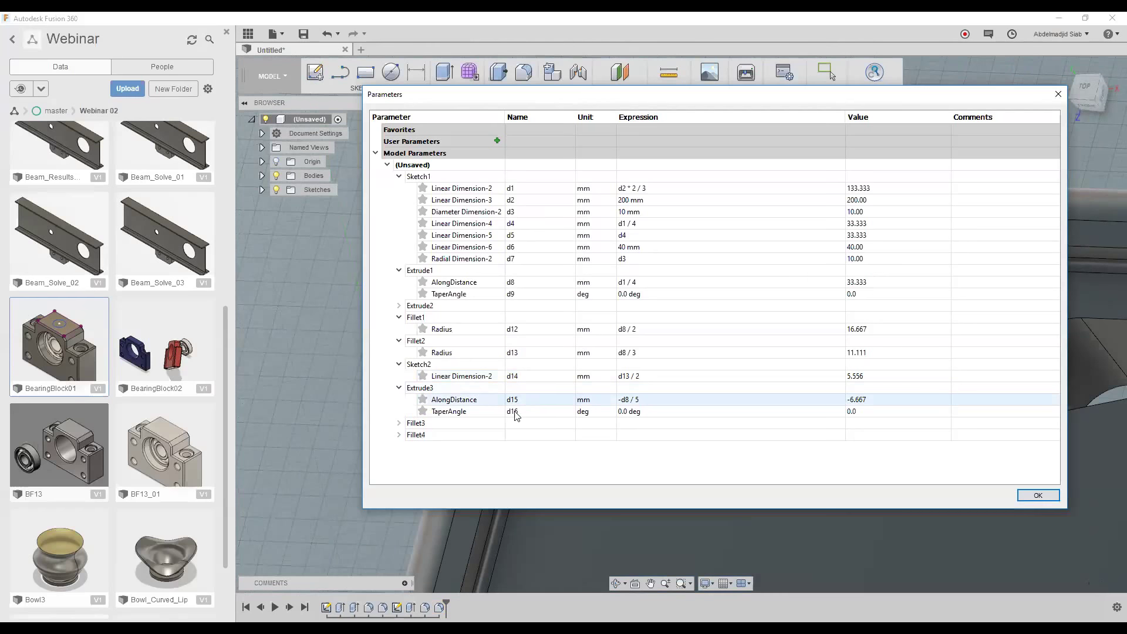
click(399, 434)
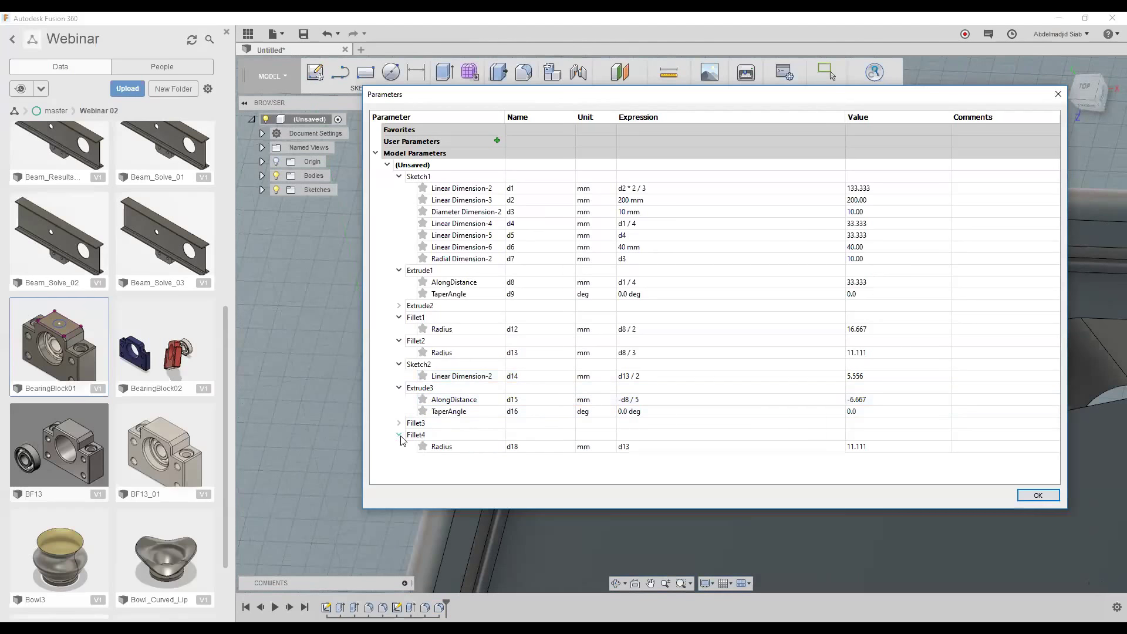
click(400, 422)
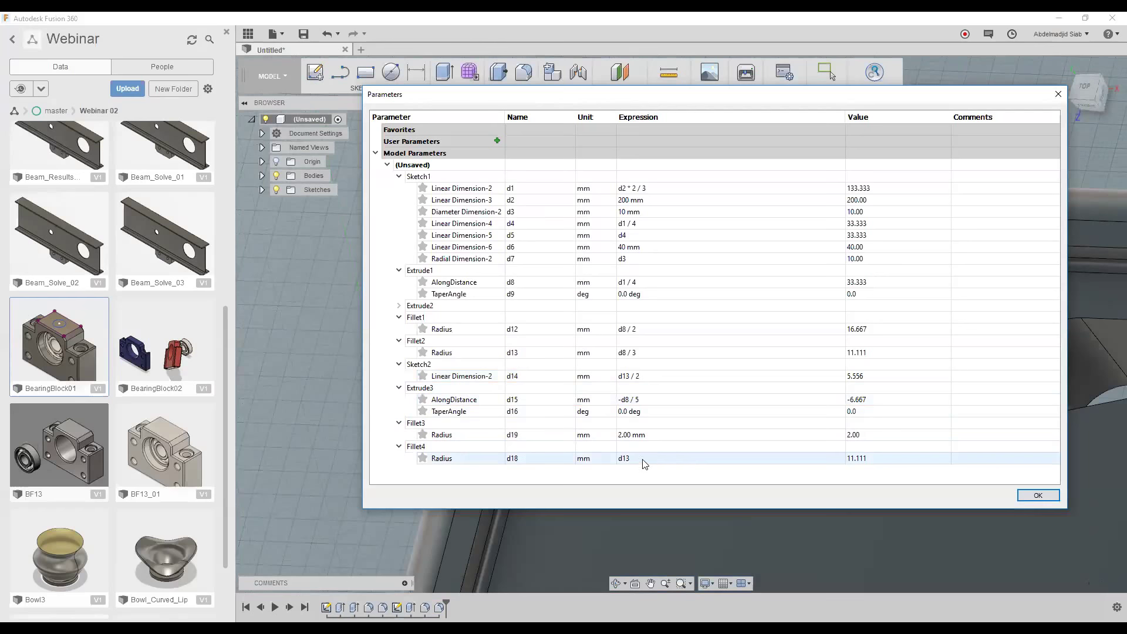
double_click(664, 434)
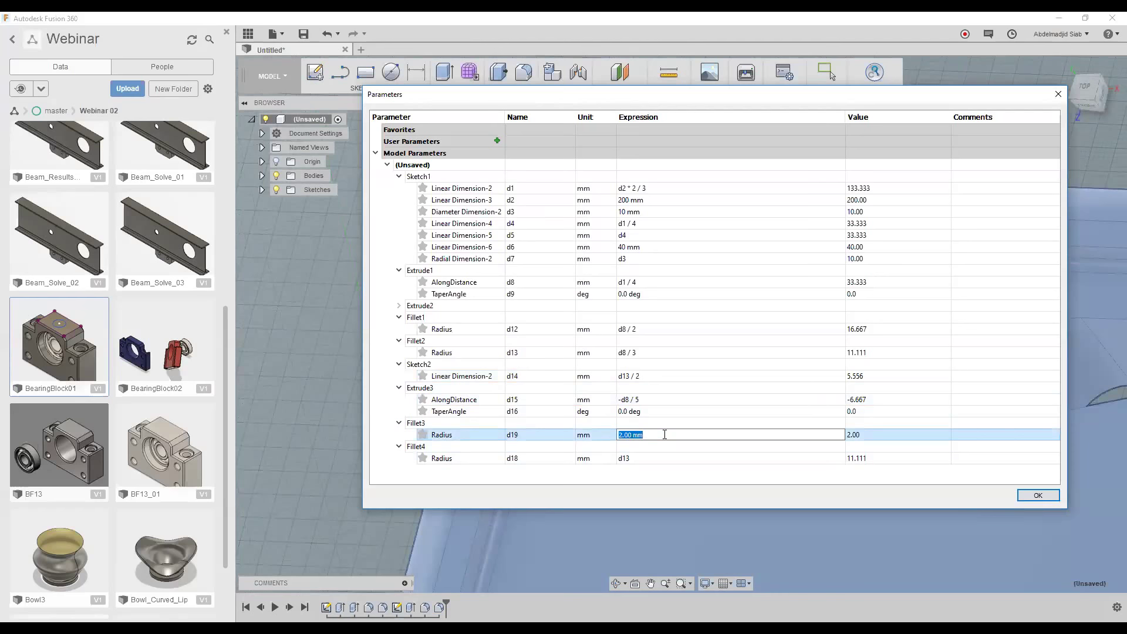
text(d15/2)
click(1037, 496)
key(Return)
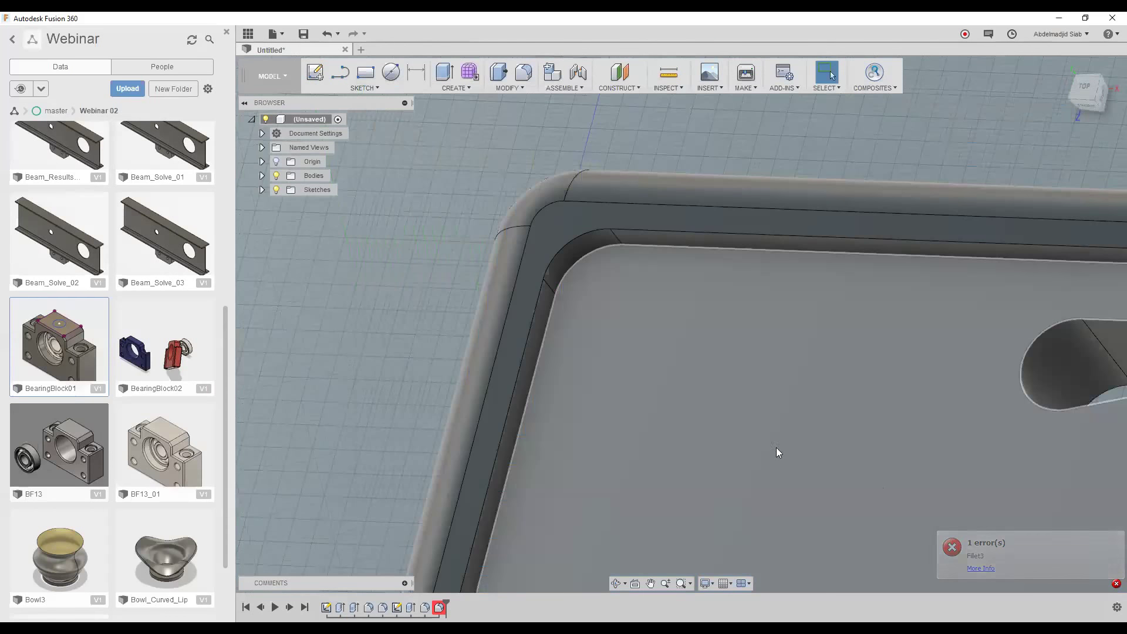
- Re-confirm Extrude3's pocket depth as -d8 / 5
scroll(562, 343, down, 5)
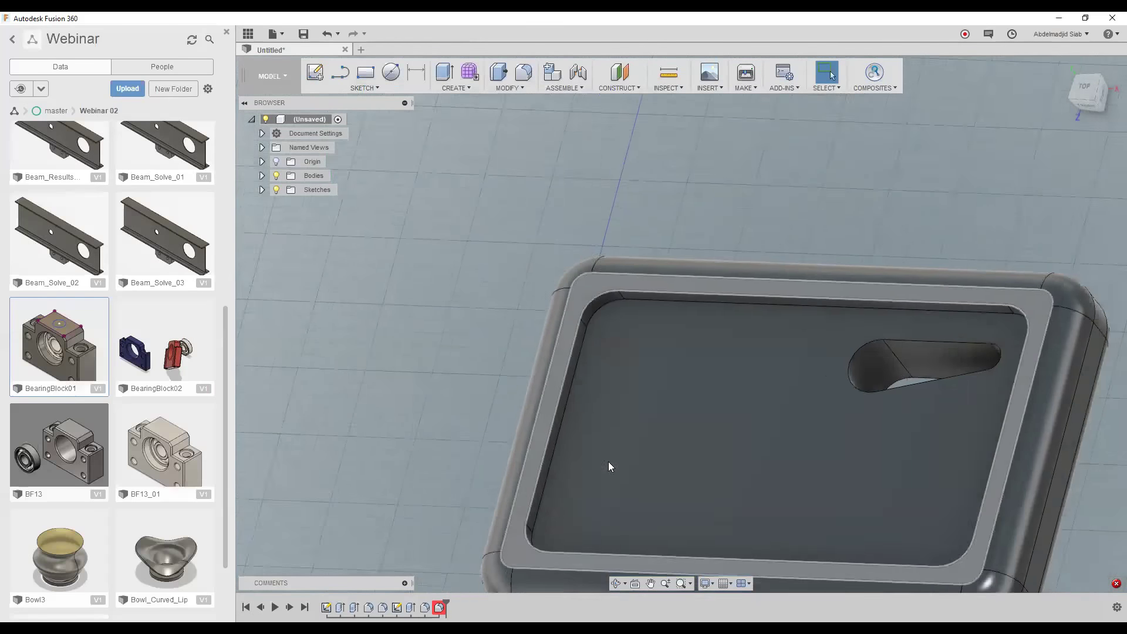
scroll(608, 461, down, 3)
scroll(498, 515, up, 2)
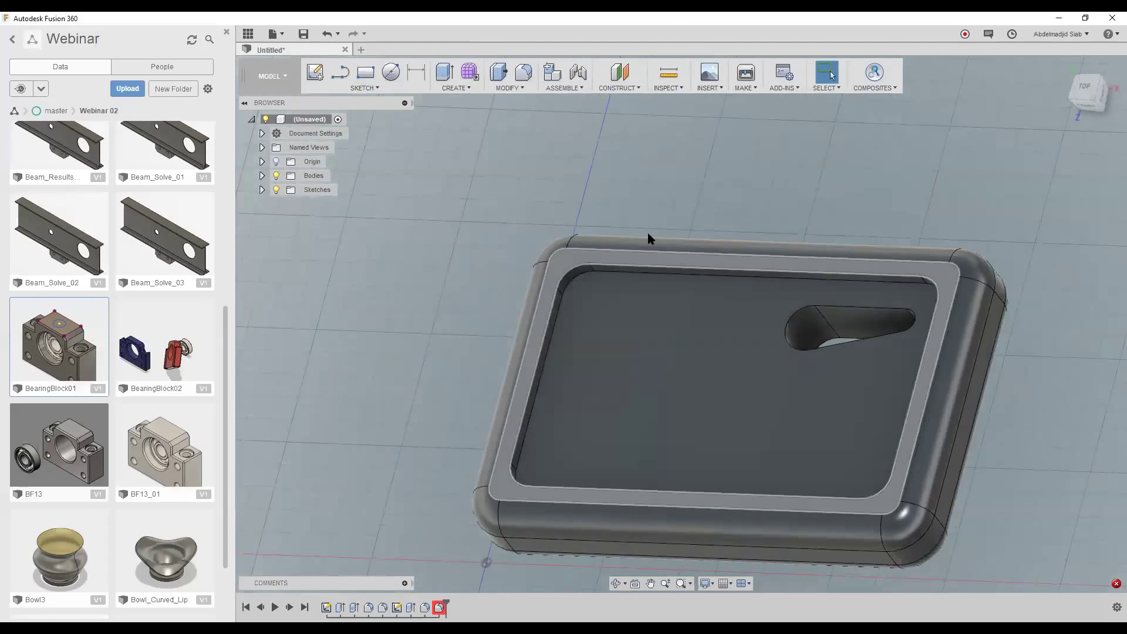
scroll(647, 235, up, 2)
scroll(605, 253, up, 2)
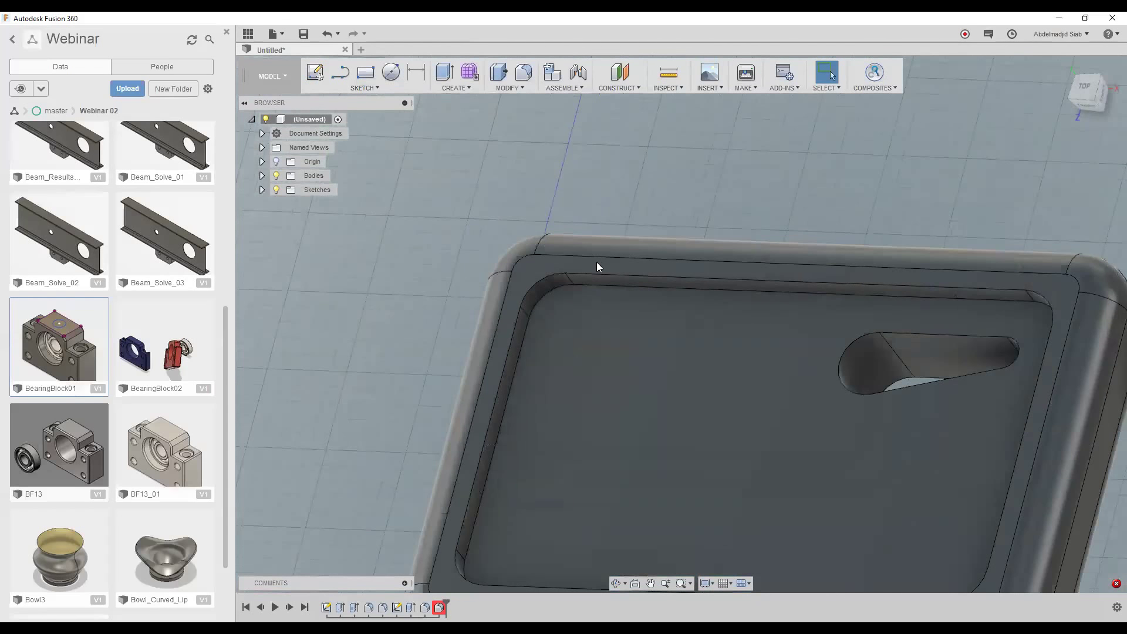
shift+middle_drag(621, 357, 394, 615)
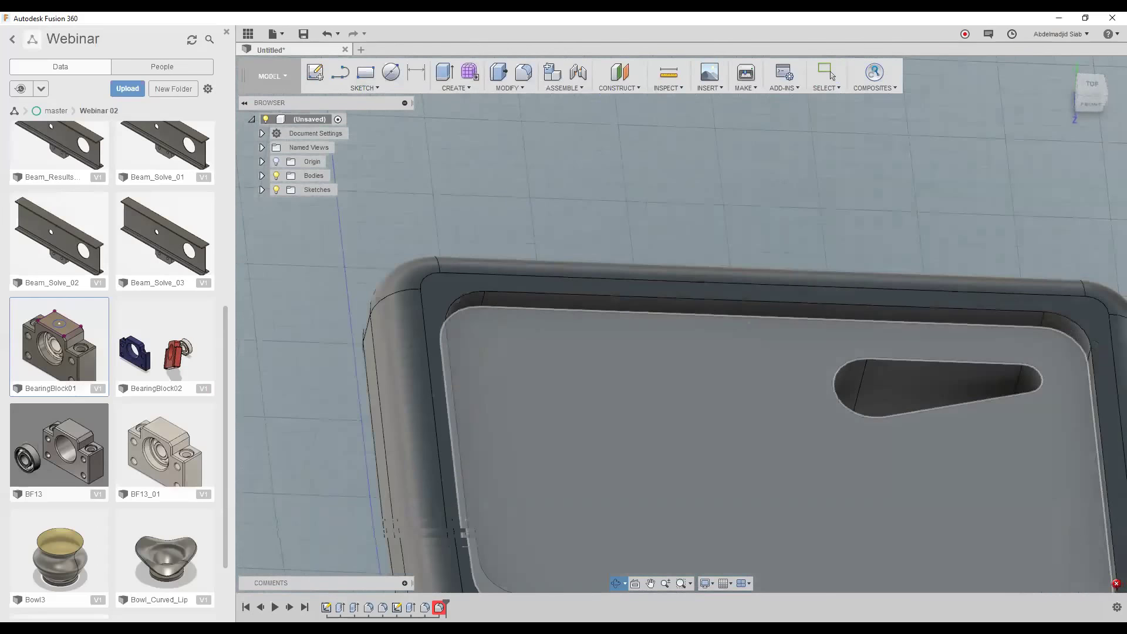
click(412, 609)
double_click(414, 609)
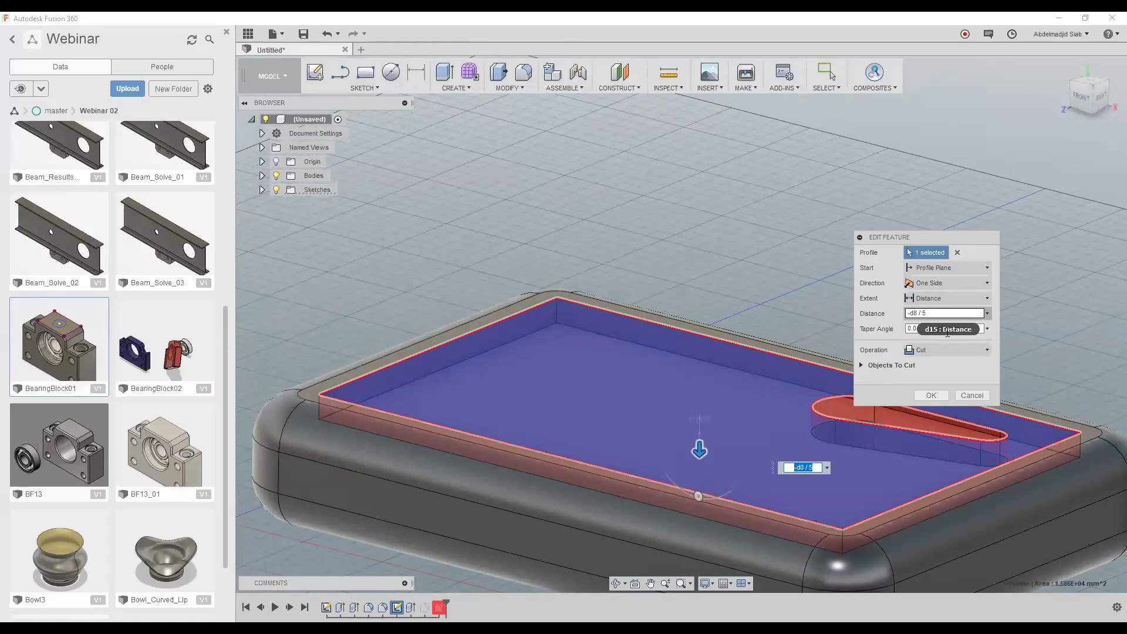
click(931, 395)
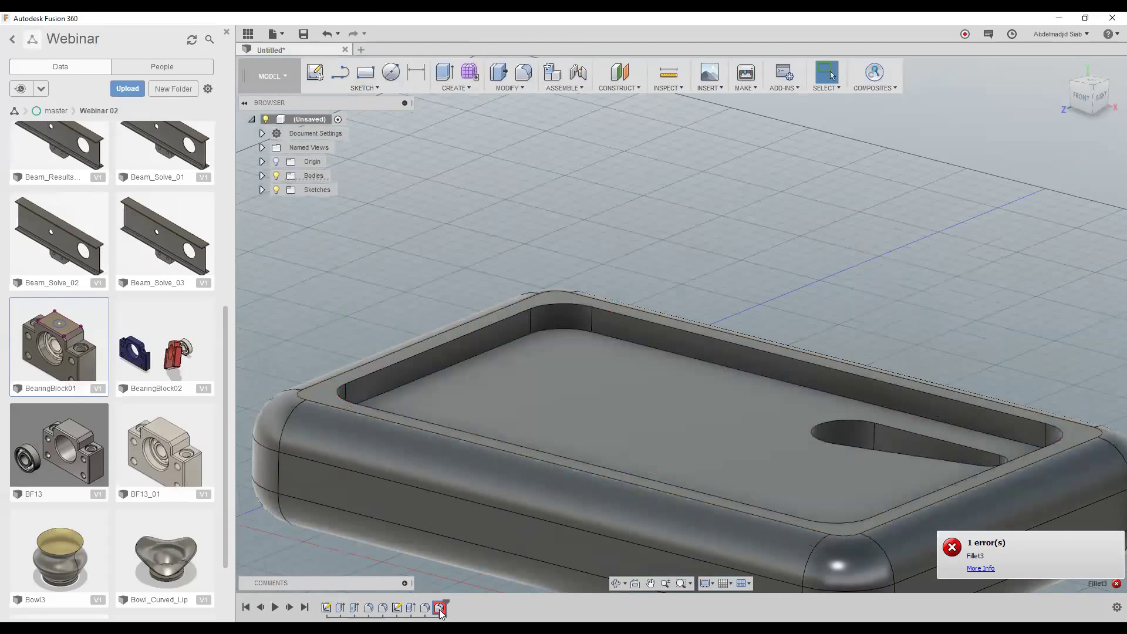
- Change Fillet3's radius to -d15 / 2 so its error clears
double_click(442, 610)
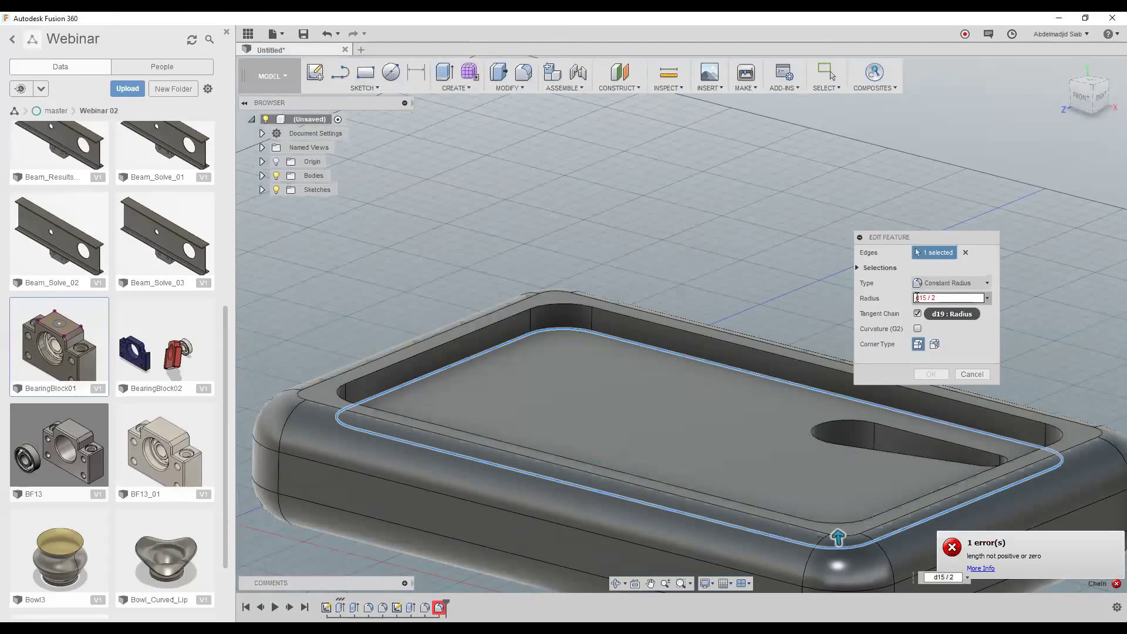
text(-)
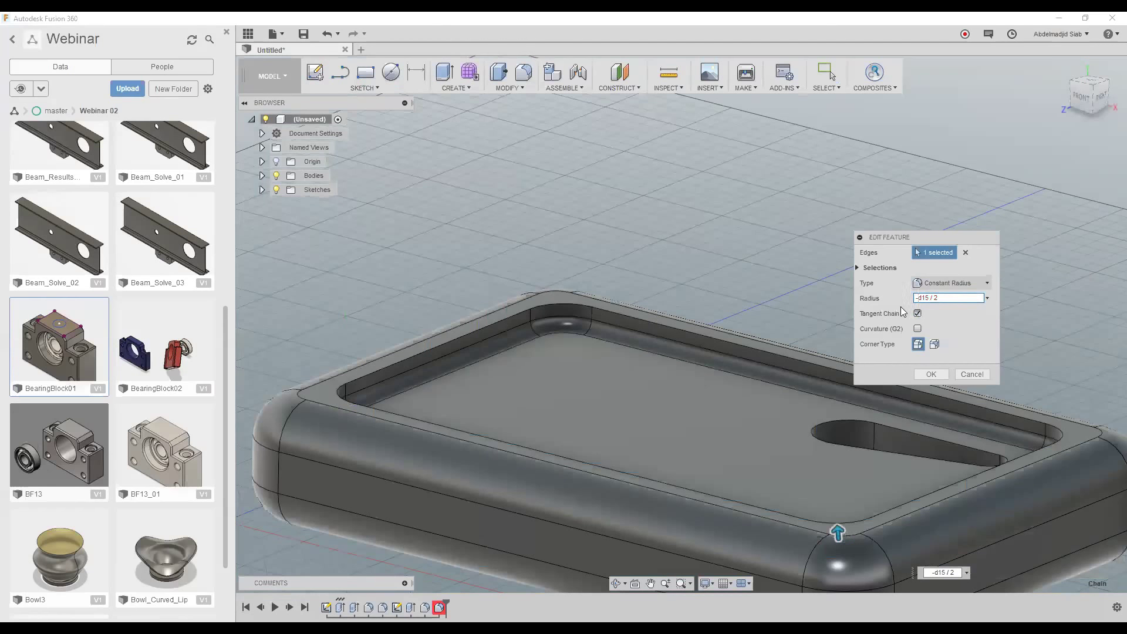
click(933, 374)
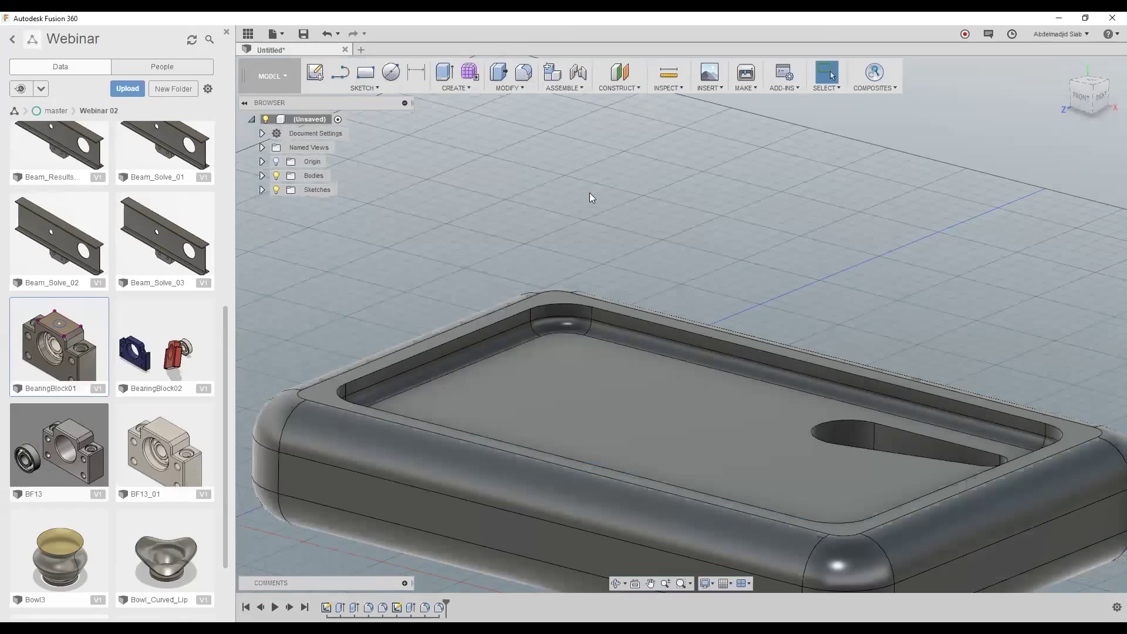
- Open the Parameters table and inspect the d15 row, leaving its name unchanged
click(510, 86)
click(503, 373)
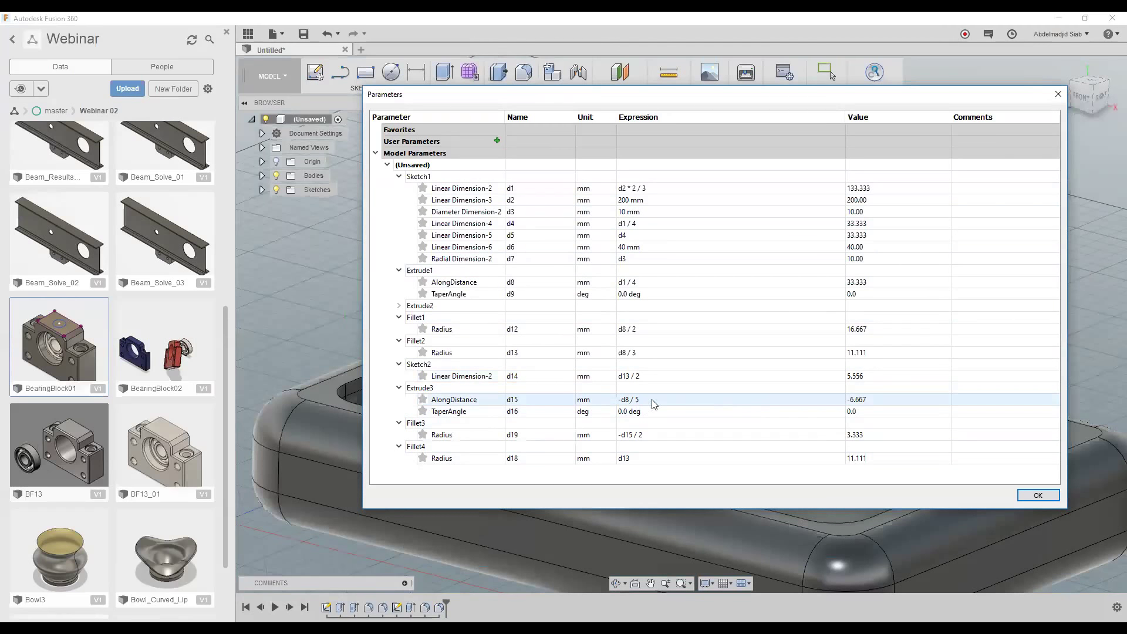
double_click(526, 401)
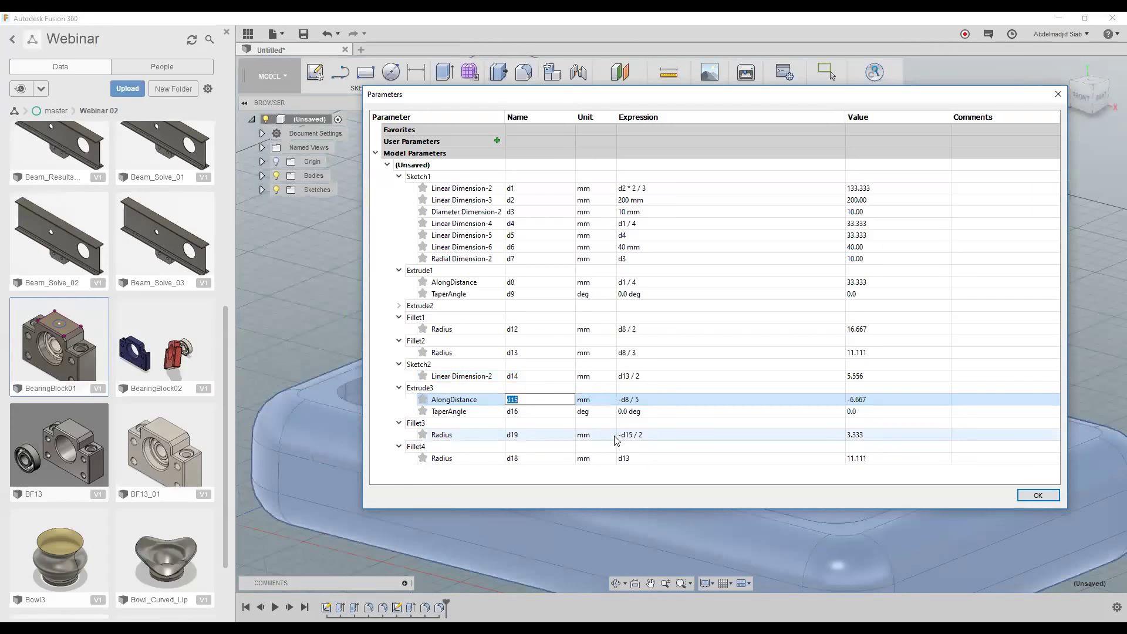
click(402, 404)
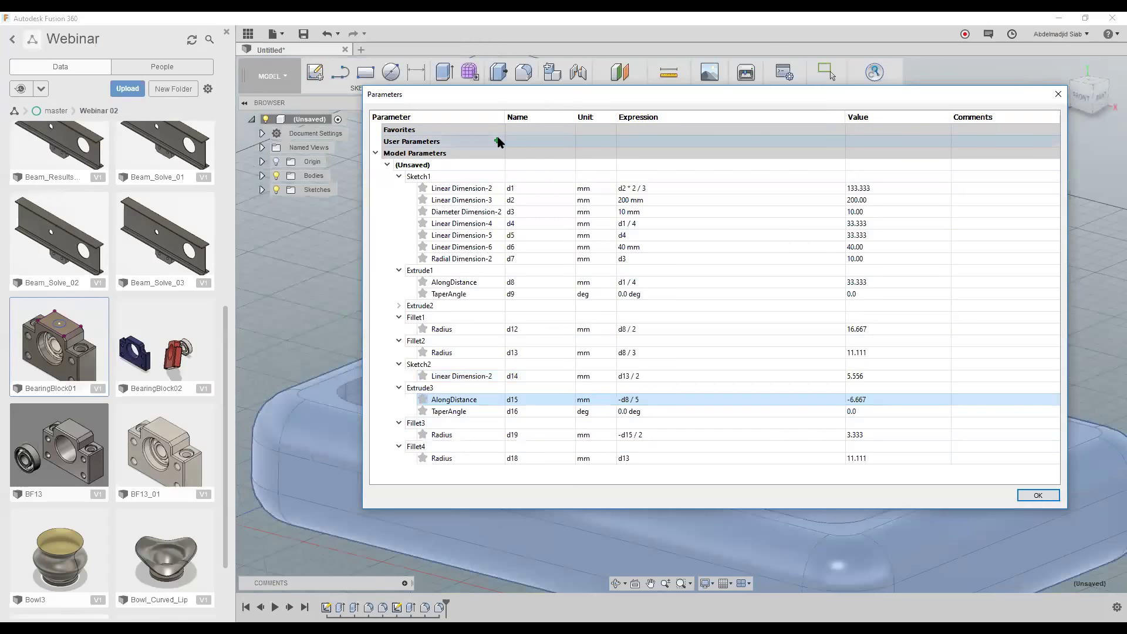
- Create user parameter 'Epaisseur' in mm with expression d8/20 (1.667)
click(502, 141)
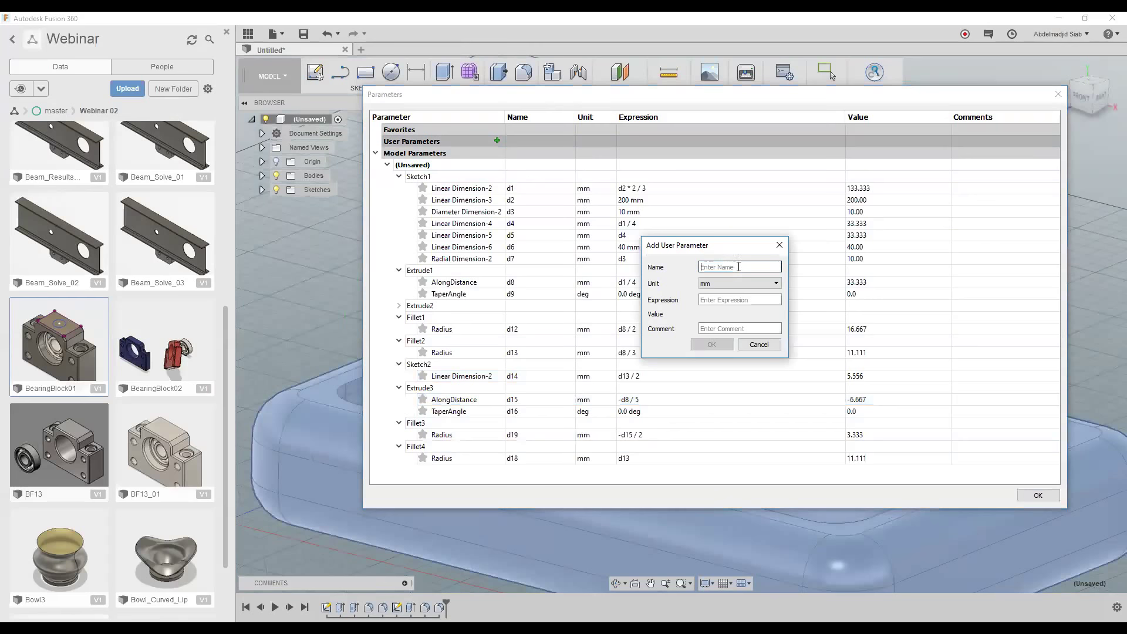
text(Epaisseur)
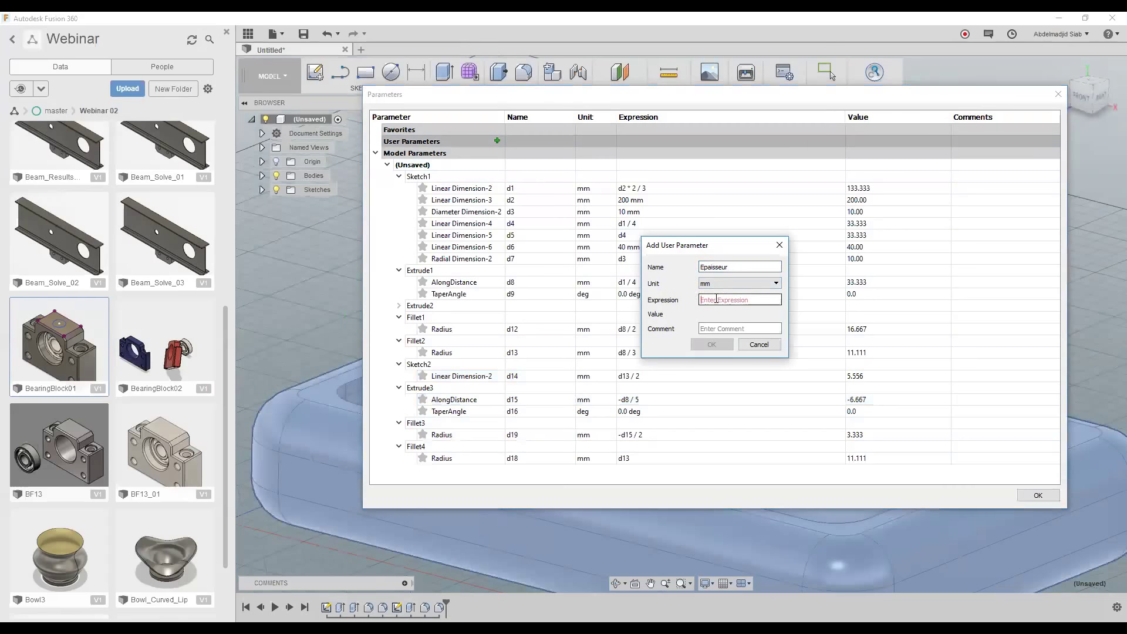
click(715, 299)
drag(686, 246, 774, 221)
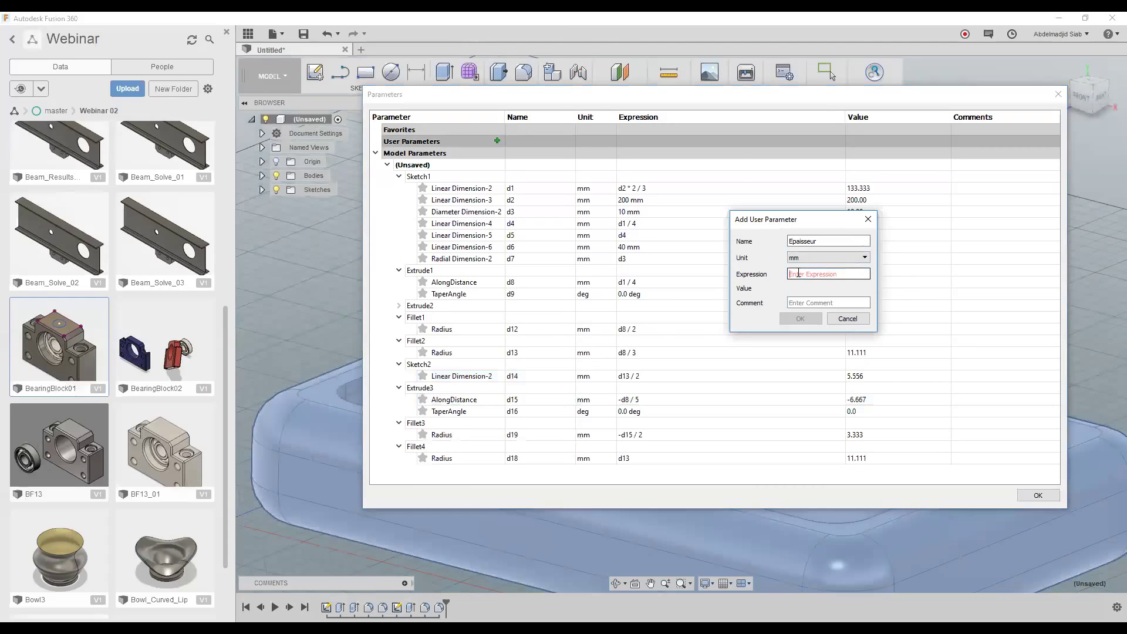
text(d8)
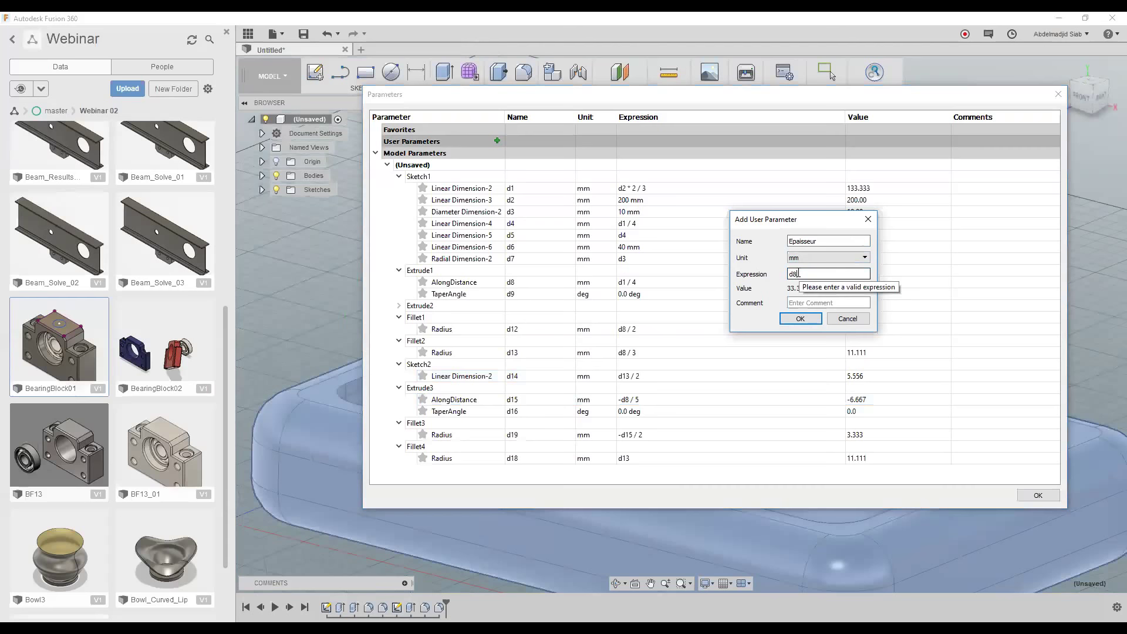
text(/20)
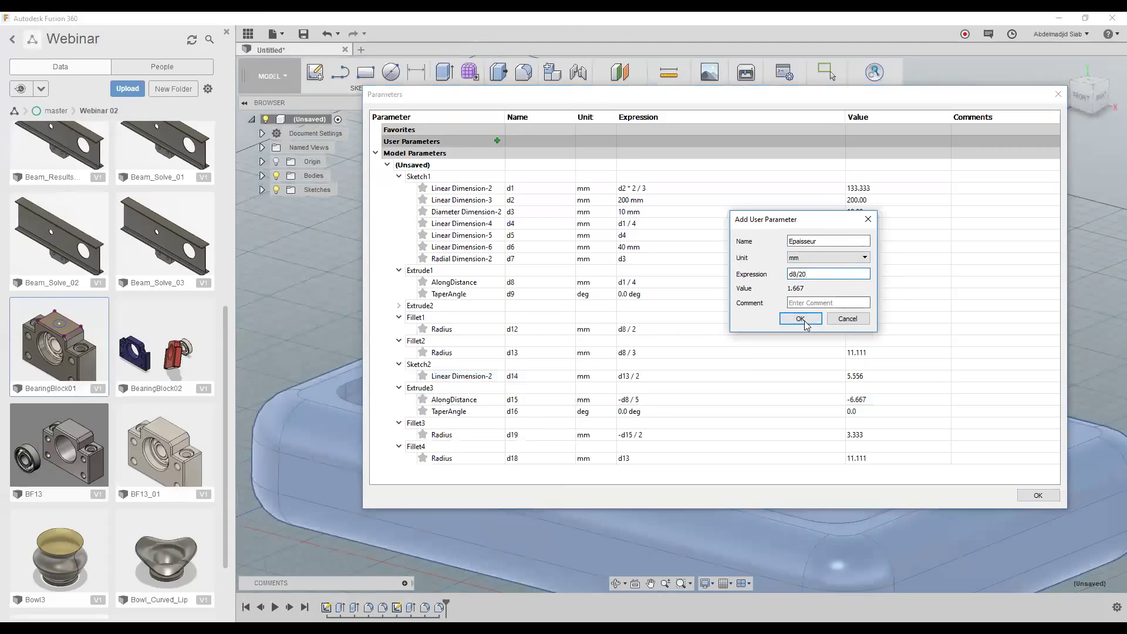
click(799, 323)
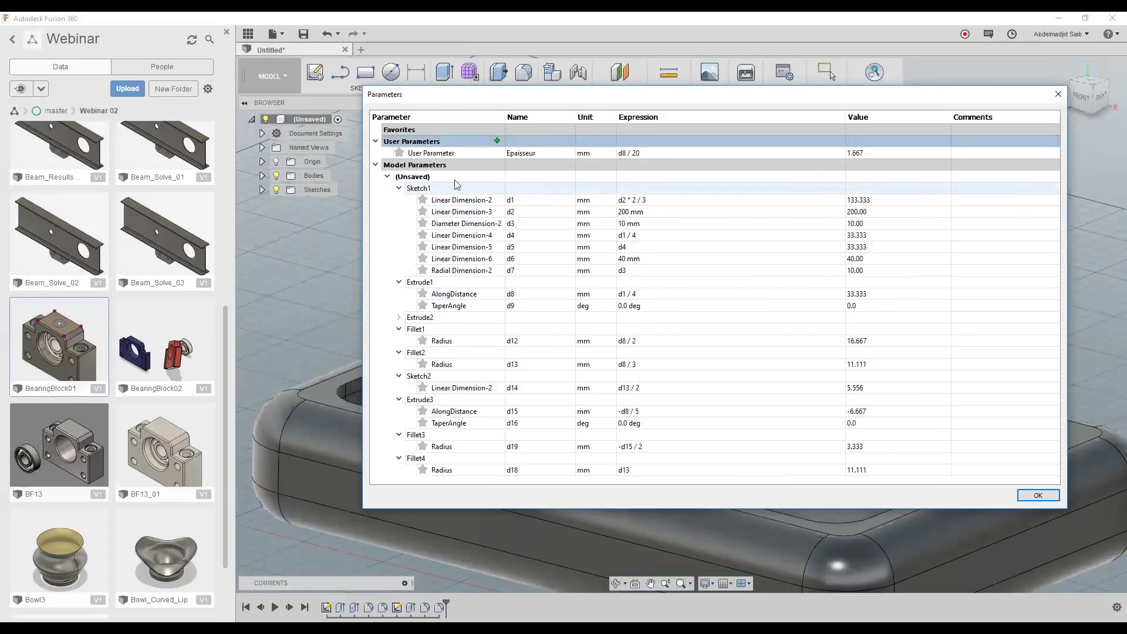
double_click(545, 150)
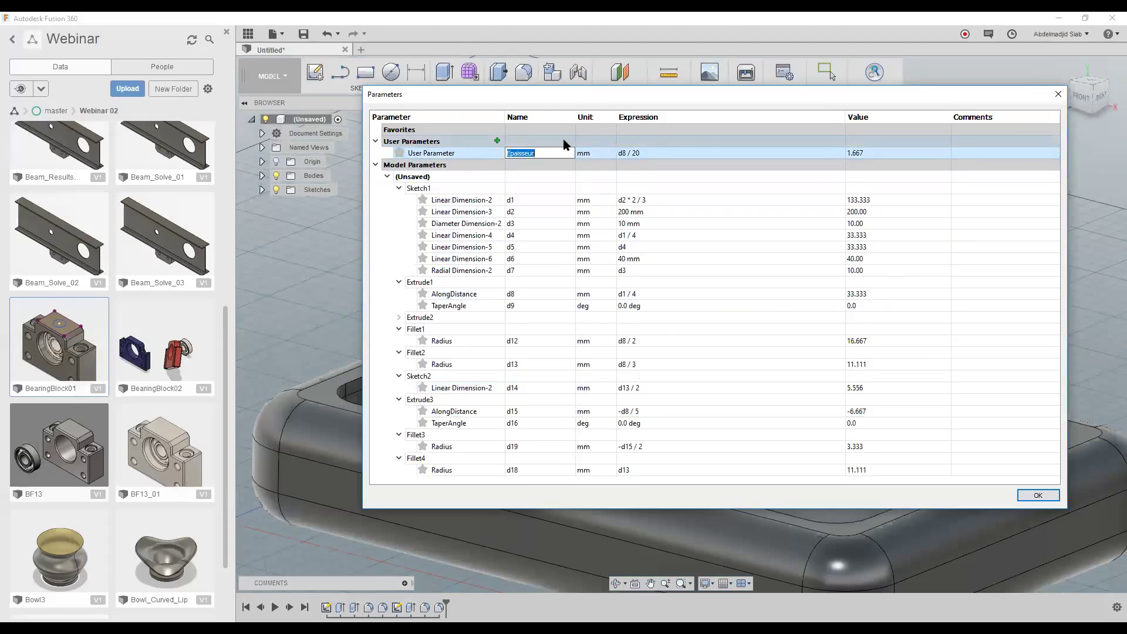
- Close the Parameters table and return the view to Home
click(1056, 97)
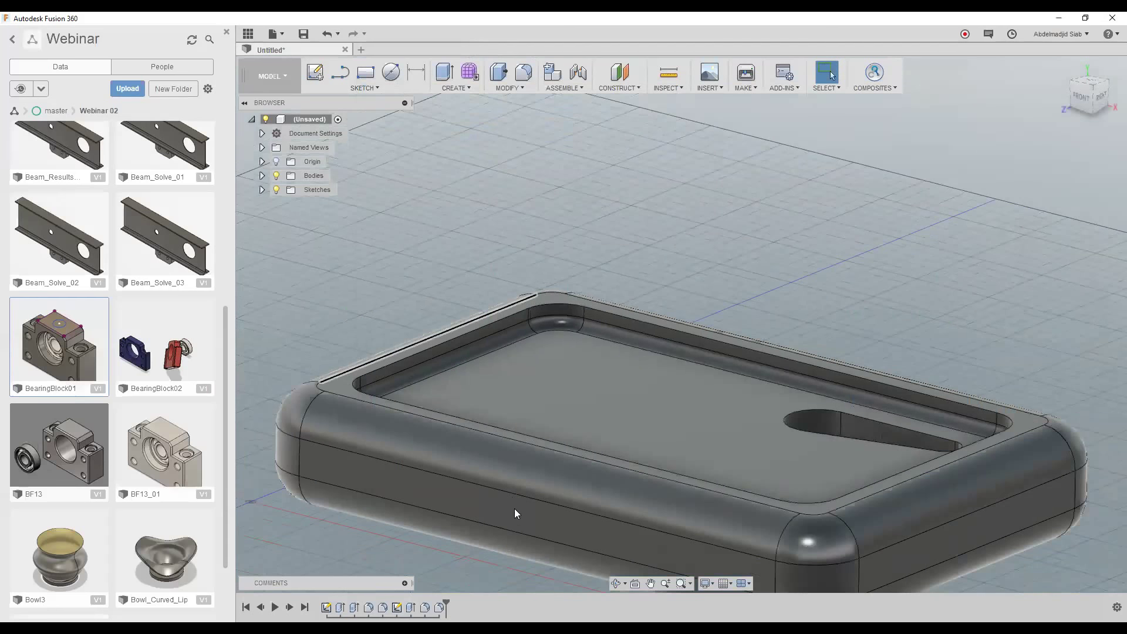
scroll(522, 517, down, 2)
shift+middle_drag(522, 512, 649, 154)
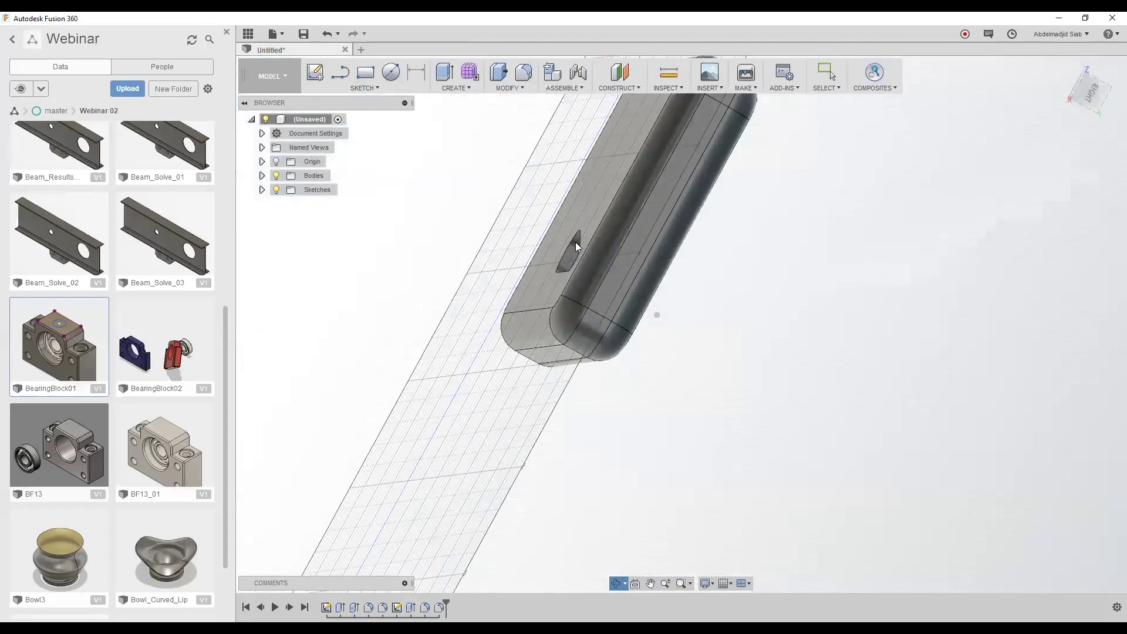
key(F6)
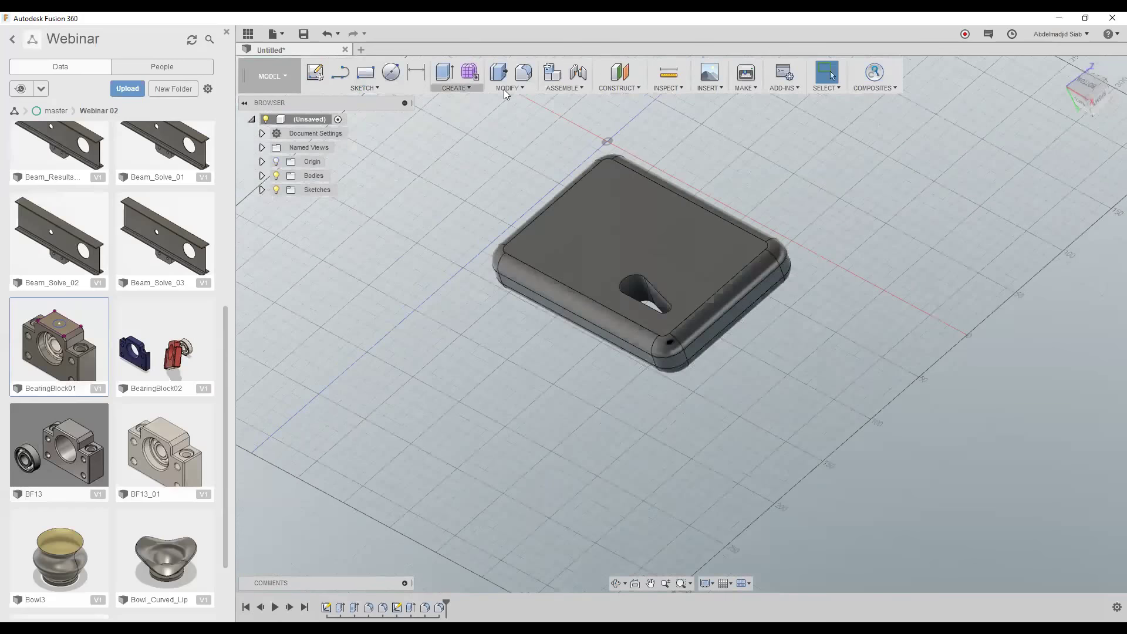
- Trial a Shell on the tray's top face, inspect it, and exit without shelling
click(504, 89)
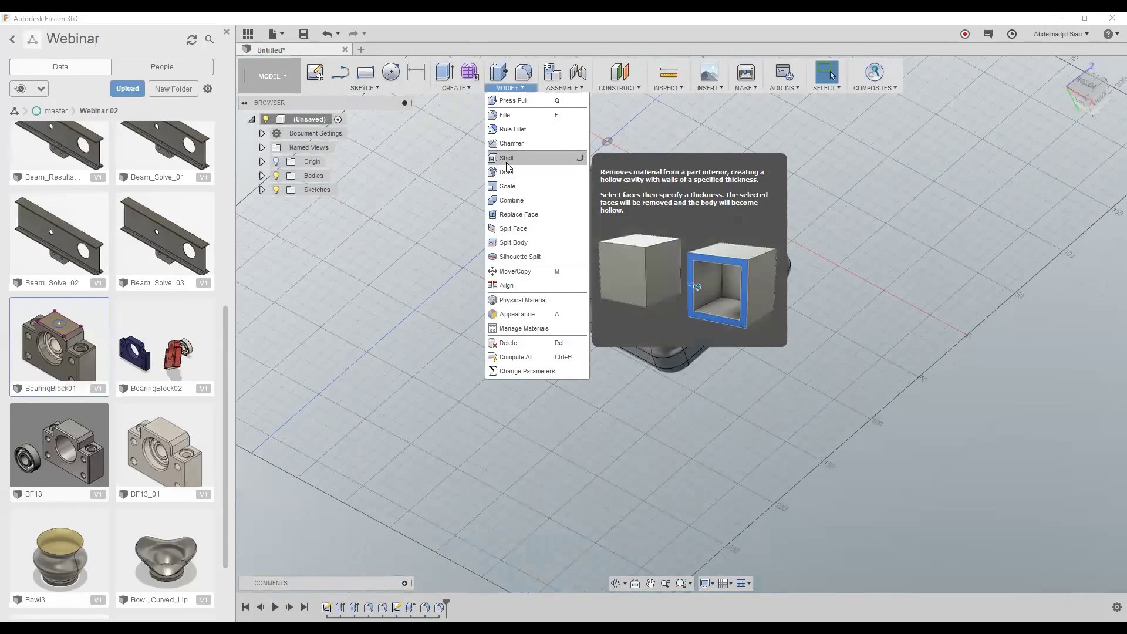
click(506, 159)
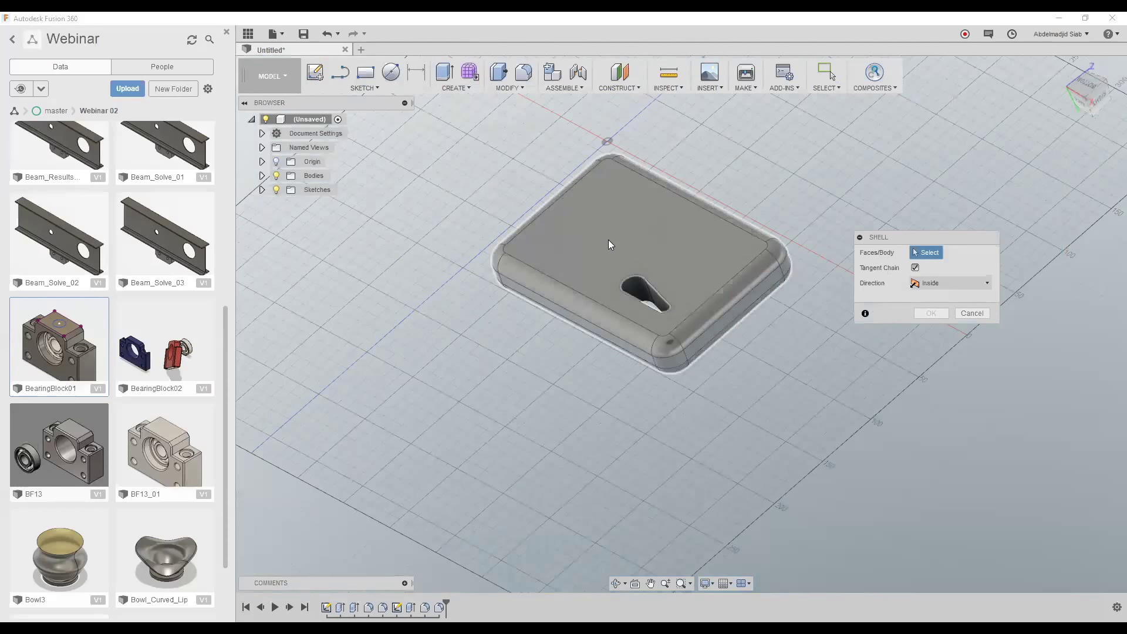
click(609, 174)
scroll(605, 175, up, 1)
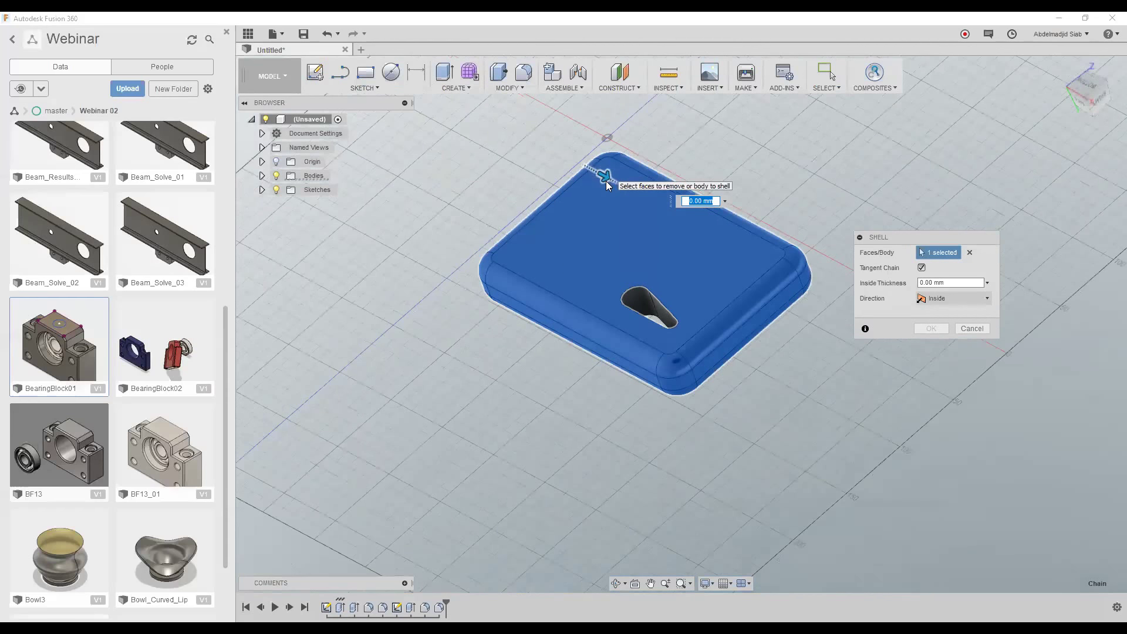
scroll(598, 175, up, 1)
scroll(598, 175, up, 1)
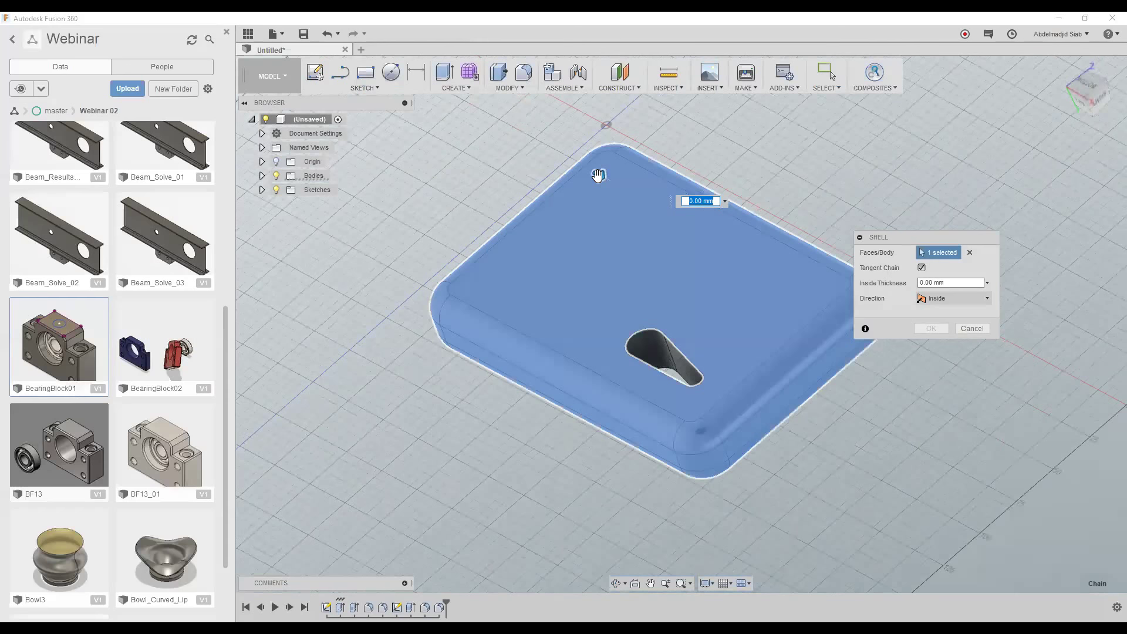
mouse_move(611, 188)
shift+middle_down()
mouse_move(516, 251)
mouse_move(584, 202)
shift+middle_up()
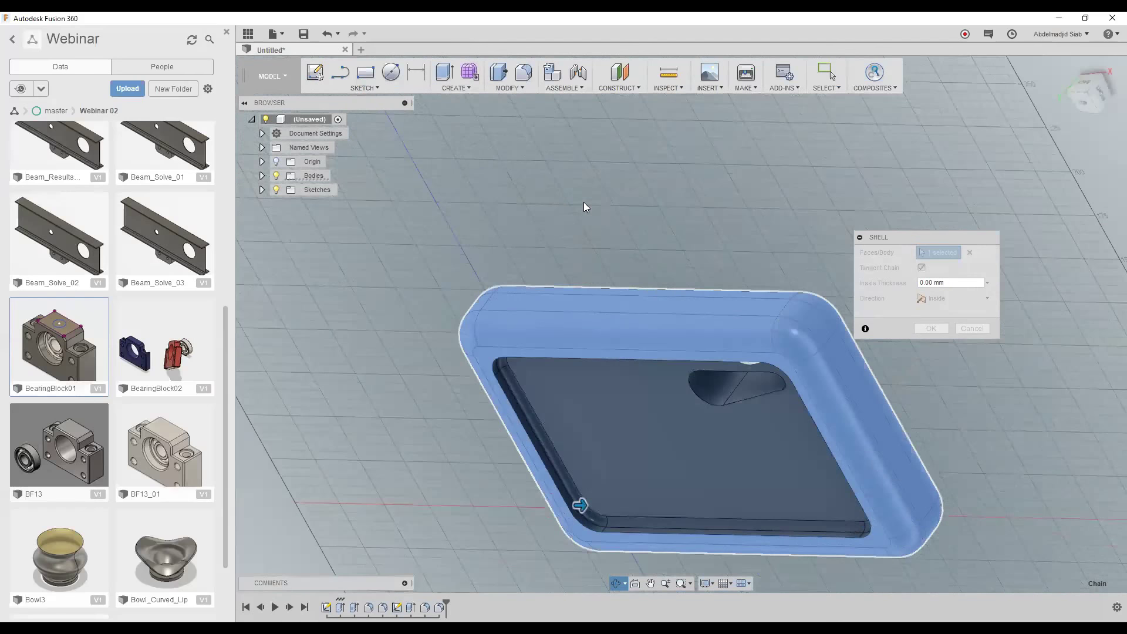
key(Return)
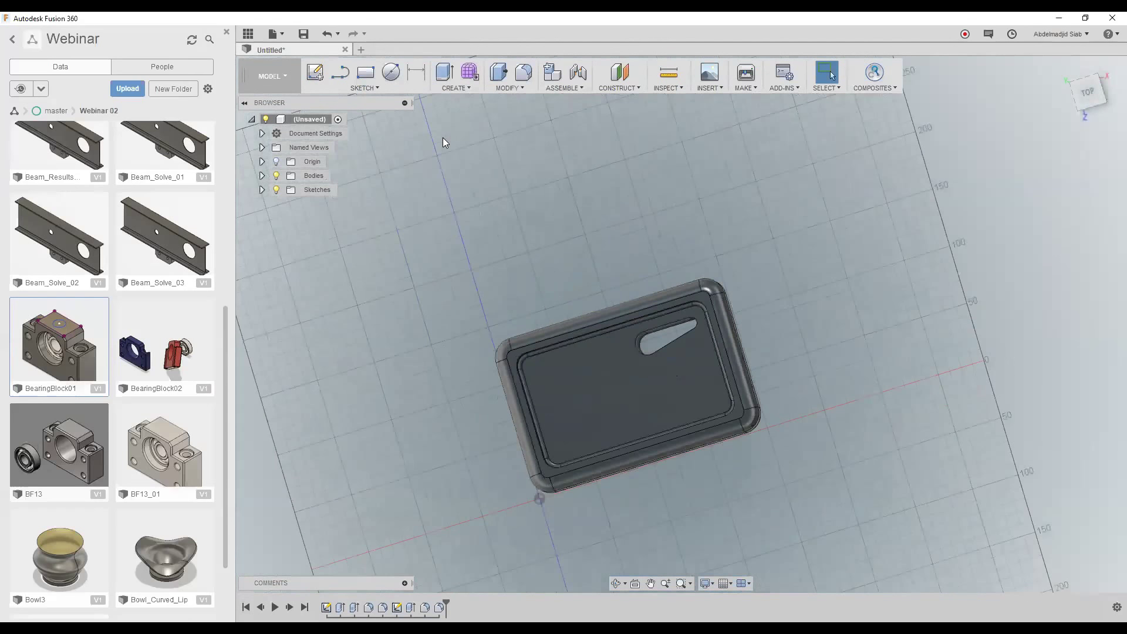
- Open and close the Parameters table twice without making changes
click(512, 86)
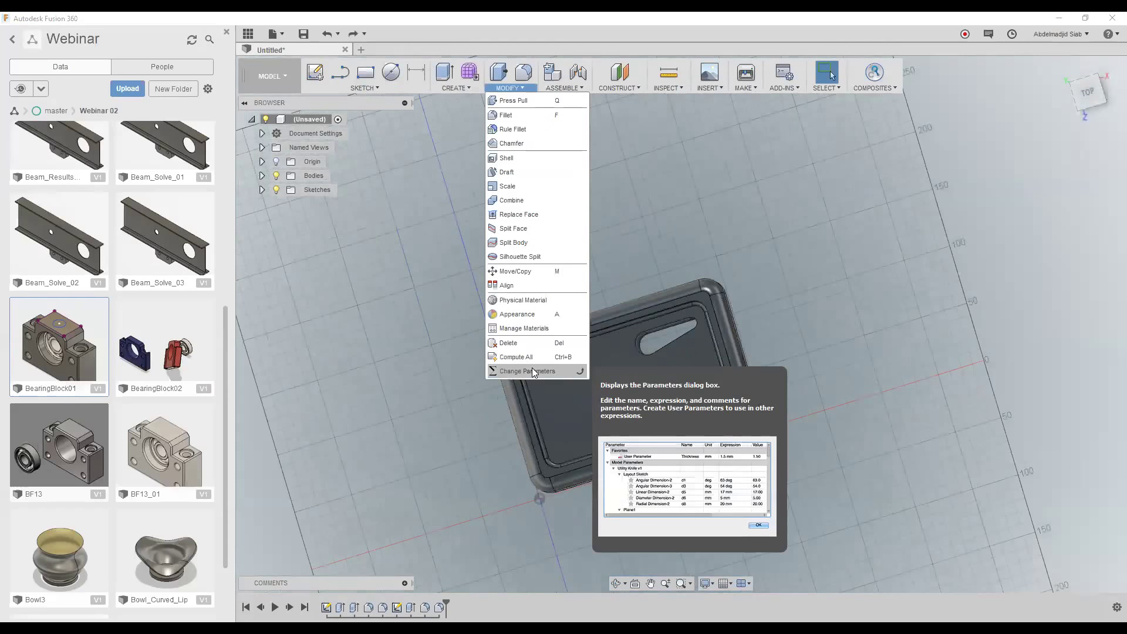
click(532, 371)
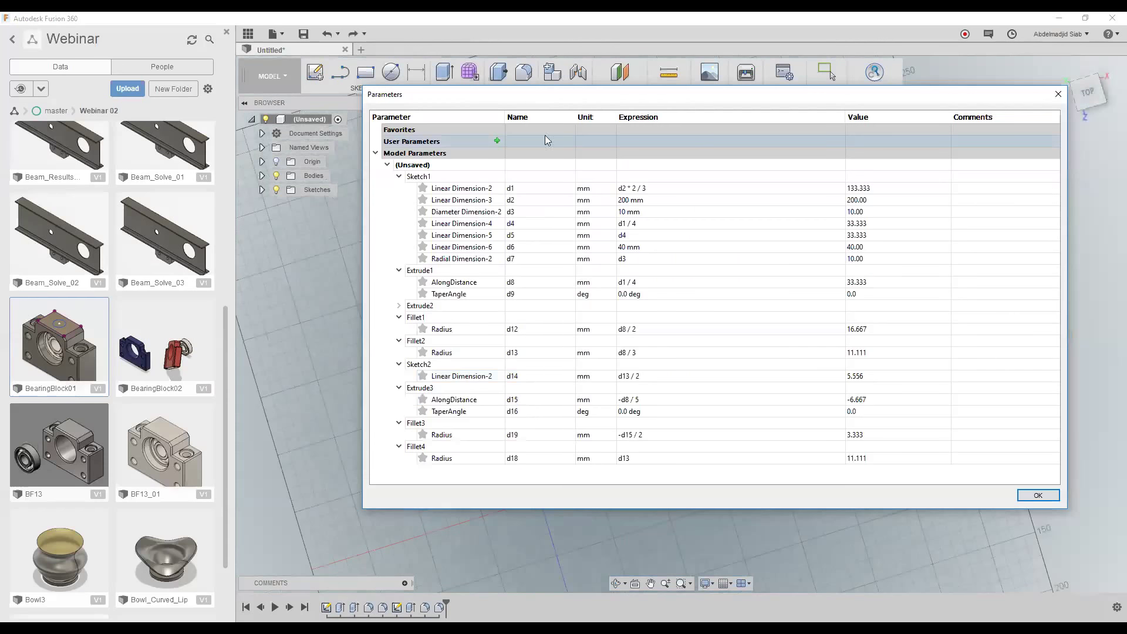
click(1060, 93)
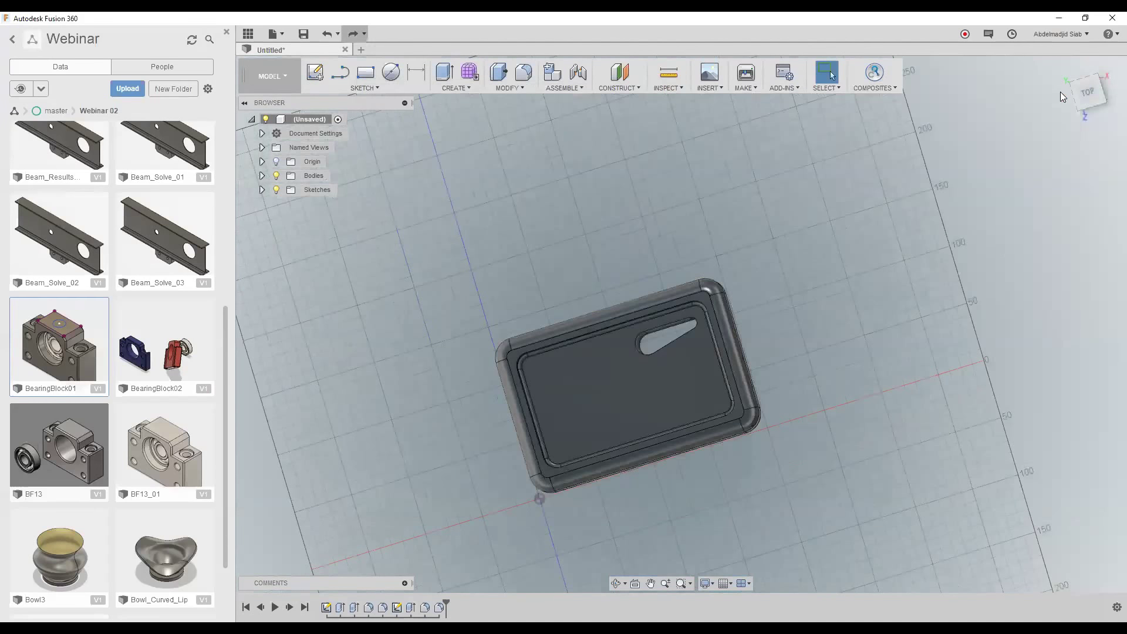
click(520, 90)
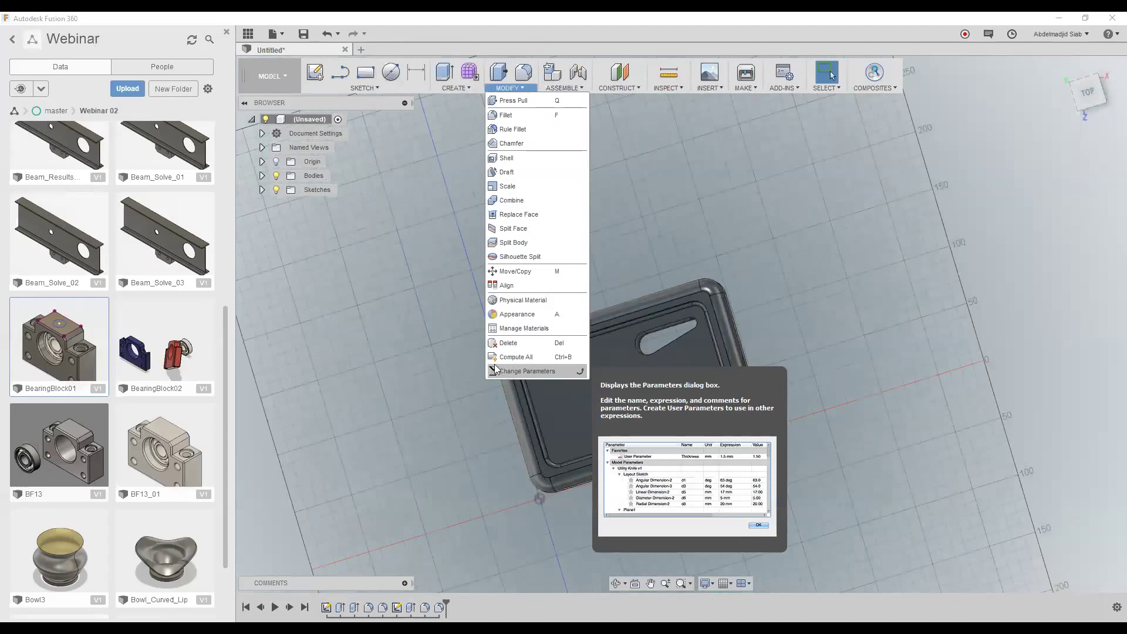
click(540, 372)
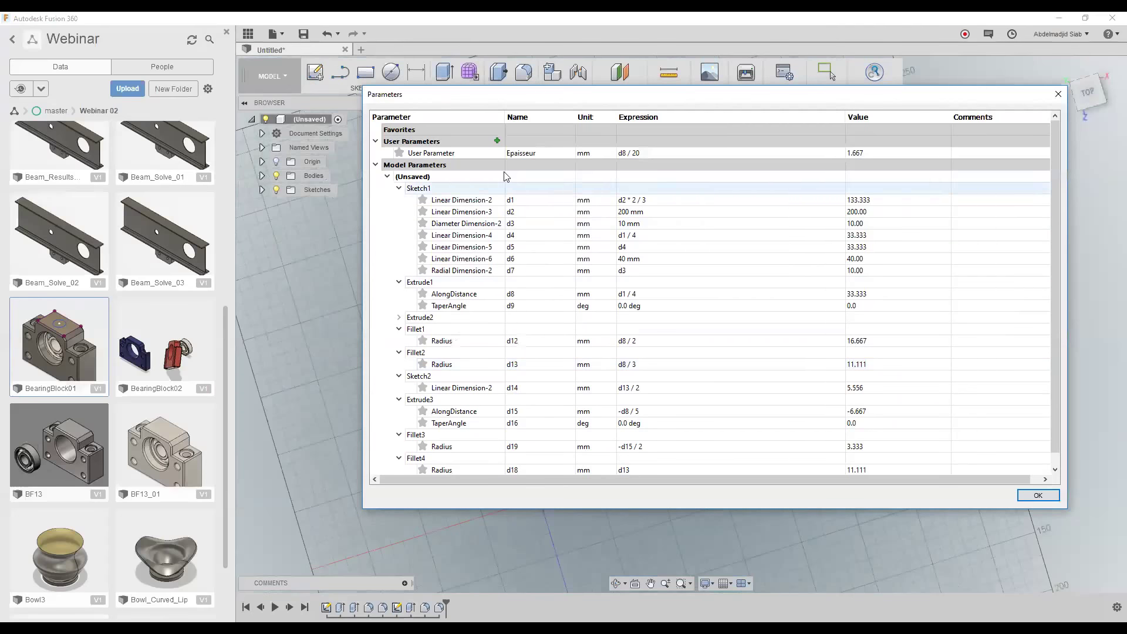
click(1062, 97)
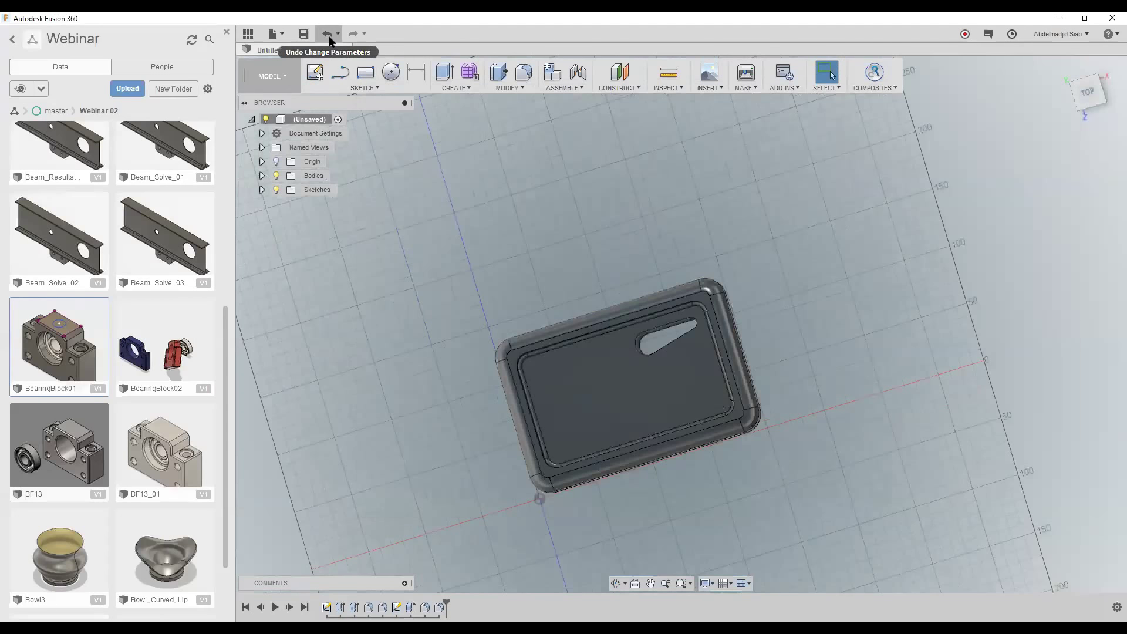
- Undo the last parameter change and view the tray from above
click(330, 39)
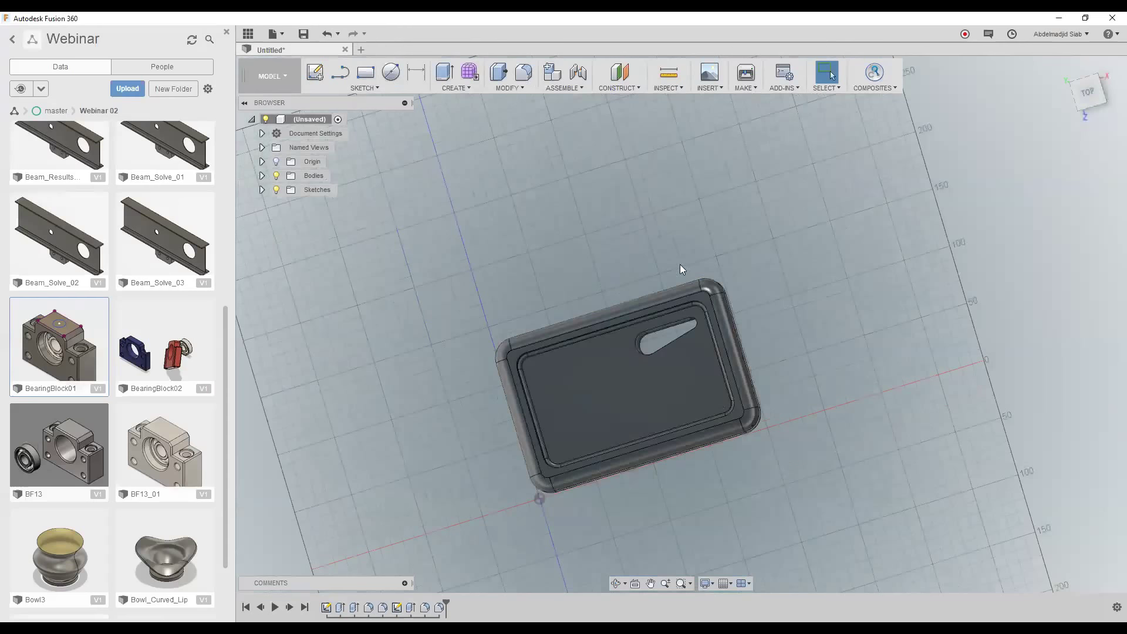
scroll(615, 293, up, 1)
shift+middle_drag(556, 467, 546, 421)
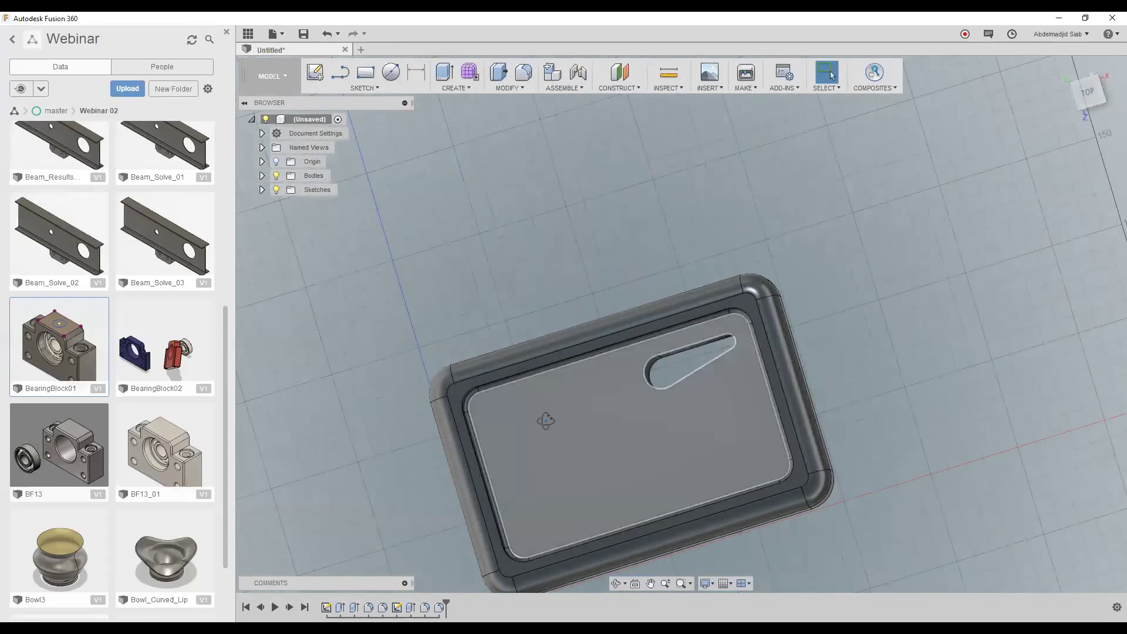
- Shell the tray inward from its top face with a 20 mm inside thickness
click(510, 89)
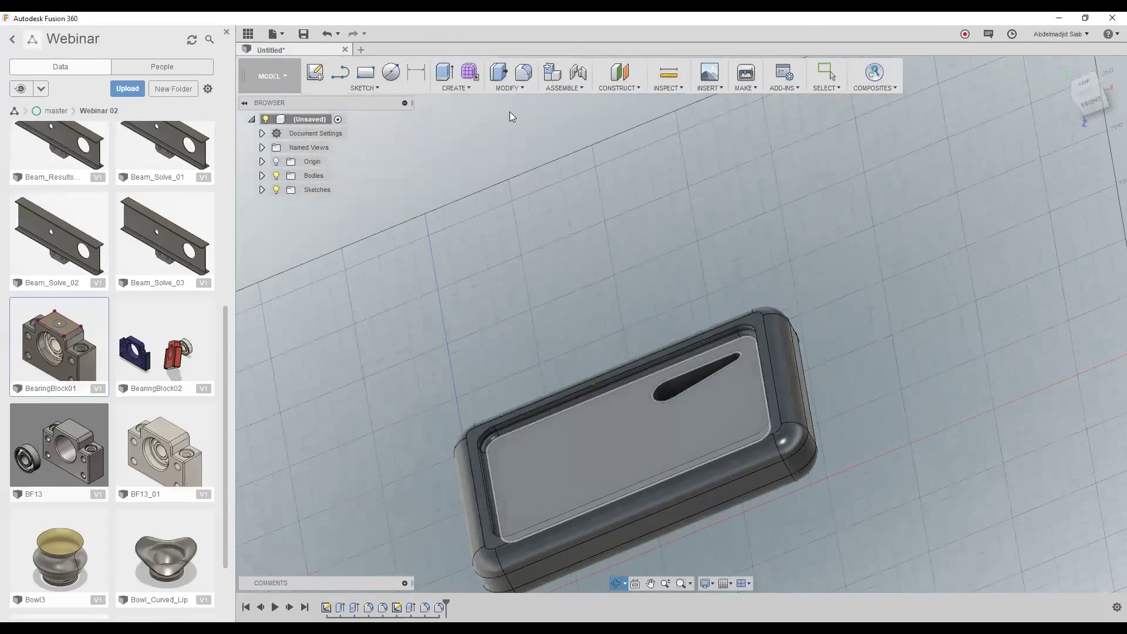
click(500, 159)
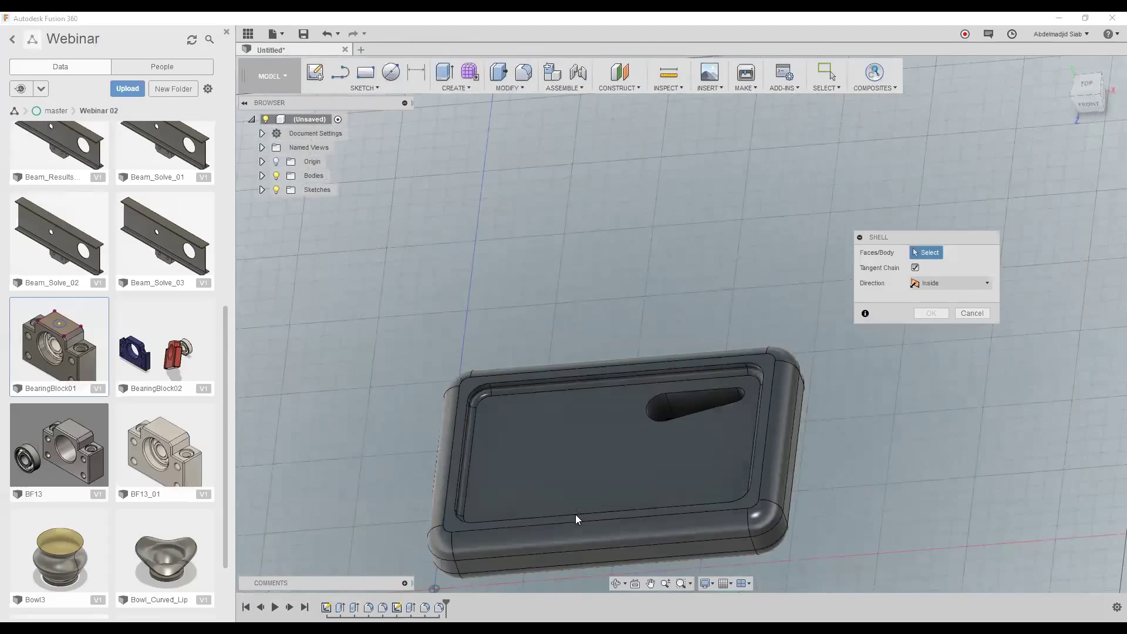
click(572, 478)
drag(600, 492, 607, 522)
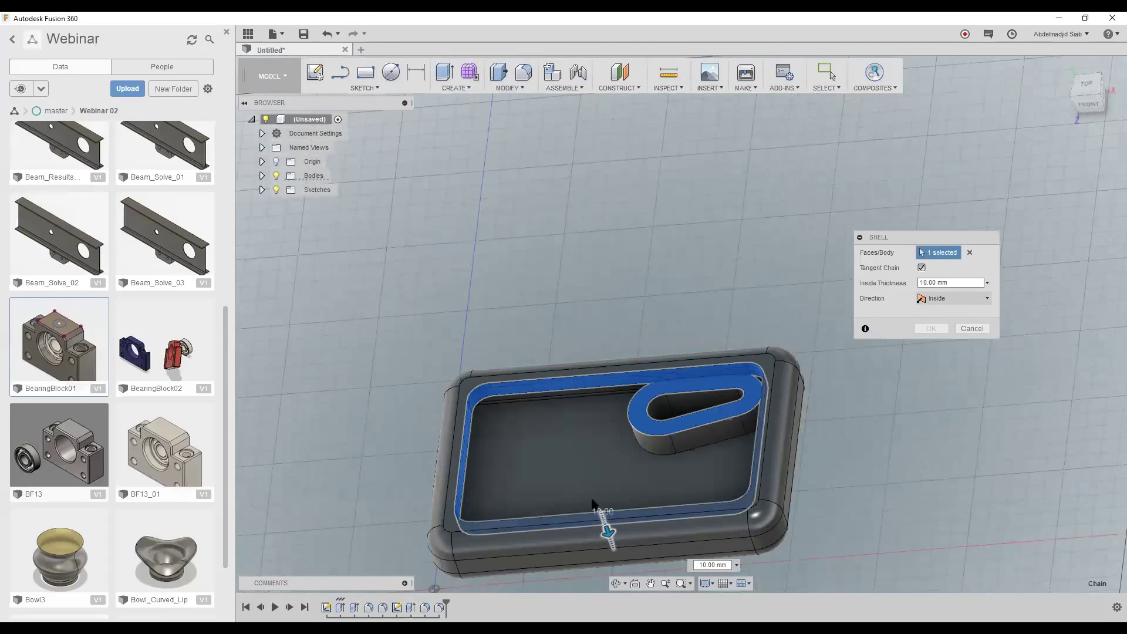
text(20)
key(Return)
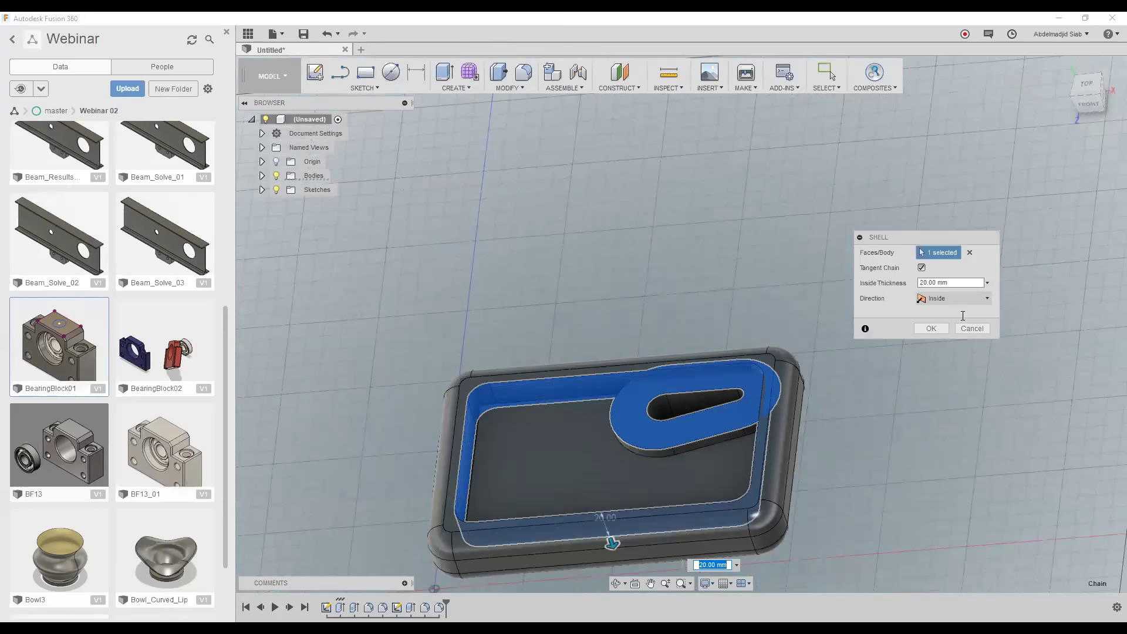
click(933, 282)
key(Return)
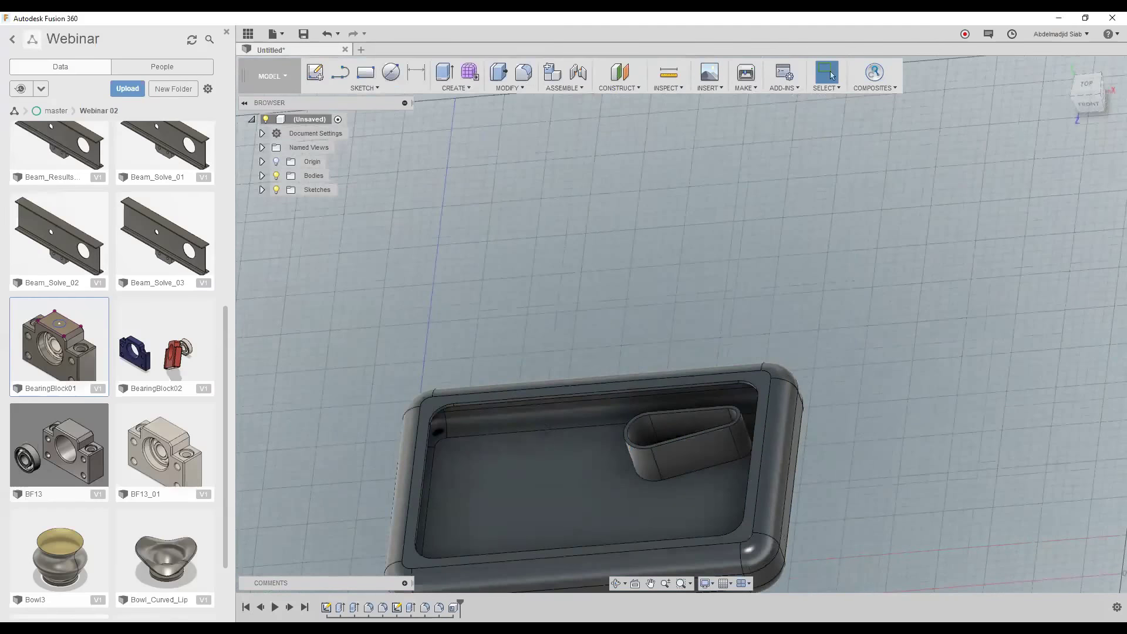
- Orbit and zoom around the hollowed tray to inspect a filleted corner
scroll(528, 449, up, 3)
mouse_move(515, 452)
shift+middle_down()
mouse_move(448, 434)
mouse_move(445, 422)
shift+middle_up()
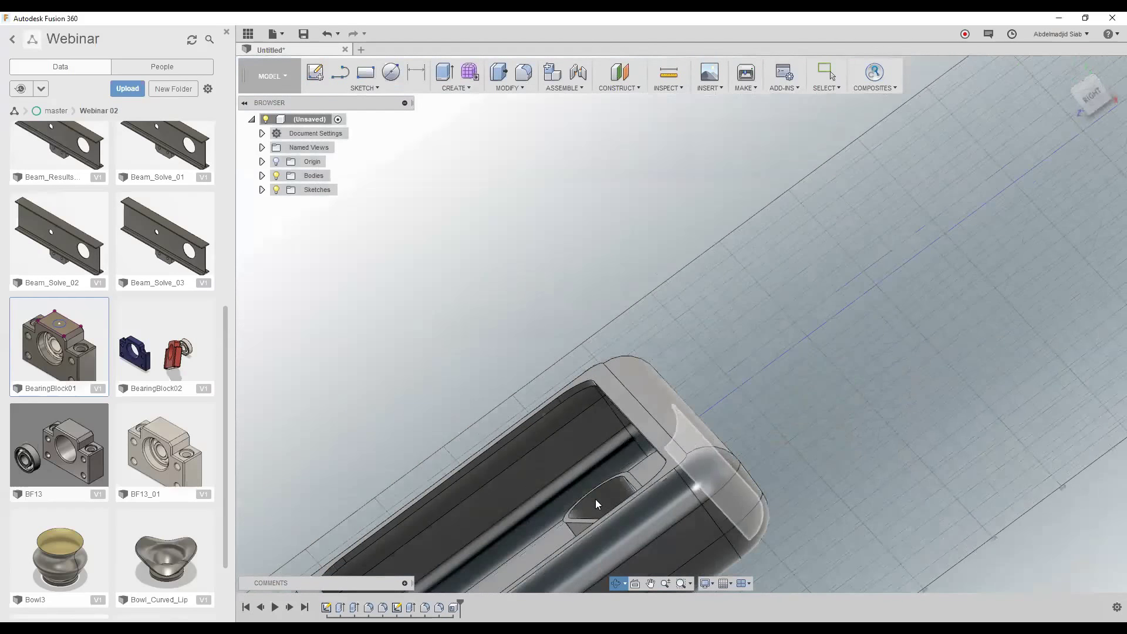
shift+middle_drag(596, 499, 626, 481)
scroll(613, 490, down, 5)
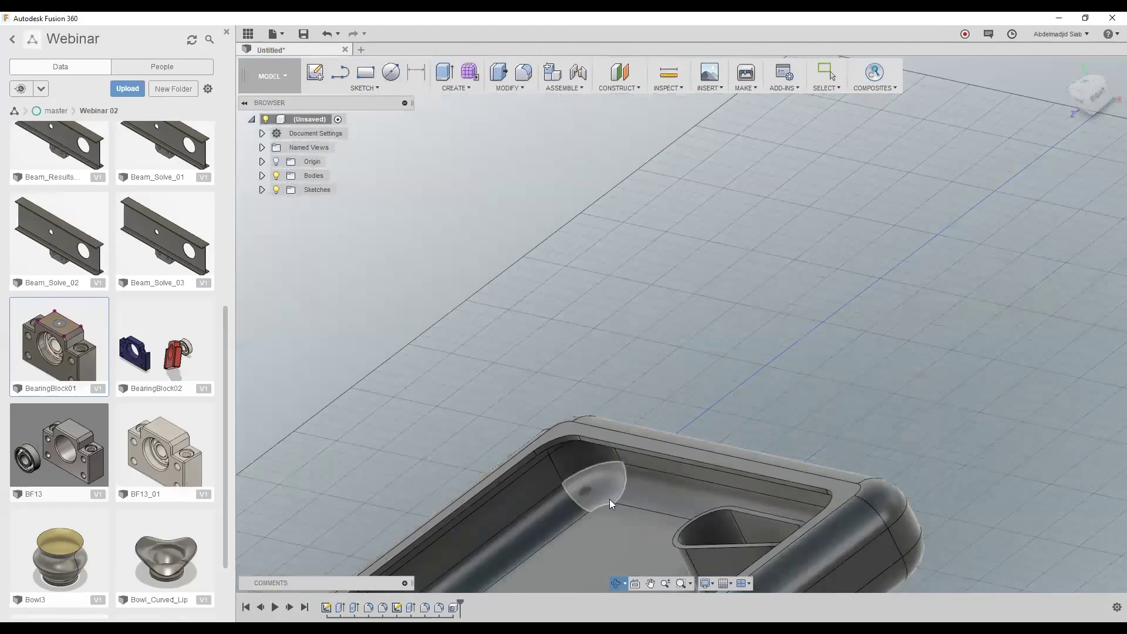
scroll(467, 579, down, 5)
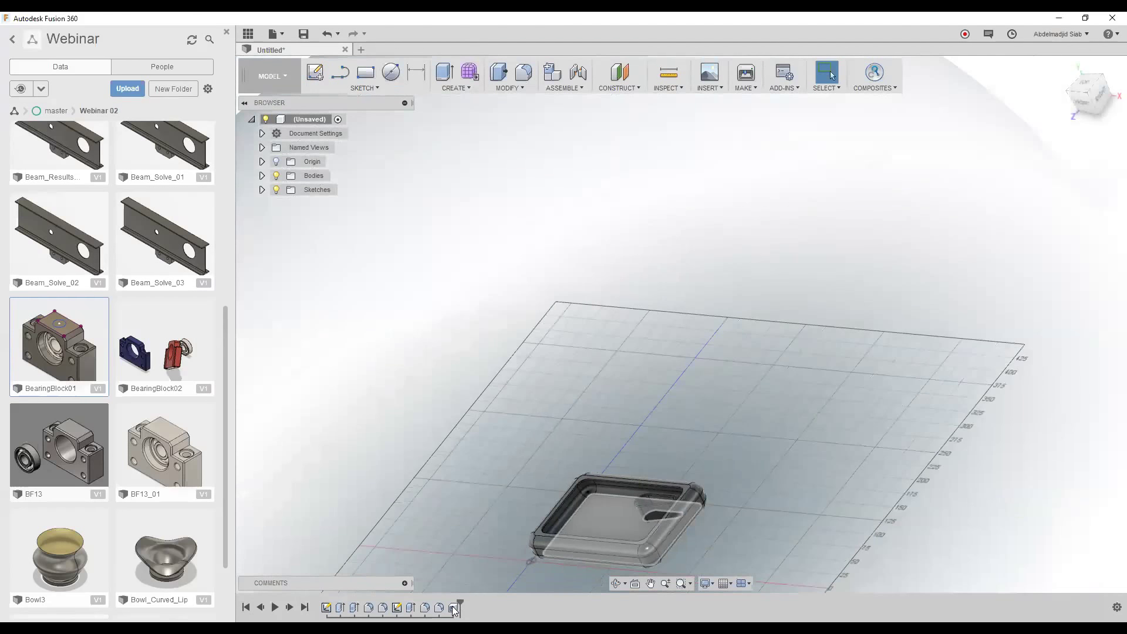
- Set the Shell feature's inside thickness to the Epaisseur user parameter
double_click(453, 606)
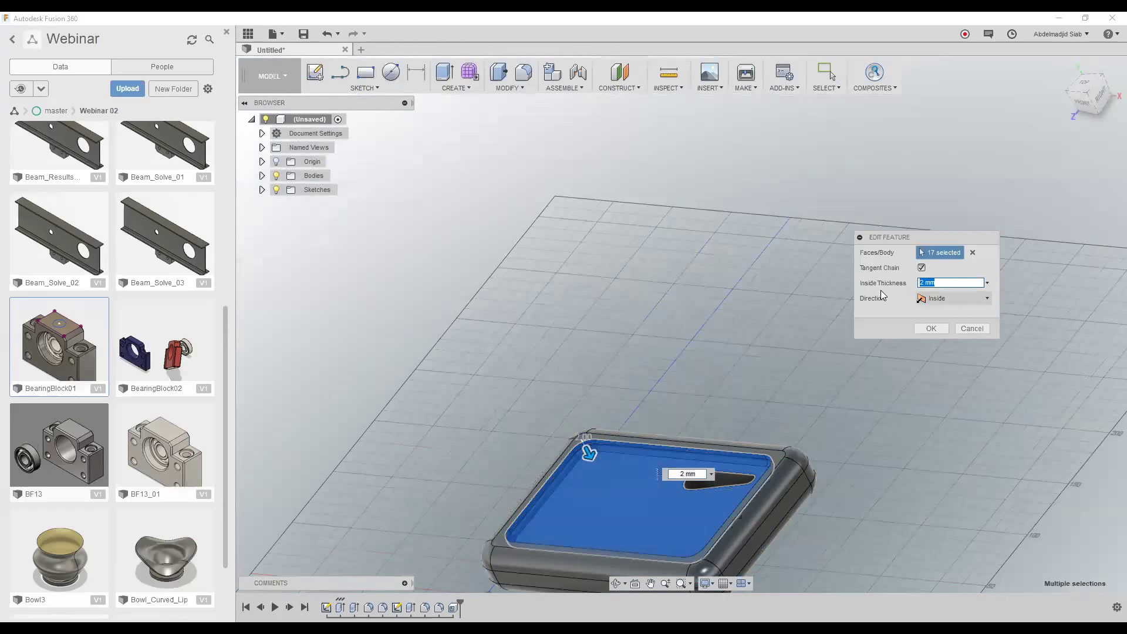
text(Epaisseur)
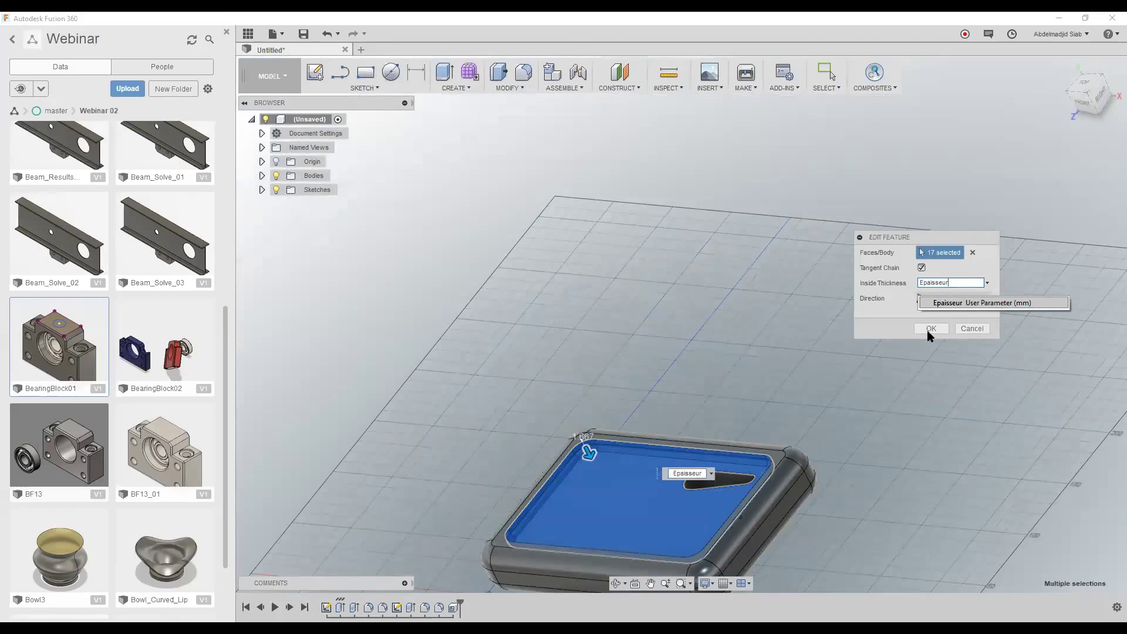
click(942, 304)
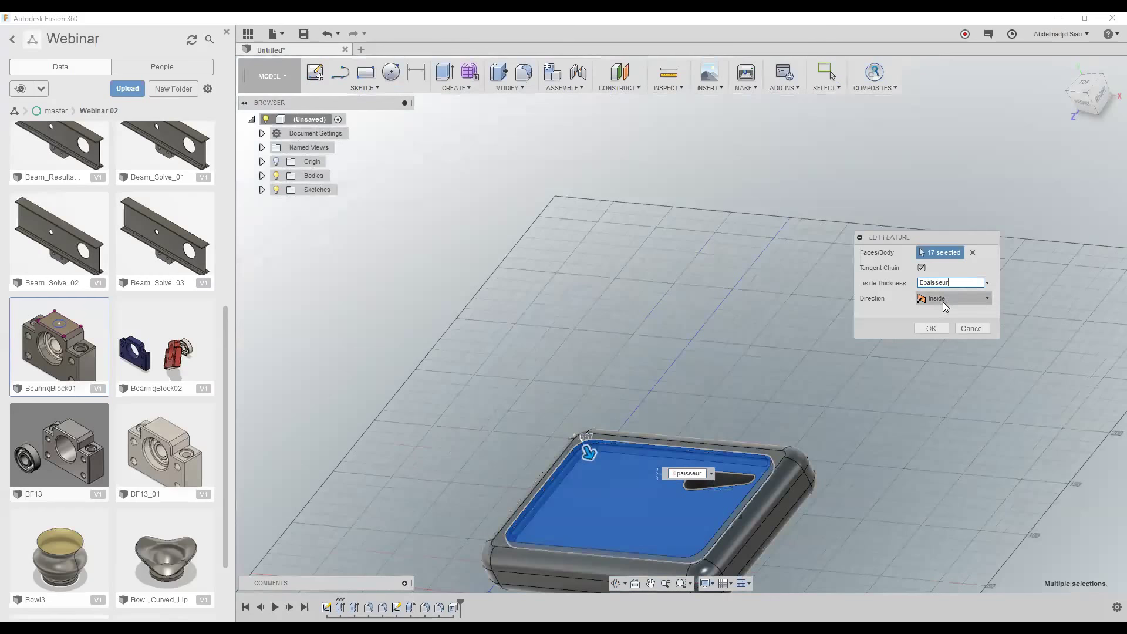
click(926, 329)
- Zoom around the tray, then review the Shell feature and close it unchanged
scroll(596, 411, down, 2)
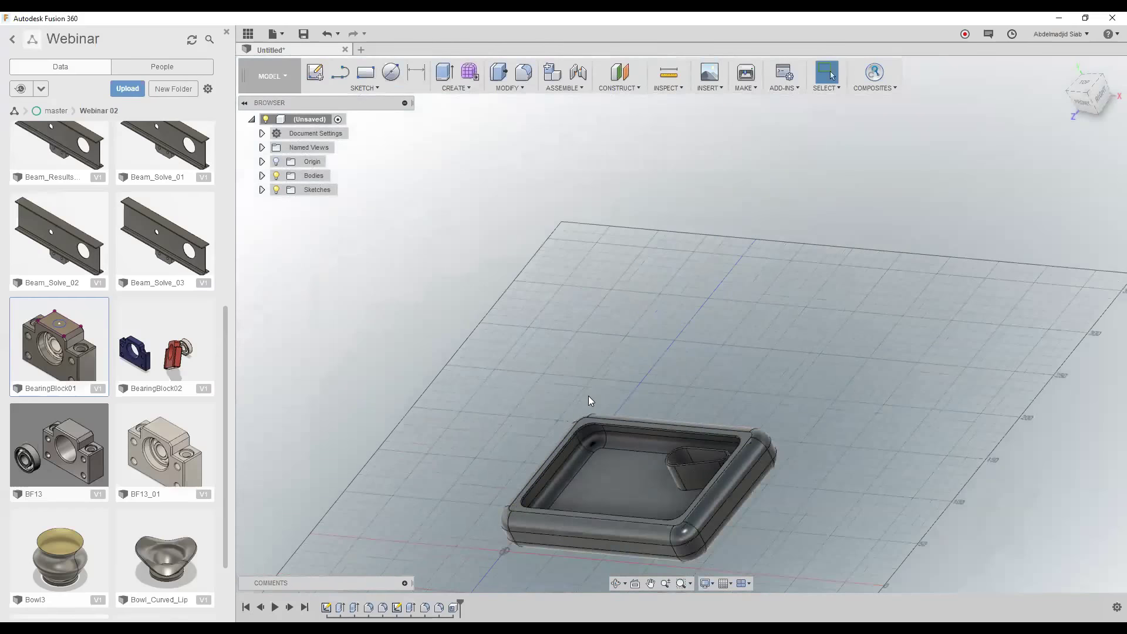
scroll(589, 388, down, 1)
scroll(564, 305, up, 3)
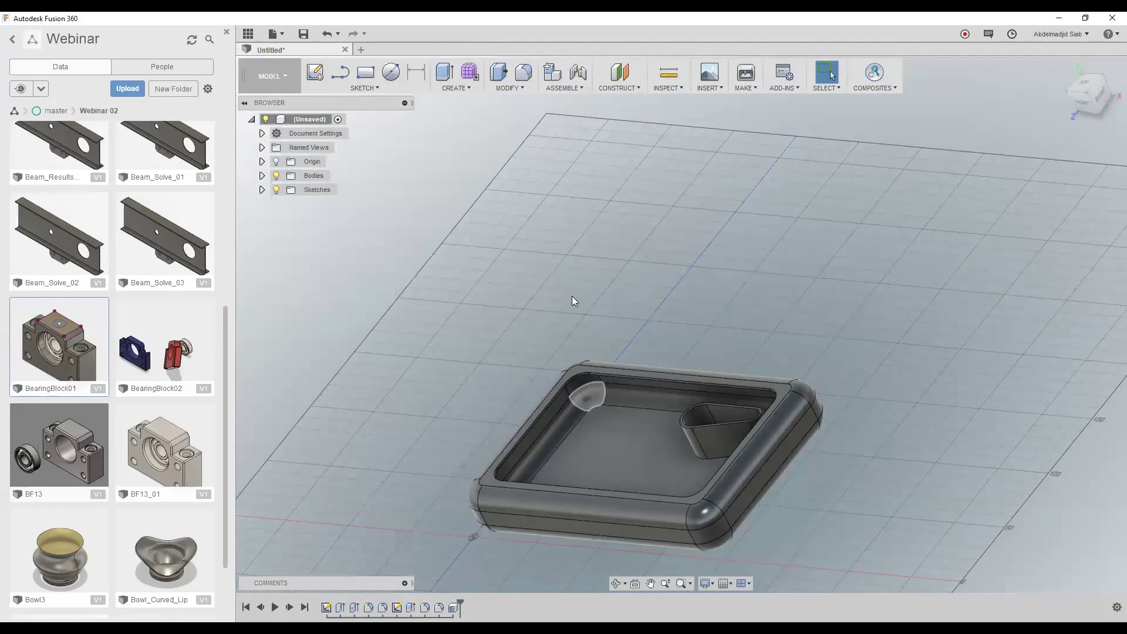
scroll(590, 397, up, 1)
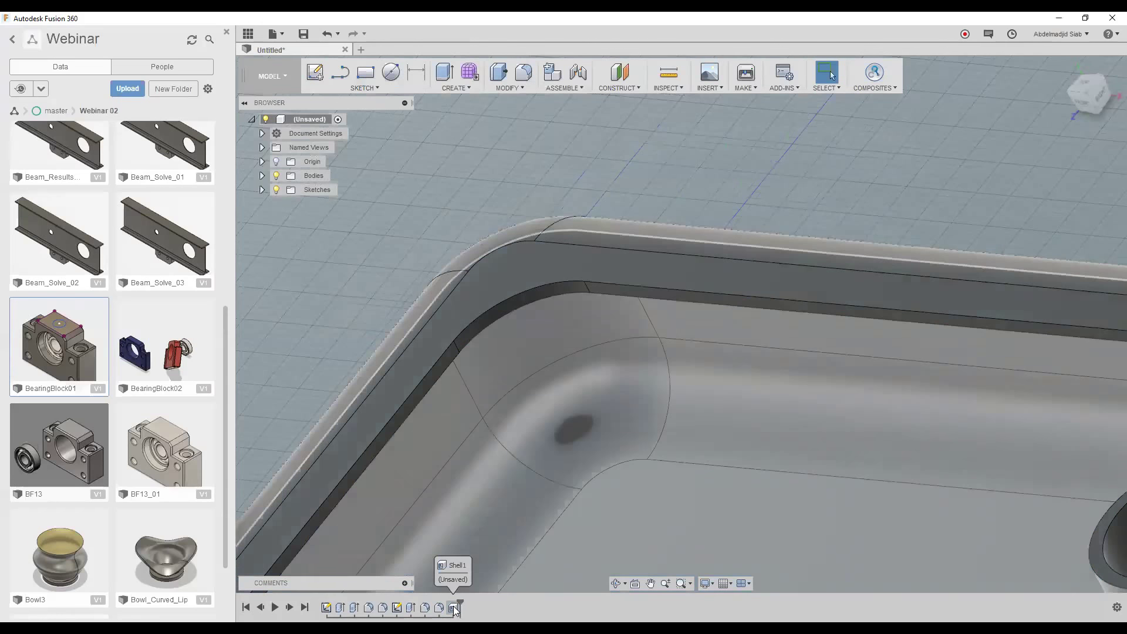
click(454, 608)
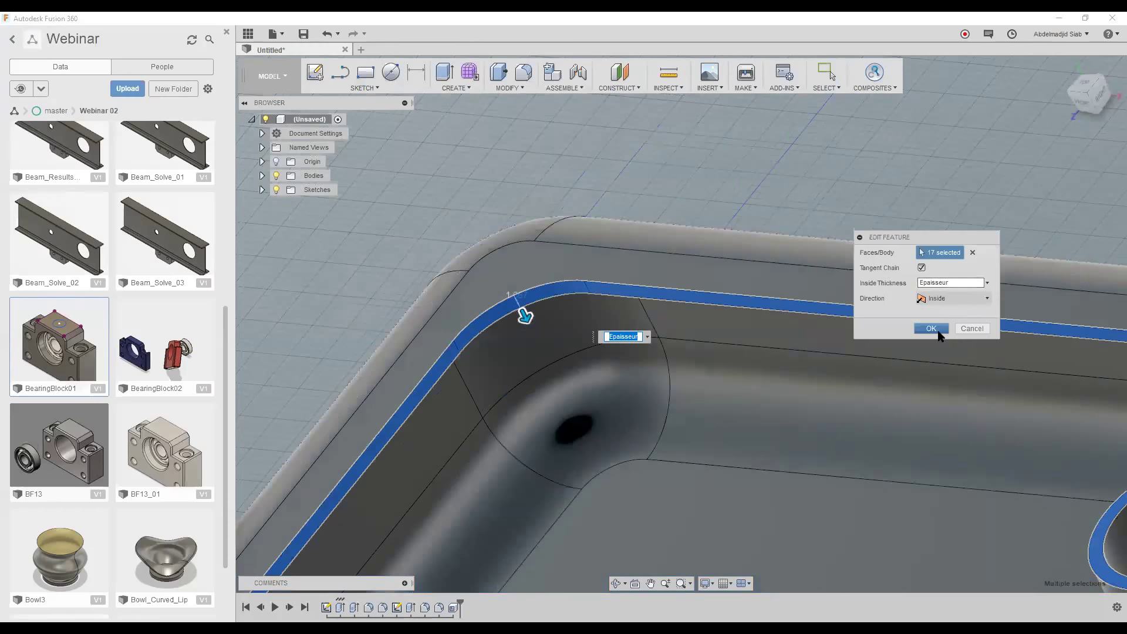
click(938, 333)
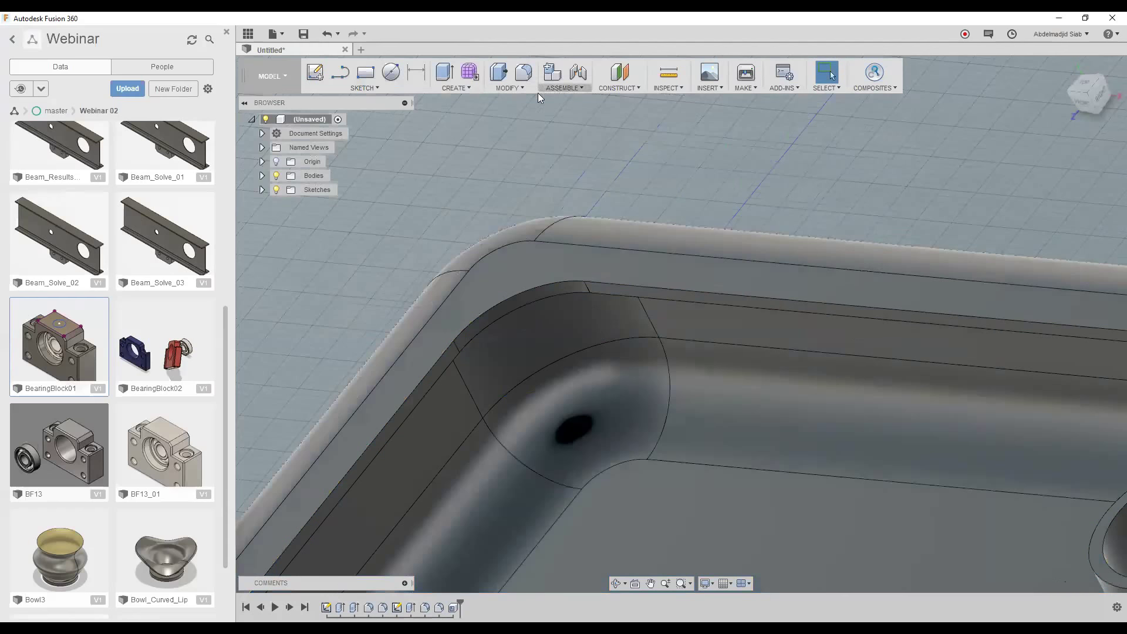
click(515, 89)
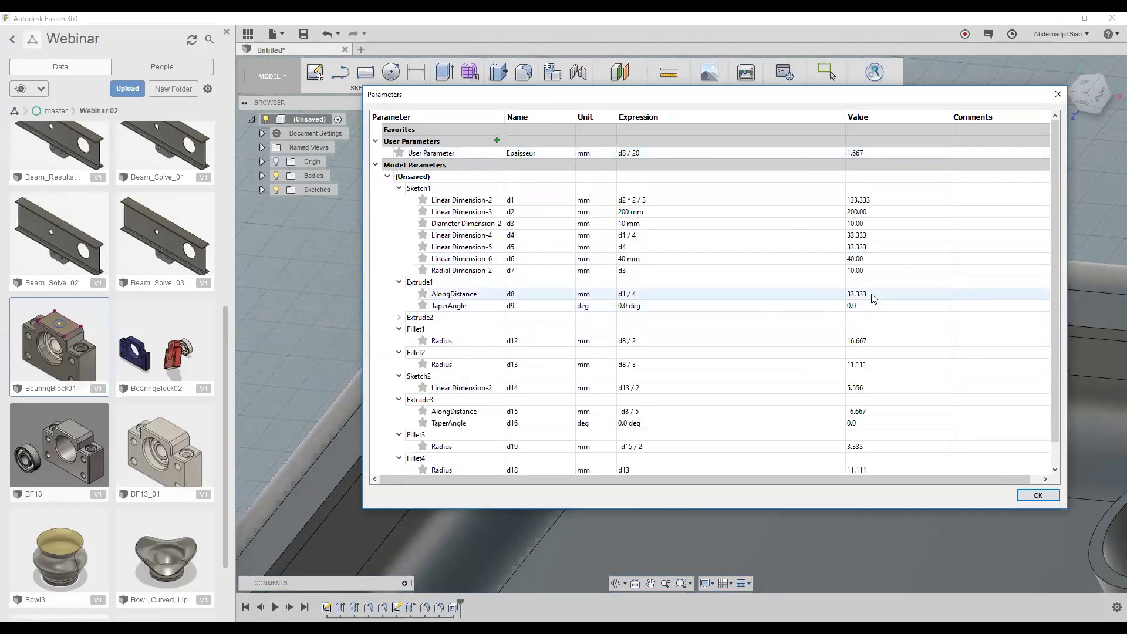
click(1057, 96)
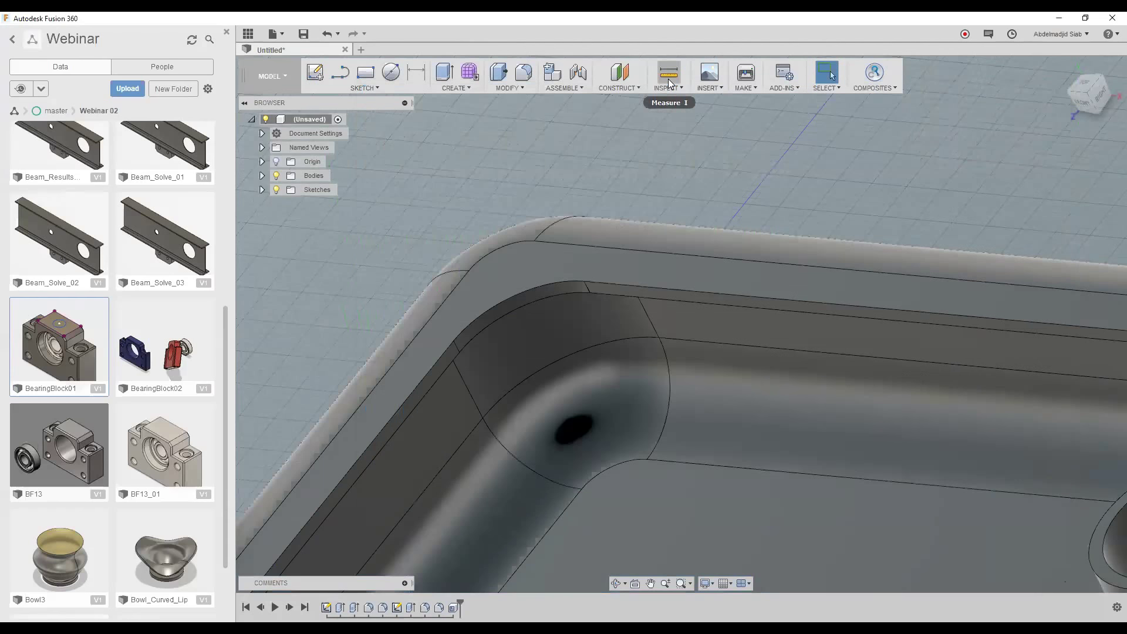
- Measure the tray's top rim face and orbit around the rounded corner
click(669, 81)
click(541, 278)
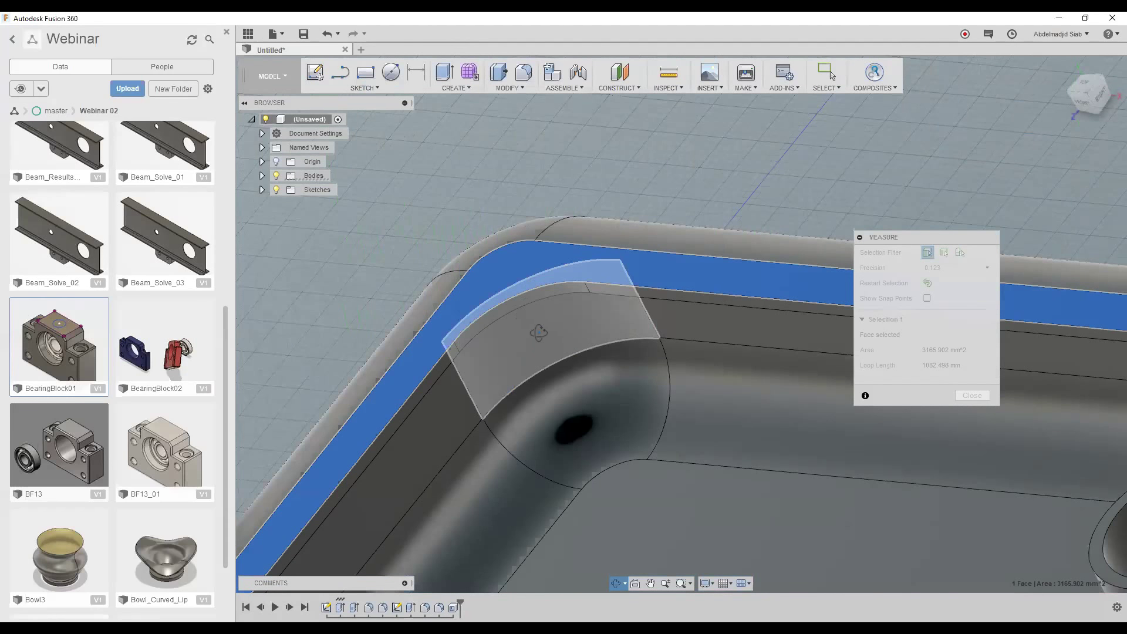
shift+middle_drag(561, 344, 553, 283)
shift+middle_drag(548, 132, 572, 174)
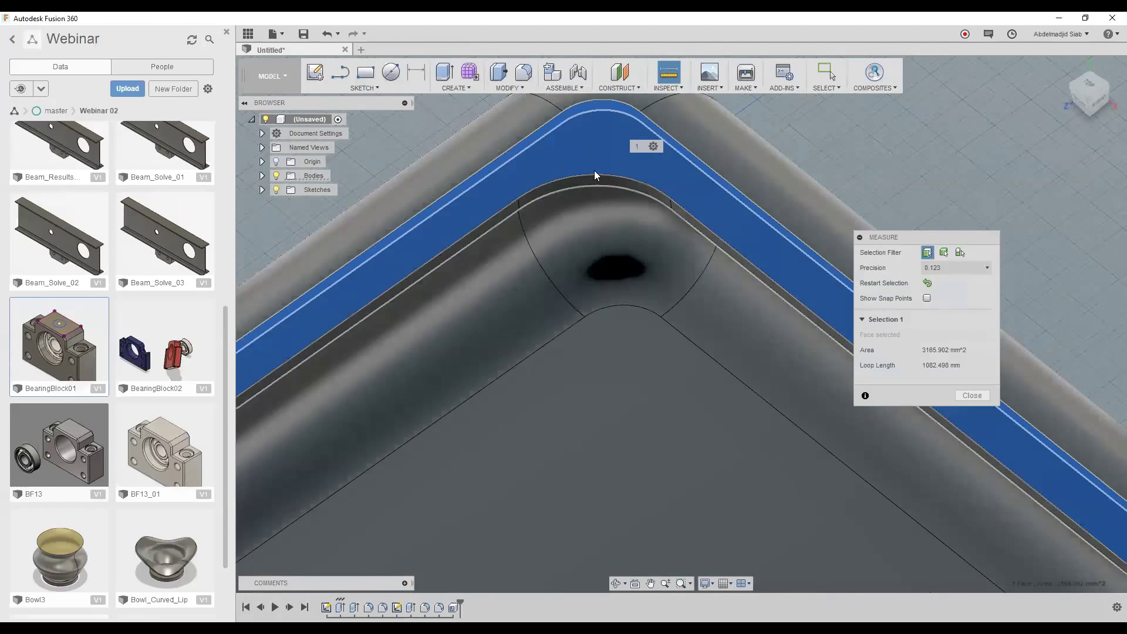
key(Escape)
scroll(525, 205, up, 5)
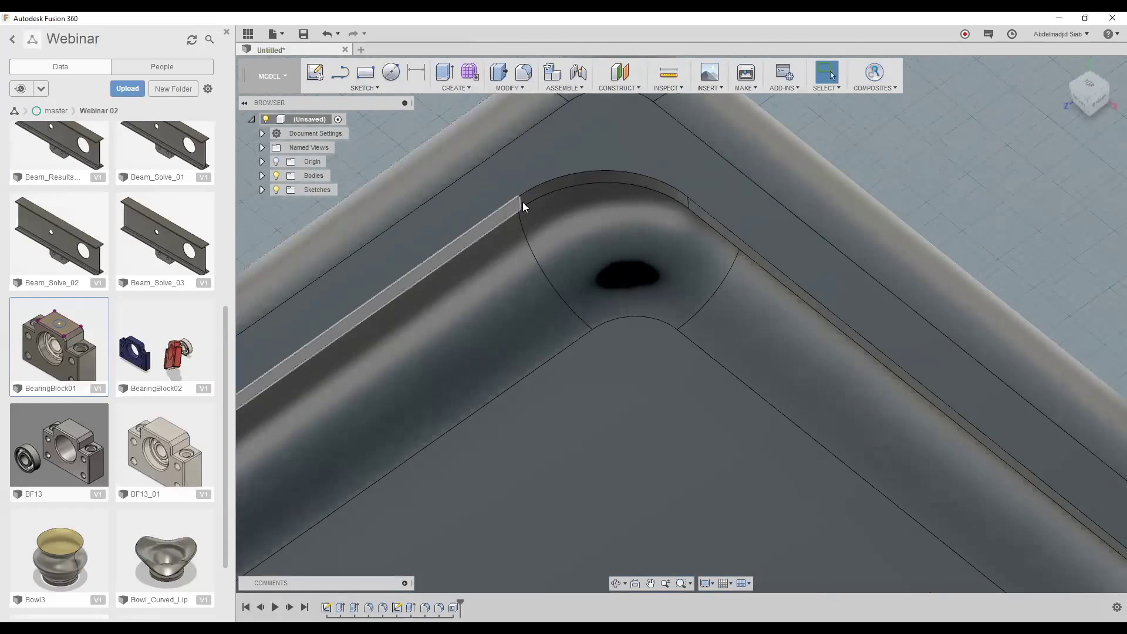
- Measure the short wall edge at 1.667 mm, then zoom out
click(668, 76)
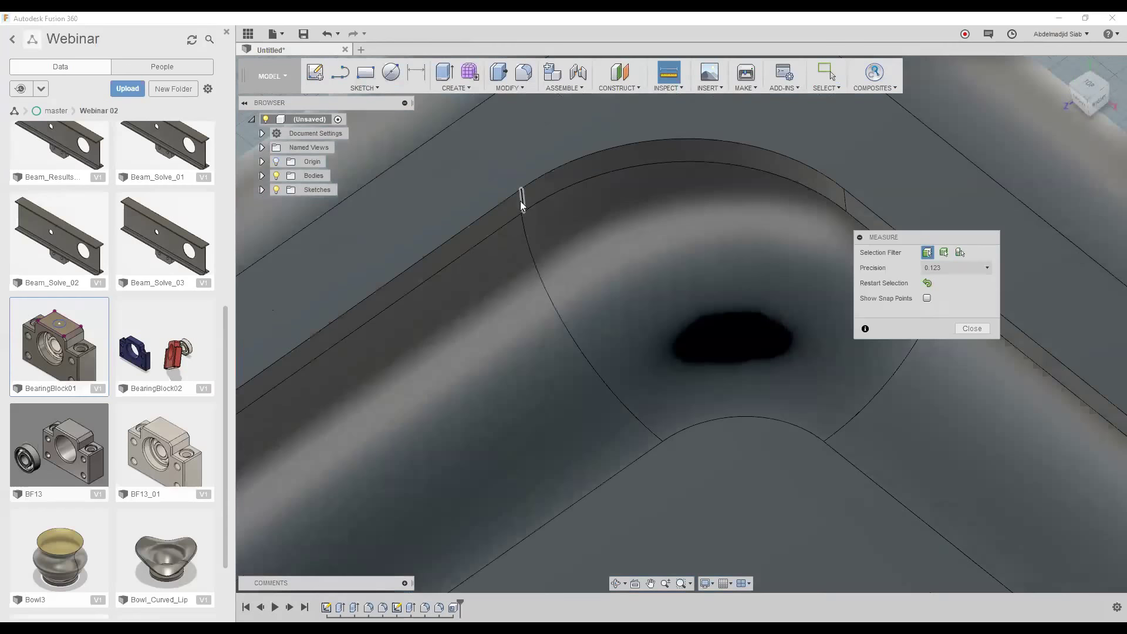
click(520, 200)
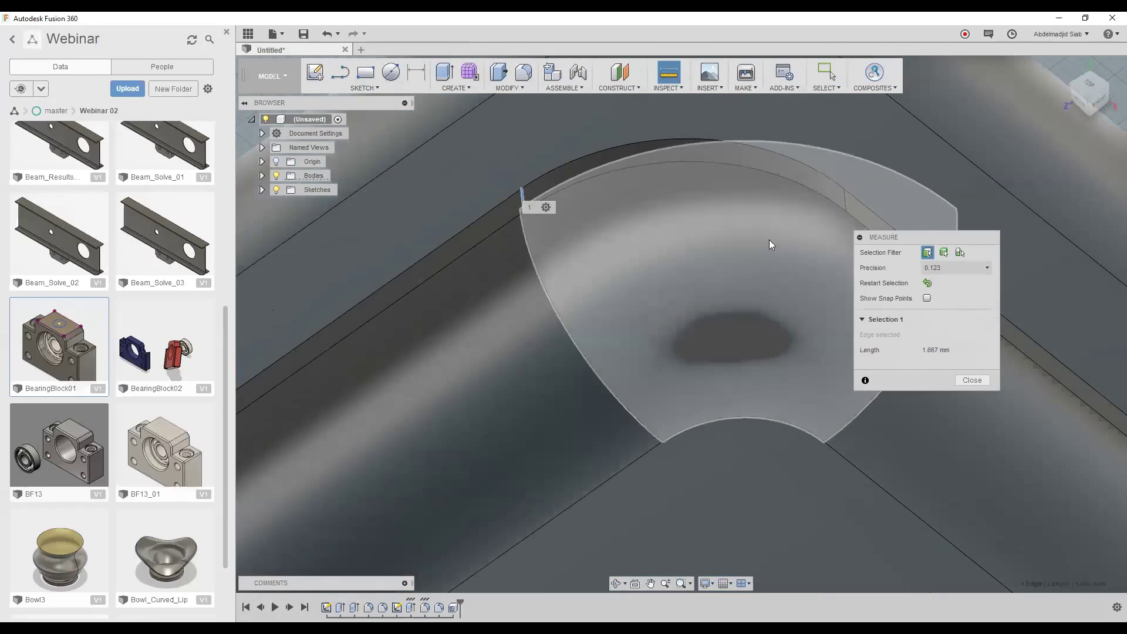
key(Escape)
scroll(792, 301, down, 2)
scroll(792, 306, down, 2)
scroll(790, 311, down, 2)
scroll(785, 323, down, 1)
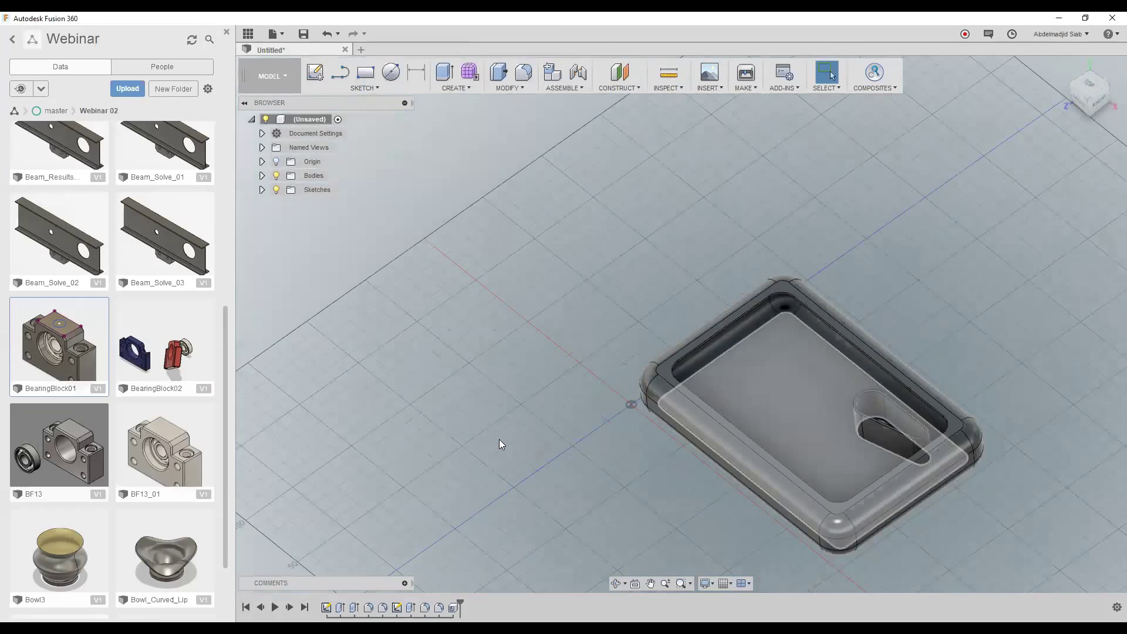
shift+middle_drag(524, 408, 352, 473)
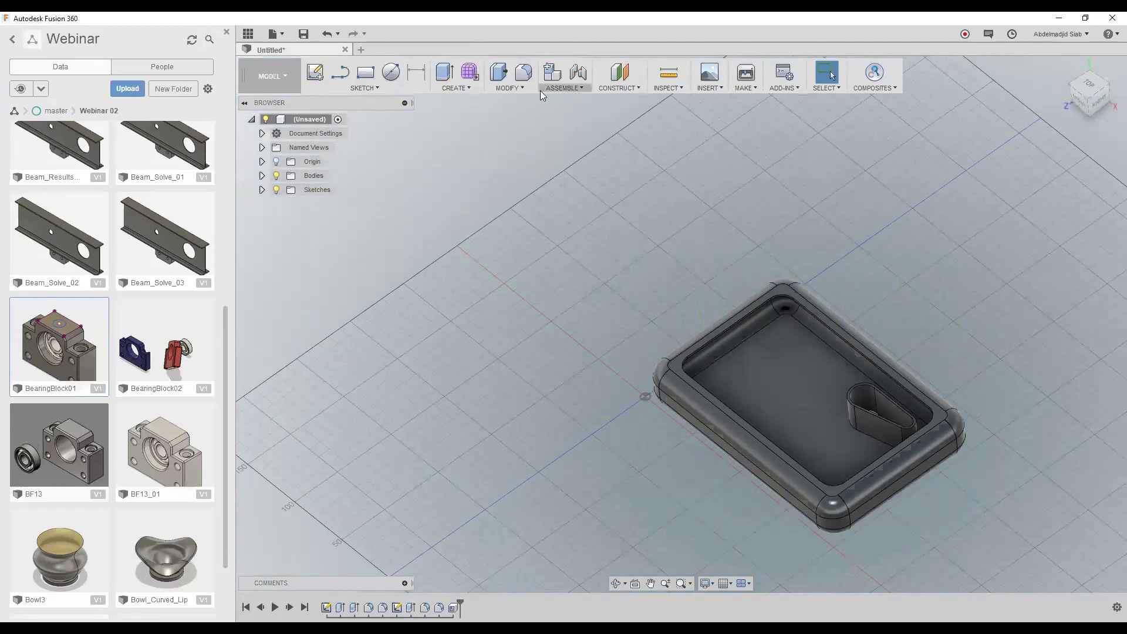
click(524, 87)
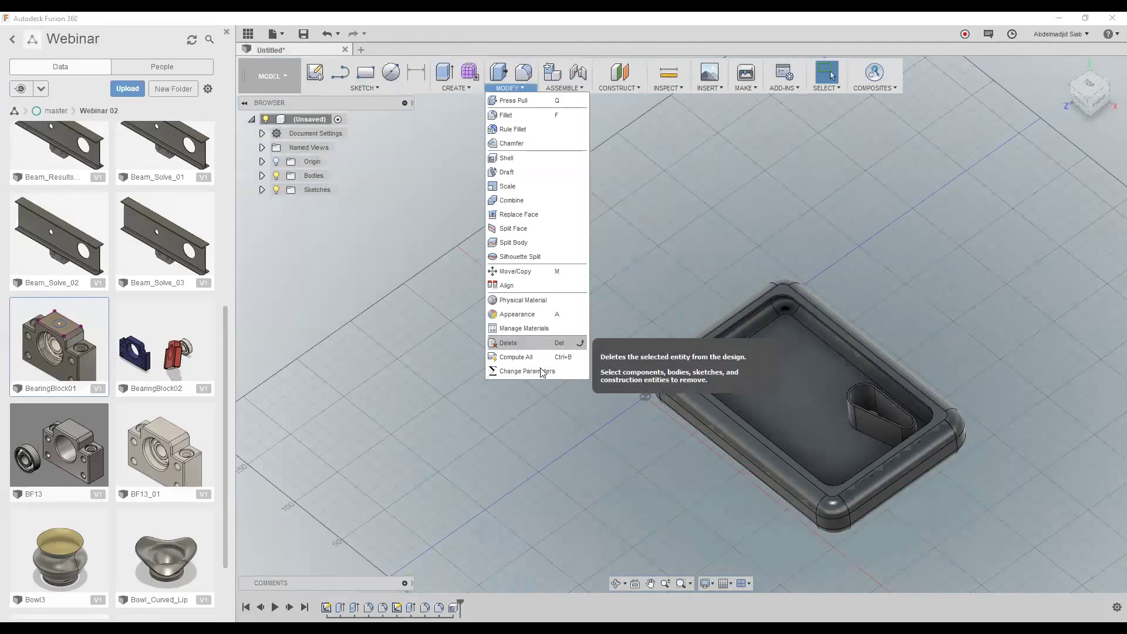
click(542, 373)
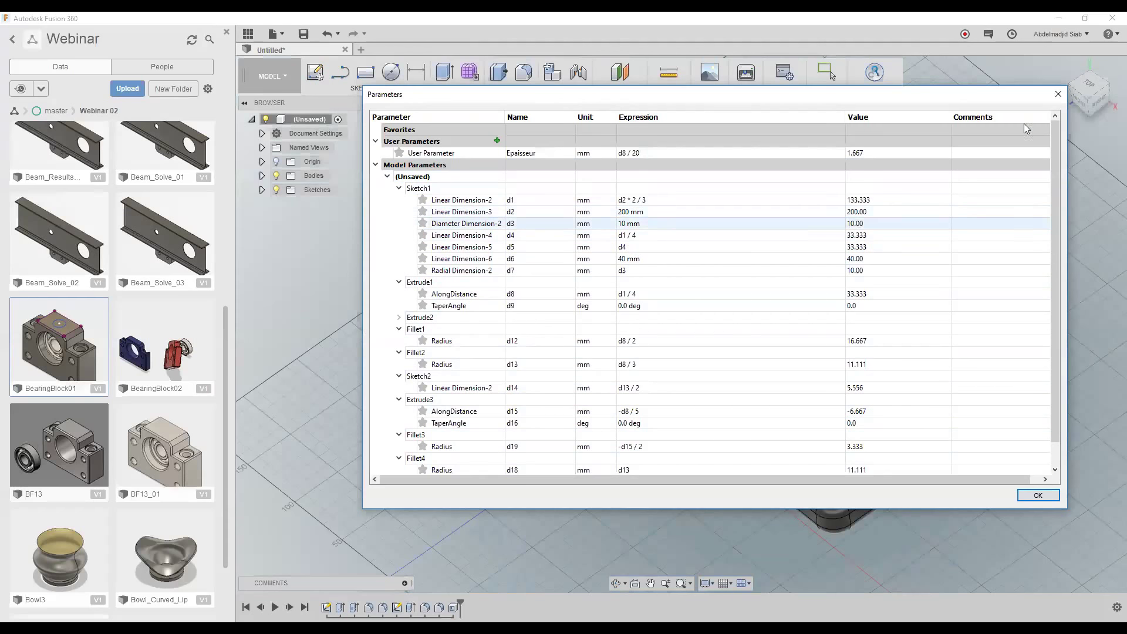
click(1059, 94)
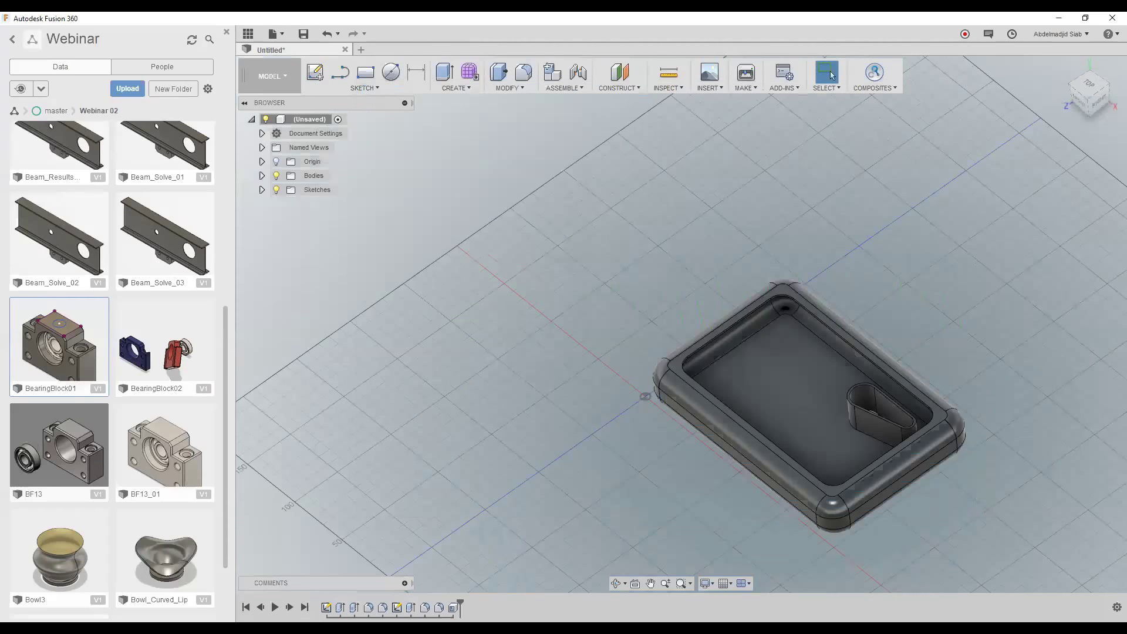
- Change Sketch1's width dimension from 200 mm to 150 mm
double_click(324, 609)
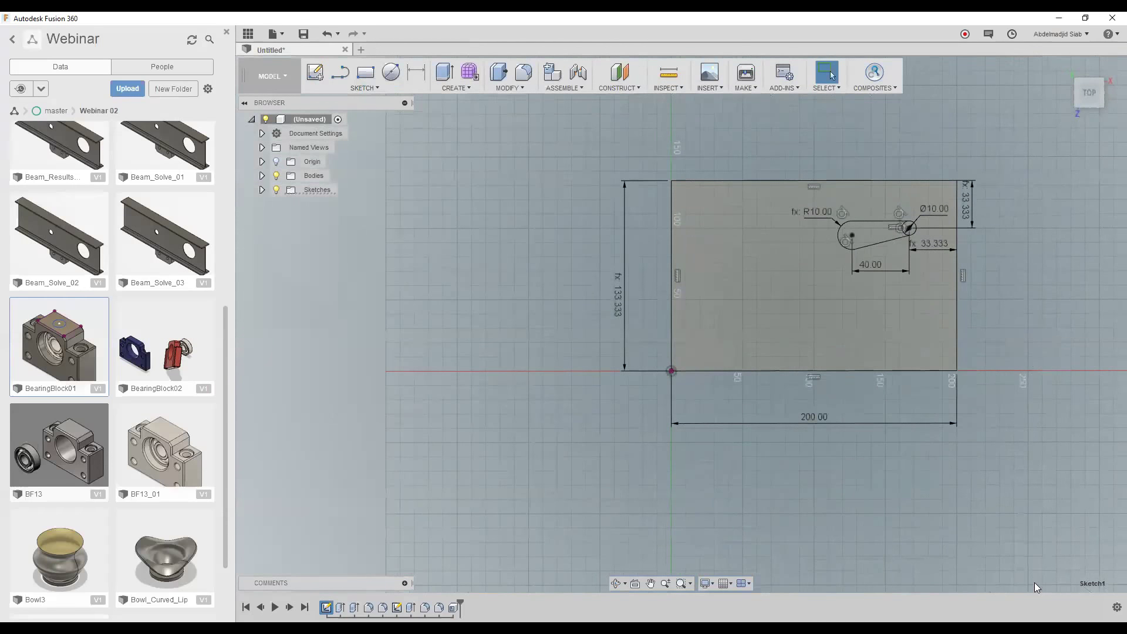
double_click(805, 418)
text(150)
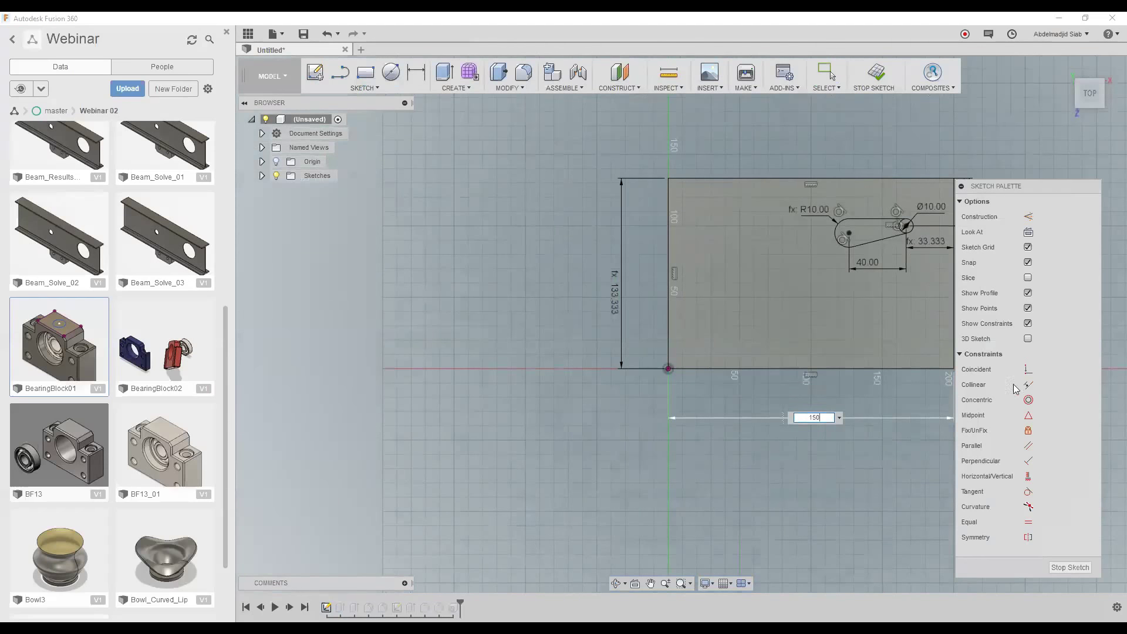
key(Return)
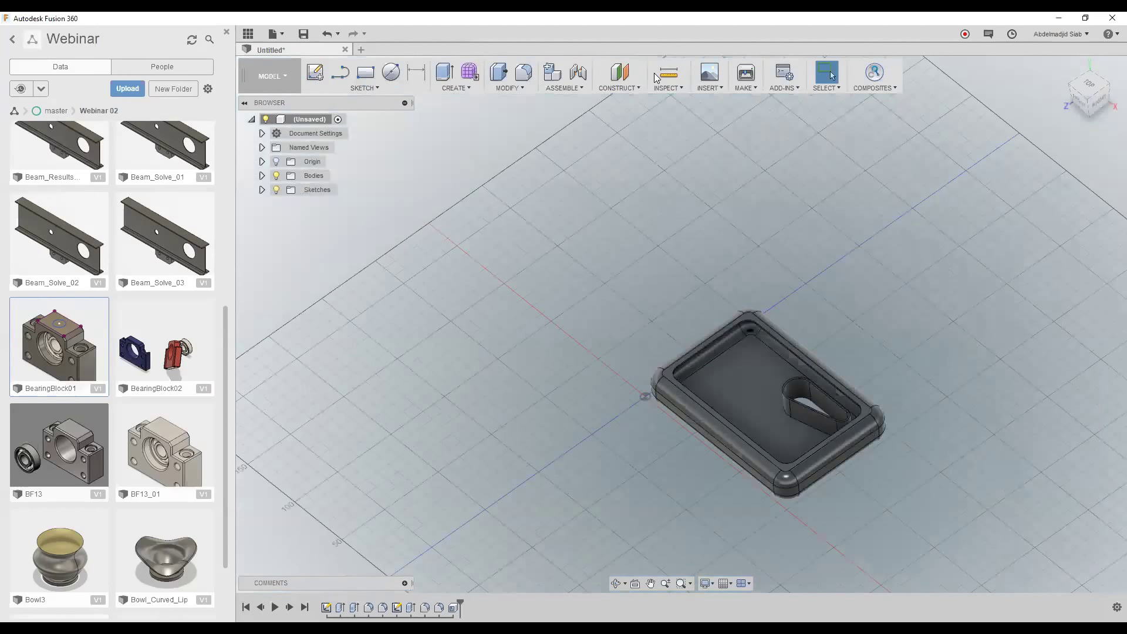
- Measure the wall edge (1.25 mm) and corner fillet radius (8.333 mm)
scroll(671, 354, up, 5)
scroll(671, 355, up, 2)
scroll(671, 355, up, 3)
key(i)
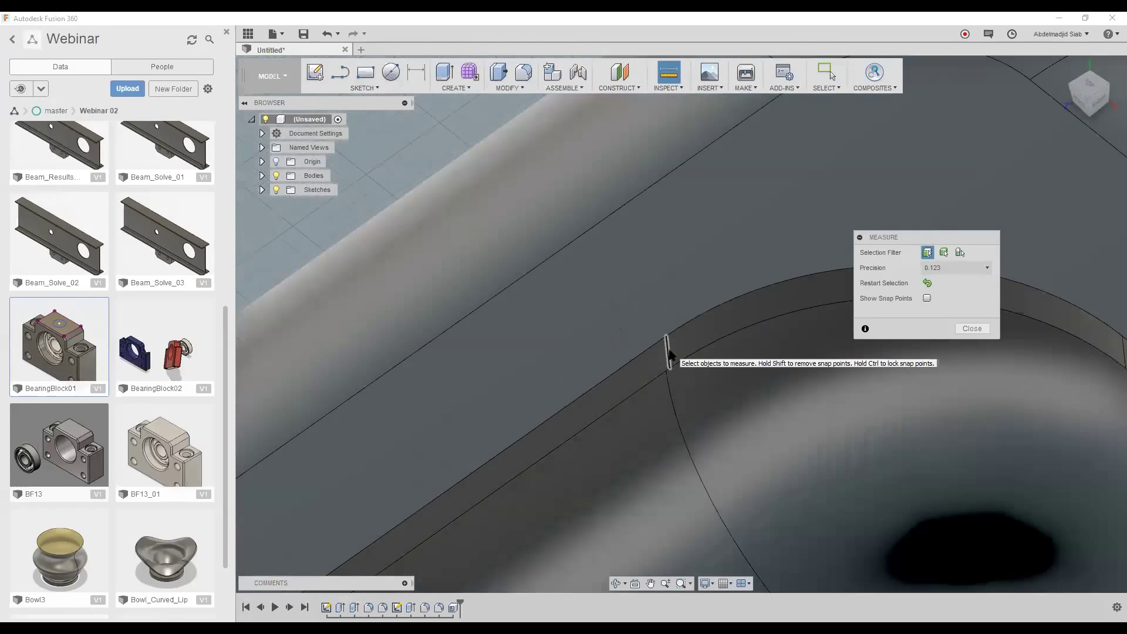
click(667, 352)
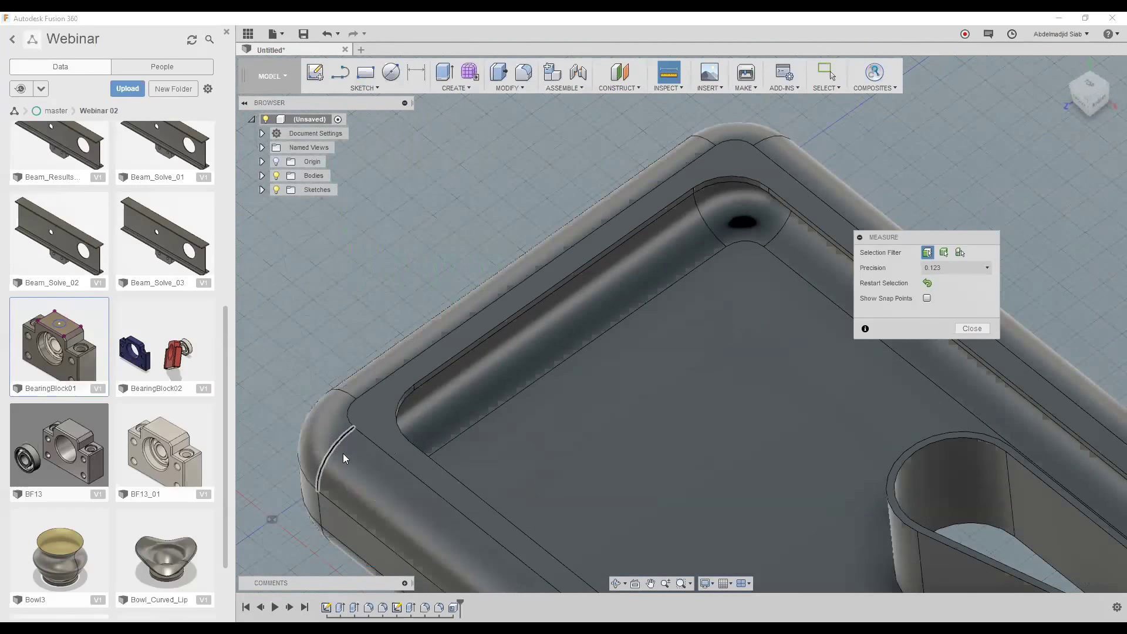
click(343, 454)
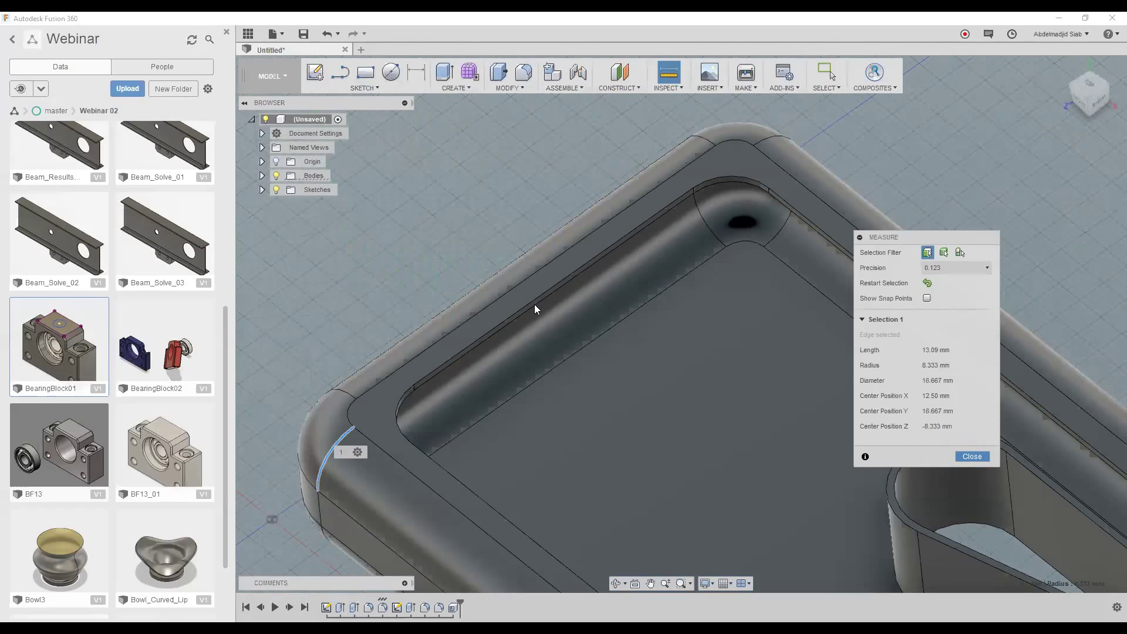
key(Escape)
- Measure the top rim face area (1780.82 mm²) and orbit to view from lower down
scroll(693, 464, down, 5)
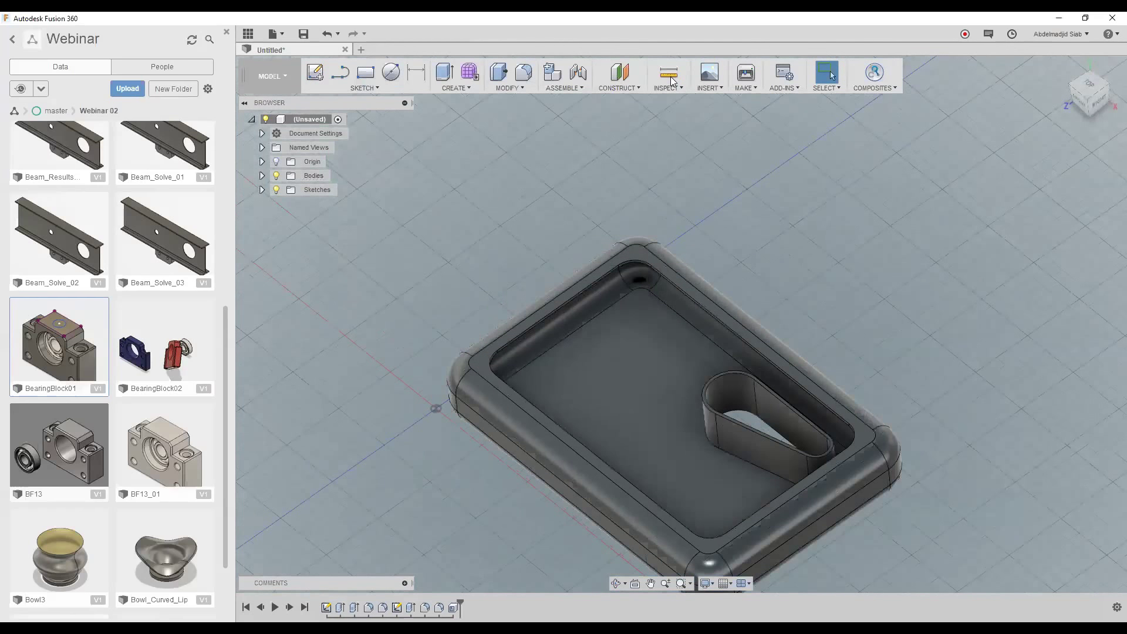
click(672, 80)
click(477, 388)
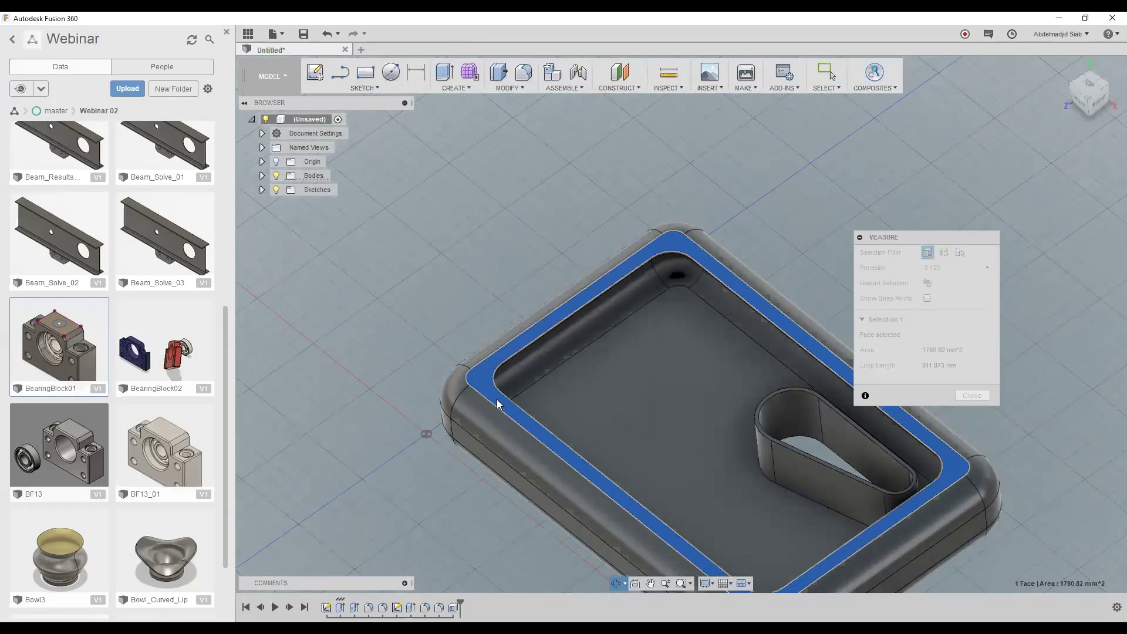
shift+middle_drag(715, 430, 695, 334)
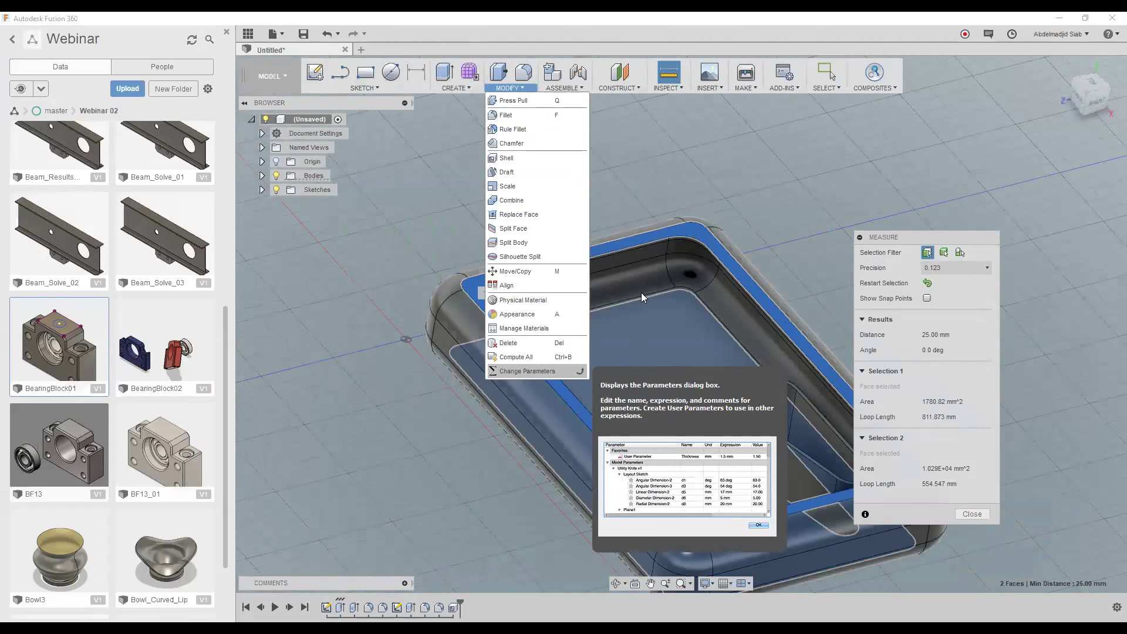
click(527, 371)
scroll(875, 464, down, 1)
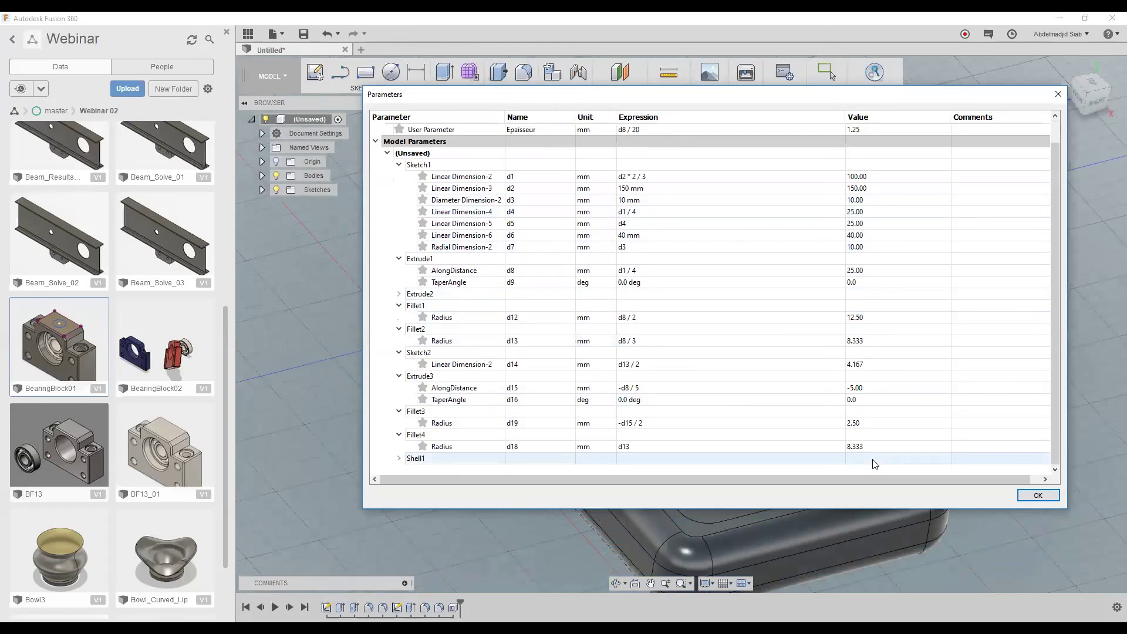
scroll(875, 463, up, 1)
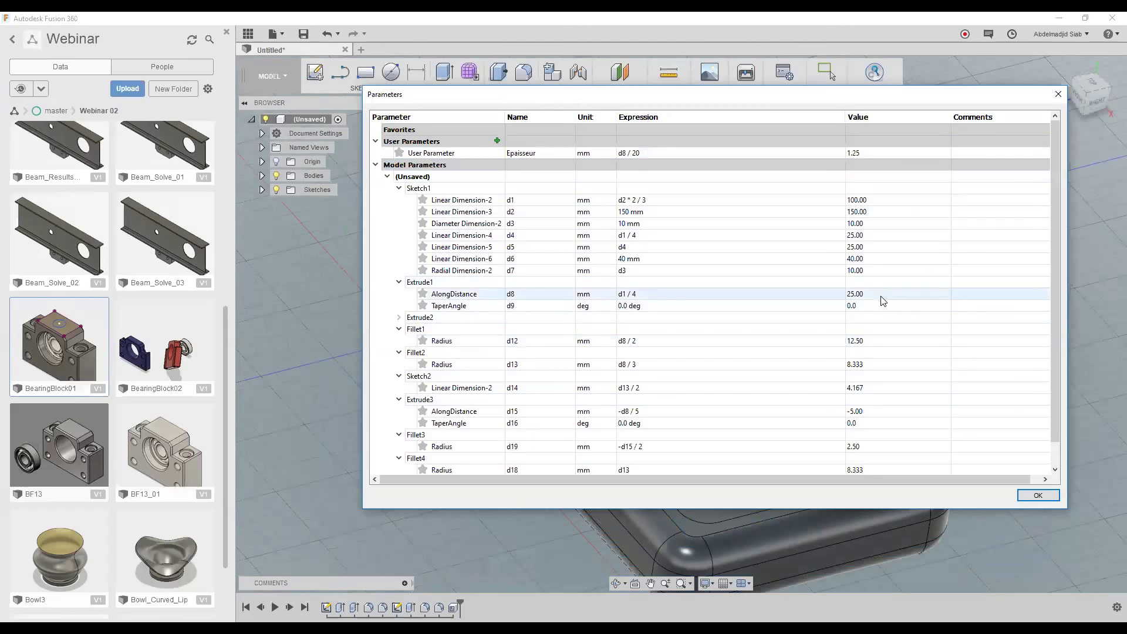
scroll(778, 343, down, 1)
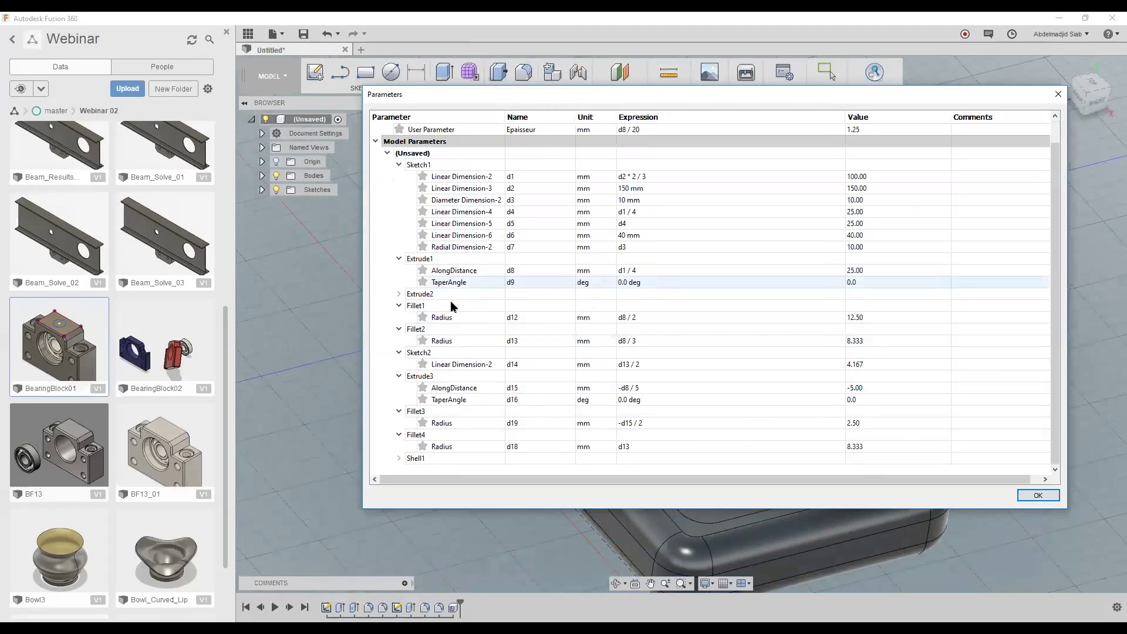
scroll(704, 435, up, 1)
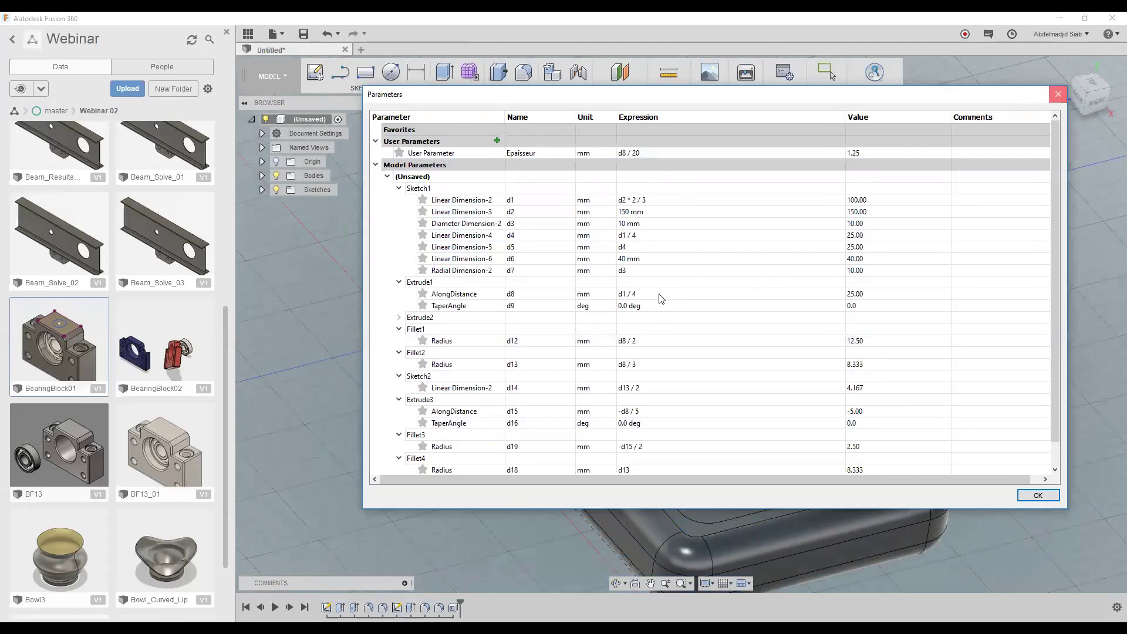
key(Return)
scroll(600, 257, down, 2)
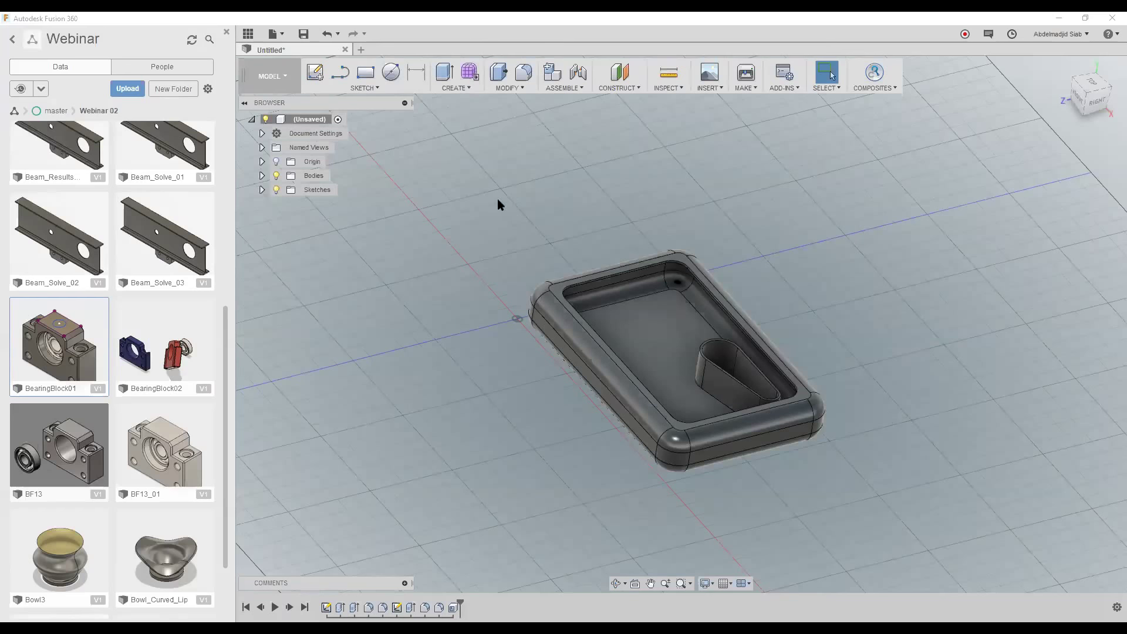
scroll(565, 218, down, 2)
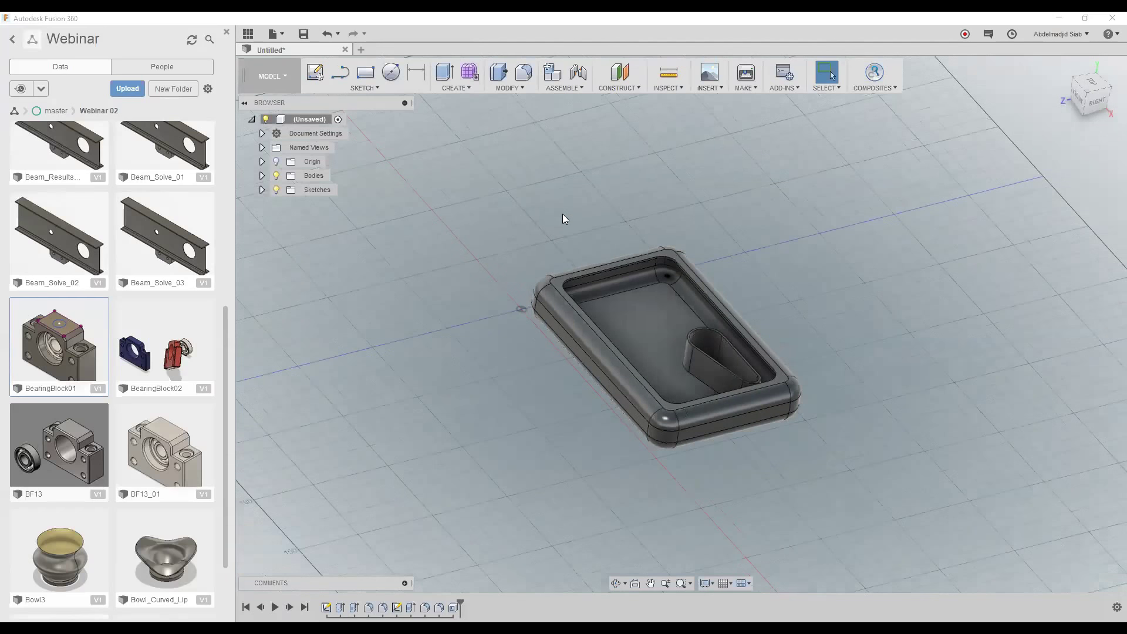
middle_drag(719, 274, 578, 269)
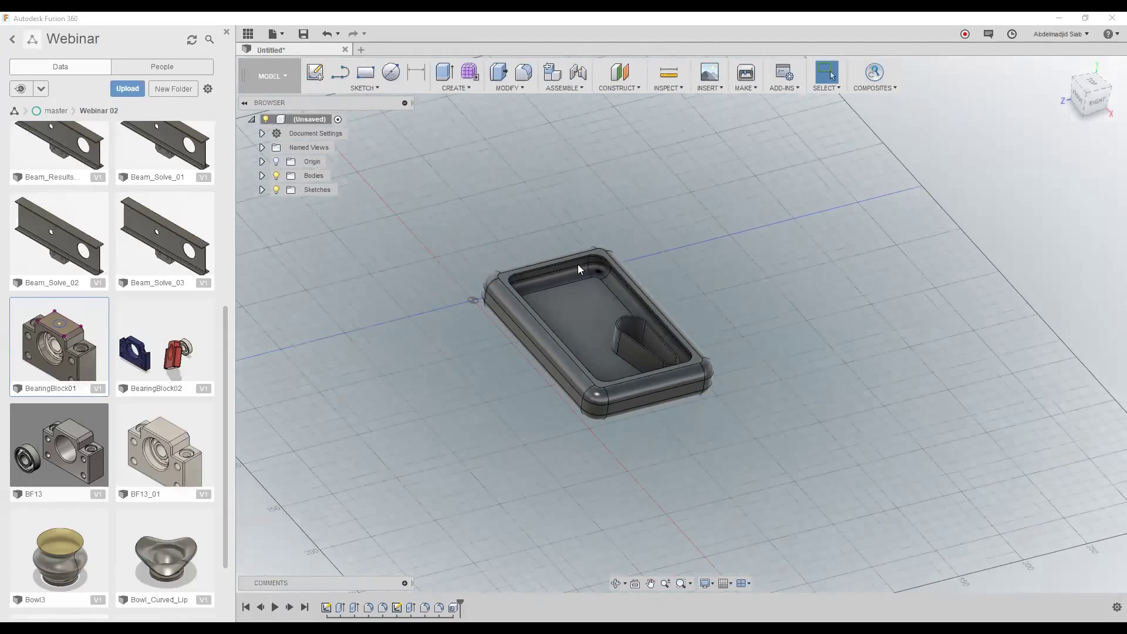
scroll(608, 294, up, 3)
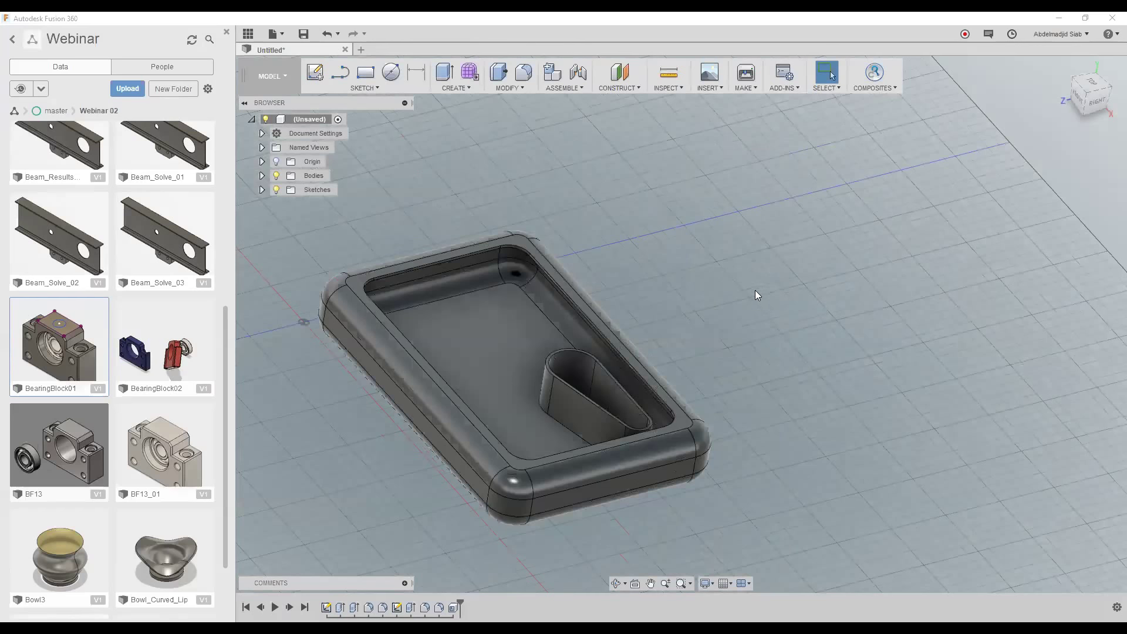
click(615, 90)
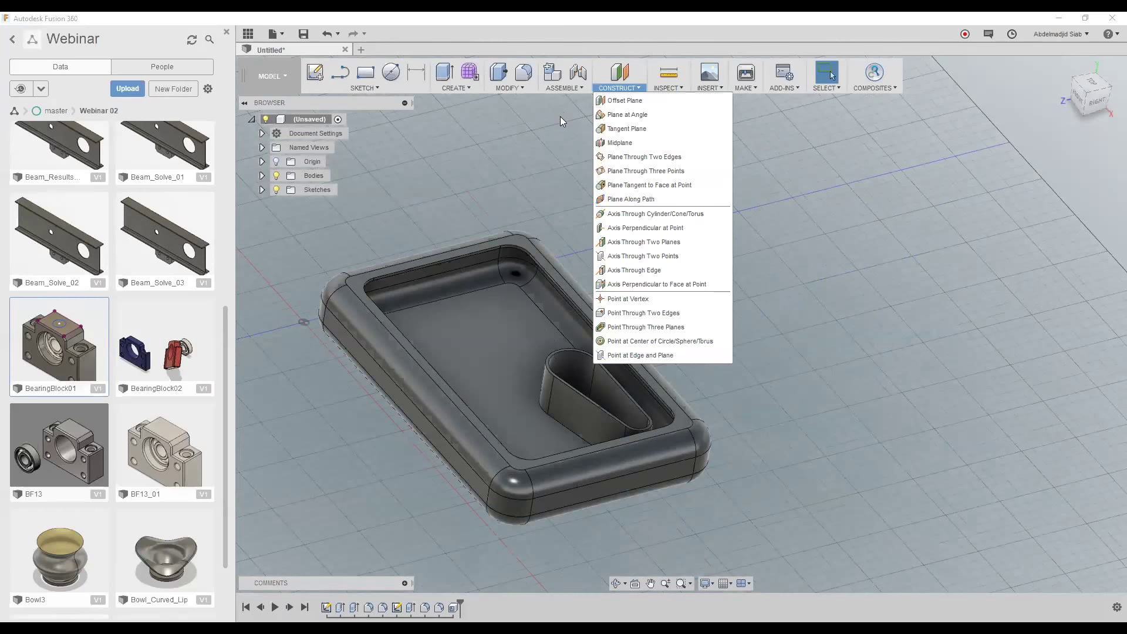
click(560, 117)
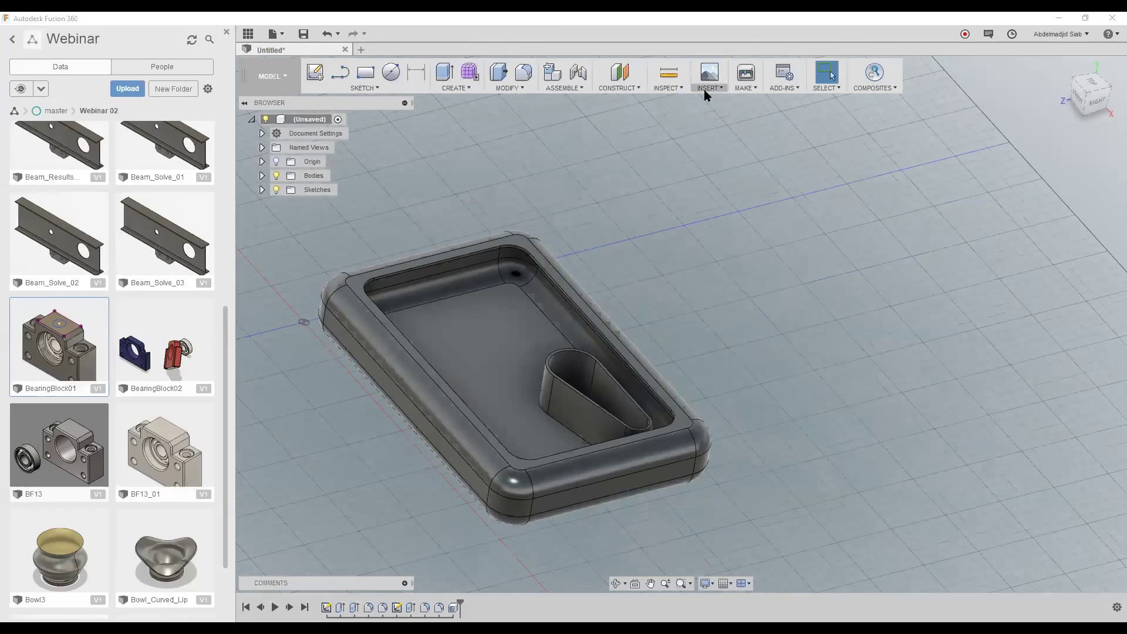
click(680, 89)
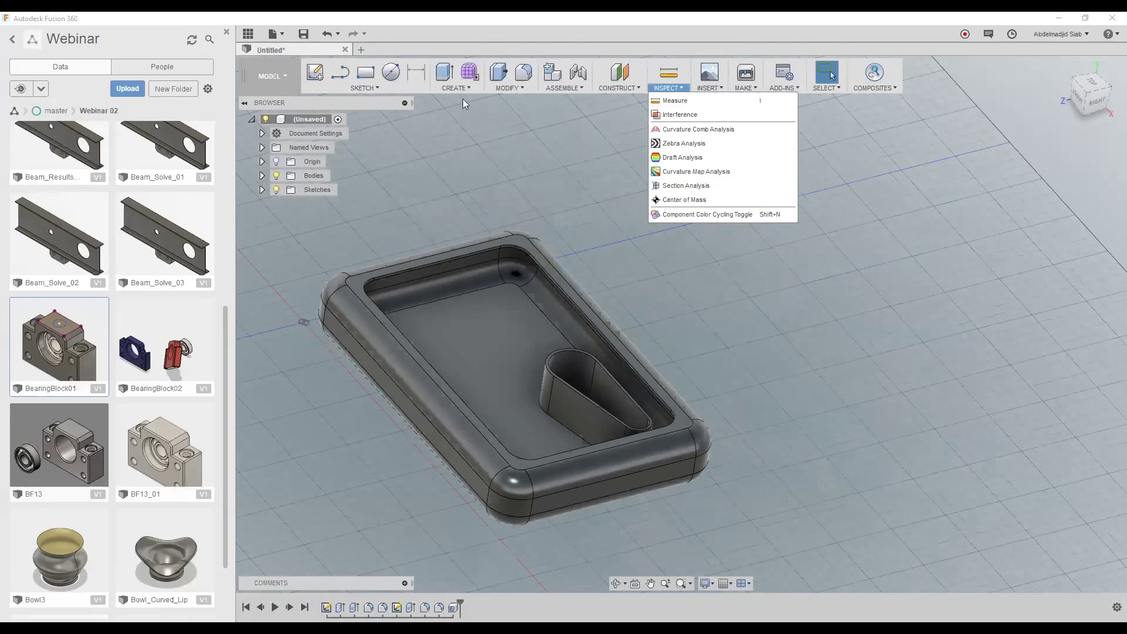
click(419, 88)
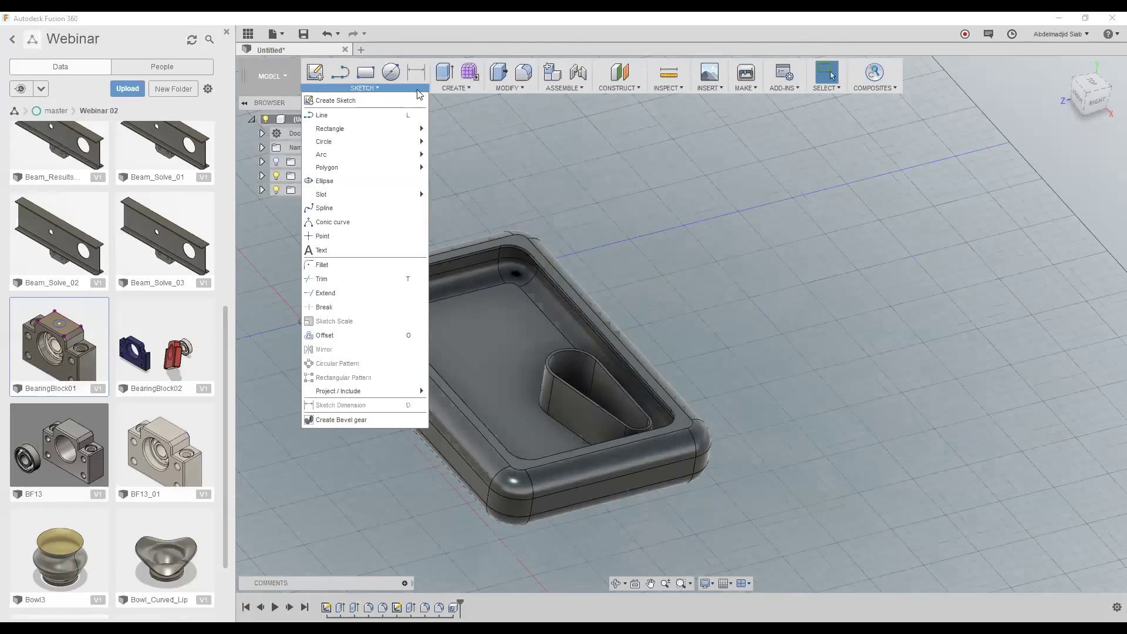
click(506, 88)
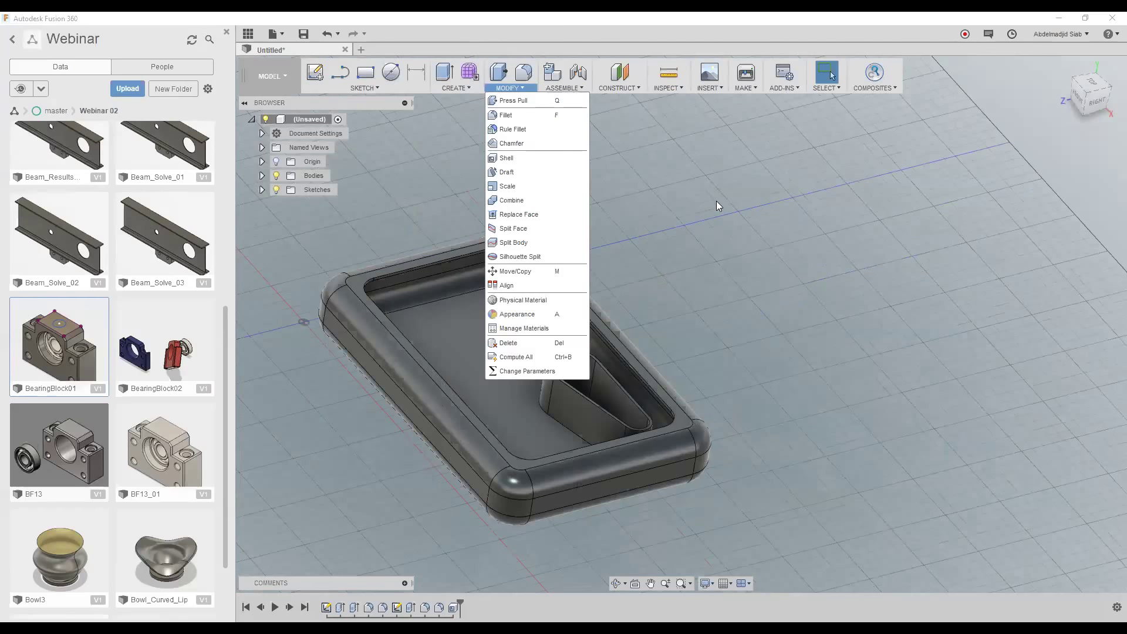
key(Escape)
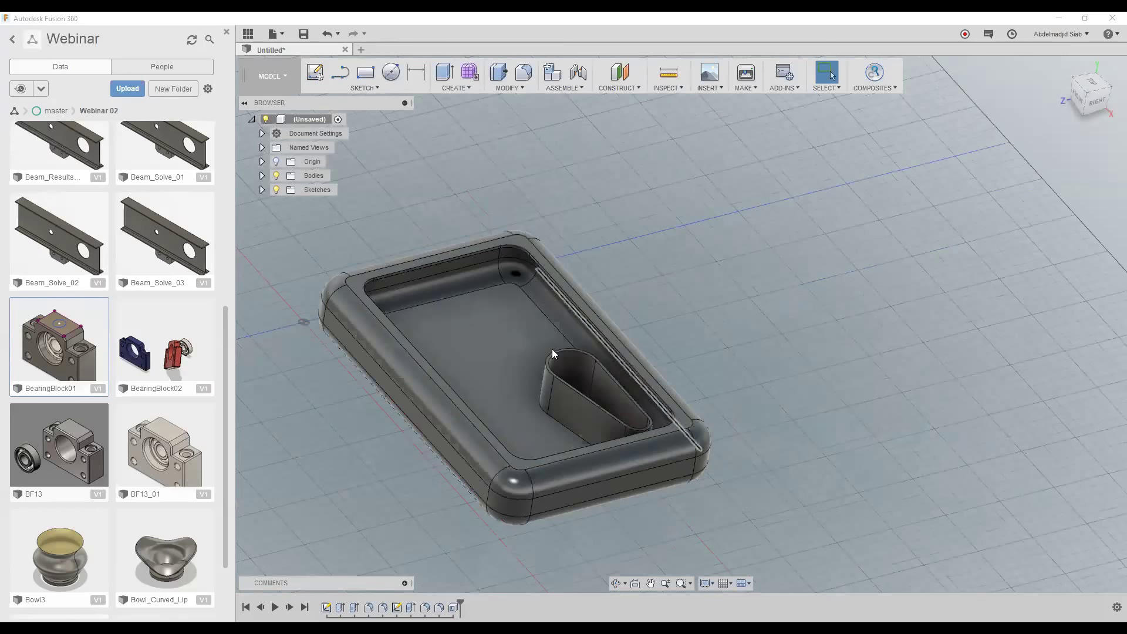
- Show the Webinar project's People tab listing its members
click(164, 64)
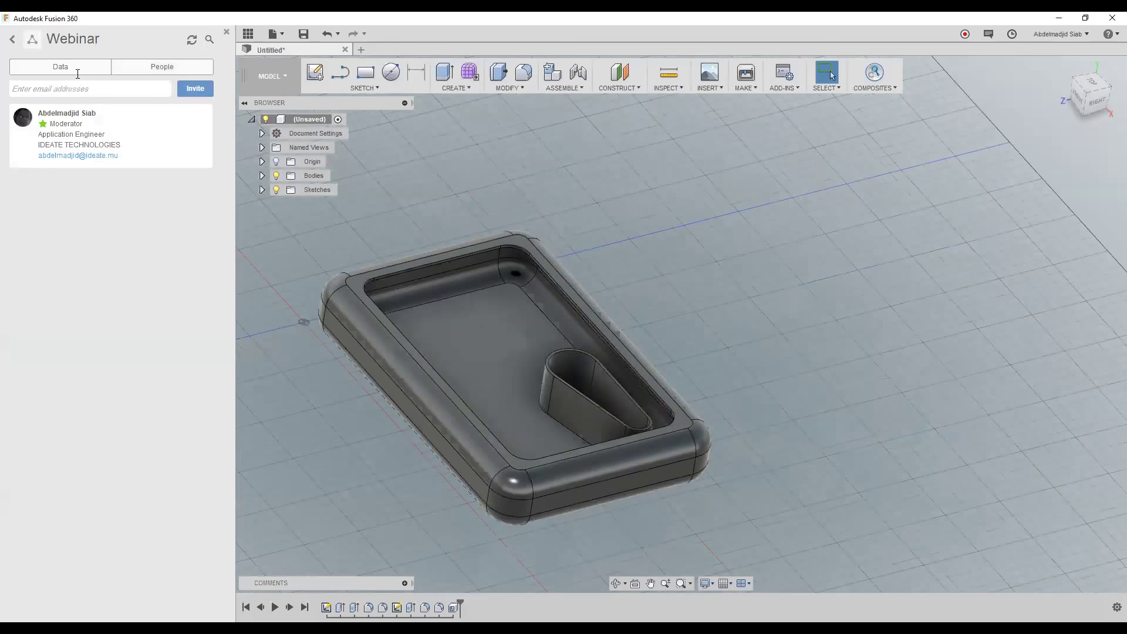